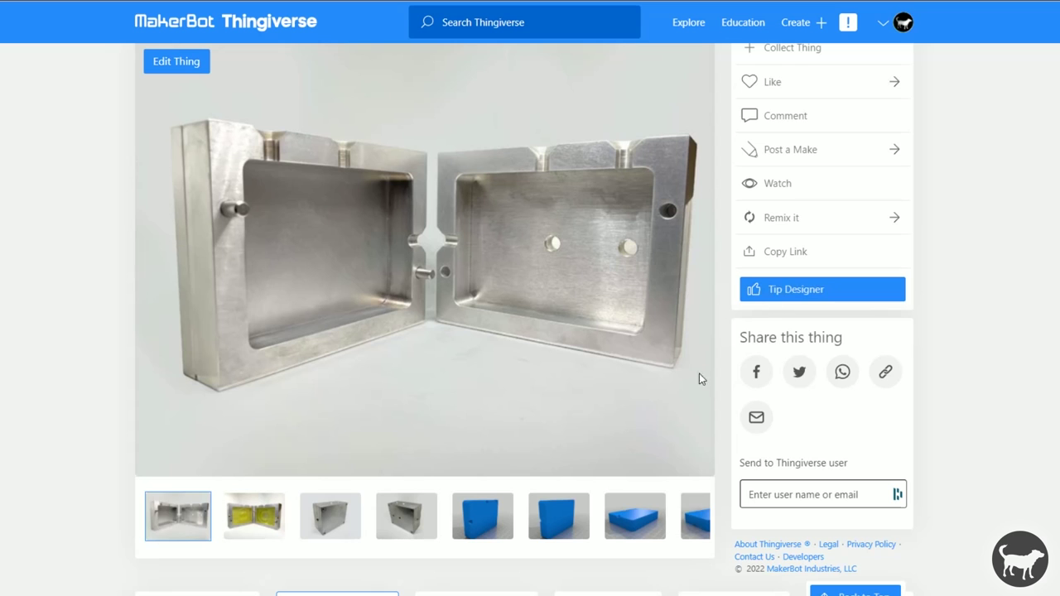
- Examine the blue mold template renders in the Thingiverse gallery, comparing the notched versions with the other half
scroll(513, 371, down, 2)
click(635, 383)
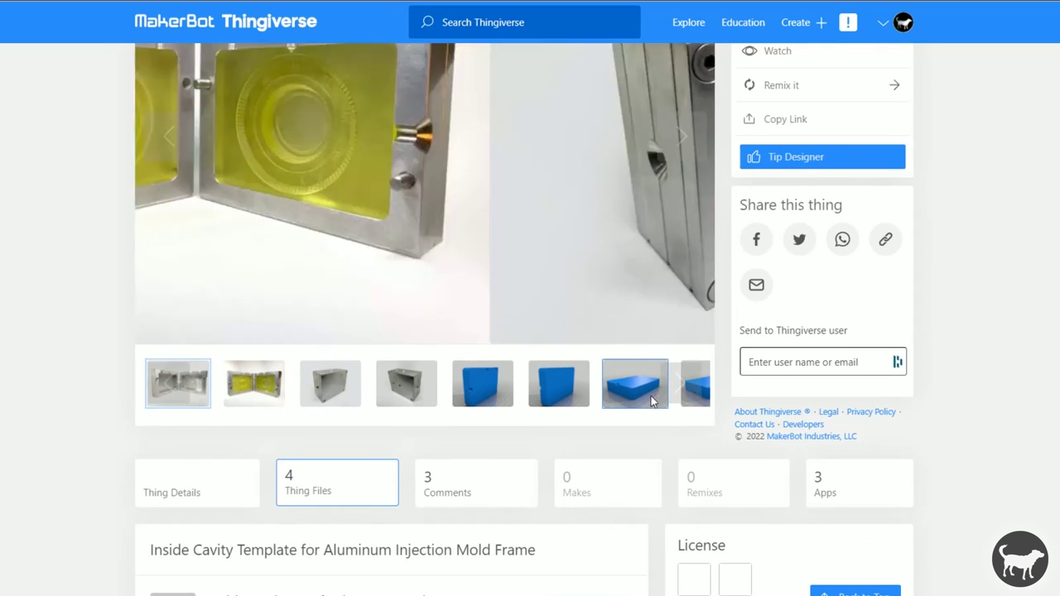
scroll(434, 250, up, 2)
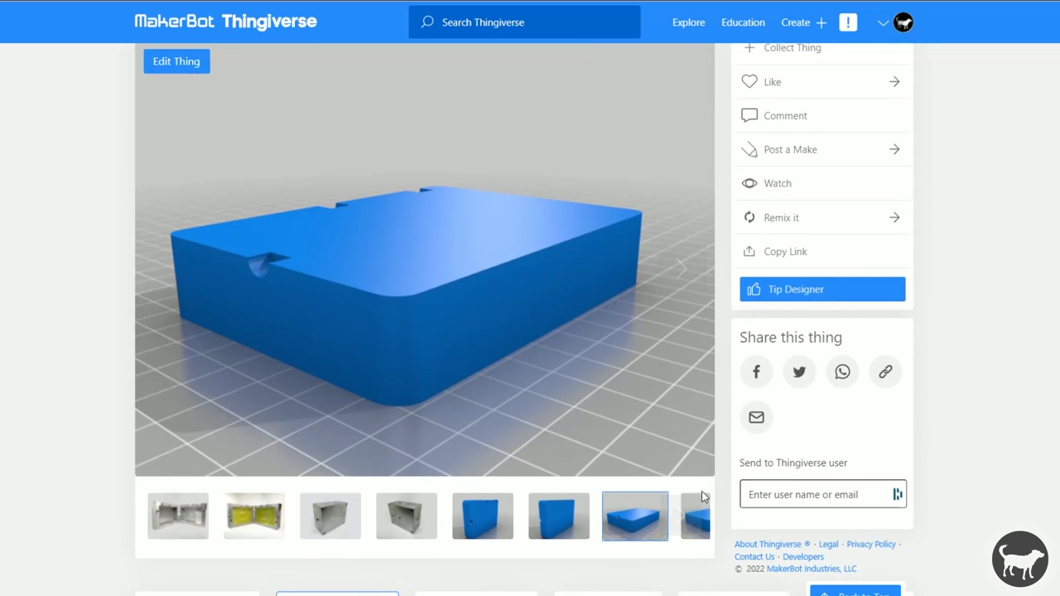
click(688, 516)
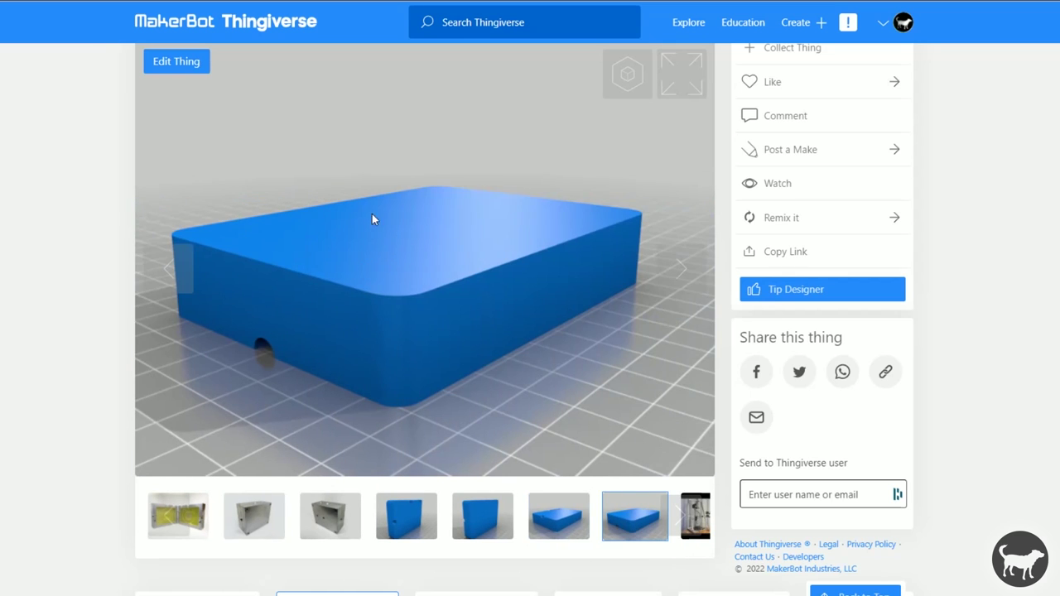
click(558, 515)
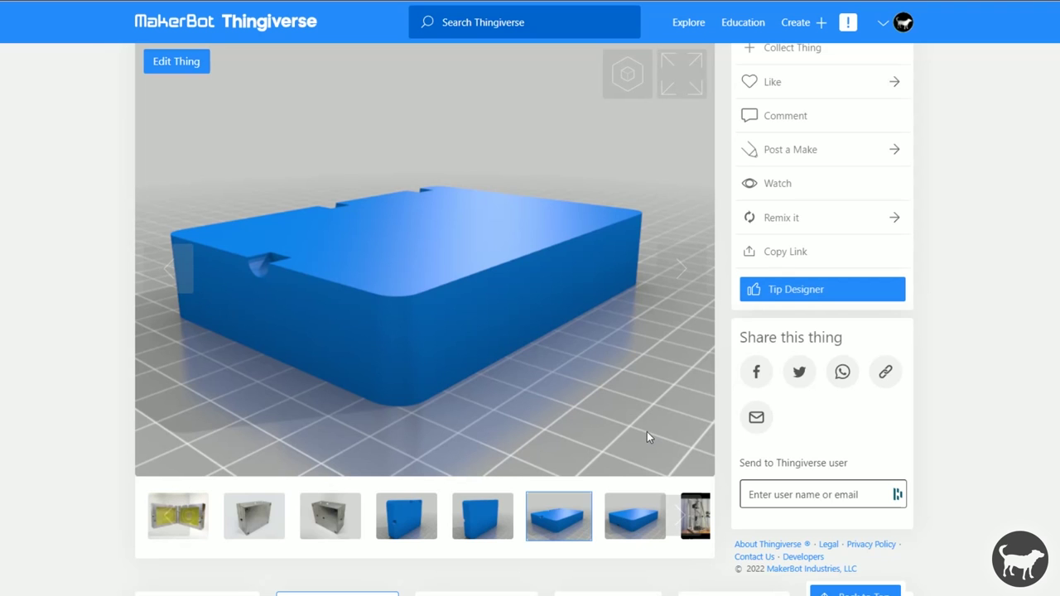
- Review the downloadable STL files listed for the Inside Cavity Template for Aluminum Injection Mold Frame
scroll(618, 384, down, 5)
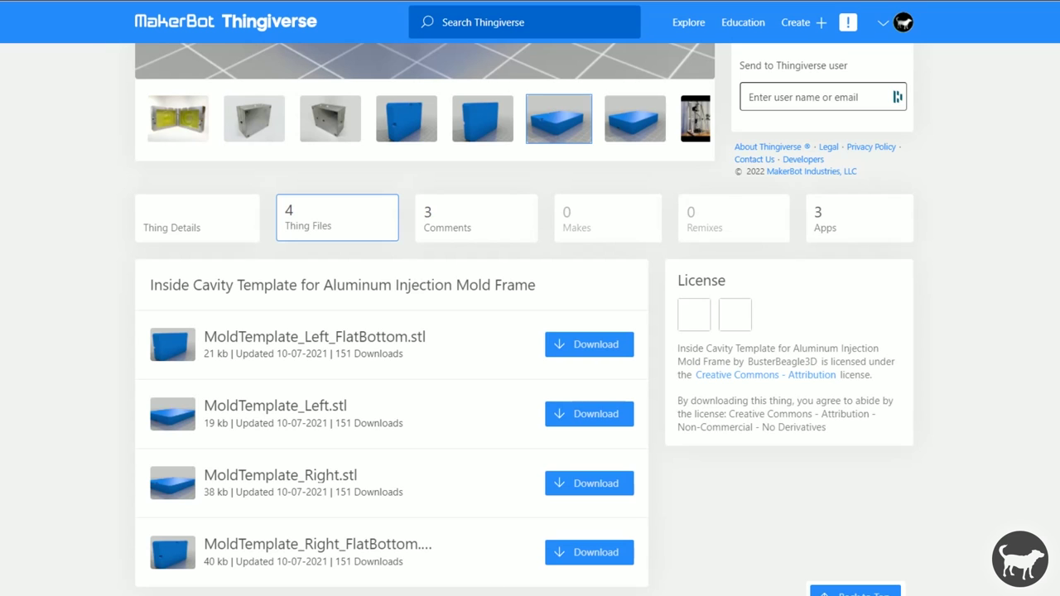
scroll(642, 452, up, 1)
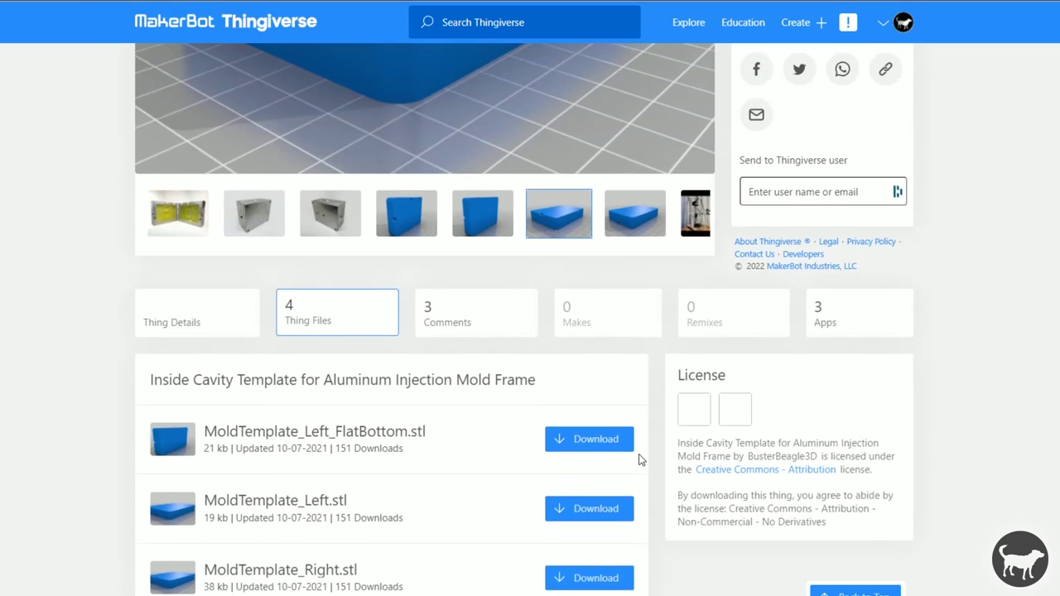
scroll(645, 437, up, 3)
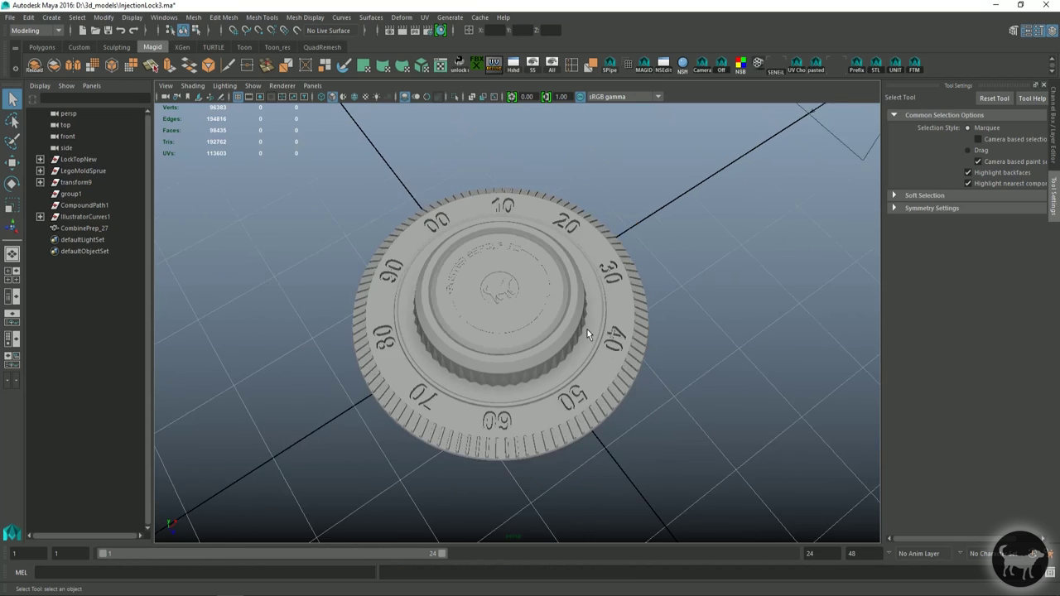
- Inspect the combination lock dial model in Maya from several angles with its mesh selected
mouse_move(587, 329)
alt+mouse_down()
mouse_move(670, 352)
mouse_move(630, 379)
mouse_move(573, 321)
alt+mouse_up()
click(573, 321)
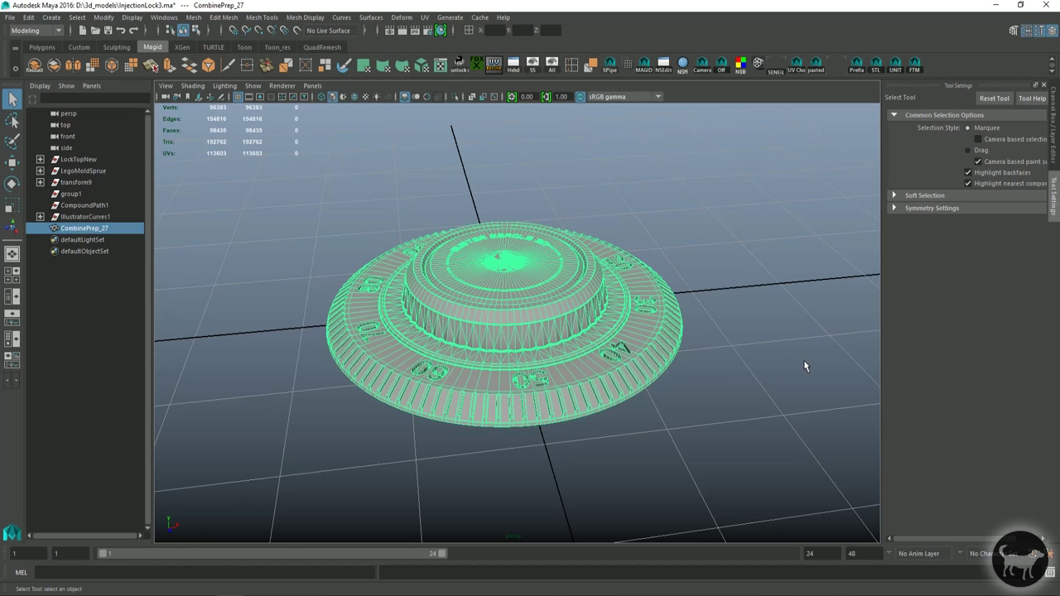
alt+drag(800, 320, 782, 305)
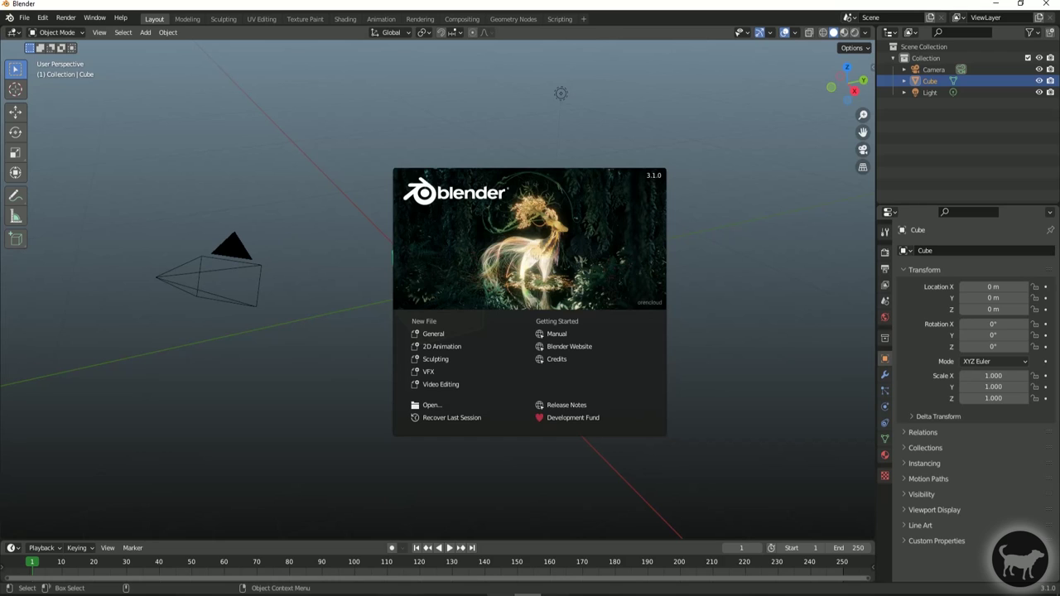
- Look at the lock dial in Maya again, and switch to the browser showing the Blender website
mouse_move(225, 593)
key(alt+Tab)
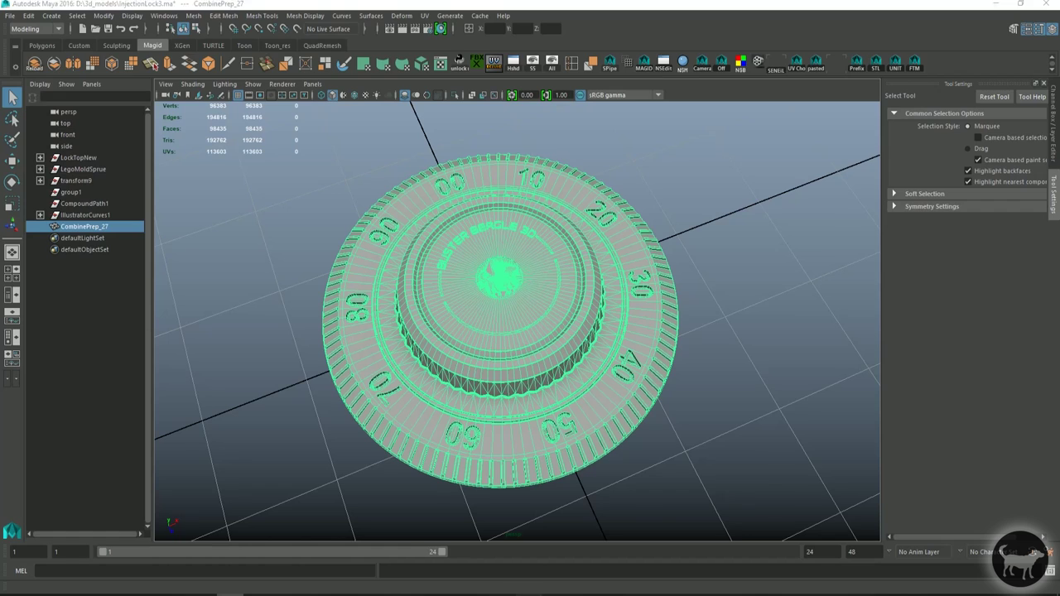
key(alt+Tab)
mouse_move(284, 594)
click(149, 593)
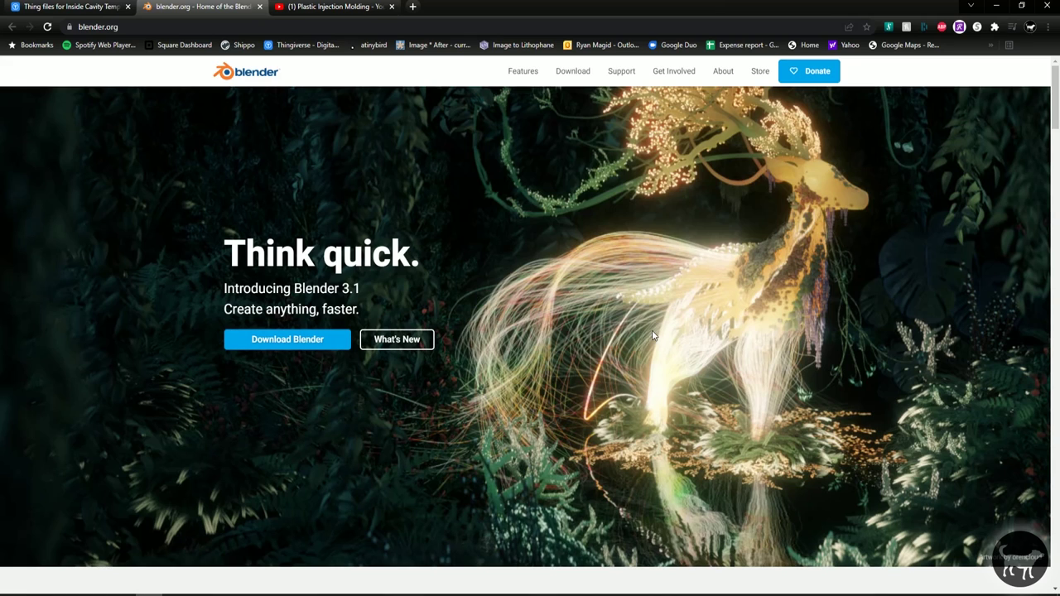
- Play the Plastic Injection Molding video on YouTube and skim through it from near the start to its later sections
click(324, 8)
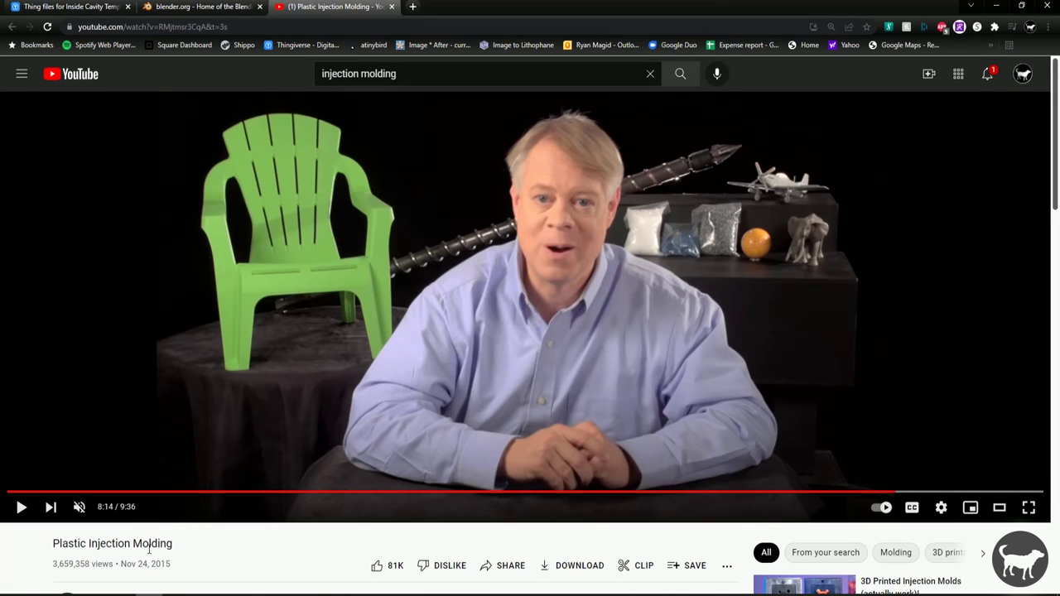
click(23, 508)
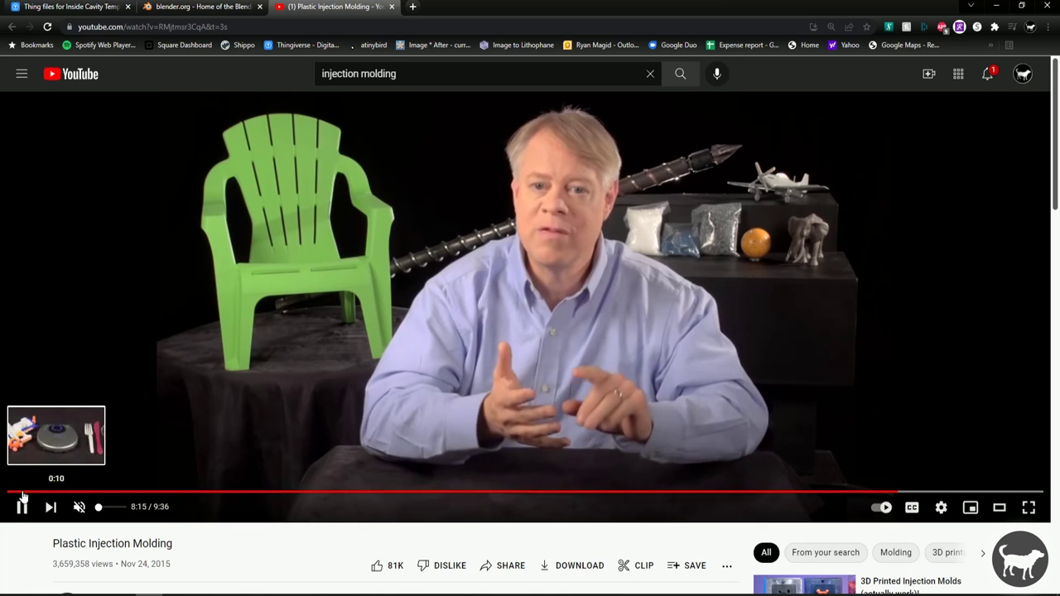
click(11, 492)
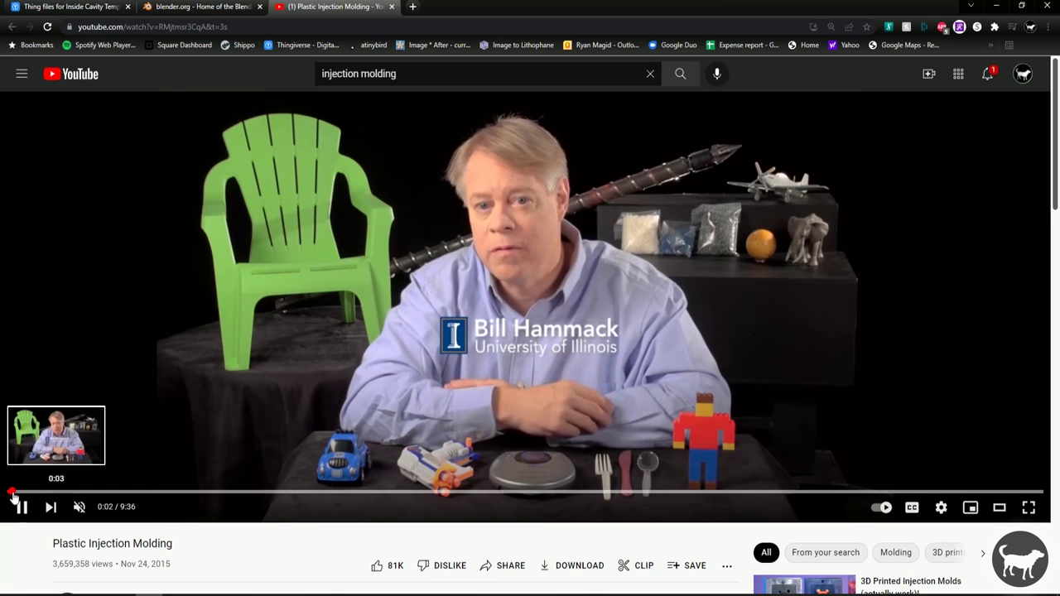
drag(13, 495, 466, 514)
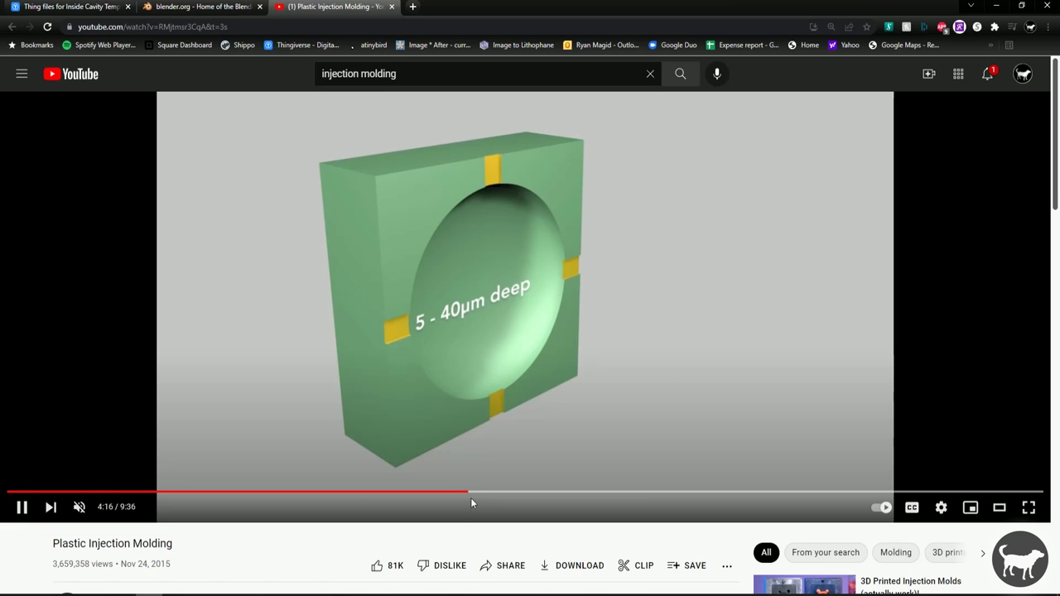
drag(472, 495, 528, 496)
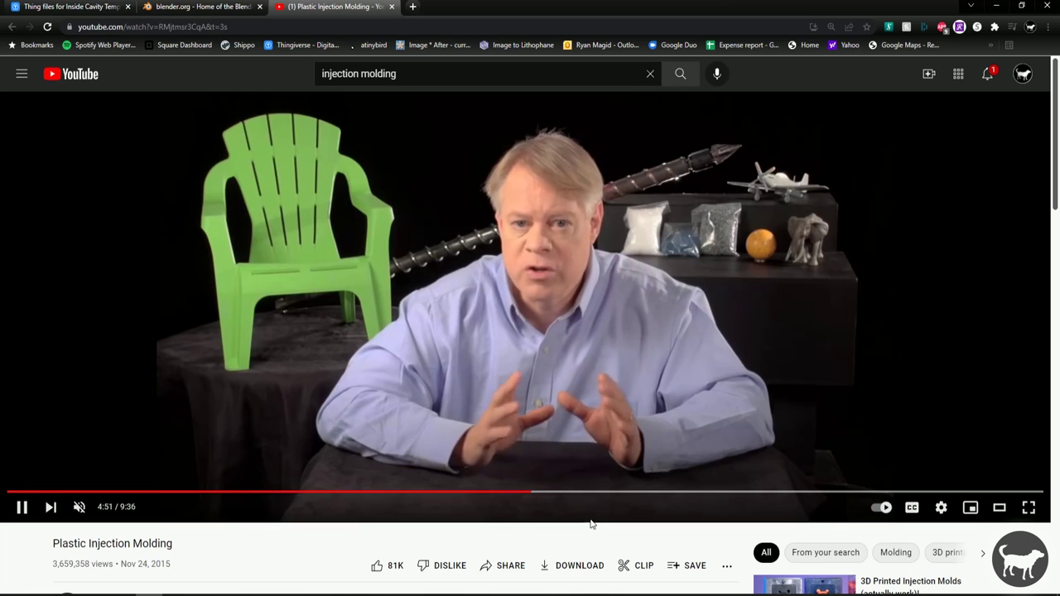
drag(536, 497, 751, 505)
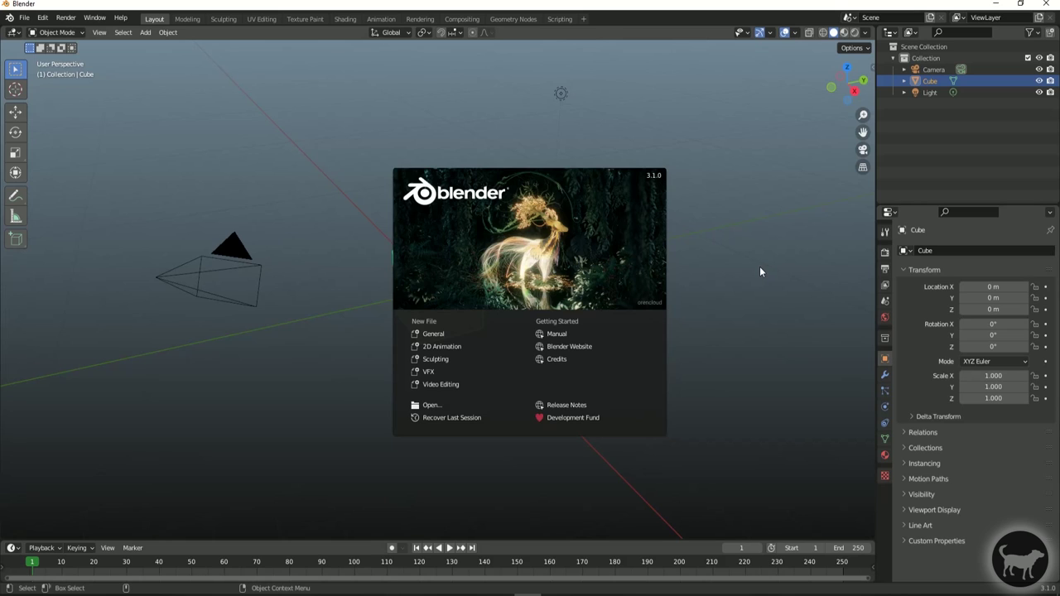
- Start a new General file in Blender and delete the default camera, cube and light
click(441, 336)
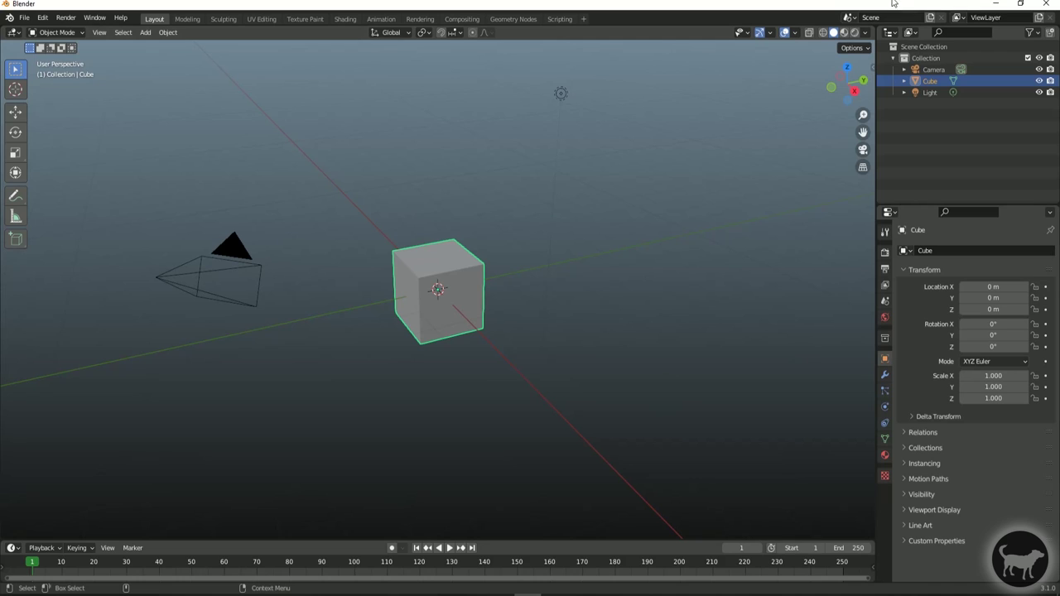
click(934, 70)
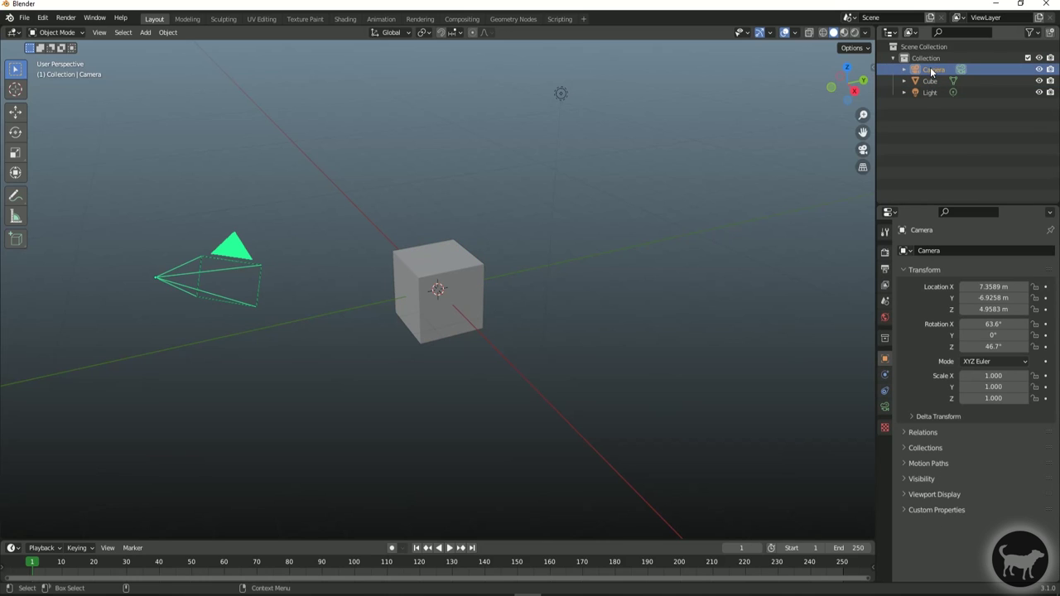
shift+click(932, 92)
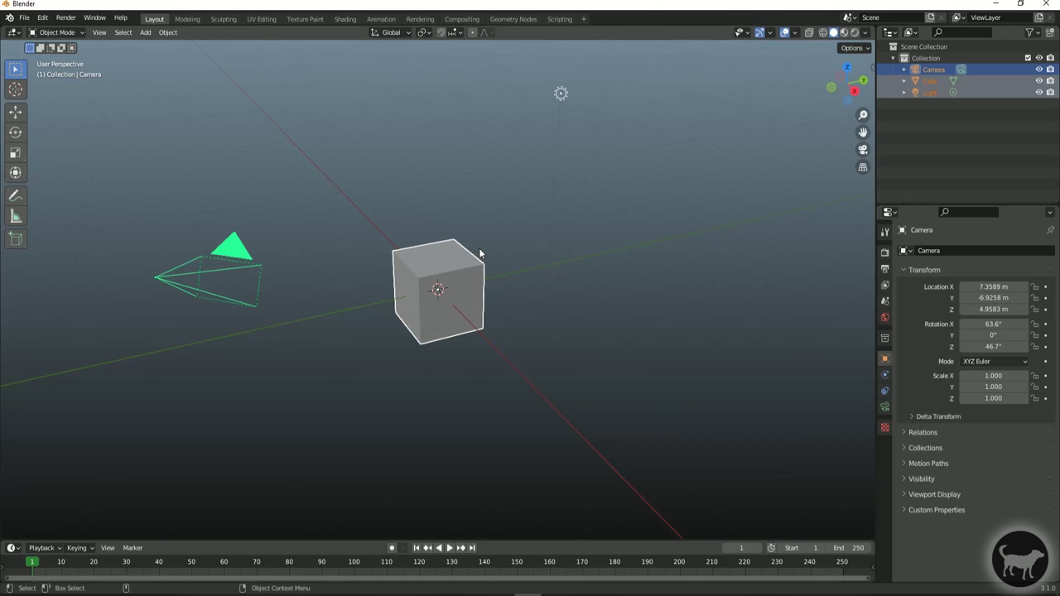
key(Delete)
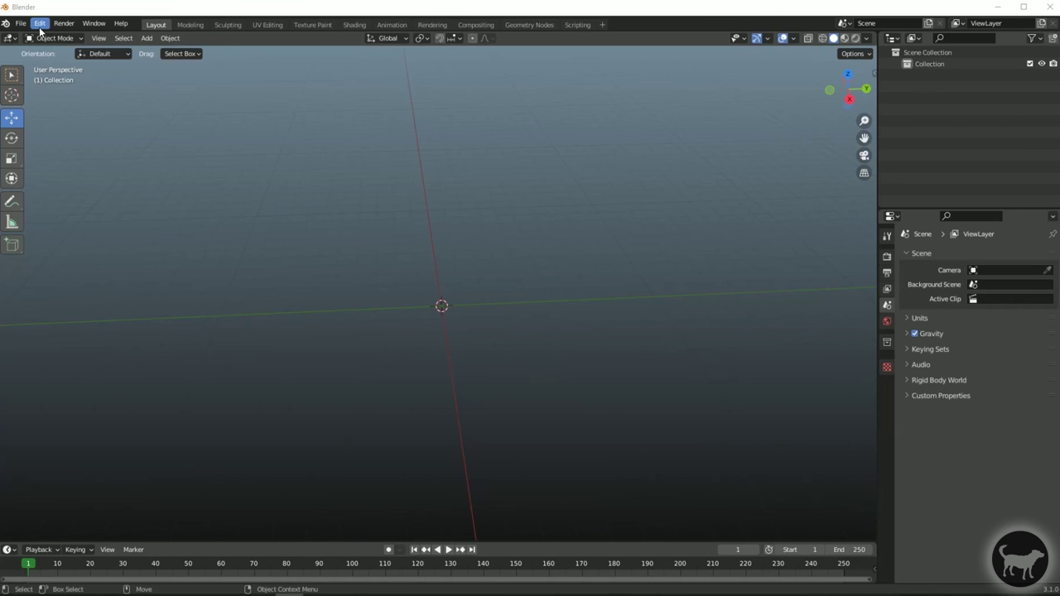
- Import MoldTemplate_Left_FlatBottom.stl and MoldTemplate_Right_FlatBottom.stl together into the empty scene
click(20, 23)
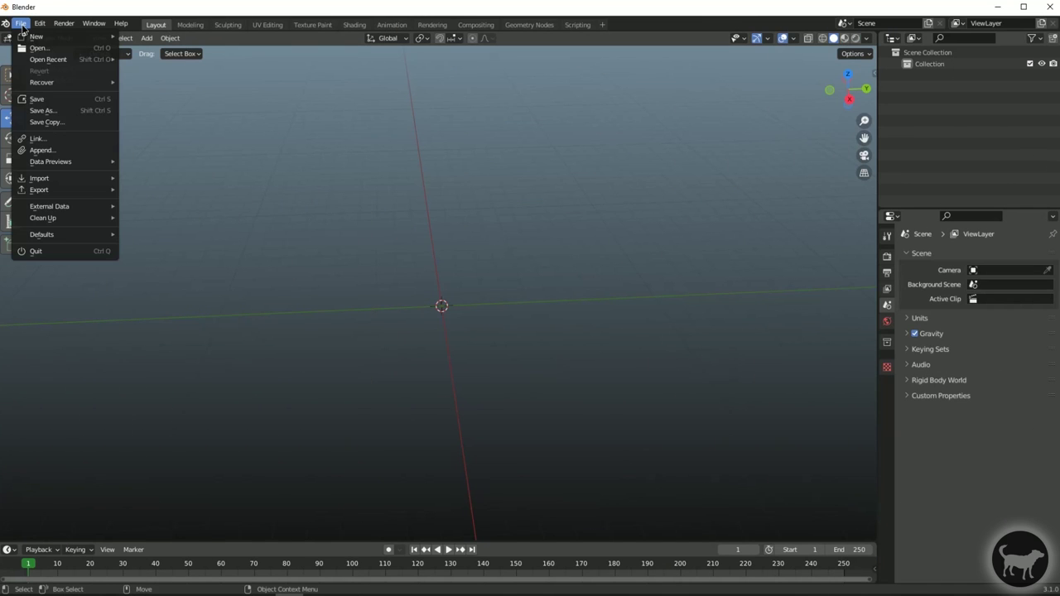
mouse_move(59, 193)
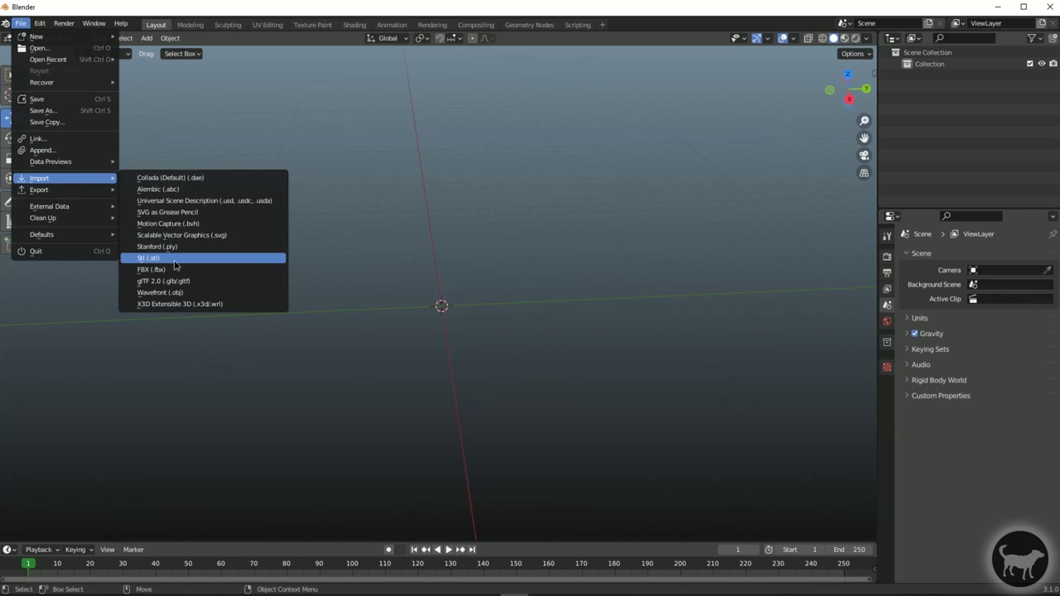
click(176, 258)
drag(455, 181, 461, 193)
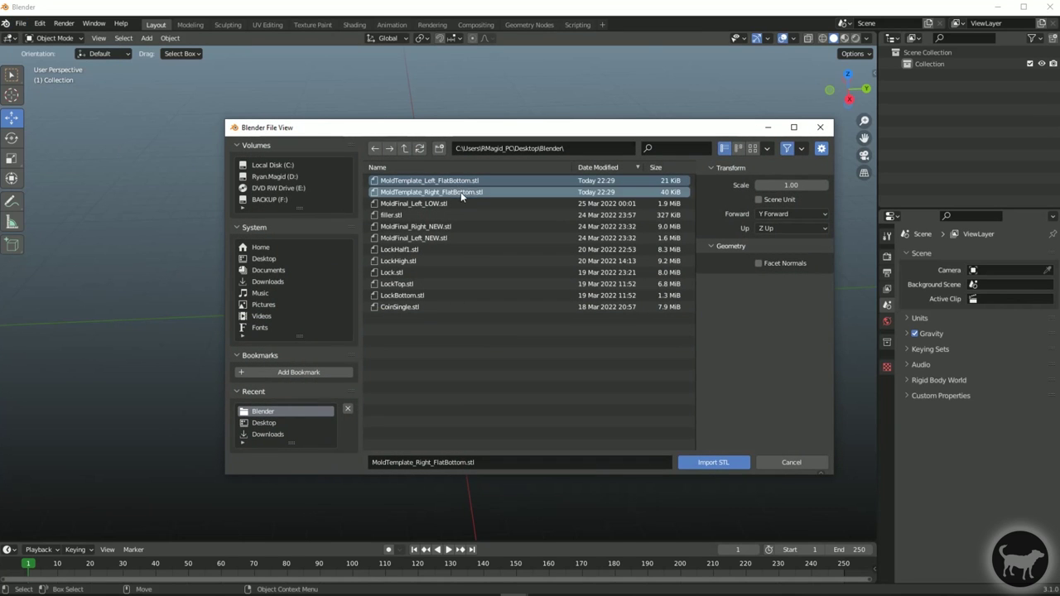
click(723, 463)
- Select the MoldTemplate_Left_FlatBottom half and hide it in the viewport
mouse_move(577, 339)
middle_down()
mouse_move(513, 332)
mouse_move(608, 315)
mouse_move(577, 324)
mouse_move(615, 386)
mouse_move(476, 271)
mouse_move(588, 348)
middle_up()
click(578, 324)
click(476, 271)
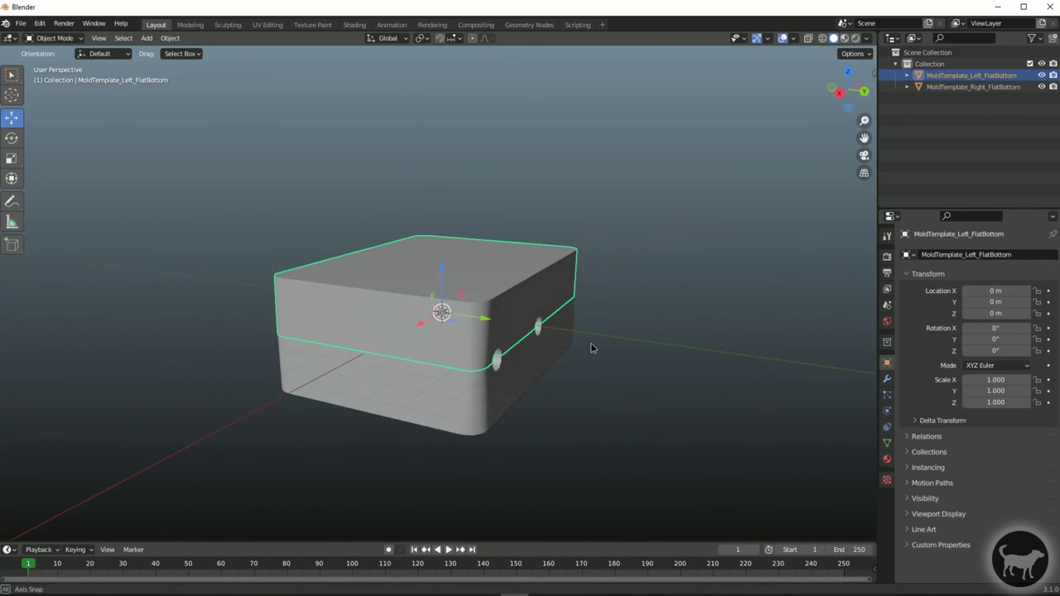
click(1042, 75)
middle_drag(729, 273, 497, 249)
- Import the CoinSingle.stl model into the scene
click(20, 23)
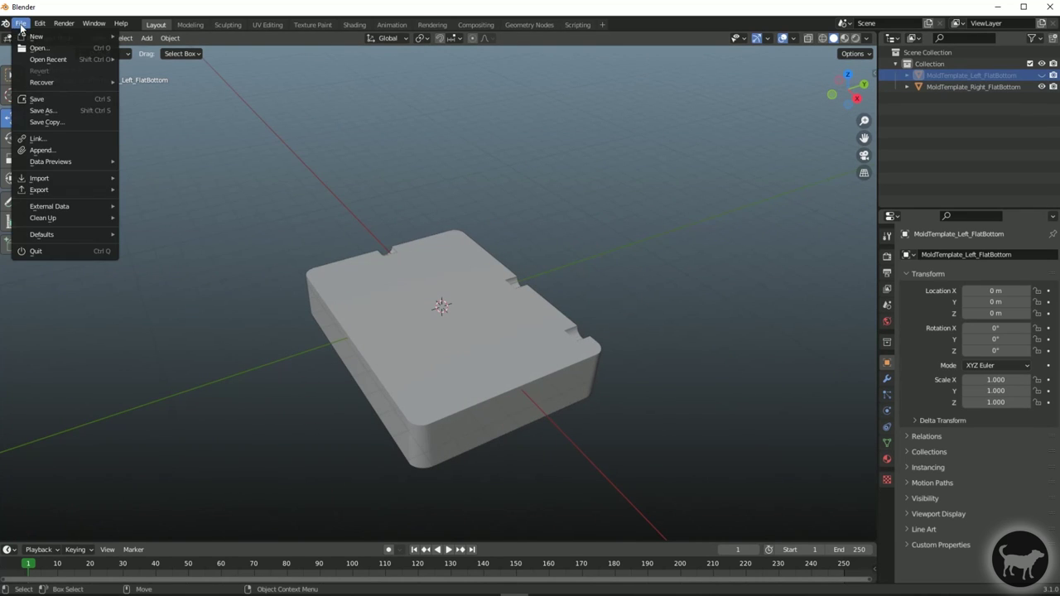
mouse_move(76, 180)
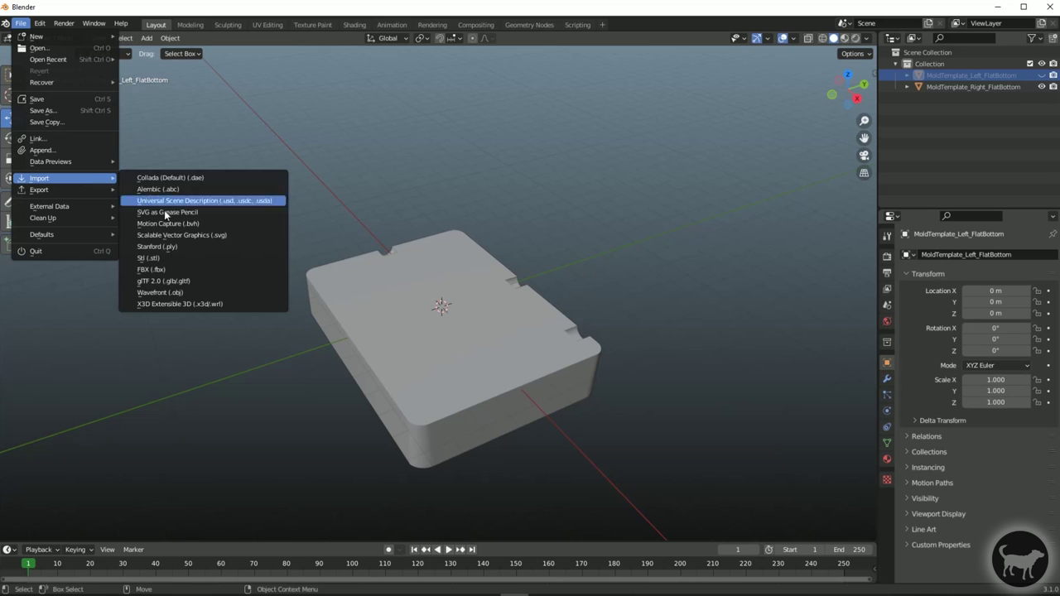
click(148, 258)
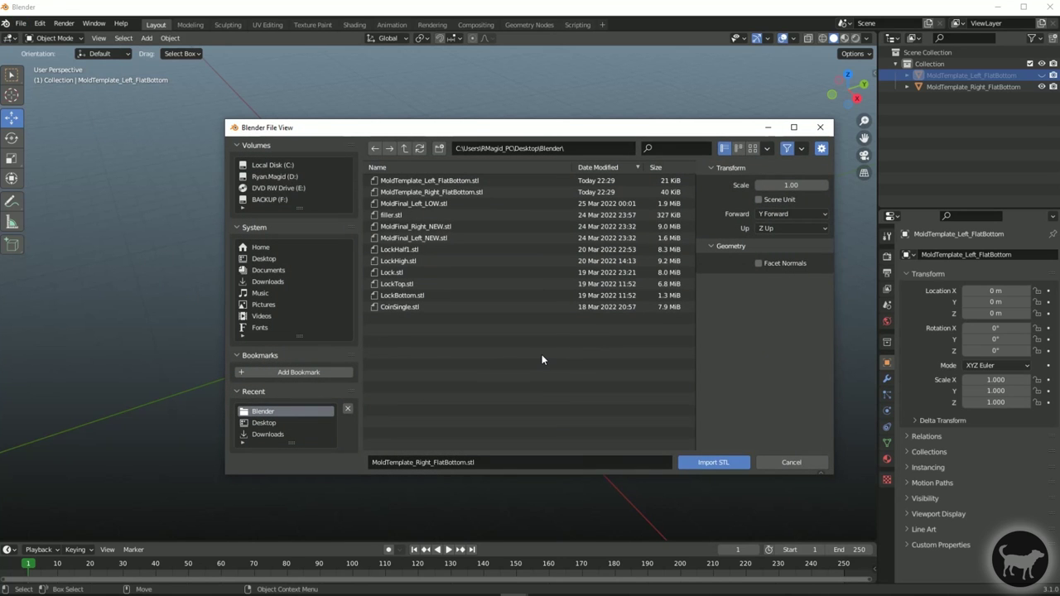
click(413, 306)
click(700, 460)
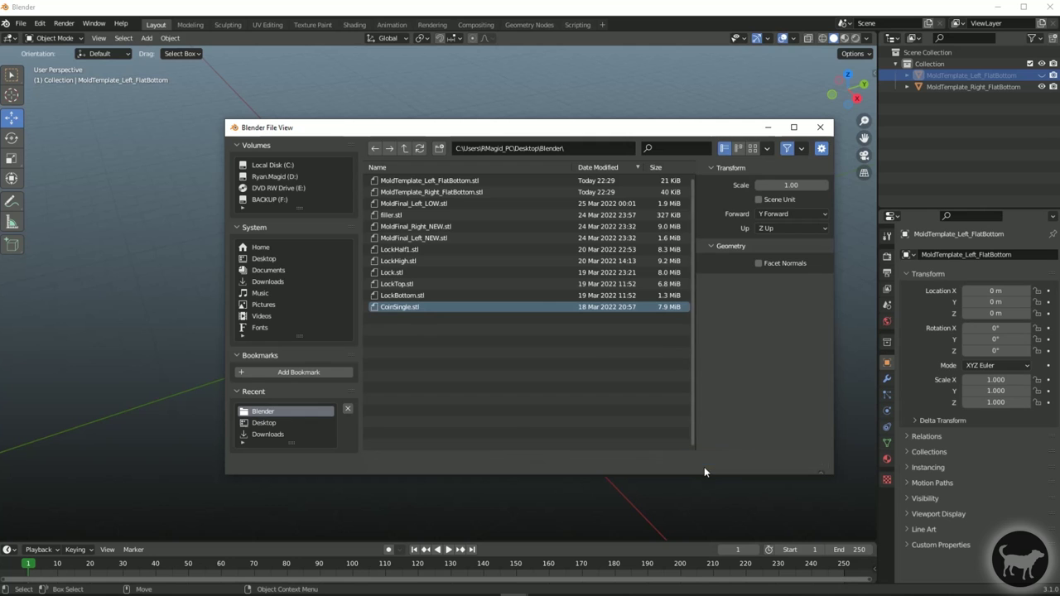
- Center the coin at the world origin by applying Geometry to Origin
middle_drag(486, 135, 394, 323)
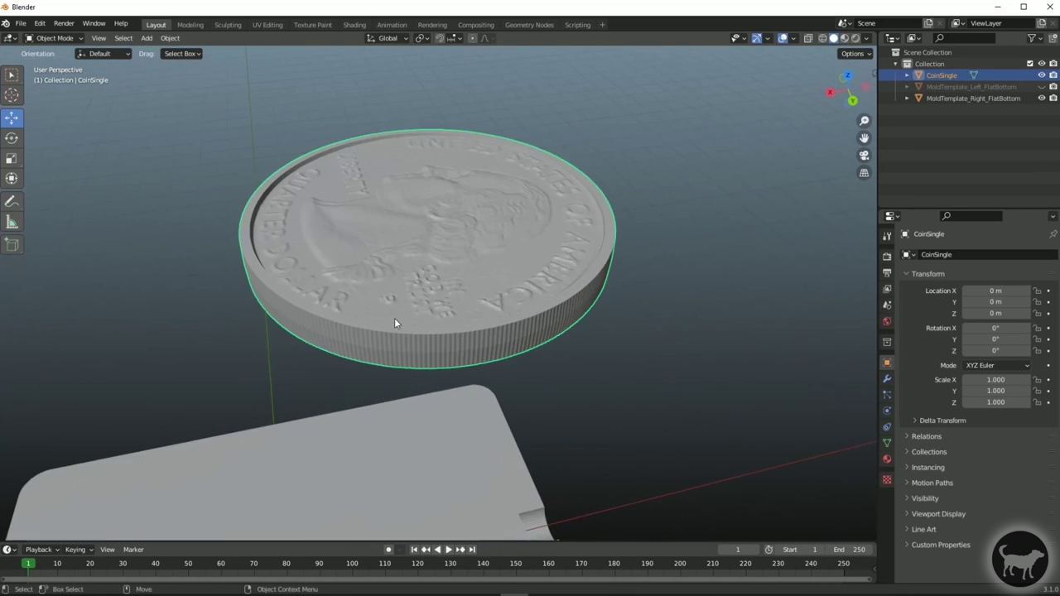
middle_drag(460, 196, 700, 322)
click(170, 38)
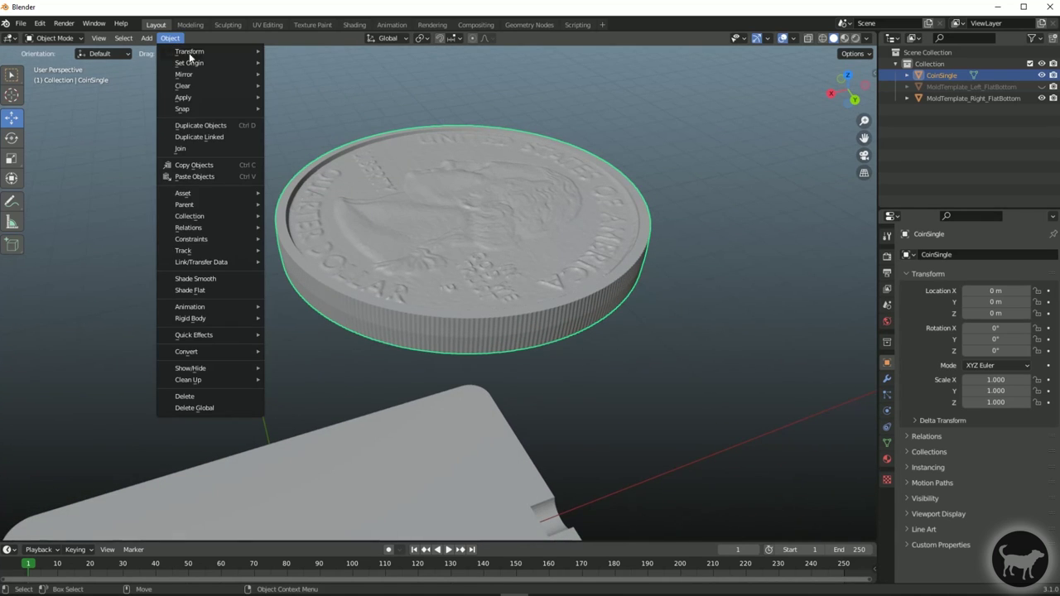
mouse_move(200, 66)
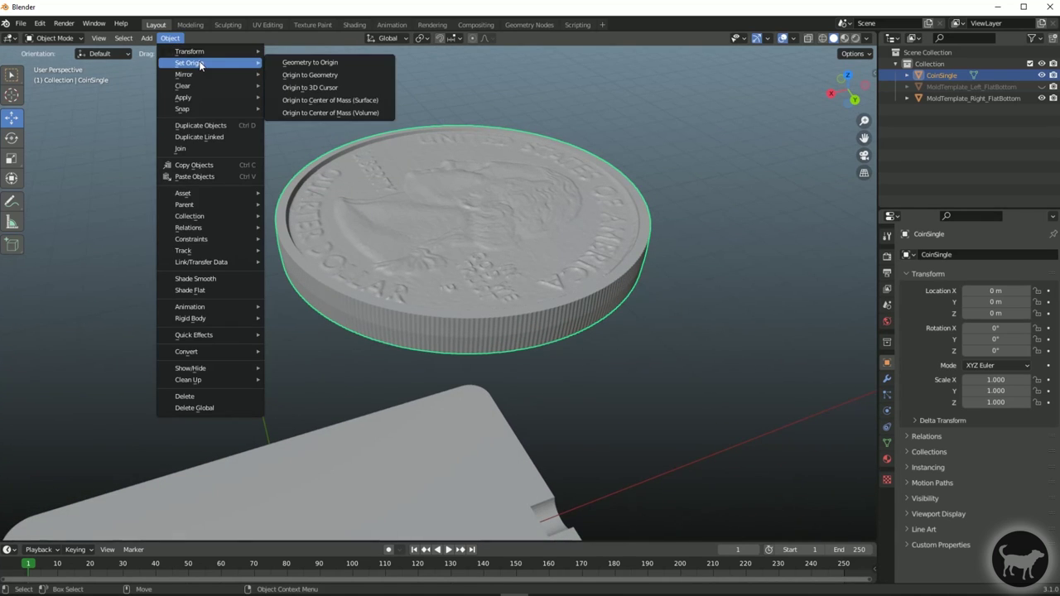
click(339, 59)
- Rotate the coin 90° about the global Z axis
scroll(406, 161, down, 5)
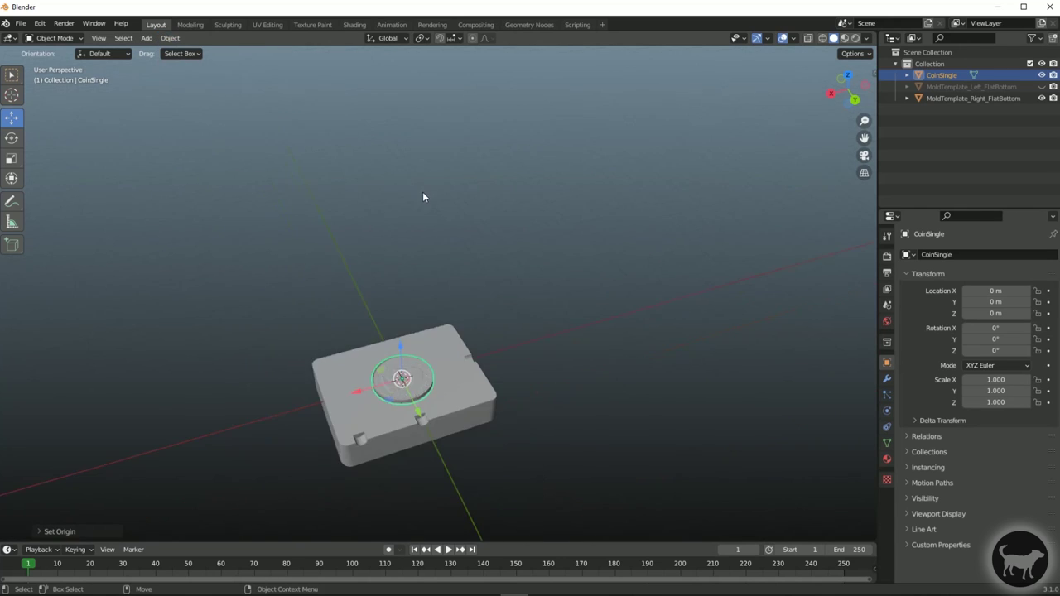
middle_drag(425, 192, 481, 254)
scroll(322, 369, up, 6)
scroll(414, 371, down, 5)
middle_drag(414, 371, 684, 274)
scroll(630, 290, up, 6)
middle_drag(579, 307, 529, 214)
scroll(552, 319, down, 3)
scroll(529, 214, up, 4)
key(shift+space)
key(r)
drag(570, 284, 476, 273)
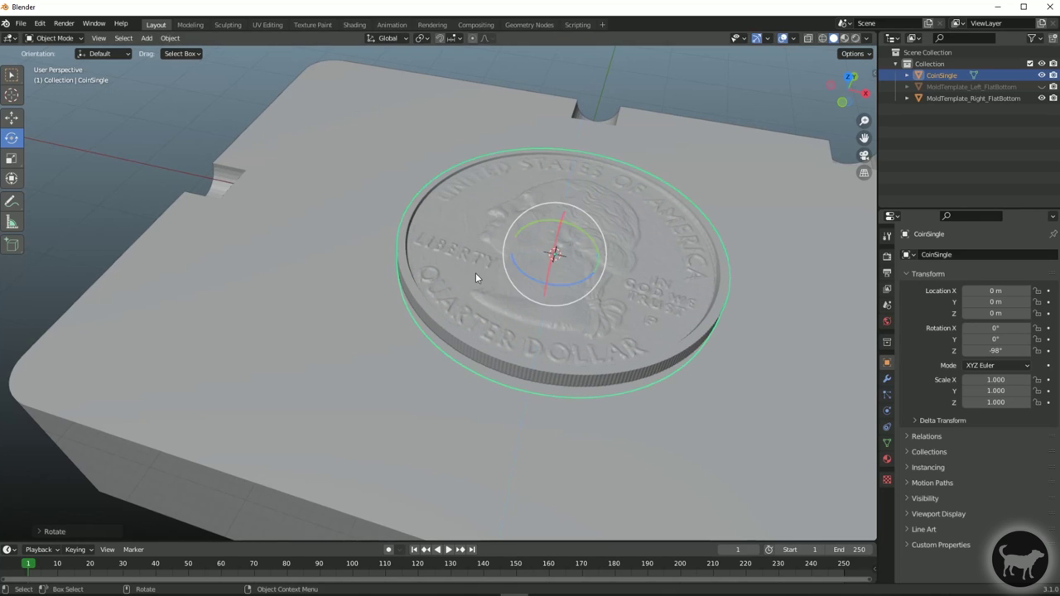
click(58, 530)
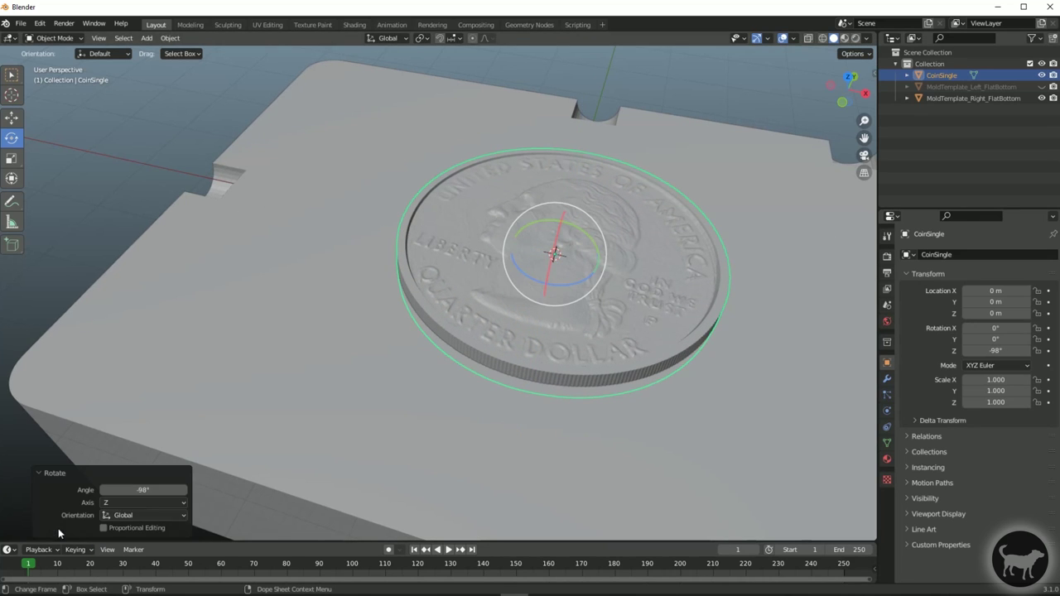
click(154, 489)
text(90)
key(Return)
- Move the coin about 21.8 m in the negative X direction, toward the mold half's side notch
scroll(599, 258, down, 4)
middle_drag(600, 258, 451, 172)
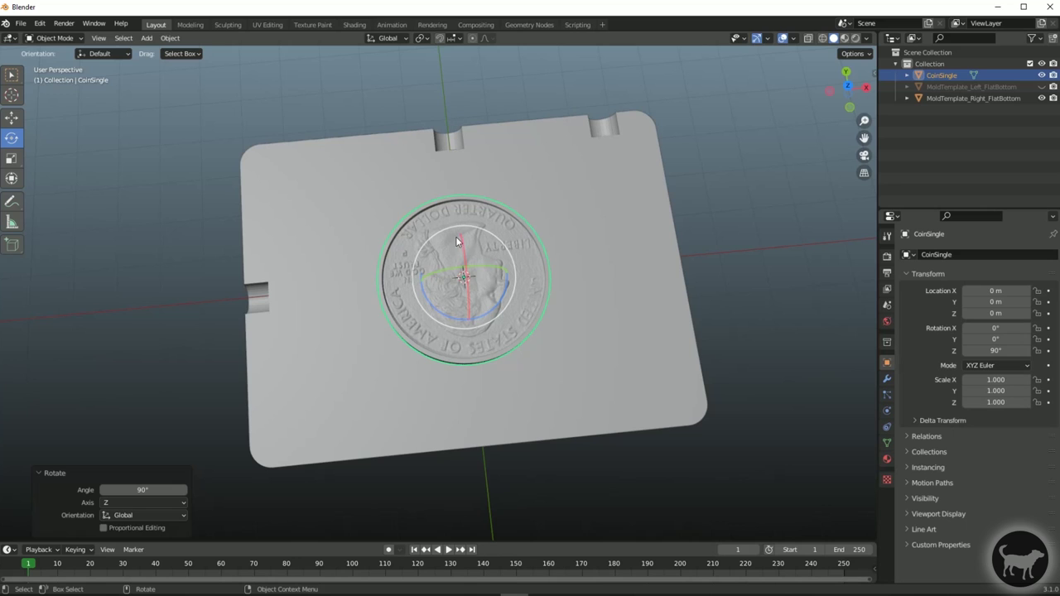
click(11, 118)
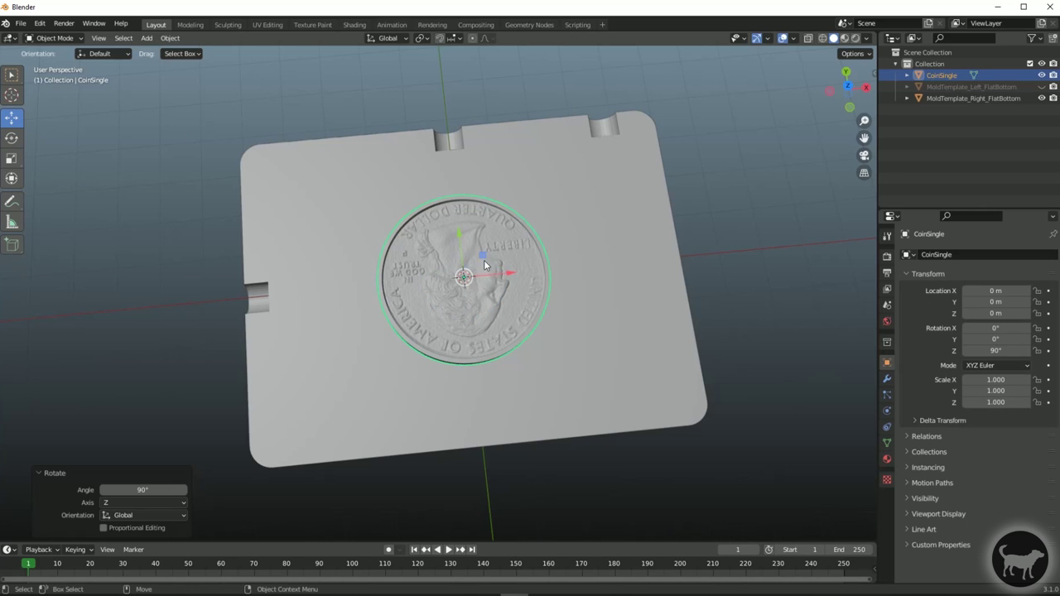
drag(502, 273, 252, 232)
- Select the right mold half and examine its edge notches and underside from several angles
click(251, 232)
middle_drag(251, 232, 488, 400)
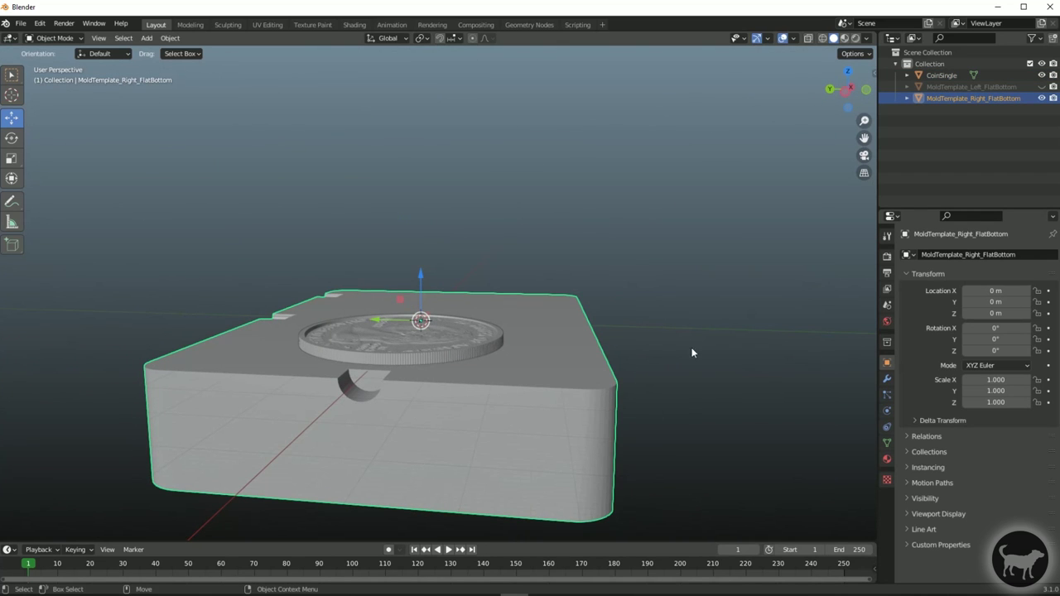
middle_drag(508, 426, 514, 390)
middle_drag(274, 423, 340, 383)
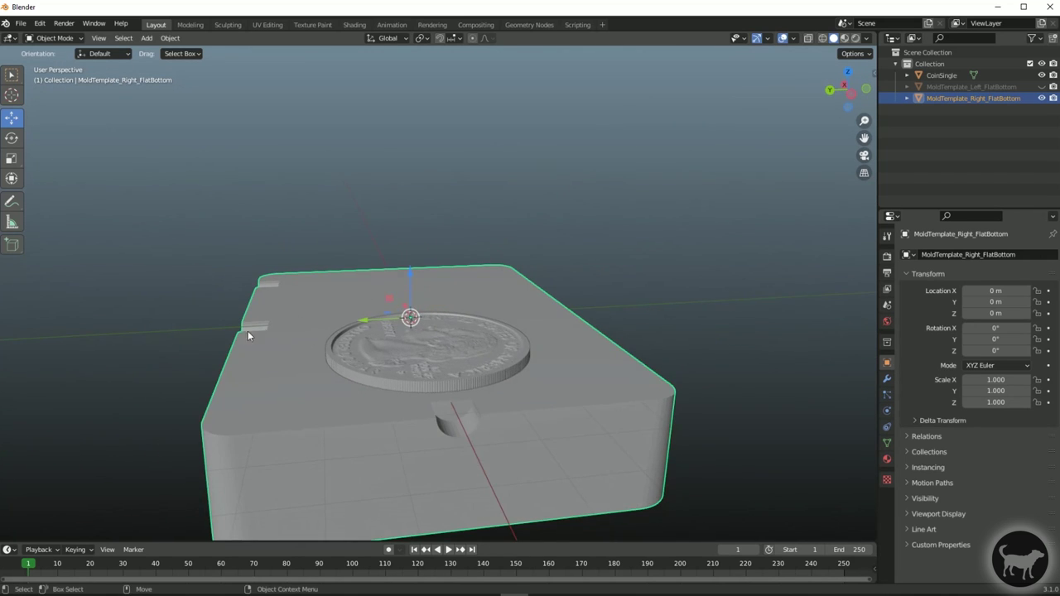
middle_drag(247, 330, 338, 346)
middle_drag(244, 372, 162, 307)
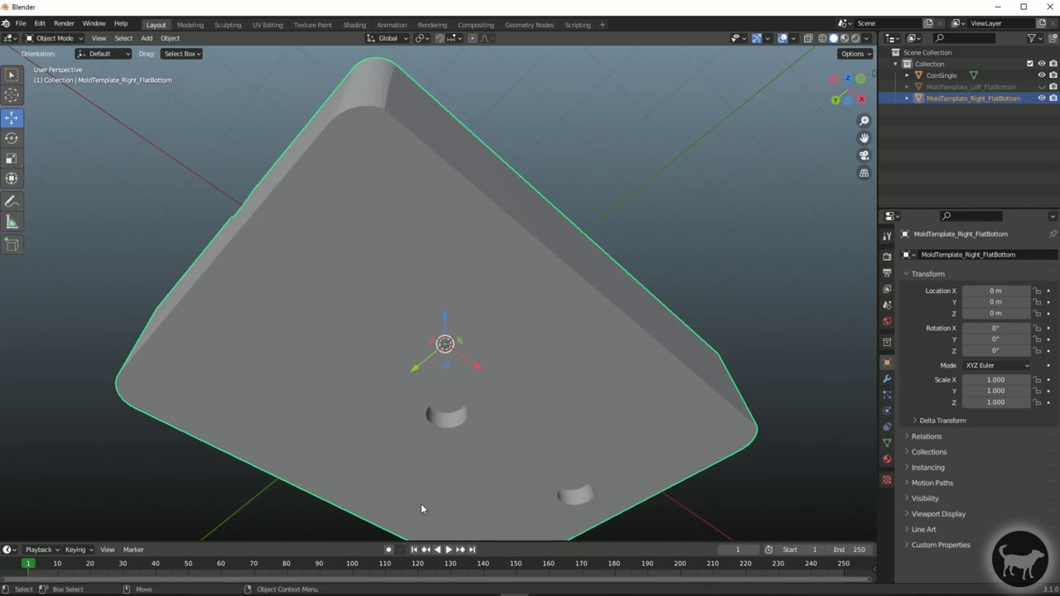
middle_drag(442, 438, 347, 396)
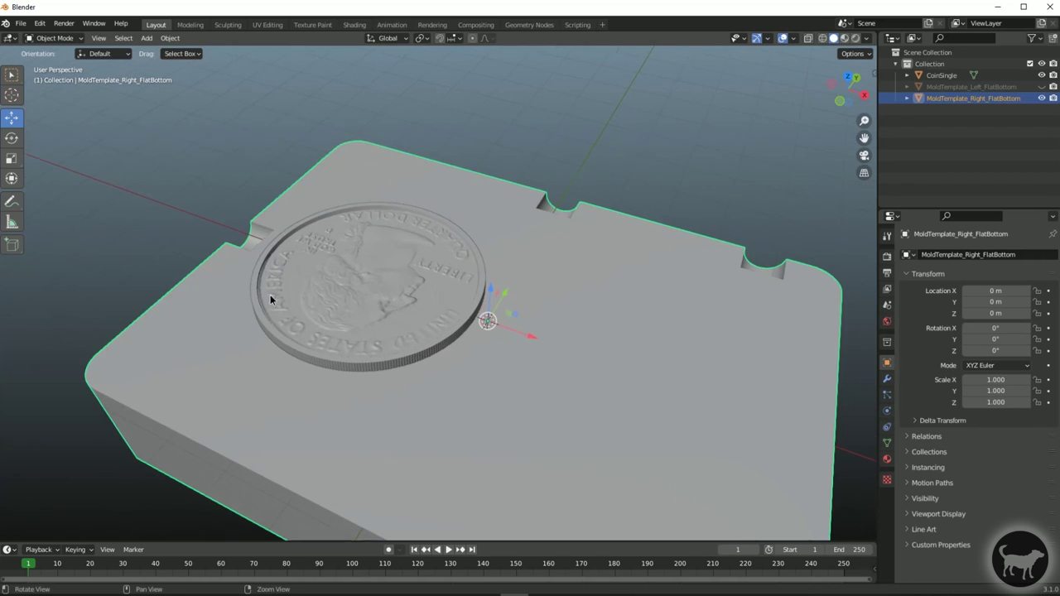
middle_drag(270, 294, 486, 126)
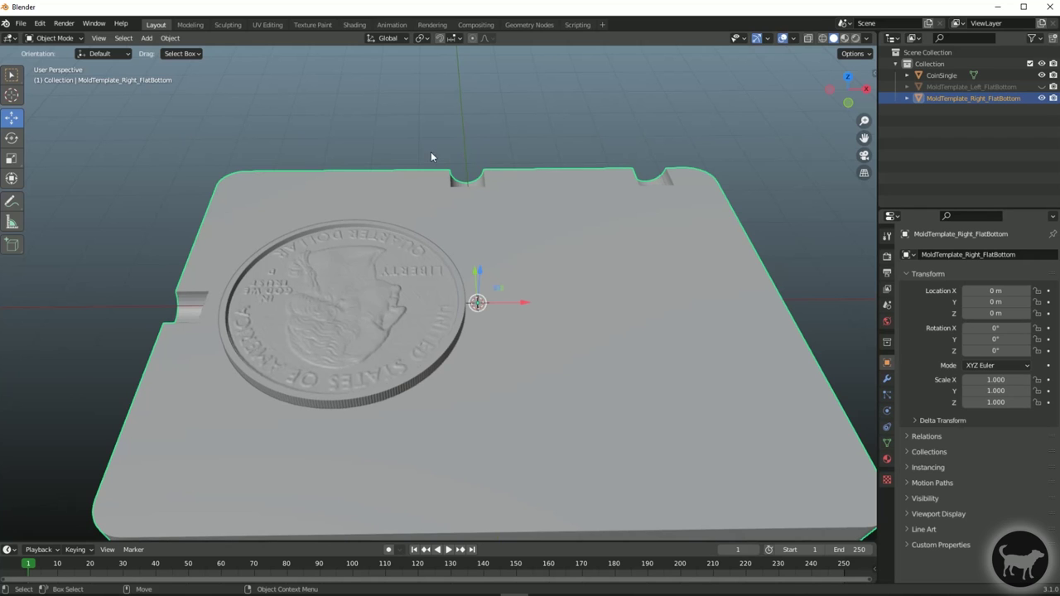
- In Edit Mode with X-ray on, move the inner-end vertices of the notch on the negative X edge about 5.2 m outward along X
scroll(192, 303, up, 5)
shift+middle_drag(191, 302, 507, 251)
click(58, 39)
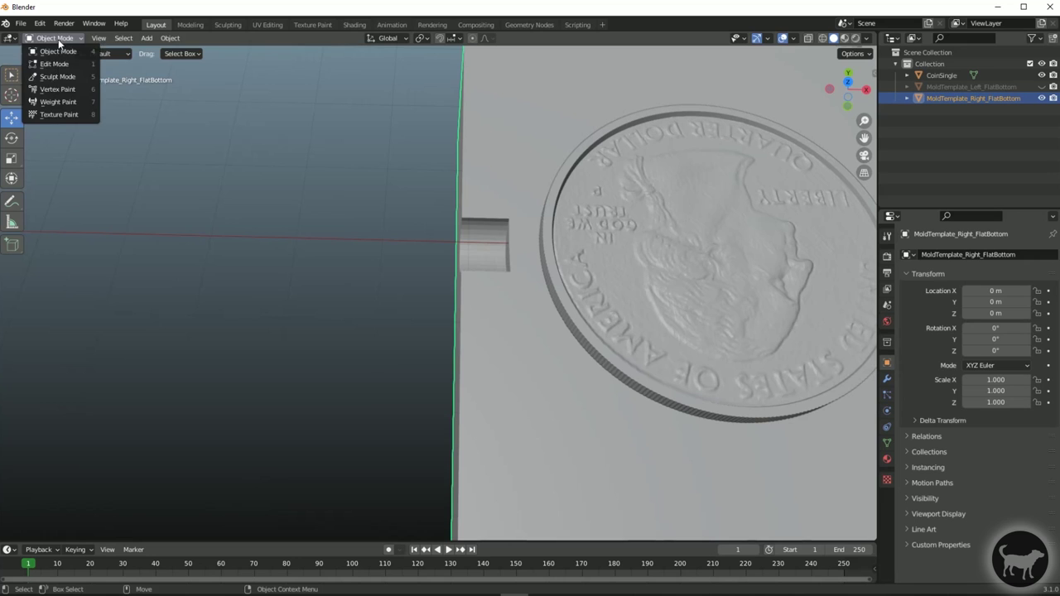
click(52, 64)
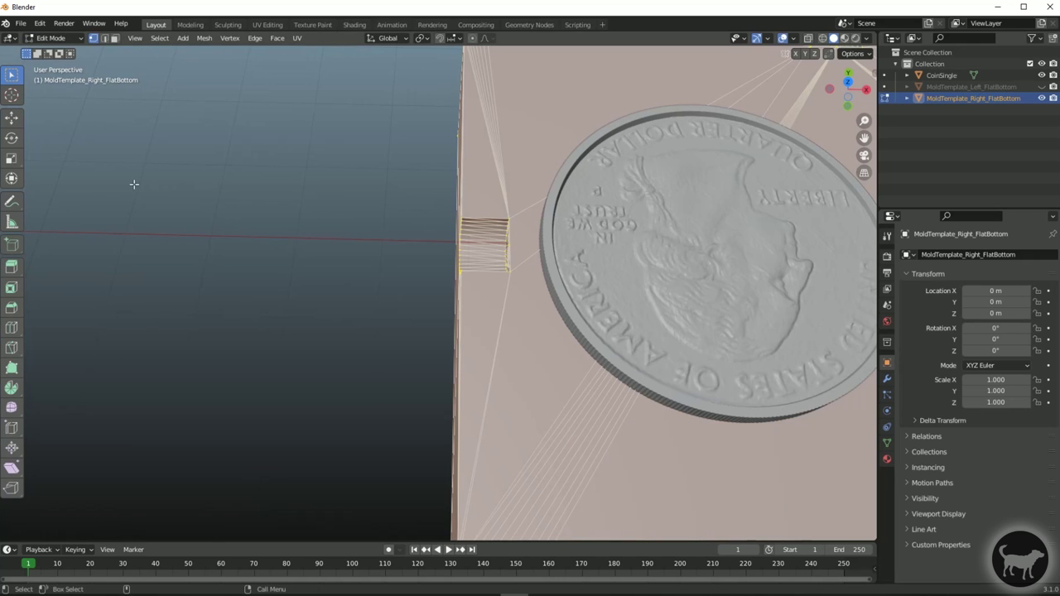
click(808, 39)
key(shift+space)
key(g)
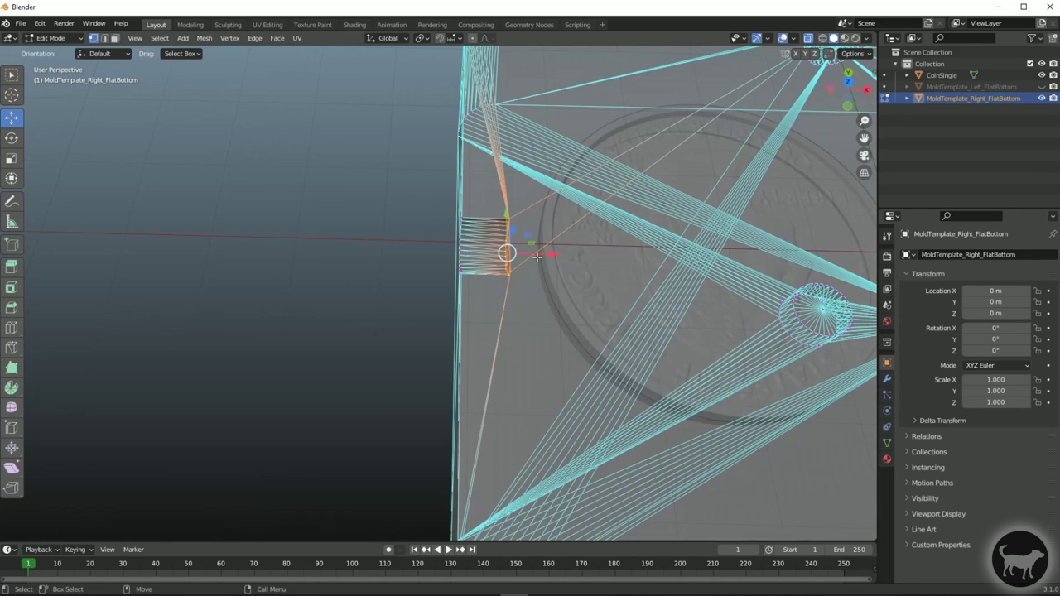
key(g)
key(x)
click(505, 260)
- Select the inner-end vertices of the middle notch on the positive Y edge and move them about 5.24 m along Y
middle_drag(504, 260, 524, 347)
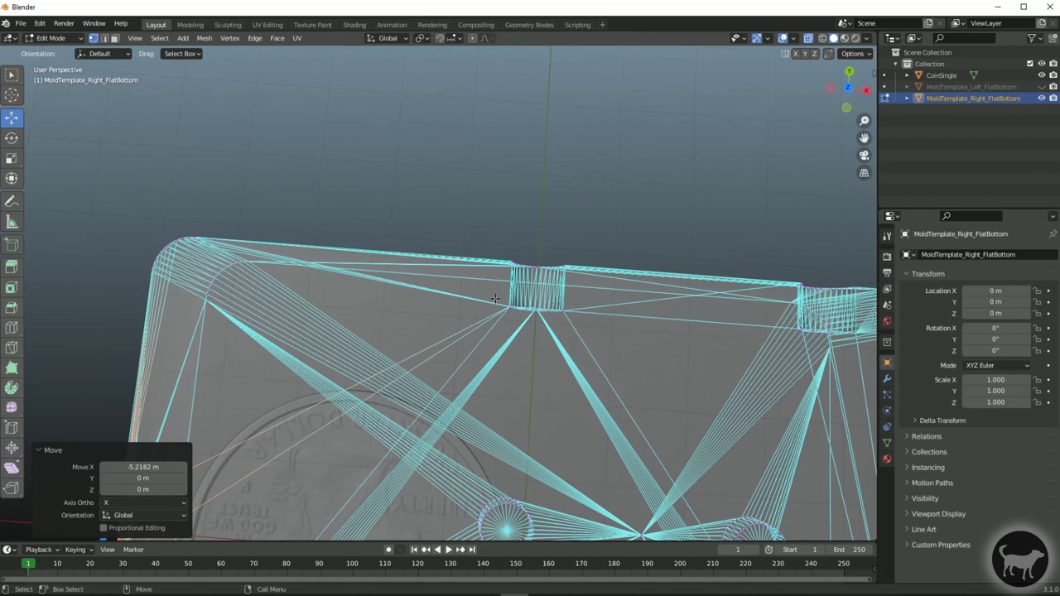
drag(491, 295, 576, 319)
drag(537, 263, 552, 224)
- Move the inner-end vertices of the notch near the positive Y edge's corner about 5.44 m along Y
middle_drag(552, 224, 605, 292)
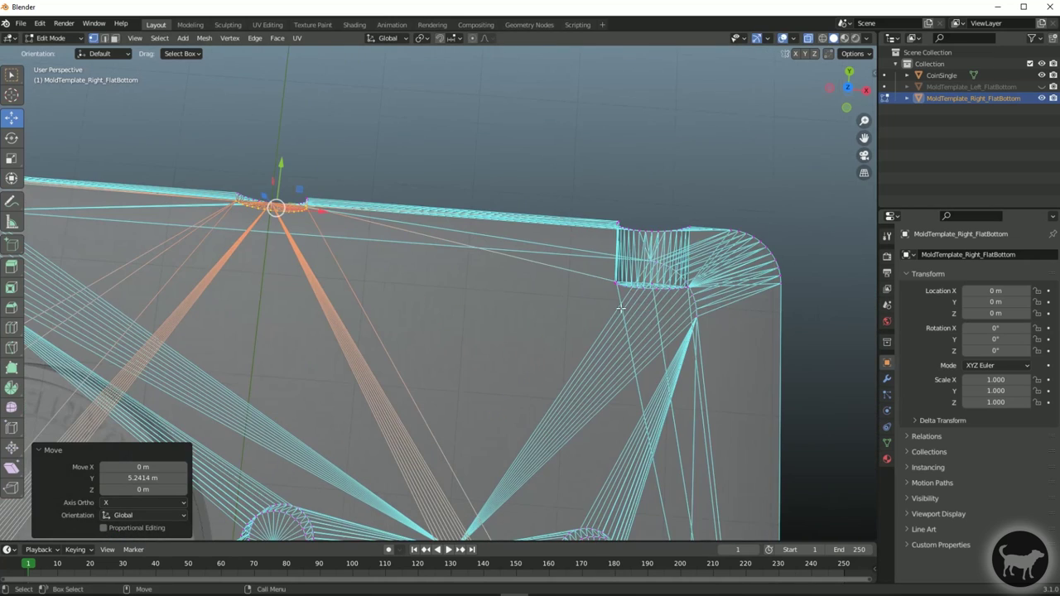
drag(600, 270, 662, 290)
middle_drag(734, 360, 537, 366)
key(b)
middle_drag(646, 538, 582, 396)
key(b)
key(Escape)
drag(575, 359, 610, 310)
- Return to Object Mode with X-ray off and shift the coin about 3 m further in negative X
middle_drag(610, 310, 580, 414)
middle_drag(670, 309, 629, 190)
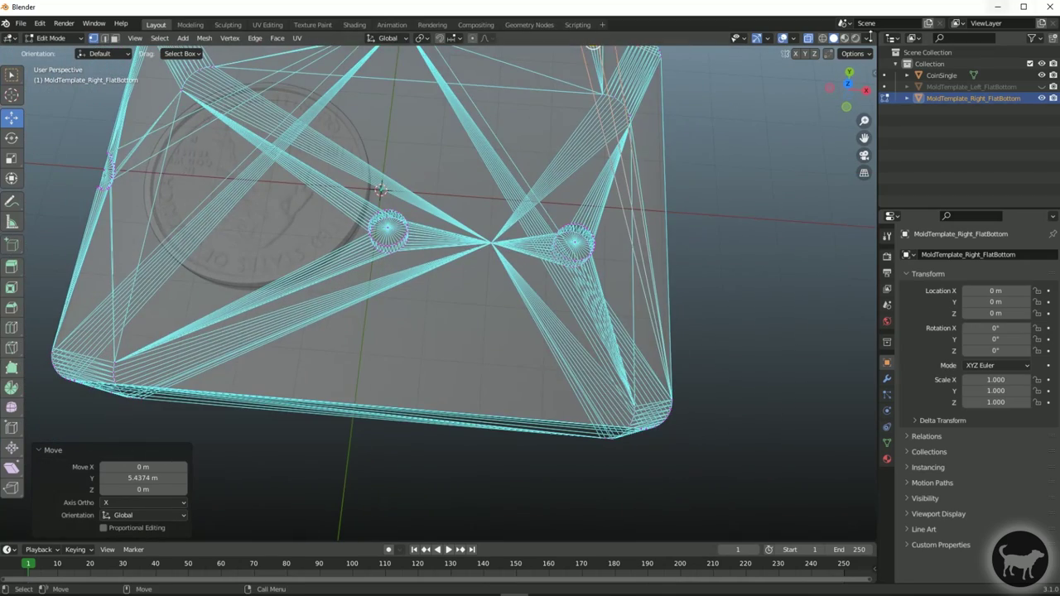
click(808, 39)
middle_drag(331, 314, 356, 273)
scroll(385, 214, down, 5)
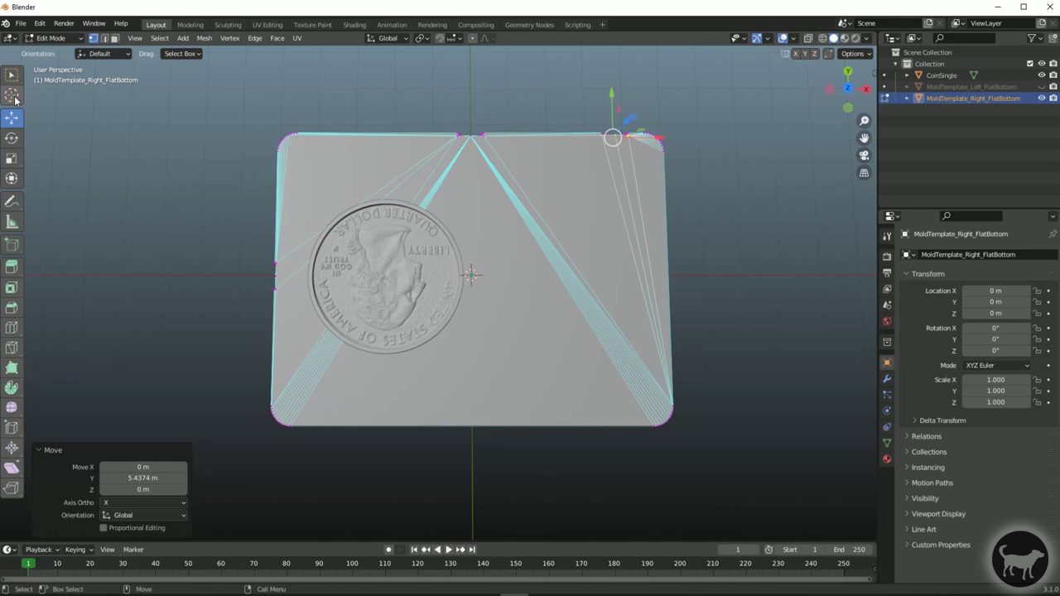
click(52, 38)
click(34, 51)
click(383, 286)
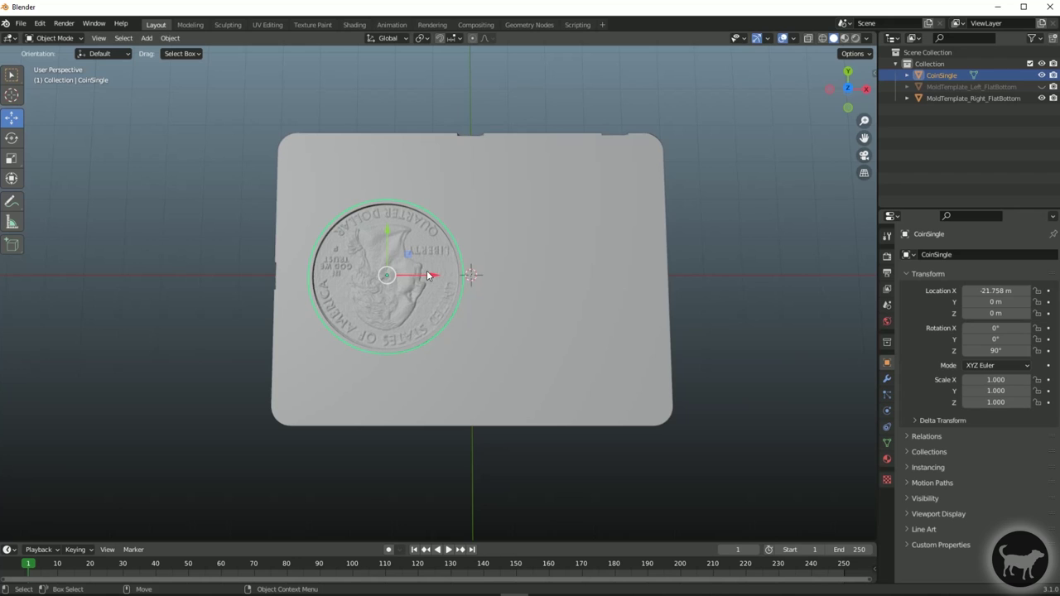
drag(431, 275, 463, 278)
- Duplicate the coin and move the copy about 50.5 m along X to the other side of the mold half
key(shift+d)
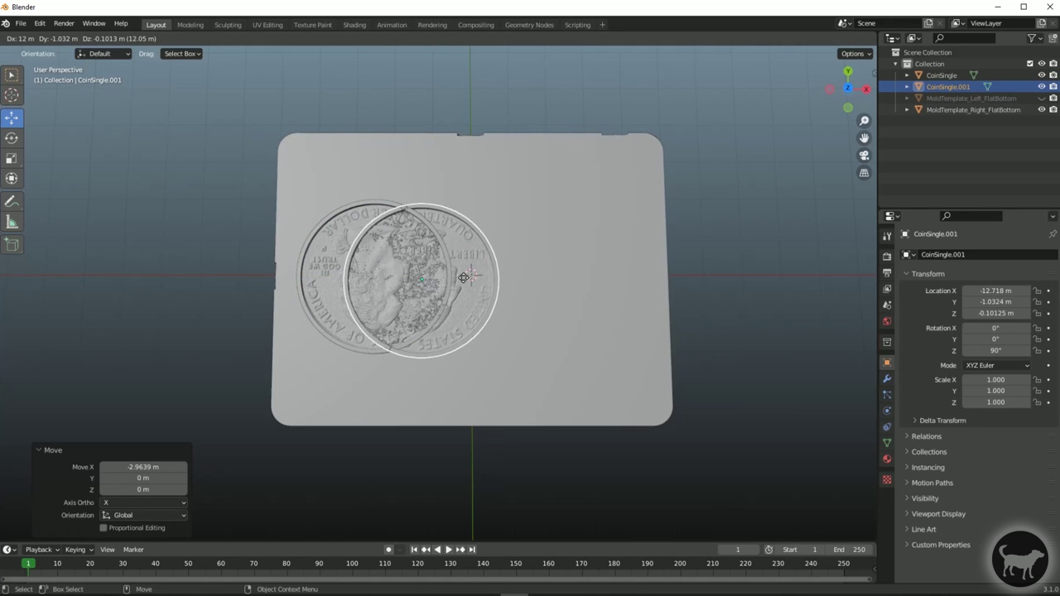
right_click(463, 277)
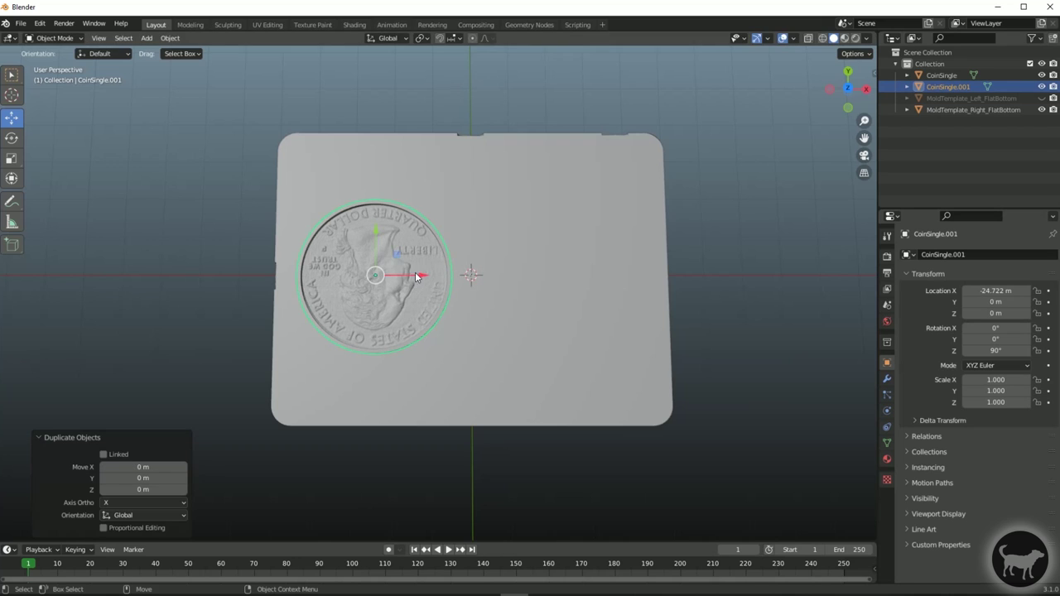
drag(423, 276, 619, 257)
middle_drag(619, 256, 580, 273)
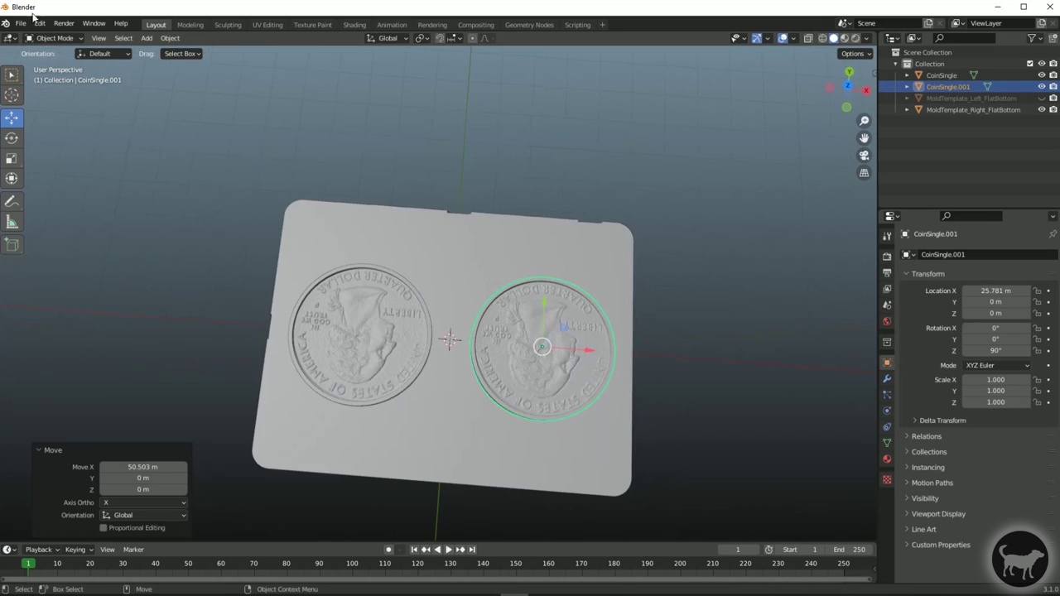
- Add a UV sphere at the world origin with a radius of 3.5 m
click(145, 38)
mouse_move(165, 51)
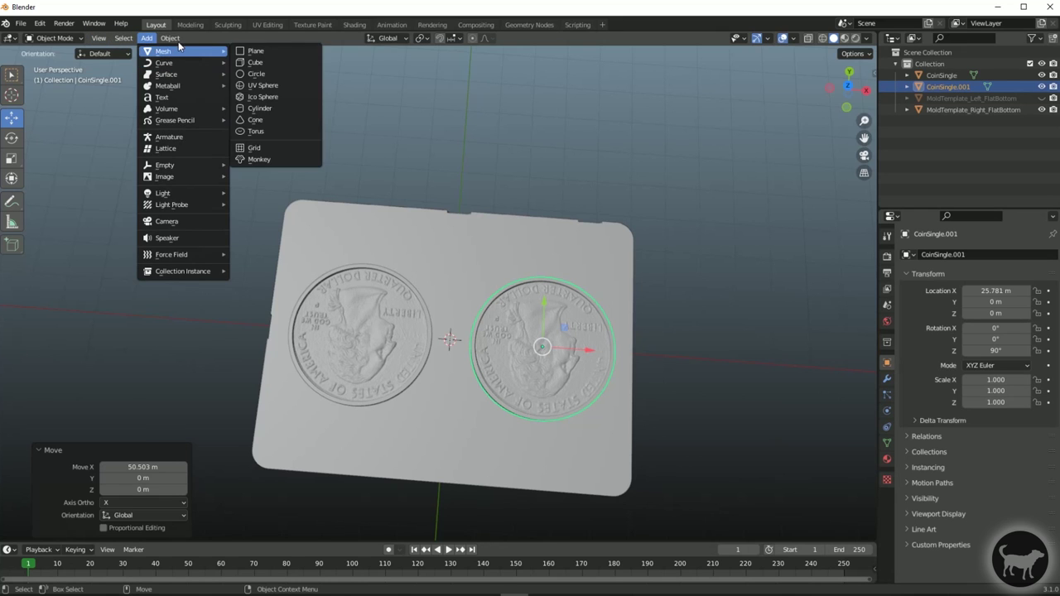
click(271, 86)
middle_drag(271, 86, 483, 105)
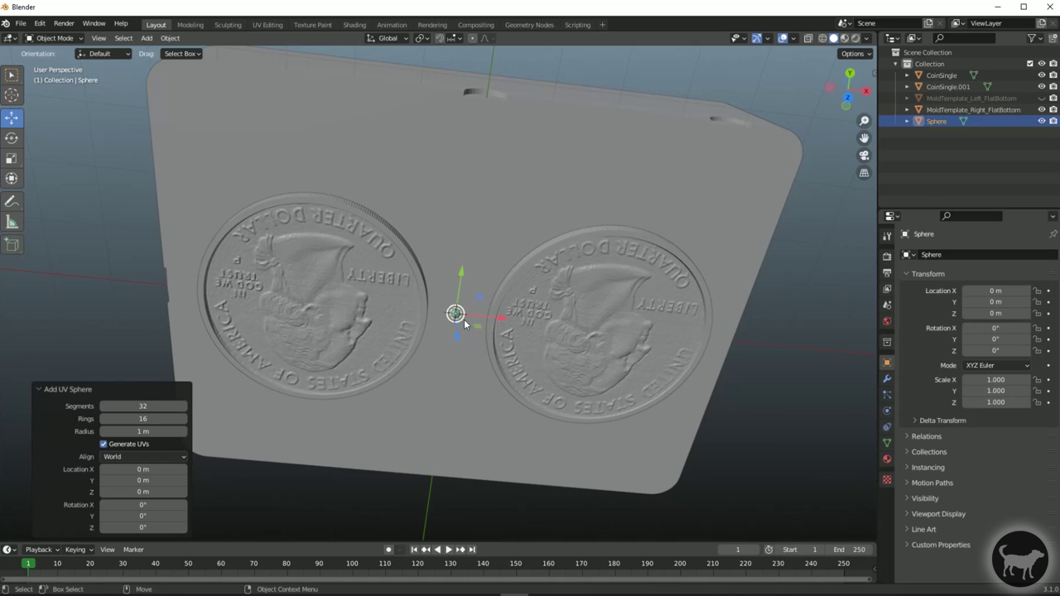
click(114, 432)
key(BackSpace)
key(BackSpace)
key(BackSpace)
text(3.5)
key(Return)
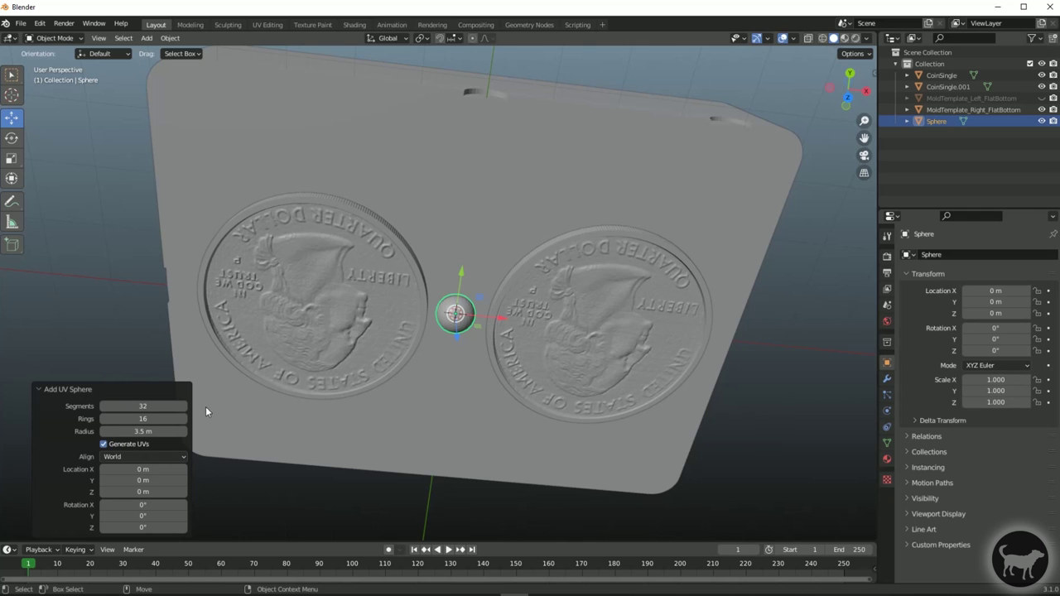
- Rotate the sphere 90° about the global X axis
middle_drag(497, 327, 488, 283)
scroll(530, 337, up, 2)
middle_drag(525, 362, 549, 291)
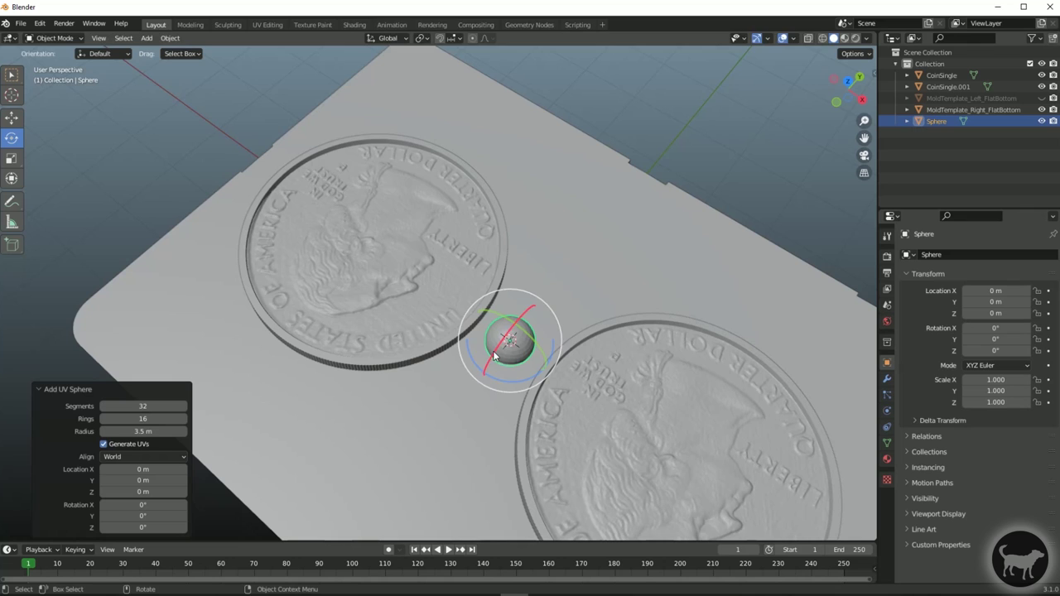
drag(492, 356, 534, 321)
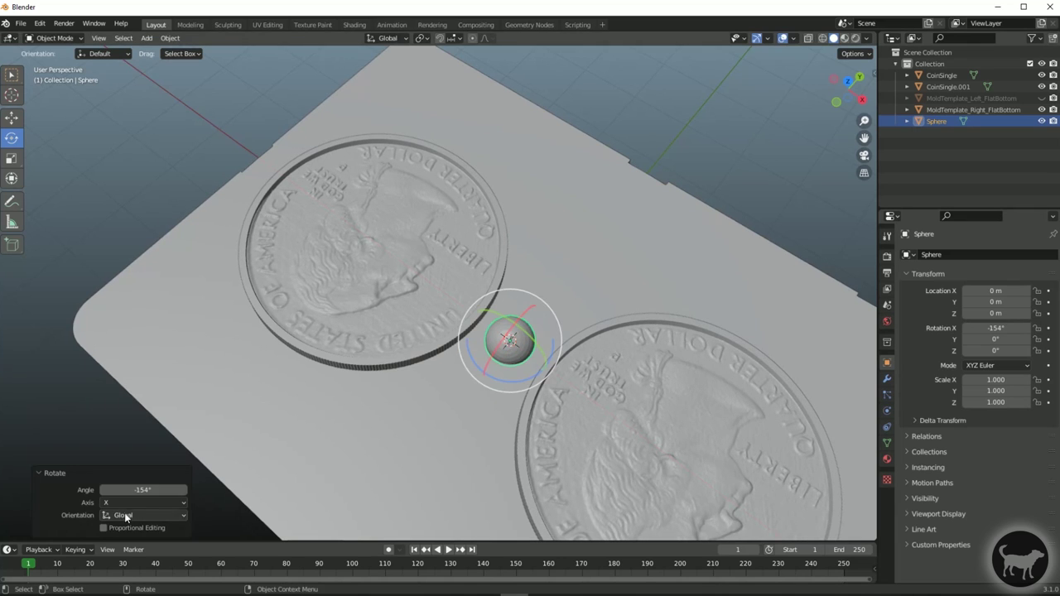
click(176, 490)
text(90)
key(Return)
- Move the sphere about 38.5 m along Y to the middle notch at the mold half's edge
middle_drag(525, 377, 478, 314)
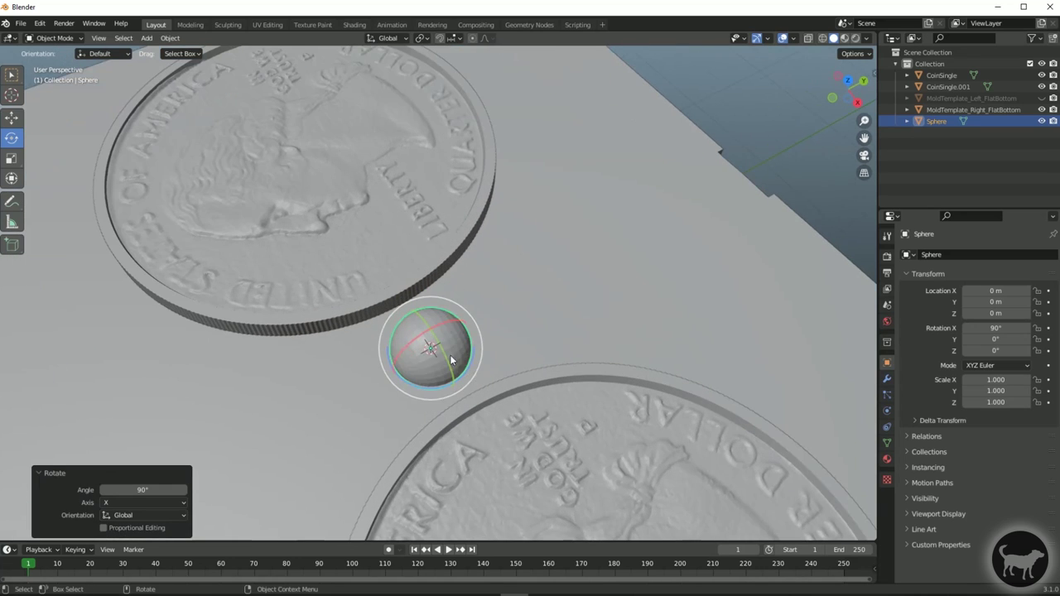
key(shift+space)
key(g)
drag(467, 330, 789, 177)
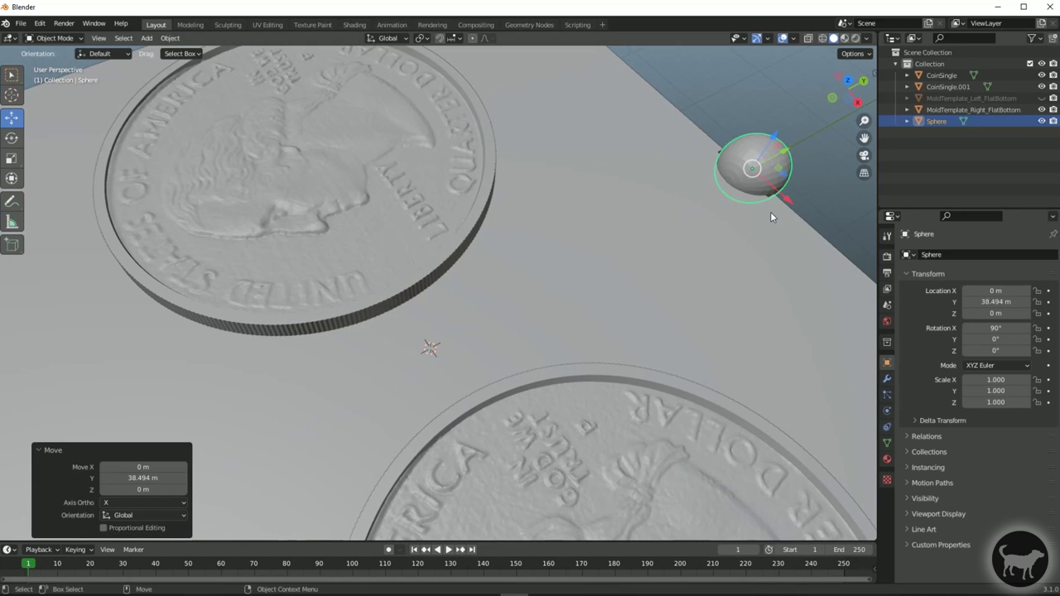
- From the top view, extrude the faces of the sphere's coin-facing half about 9.4 m along negative Y
click(847, 80)
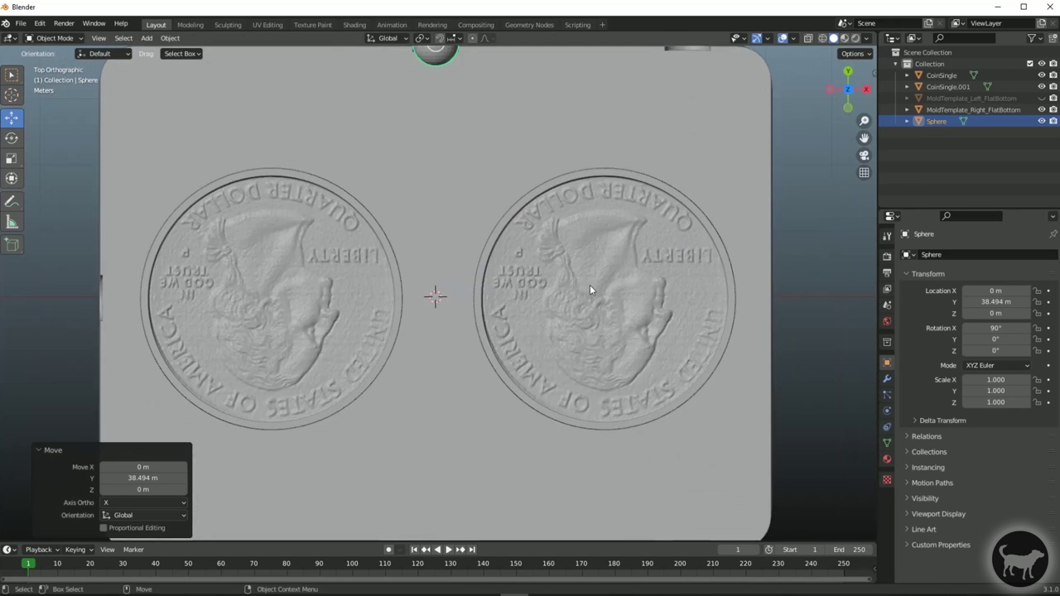
key(KP_Decimal)
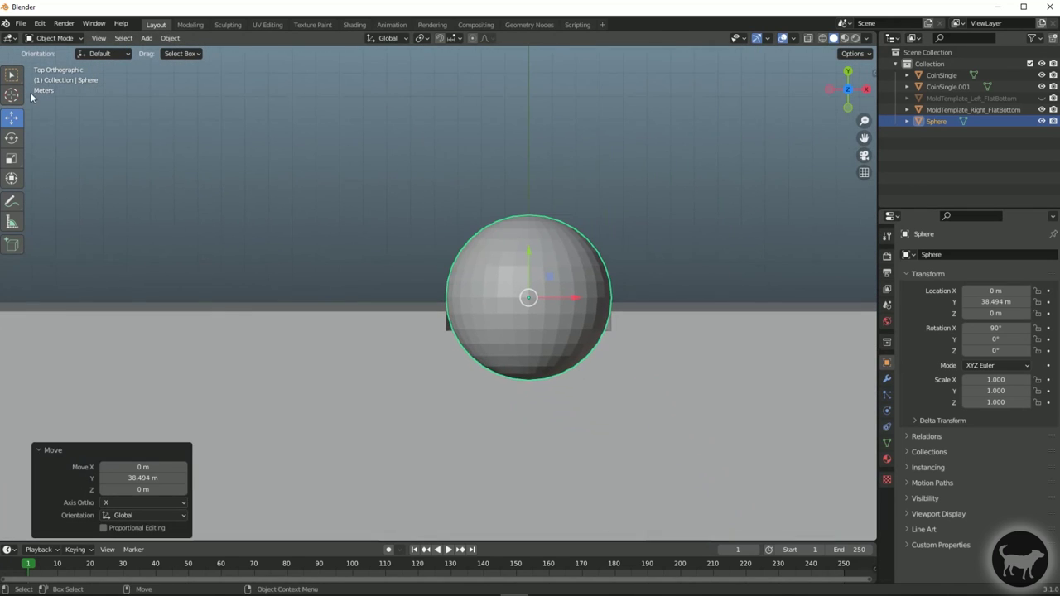
click(53, 38)
click(53, 65)
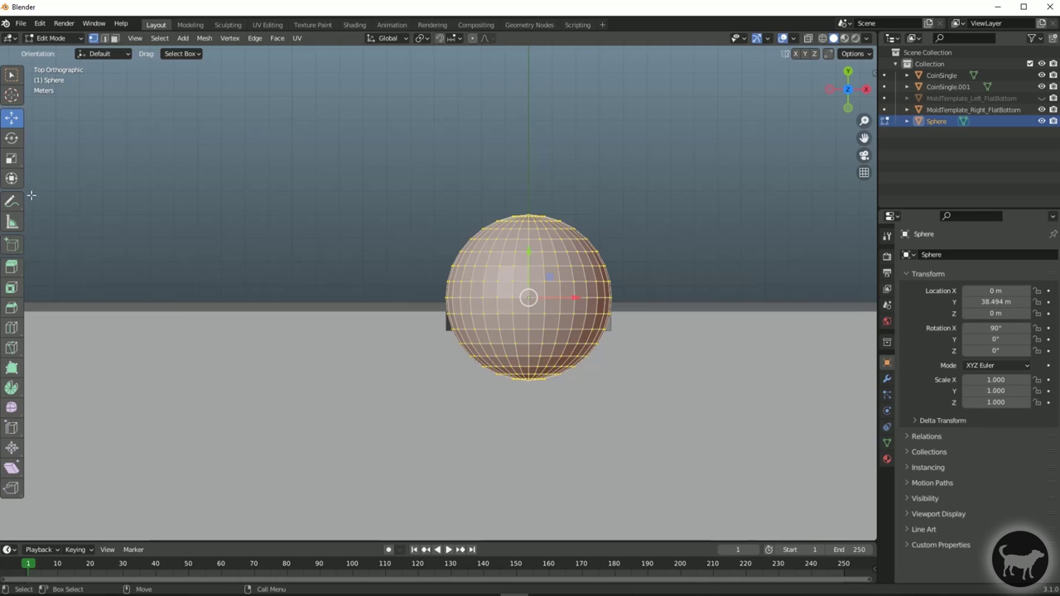
click(114, 39)
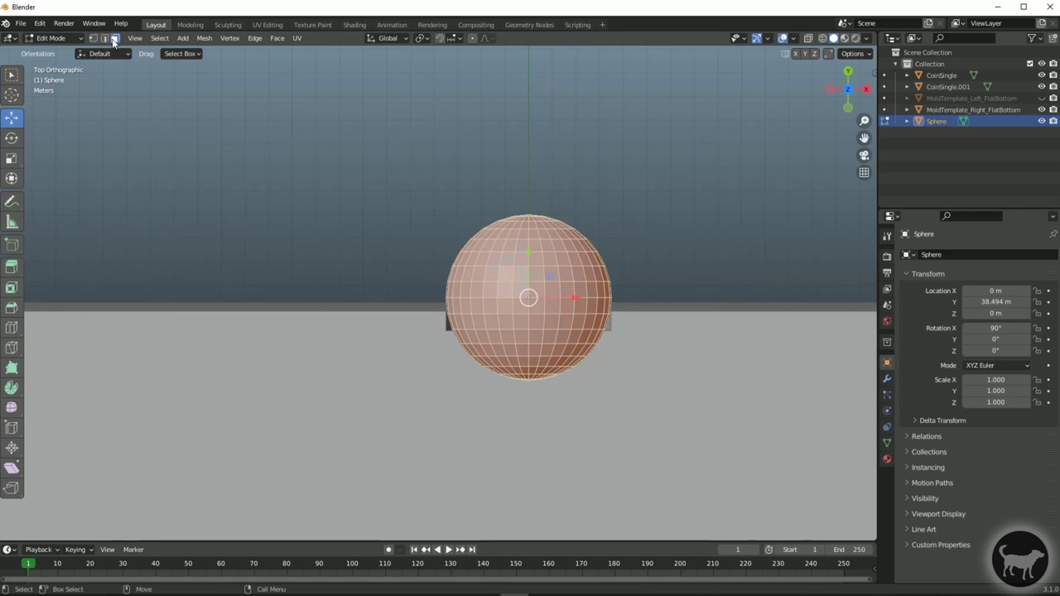
key(a)
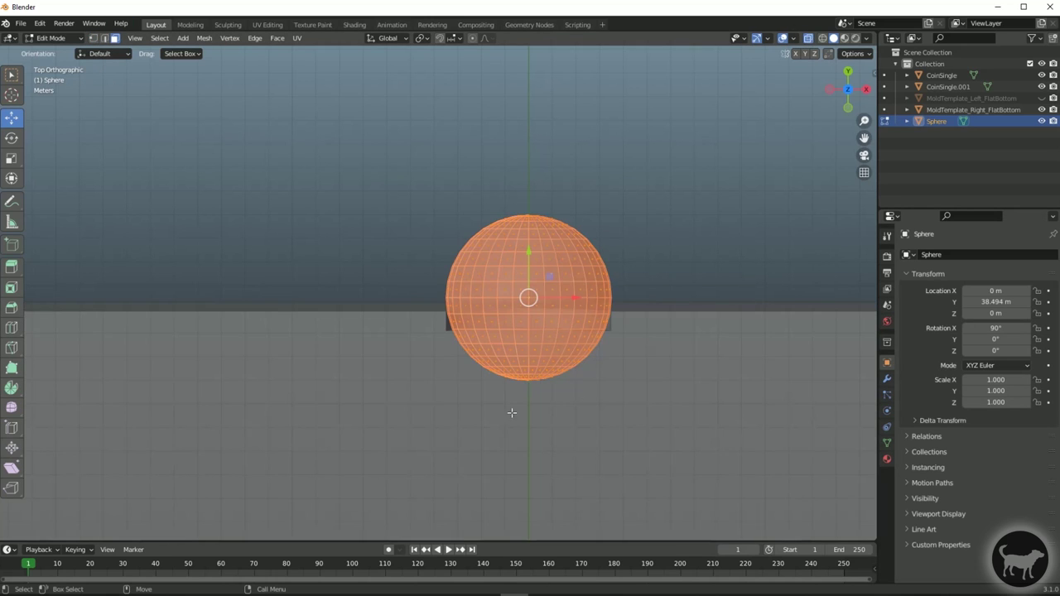
drag(435, 301, 845, 466)
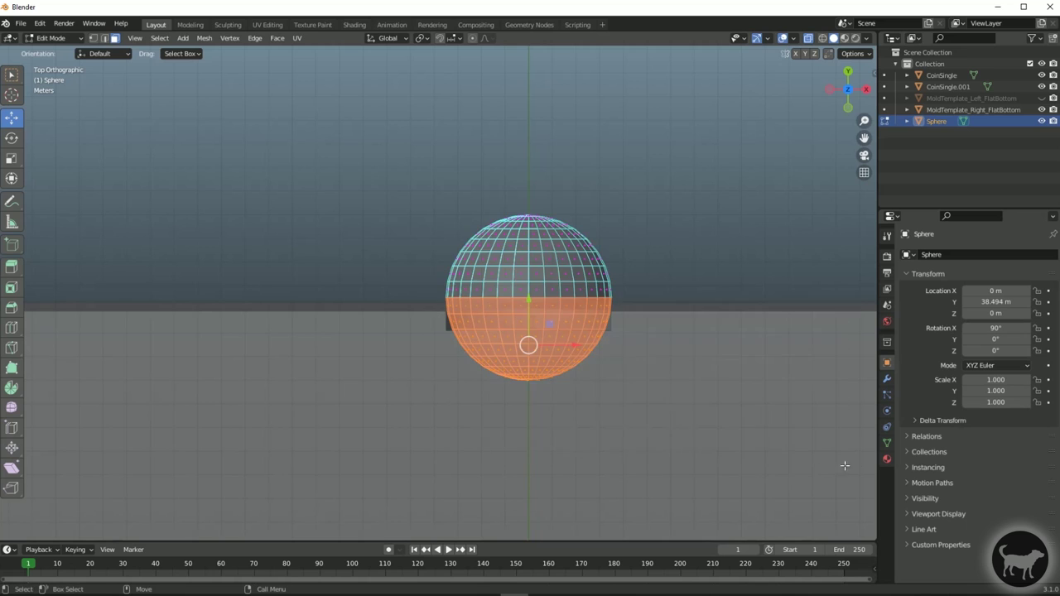
scroll(453, 398, up, 1)
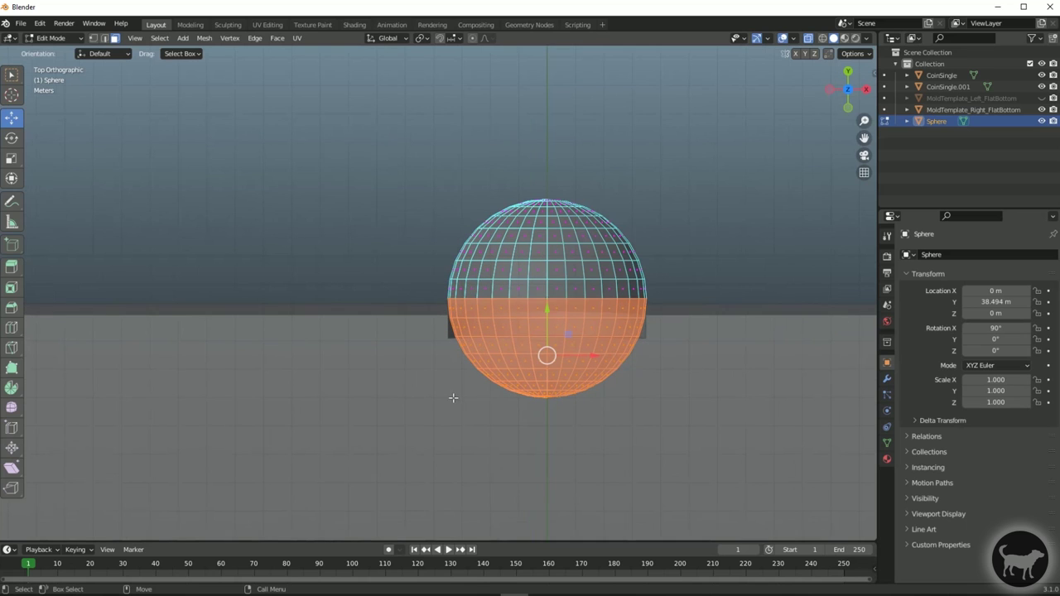
click(11, 267)
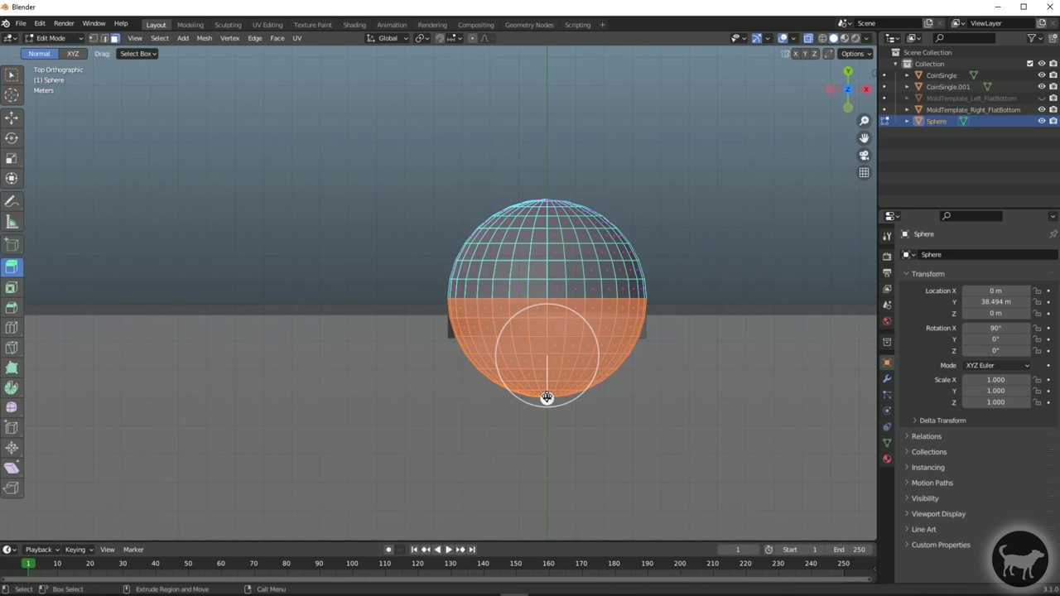
click(73, 53)
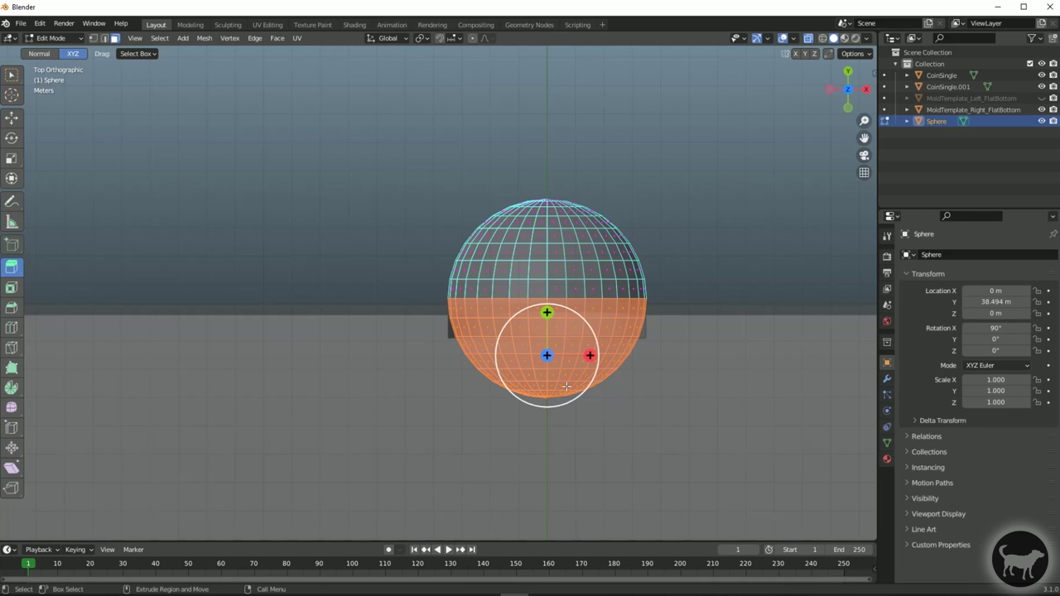
drag(547, 309, 543, 534)
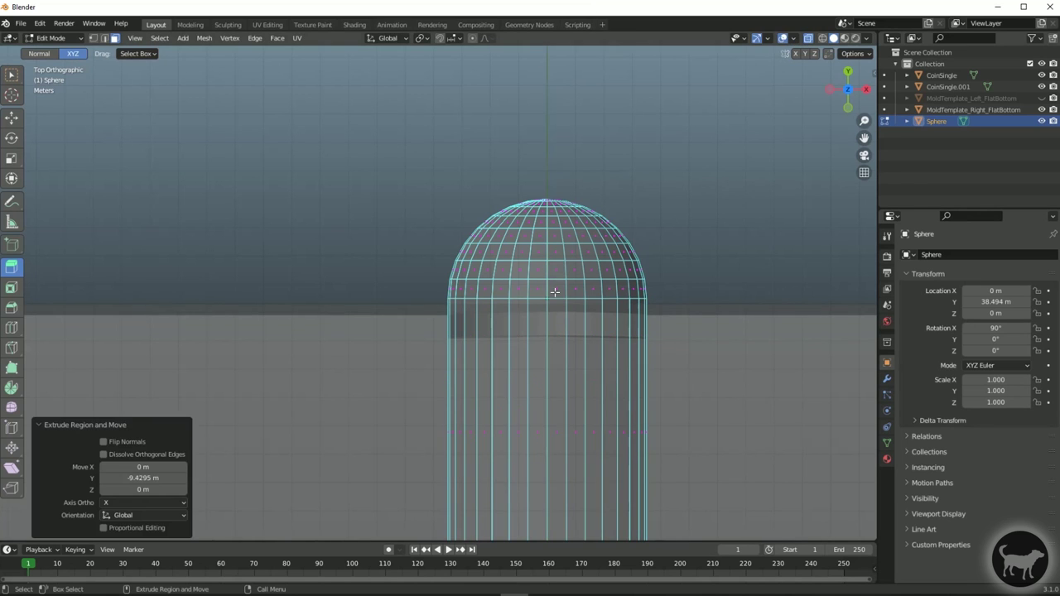
- Move the extruded rounded end another 42.4 m or so along negative Y, past the origin between the coins
scroll(559, 307, down, 5)
shift+middle_drag(558, 308, 536, 213)
scroll(536, 213, up, 2)
shift+middle_drag(501, 124, 500, 218)
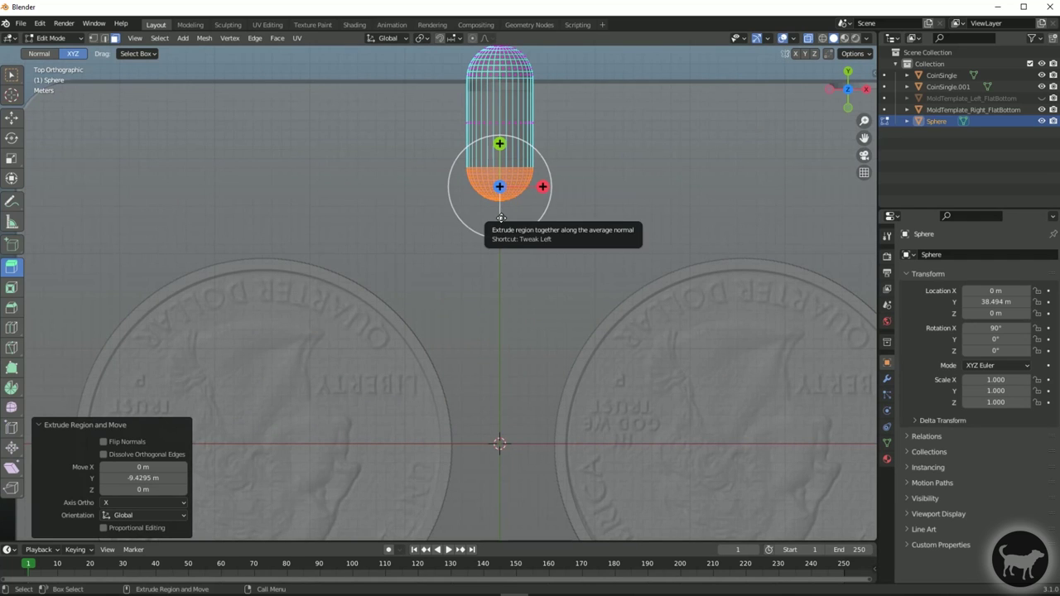
key(shift+space)
key(g)
drag(499, 142, 502, 538)
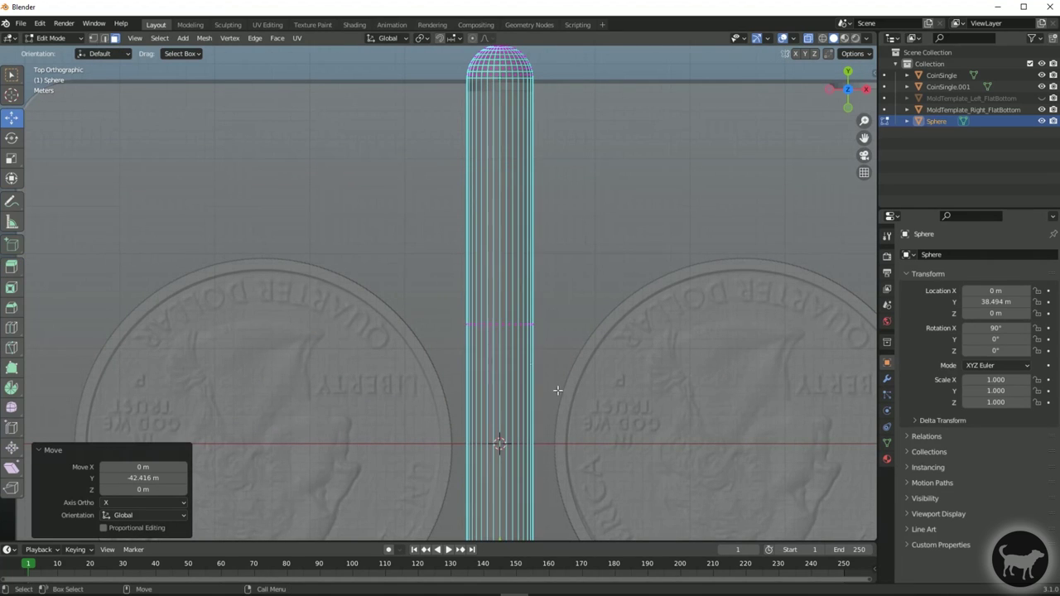
shift+middle_drag(579, 398, 602, 153)
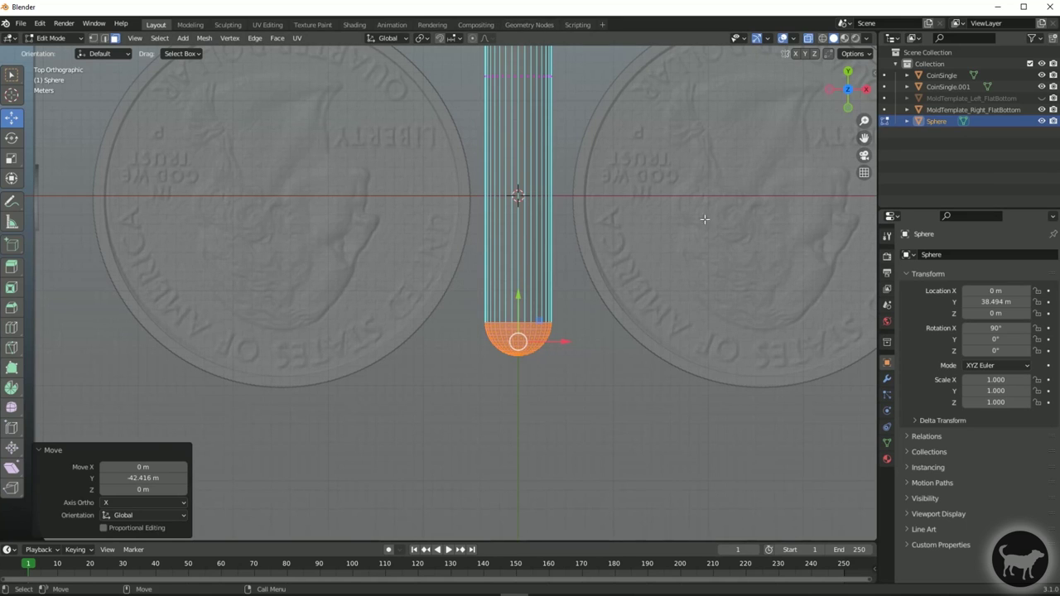
shift+middle_drag(513, 261, 531, 360)
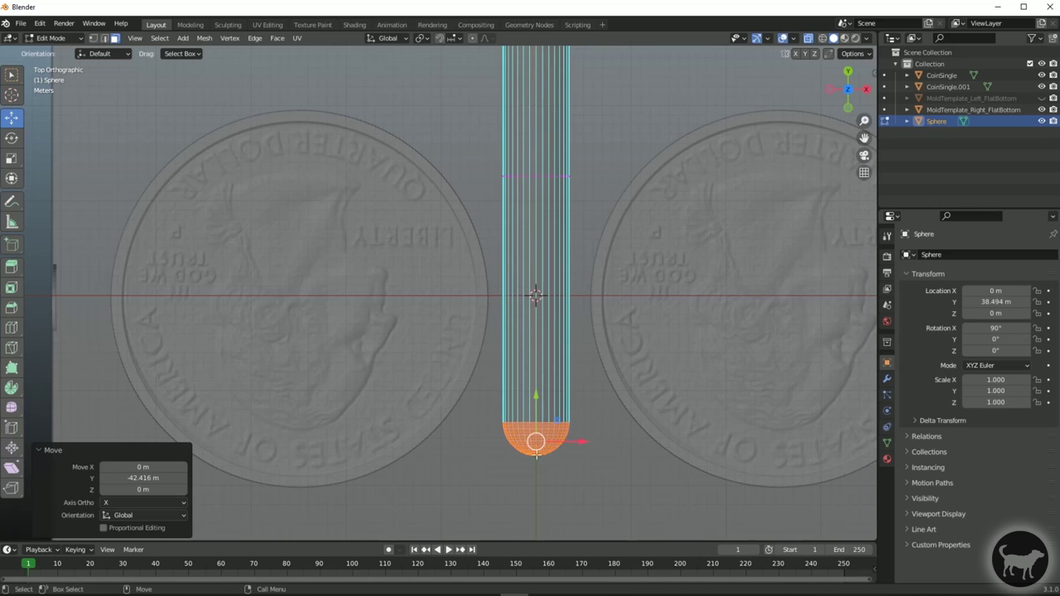
- Deselect the channel's faces and return to Object Mode
scroll(473, 360, down, 5)
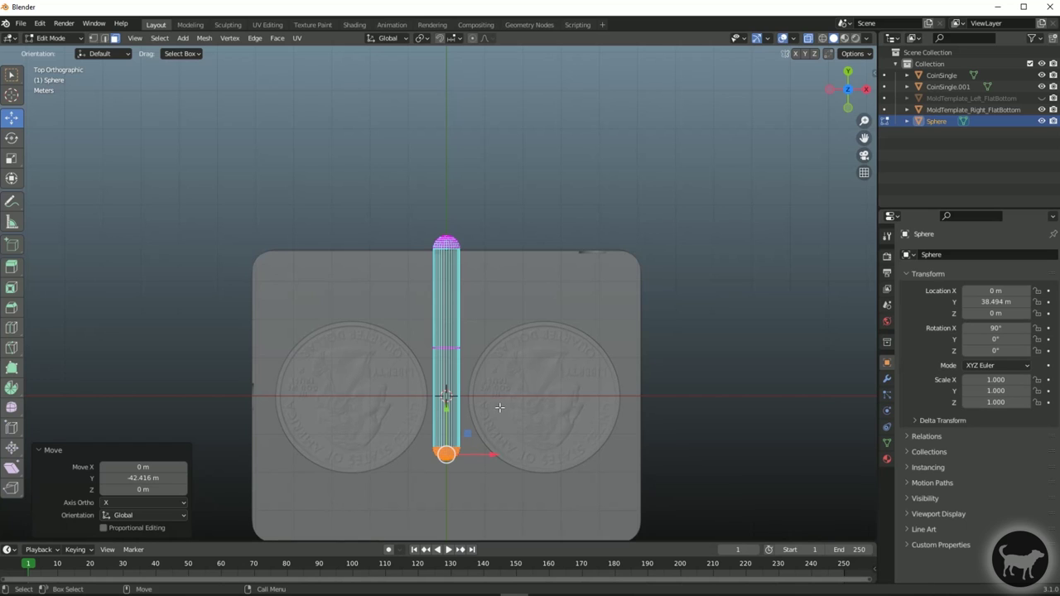
shift+middle_drag(518, 360, 478, 273)
scroll(539, 240, up, 4)
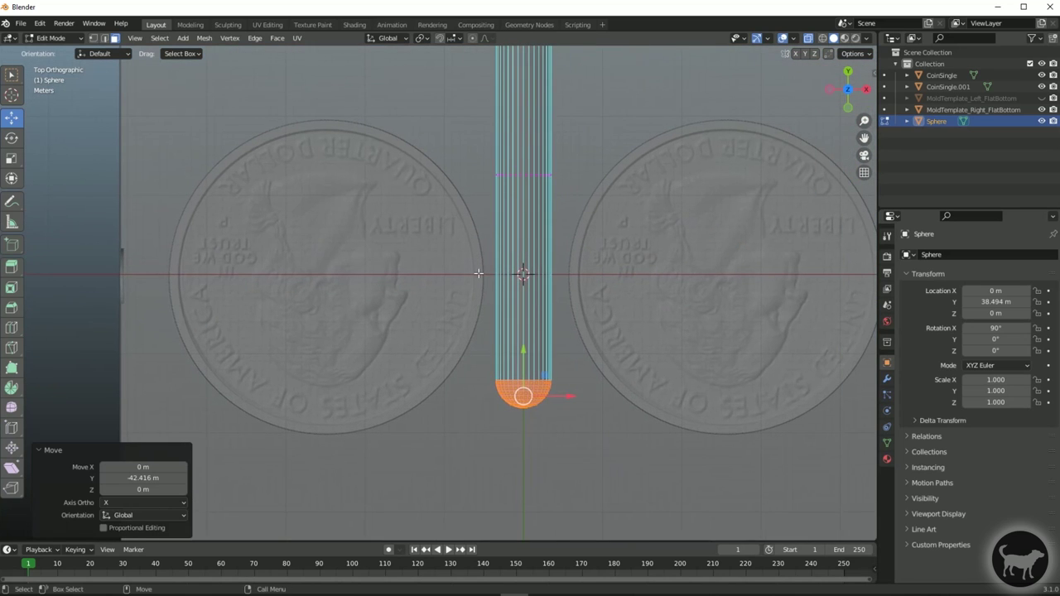
click(376, 228)
scroll(532, 217, down, 3)
shift+middle_drag(534, 223, 562, 250)
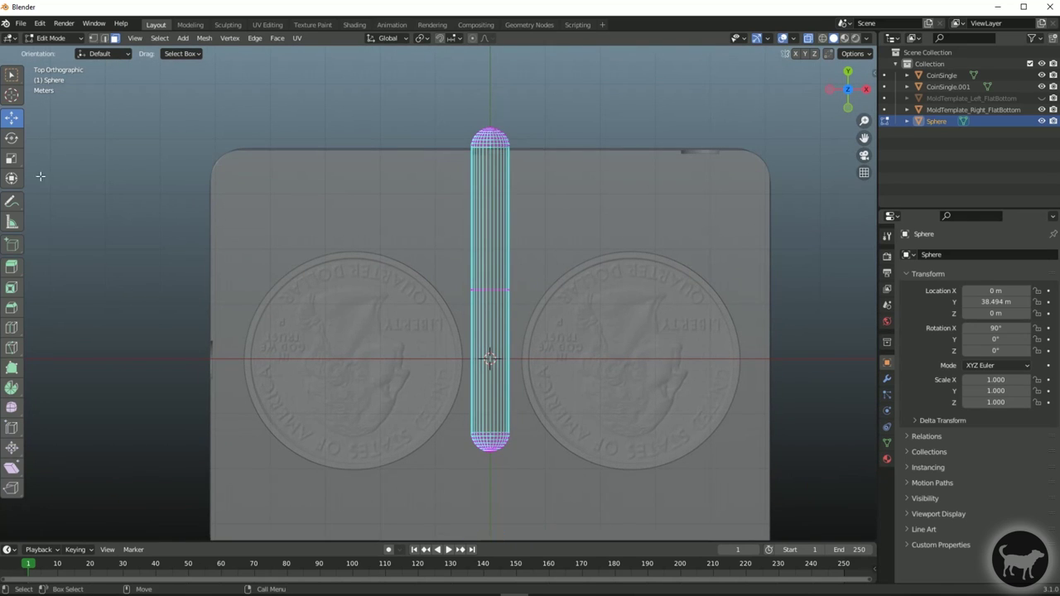
click(56, 38)
click(57, 51)
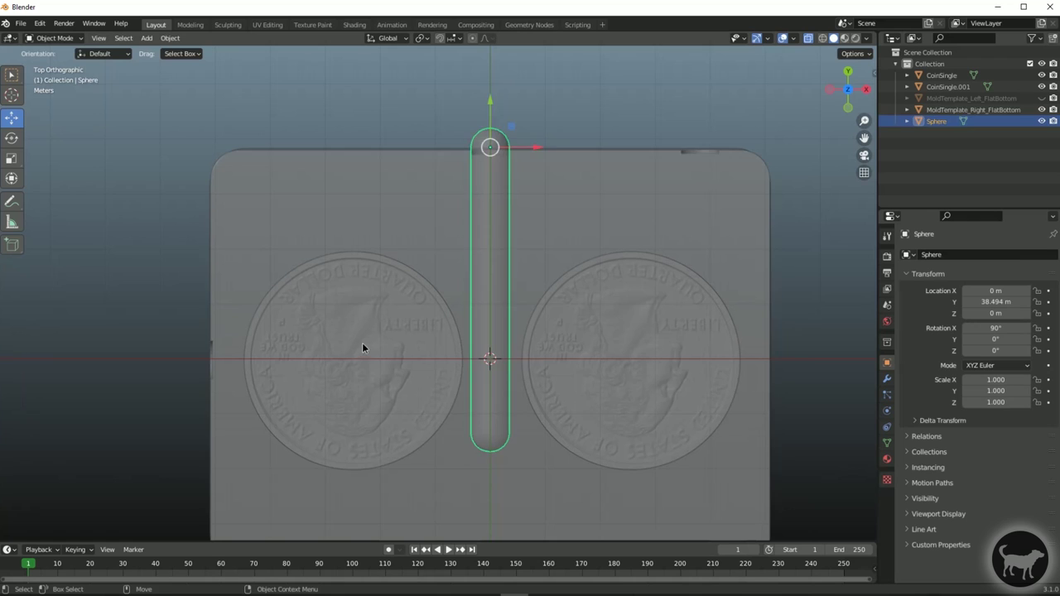
- Spread the coins away from the channel along X, moving CoinSingle about -2.2 m and CoinSingle.001 about 2.1 m
click(362, 348)
click(413, 395)
drag(396, 359, 384, 360)
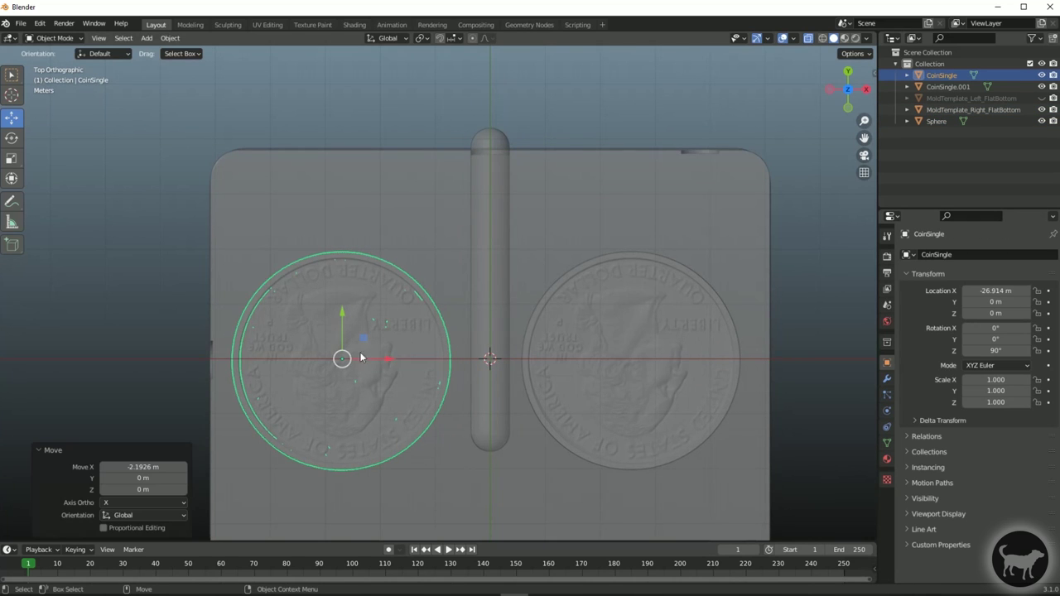
click(644, 364)
drag(679, 359, 691, 359)
shift+middle_drag(522, 346, 555, 276)
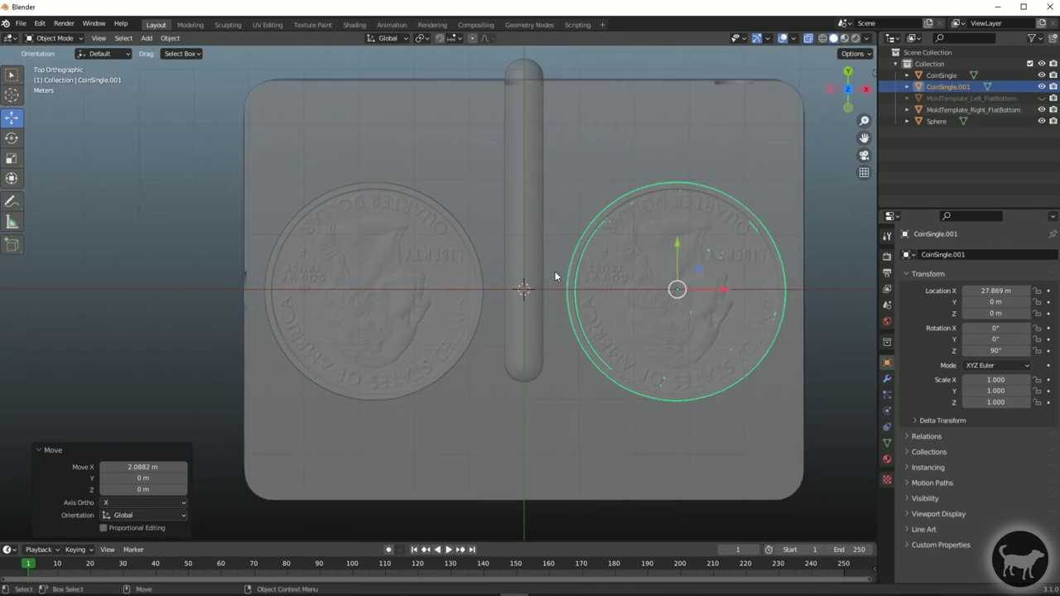
- Add another UV sphere with a radius of 3.5 m at the world origin
scroll(551, 119, up, 1)
click(551, 117)
shift+middle_drag(528, 163, 521, 277)
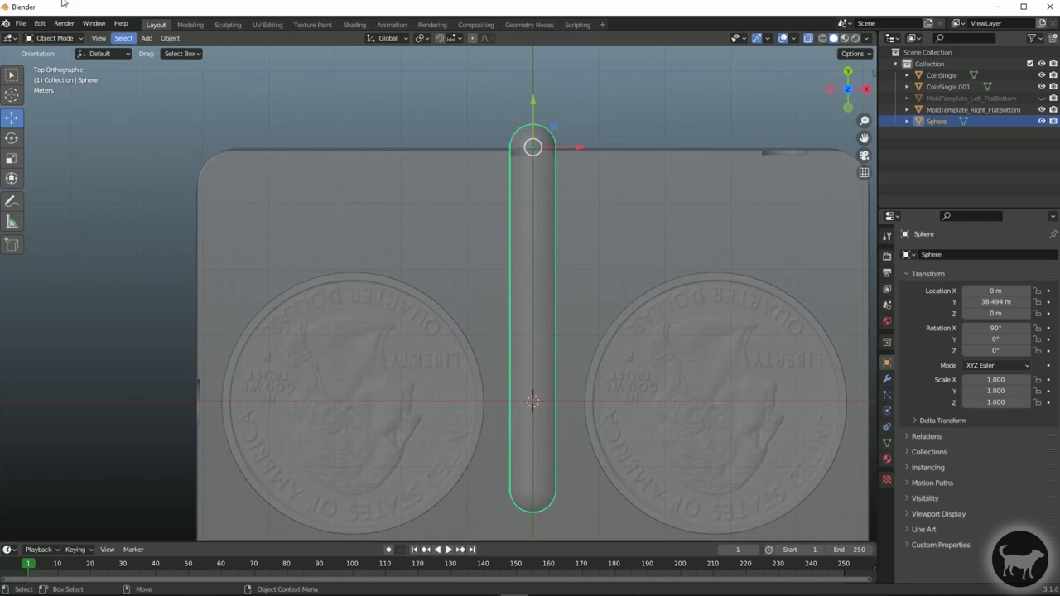
click(145, 38)
mouse_move(165, 51)
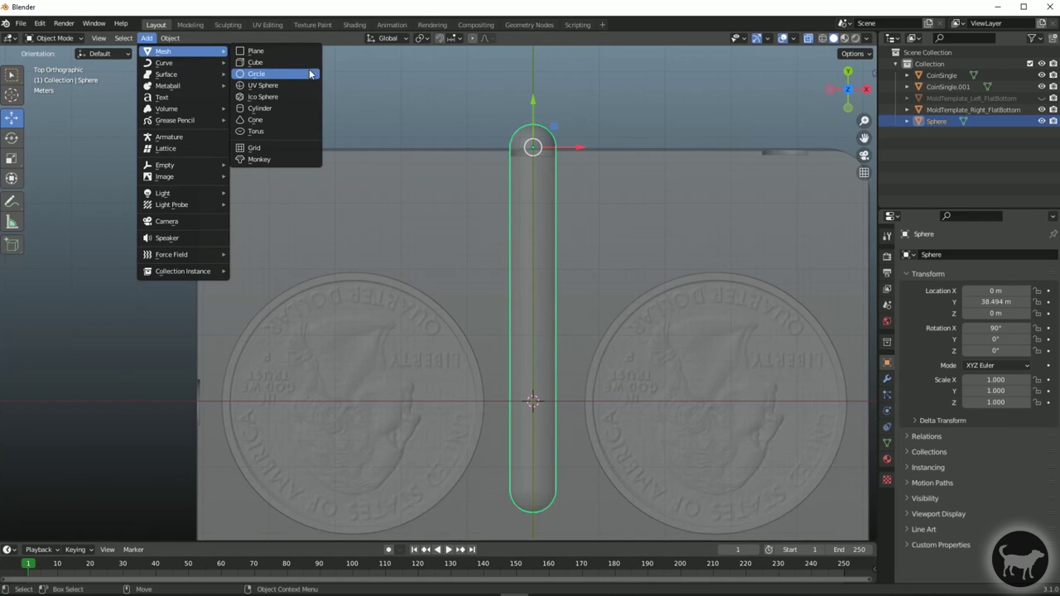
click(278, 86)
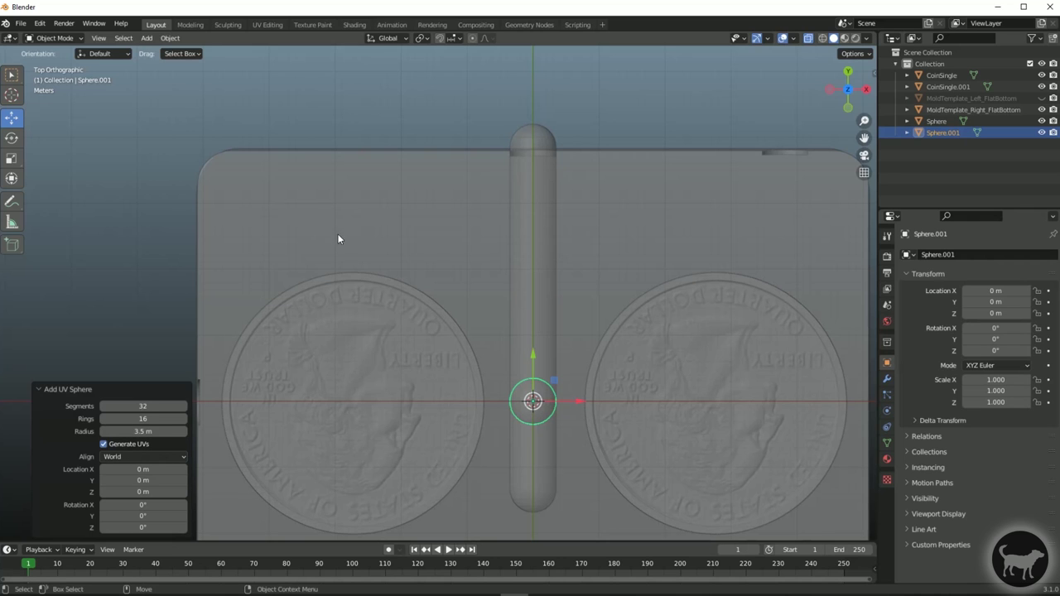
- Rotate the new sphere 90° about the global Y axis
scroll(379, 142, up, 2)
key(shift+space)
key(s)
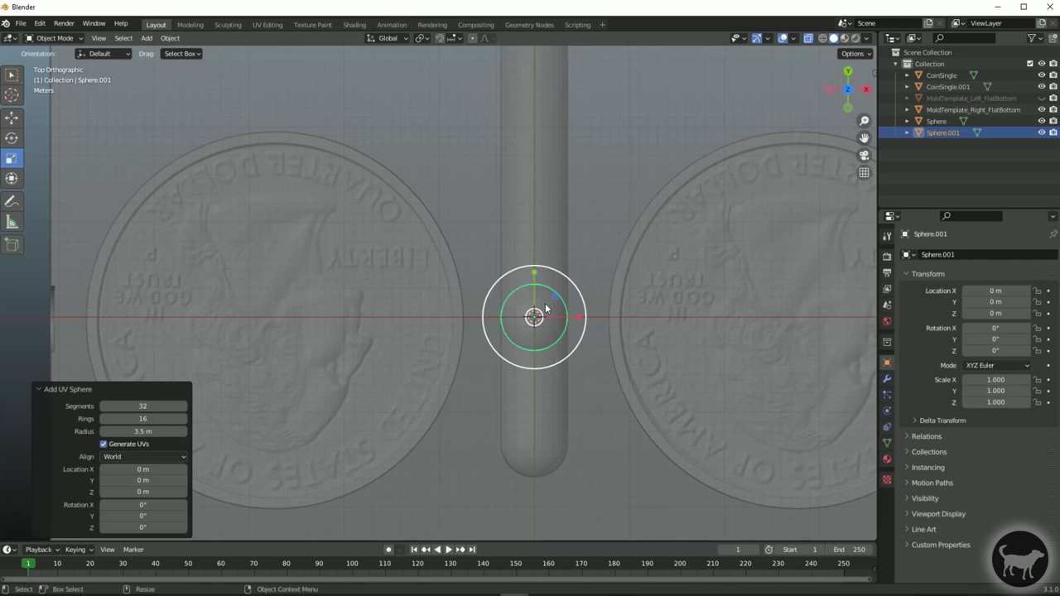
key(shift+space)
key(g)
key(shift+space)
key(r)
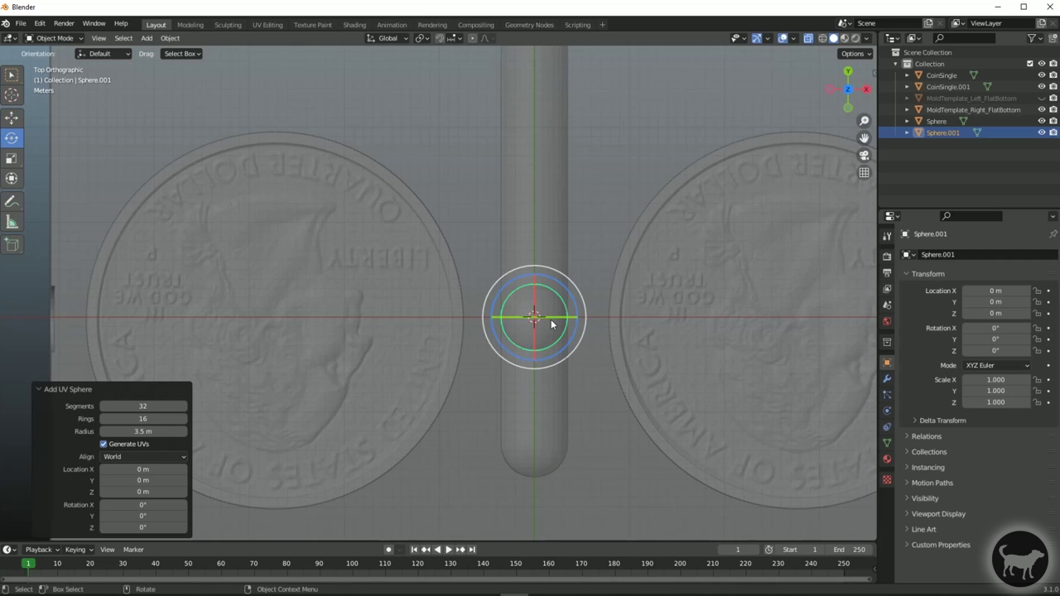
drag(553, 318, 495, 317)
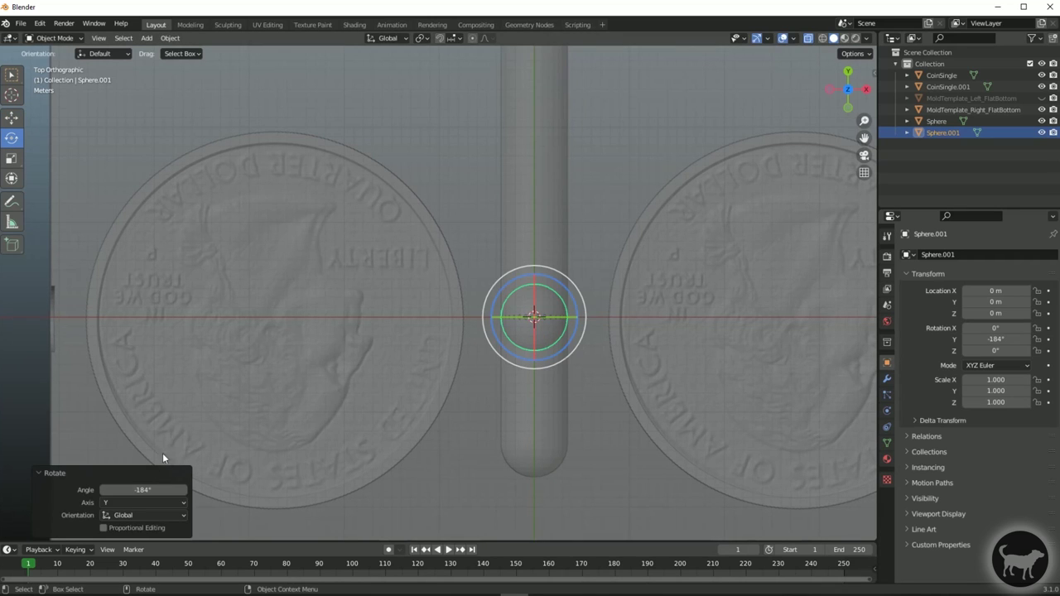
click(142, 489)
text(90)
key(Return)
scroll(609, 236, up, 3)
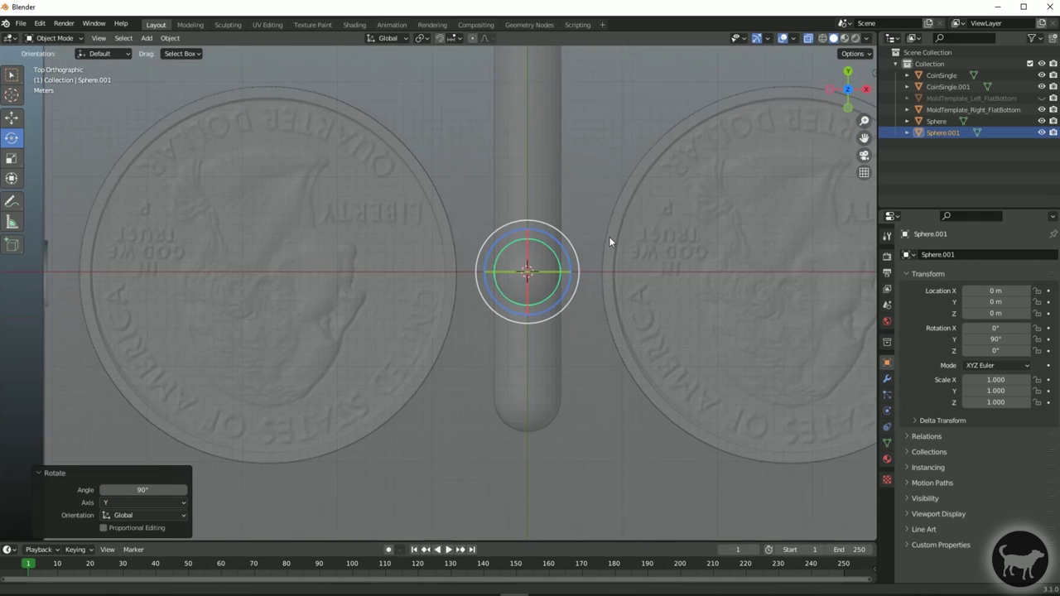
- Move the new sphere about 2.8 m along negative X, toward the CoinSingle side of the channel
key(shift+space)
key(g)
drag(610, 262, 572, 282)
scroll(628, 251, up, 1)
scroll(577, 269, up, 2)
shift+middle_drag(577, 269, 455, 296)
- Extrude the new sphere's positive-X half about 7.05 m along X, across the main channel
click(51, 38)
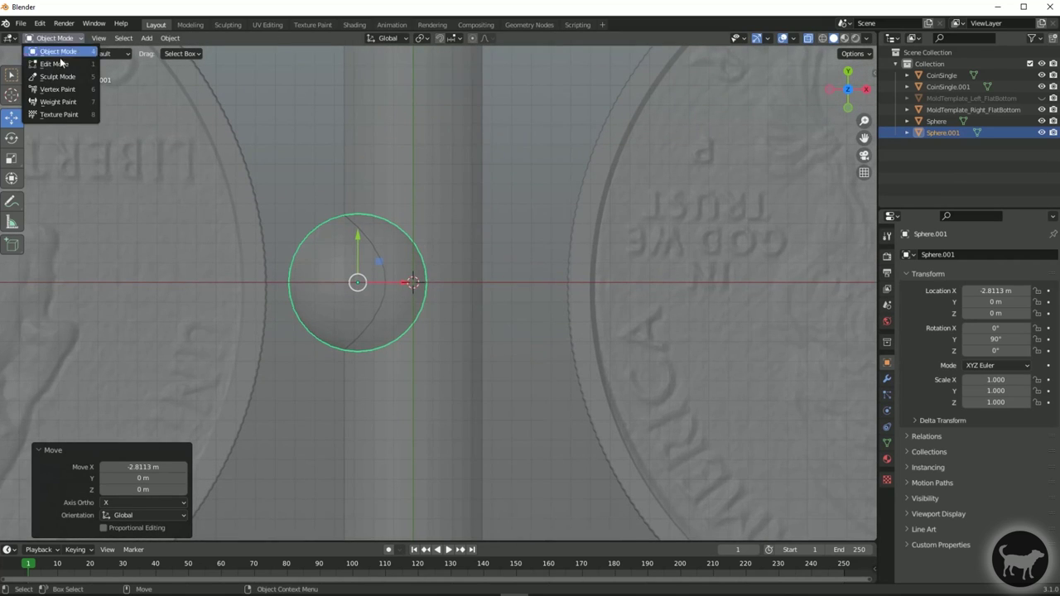
click(51, 67)
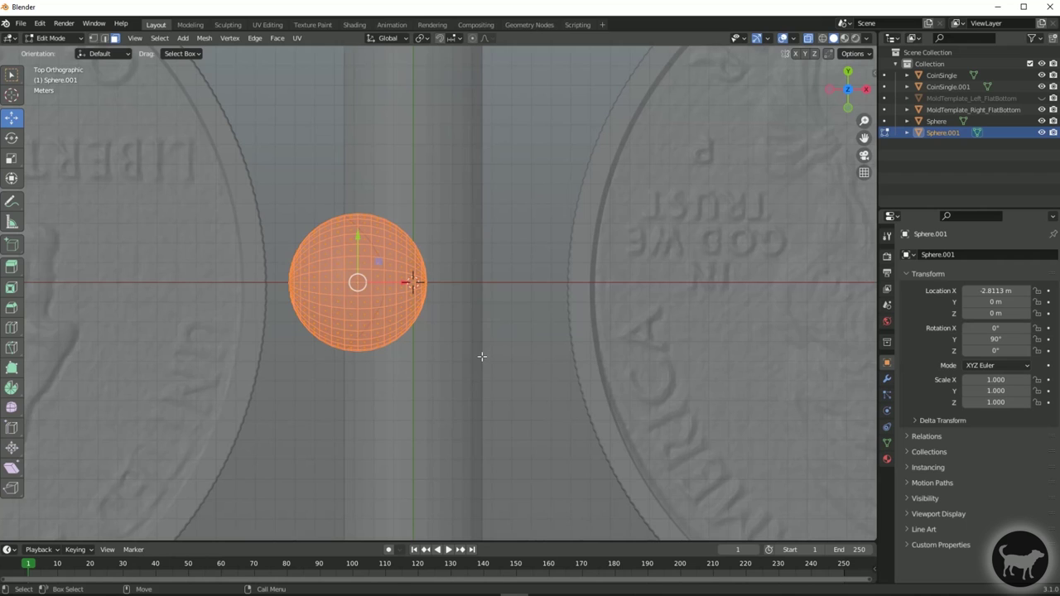
drag(477, 379, 362, 123)
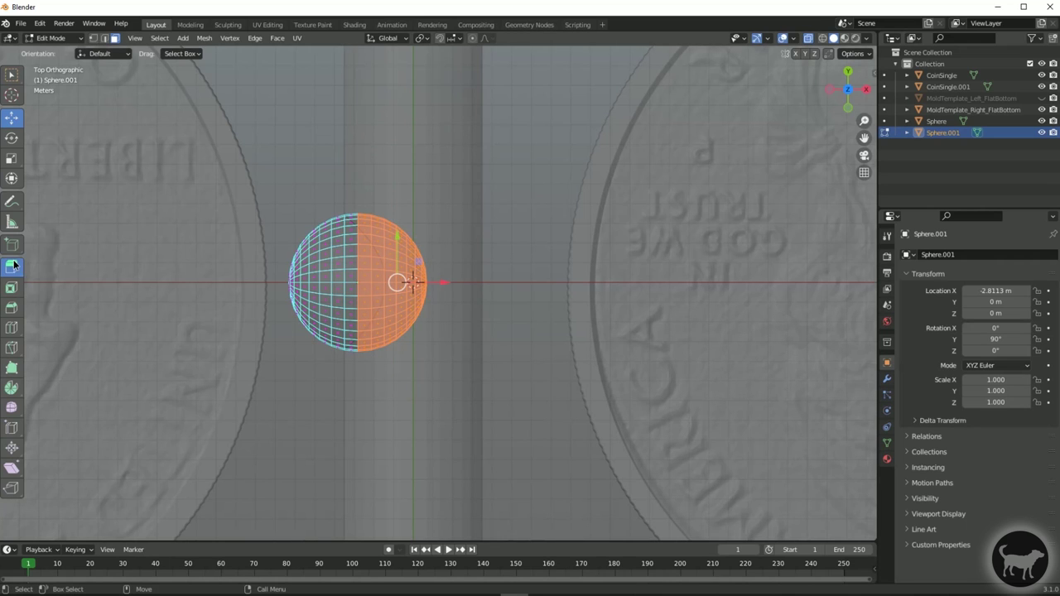
key(shift+space)
key(e)
drag(438, 282, 580, 281)
- Return to Object Mode and center the cross channel between the coins by moving it about -0.58 m along X
click(51, 38)
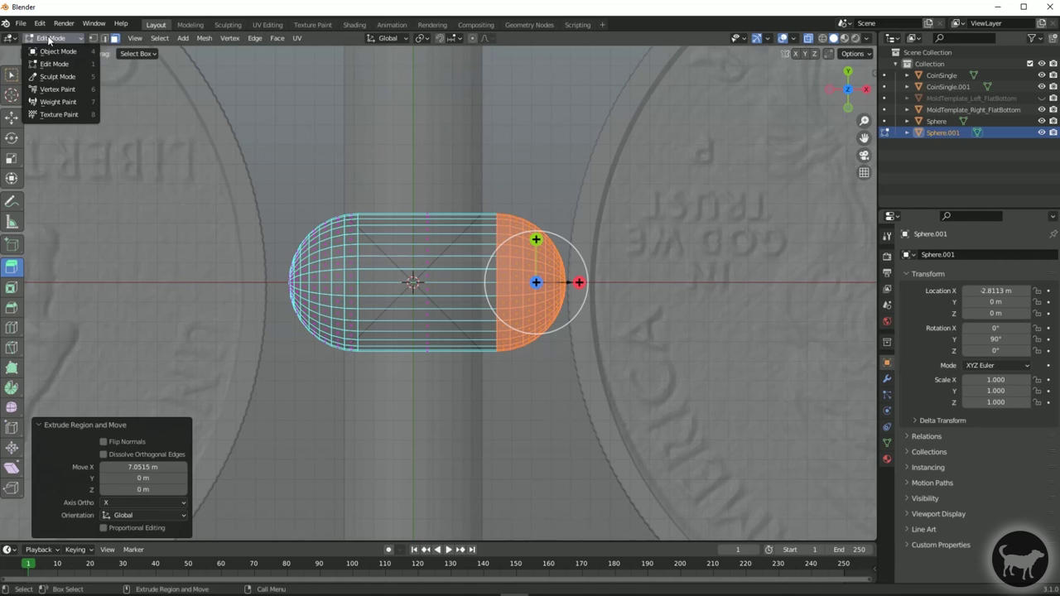
click(45, 46)
drag(400, 283, 389, 281)
scroll(299, 239, up, 1)
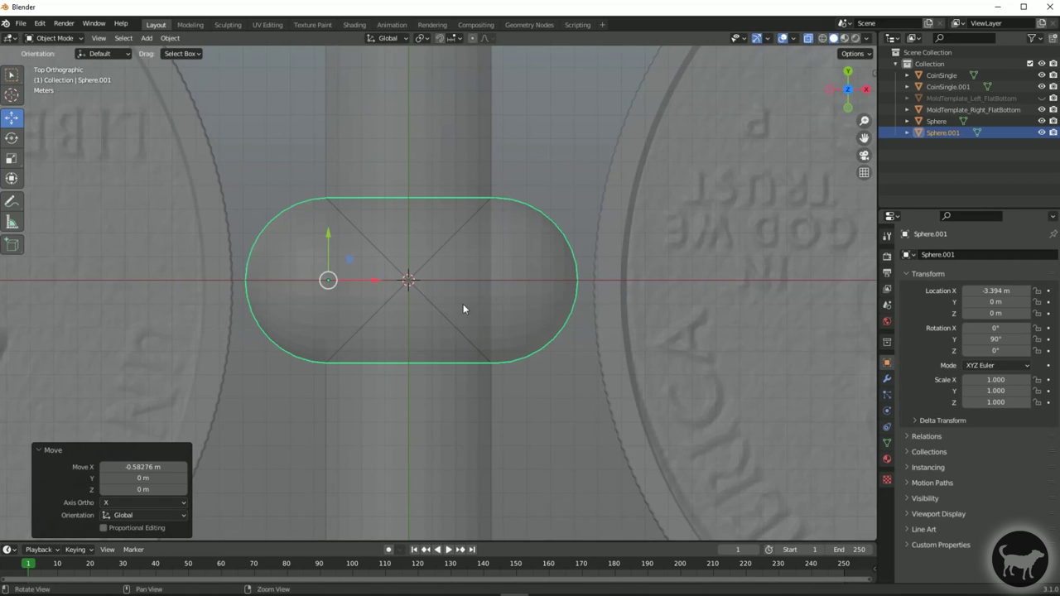
ctrl+scroll(464, 304, up, 5)
scroll(372, 262, down, 3)
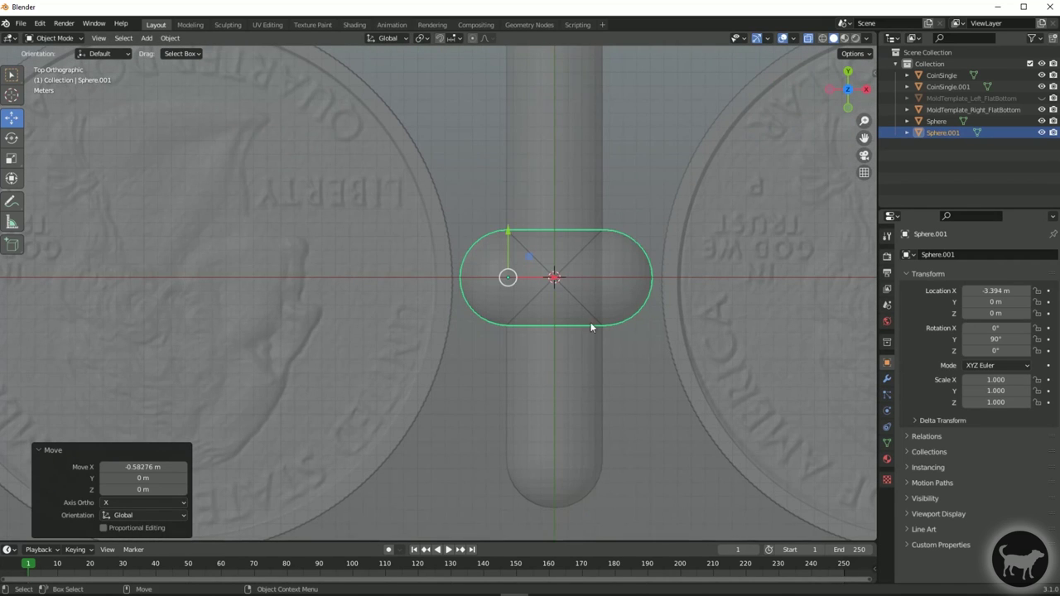
scroll(639, 231, down, 4)
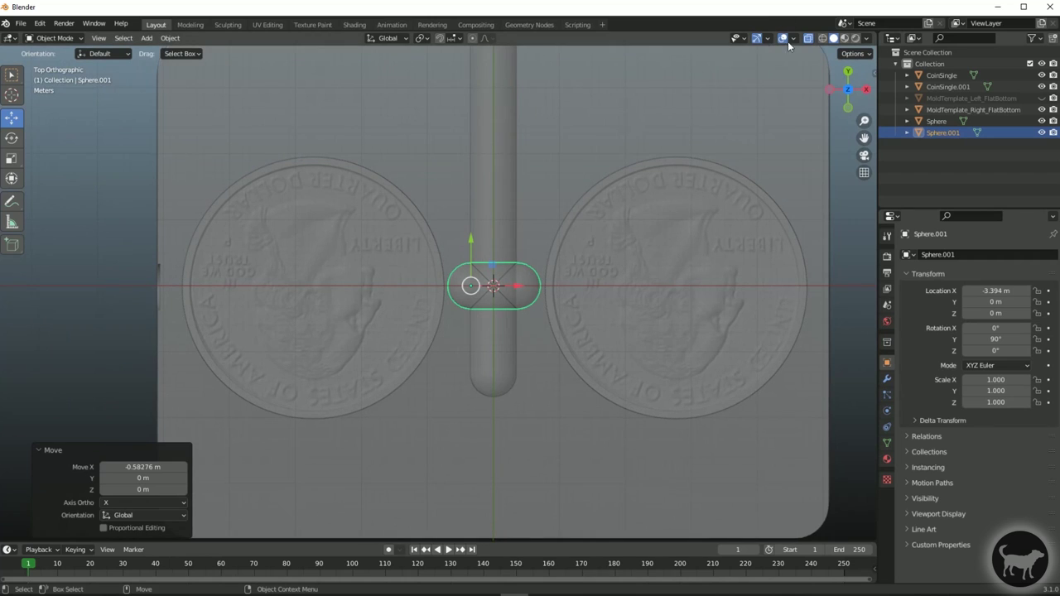
- Add a UV sphere at the center of the channel crossing with a radius of 1 m
click(146, 38)
mouse_move(170, 52)
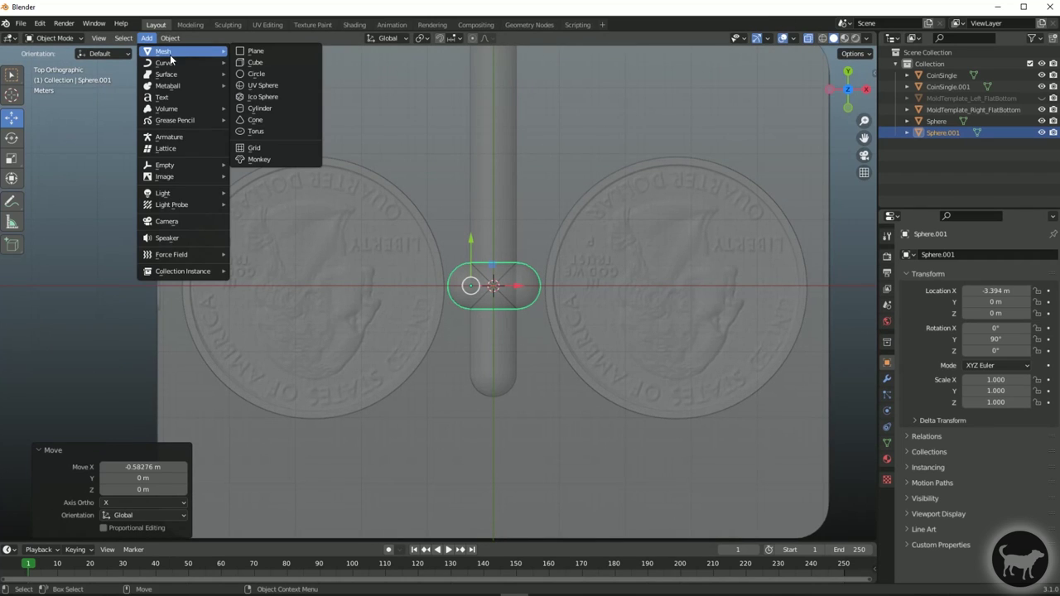
click(273, 86)
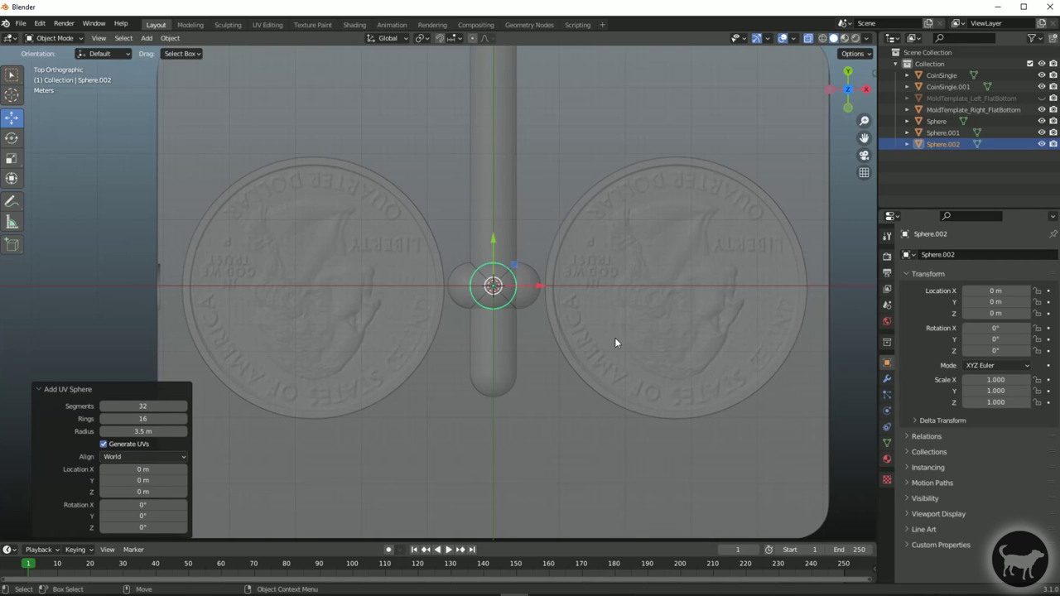
scroll(506, 291, up, 5)
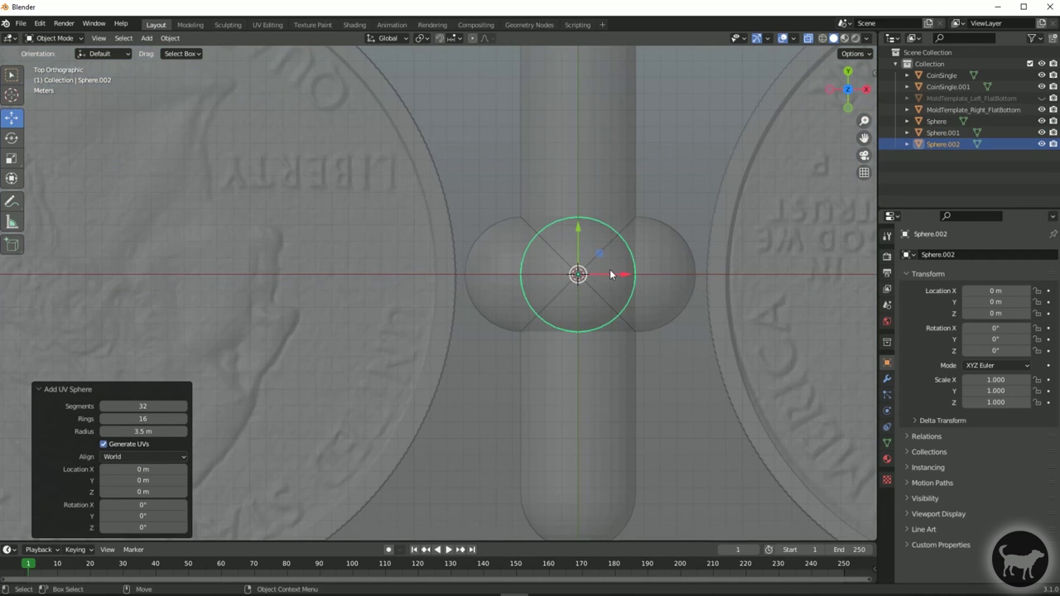
click(150, 431)
text(1)
key(Return)
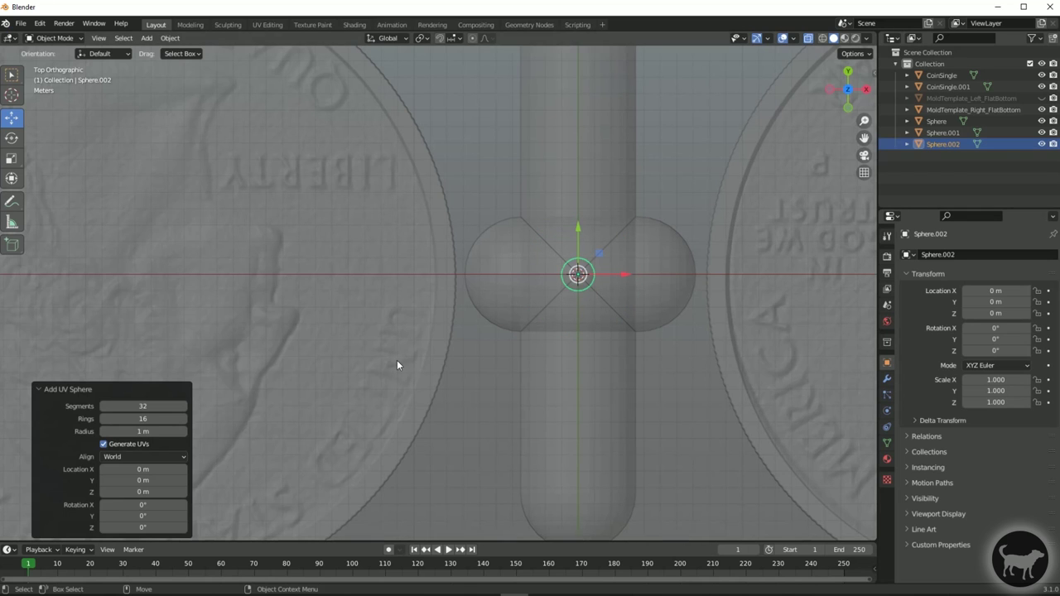
- Rotate the small sphere 90° about the global Y axis
shift+middle_drag(660, 234, 632, 230)
scroll(567, 207, up, 2)
key(shift+space)
key(r)
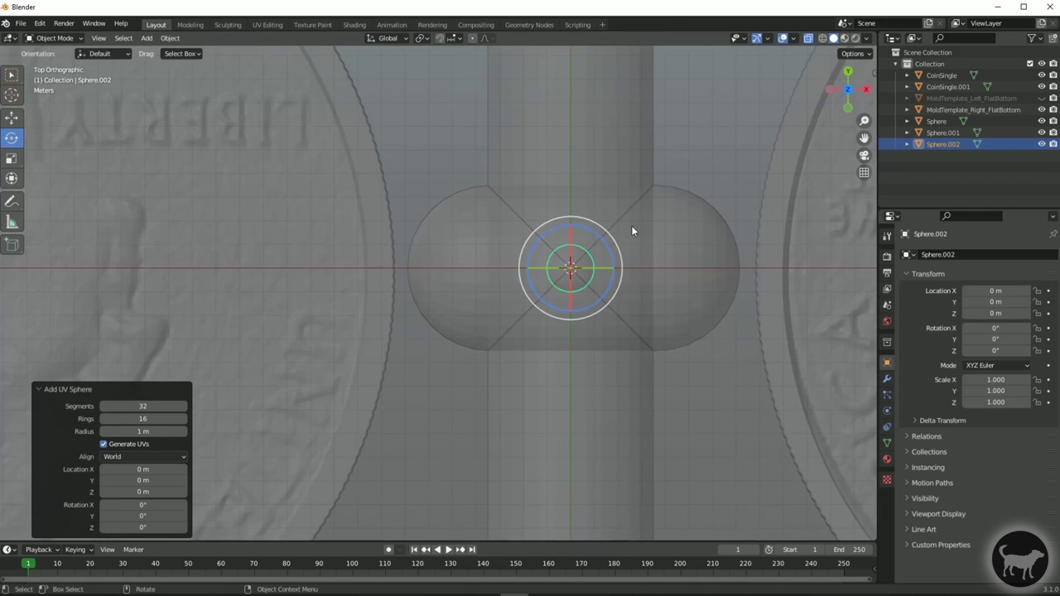
drag(602, 273, 383, 332)
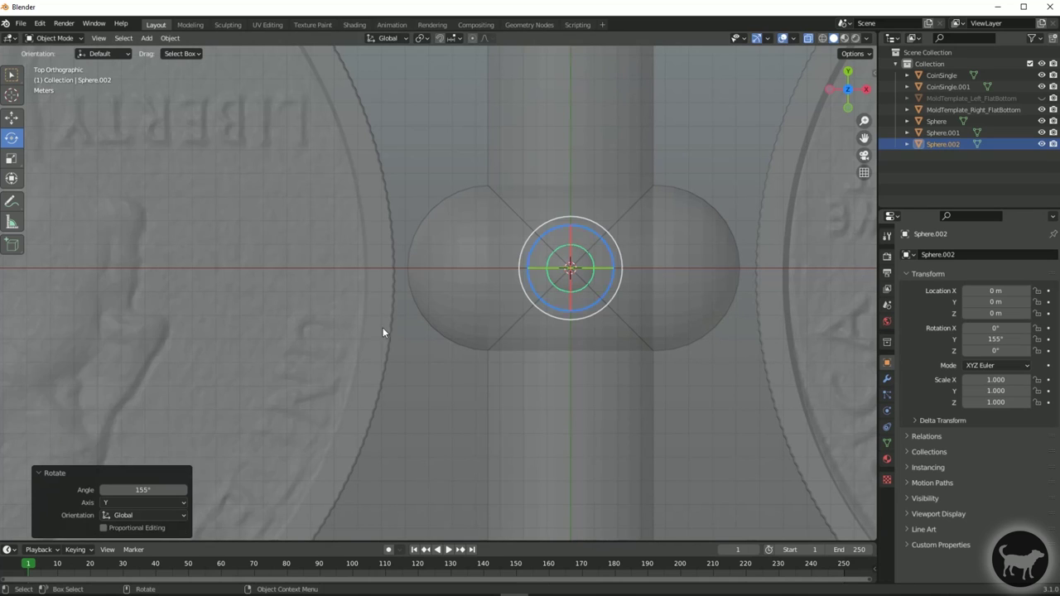
click(139, 489)
text(90)
key(Return)
- Move the small sphere about 7 m along negative X, between the cross channel's end and the CoinSingle edge
key(shift+space)
key(g)
shift+middle_drag(590, 306, 730, 222)
scroll(615, 225, up, 2)
drag(735, 216, 491, 217)
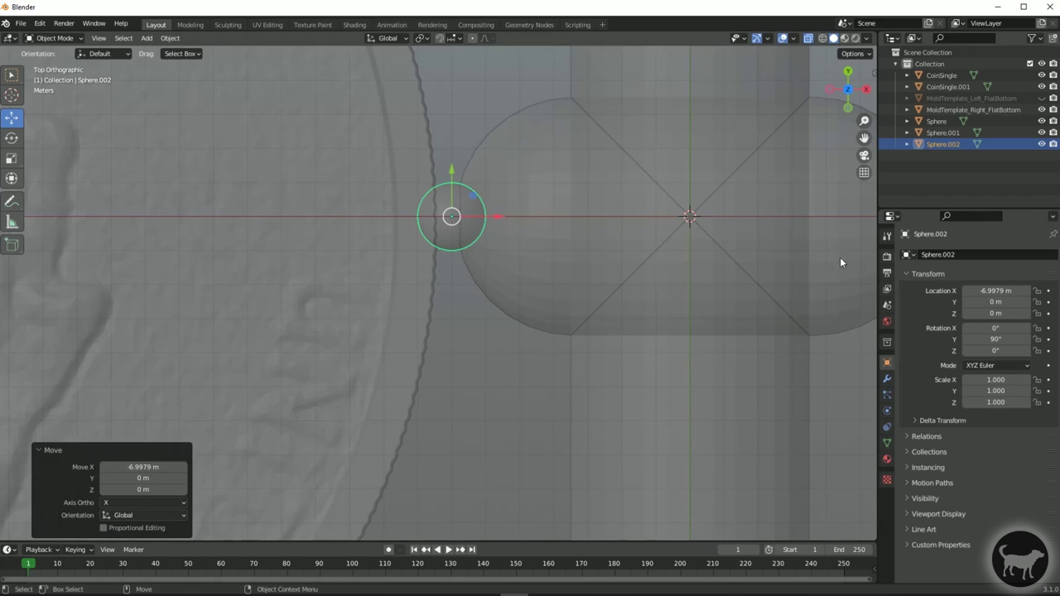
- In Edit Mode, extrude the small sphere's positive-X half about 22.65 m along X, past the opposite coin's edge
click(55, 38)
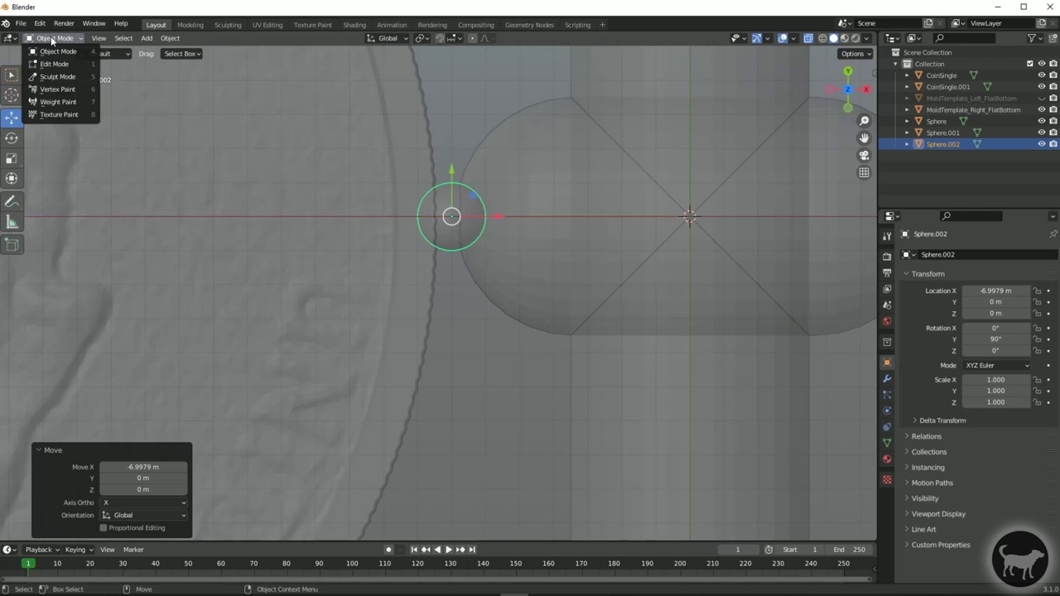
click(49, 50)
scroll(450, 292, up, 1)
drag(522, 313, 456, 130)
drag(521, 200, 529, 143)
scroll(548, 277, down, 8)
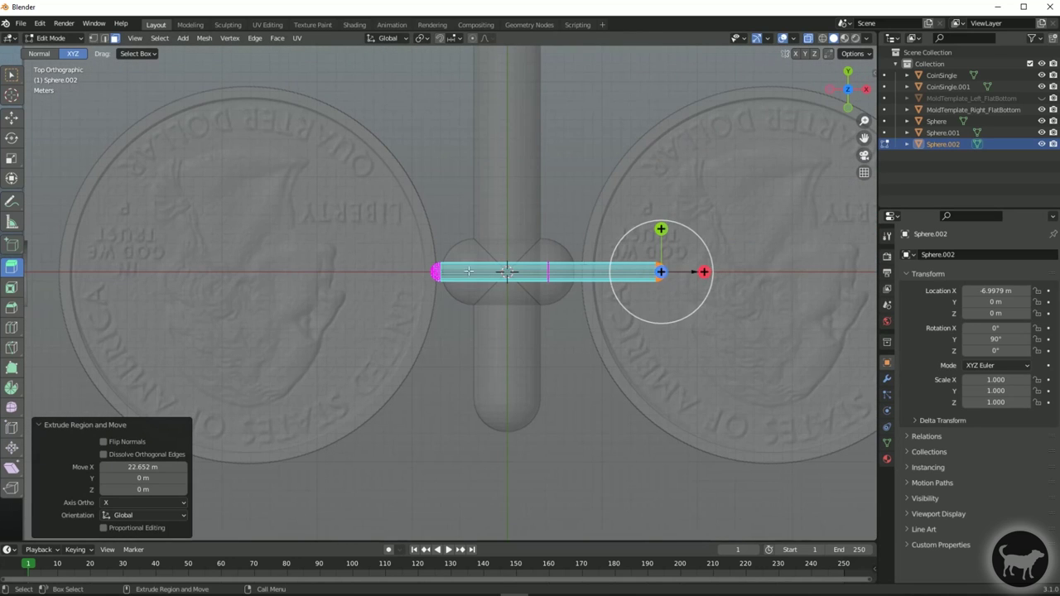
- Move the thin channel's positive-X end about -7.43 m along X and its negative-X end about -0.9 m, so both reach the coins
key(shift+space)
key(g)
drag(711, 270, 634, 274)
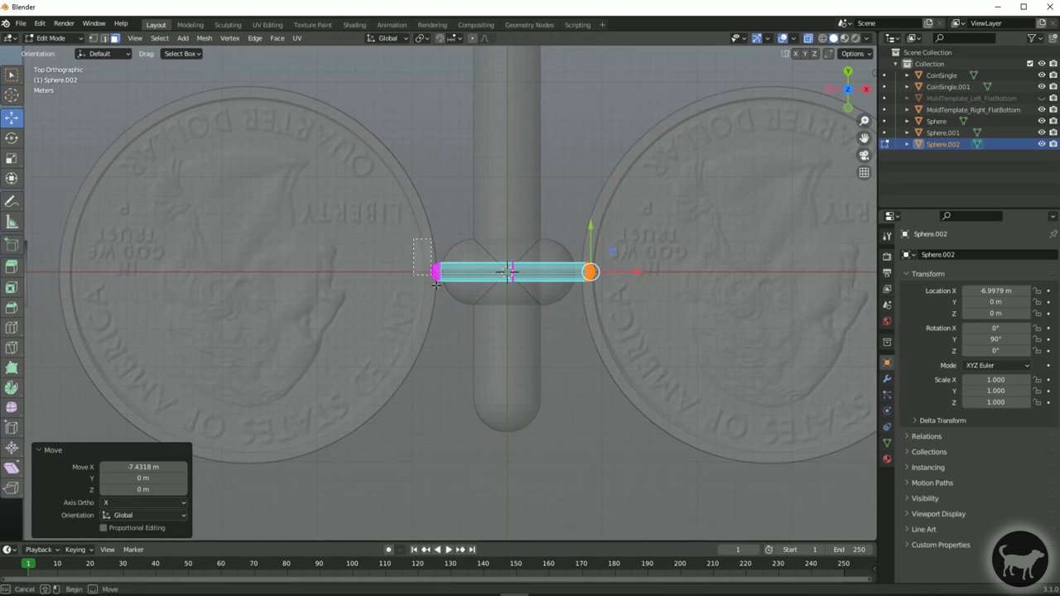
drag(418, 246, 449, 308)
key(g)
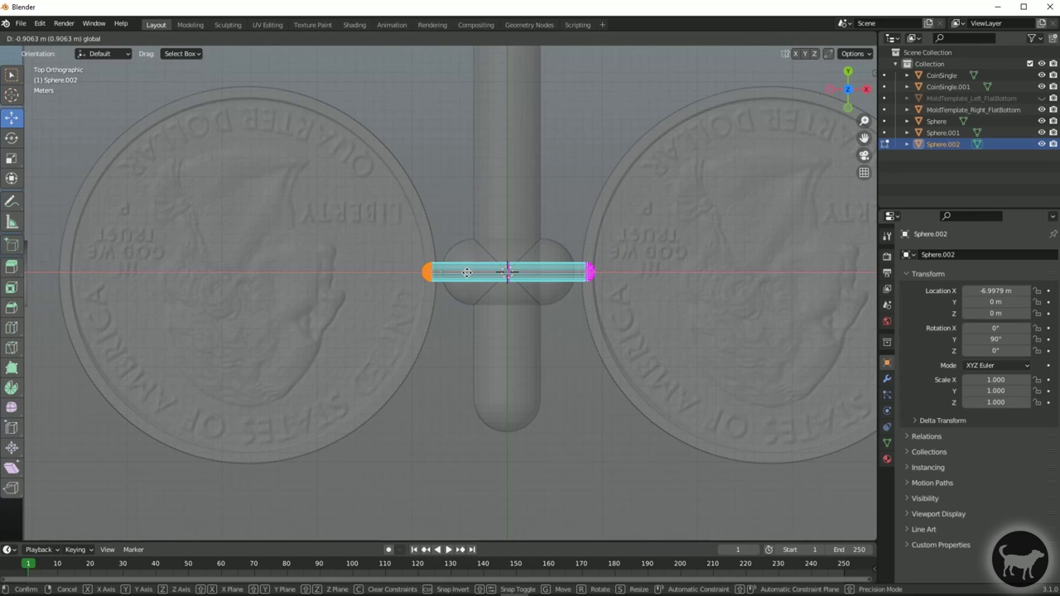
click(467, 272)
- Turn off X-ray display and examine the thin channel's connections to both coins
scroll(497, 265, up, 3)
scroll(559, 253, down, 5)
mouse_move(558, 254)
middle_down()
mouse_move(580, 264)
mouse_move(564, 265)
middle_up()
middle_drag(425, 323, 637, 259)
key(alt+z)
scroll(637, 260, down, 3)
scroll(636, 260, up, 3)
click(509, 264)
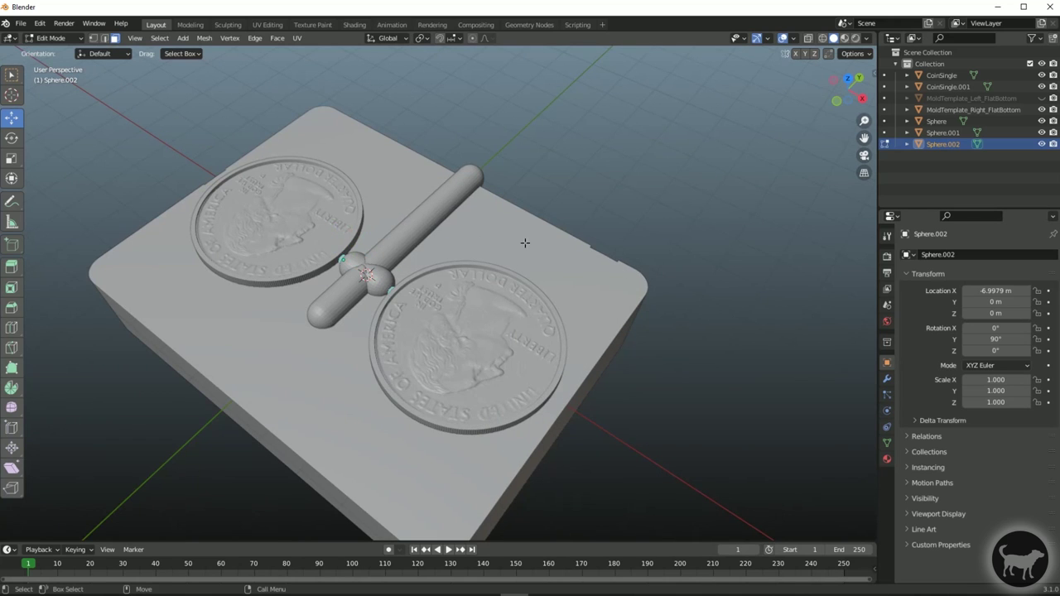
middle_drag(720, 265, 112, 190)
- Return to Object Mode and select the MoldTemplate_Right_FlatBottom block
click(14, 75)
click(52, 38)
click(50, 51)
click(246, 302)
middle_drag(486, 328, 577, 327)
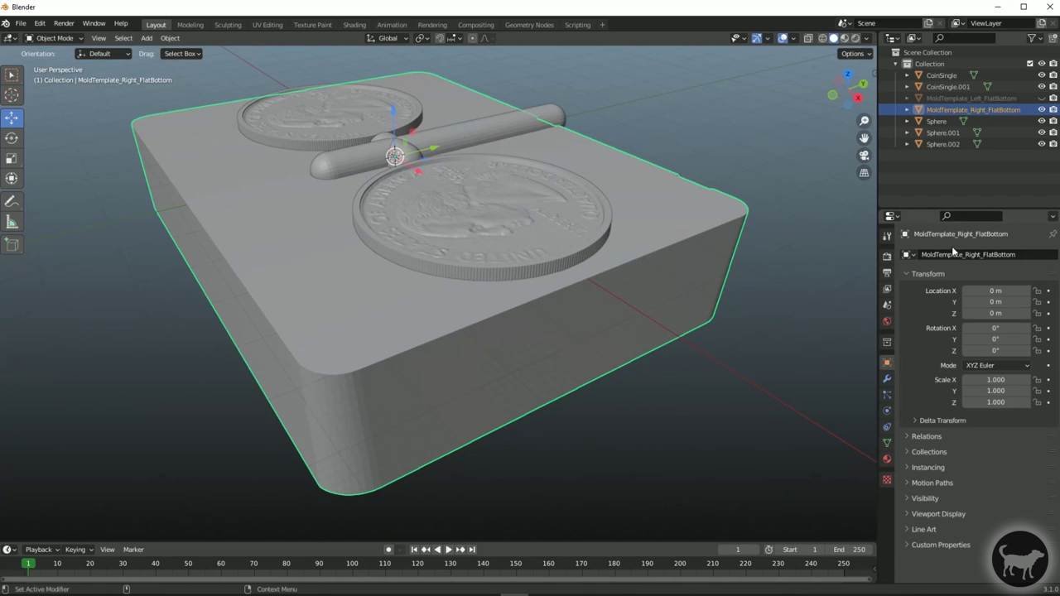
- Add a Boolean Difference modifier to the mold block with CoinSingle as its object
click(887, 378)
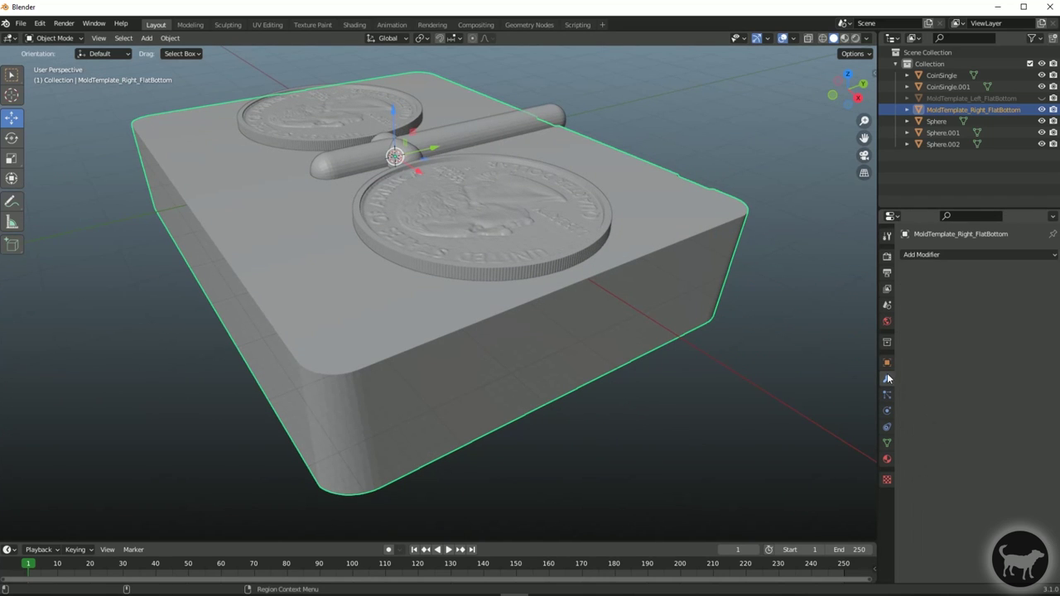
click(955, 254)
click(827, 313)
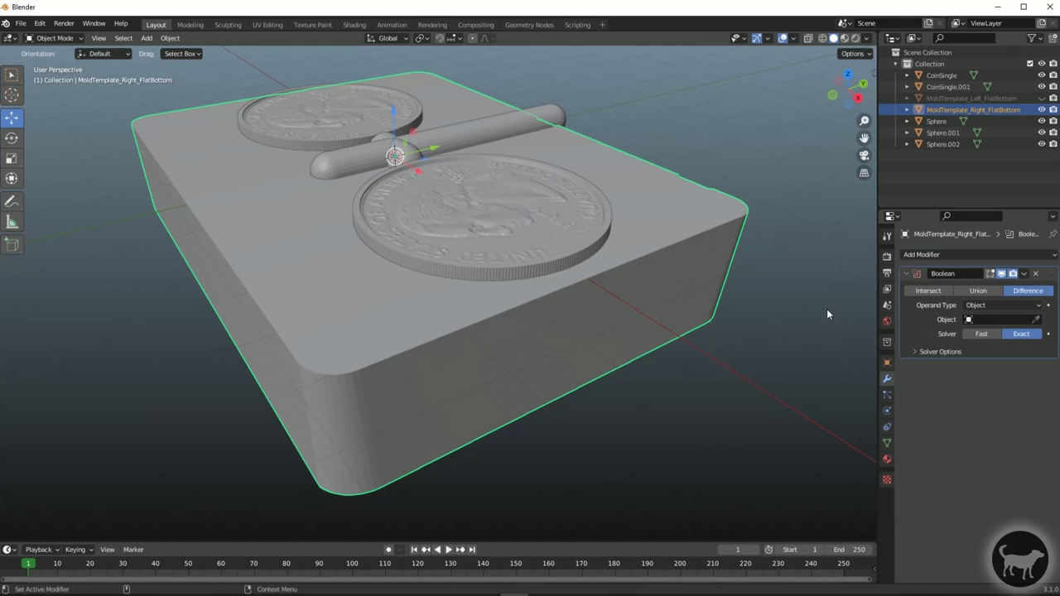
click(1006, 319)
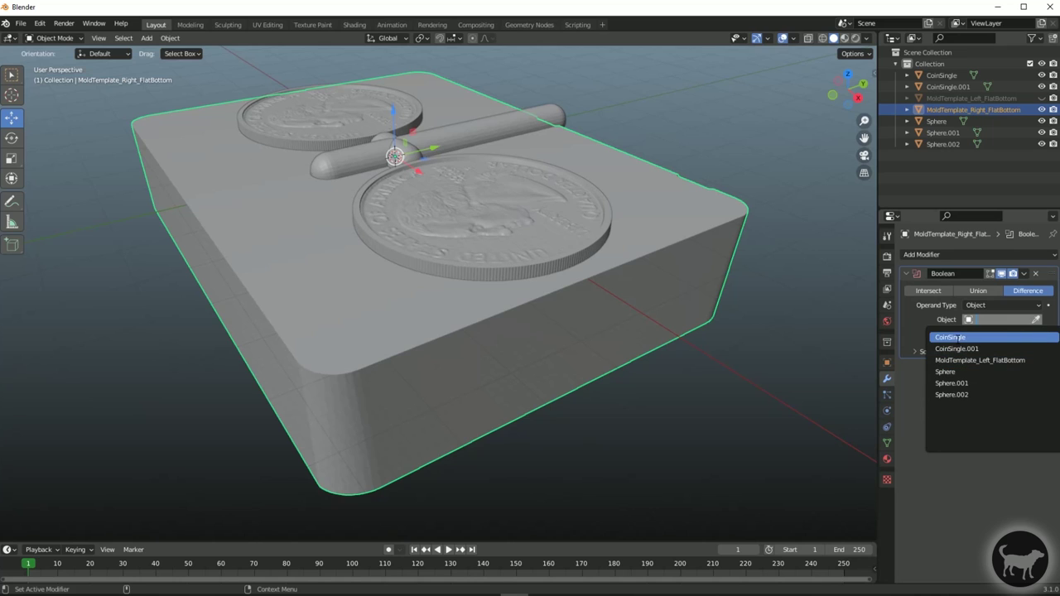
click(1018, 339)
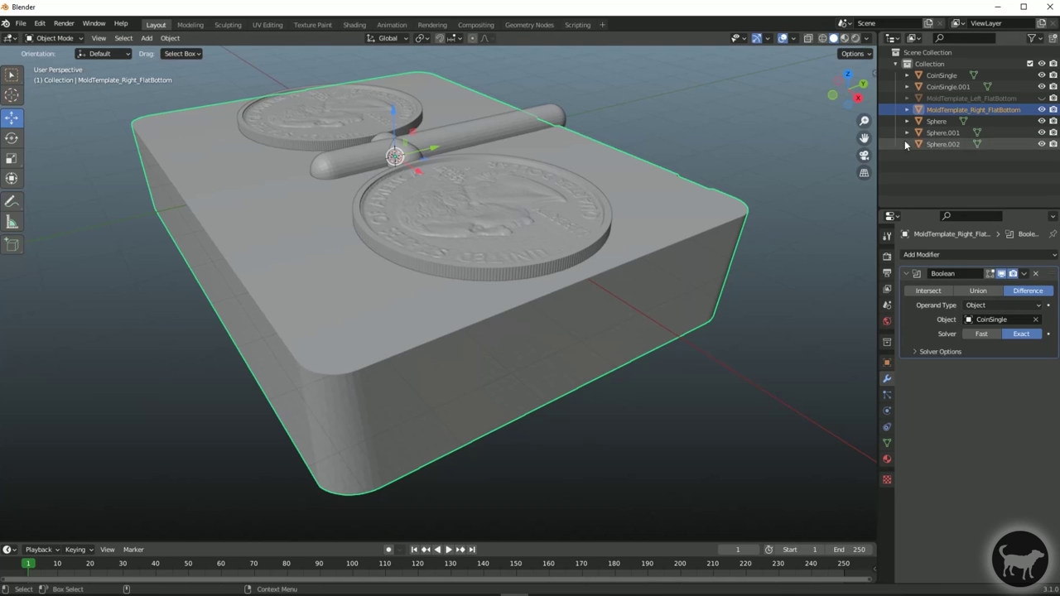
- Hide CoinSingle and examine the coin cavity cut into the mold block
middle_drag(654, 246, 771, 208)
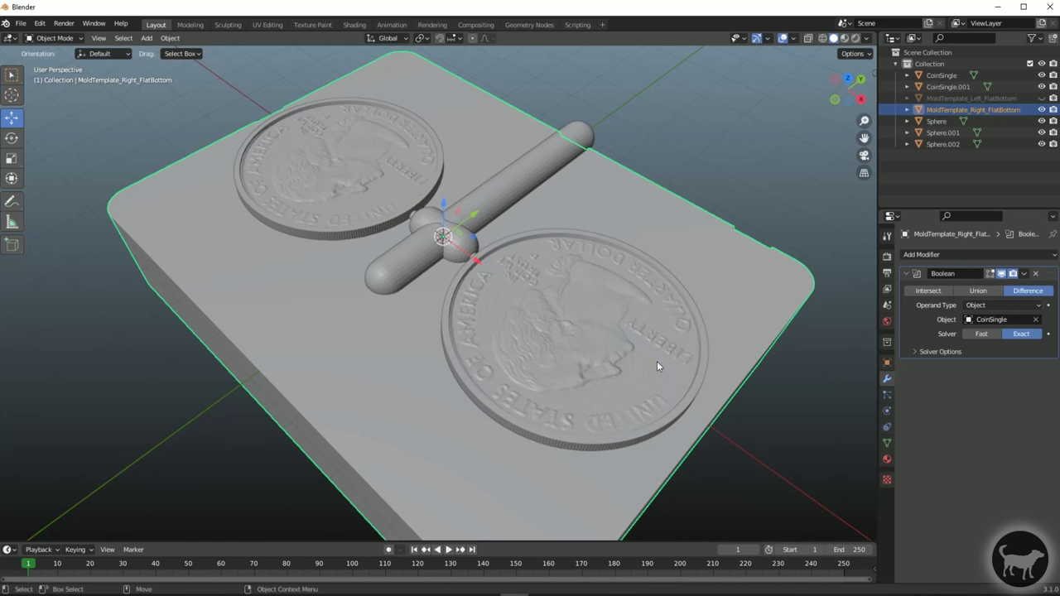
click(1042, 76)
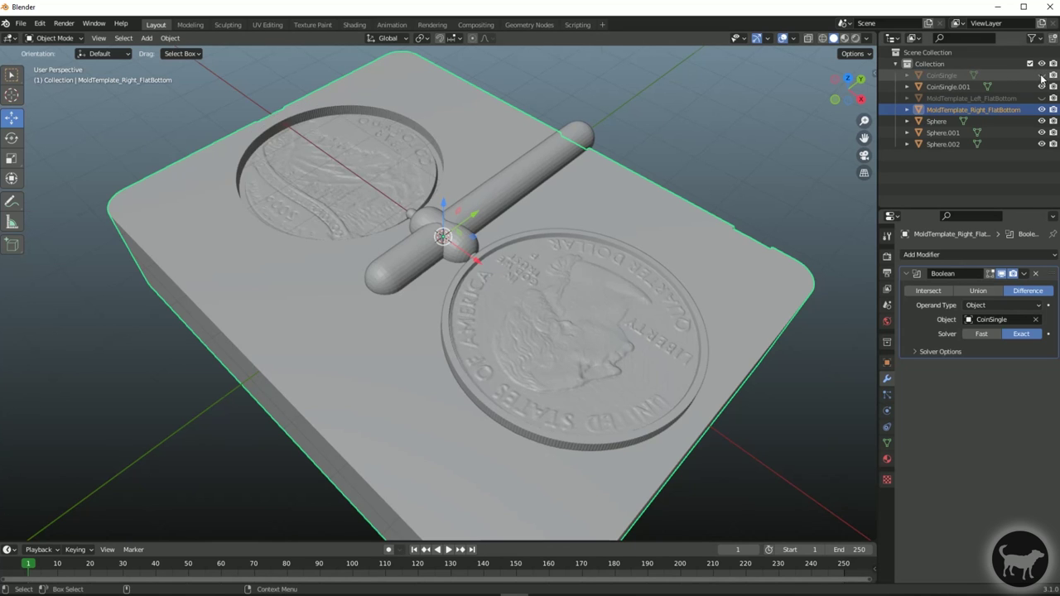
middle_drag(580, 207, 398, 265)
scroll(492, 199, up, 4)
middle_drag(491, 199, 614, 129)
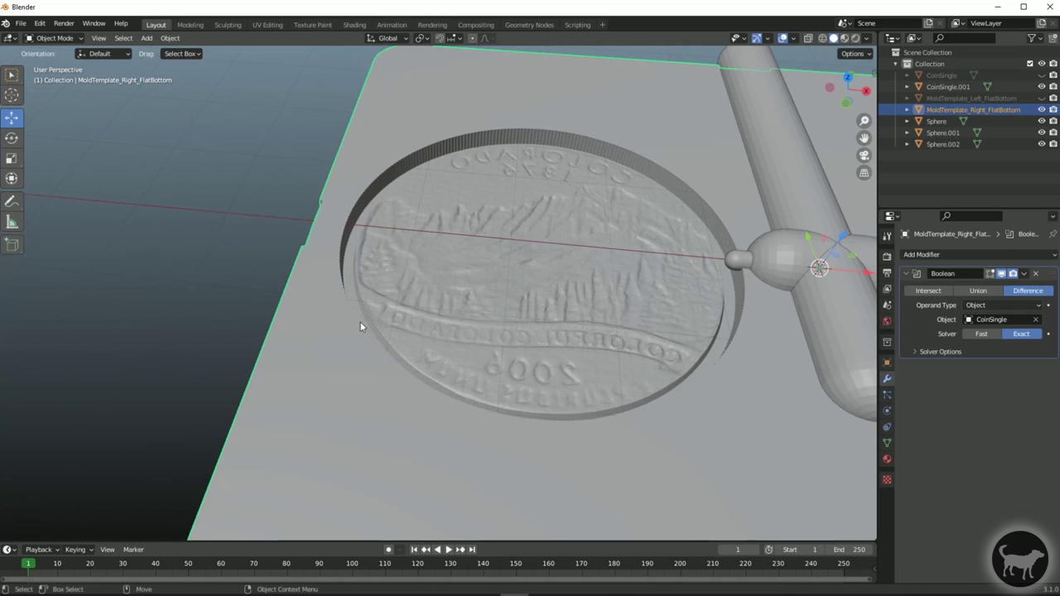
middle_drag(680, 164, 551, 250)
scroll(611, 283, down, 5)
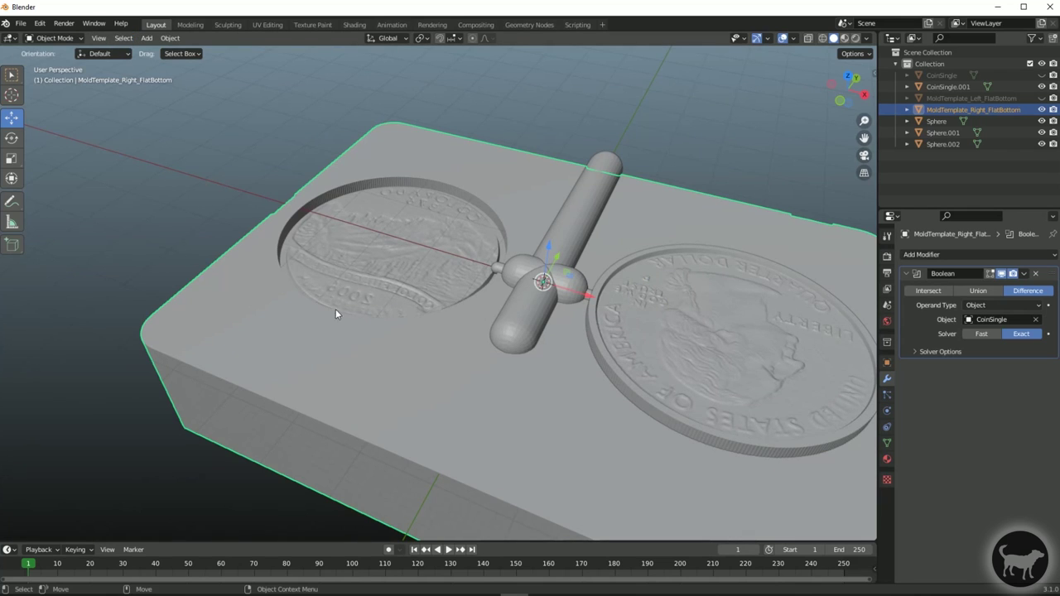
click(1024, 274)
scroll(657, 209, down, 5)
scroll(621, 296, up, 2)
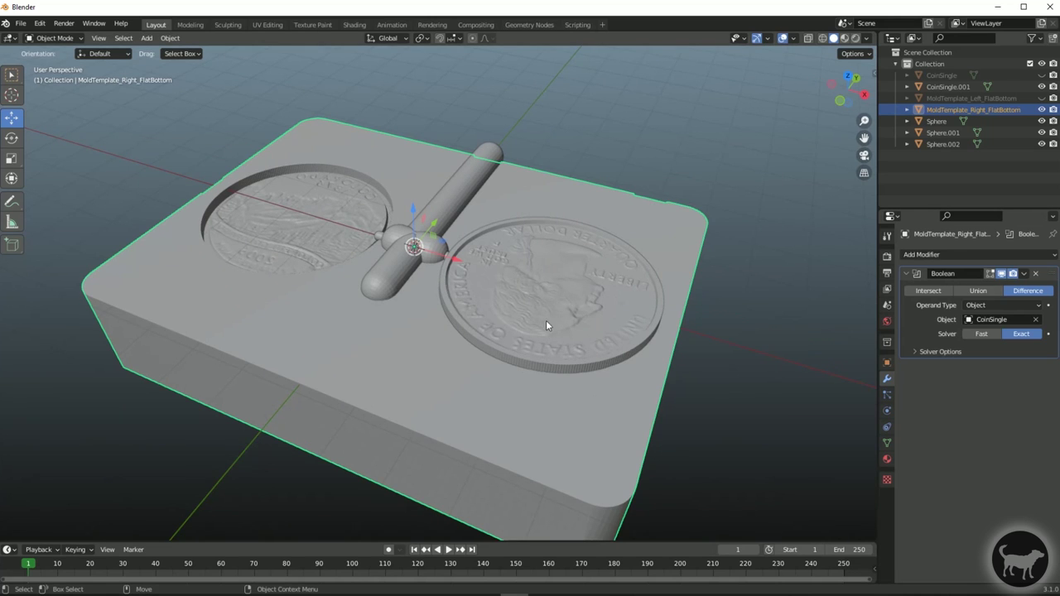
click(553, 294)
click(526, 179)
- Add a second Boolean Difference modifier to the mold block with CoinSingle.001 as its object
click(974, 253)
click(974, 253)
click(932, 251)
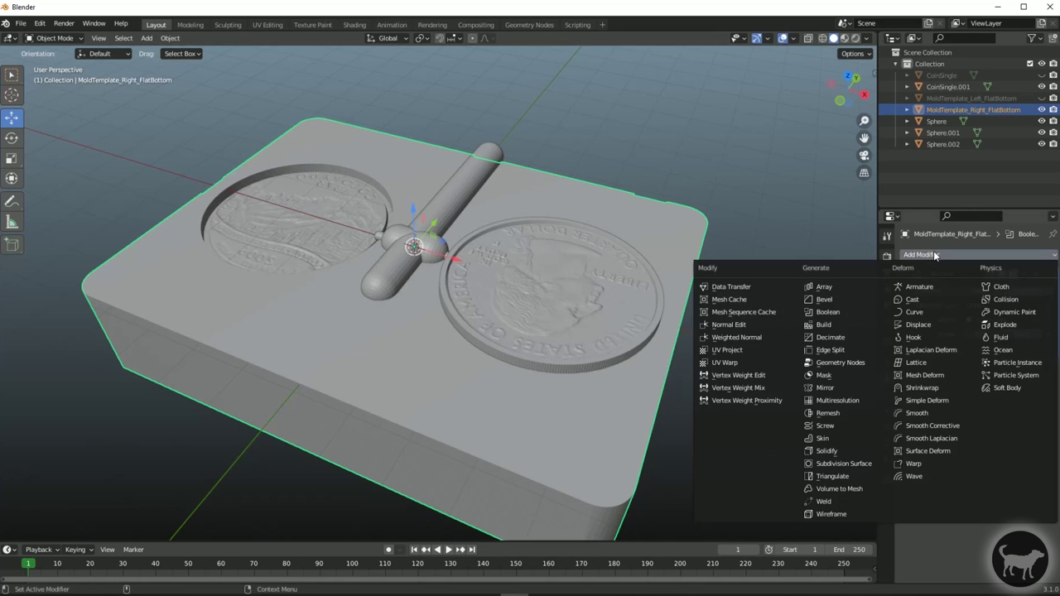
click(829, 312)
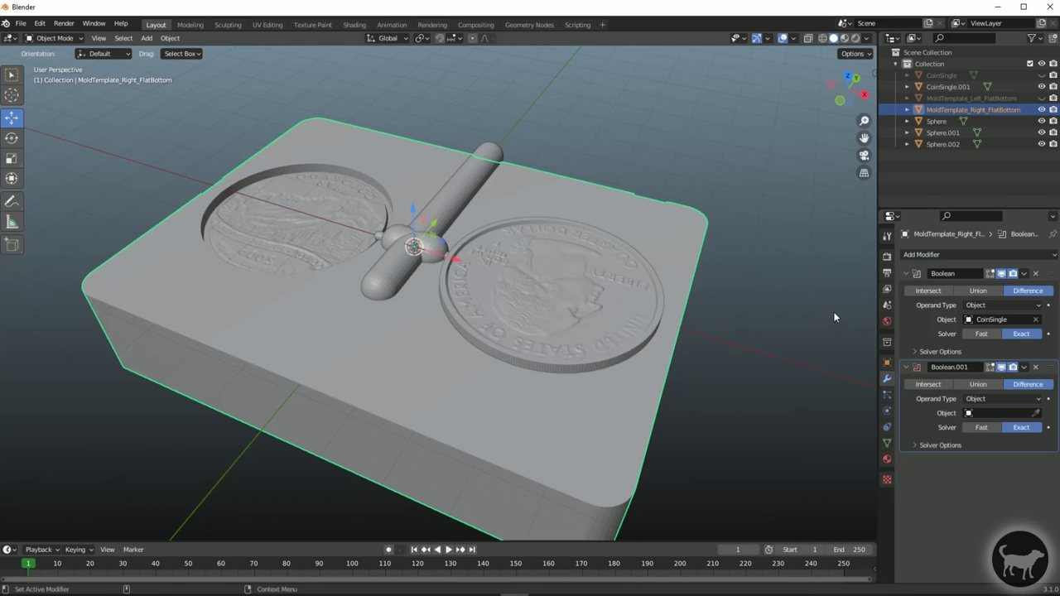
click(1017, 413)
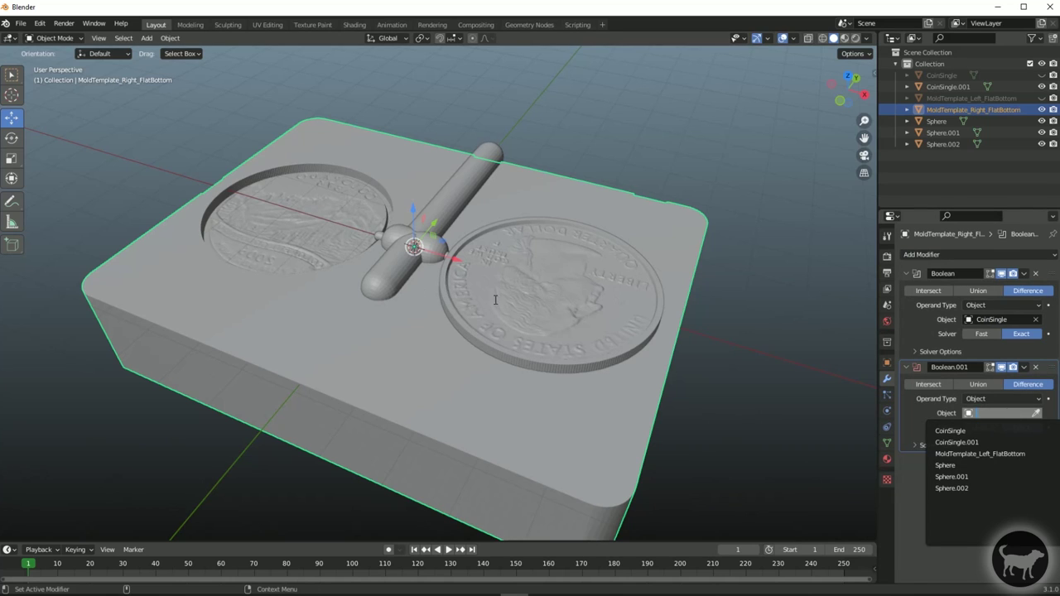
click(985, 443)
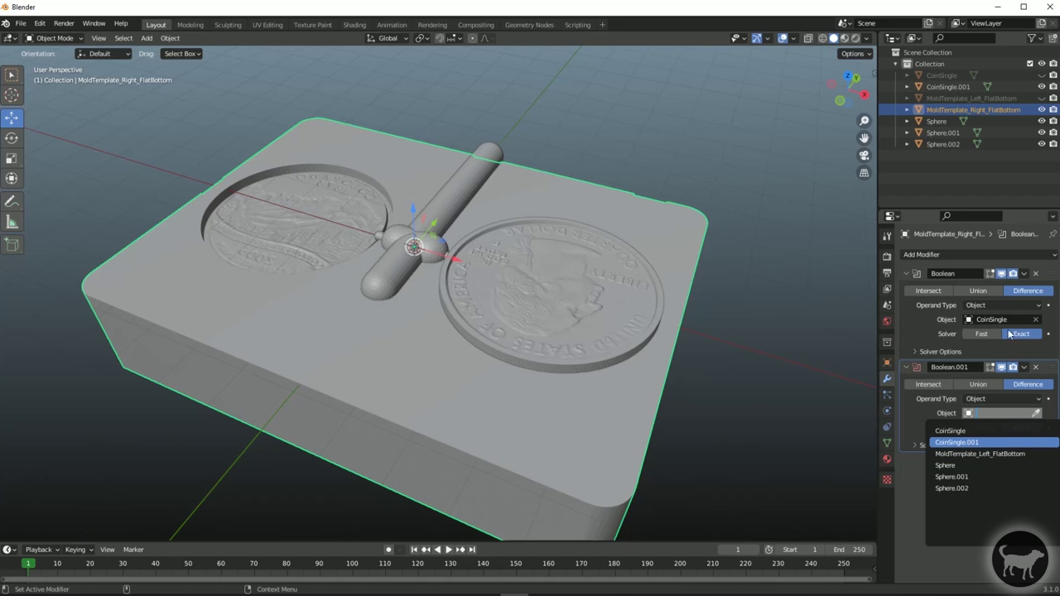
- Hide CoinSingle.001 and look over both coin cavities
click(1042, 86)
mouse_move(584, 311)
middle_down()
mouse_move(620, 371)
mouse_move(612, 307)
mouse_move(589, 328)
middle_up()
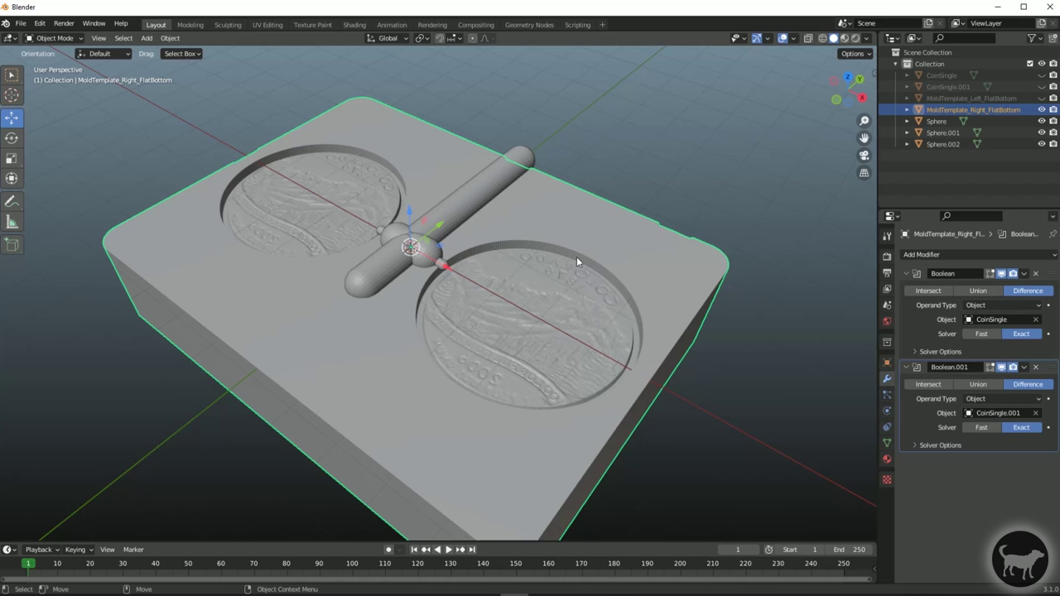
middle_drag(359, 196, 577, 348)
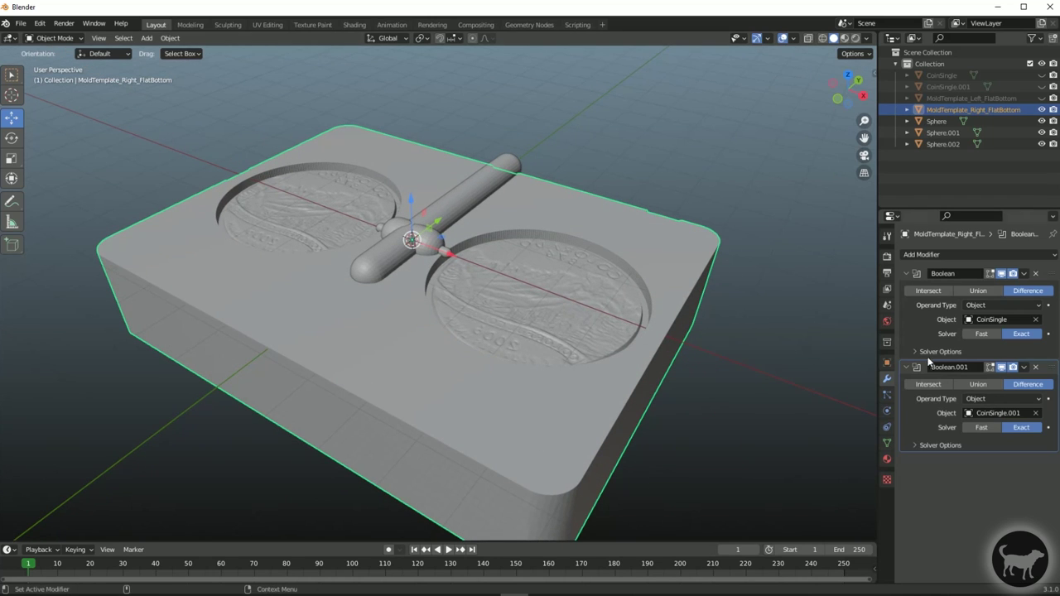
- Collapse the existing modifiers and add a Boolean Difference modifier that cuts the main channel, Sphere, from the mold block
click(1051, 370)
click(977, 255)
click(828, 306)
click(1002, 351)
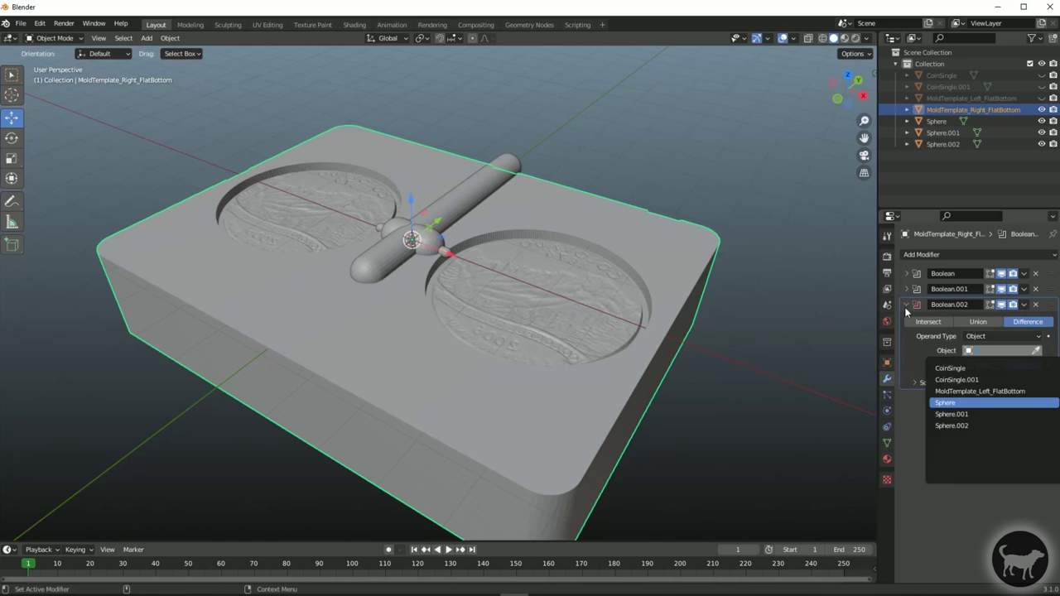
click(981, 403)
click(906, 304)
- Add a Boolean Difference modifier with Sphere.001 as its object, then collapse it
click(978, 254)
click(828, 308)
click(1002, 366)
click(981, 430)
click(905, 320)
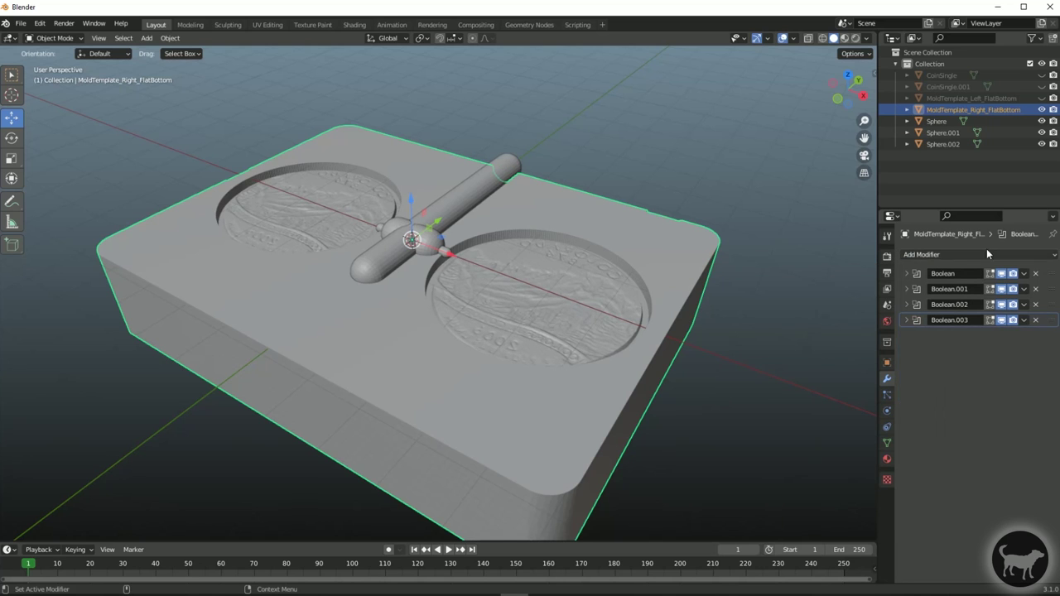
- Add two more Boolean Difference modifiers for the channels, using Sphere.002 as the last one's object, and collapse them
click(978, 254)
click(828, 307)
click(1003, 381)
click(986, 439)
click(906, 335)
click(977, 254)
click(828, 307)
click(1002, 397)
click(986, 469)
click(906, 351)
- Hide the channel objects Sphere, Sphere.001 and Sphere.002
middle_drag(731, 356, 746, 389)
click(1042, 132)
click(1042, 120)
click(1042, 144)
- Examine the carved channels, gates and coin cavities in the mold block from several angles
middle_drag(597, 264, 464, 299)
scroll(311, 313, up, 8)
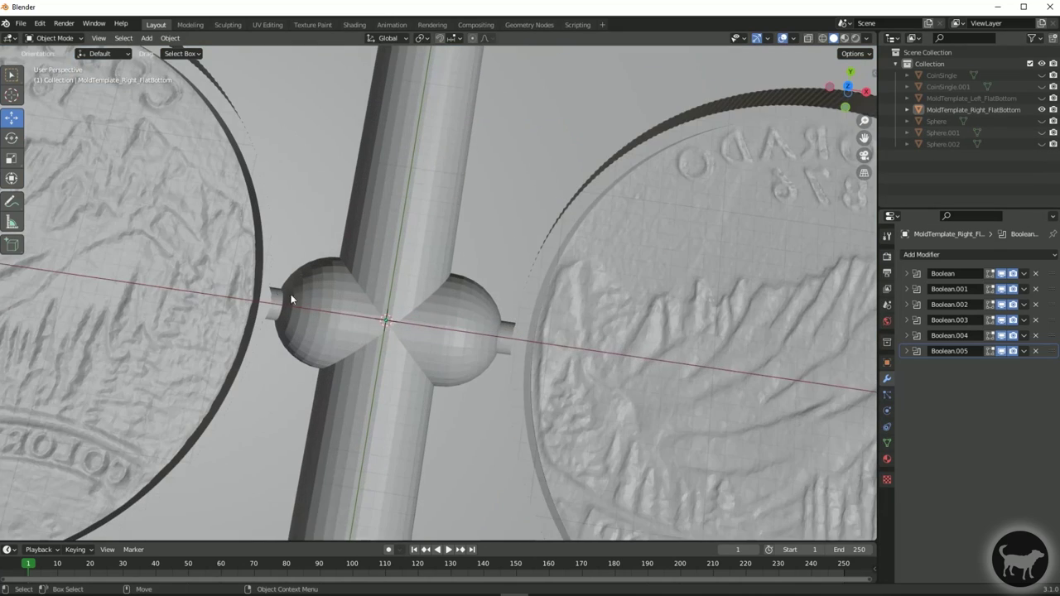
middle_drag(296, 326, 638, 307)
scroll(638, 307, down, 3)
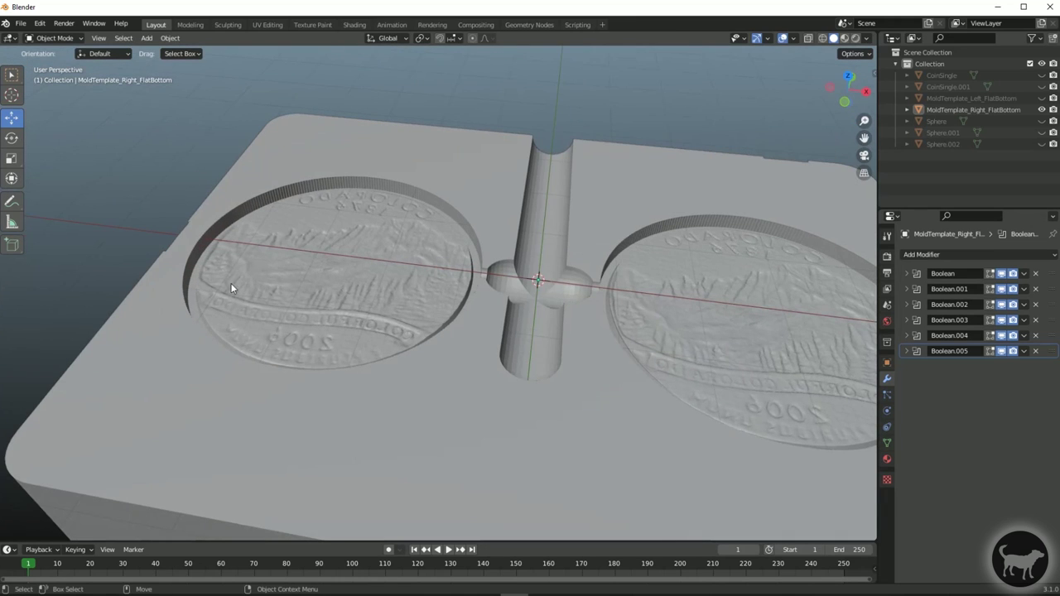
middle_drag(701, 253, 502, 246)
scroll(686, 279, down, 4)
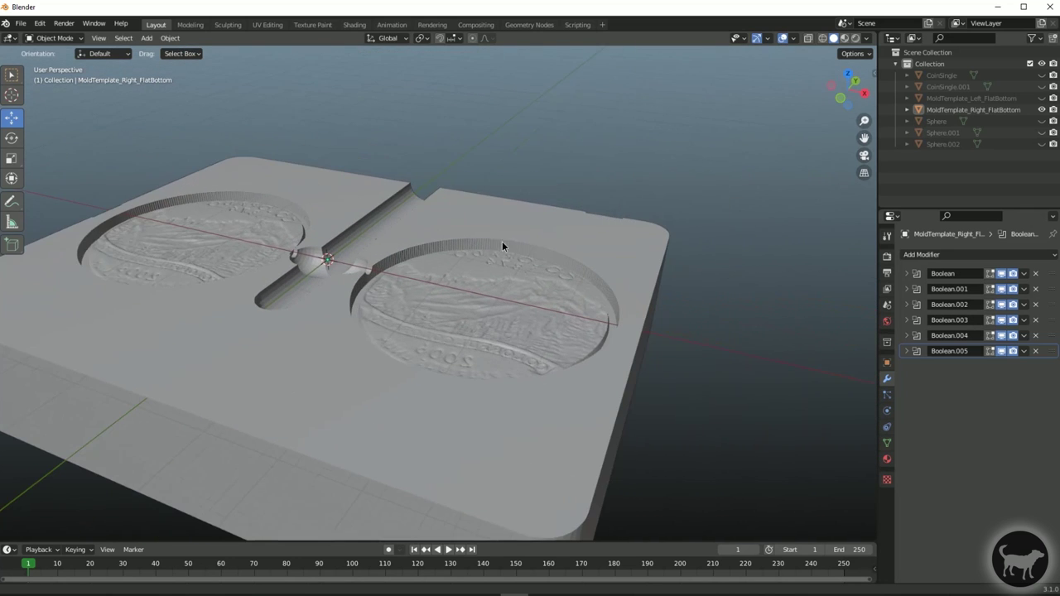
middle_drag(577, 297, 574, 319)
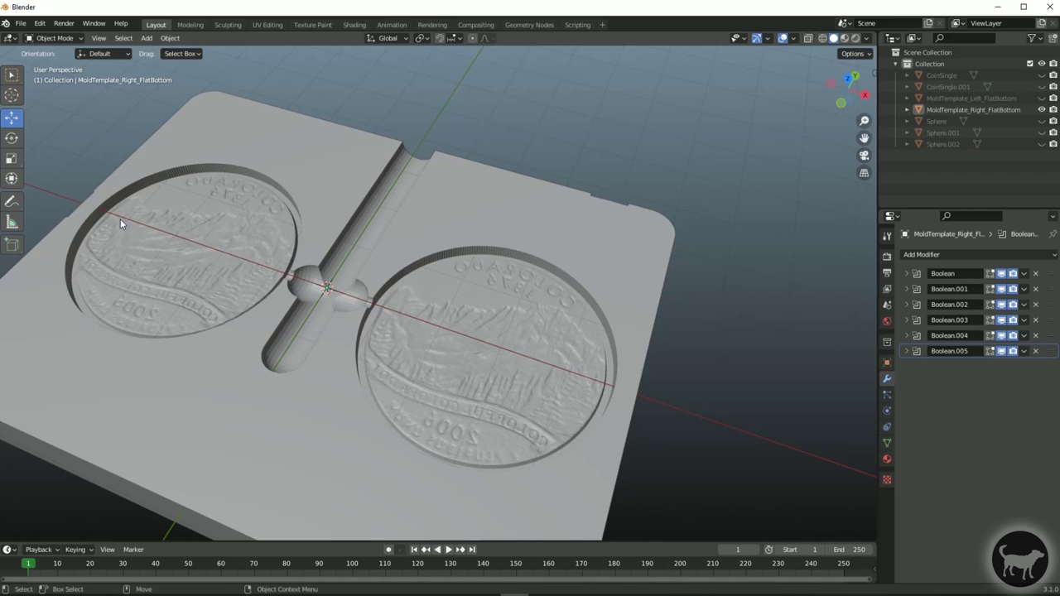
middle_drag(188, 410, 629, 276)
scroll(567, 208, down, 3)
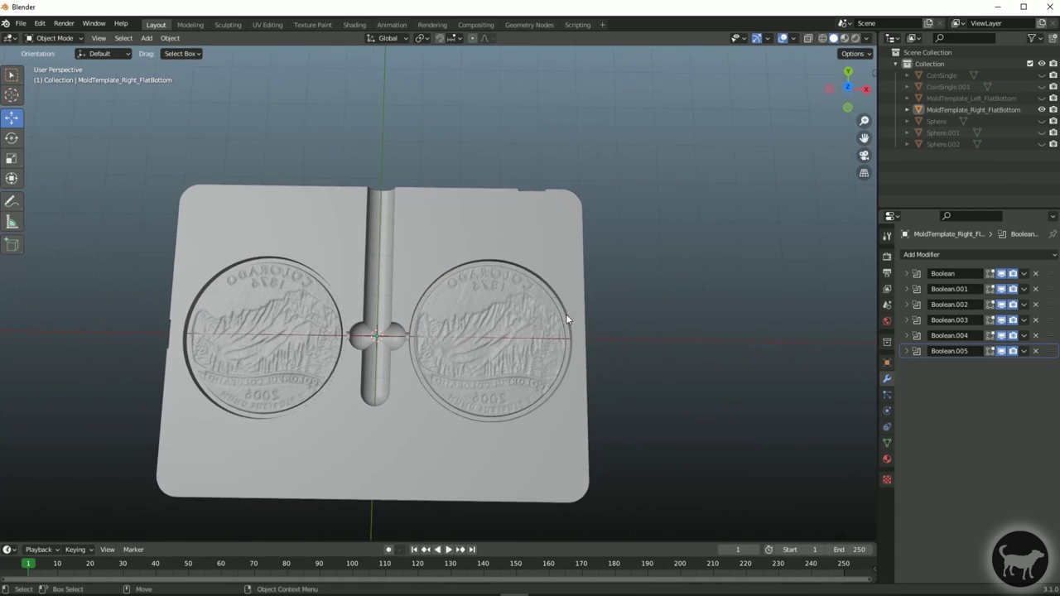
- Add a cube mesh with a size of 0.1 m at the world origin
scroll(621, 298, up, 2)
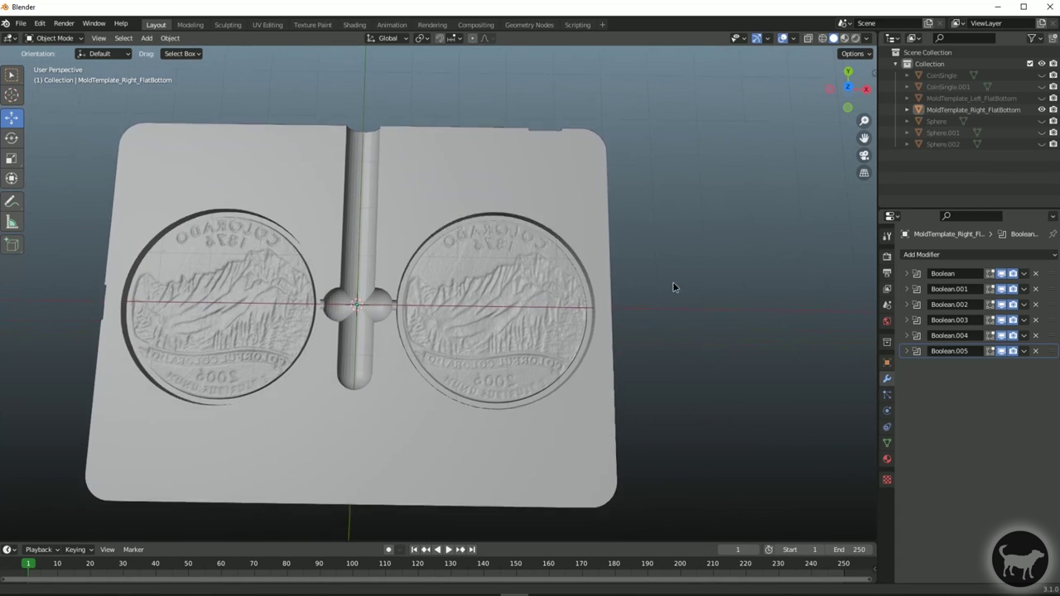
click(147, 38)
mouse_move(165, 55)
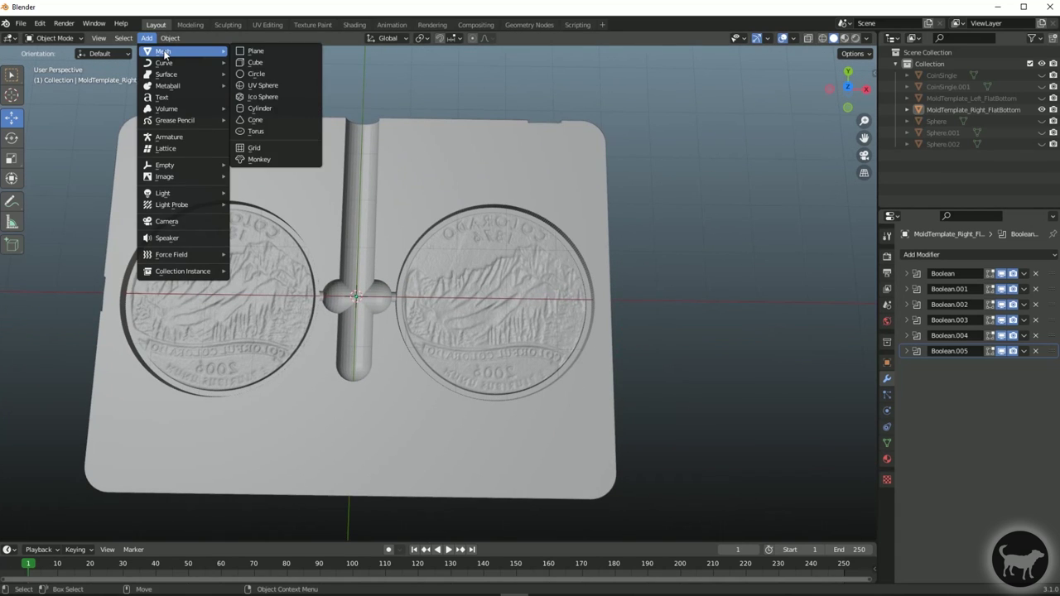
click(274, 63)
click(144, 431)
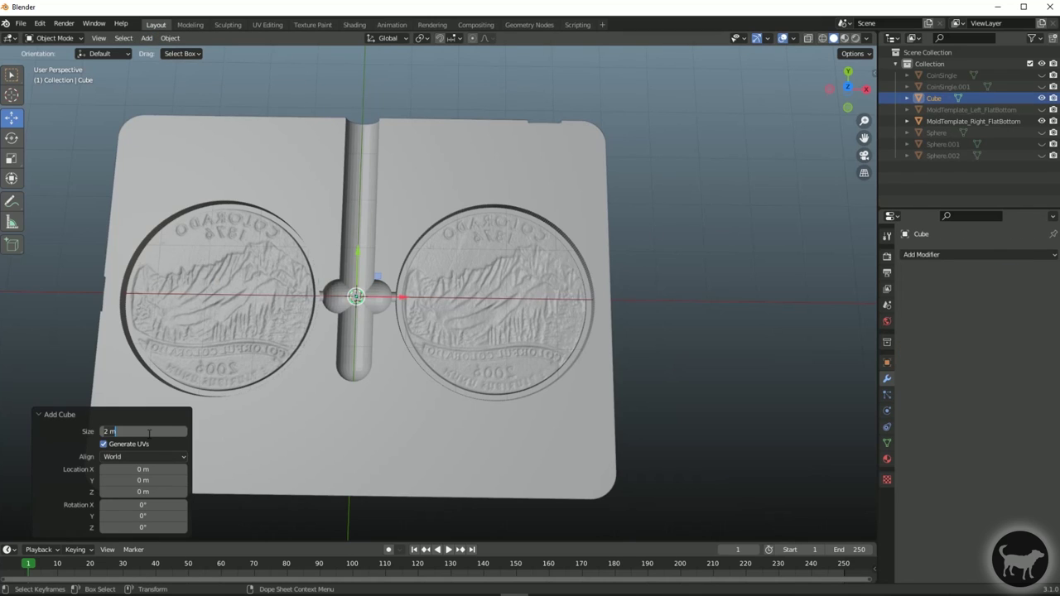
text(1)
key(Return)
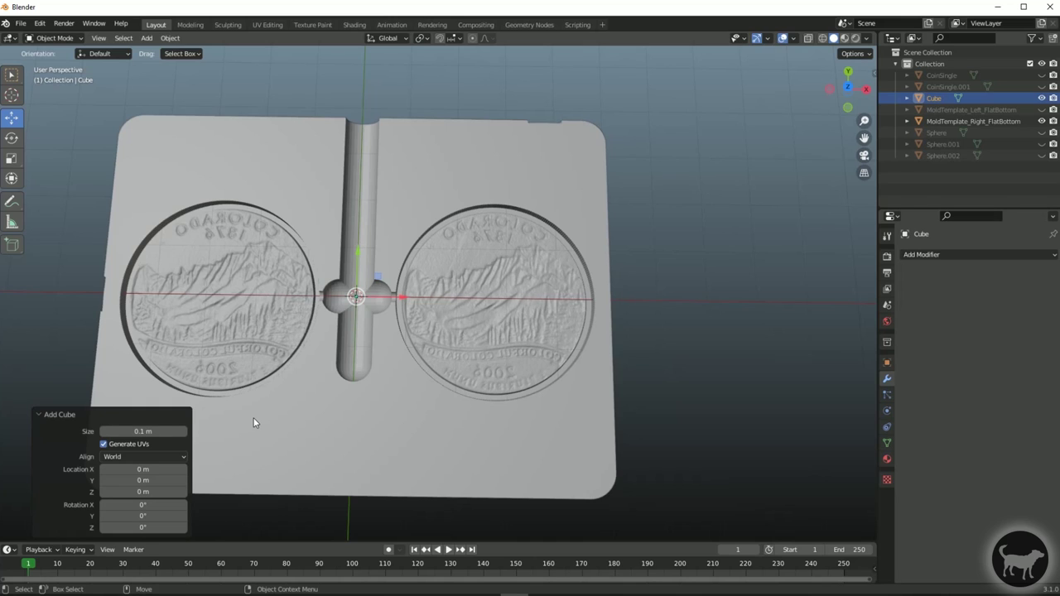
- Scale the cube about 21.5 times along X and about 24 times along Y into a thin plate
scroll(253, 422, up, 4)
middle_drag(254, 423, 457, 266)
scroll(457, 265, up, 6)
middle_drag(476, 212, 474, 227)
key(shift+space)
key(s)
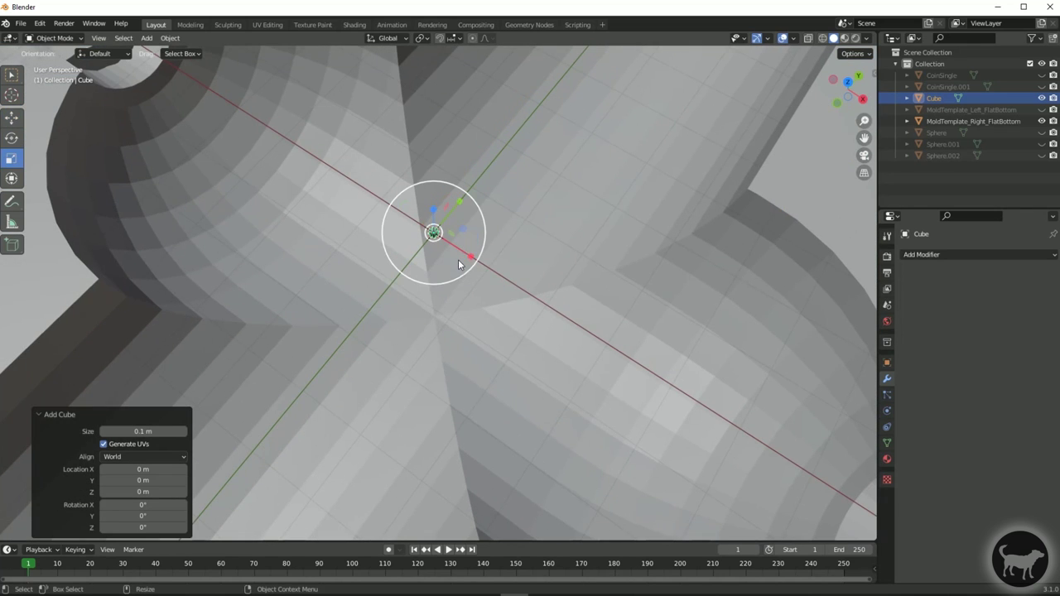
drag(470, 256, 472, 209)
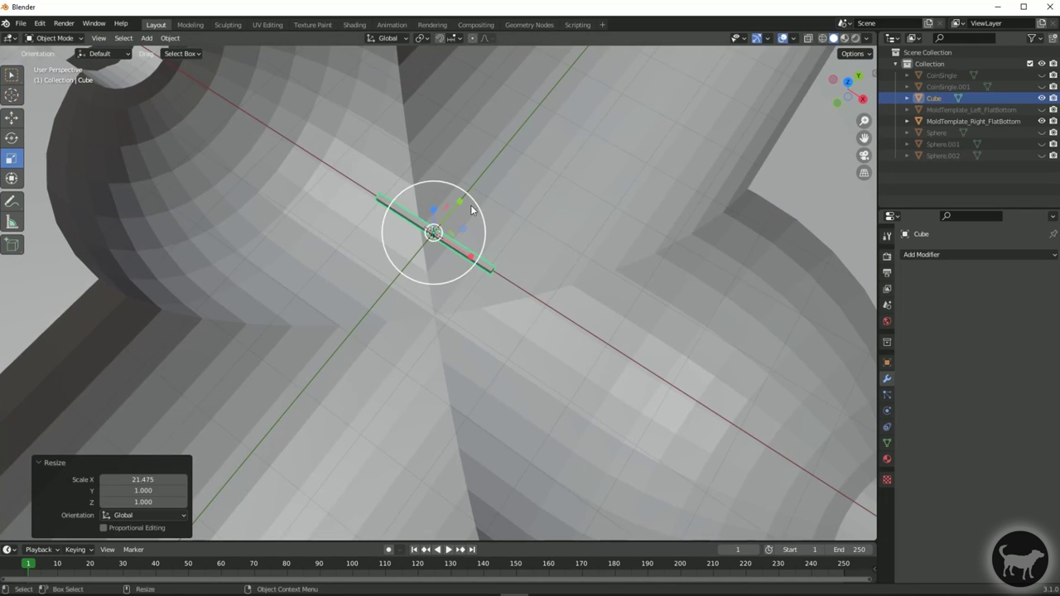
scroll(476, 249, down, 8)
drag(465, 259, 455, 151)
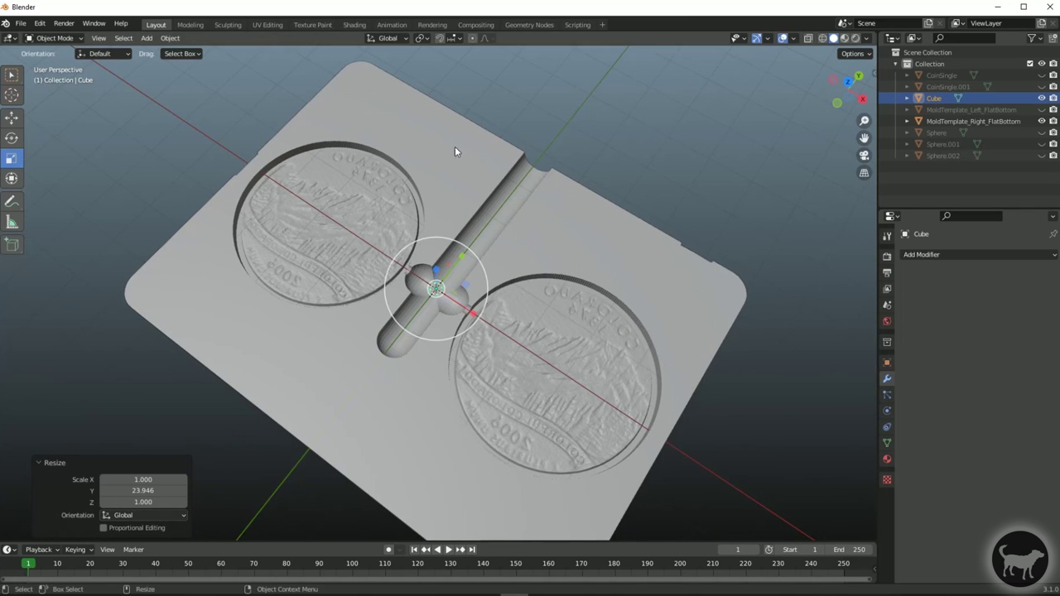
- Stretch the thin plate into a long narrow strip and rotate it 90° about Z
key(s)
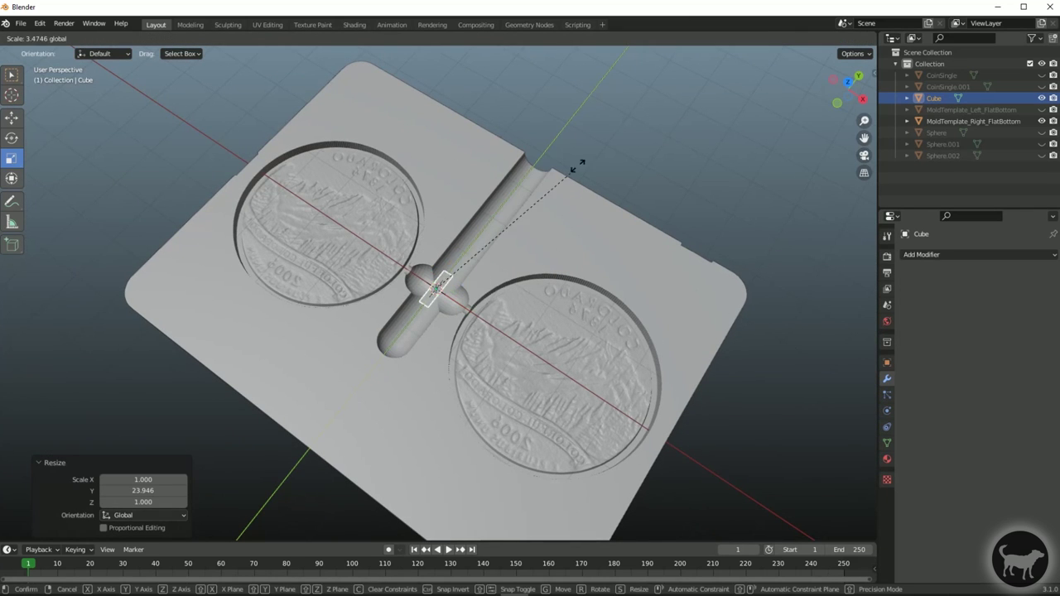
right_click(137, 342)
drag(473, 313, 368, 291)
key(shift+space)
key(r)
double_click(137, 490)
text(90)
key(Return)
- Move the strip about -49.5 m along X across the first coin cavity's outer edge and lower it about 0.03 m
middle_drag(384, 153, 528, 292)
key(shift+space)
key(g)
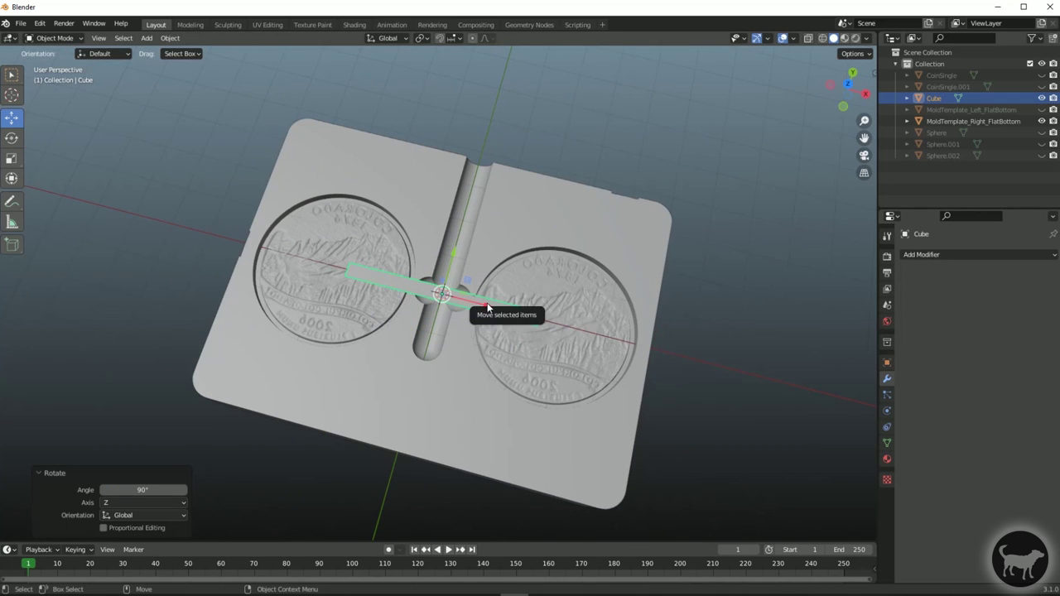
drag(487, 305, 284, 276)
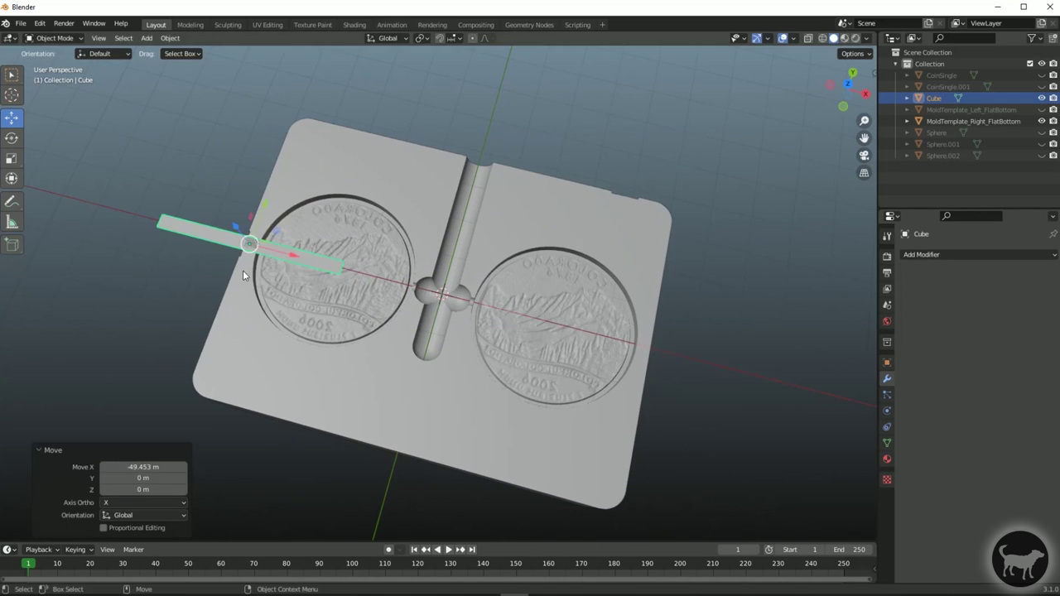
mouse_move(266, 212)
mouse_down()
mouse_move(272, 173)
mouse_move(257, 199)
mouse_up()
scroll(243, 239, up, 5)
middle_drag(244, 239, 385, 193)
drag(384, 193, 389, 182)
middle_drag(390, 182, 511, 265)
- Duplicate the strip along X to the outer edge of the other coin cavity and join both strips into one object
key(shift+d)
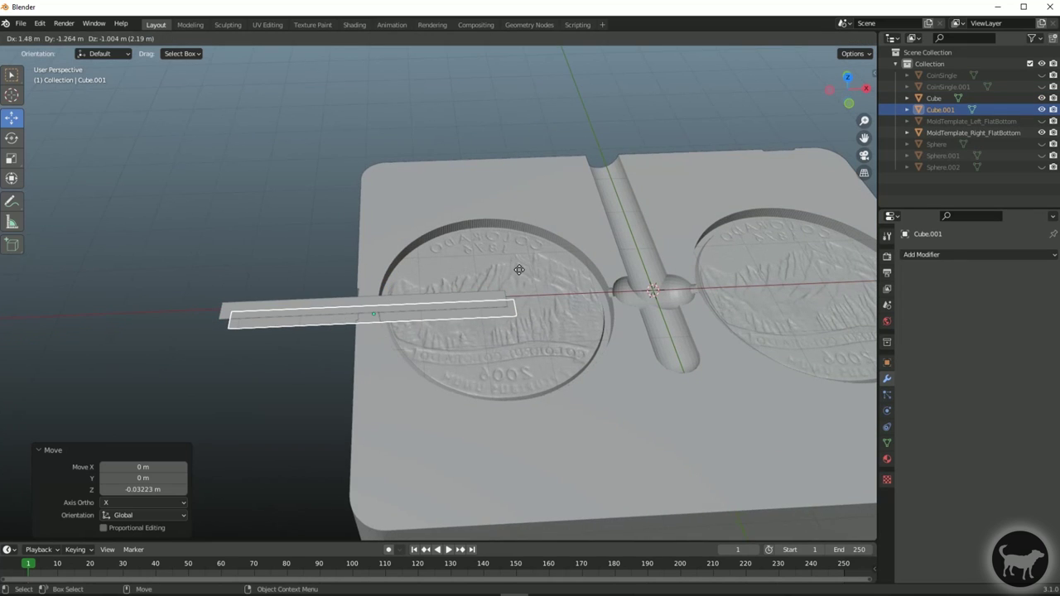
key(Escape)
scroll(516, 272, down, 4)
key(g)
key(x)
click(788, 252)
click(369, 304)
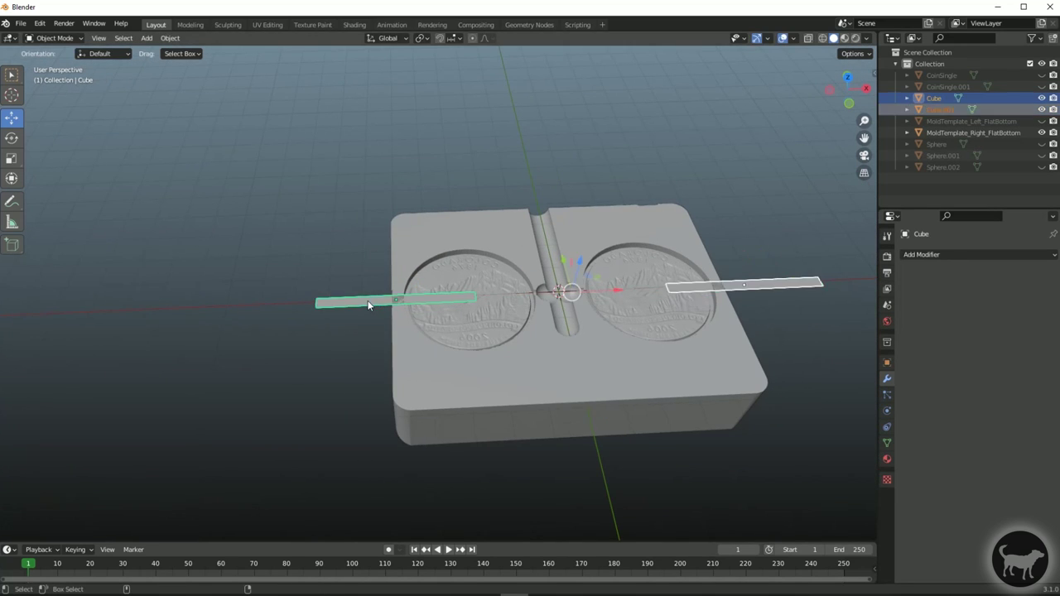
click(174, 40)
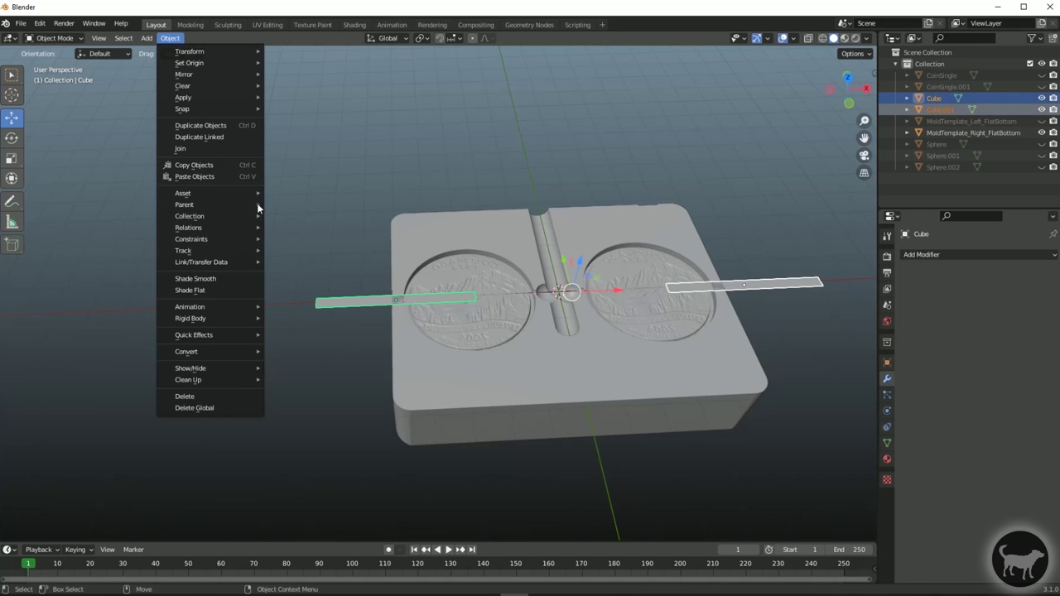
click(214, 147)
- Add a Boolean Difference modifier to MoldTemplate_Right_FlatBottom with Cube as its object, then hide Cube
middle_drag(447, 162, 531, 174)
click(541, 240)
middle_drag(542, 240, 591, 244)
scroll(377, 205, up, 2)
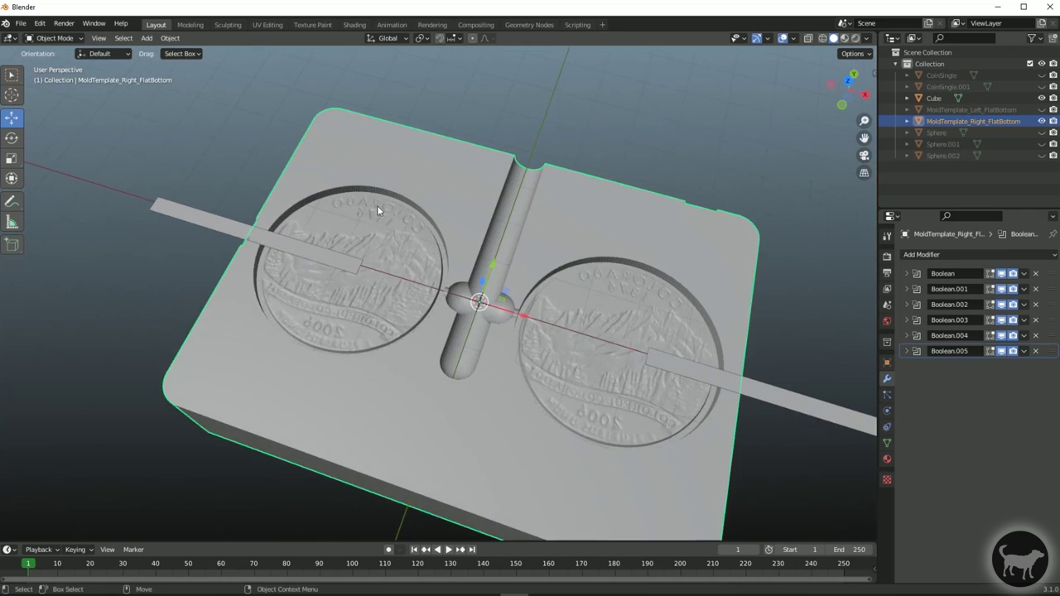
middle_drag(377, 206, 506, 173)
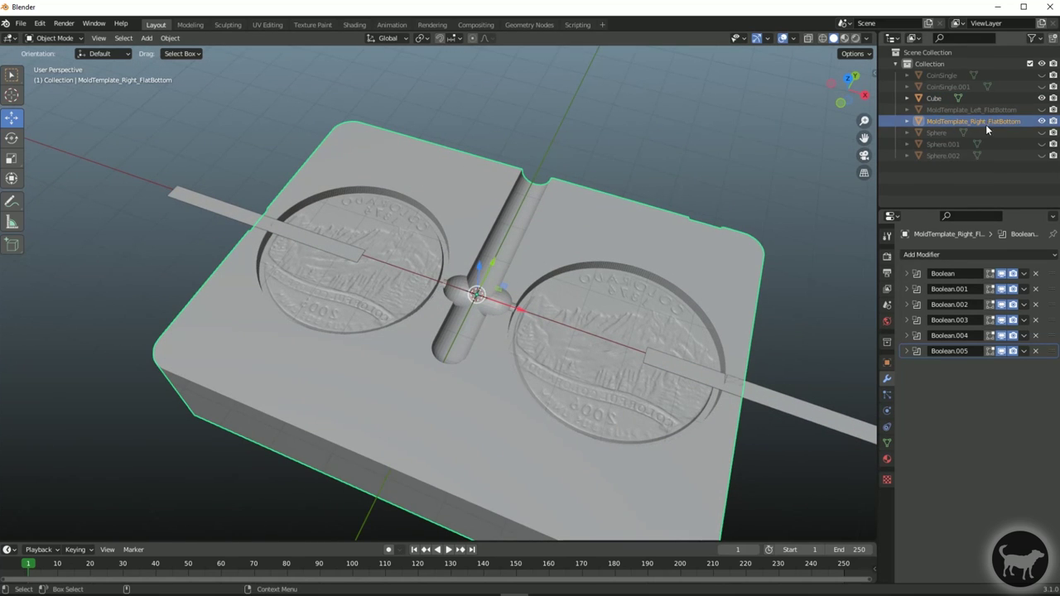
click(990, 254)
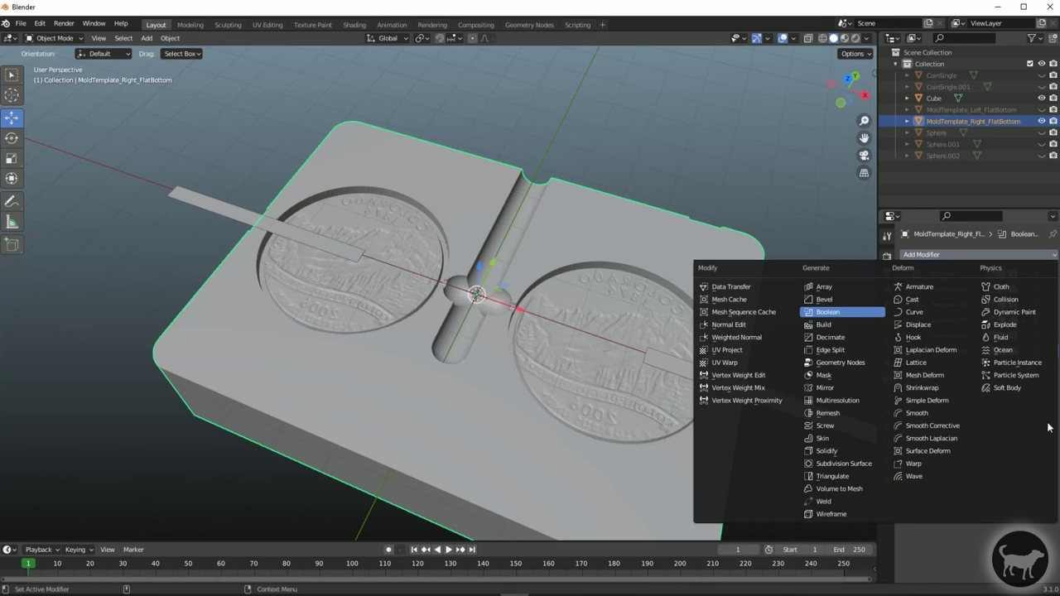
key(Return)
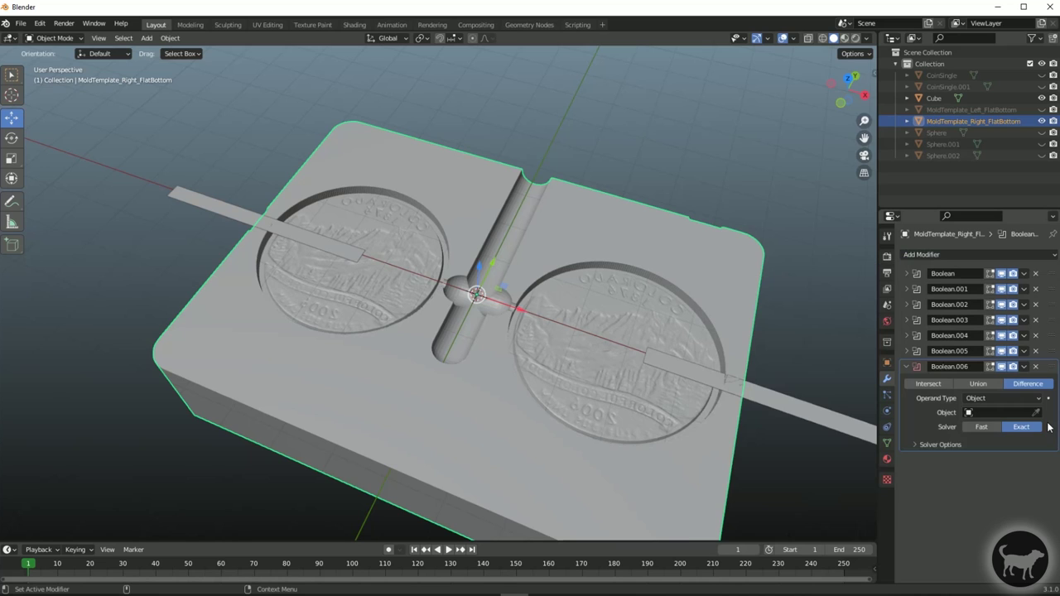
click(995, 414)
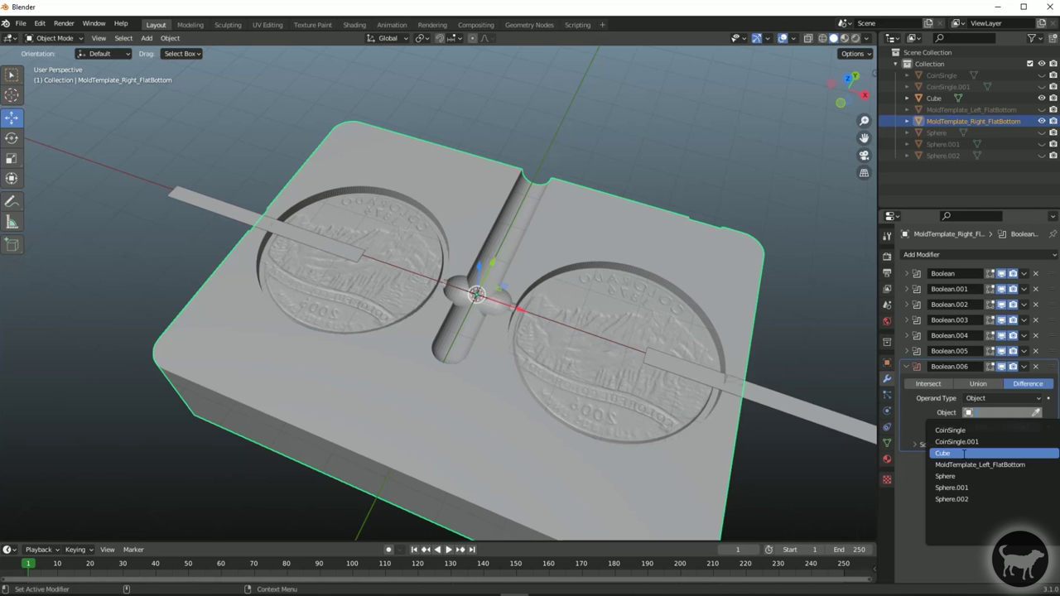
click(948, 453)
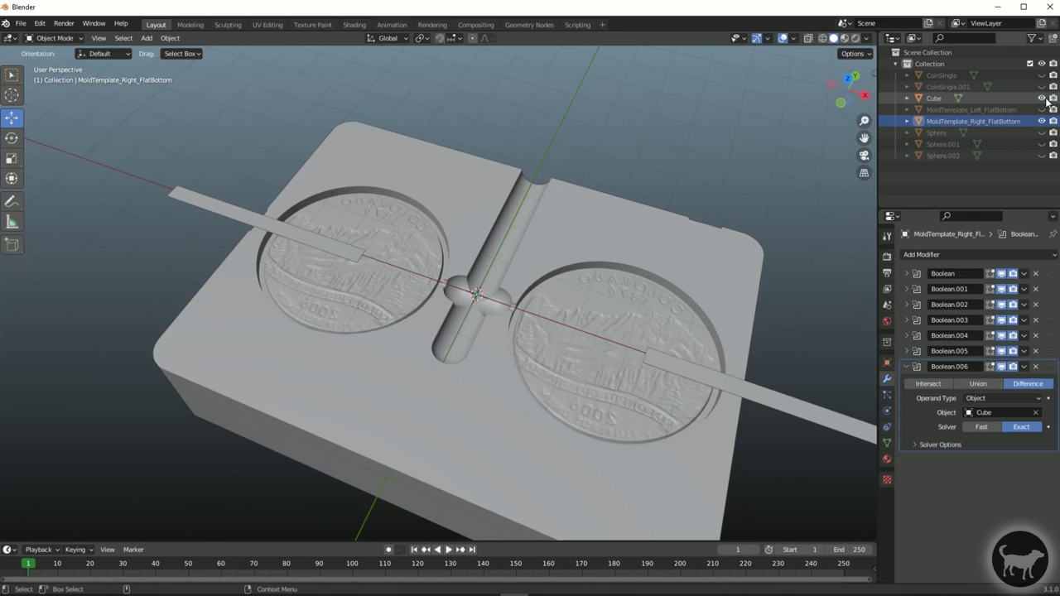
- Examine the thin vent cuts between the coin cavities and the mold's outer edges from several angles
scroll(467, 259, up, 2)
middle_drag(468, 259, 669, 267)
scroll(428, 320, up, 4)
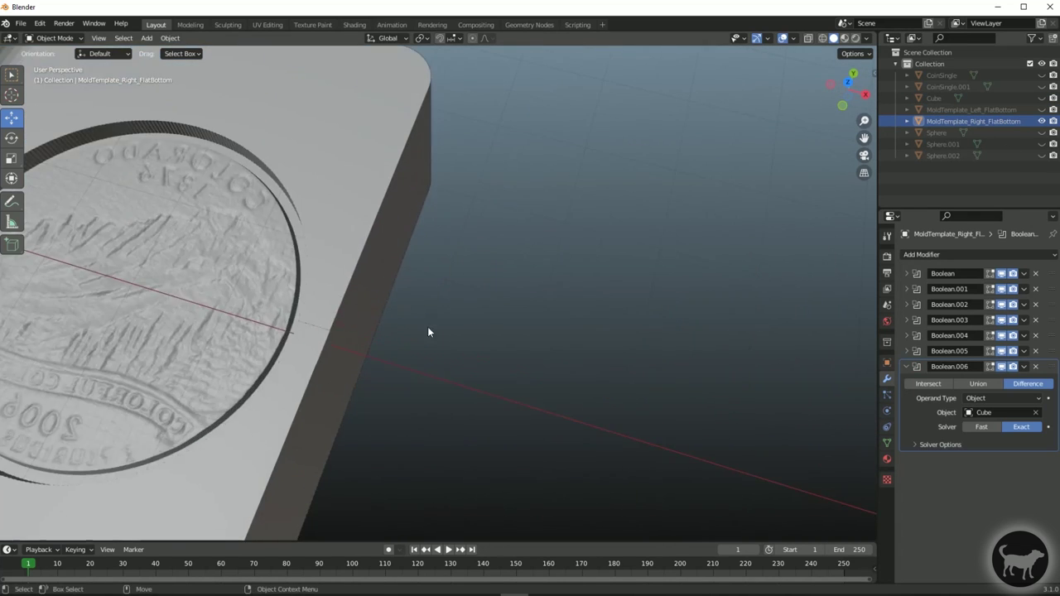
middle_drag(428, 320, 386, 286)
scroll(386, 286, up, 2)
scroll(377, 302, up, 3)
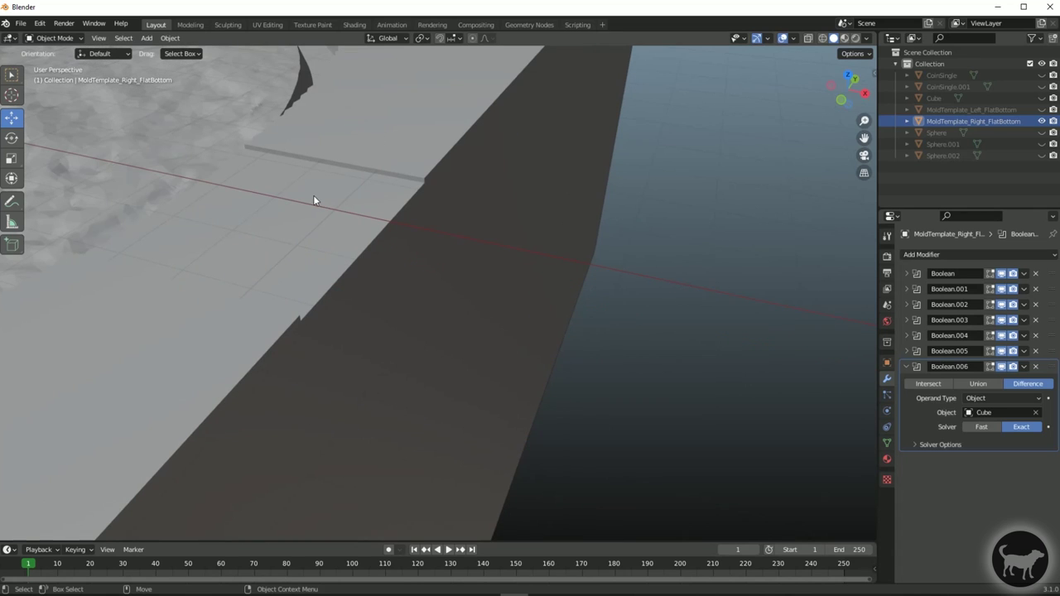
scroll(416, 121, down, 3)
middle_drag(372, 185, 613, 154)
scroll(713, 240, down, 2)
scroll(427, 283, up, 1)
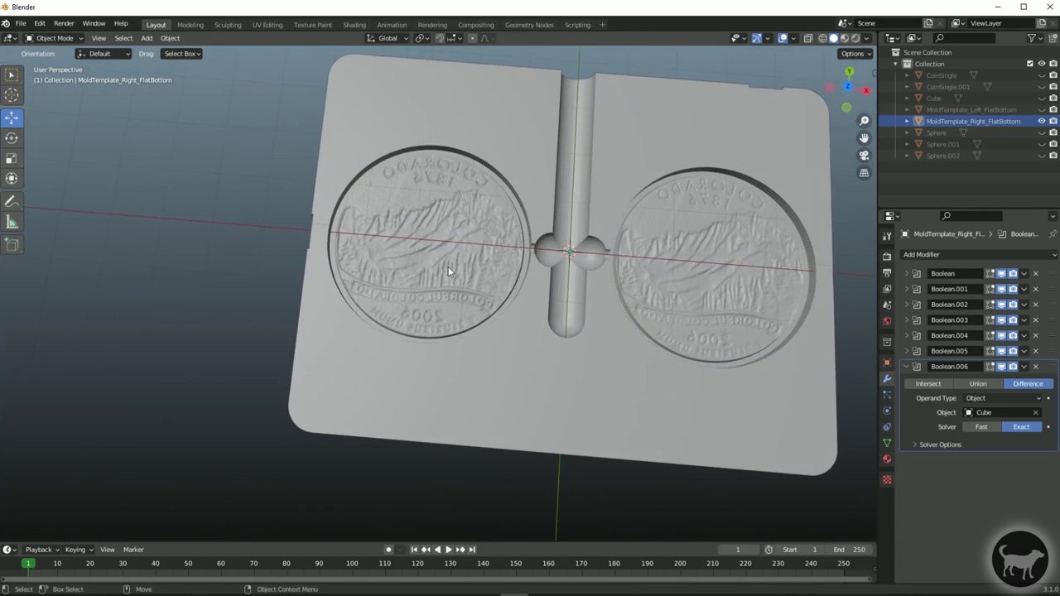
scroll(529, 246, down, 3)
scroll(538, 168, up, 2)
middle_drag(580, 262, 343, 213)
- Select the carved mold half and export it as CoinTest.stl to the Blender folder on the desktop
click(539, 168)
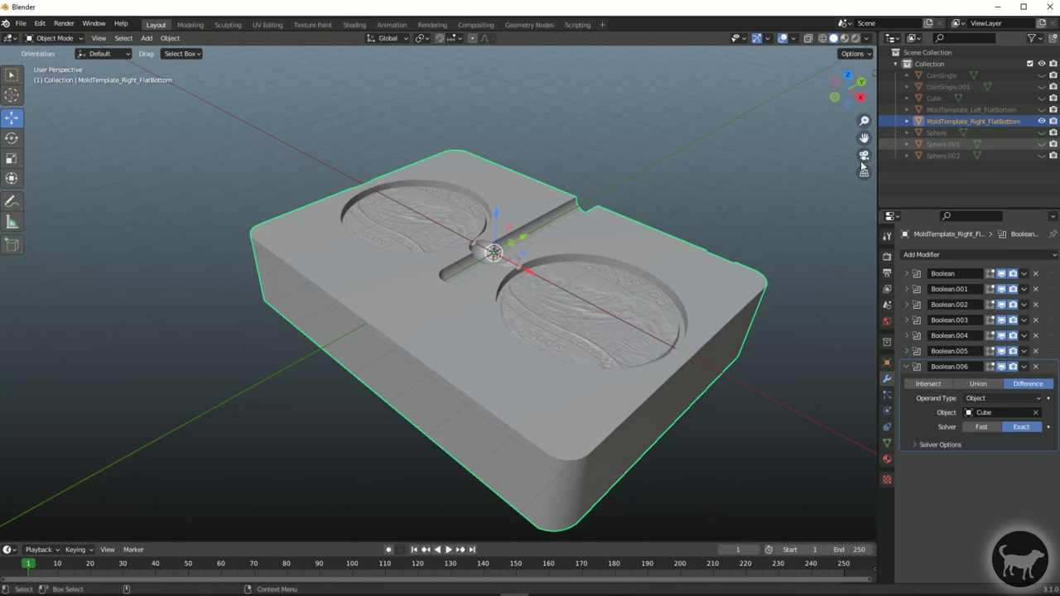
middle_drag(553, 198, 447, 279)
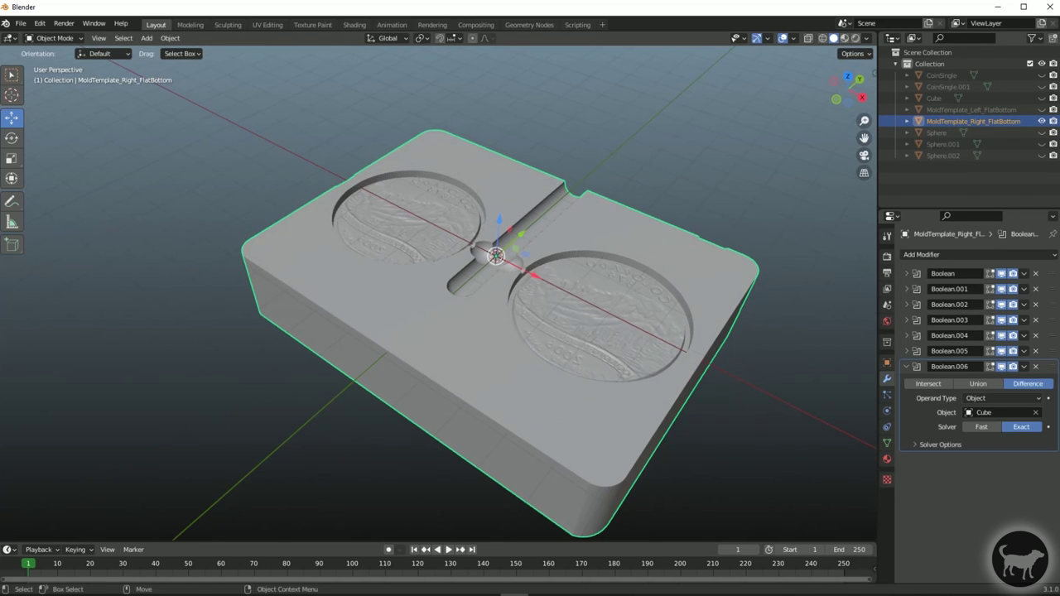
click(20, 23)
mouse_move(44, 189)
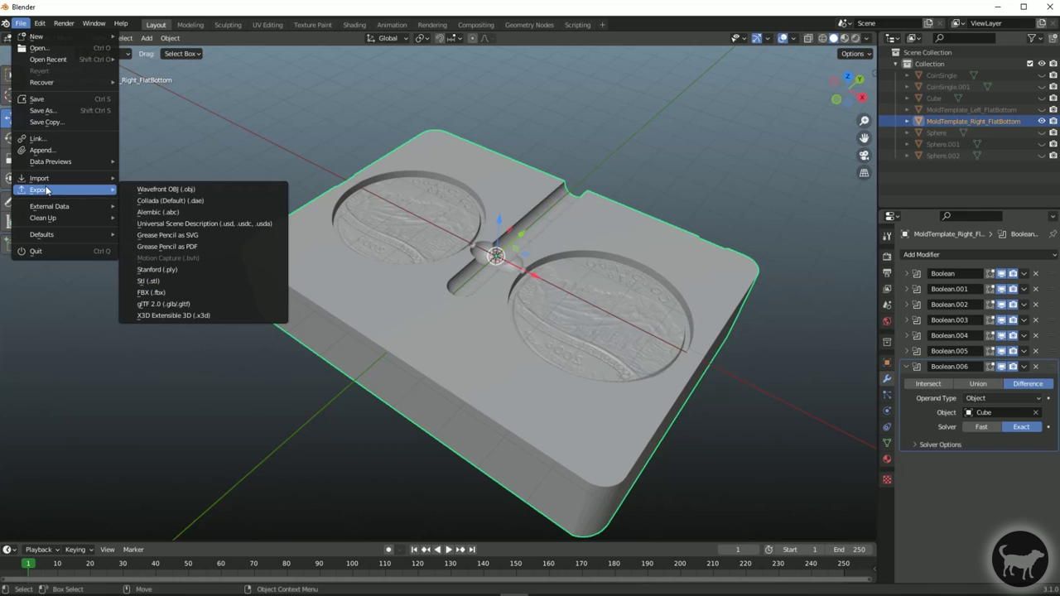
click(164, 281)
click(263, 411)
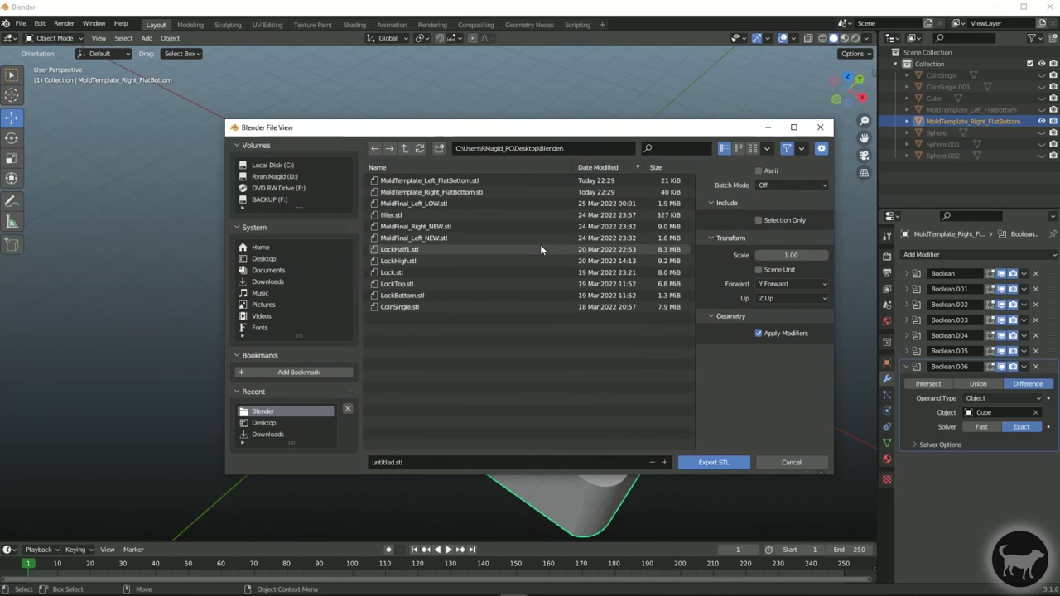
click(382, 467)
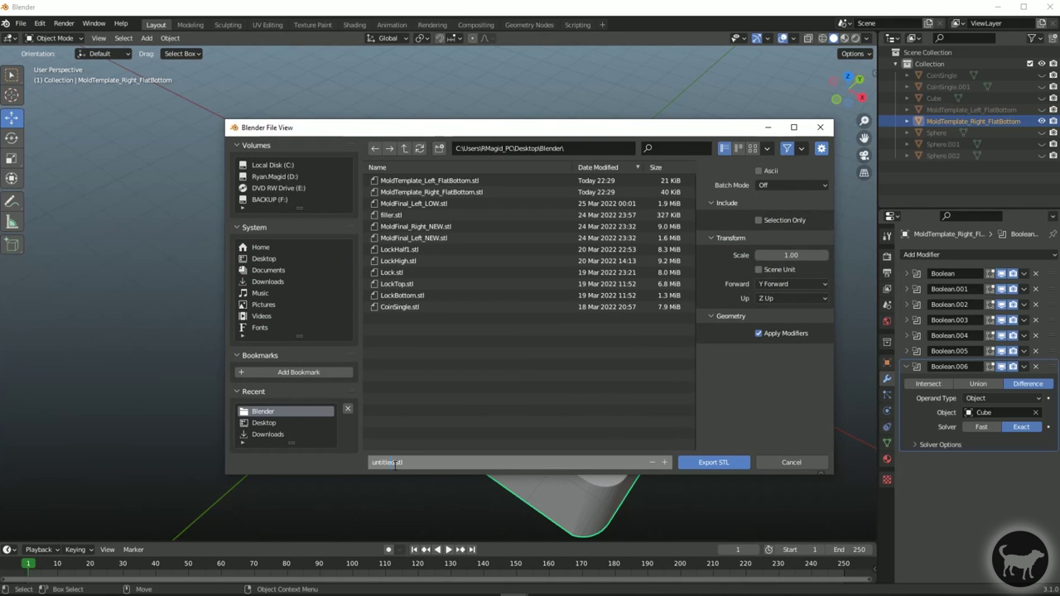
text(CoinTest)
drag(584, 135, 603, 352)
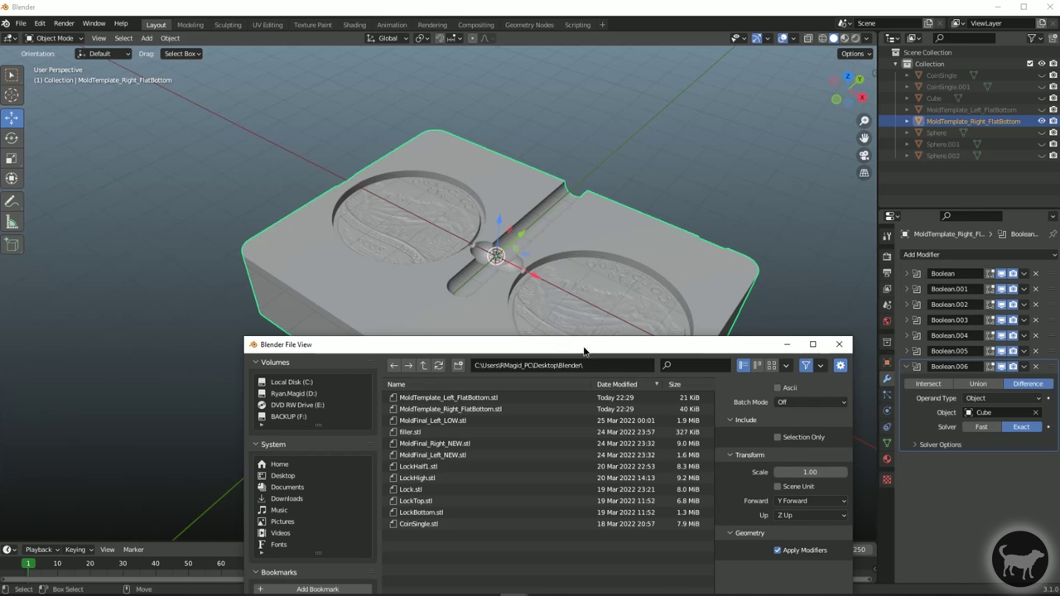
drag(585, 346, 495, 111)
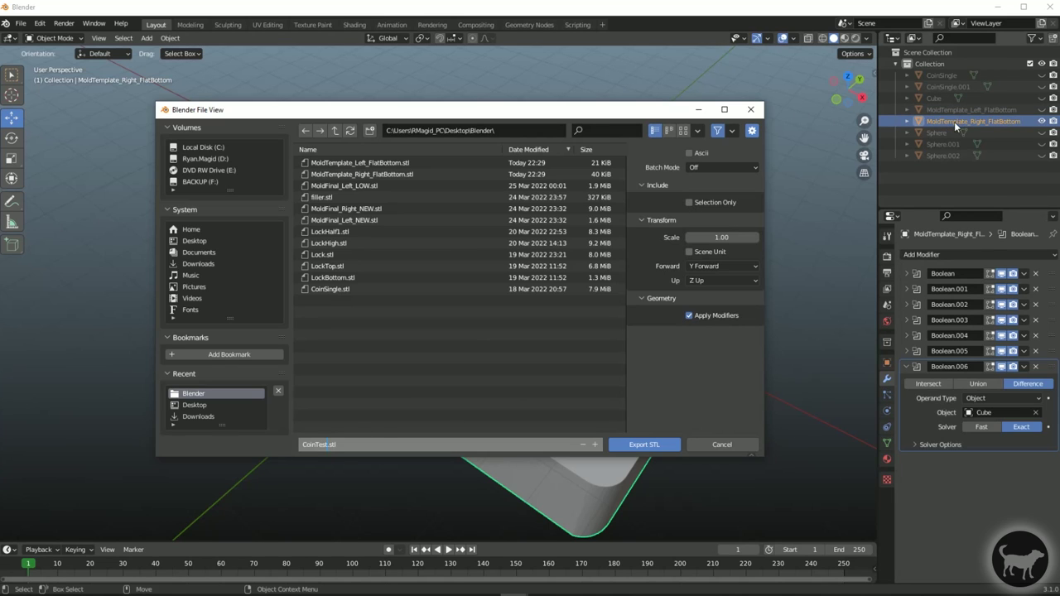
click(646, 445)
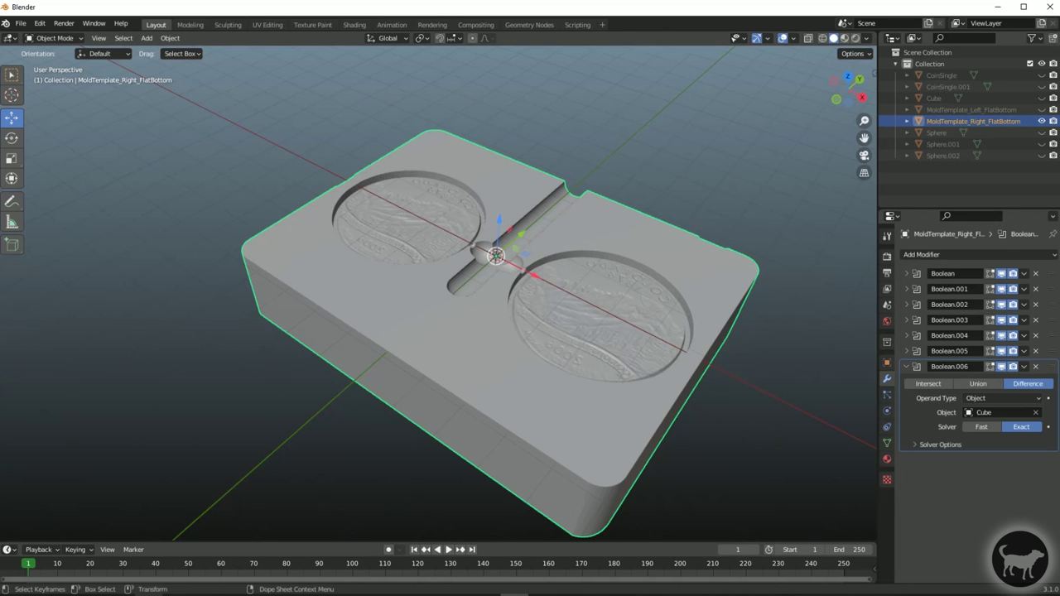
- Open the exported CoinTest.stl from the Blender folder in Print 3D, inspect the mold from several angles, and close it
mouse_move(120, 594)
click(165, 551)
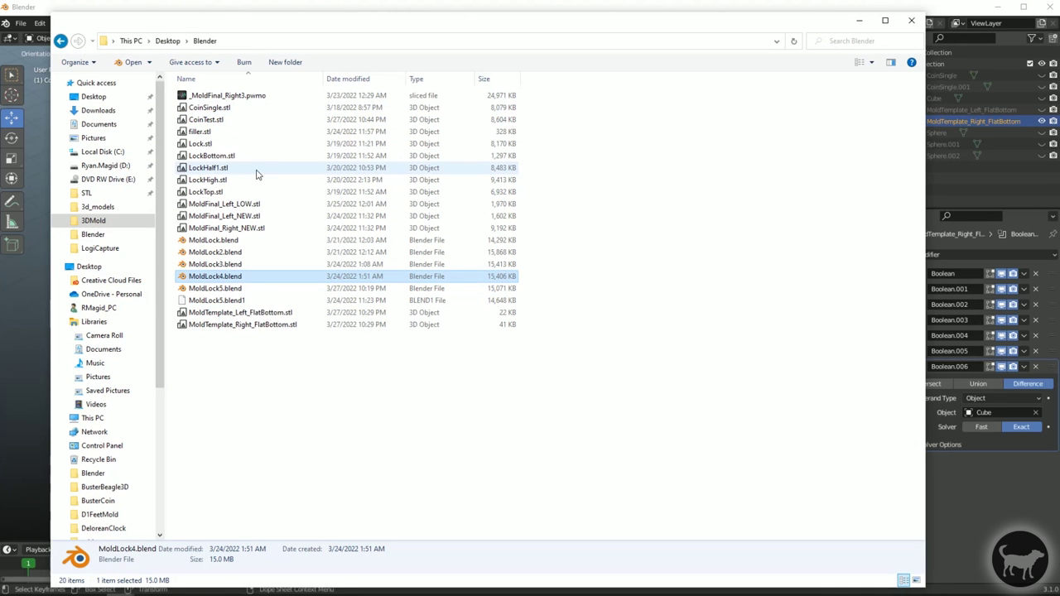
double_click(219, 120)
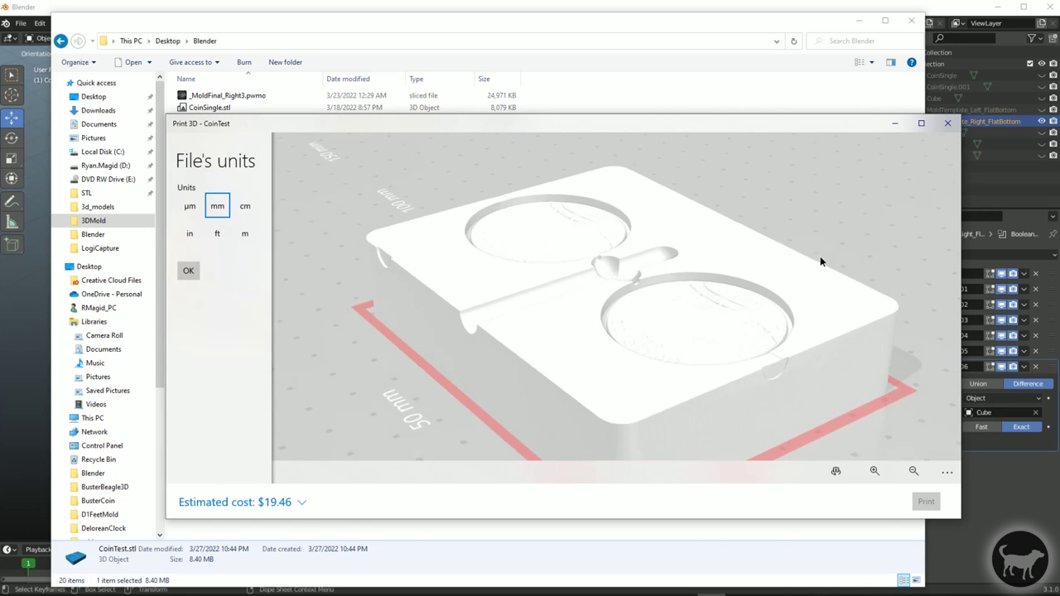
drag(560, 286, 679, 290)
drag(452, 282, 703, 255)
drag(767, 256, 355, 260)
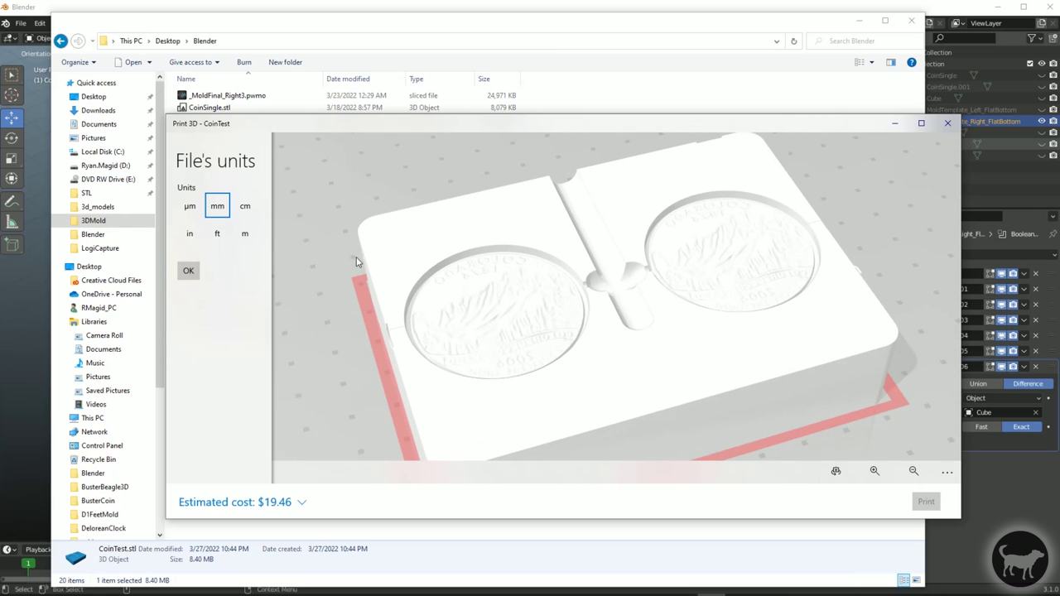
click(948, 123)
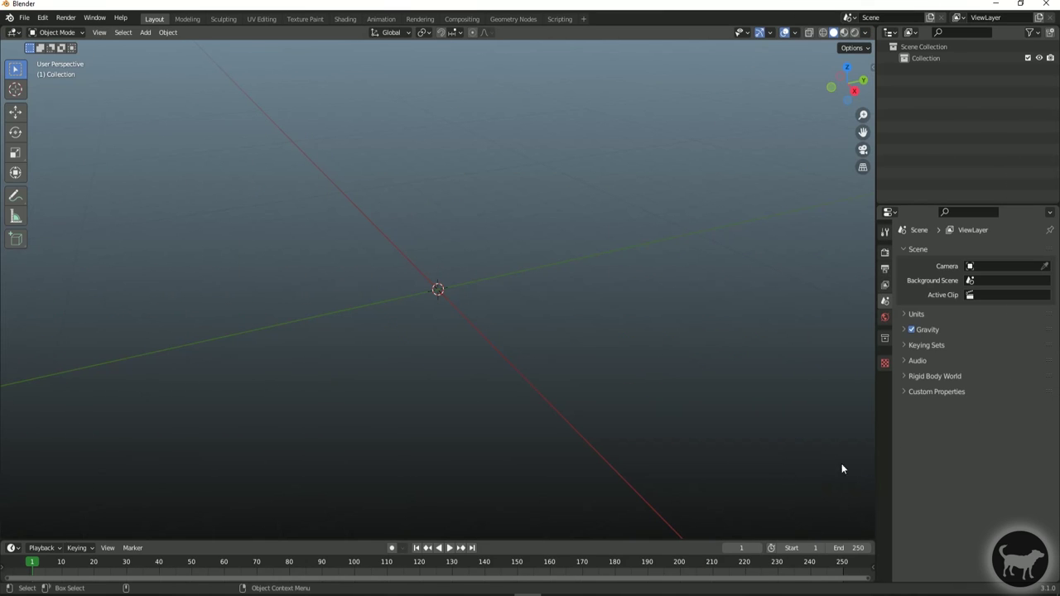
- Start the animation playback in the empty scene
click(579, 311)
right_click(663, 281)
click(729, 259)
key(space)
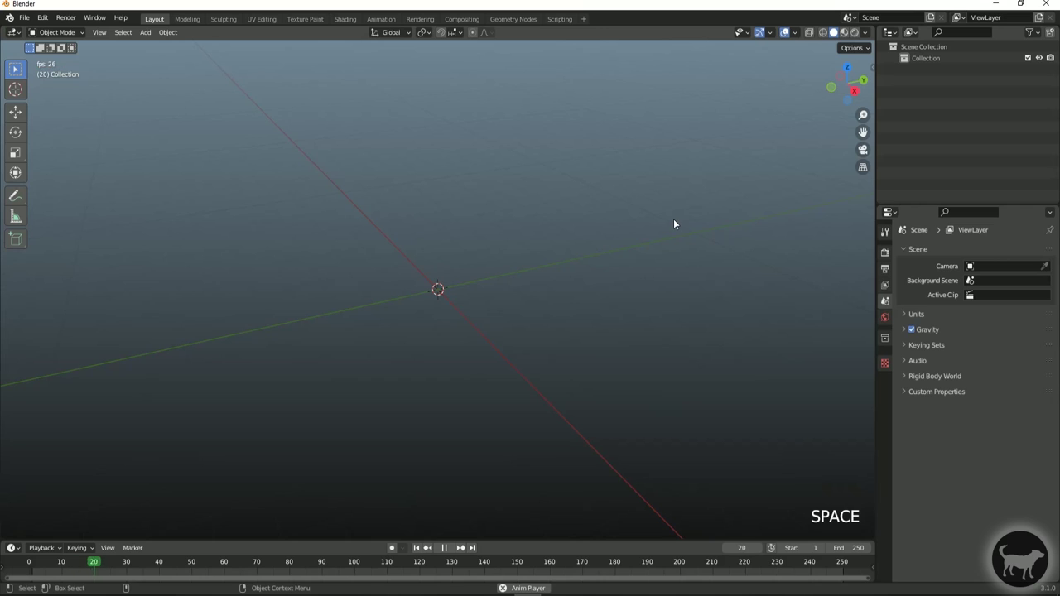
- Stop the animation playback and return the timeline to frame 0
key(space)
click(29, 563)
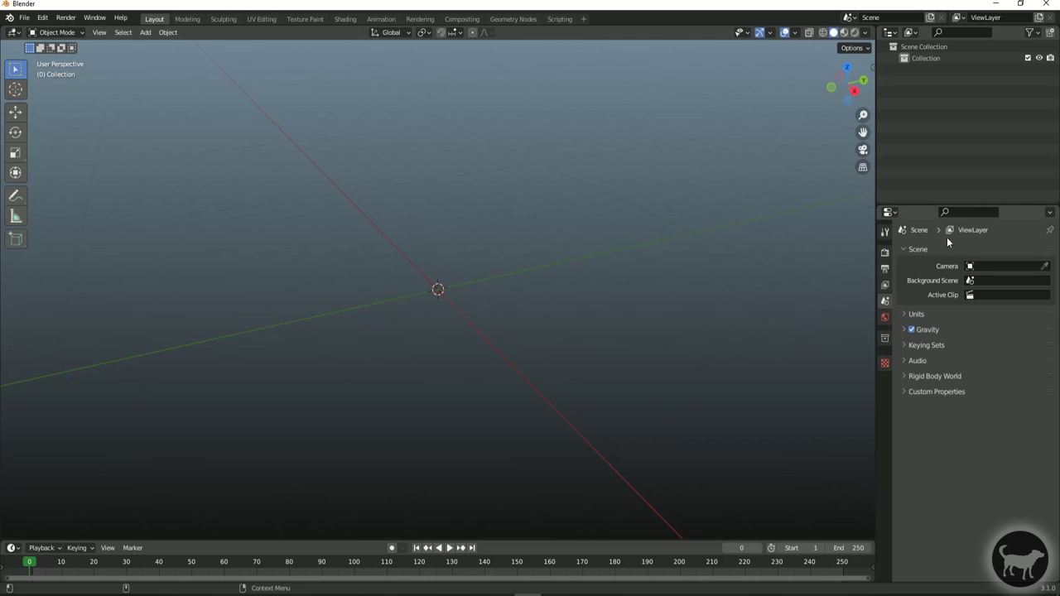
alt+drag(582, 274, 543, 440)
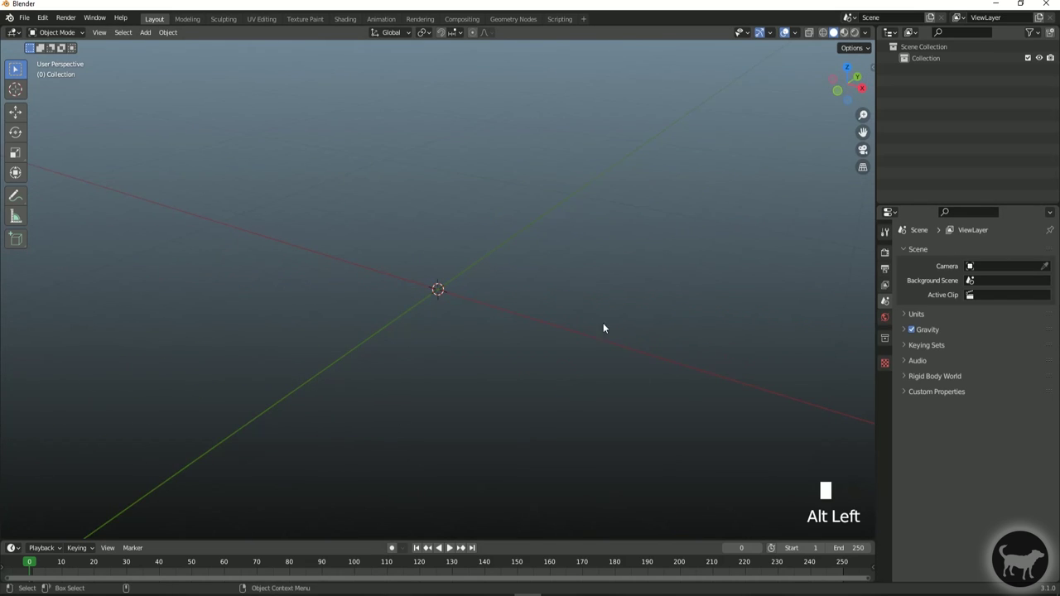
alt+drag(633, 297, 731, 307)
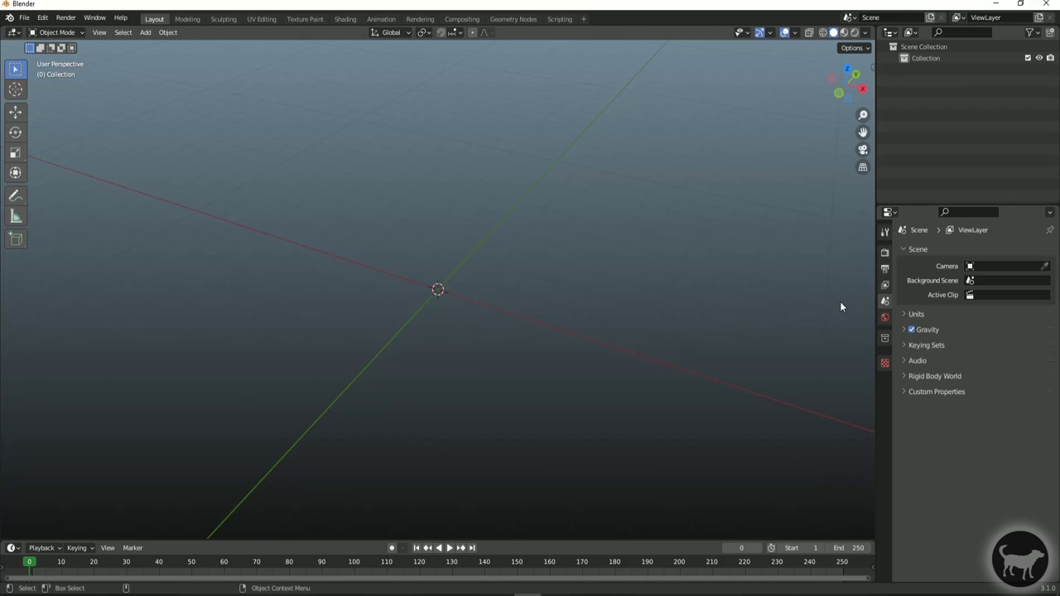
- Set the scene's length unit to Millimeters and its unit scale to 0.001
click(886, 303)
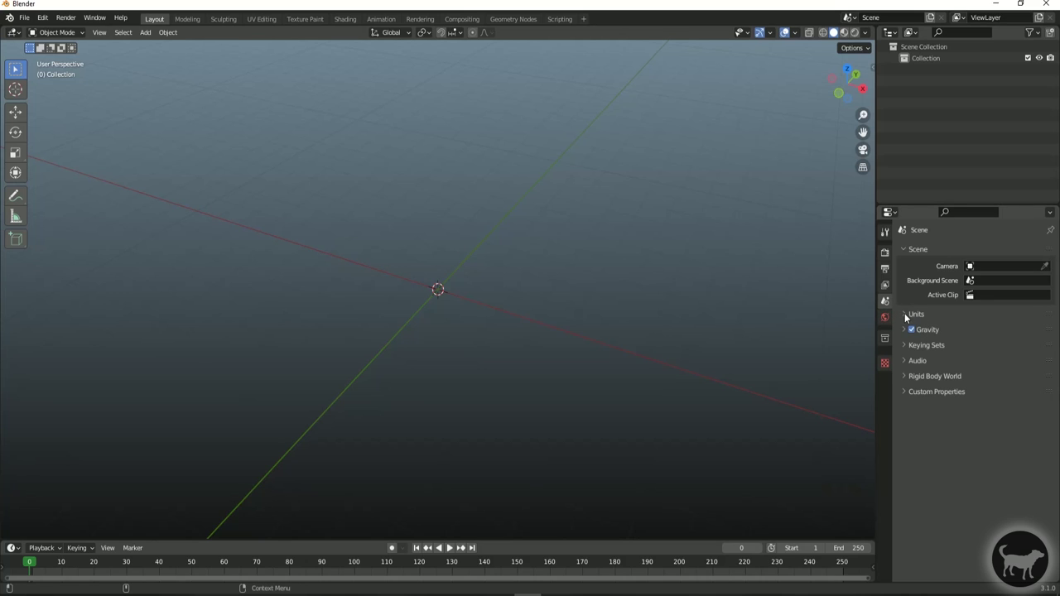
click(906, 315)
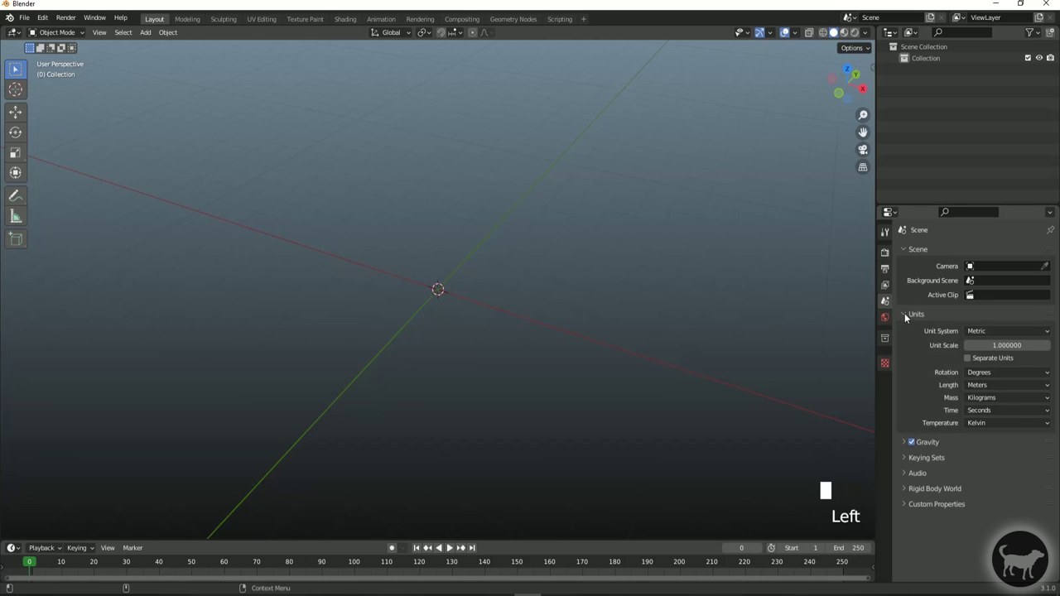
click(1004, 384)
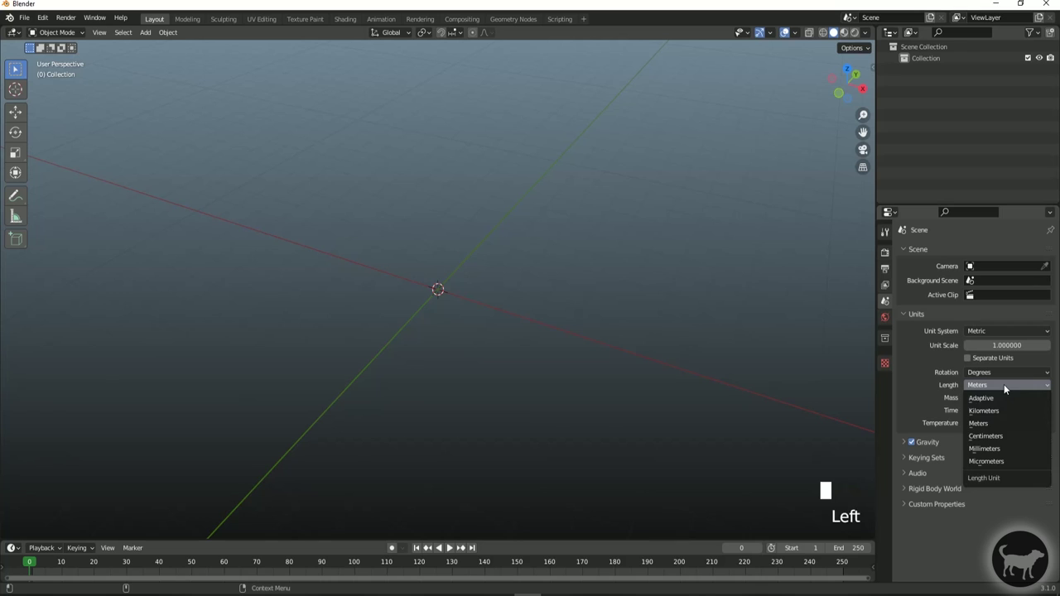
click(999, 449)
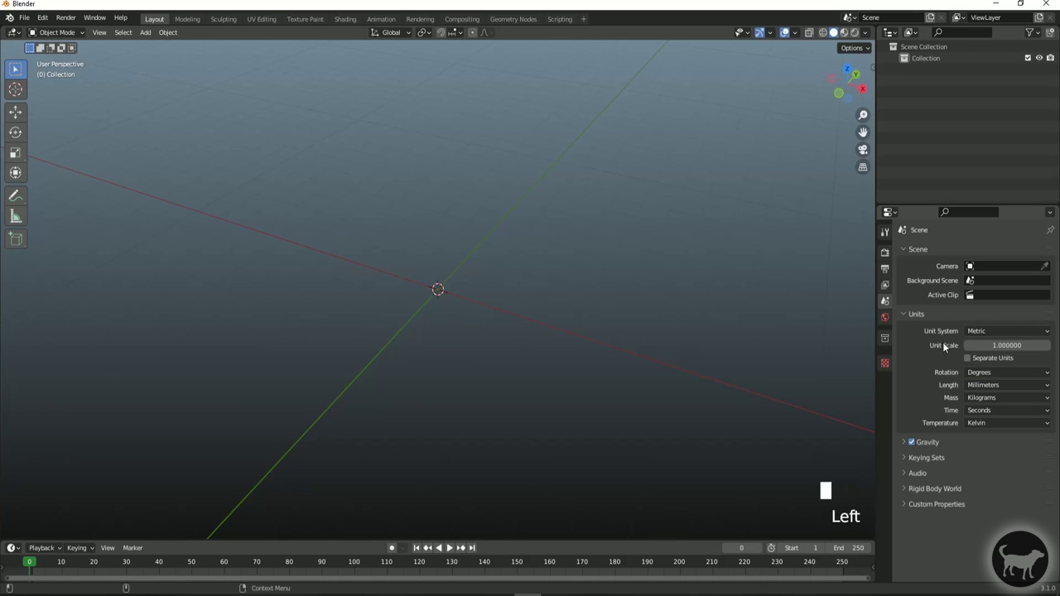
click(994, 347)
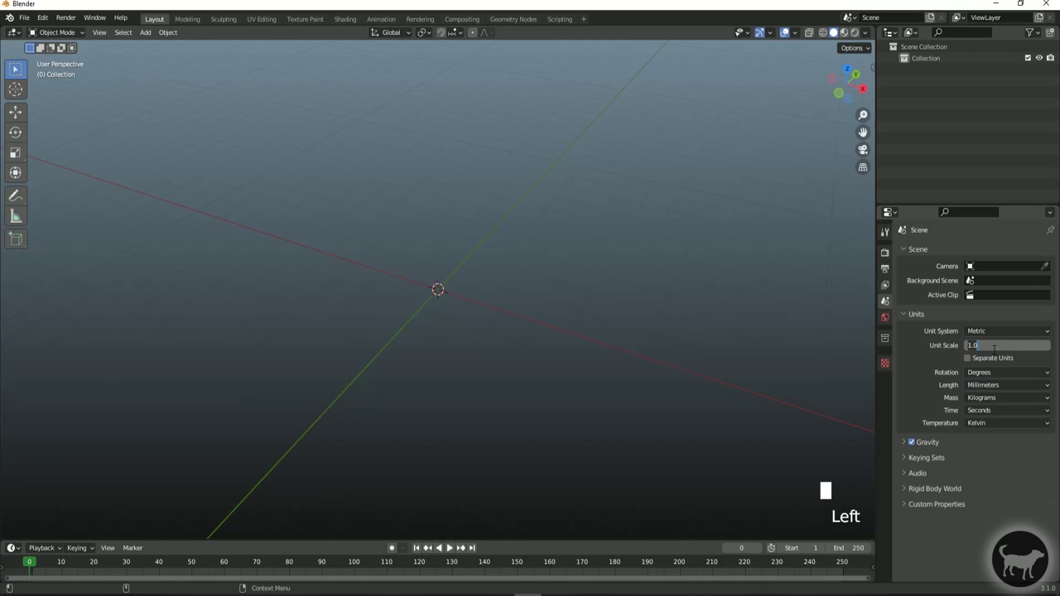
text(.001)
key(Return)
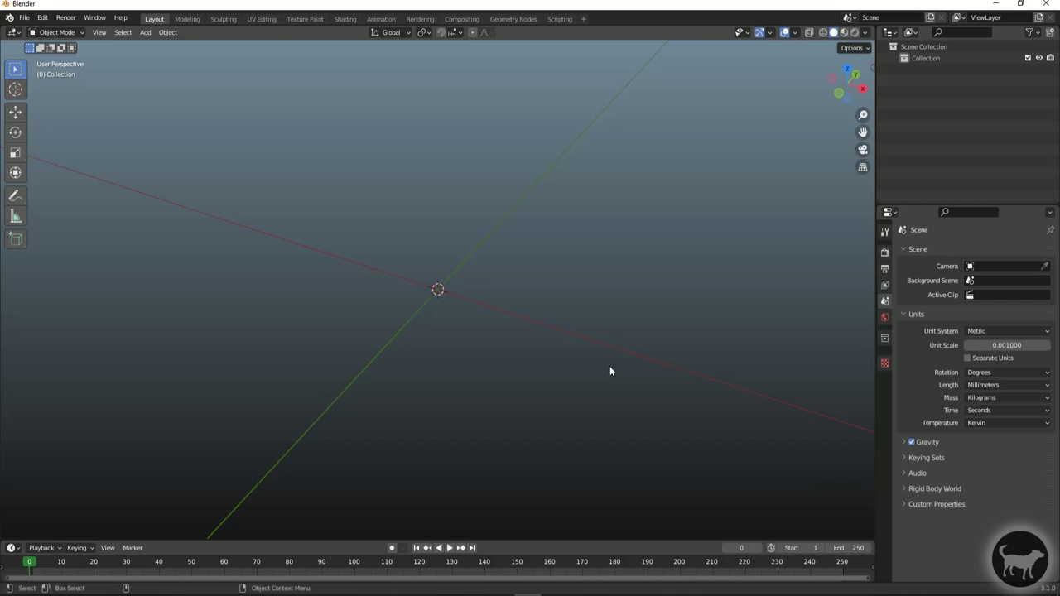
- Import MoldTemplate_Right.stl and MoldTemplate_Left.stl together from the Blender folder on the desktop
click(24, 18)
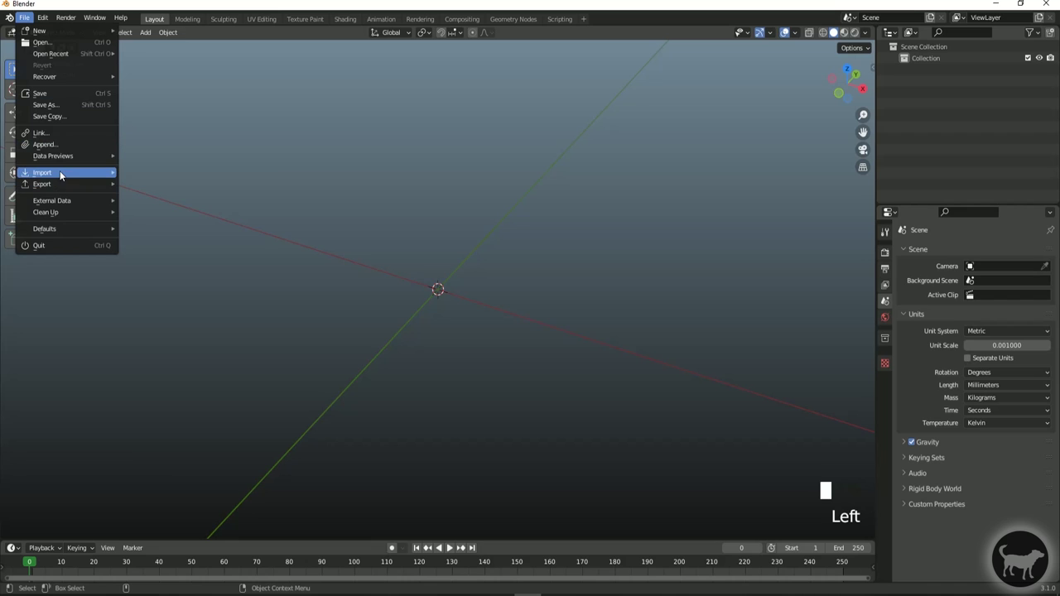
mouse_move(59, 172)
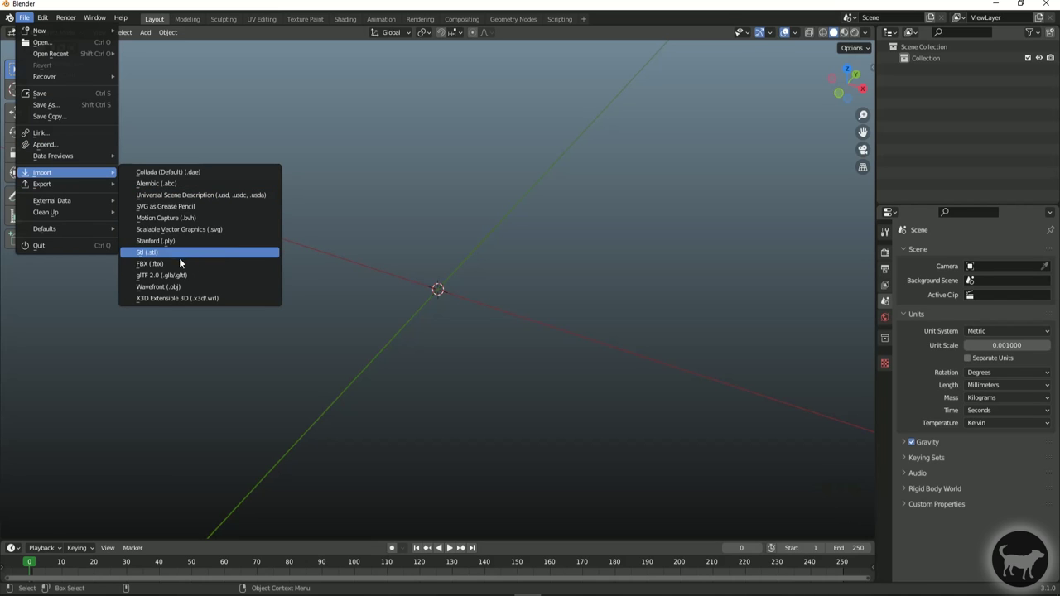
click(158, 252)
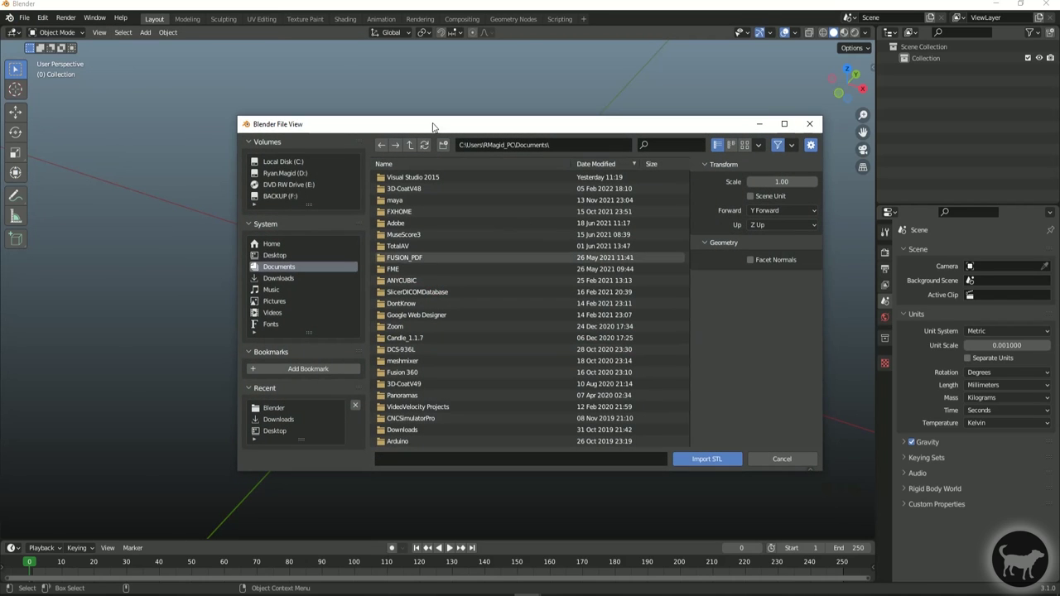
click(275, 255)
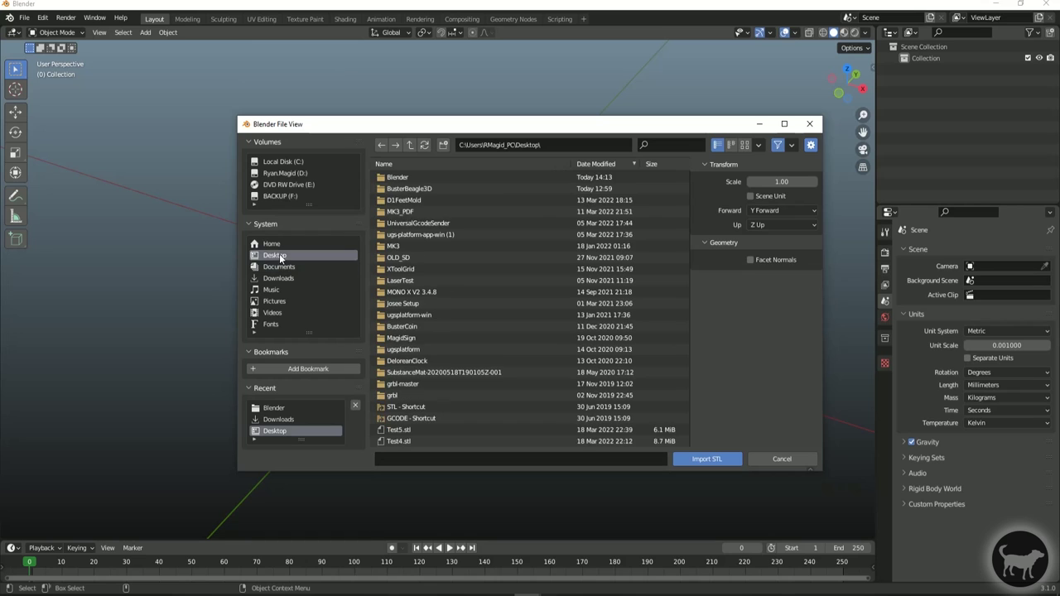
double_click(395, 179)
click(435, 225)
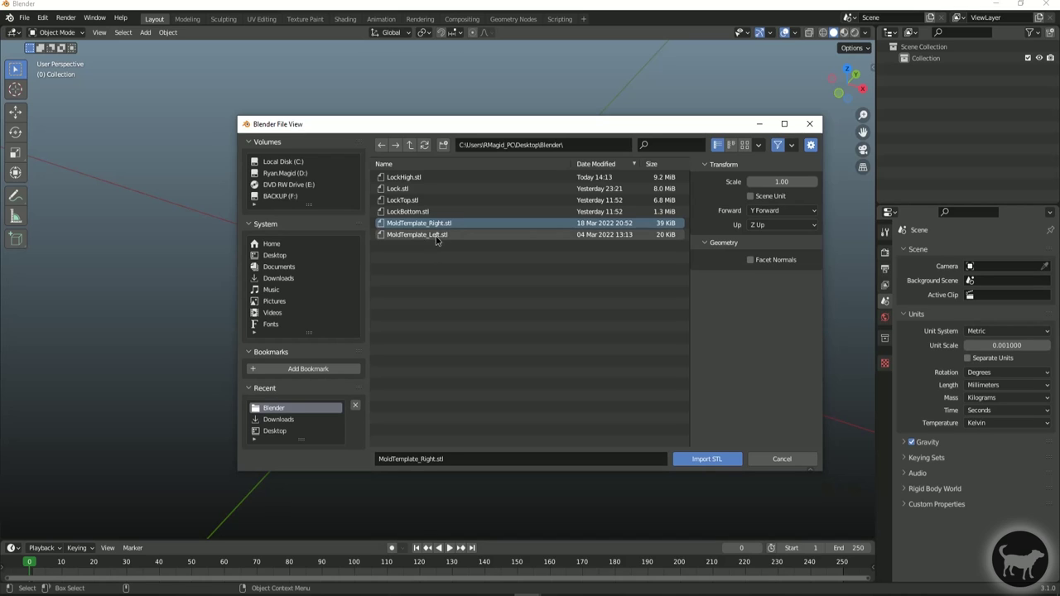
shift+click(436, 235)
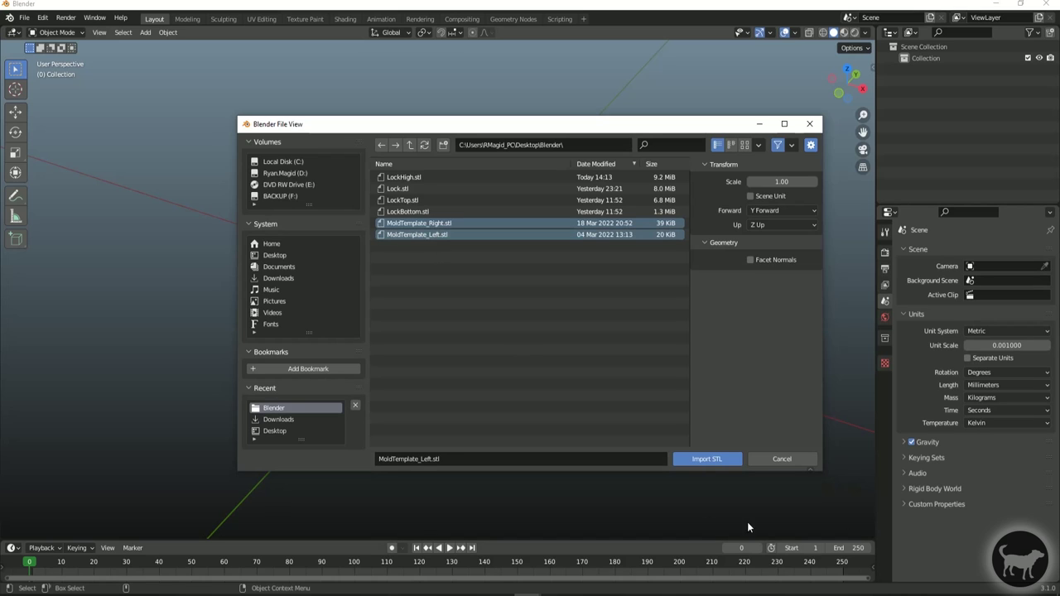
click(725, 461)
- Examine the two mold template halves, their parting line and round openings from several angles, temporarily hiding each half in turn
alt+drag(579, 182, 560, 158)
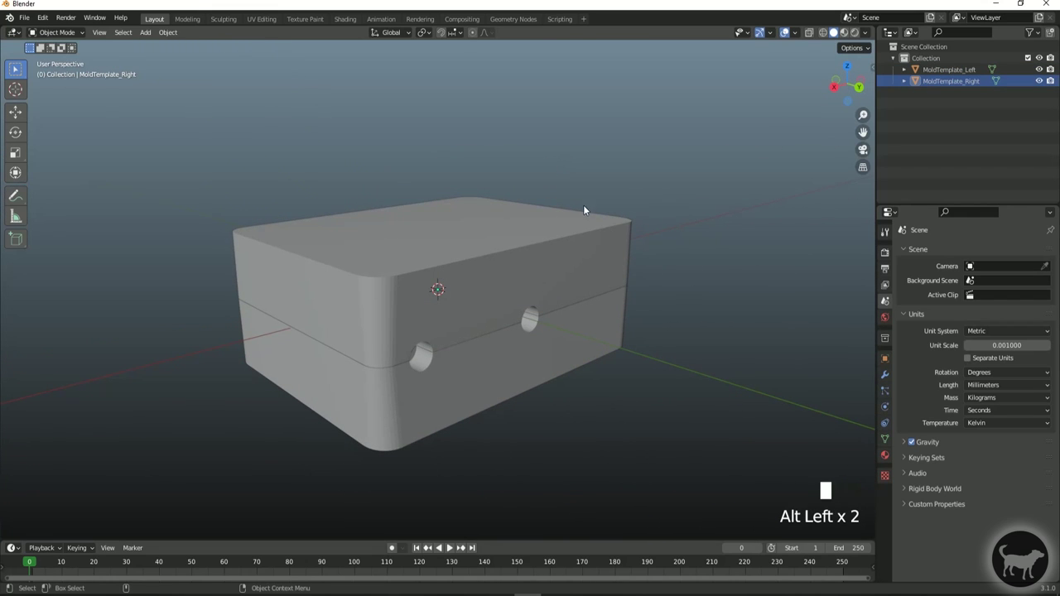
alt+drag(583, 204, 556, 191)
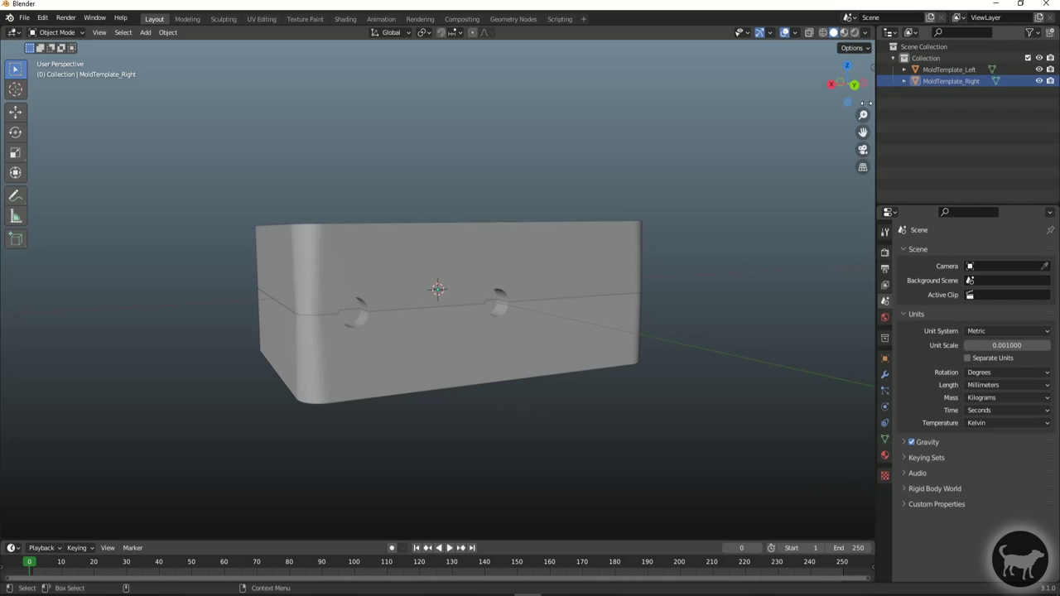
click(1038, 69)
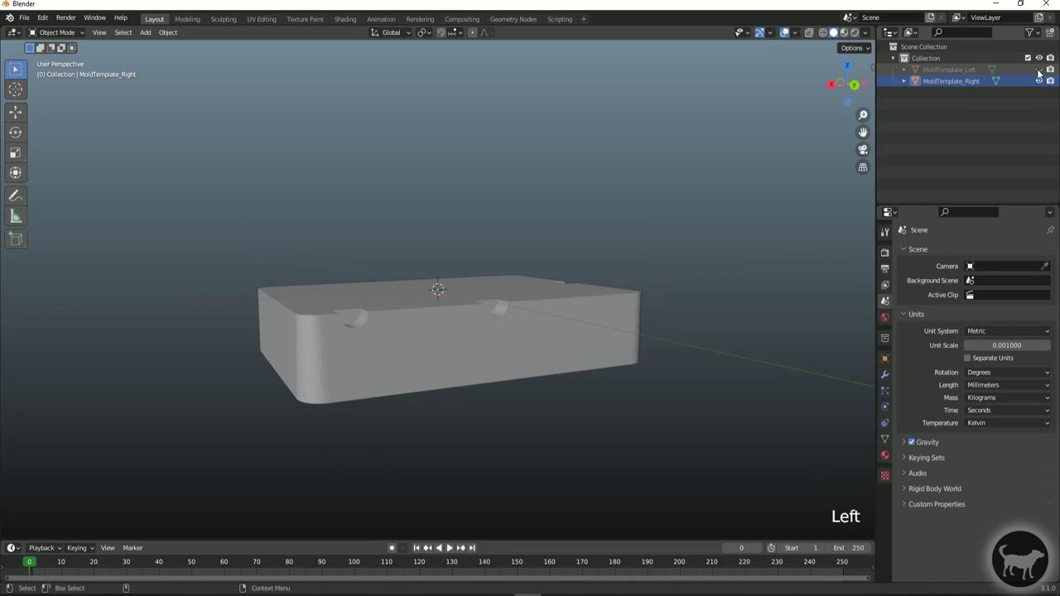
alt+drag(605, 162, 614, 195)
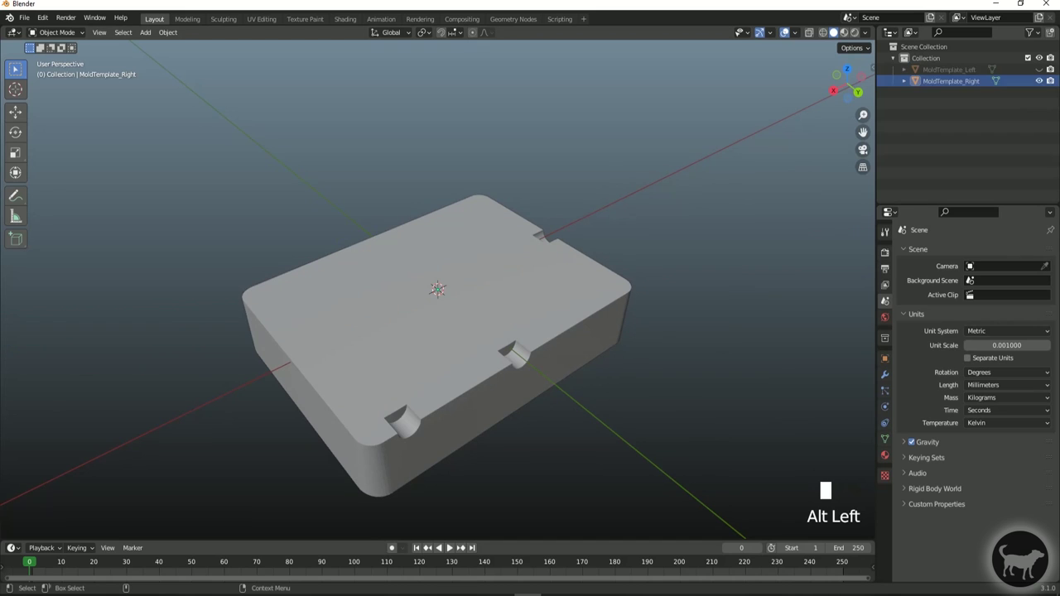
click(1038, 70)
click(1039, 81)
click(1040, 81)
alt+drag(828, 125, 688, 83)
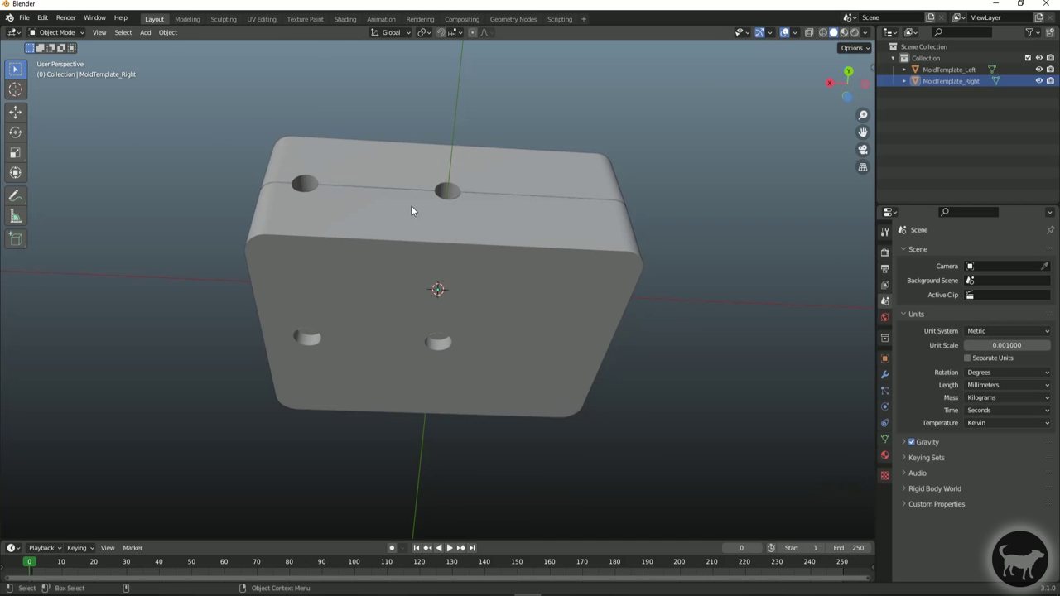
alt+drag(490, 225, 397, 247)
alt+drag(452, 273, 281, 153)
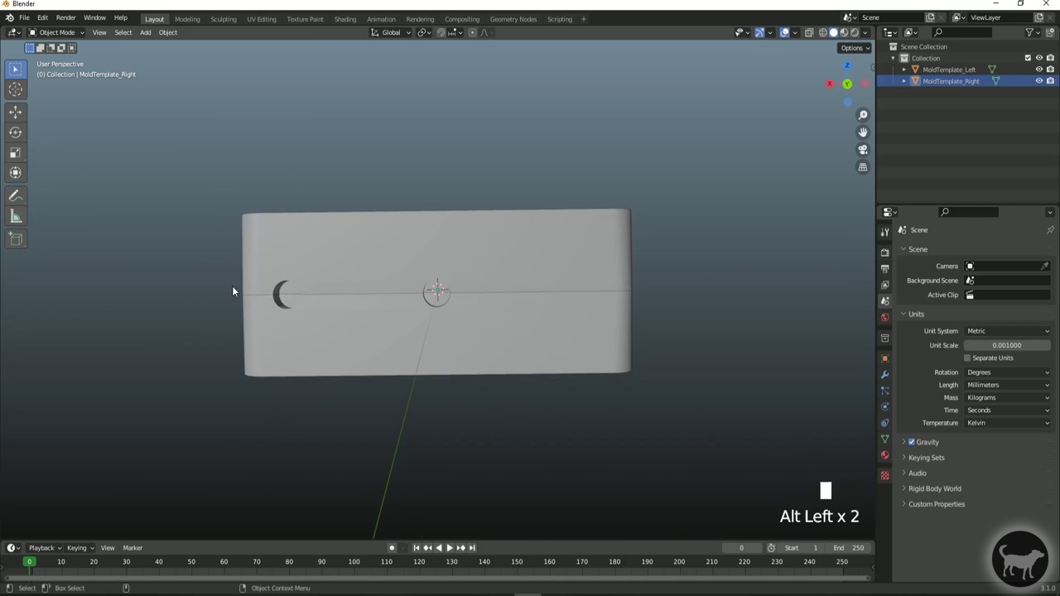
alt+drag(246, 293, 270, 221)
alt+drag(445, 190, 424, 269)
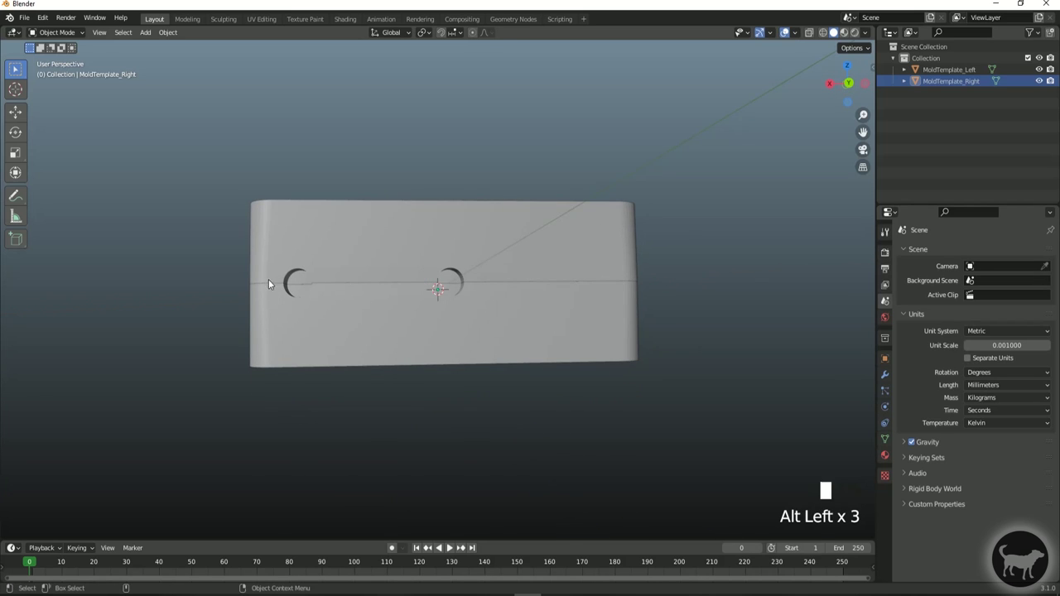
mouse_move(671, 310)
alt+mouse_down()
mouse_move(621, 289)
mouse_move(656, 303)
alt+mouse_up()
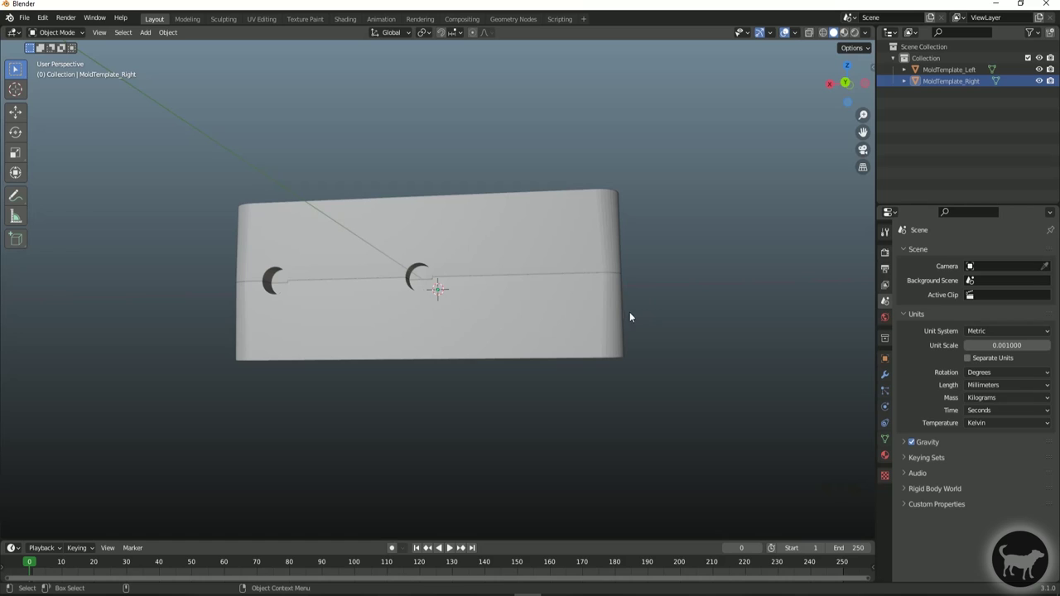
- Import LockHigh.stl from the Blender folder into the scene with the mold halves
click(24, 18)
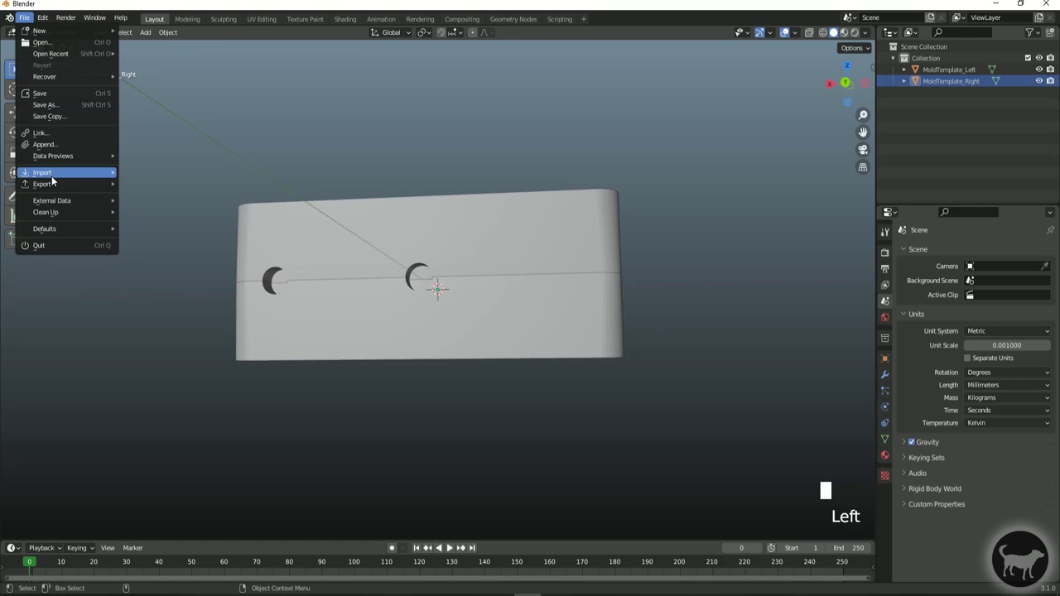
mouse_move(51, 173)
click(174, 252)
click(411, 177)
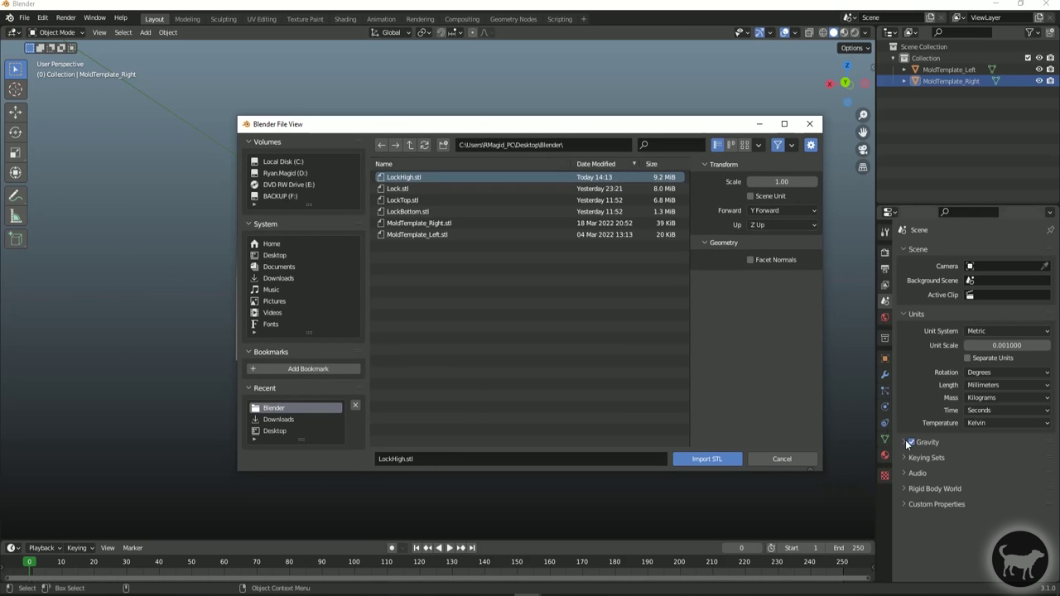
click(715, 459)
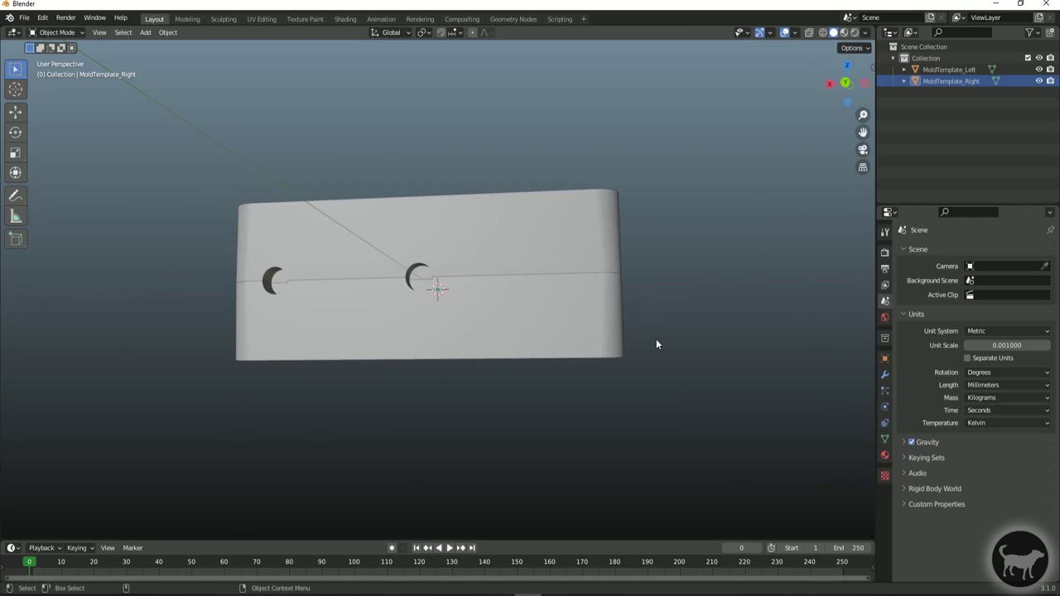
- Hide the MoldTemplate_Left half to expose the lock dial standing in the other mold half
alt+drag(712, 251, 708, 274)
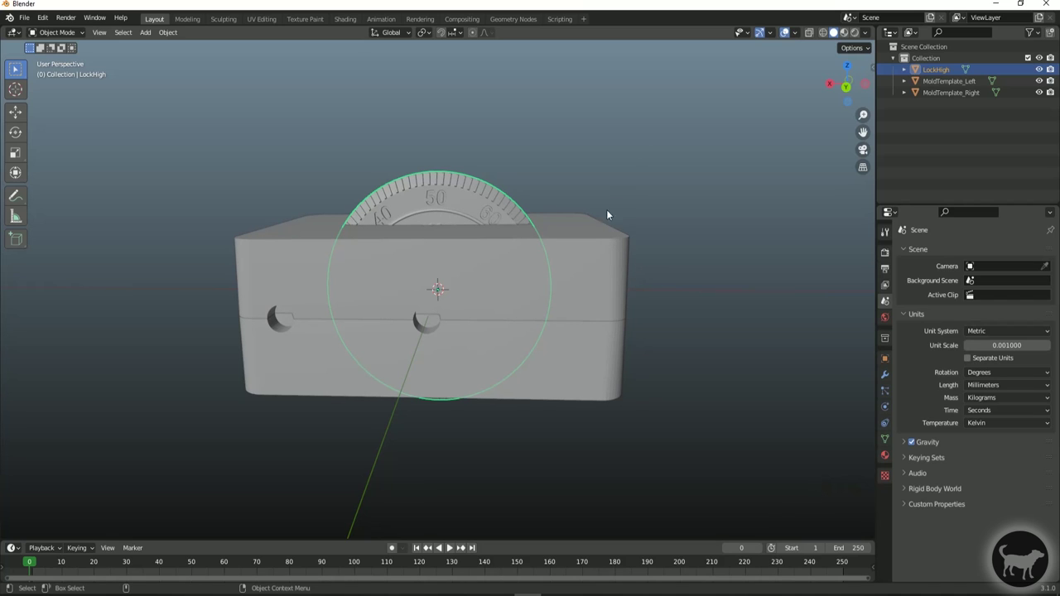
alt+drag(701, 226, 580, 249)
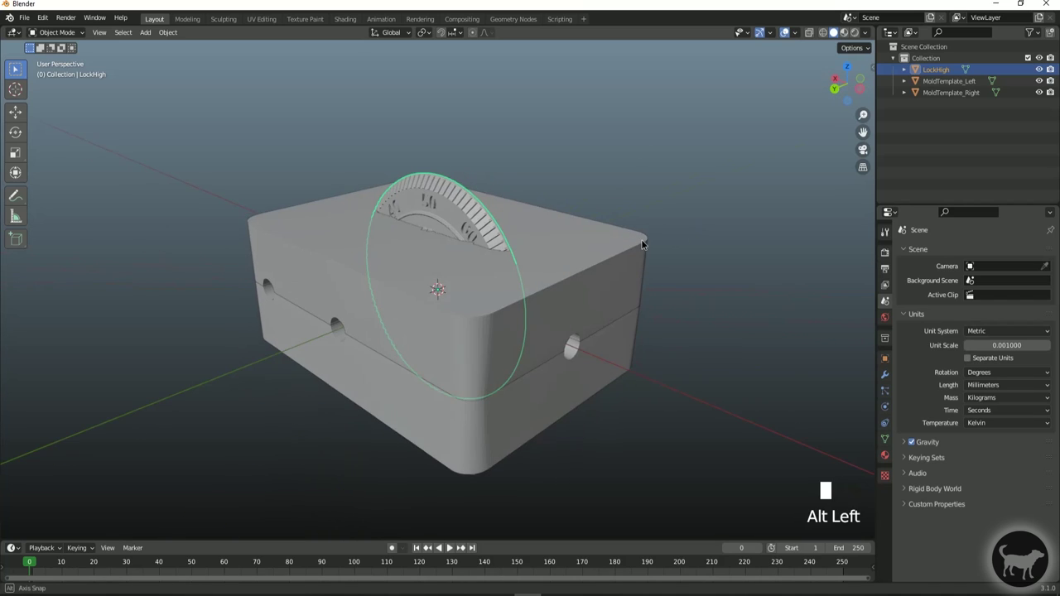
click(1040, 81)
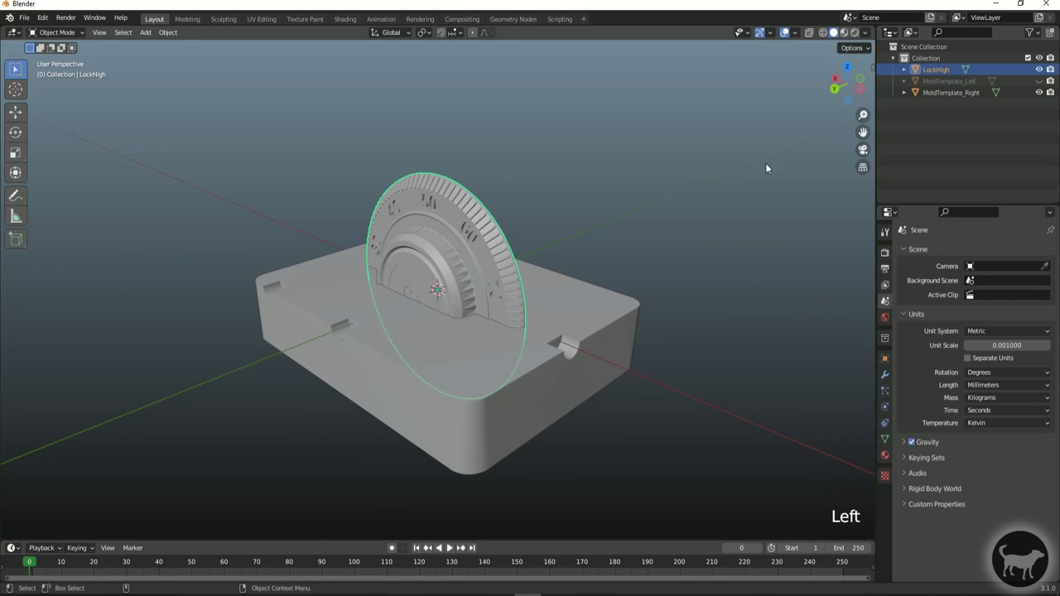
alt+drag(649, 223, 751, 175)
alt+drag(869, 184, 151, 205)
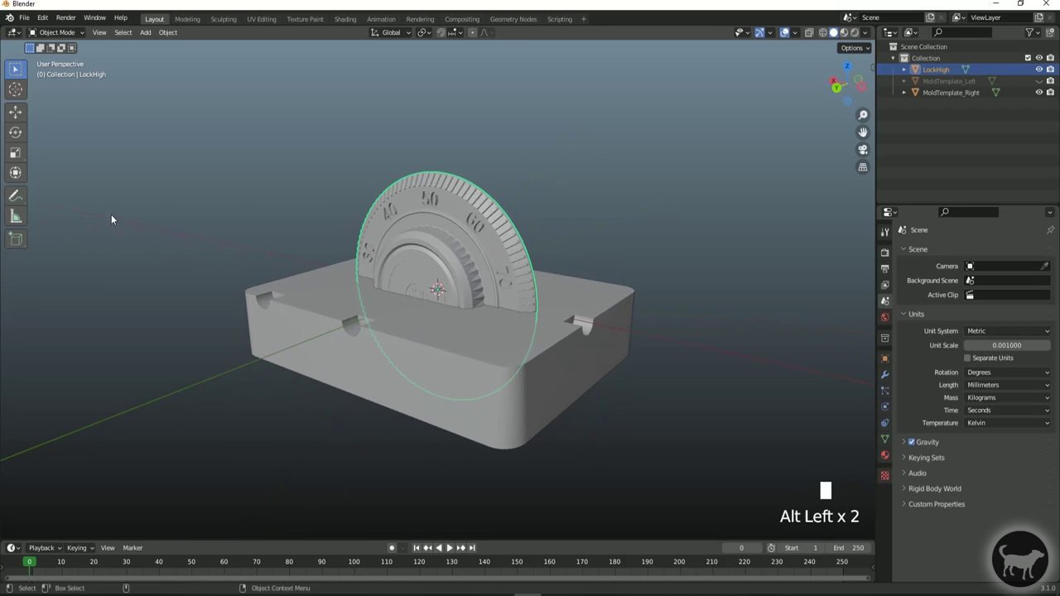
- Rotate the LockHigh dial -90° about the global X axis so it lies flat in the mold half
click(16, 133)
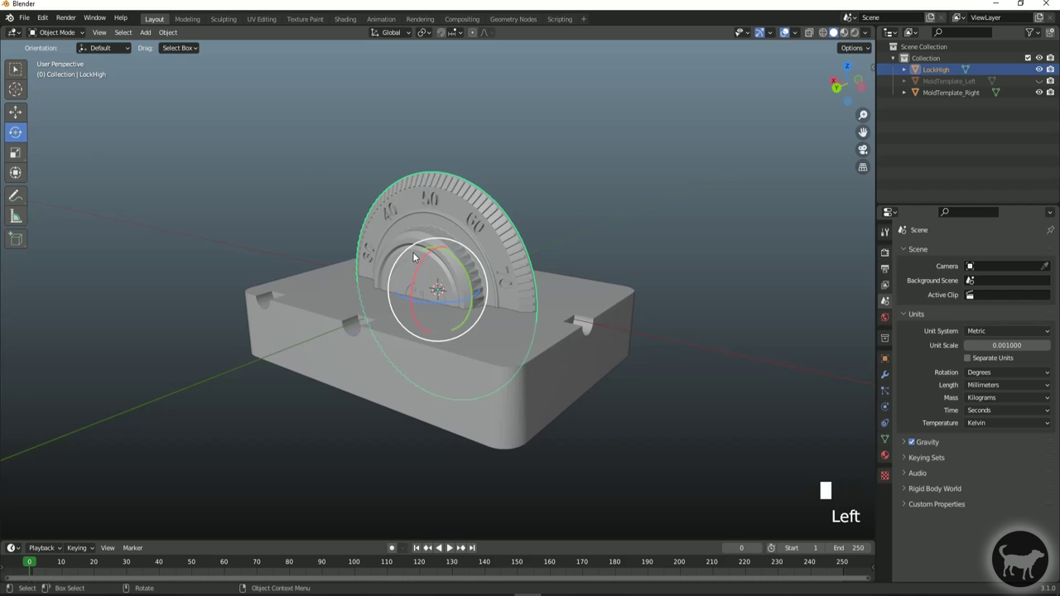
drag(427, 265, 397, 303)
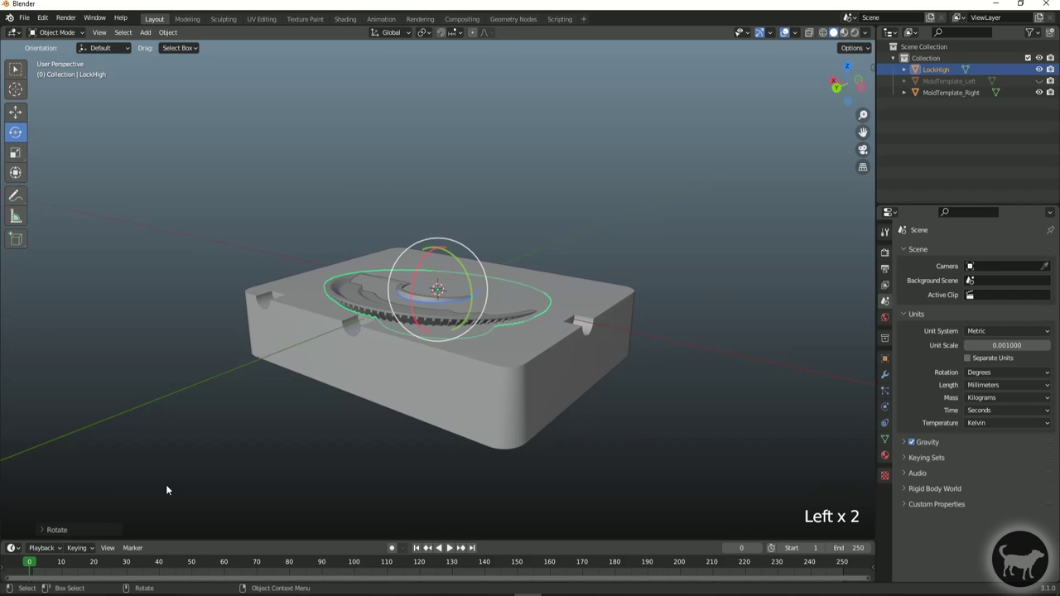
click(47, 531)
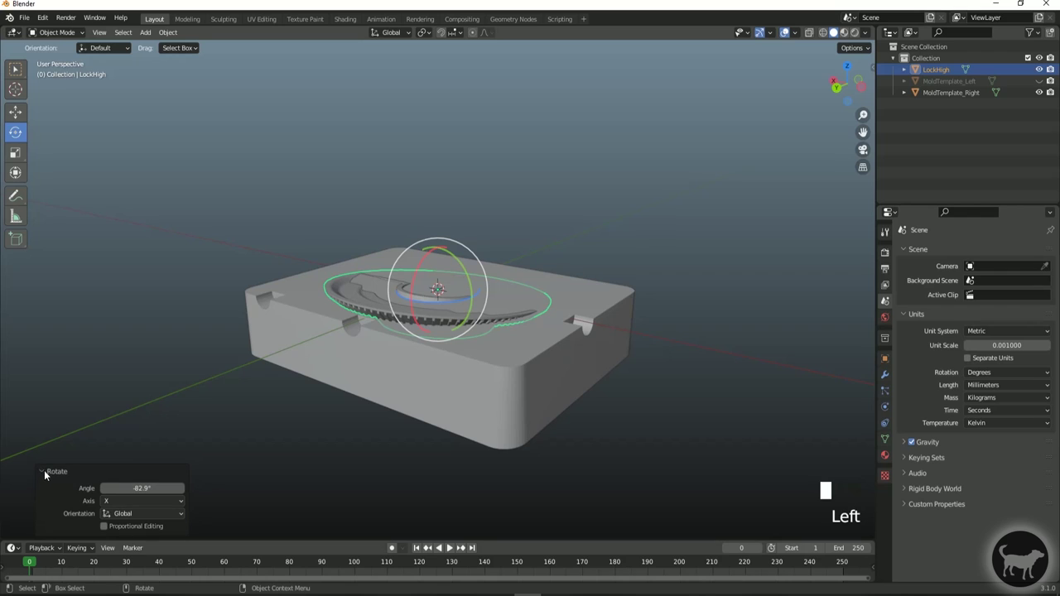
click(143, 488)
text(-90)
key(Return)
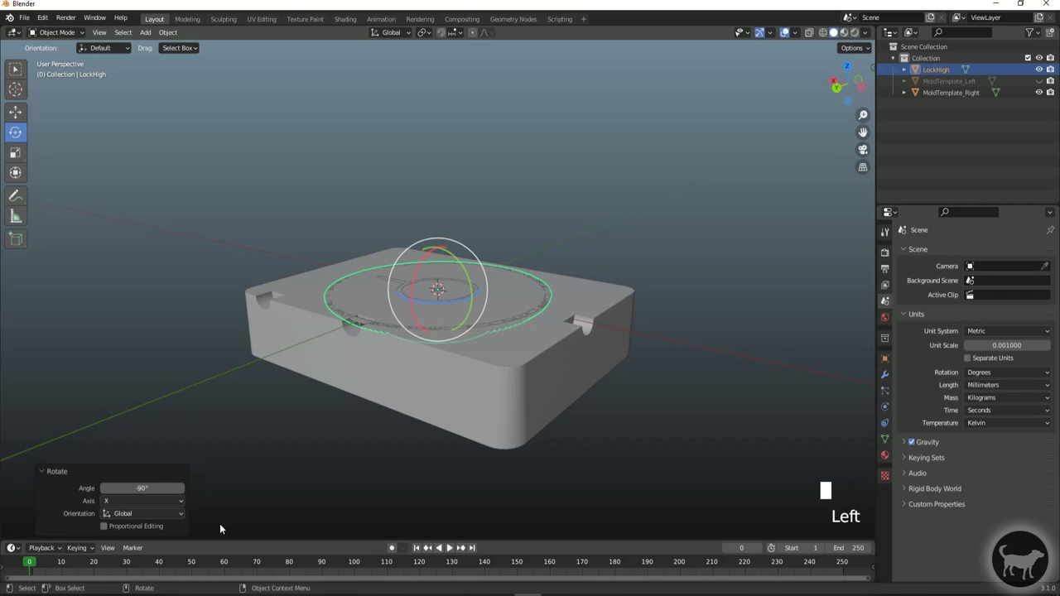
scroll(394, 336, up, 4)
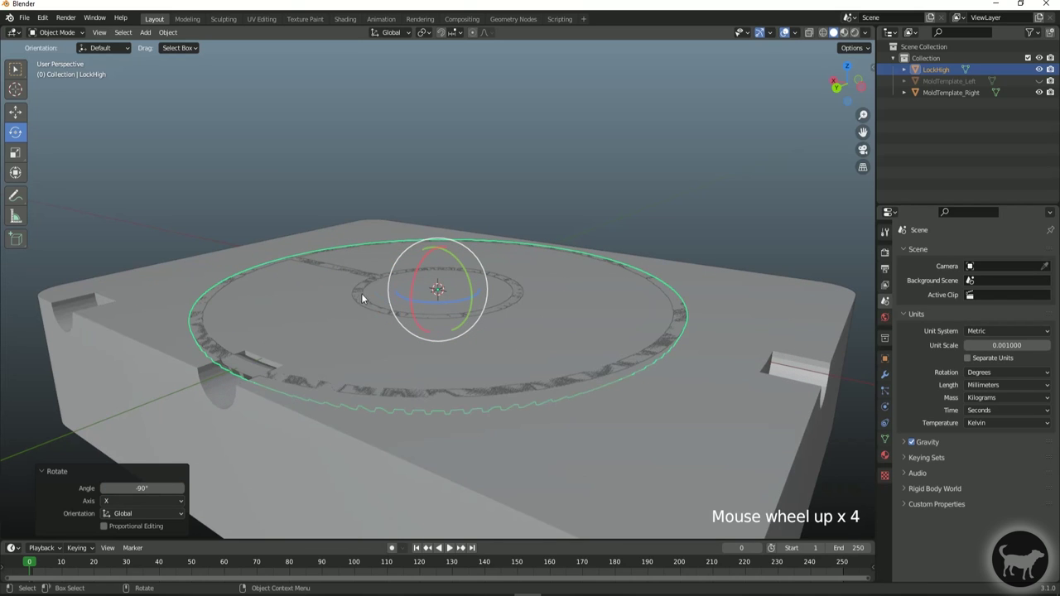
- Rotate the LockHigh dial 90° about the global Z axis so its radial bar points to the mold's middle opening
mouse_move(271, 341)
alt+mouse_down()
mouse_move(273, 331)
mouse_move(254, 351)
alt+mouse_up()
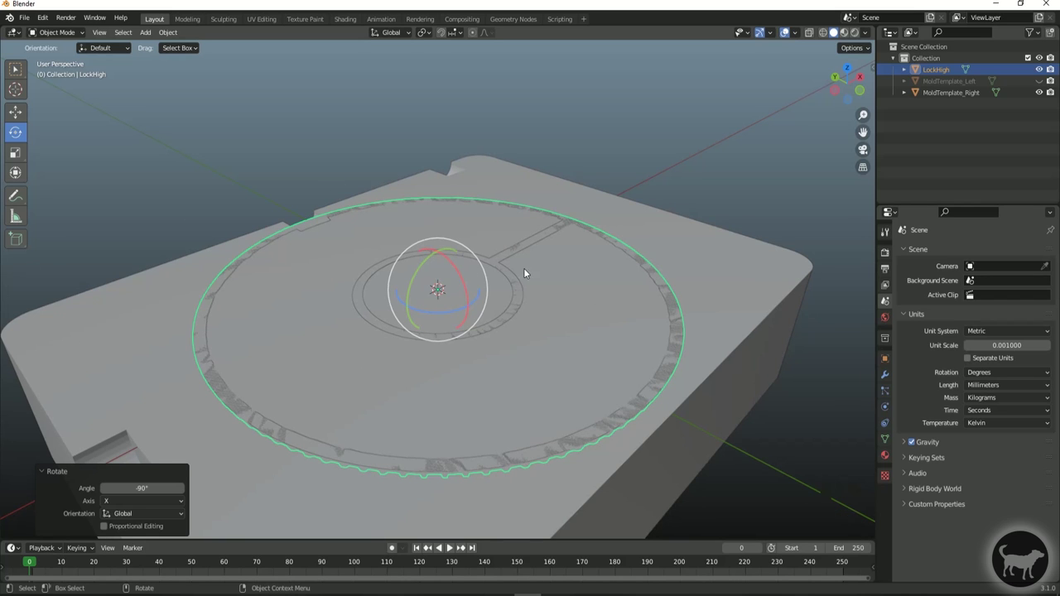
alt+drag(549, 343, 565, 374)
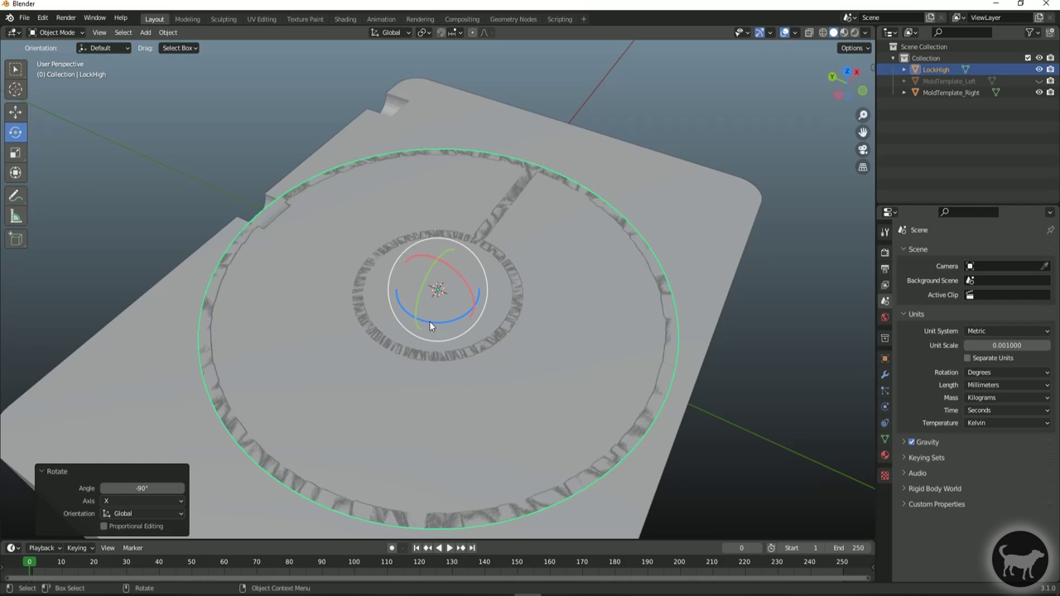
drag(429, 323, 539, 304)
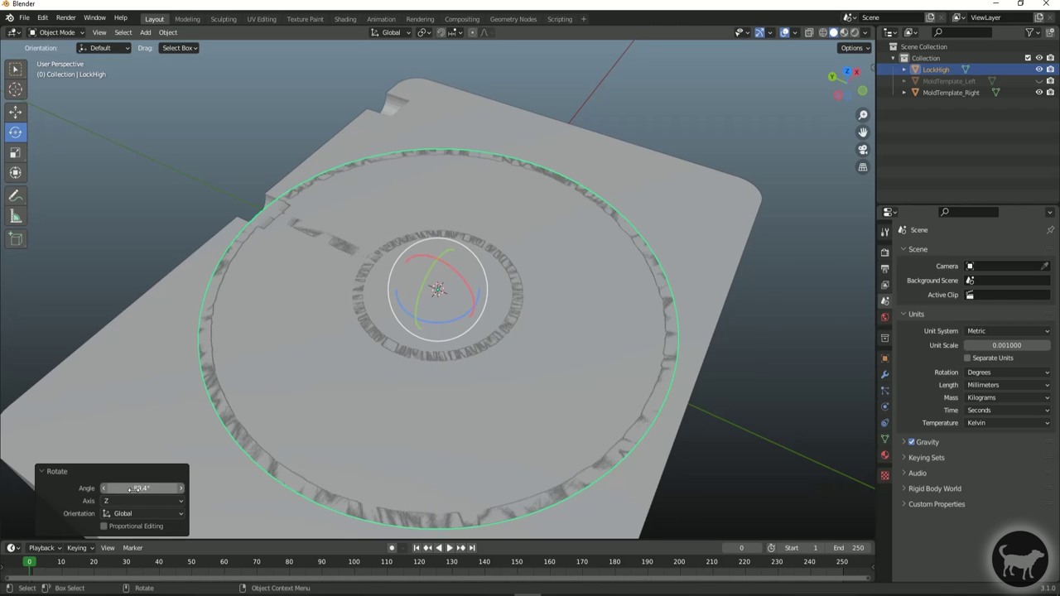
click(171, 493)
text(90)
key(Return)
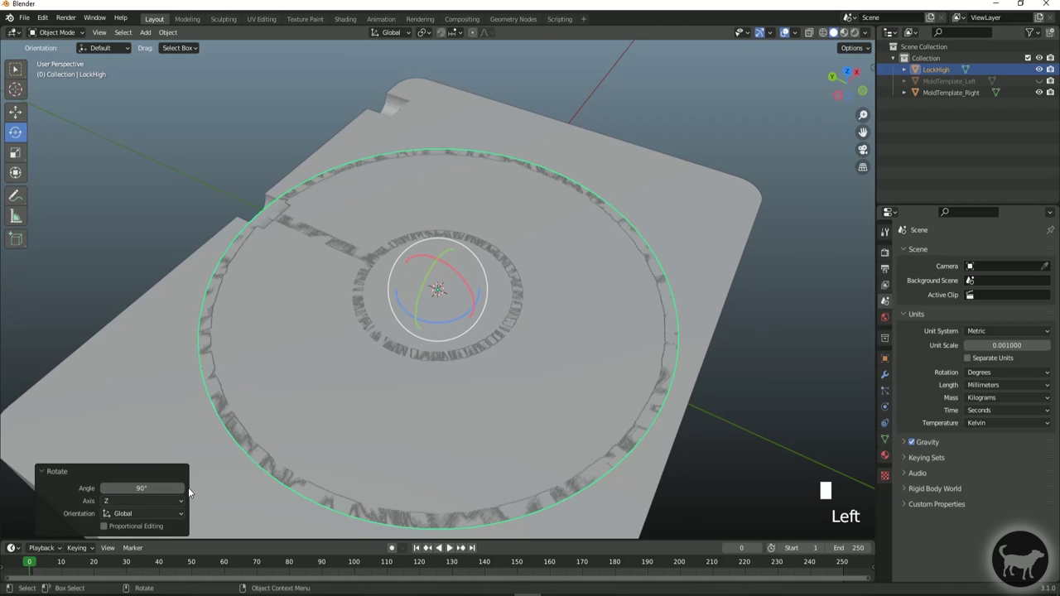
- Check the rotated dial in the mold half, and hide MoldTemplate_Right to examine the dial on its own
scroll(535, 284, down, 3)
alt+drag(535, 284, 654, 277)
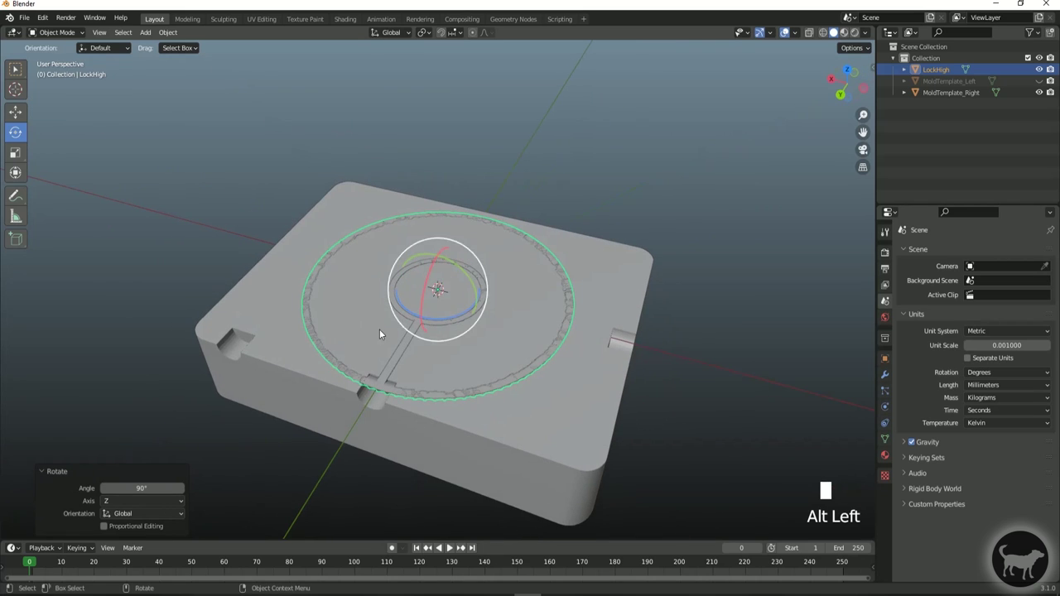
alt+drag(493, 384, 497, 331)
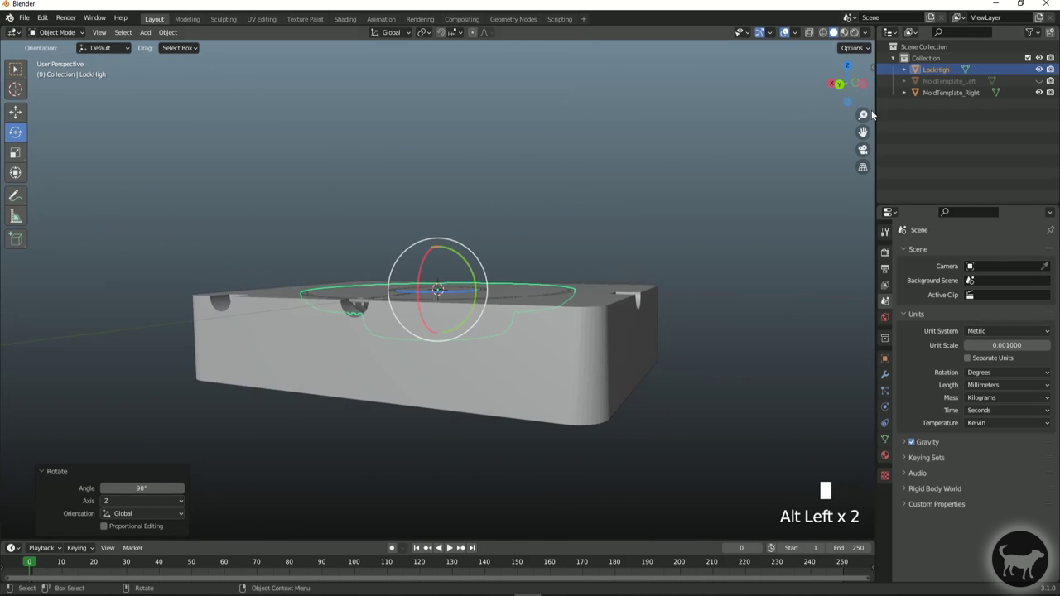
click(1039, 92)
alt+drag(572, 348, 568, 272)
scroll(470, 297, up, 3)
alt+drag(470, 297, 530, 356)
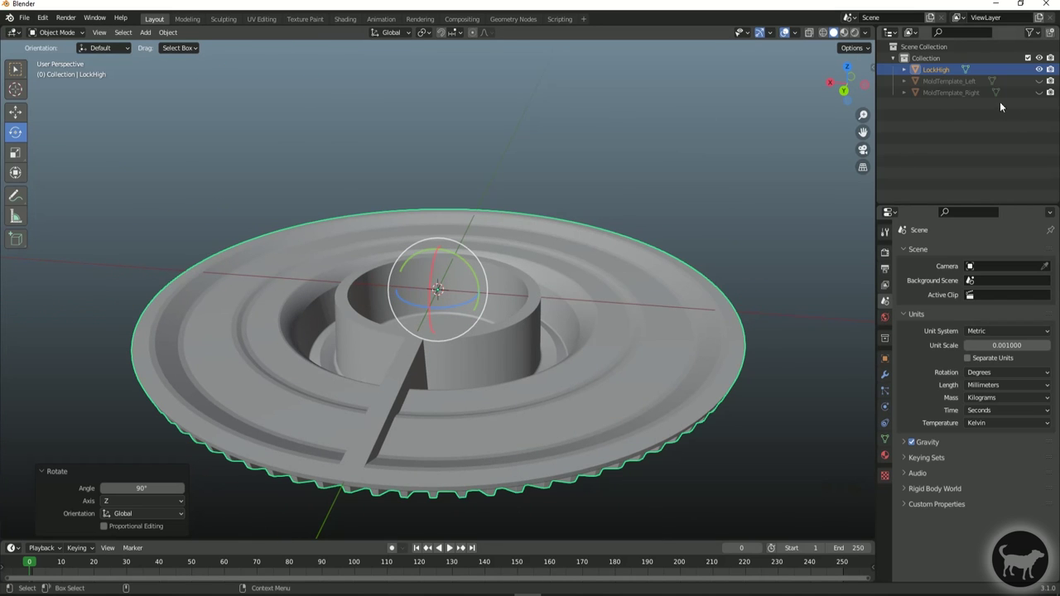
- Show both mold halves to check the closed mold, and hide MoldTemplate_Left again to expose the parting face
click(1040, 92)
click(1039, 81)
scroll(469, 237, down, 3)
alt+drag(469, 237, 500, 151)
click(502, 149)
click(1040, 80)
mouse_move(604, 195)
alt+mouse_down()
mouse_move(691, 137)
mouse_move(648, 194)
mouse_move(617, 194)
alt+mouse_up()
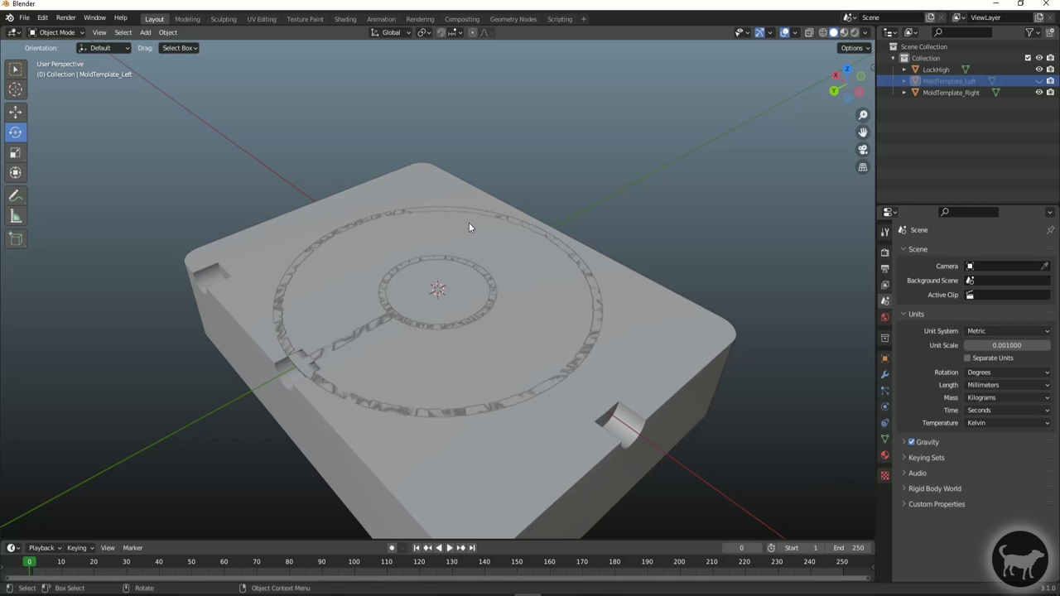
- Examine the dial's numbered face with MoldTemplate_Right hidden, and show that mold half again
click(1039, 92)
alt+drag(737, 251, 656, 246)
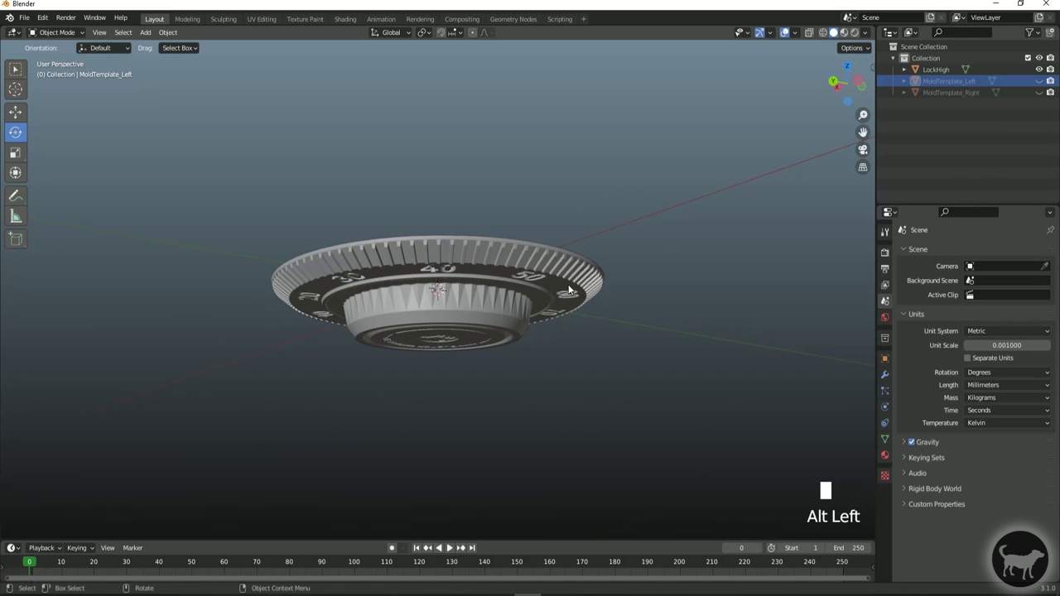
alt+drag(483, 233, 386, 193)
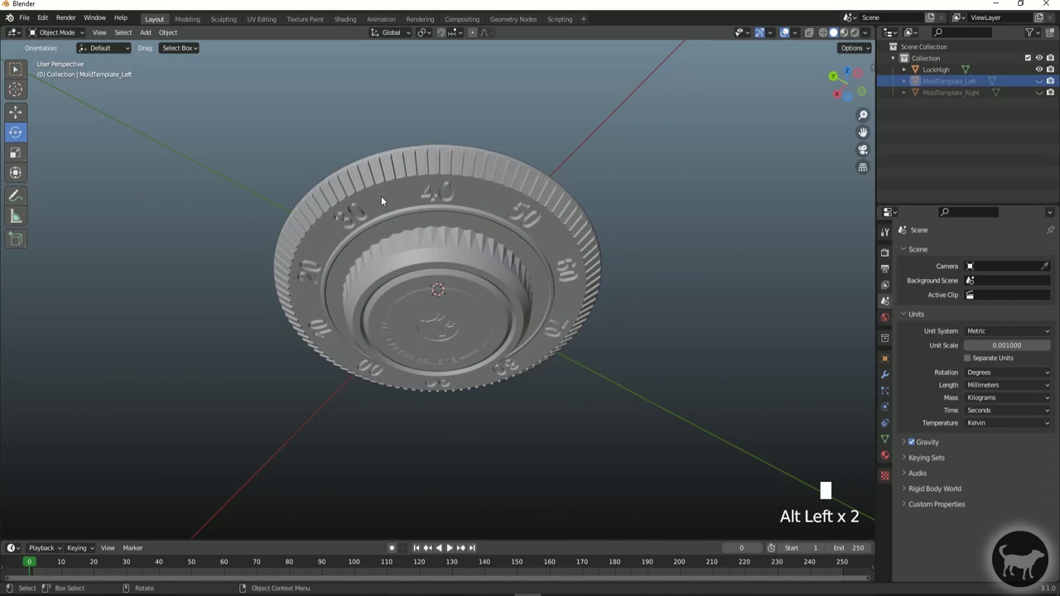
click(1039, 92)
alt+drag(736, 192, 282, 281)
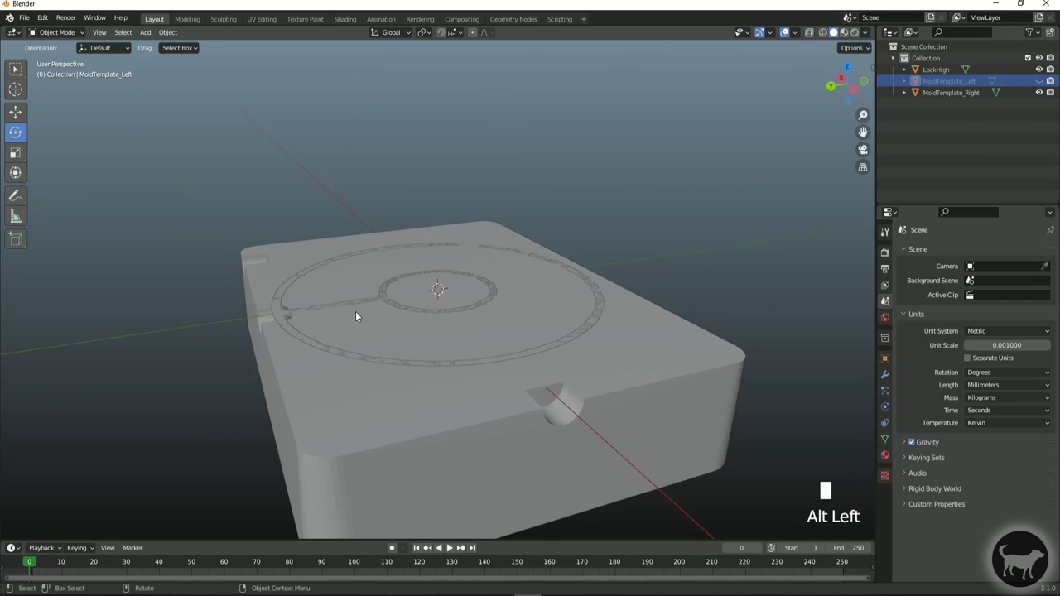
- Hide MoldTemplate_Right and inspect the dial's recessed back with its hub and radial bar
click(1039, 92)
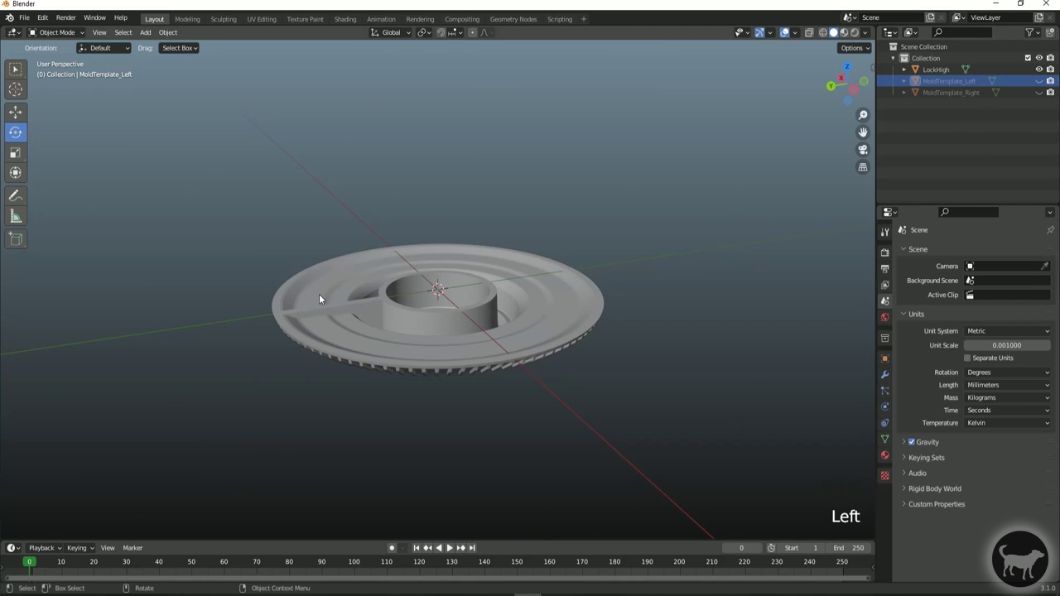
alt+drag(342, 331, 366, 357)
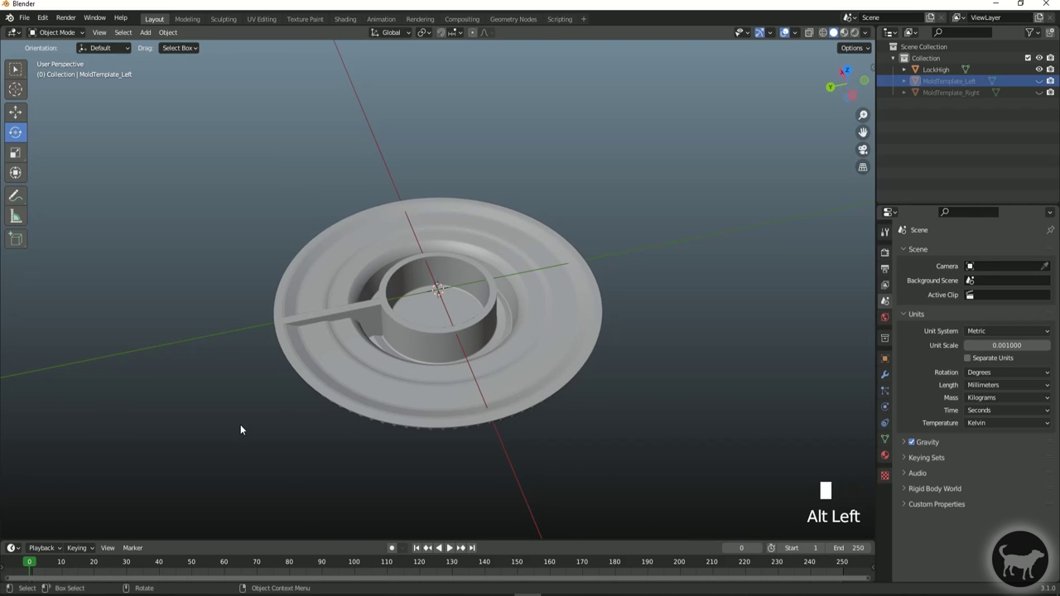
alt+drag(616, 411, 641, 374)
scroll(489, 318, up, 2)
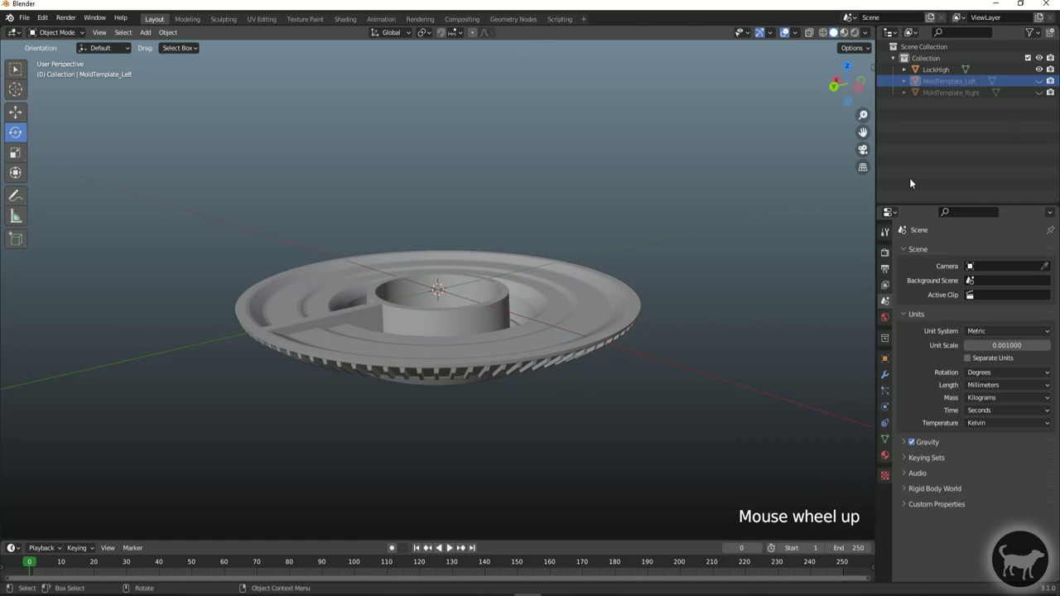
- Show MoldTemplate_Left to examine how the dial sits against its parting face, and hide that half again
click(1039, 81)
alt+drag(496, 302, 523, 264)
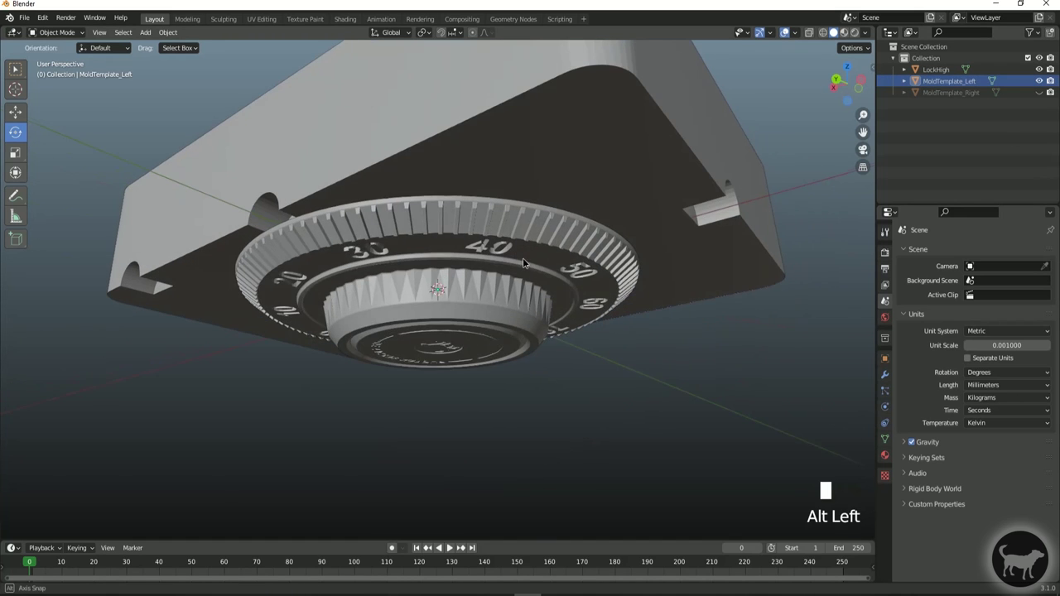
alt+drag(293, 238, 466, 316)
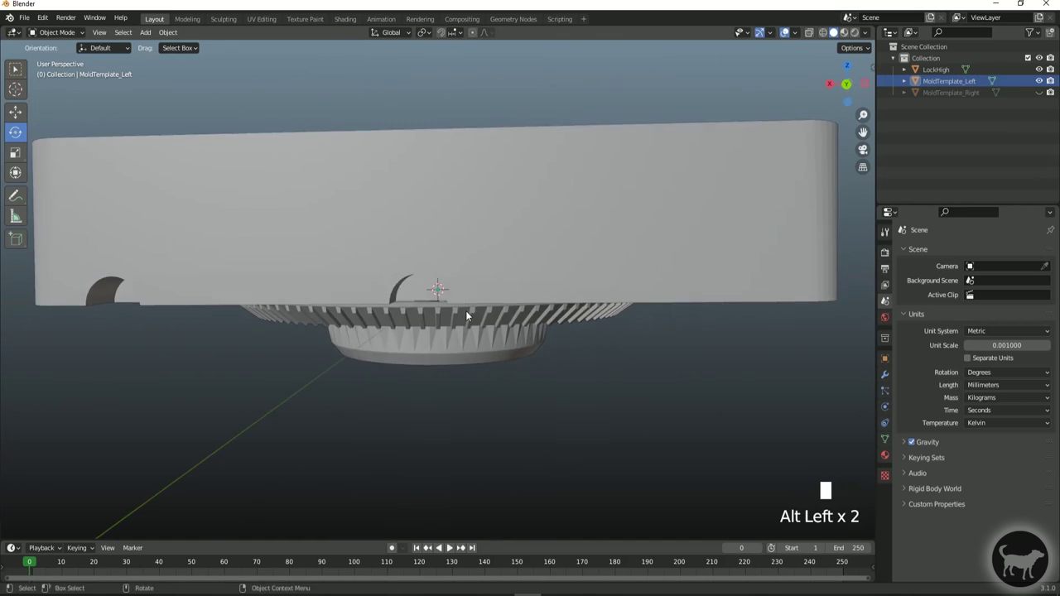
click(1039, 82)
alt+drag(665, 280, 509, 368)
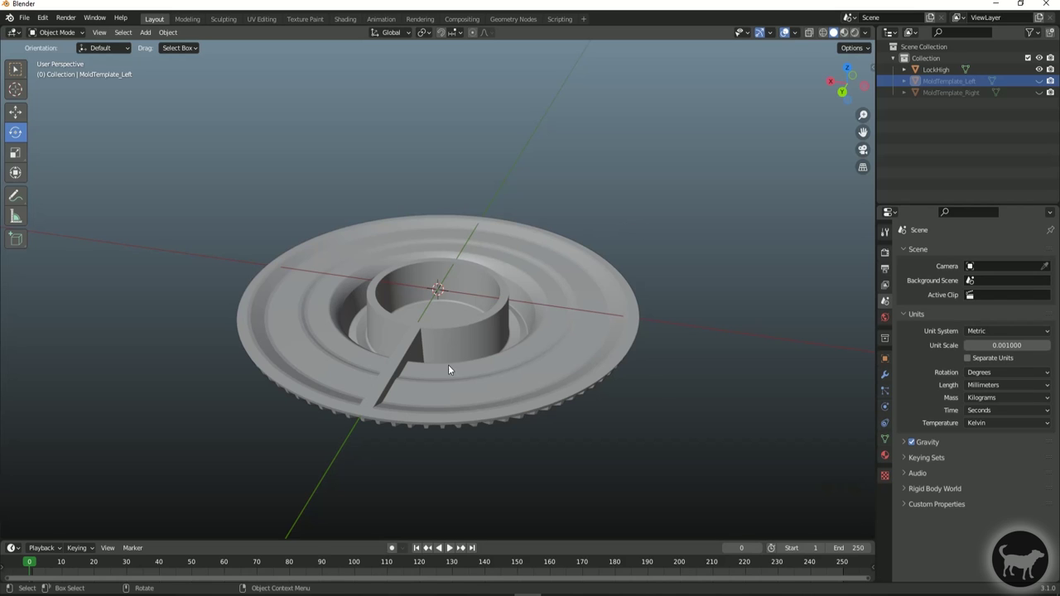
- Select the LockHigh dial and inspect its numbered front and hollow back
click(456, 322)
alt+drag(455, 322, 616, 361)
alt+drag(562, 341, 588, 369)
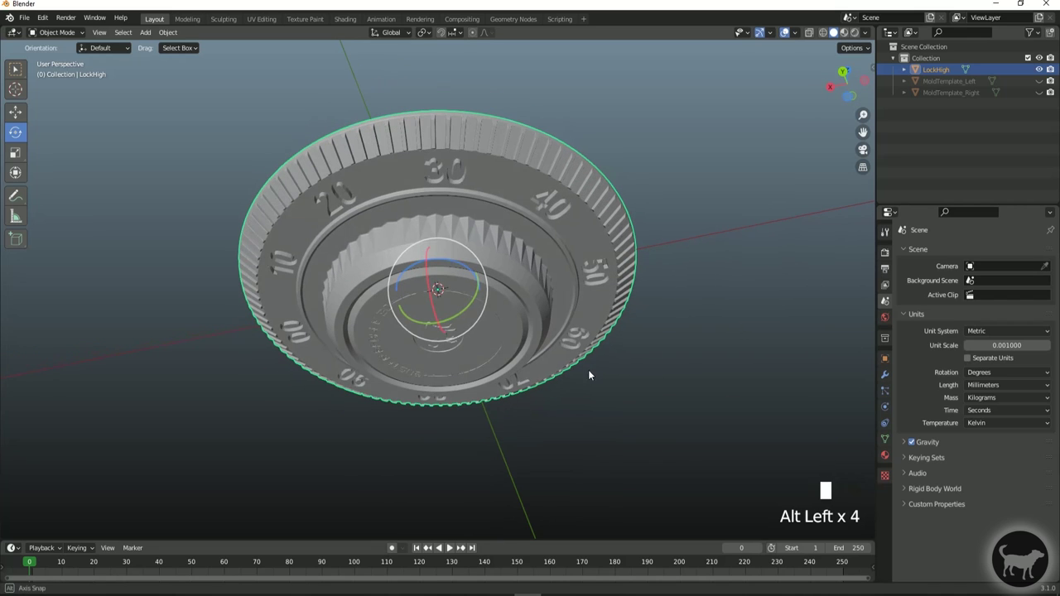
alt+drag(460, 250, 395, 225)
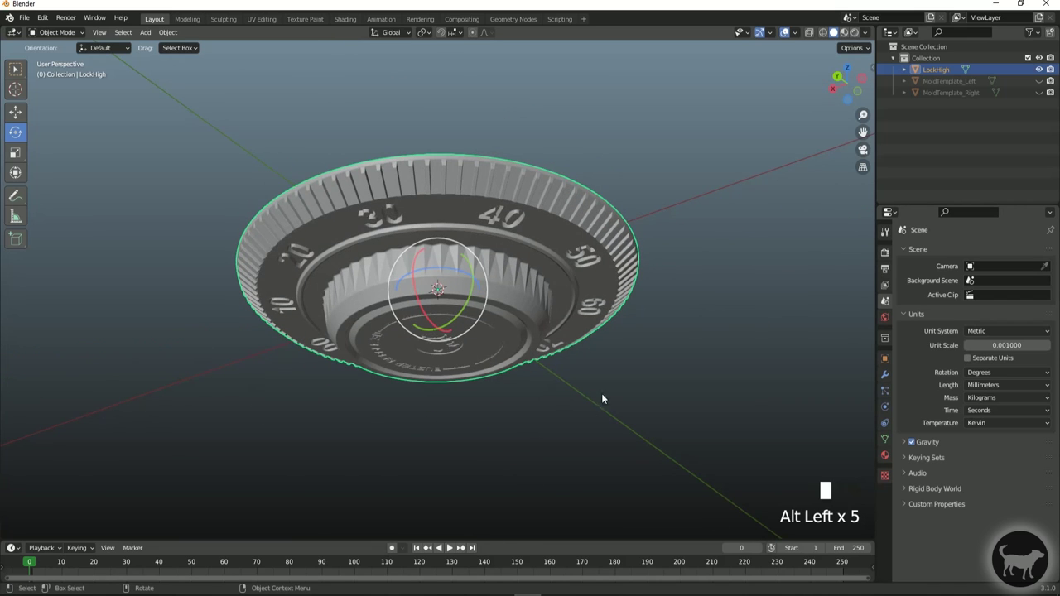
alt+drag(370, 441, 330, 347)
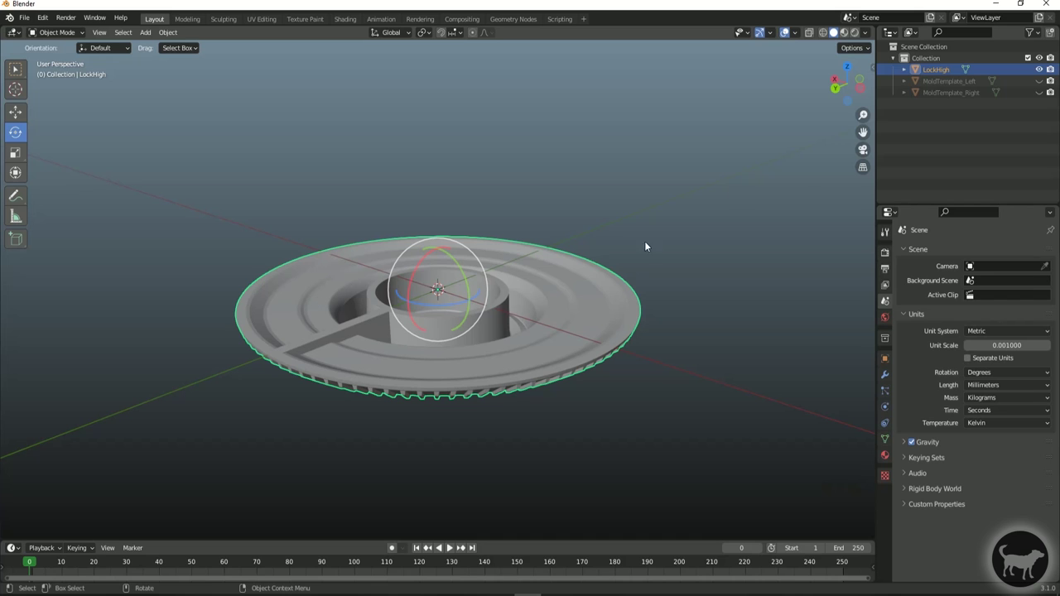
- Examine the dial's side profile, ribbed rim and raised centre knob from the side and from below
alt+drag(684, 294, 807, 272)
scroll(608, 289, up, 2)
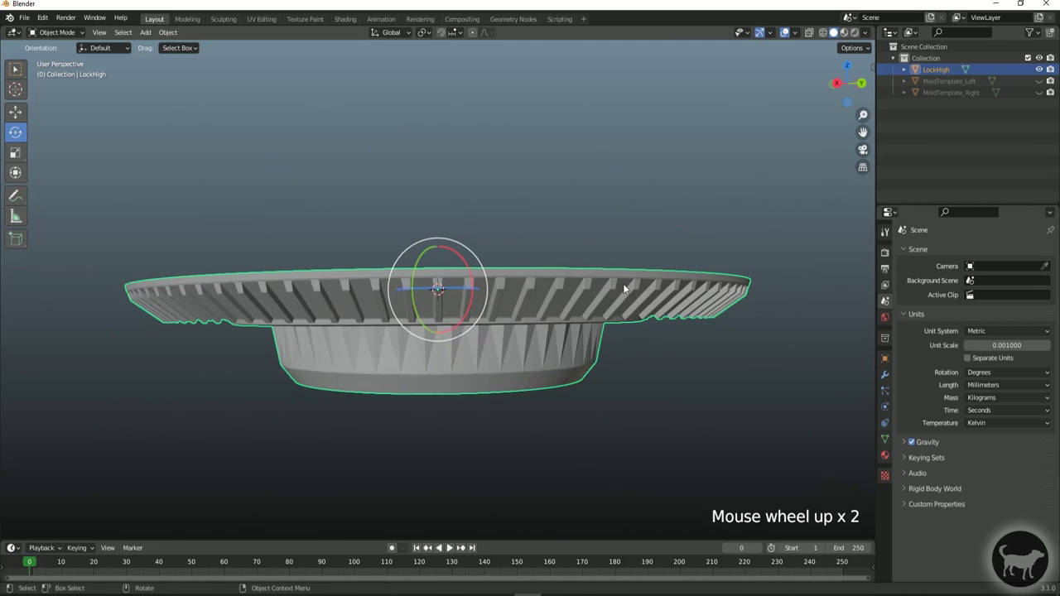
alt+drag(608, 284, 610, 239)
alt+drag(591, 284, 596, 265)
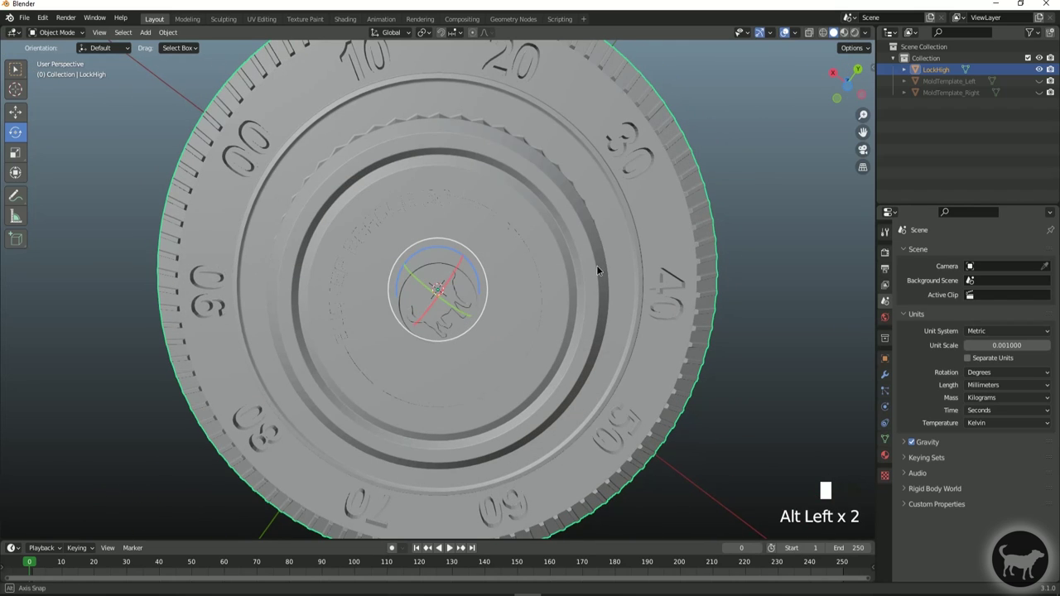
click(529, 195)
click(445, 210)
alt+drag(444, 210, 456, 254)
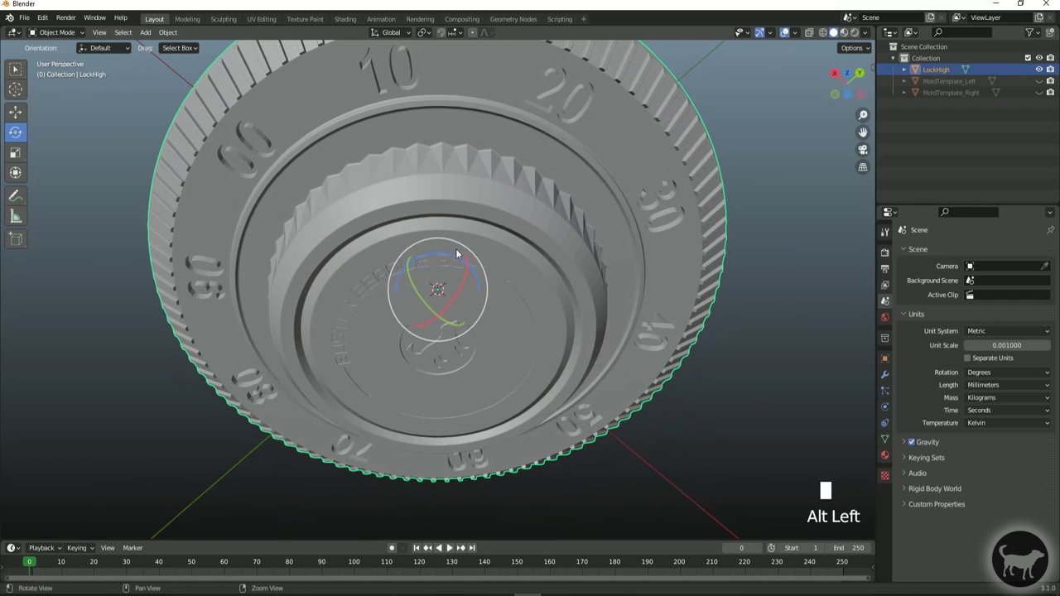
- Enter Edit Mode on the LockHigh dial and inspect its mesh around the lettering, knob and ribbed rim
click(80, 35)
click(64, 60)
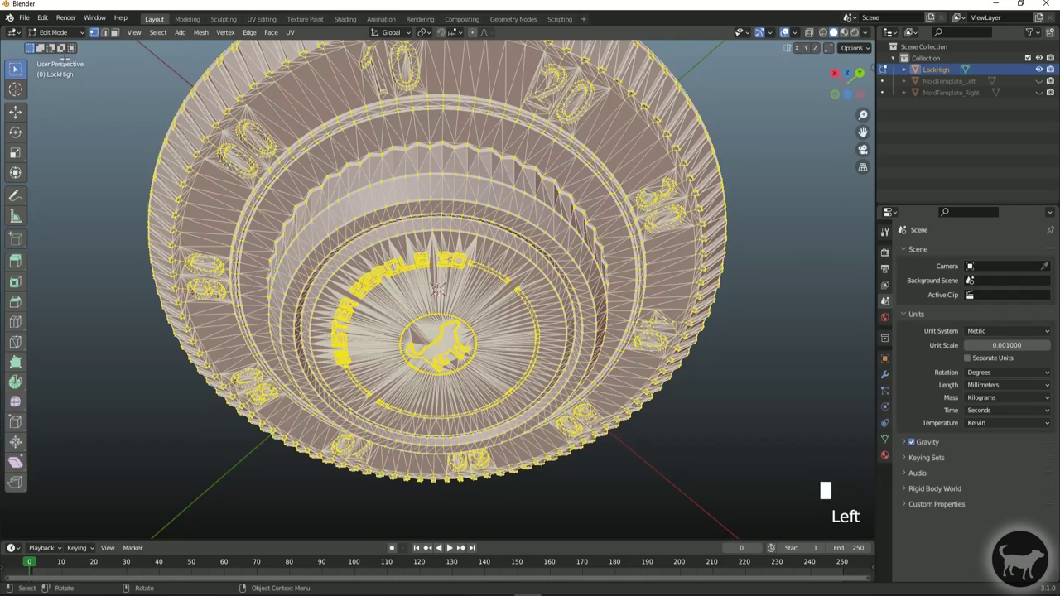
alt+drag(735, 293, 273, 215)
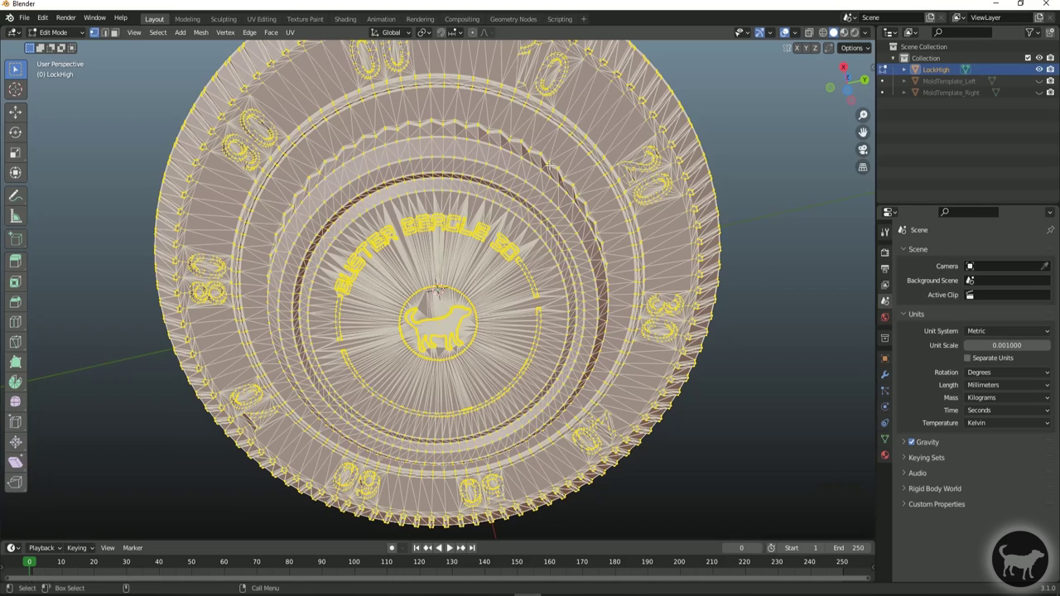
alt+drag(492, 187, 473, 248)
scroll(471, 259, up, 2)
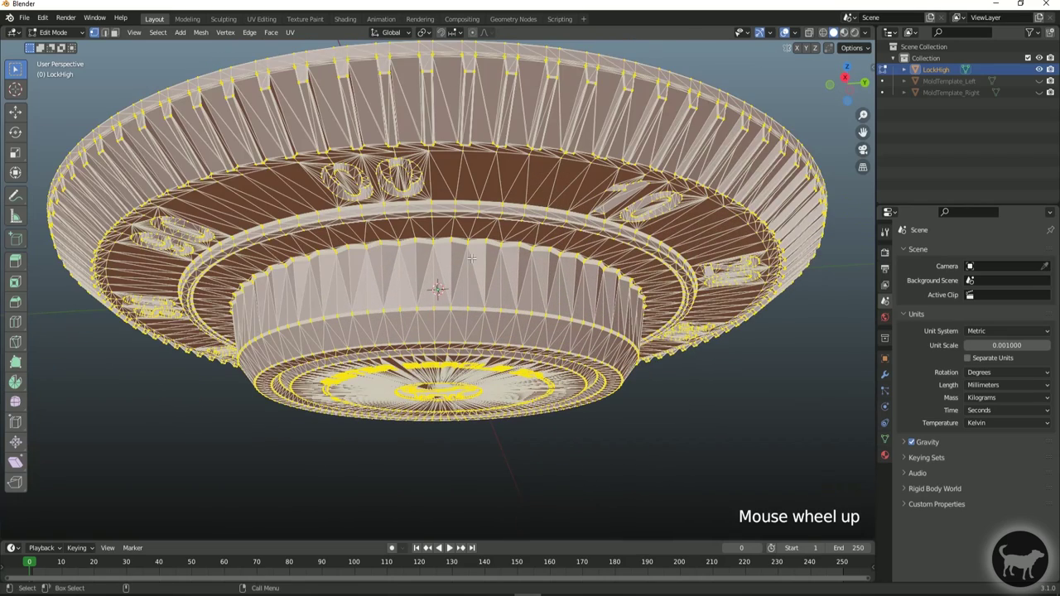
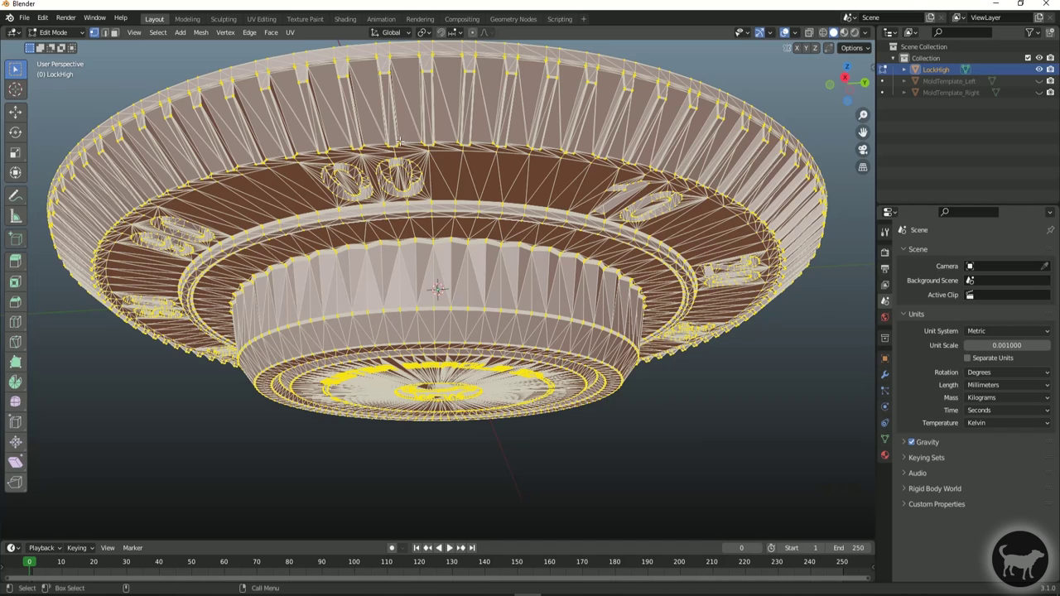
alt+drag(561, 190, 840, 97)
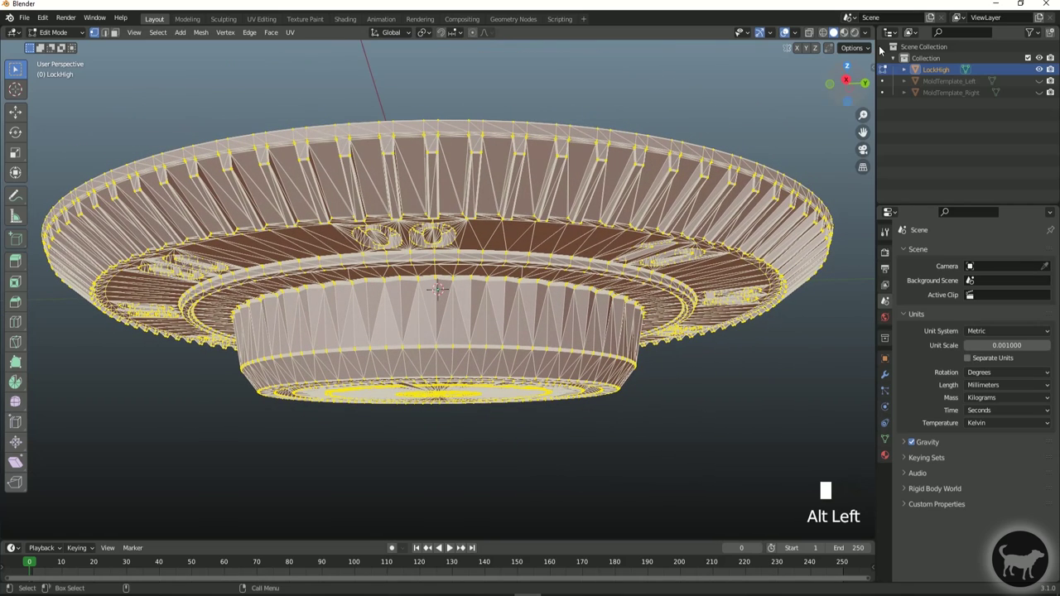
- Switch to face selection and box-select the thin band of faces along the dial's upper rim in front orthographic view
click(833, 87)
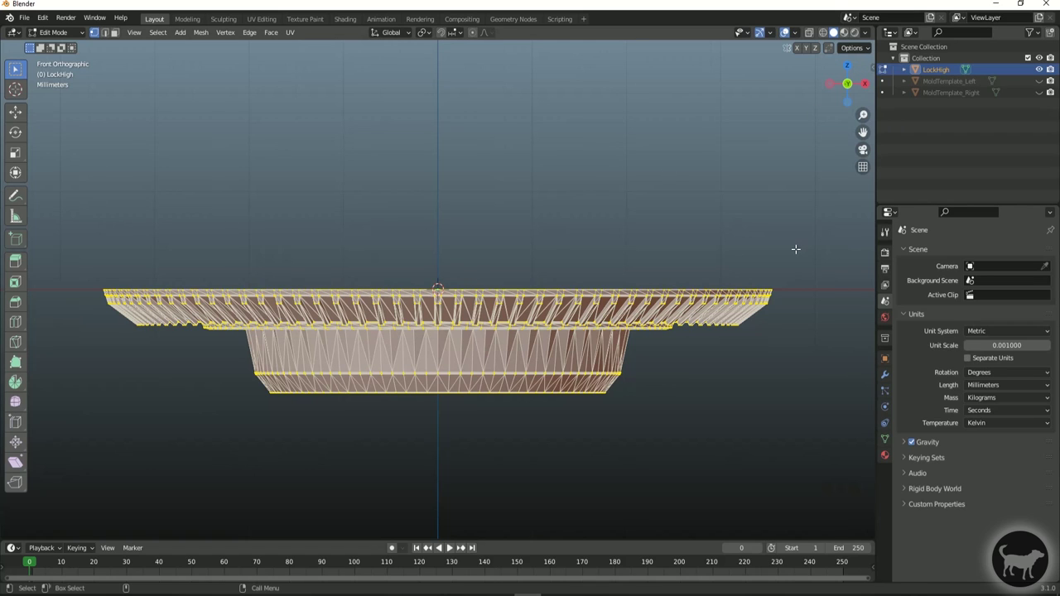
click(115, 34)
drag(68, 183, 689, 212)
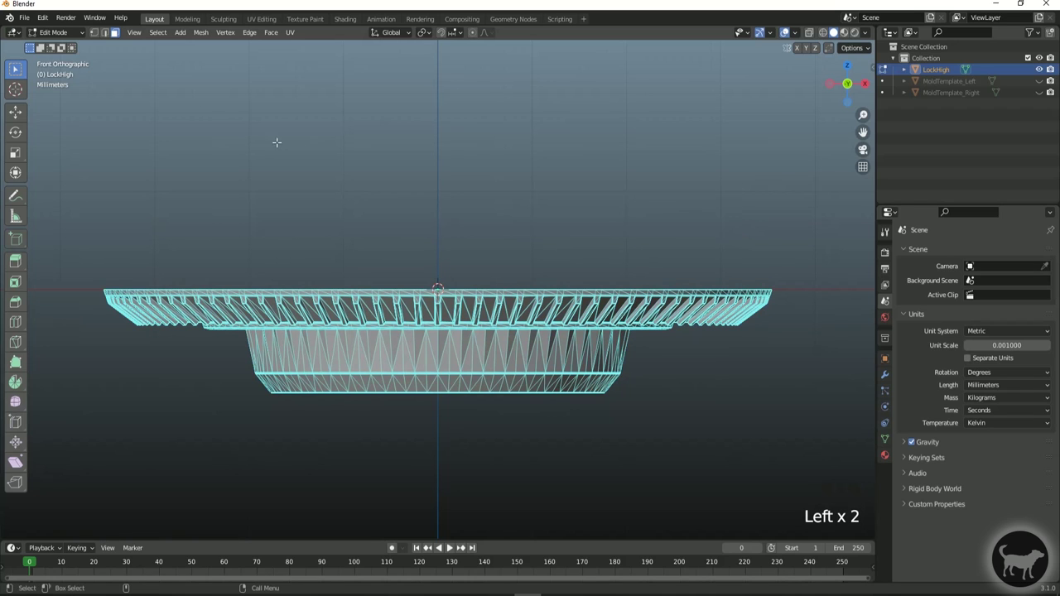
drag(57, 194, 806, 291)
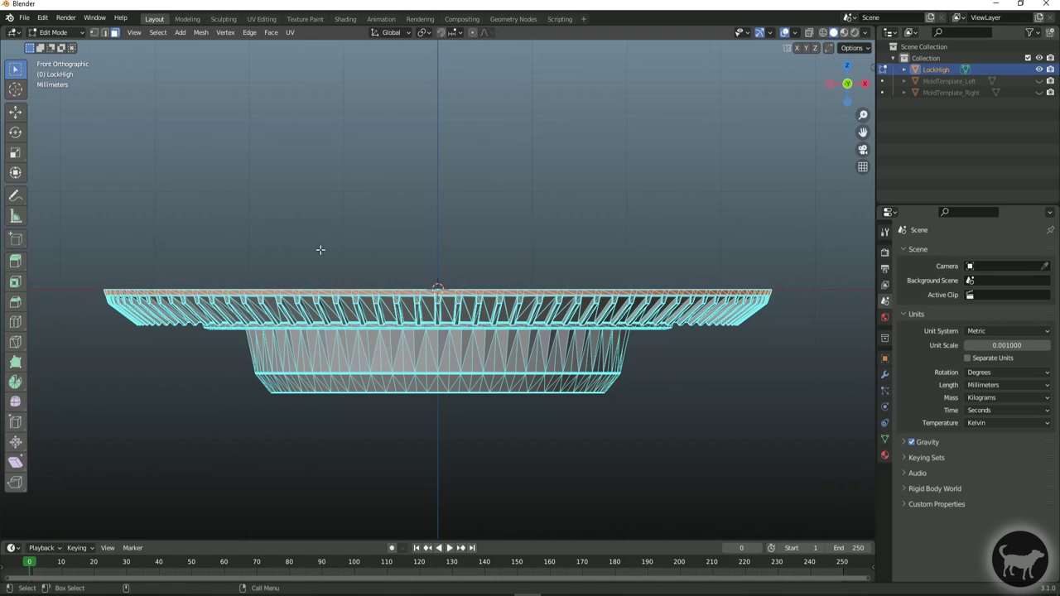
alt+drag(443, 248, 529, 257)
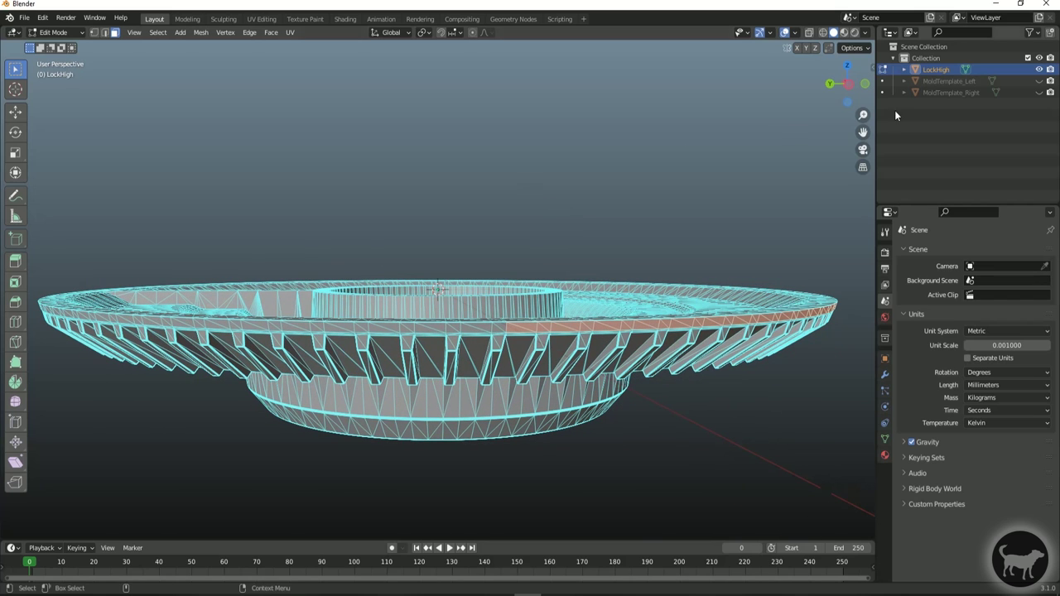
- Clear the partial selection and box-select all faces on the dial's topmost plane in back orthographic view with X-ray enabled
click(830, 82)
click(935, 134)
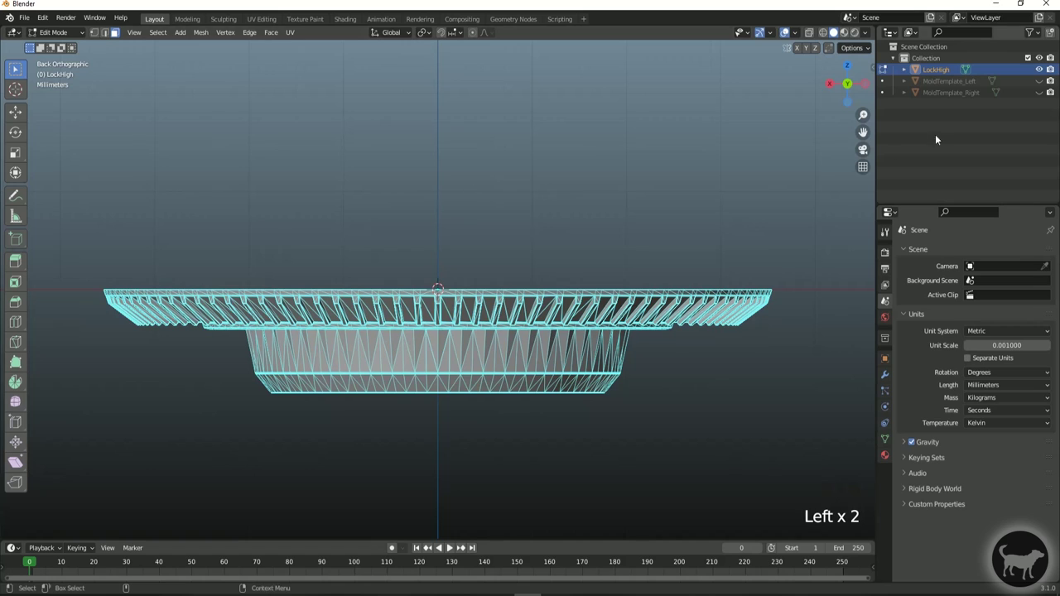
click(811, 34)
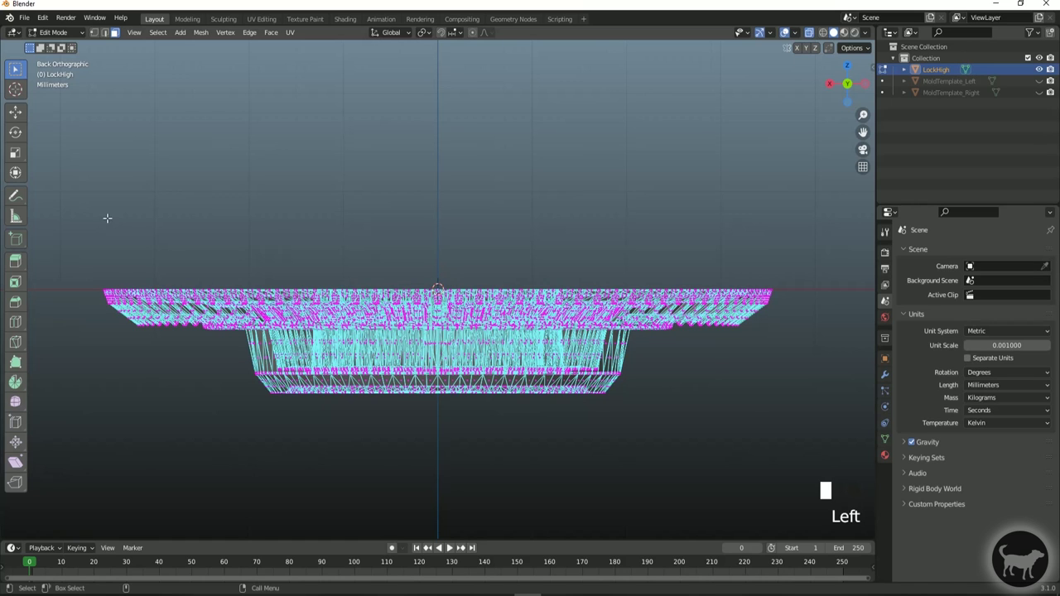
right_click(391, 198)
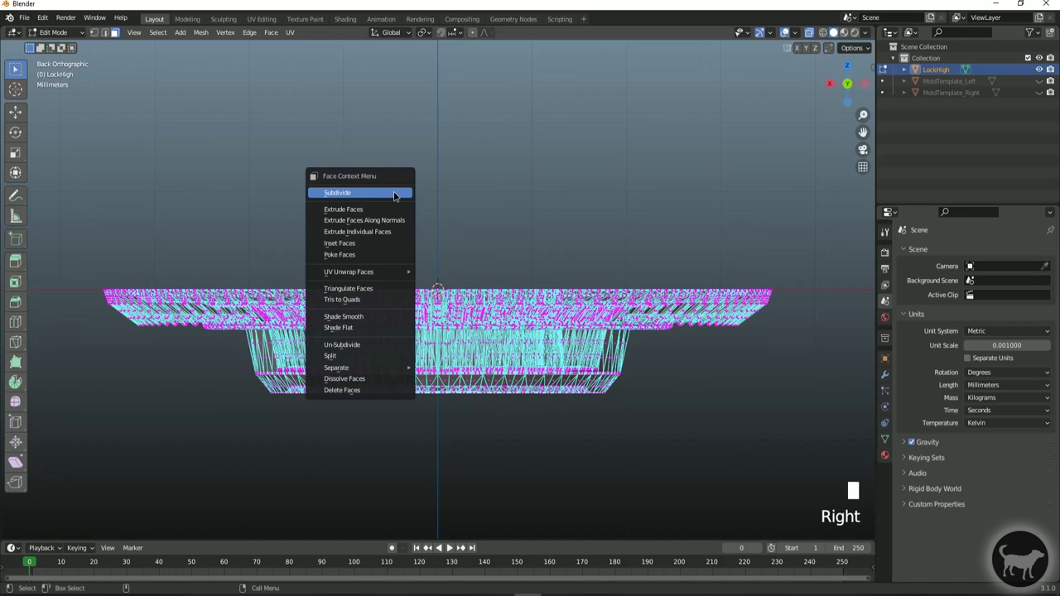
click(509, 195)
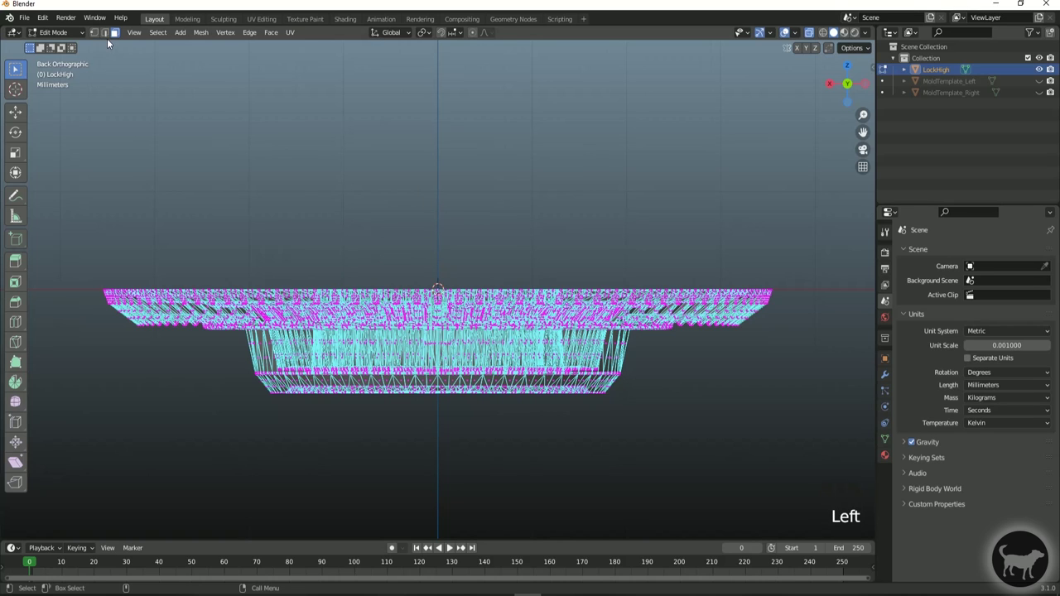
drag(61, 150, 901, 290)
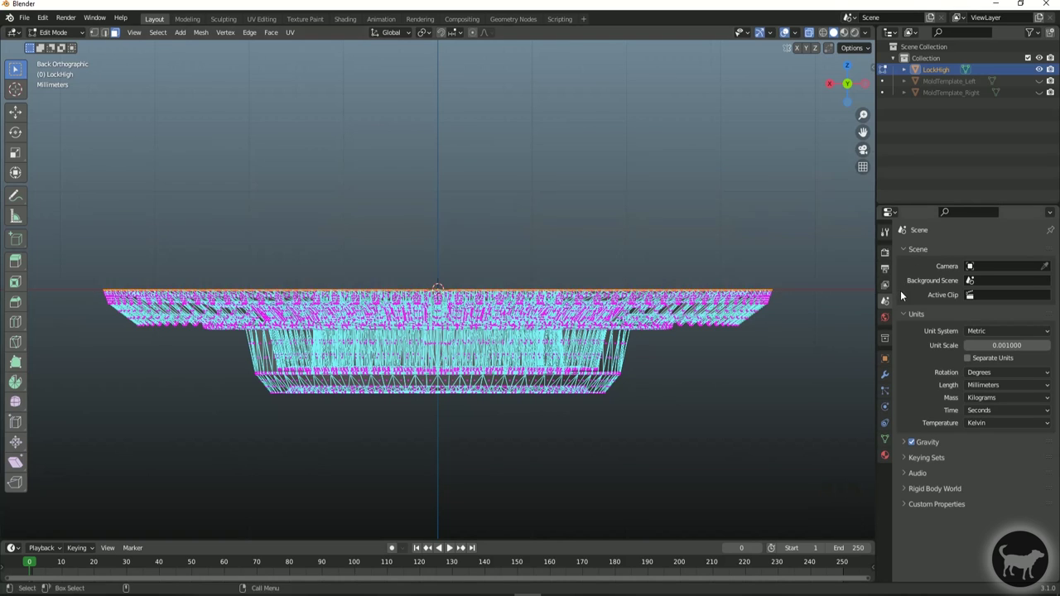
scroll(496, 331, up, 8)
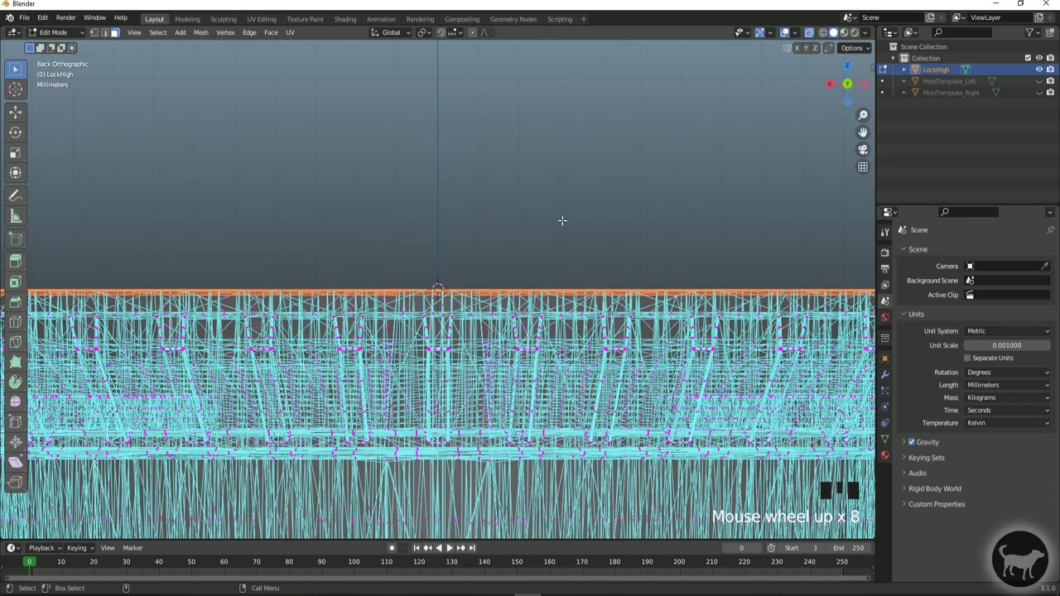
- Turn off X-ray and convert the selected ring faces on the dial's rim and hub from Tris to Quads
click(809, 37)
alt+drag(558, 177, 558, 196)
scroll(558, 197, down, 10)
alt+middle_click(168, 303)
scroll(347, 290, up, 2)
alt+drag(367, 261, 485, 260)
scroll(393, 373, up, 1)
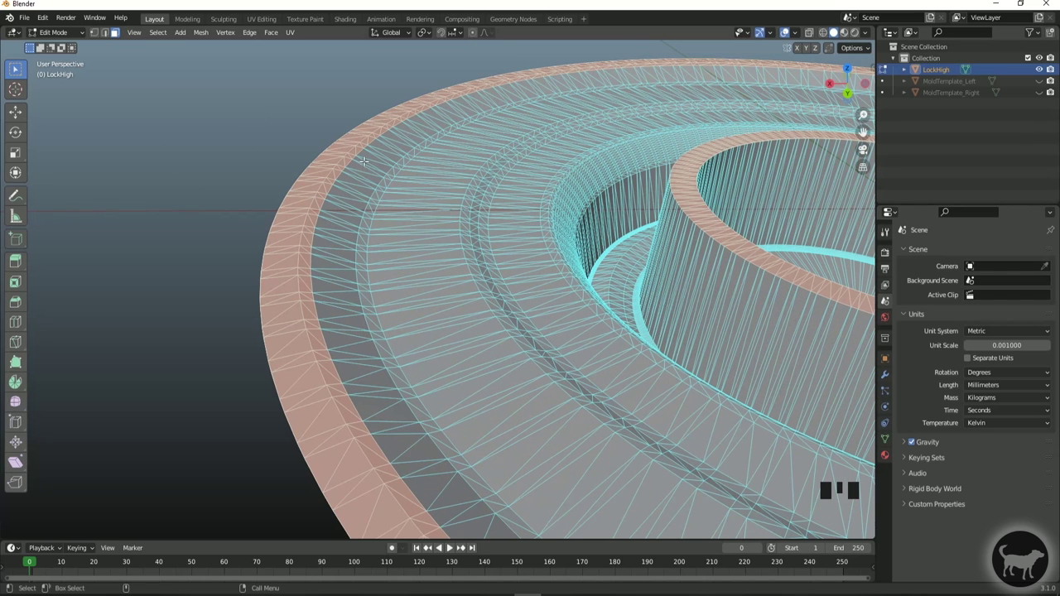
click(203, 35)
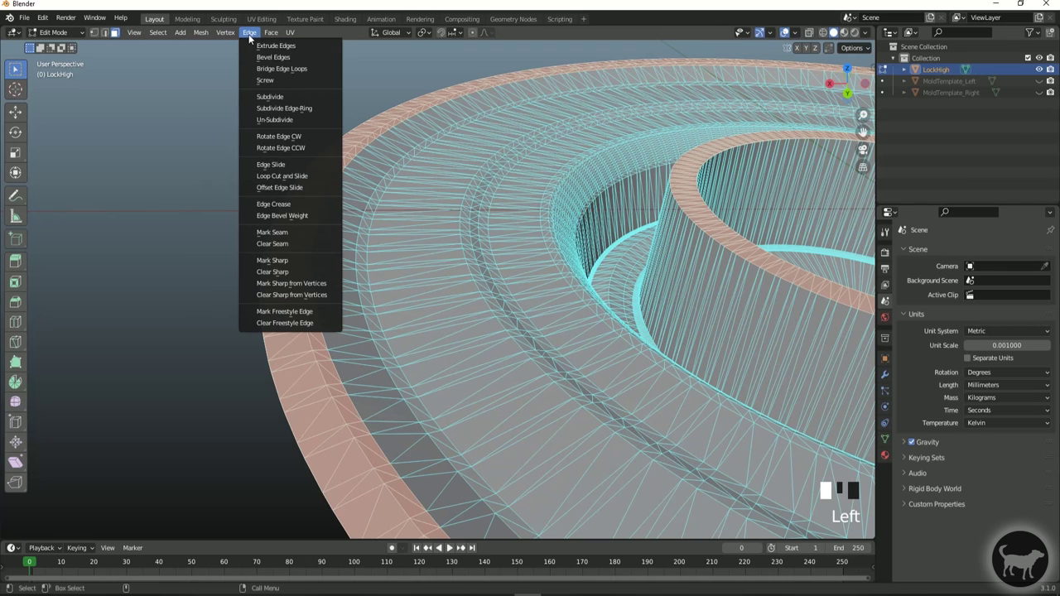
mouse_move(268, 37)
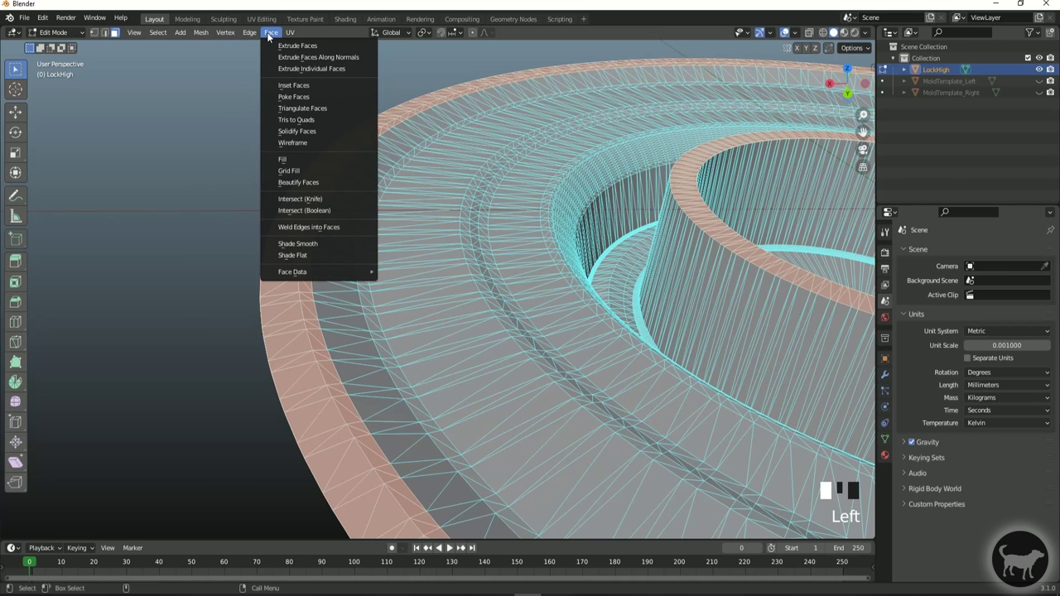
click(340, 119)
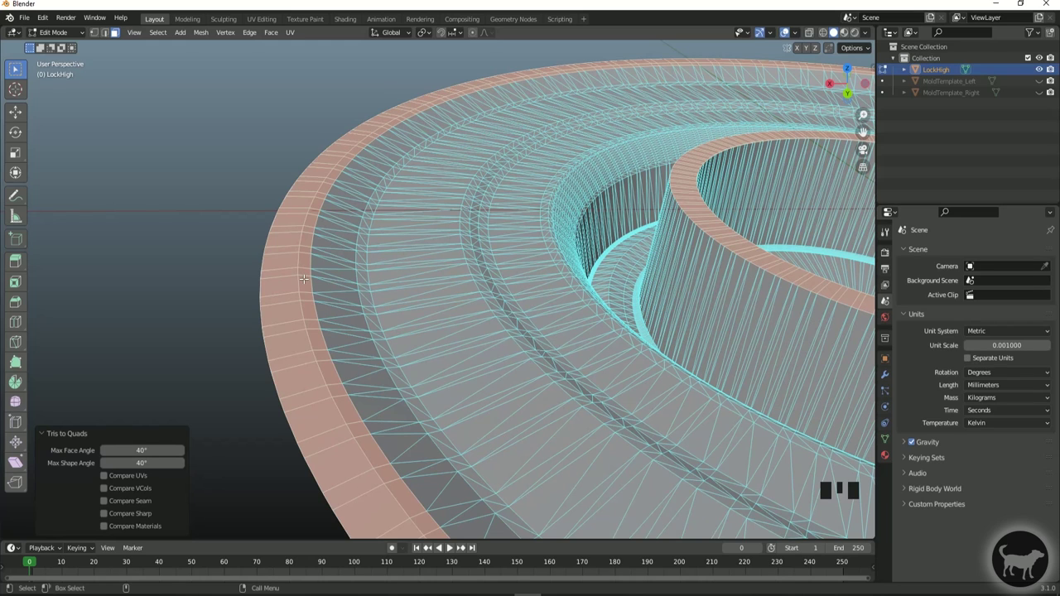
- Deselect everything and select the face loop running around the dial's flat outermost ring
click(165, 188)
alt+drag(207, 336, 239, 329)
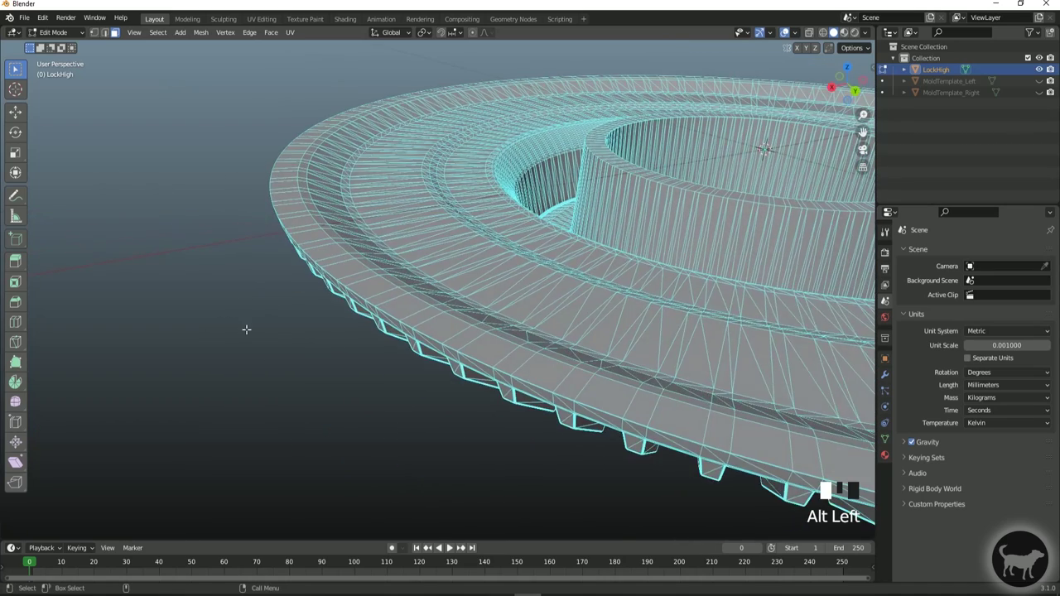
scroll(280, 372, up, 2)
right_click(221, 306)
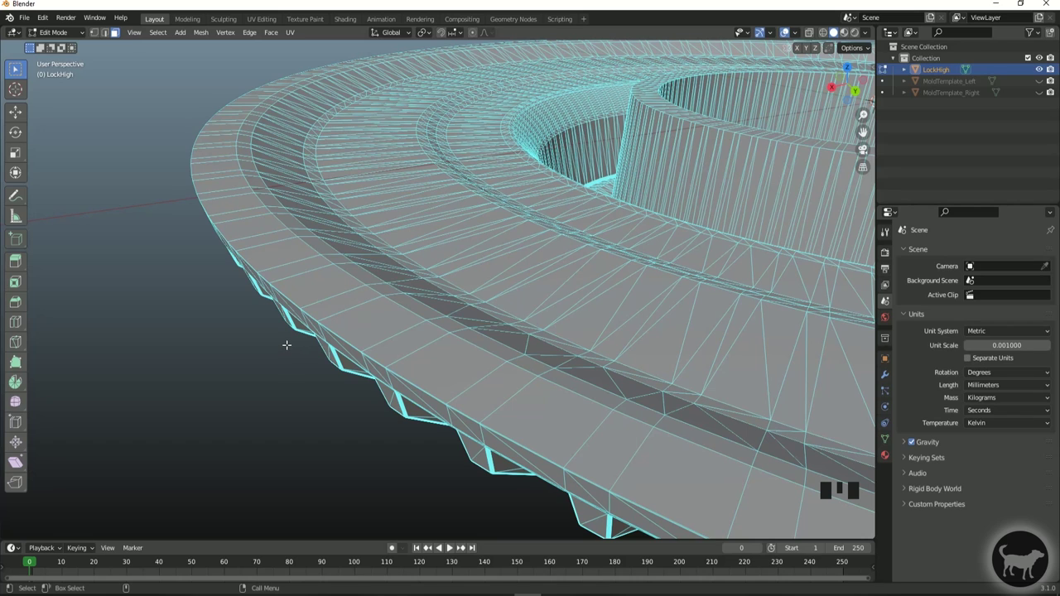
click(218, 33)
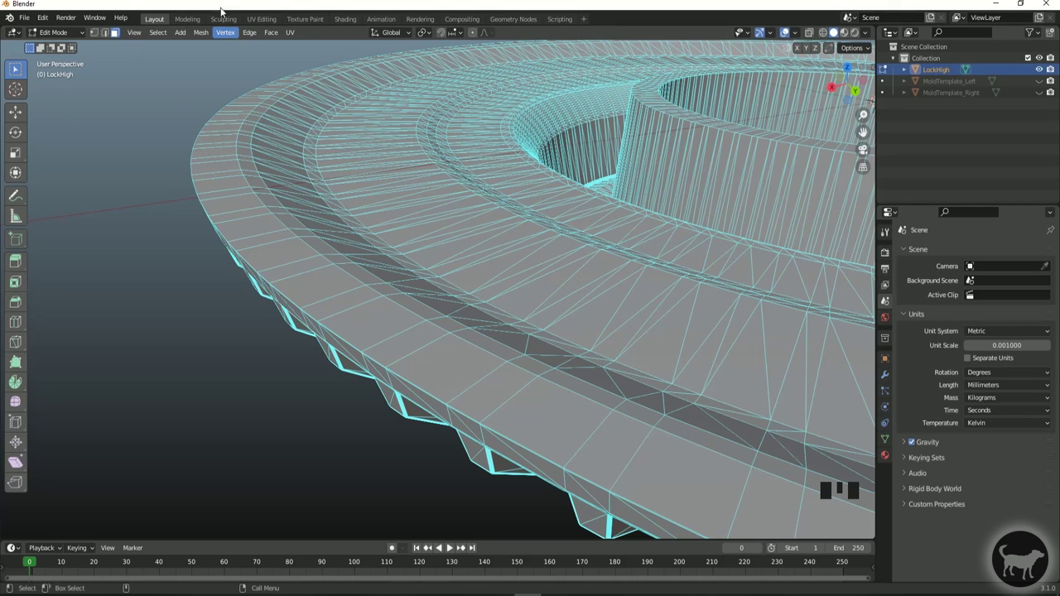
click(117, 37)
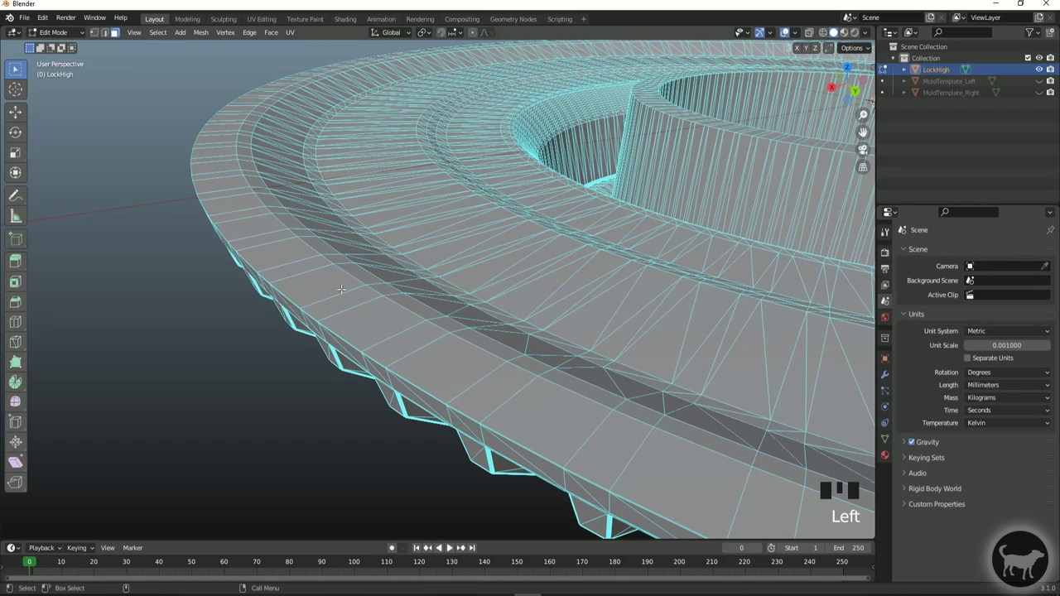
click(275, 254)
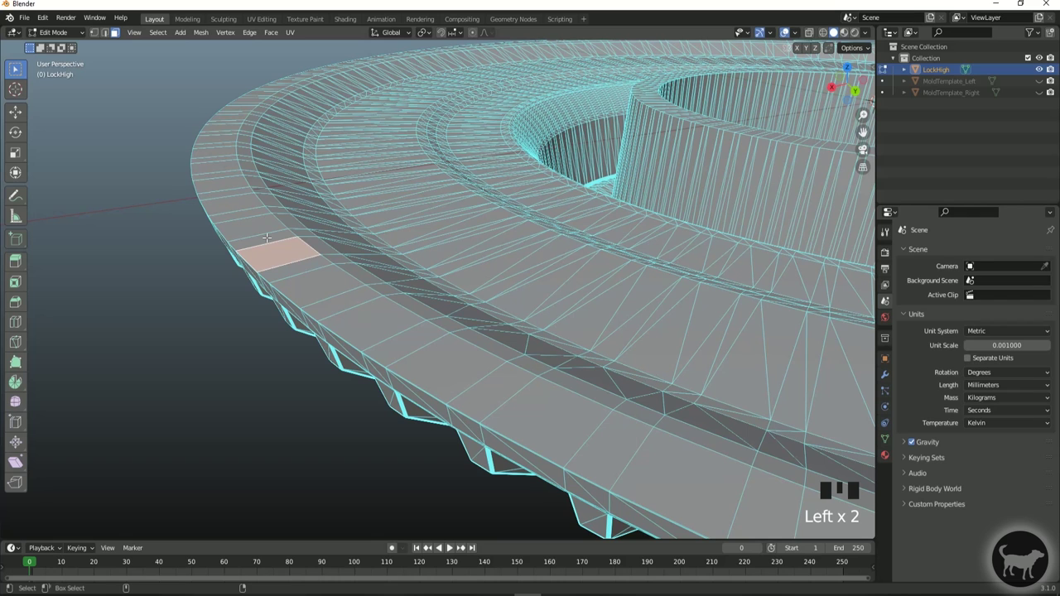
alt+shift+click(267, 238)
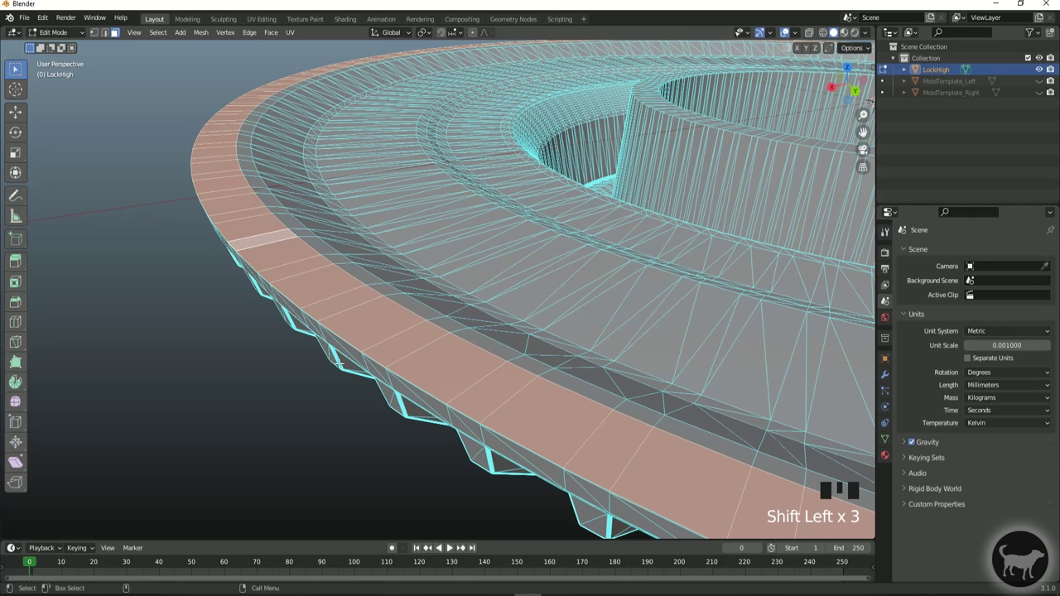
- Check the loop selection around the outer ring and separate it from LockHigh into its own object by Selection
scroll(387, 322, down, 5)
alt+drag(398, 319, 466, 413)
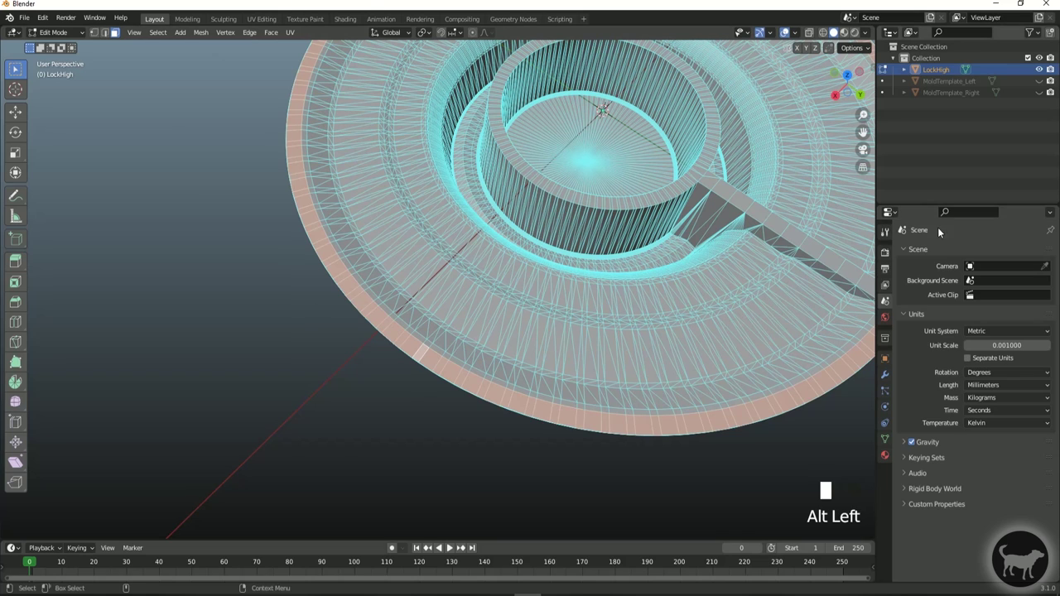
scroll(439, 435, down, 3)
scroll(360, 346, up, 6)
alt+drag(447, 440, 354, 374)
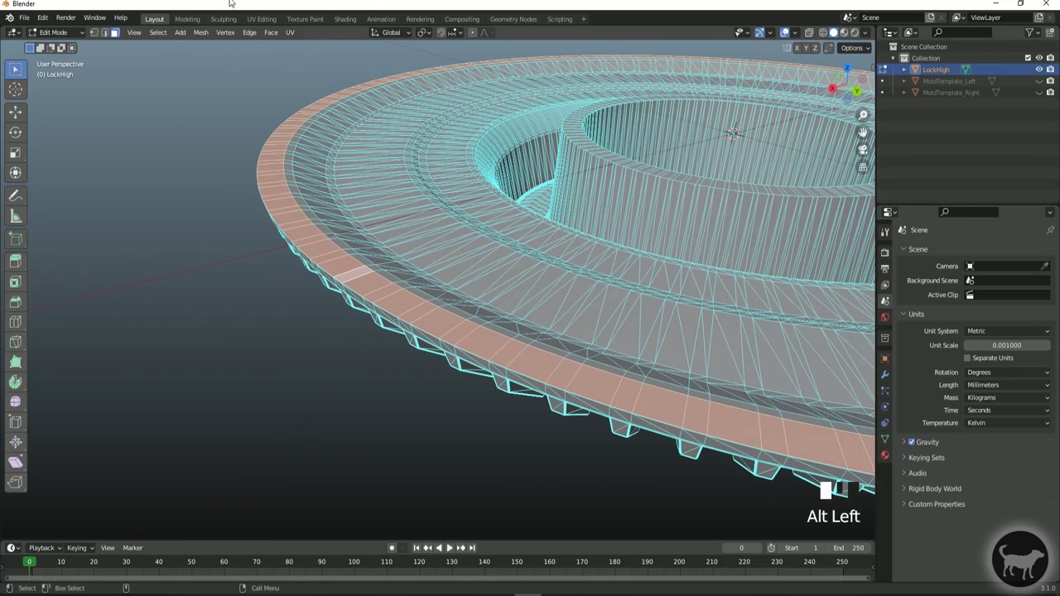
click(200, 37)
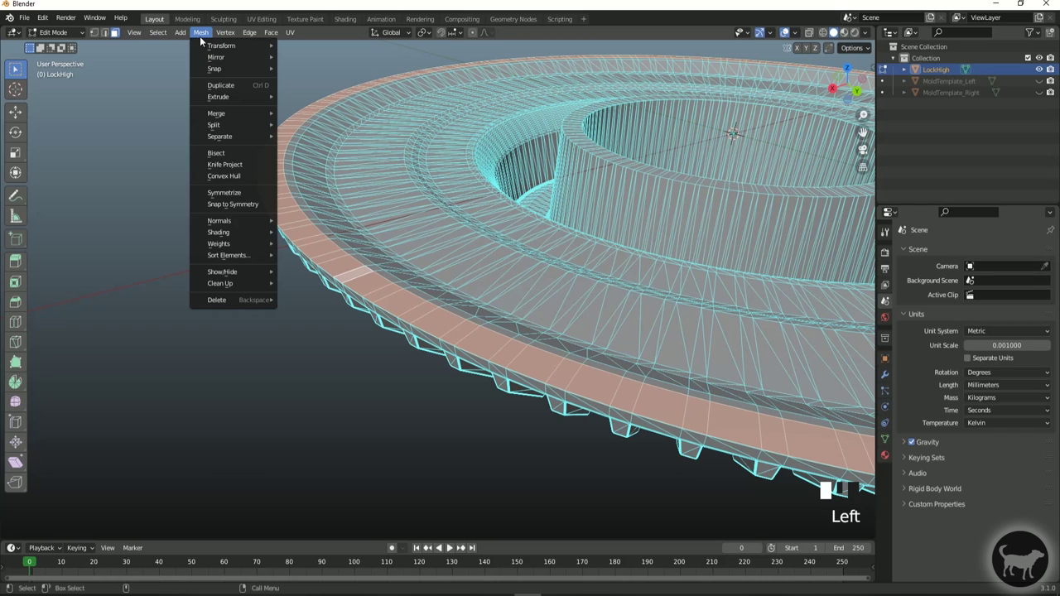
mouse_move(235, 137)
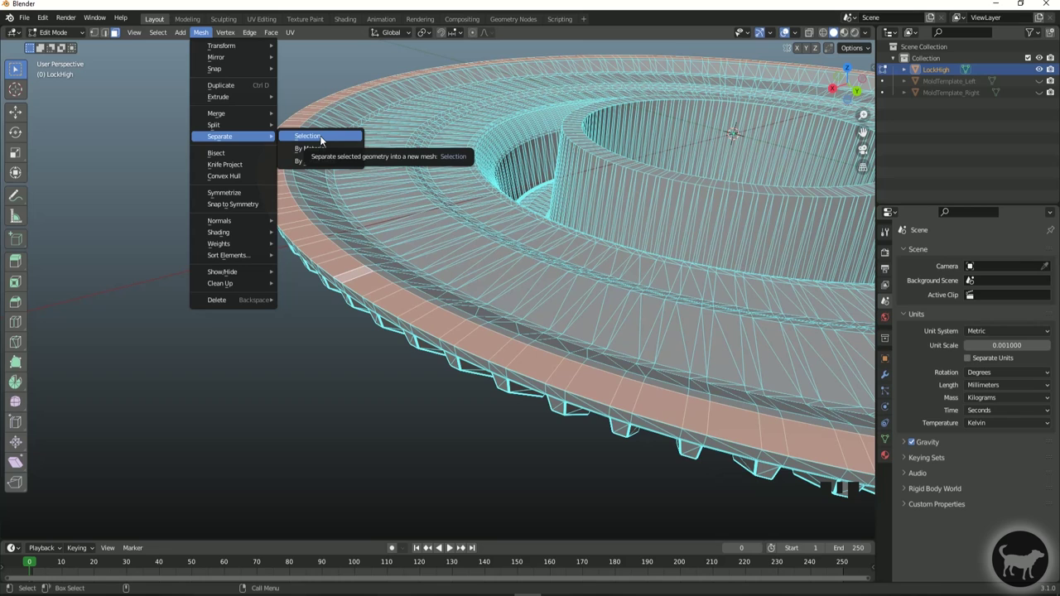
click(320, 137)
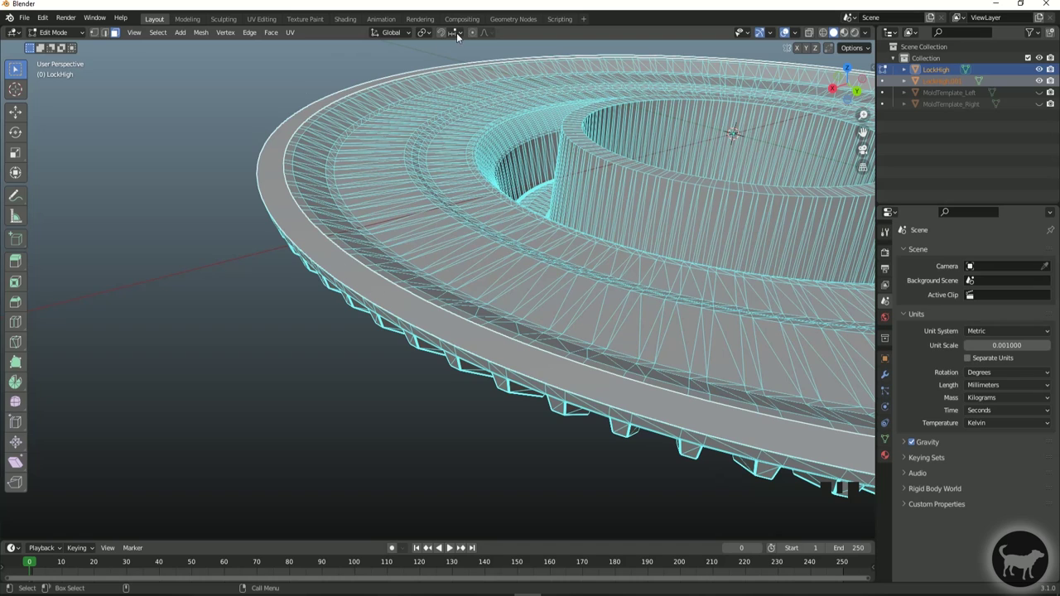
- Return to Object Mode and select the separated ring and the dial body in turn, leaving LockHigh selected
scroll(516, 246, up, 2)
alt+drag(516, 246, 571, 270)
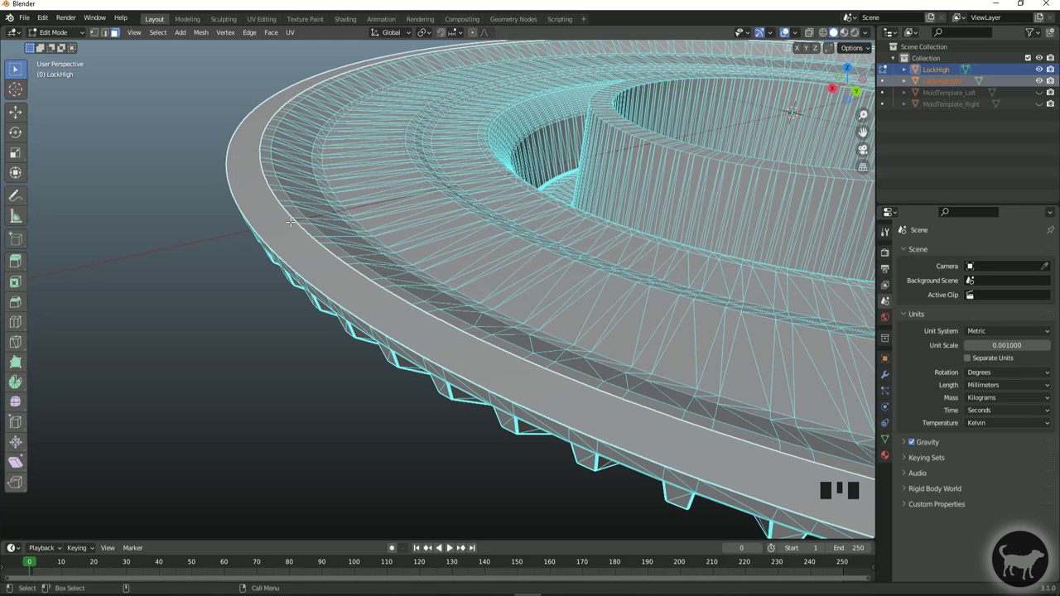
click(62, 33)
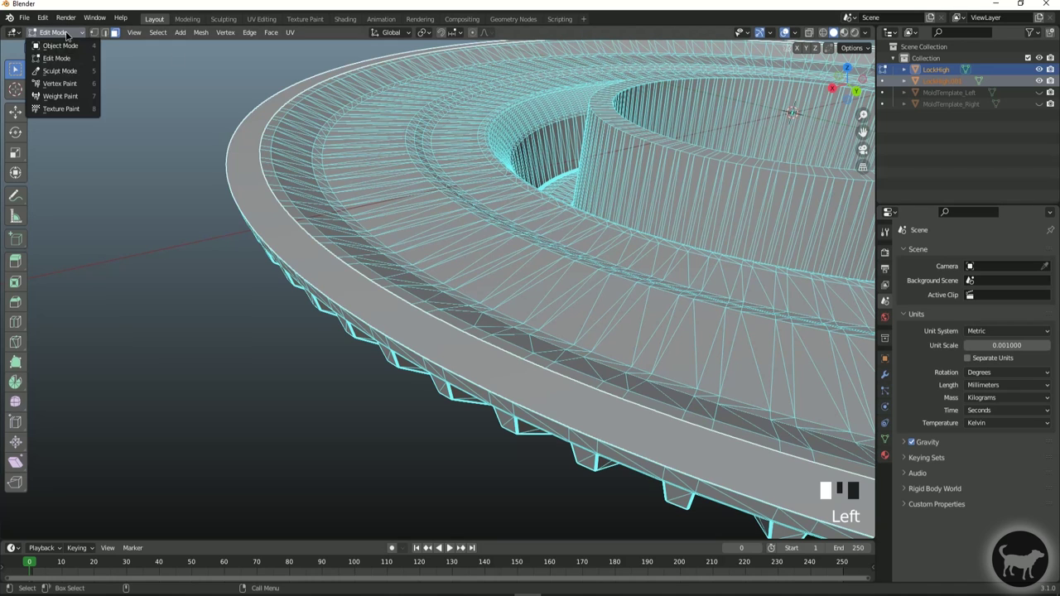
click(62, 47)
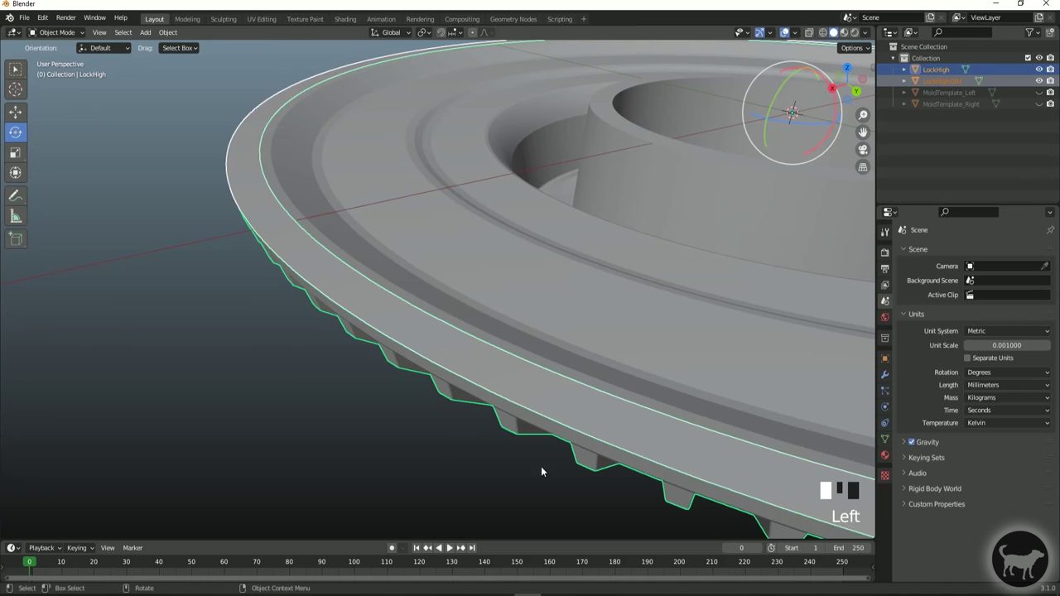
double_click(345, 282)
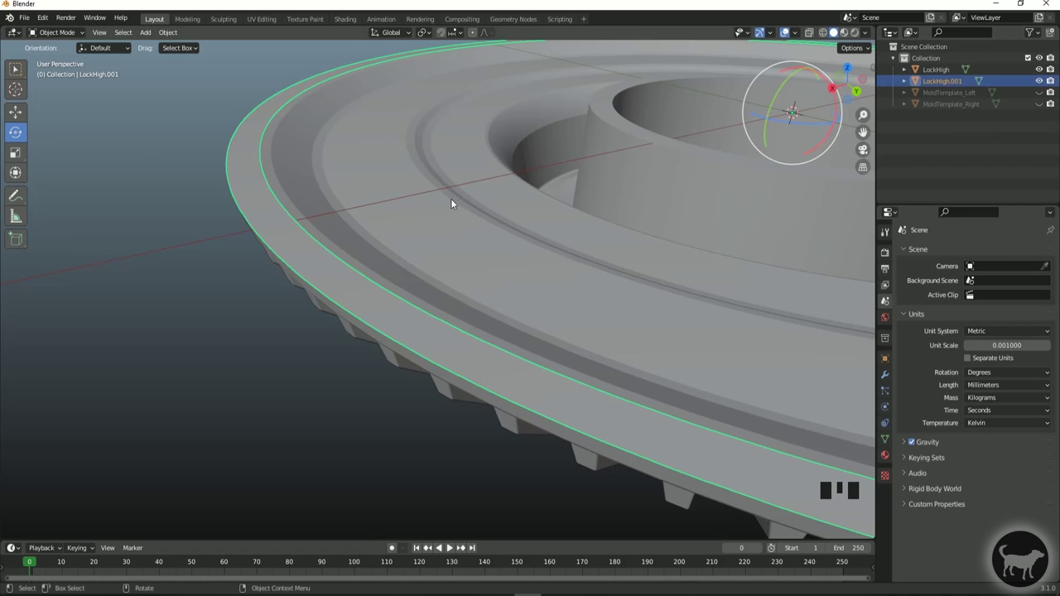
click(479, 274)
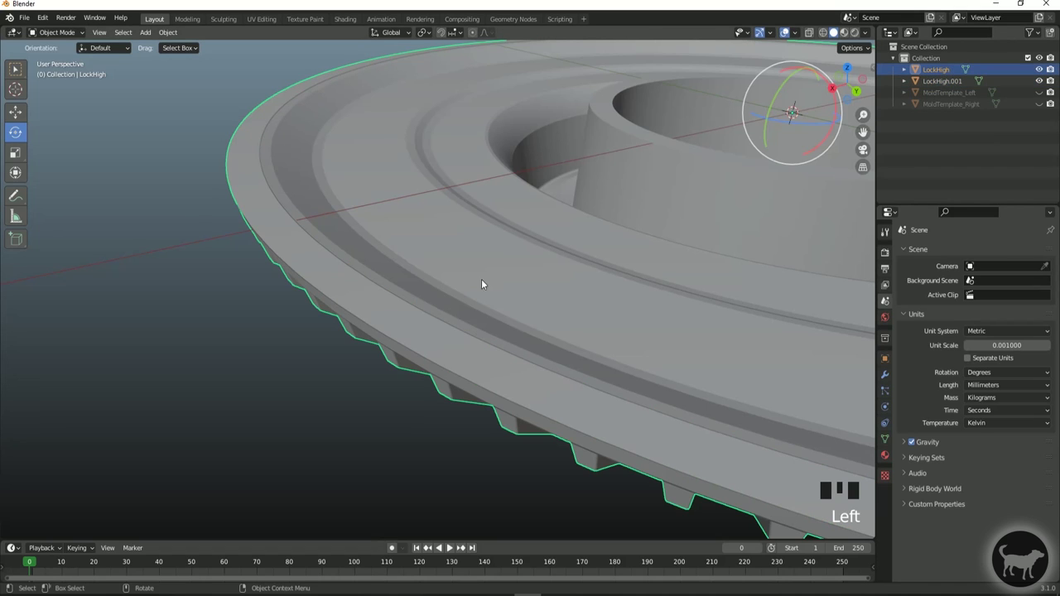
click(341, 276)
click(423, 232)
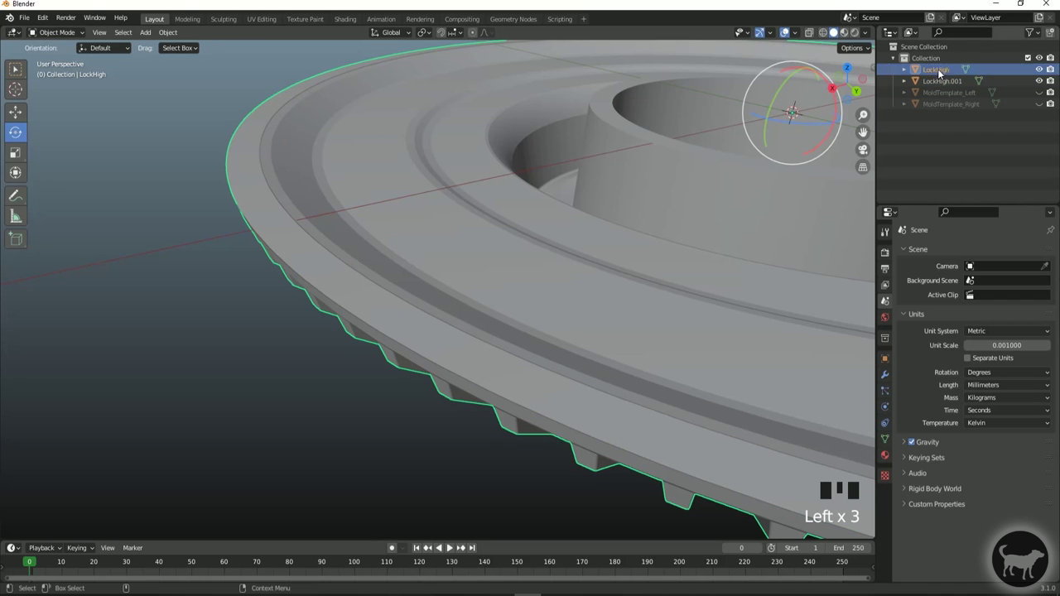
- Enter Edit Mode on LockHigh and separate its remaining mesh By Loose Parts
click(68, 33)
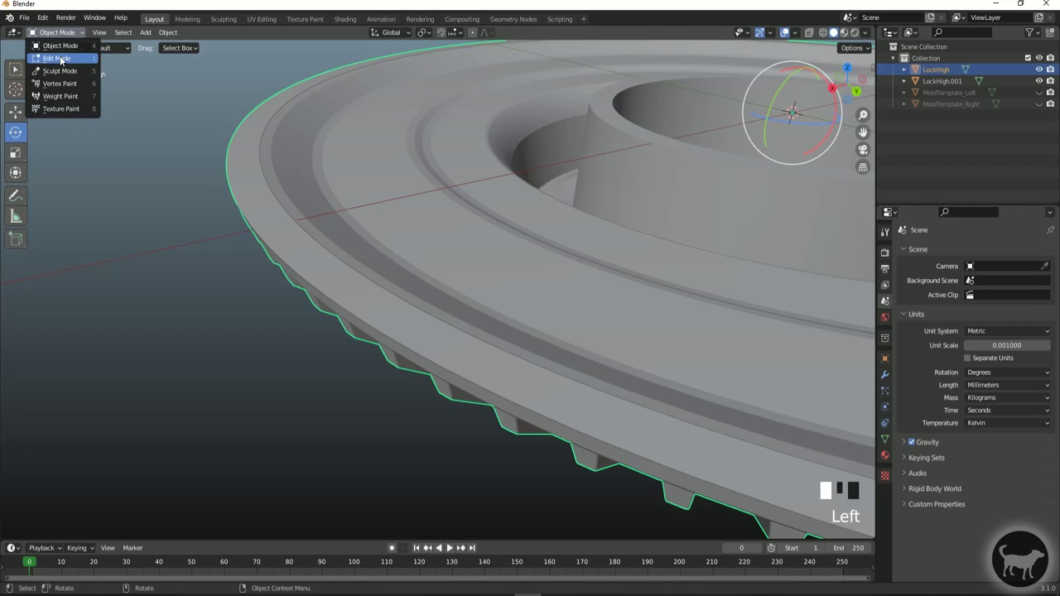
click(60, 60)
scroll(414, 229, down, 2)
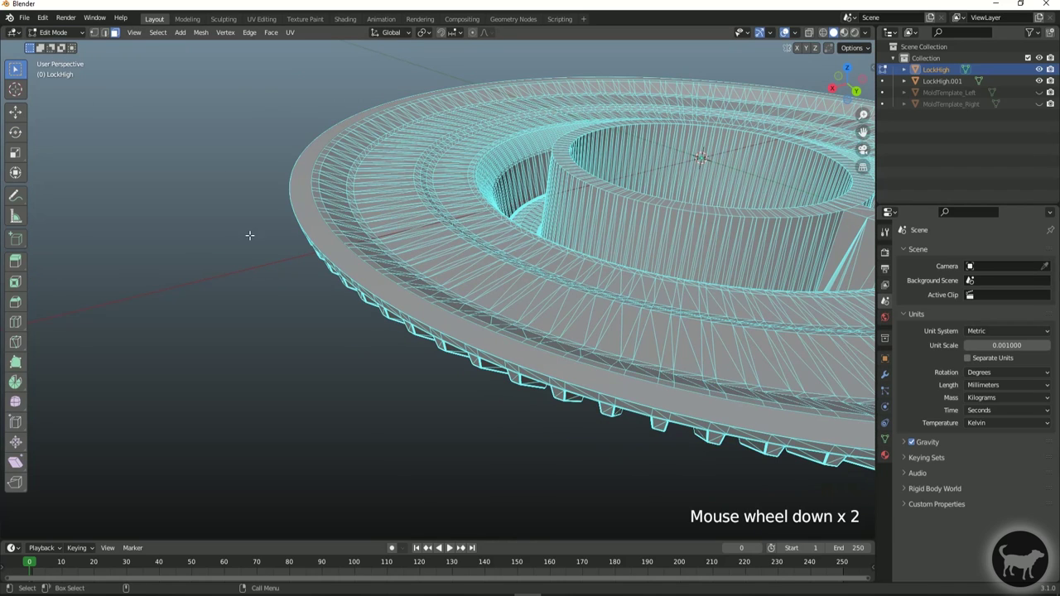
alt+drag(360, 322, 528, 189)
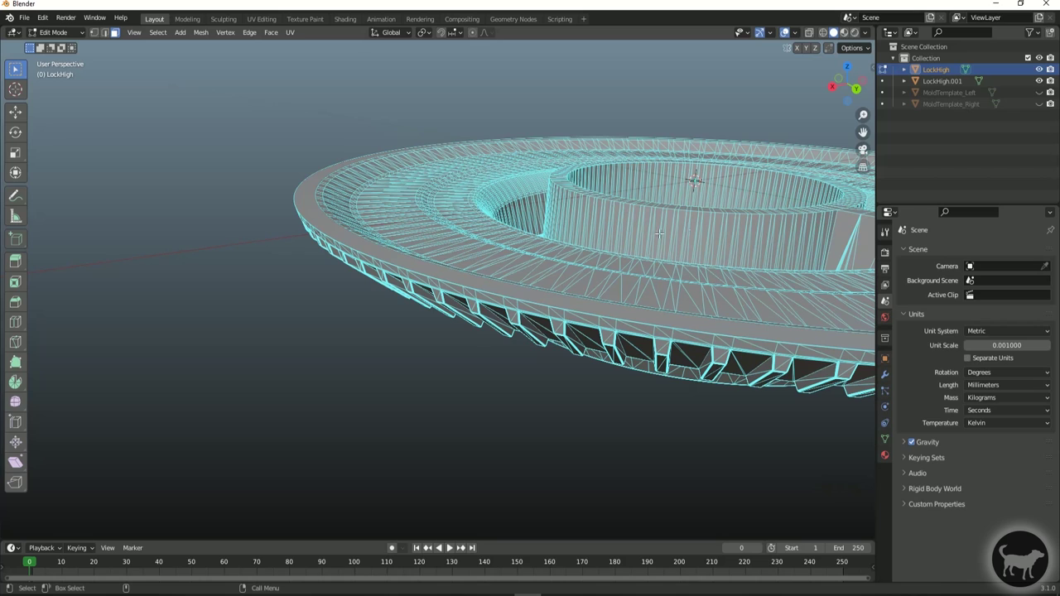
click(201, 32)
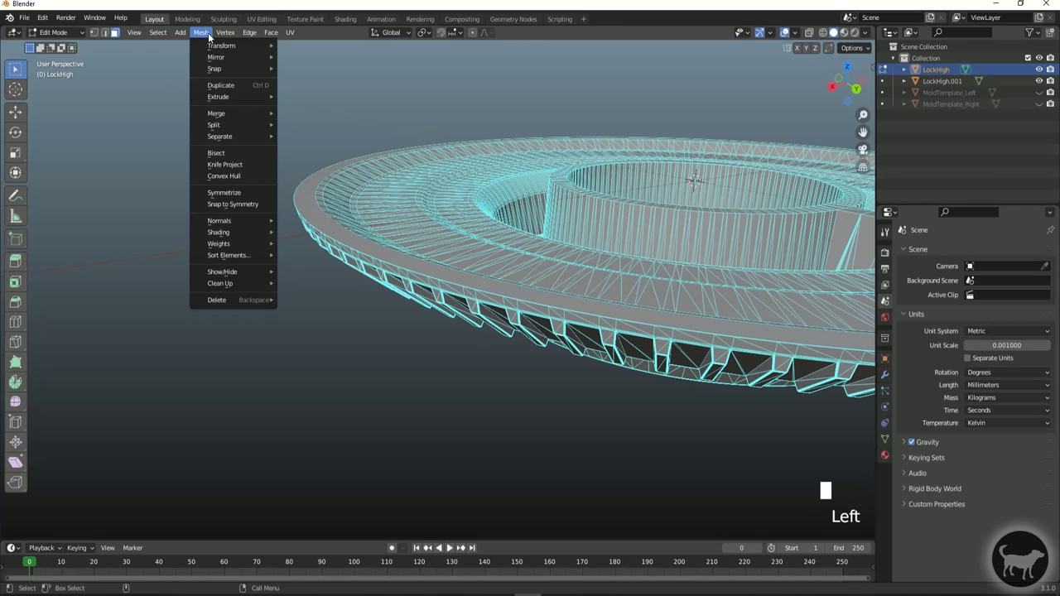
mouse_move(249, 139)
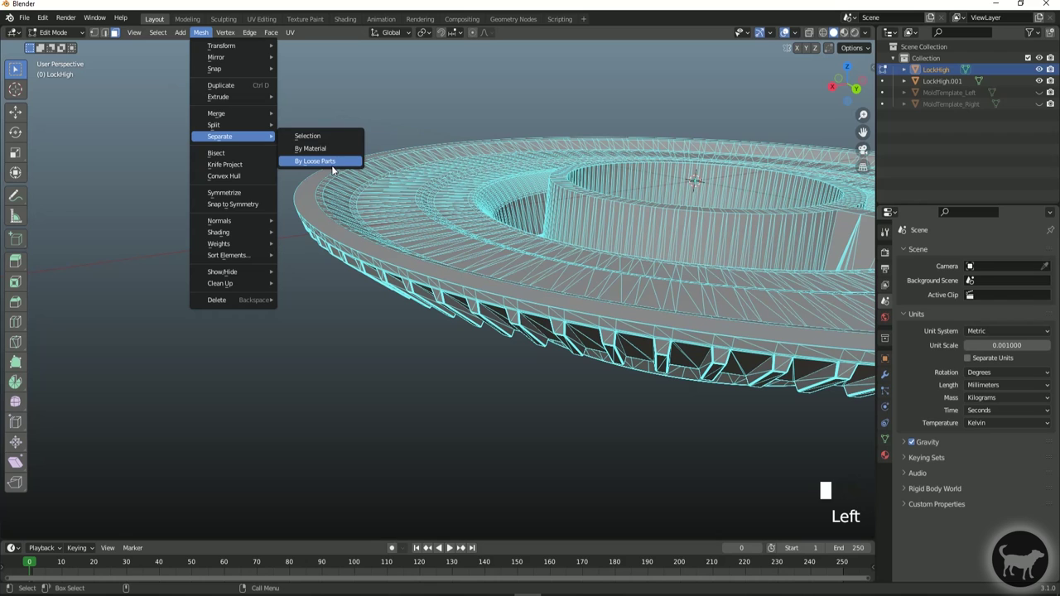
click(328, 161)
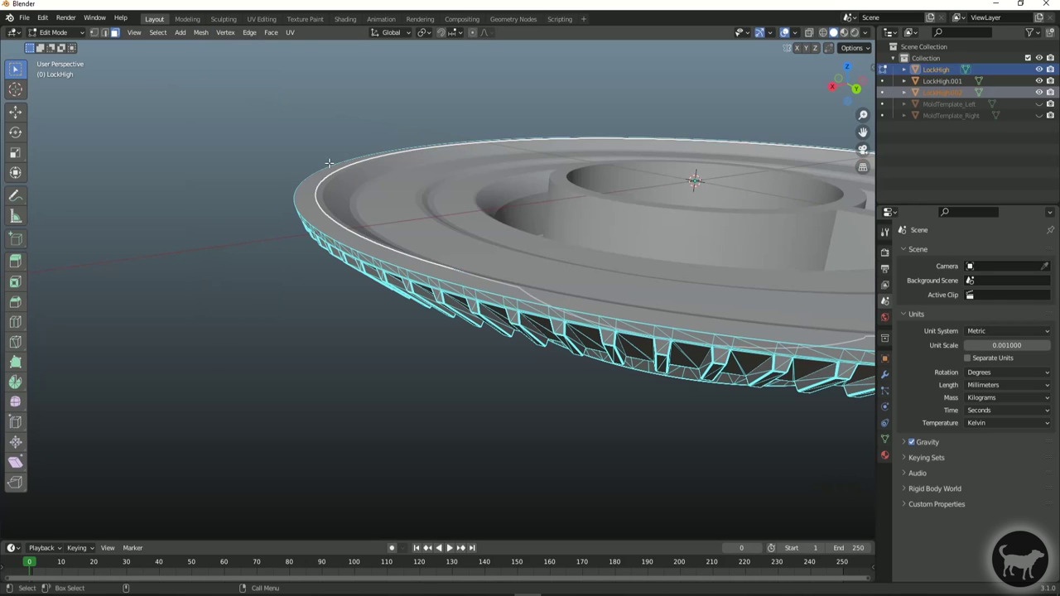
- Return to Object Mode after selecting a face in the rim recess, and select the LockHigh rim part
alt+drag(307, 216, 380, 305)
click(382, 294)
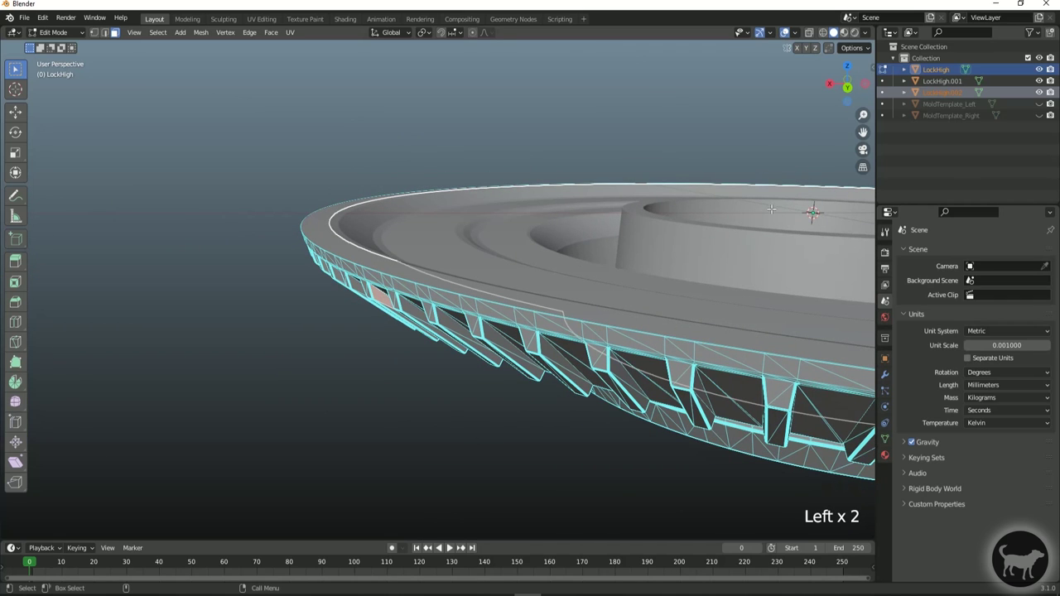
click(49, 34)
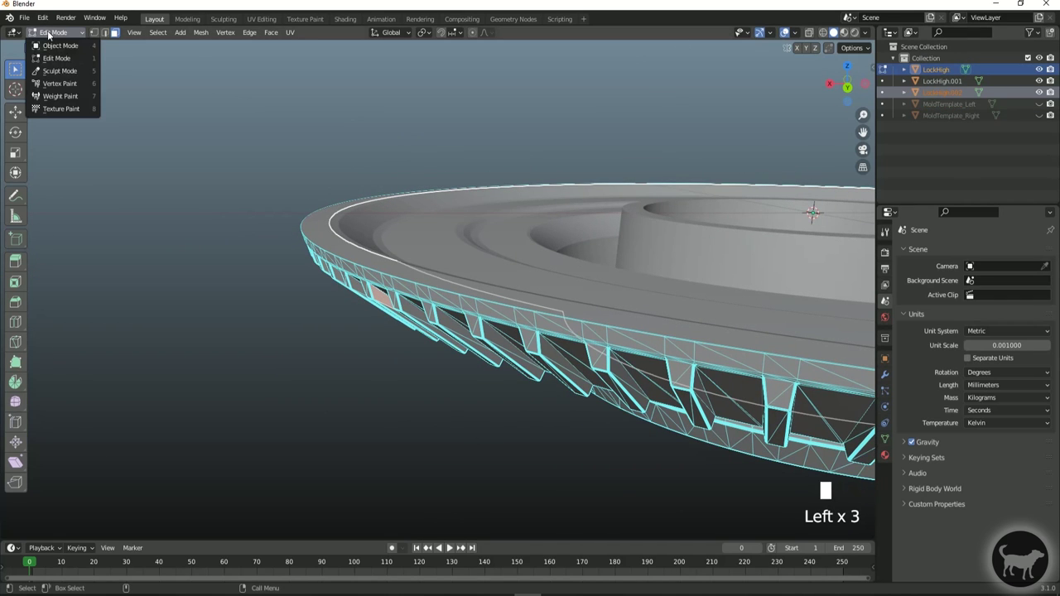
click(60, 45)
click(434, 308)
- Try moving LockHigh along Z with the Move tool to test its separation, and undo the move
alt+drag(434, 308, 367, 311)
scroll(746, 279, down, 4)
key(w)
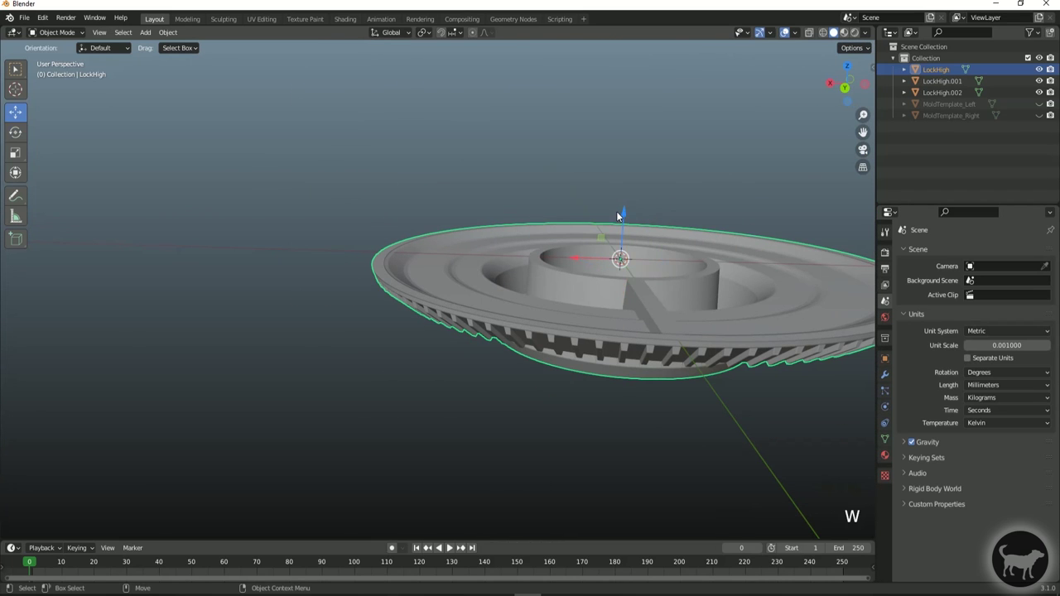
drag(623, 215, 602, 245)
key(ctrl+z)
scroll(411, 282, up, 3)
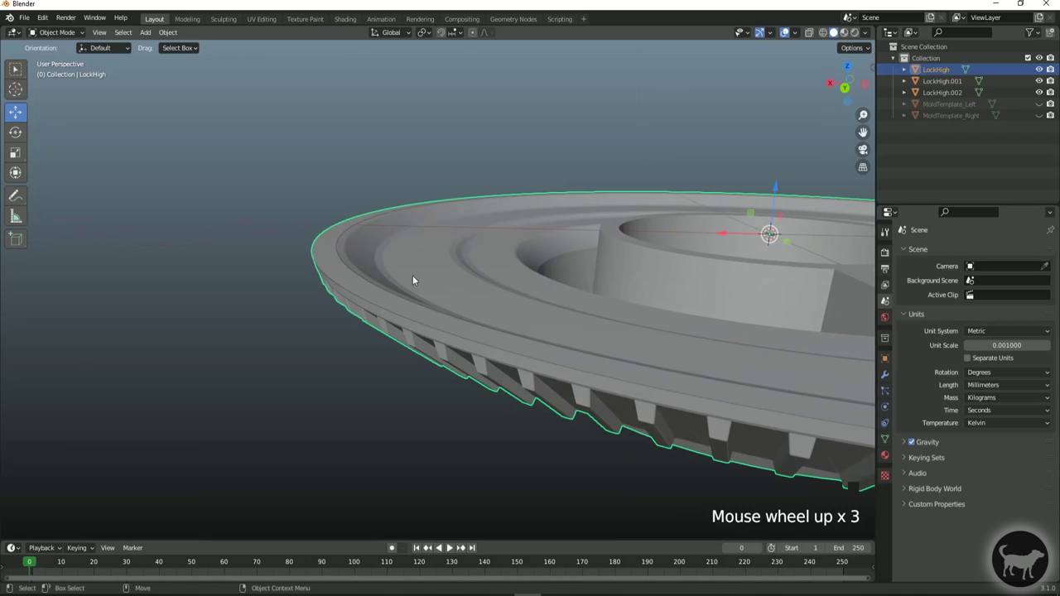
- Select LockHigh.001 together with LockHigh.002 as the active object and join them into one object
click(430, 267)
shift+click(327, 258)
alt+drag(510, 229, 495, 263)
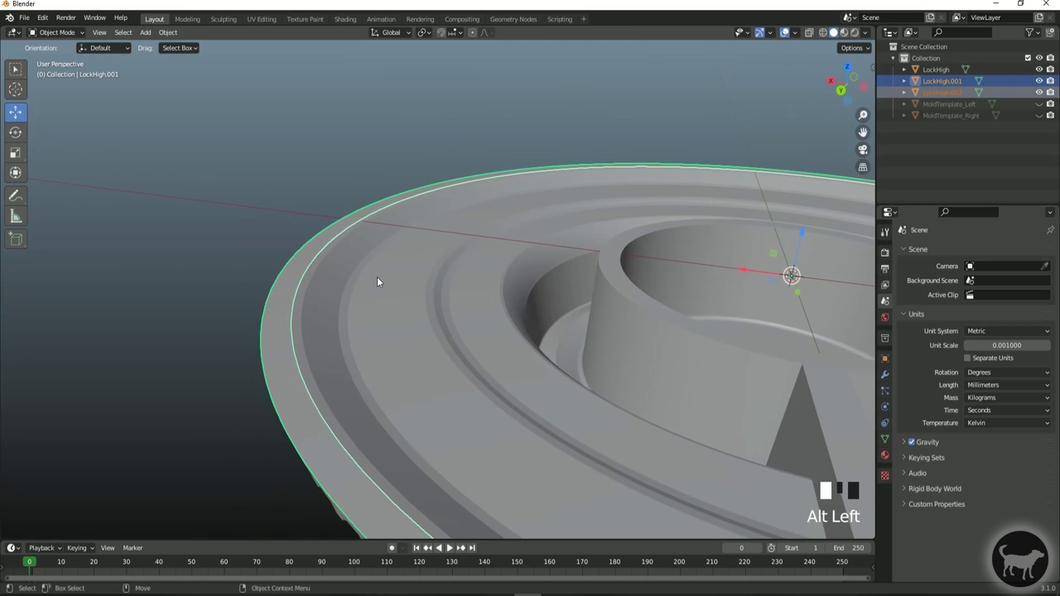
click(944, 81)
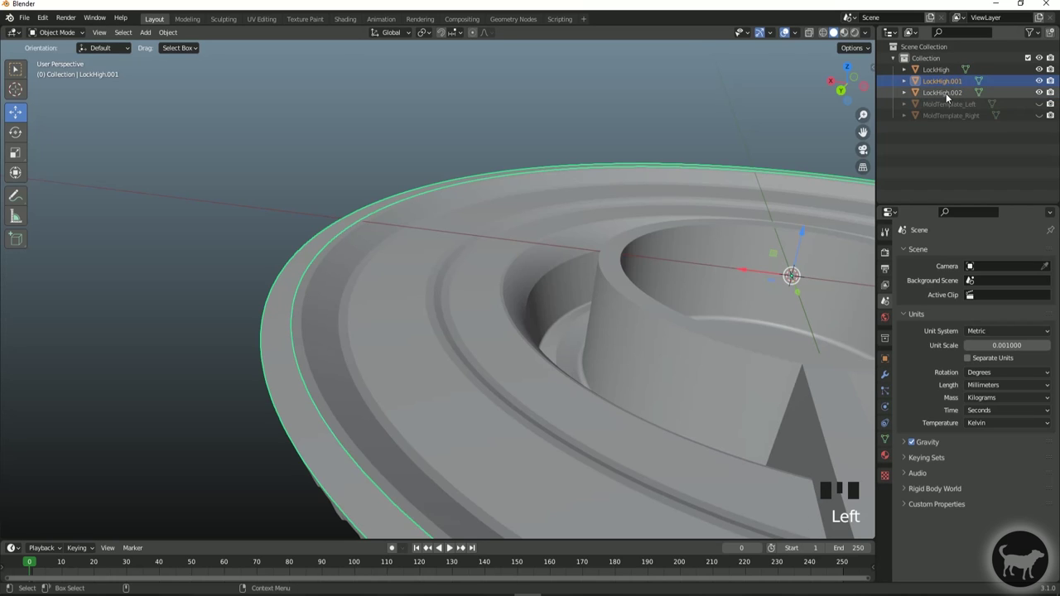
ctrl+click(944, 93)
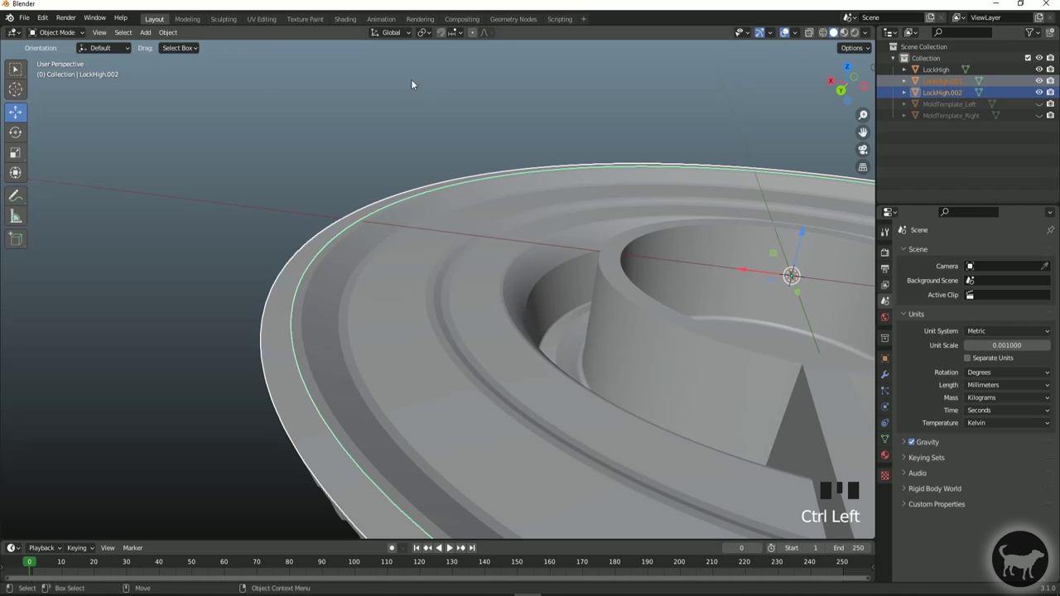
click(167, 33)
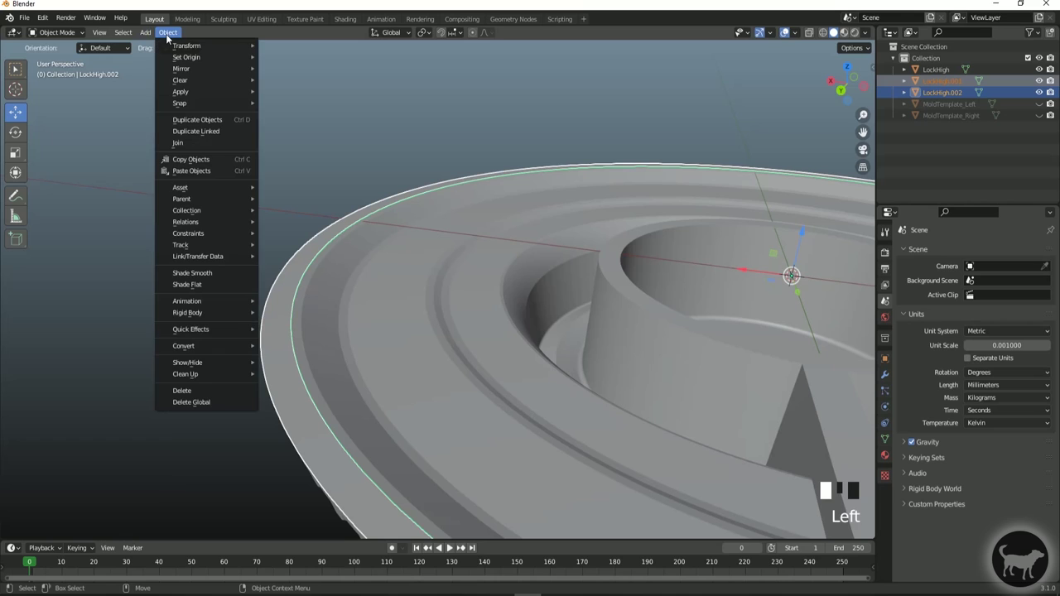
click(190, 144)
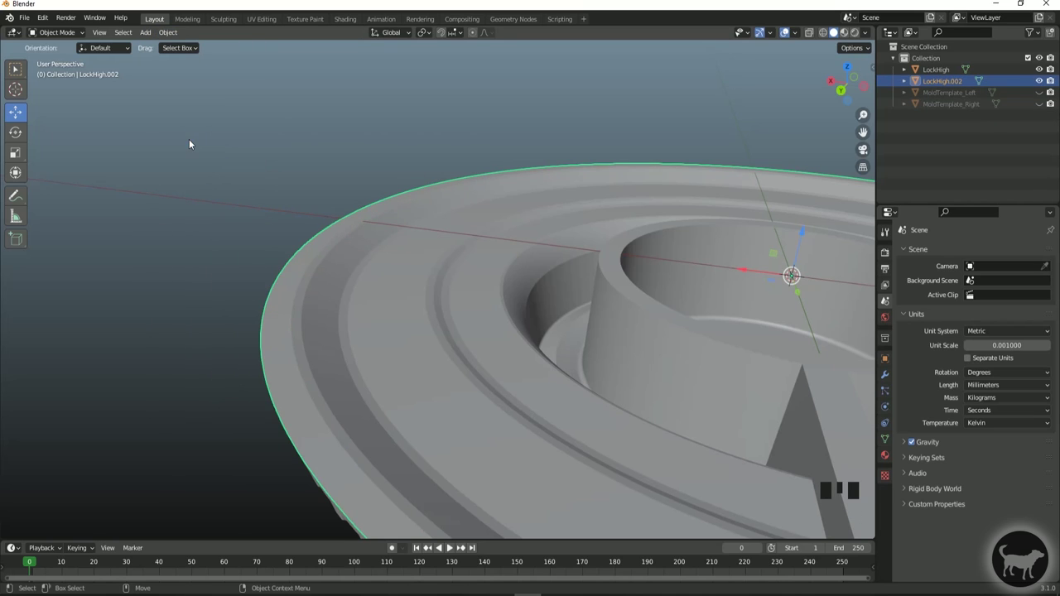
- Rename the joined LockHigh.002 object as LockBottom
double_click(932, 81)
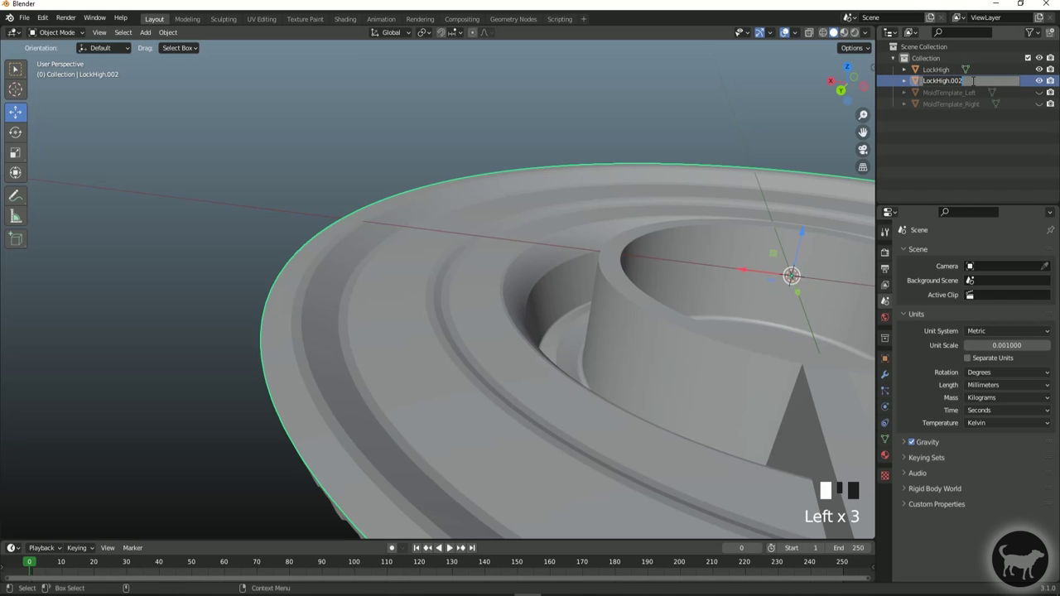
key(BackSpace)
key(BackSpace)
key(BackSpace)
key(BackSpace)
key(BackSpace)
key(BackSpace)
key(BackSpace)
key(BackSpace)
text(Bottom)
key(Return)
- Rename the remaining LockHigh object as LockTop
click(952, 80)
double_click(952, 80)
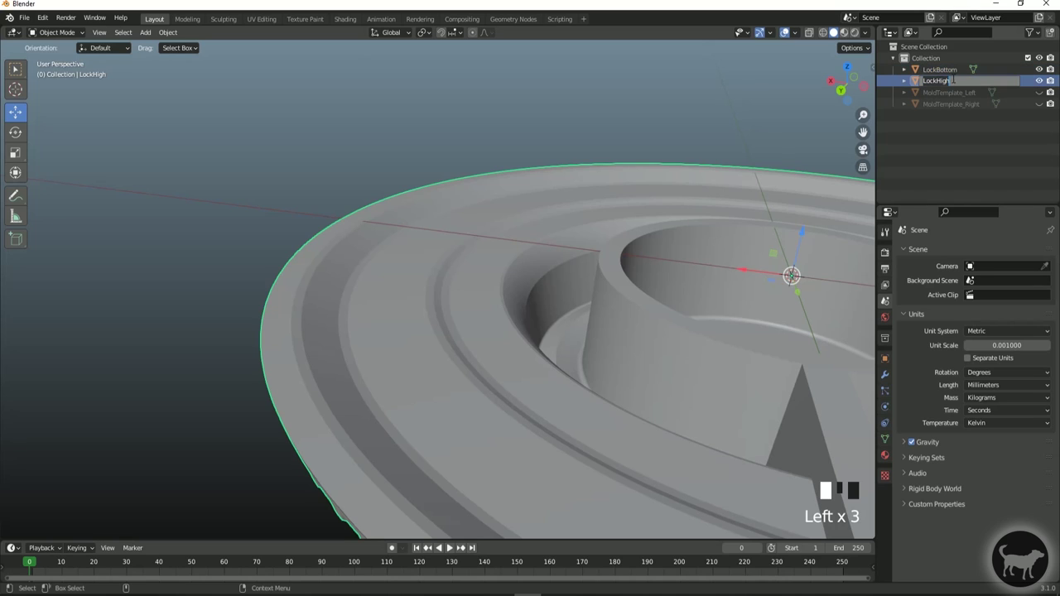
key(BackSpace)
key(BackSpace)
key(BackSpace)
key(BackSpace)
text(Top)
key(Return)
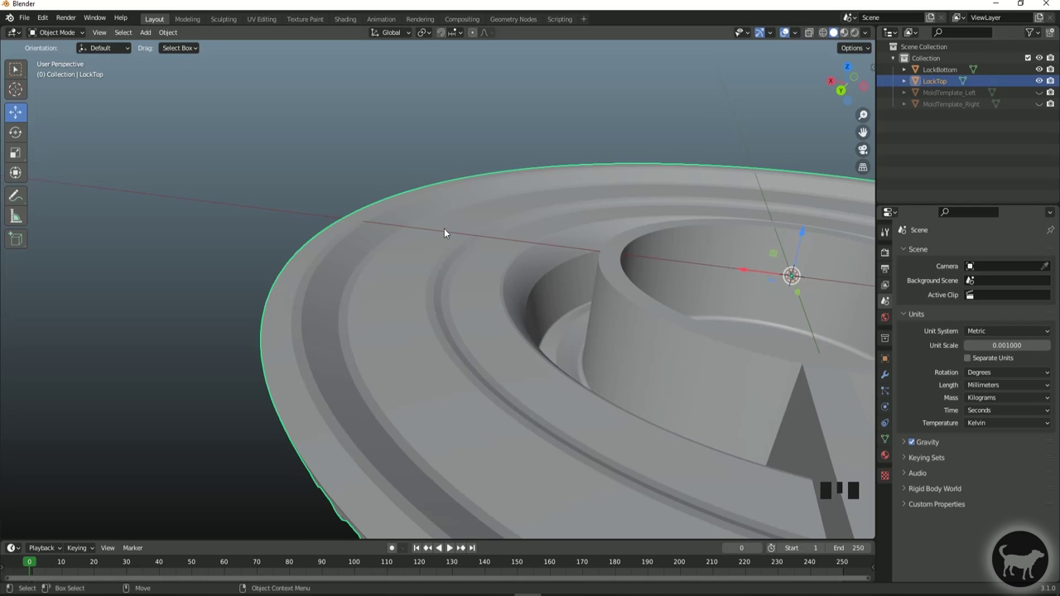
- Select LockBottom in the viewport and hide LockTop
scroll(437, 235, down, 2)
mouse_move(430, 239)
alt+mouse_down()
mouse_move(421, 233)
mouse_move(432, 240)
alt+mouse_up()
alt+middle_click(376, 316)
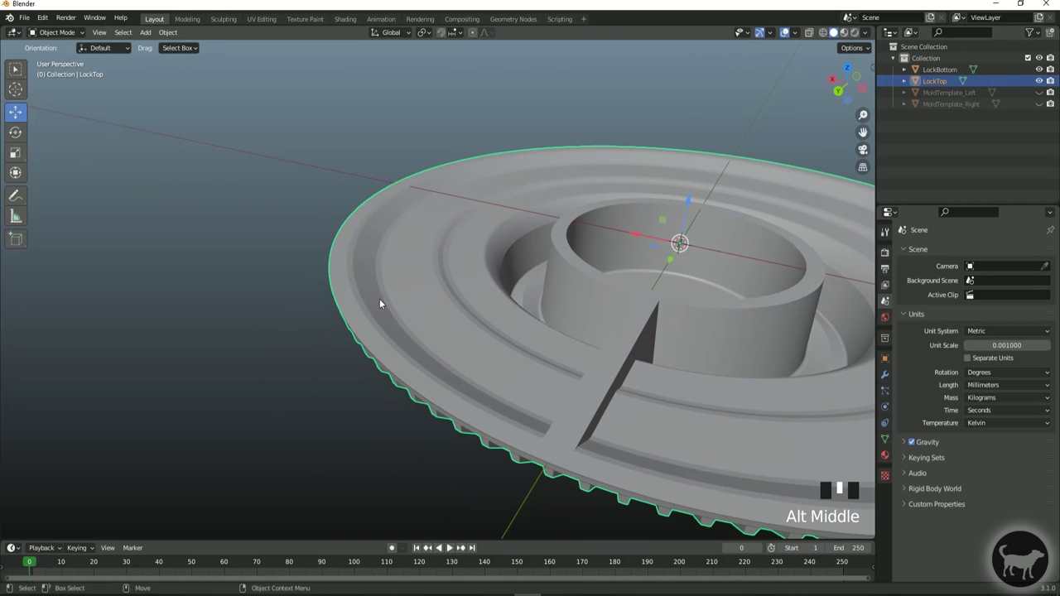
click(411, 252)
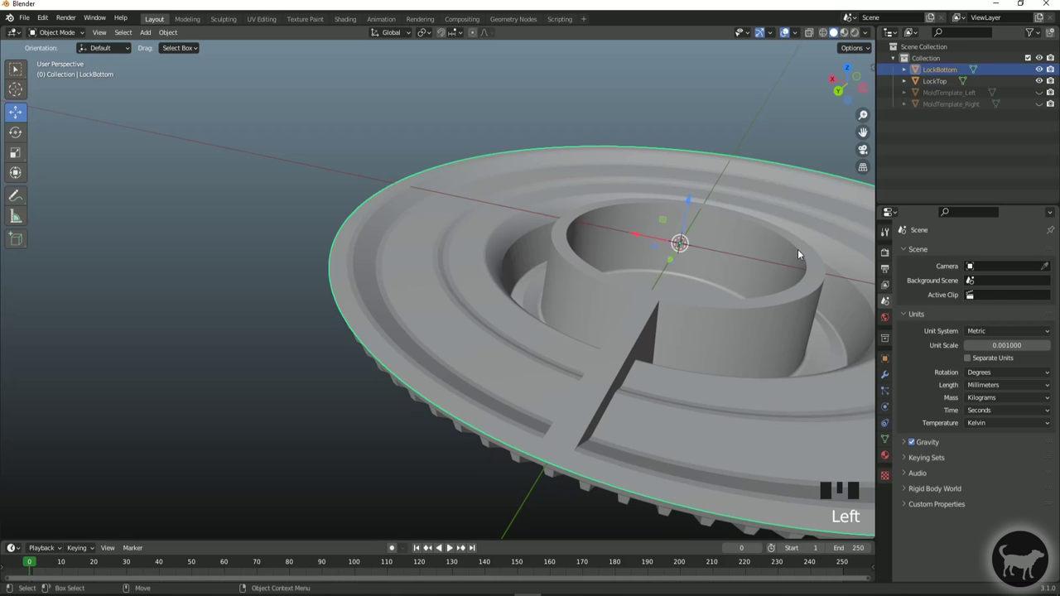
click(1040, 81)
alt+drag(489, 334, 393, 176)
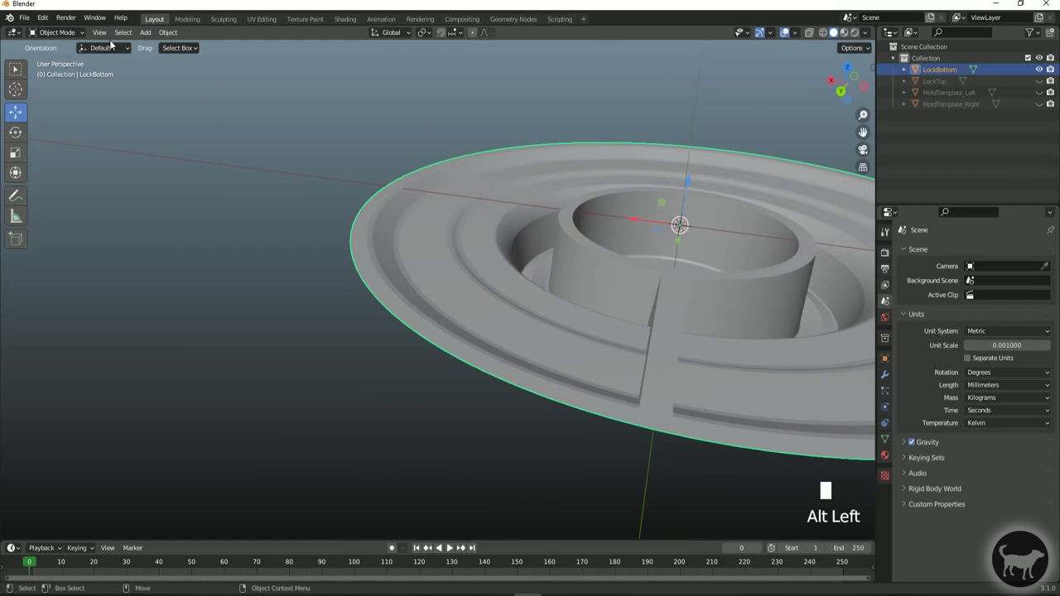
- Enter Edit Mode on LockBottom and switch to vertex selection near its outer ring
click(56, 32)
click(57, 60)
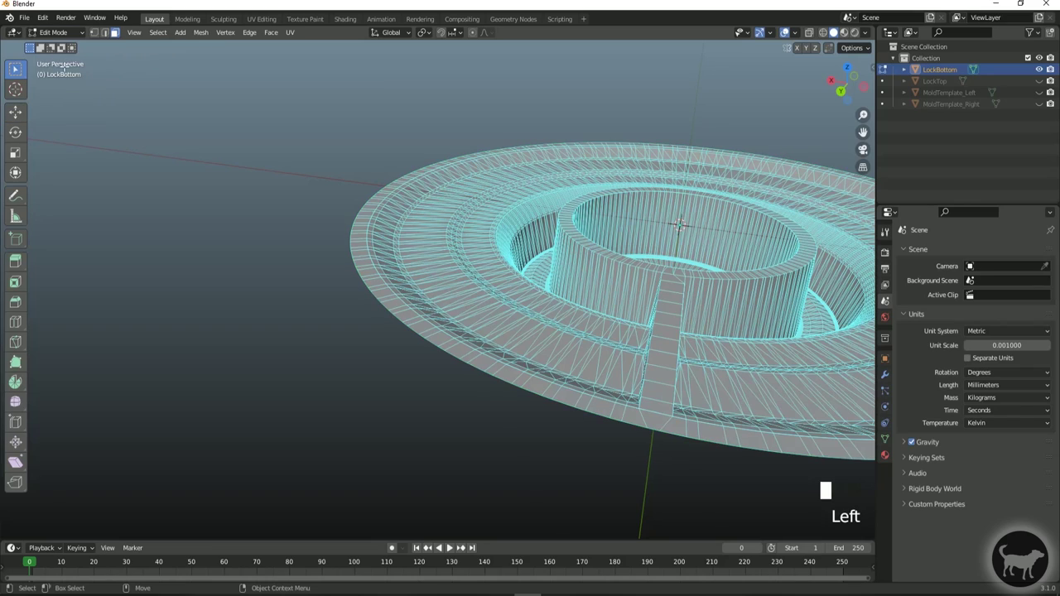
scroll(358, 289, up, 2)
scroll(358, 289, up, 3)
alt+middle_click(339, 281)
click(94, 33)
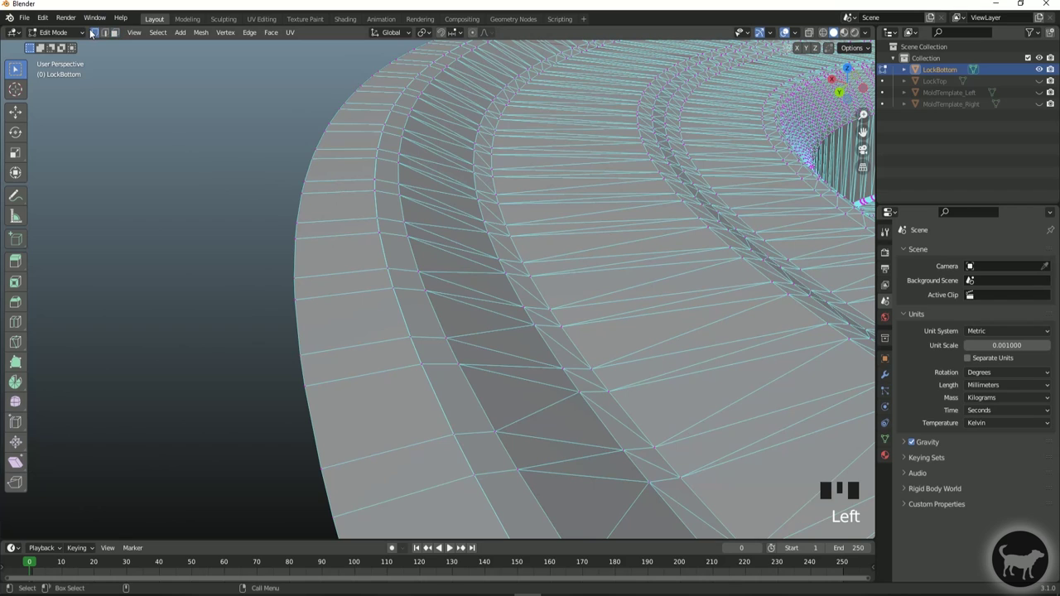
- Try moving a vertex on the outer ring's inner seam vertically to test the join, and undo the move
click(384, 271)
key(w)
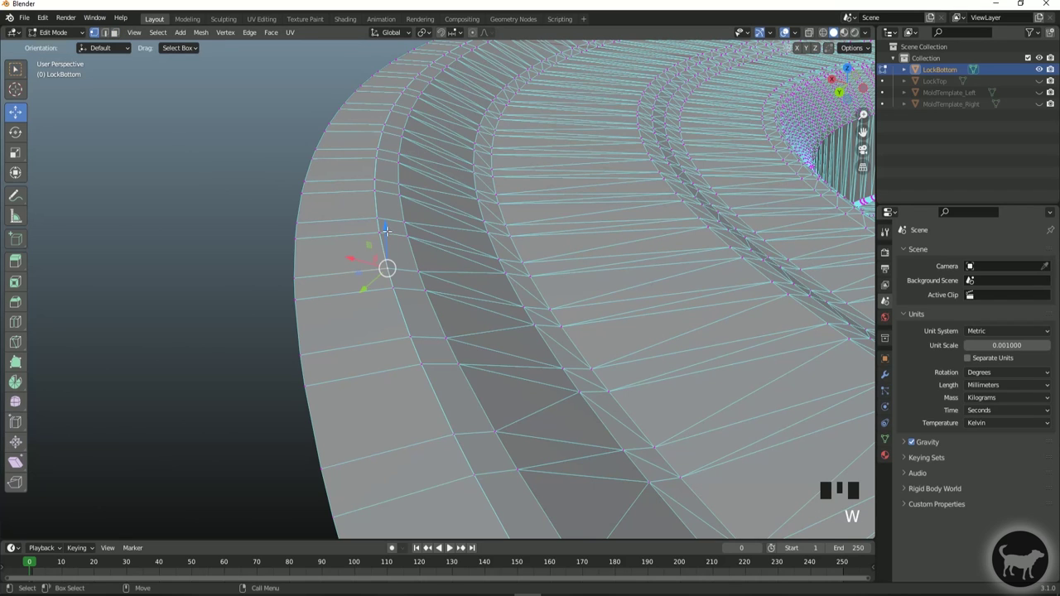
drag(386, 230, 389, 269)
key(ctrl+z)
- Turn on X-ray, box-select all of LockBottom's vertices and merge them By Distance
scroll(394, 180, down, 8)
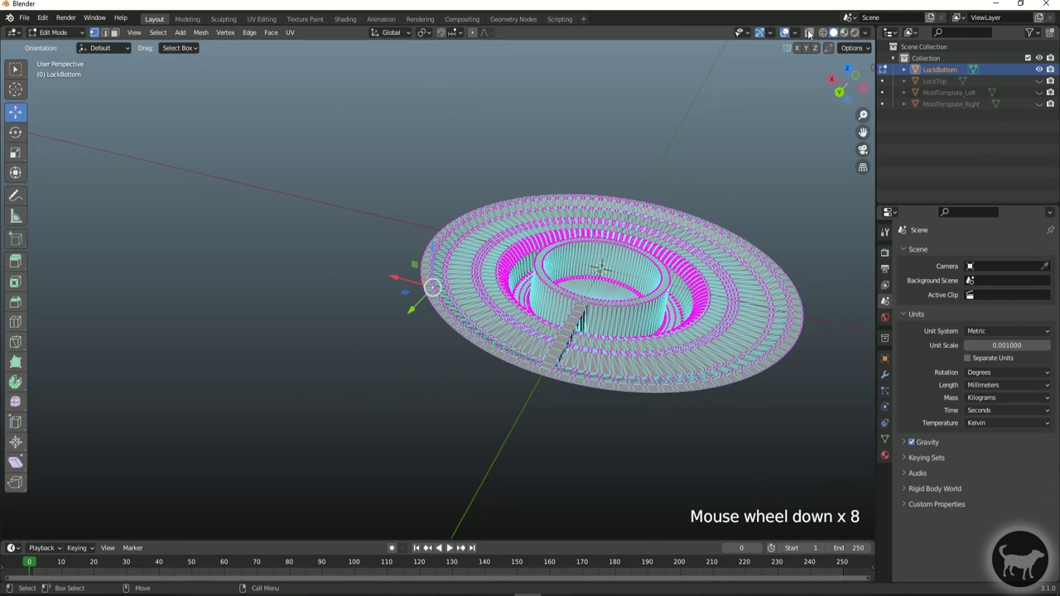
click(808, 34)
drag(337, 78, 850, 471)
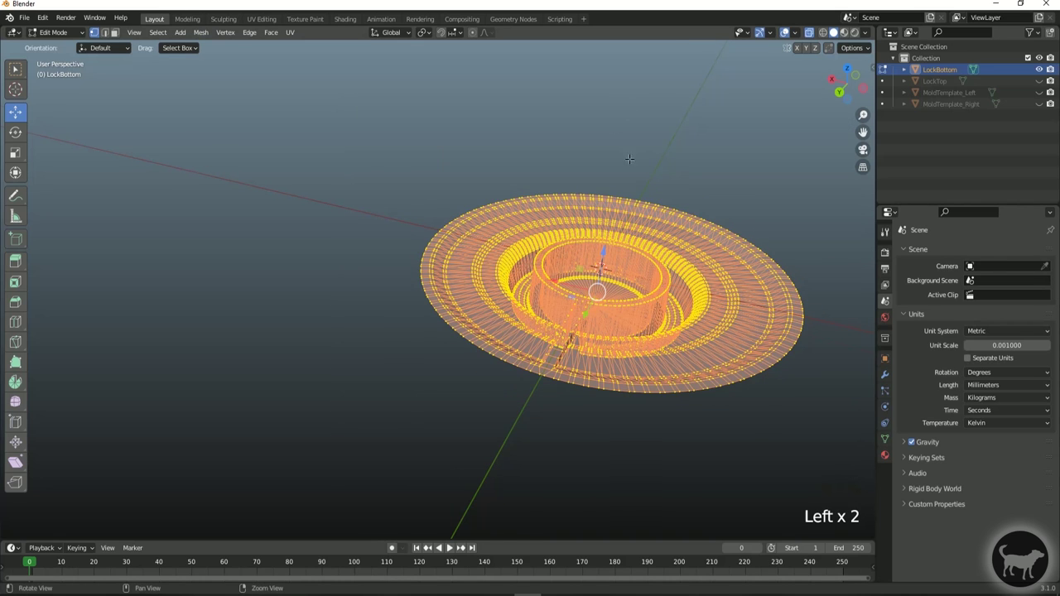
alt+drag(629, 159, 705, 426)
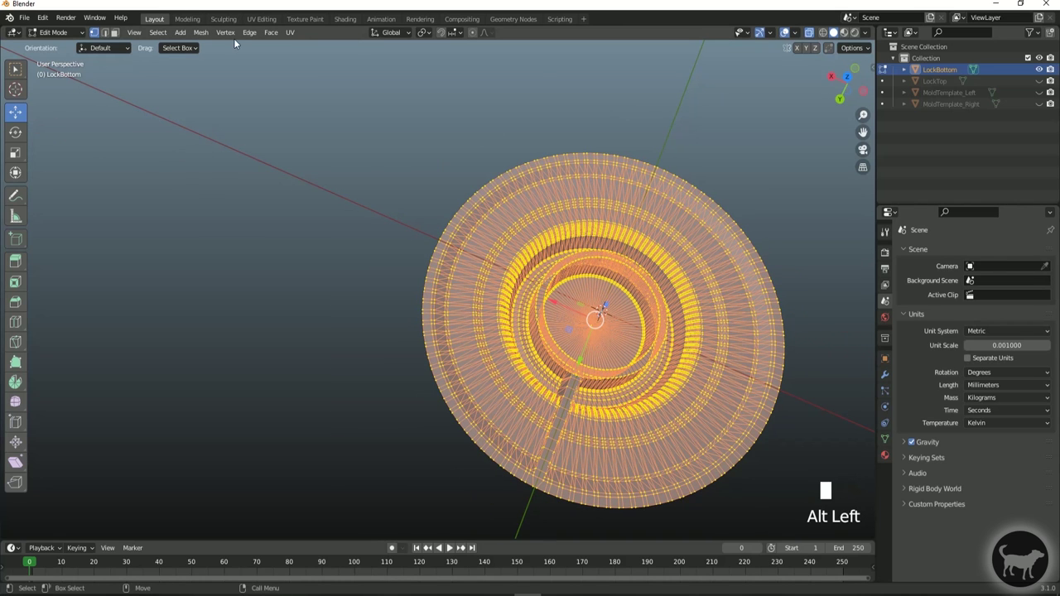
click(203, 34)
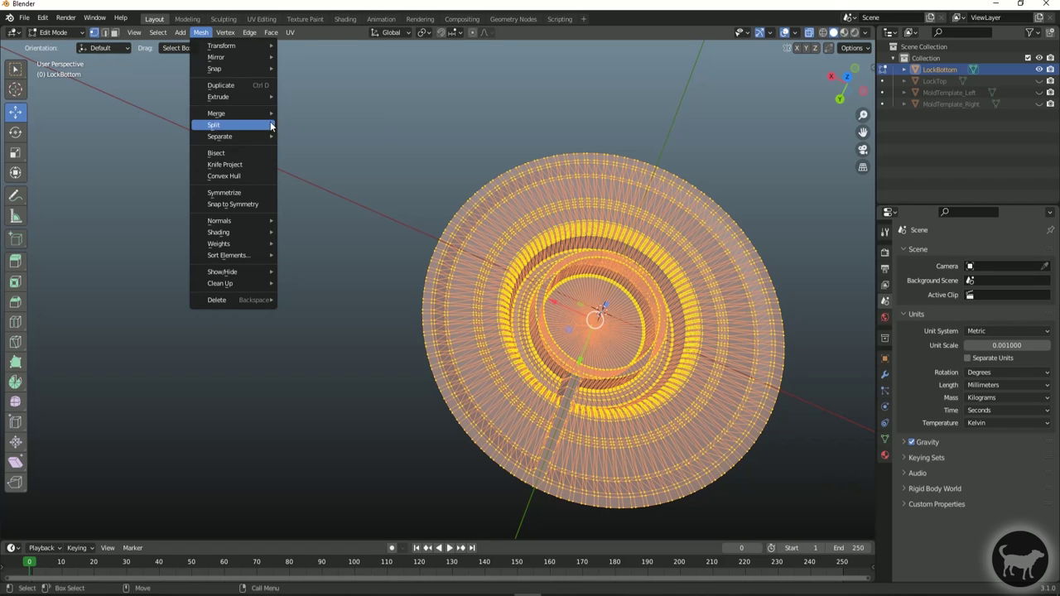
mouse_move(255, 115)
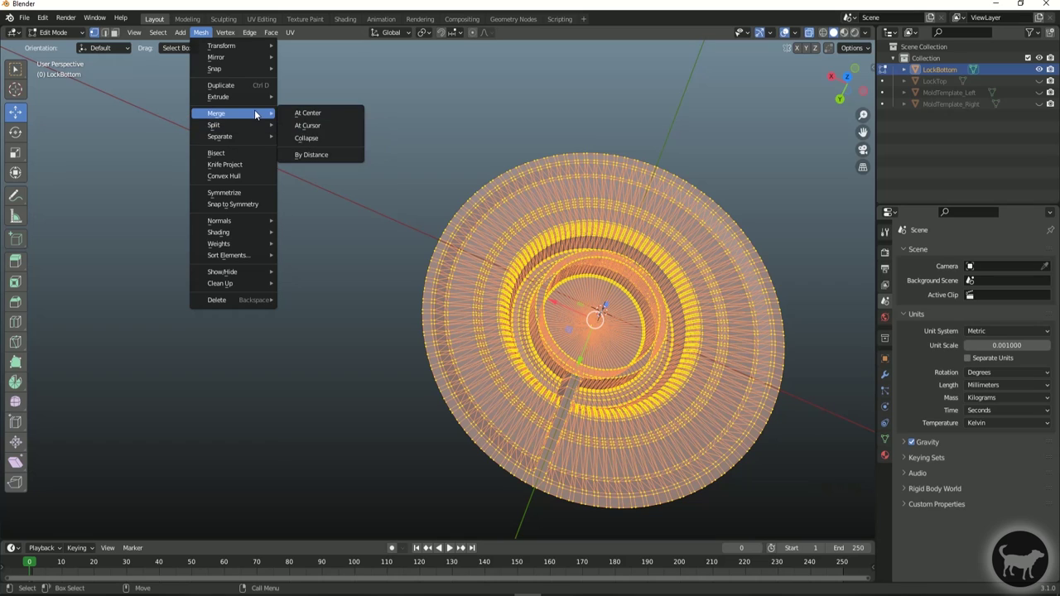
click(331, 154)
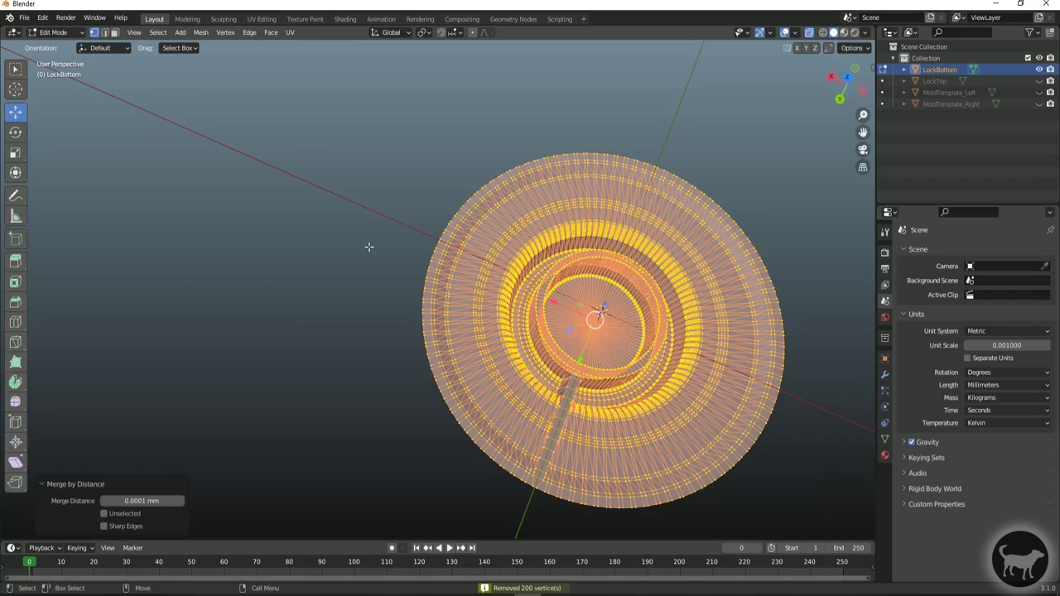
- Test the merged seam by moving one of its vertices vertically, and undo the move
click(418, 258)
scroll(397, 281, up, 9)
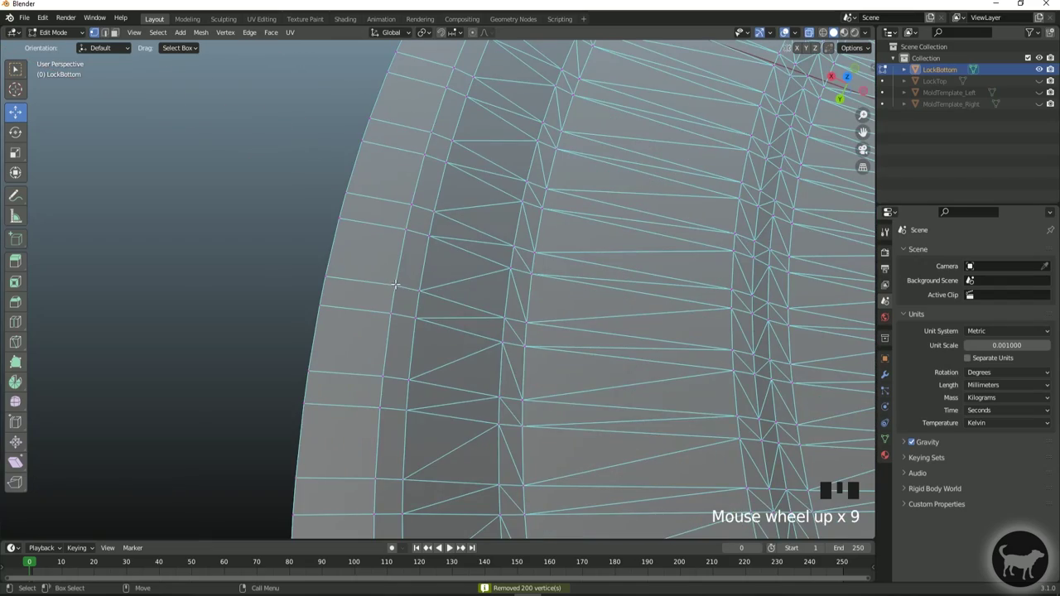
click(396, 285)
alt+drag(447, 302, 444, 251)
alt+middle_click(444, 251)
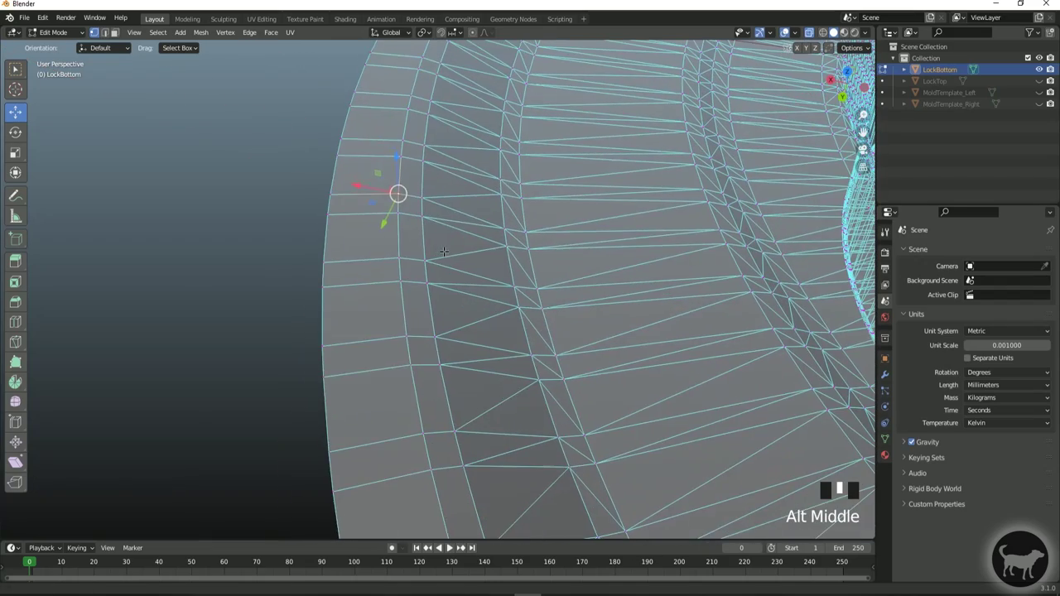
drag(400, 156, 403, 169)
key(ctrl+z)
click(242, 182)
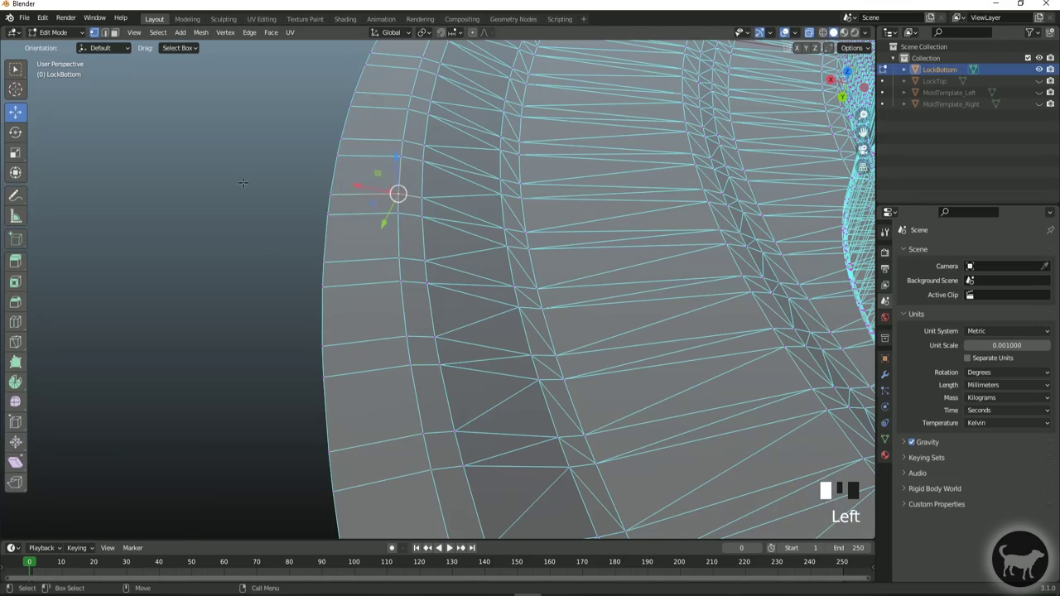
- Turn off X-ray display and view the whole LockBottom mesh from above
scroll(242, 182, down, 4)
alt+drag(243, 182, 485, 281)
alt+middle_click(484, 281)
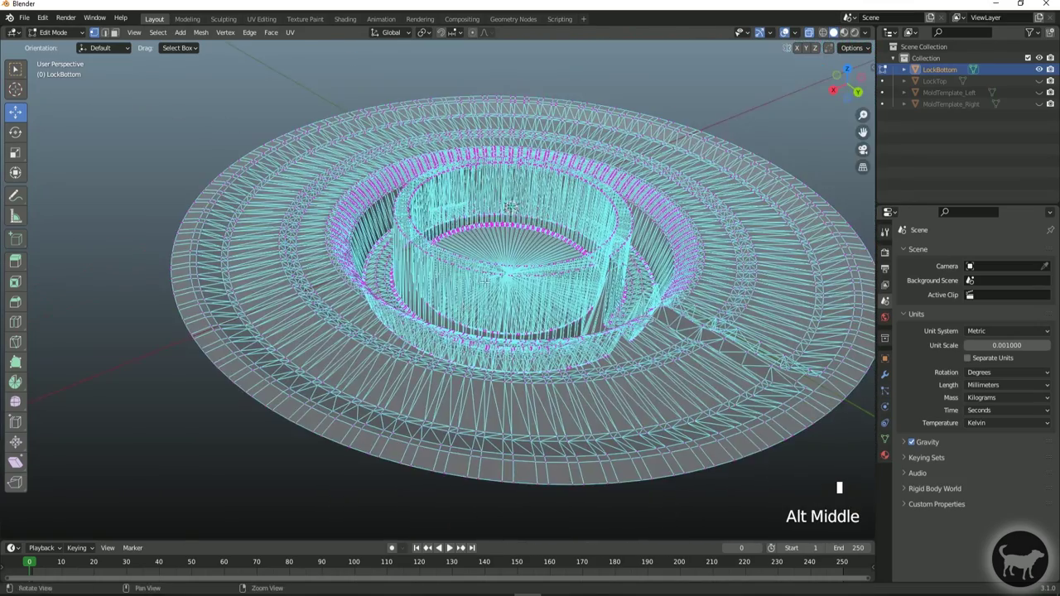
click(809, 33)
alt+drag(699, 129, 617, 273)
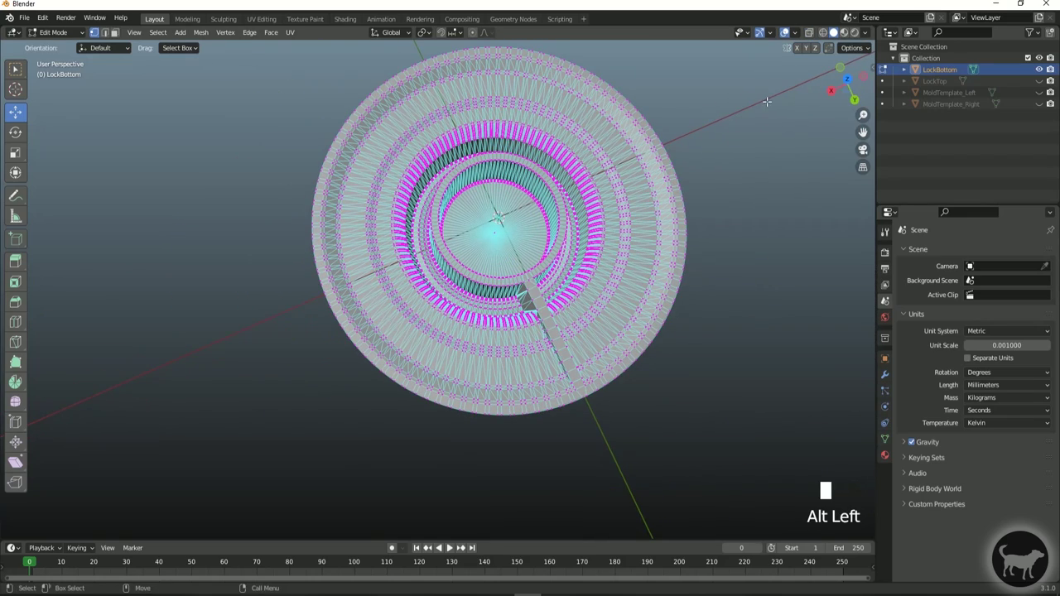
- Compare LockBottom with and without LockTop displayed, leaving LockTop shown and LockBottom hidden
click(1039, 80)
alt+drag(818, 157, 516, 181)
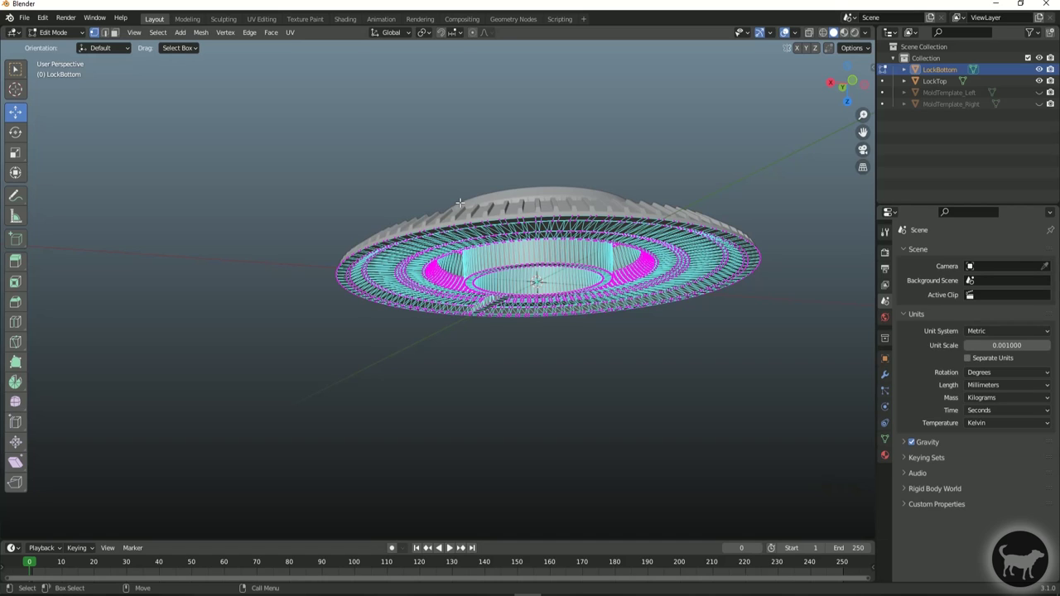
click(1039, 81)
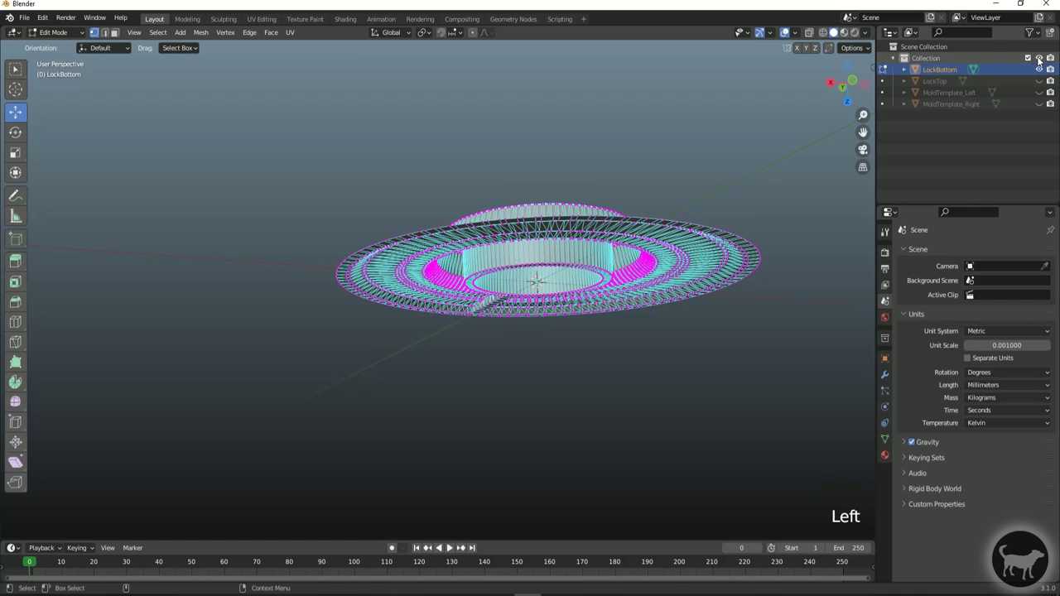
click(1039, 81)
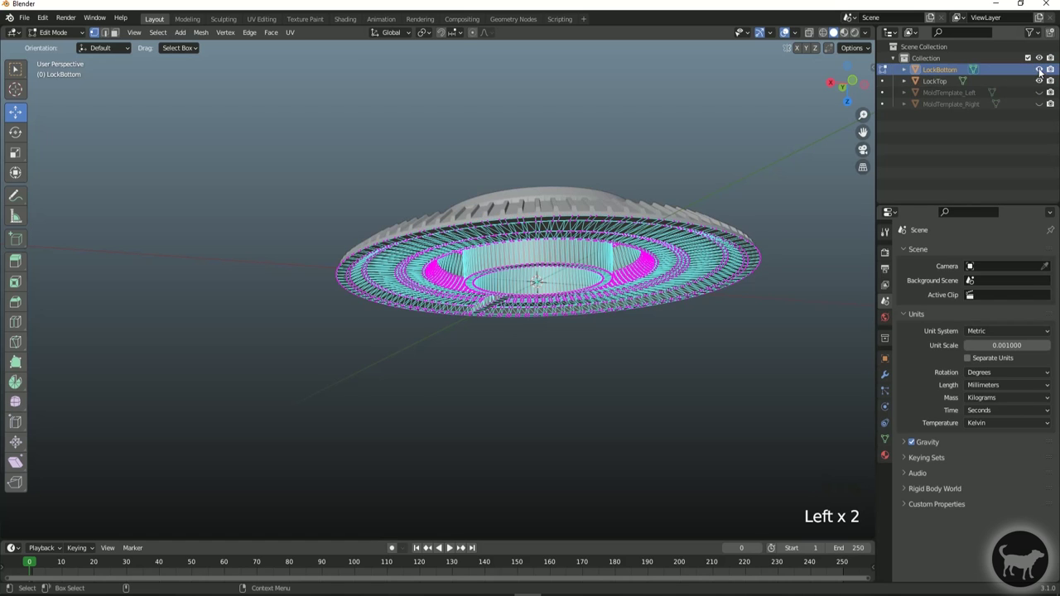
click(1039, 69)
alt+drag(471, 361, 406, 370)
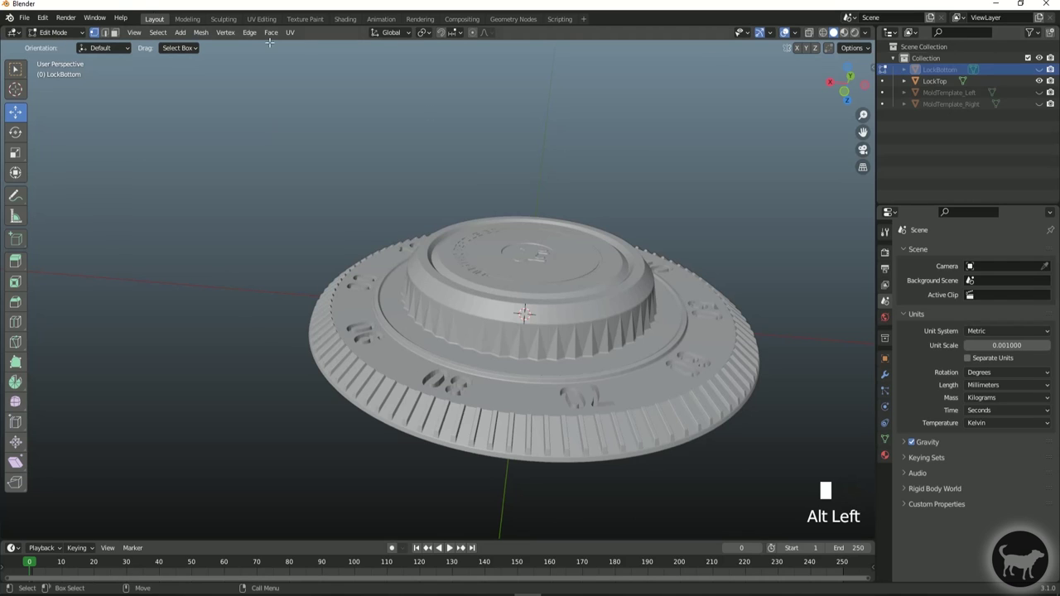
- Leave mesh editing of LockBottom, select LockTop and open its mesh in Edit Mode
click(54, 31)
click(58, 41)
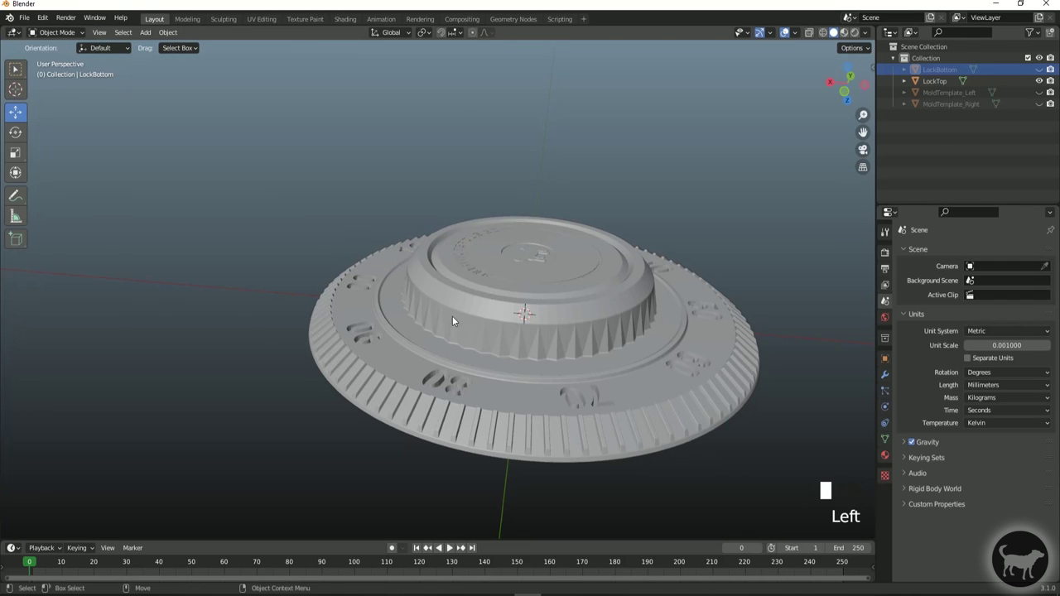
click(497, 386)
click(70, 33)
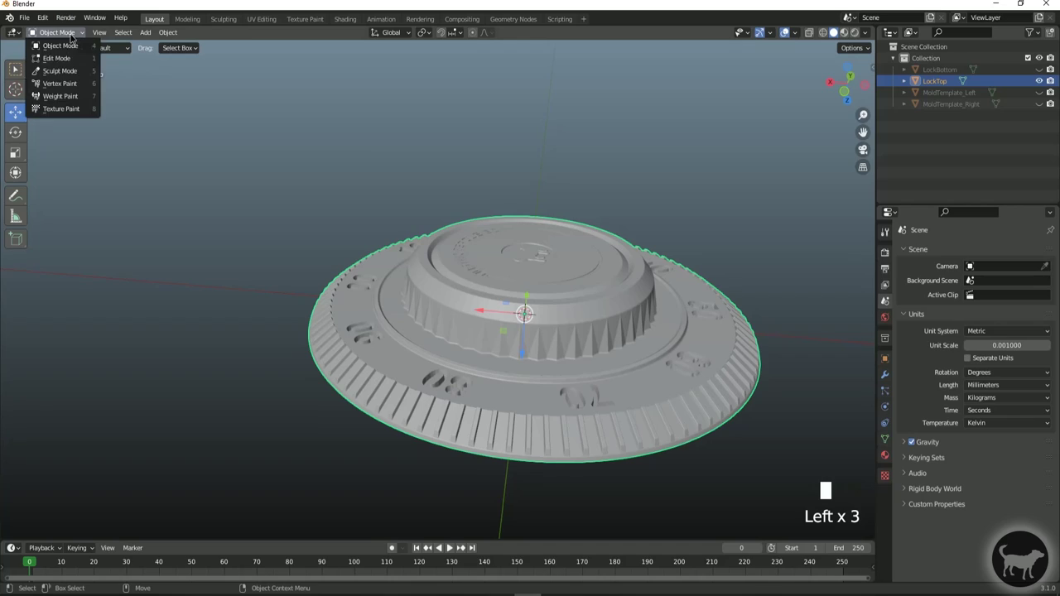
click(55, 59)
- Switch to edge selection and select the open edge loop around LockTop's lower outer rim
scroll(436, 425, up, 3)
alt+drag(448, 338, 497, 306)
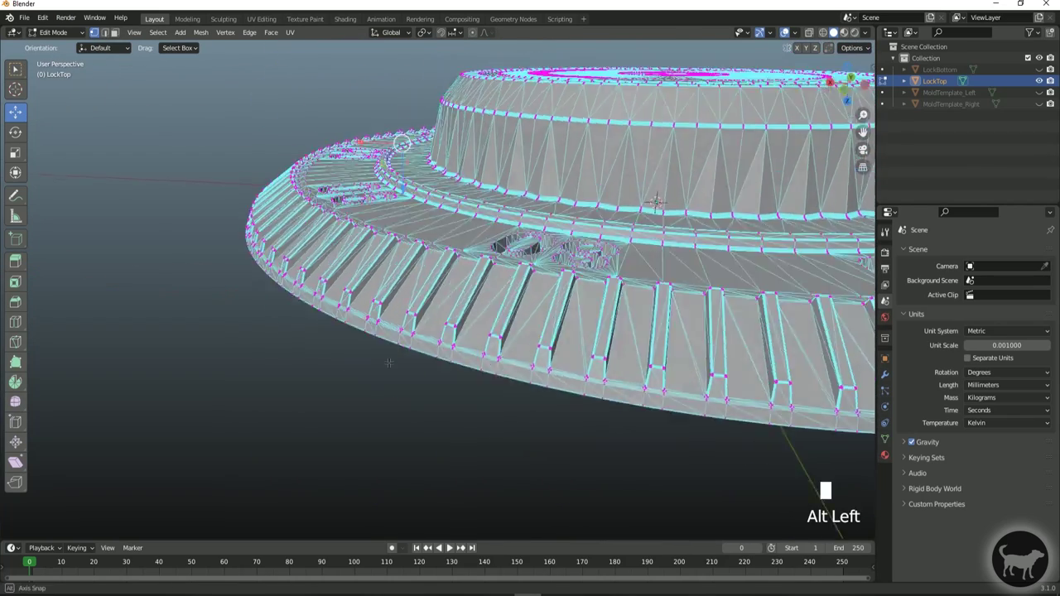
alt+middle_drag(497, 307, 547, 273)
alt+right_drag(547, 273, 467, 269)
alt+middle_drag(467, 270, 225, 302)
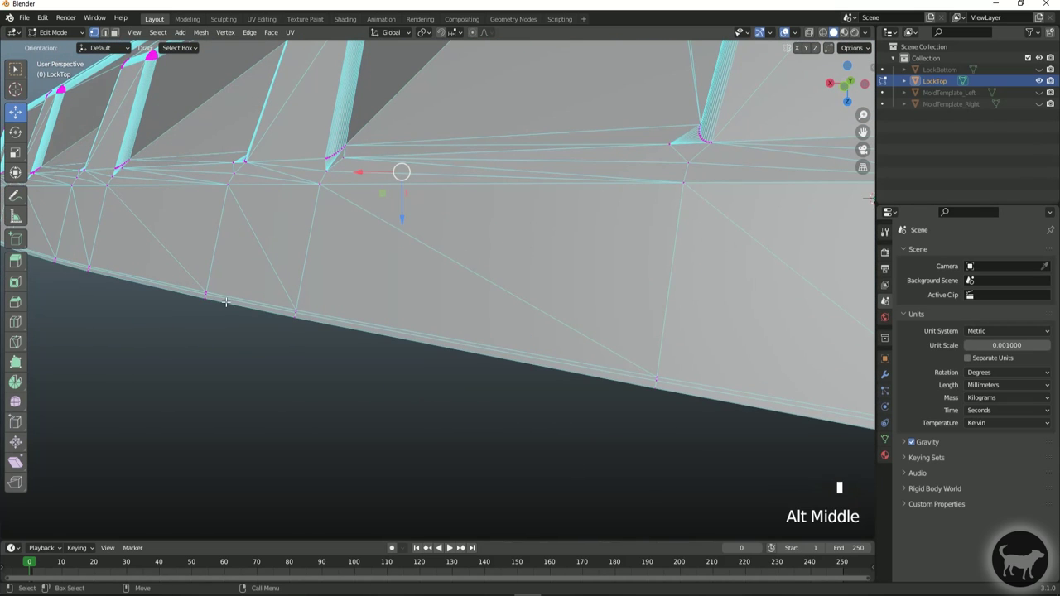
click(106, 35)
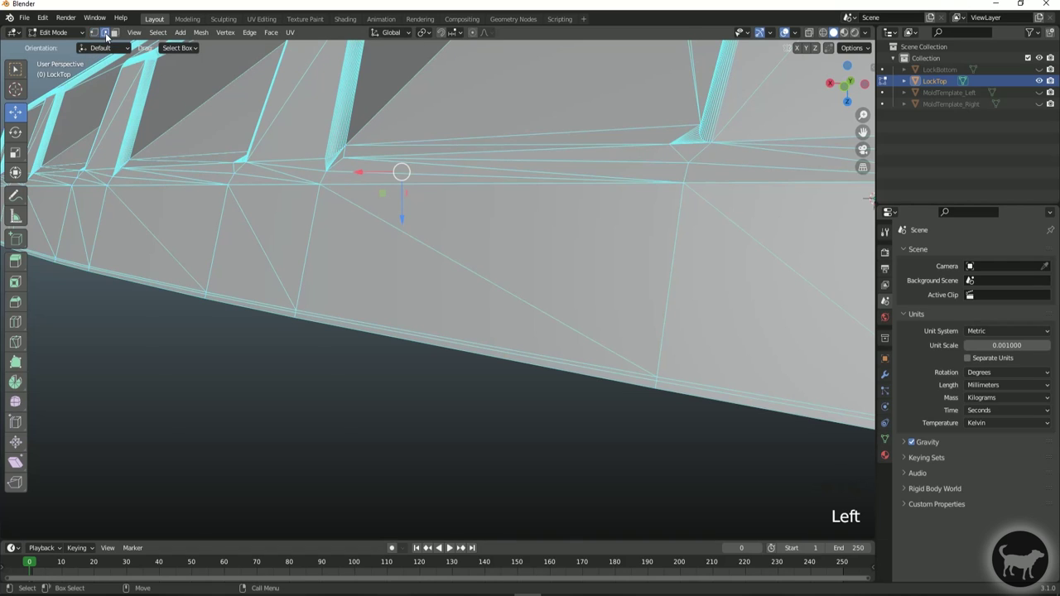
double_click(264, 312)
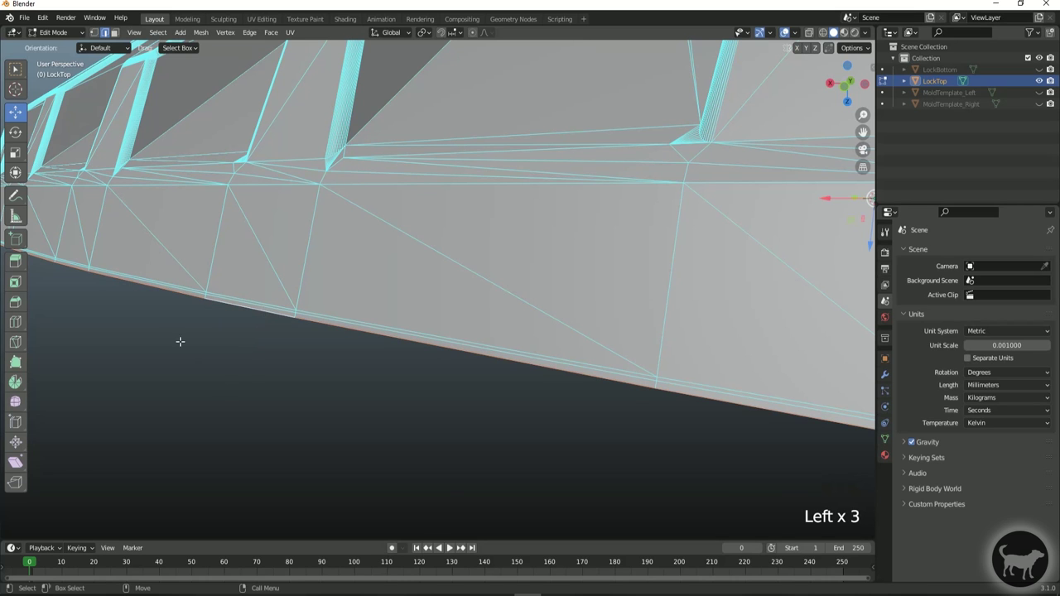
- Extrude the selected rim loop about 3.118 mm along Z, using Extrude Region with the XYZ axes
scroll(366, 355, down, 8)
alt+drag(559, 386, 380, 270)
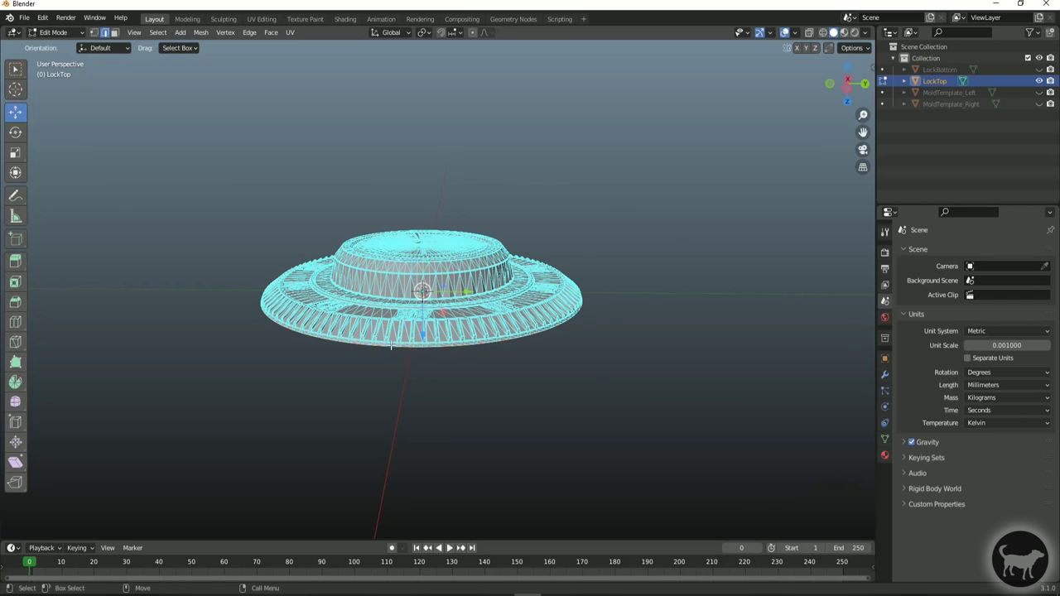
scroll(391, 346, up, 2)
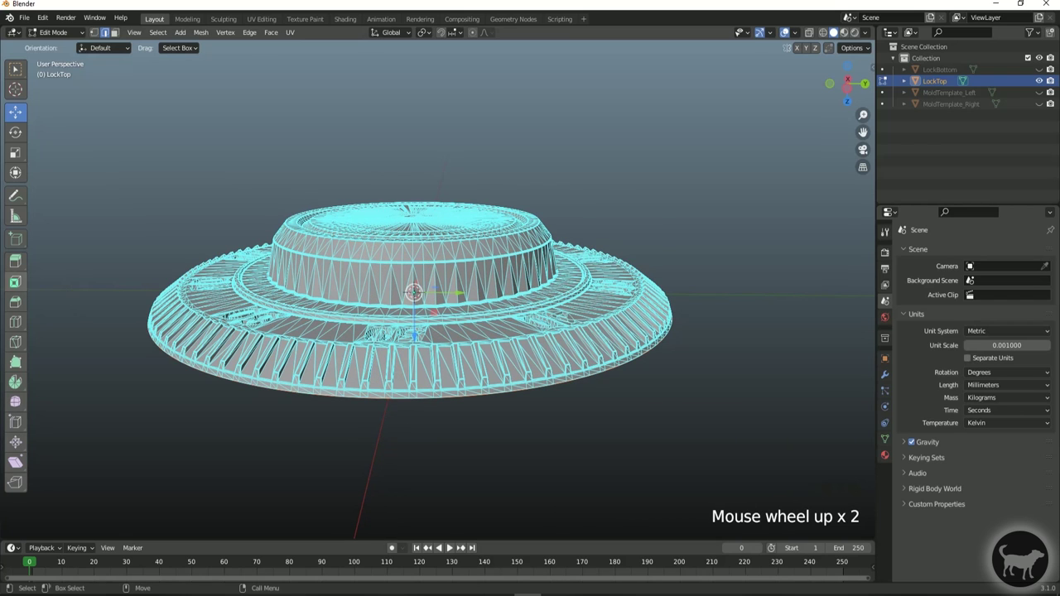
click(15, 262)
scroll(140, 112, down, 2)
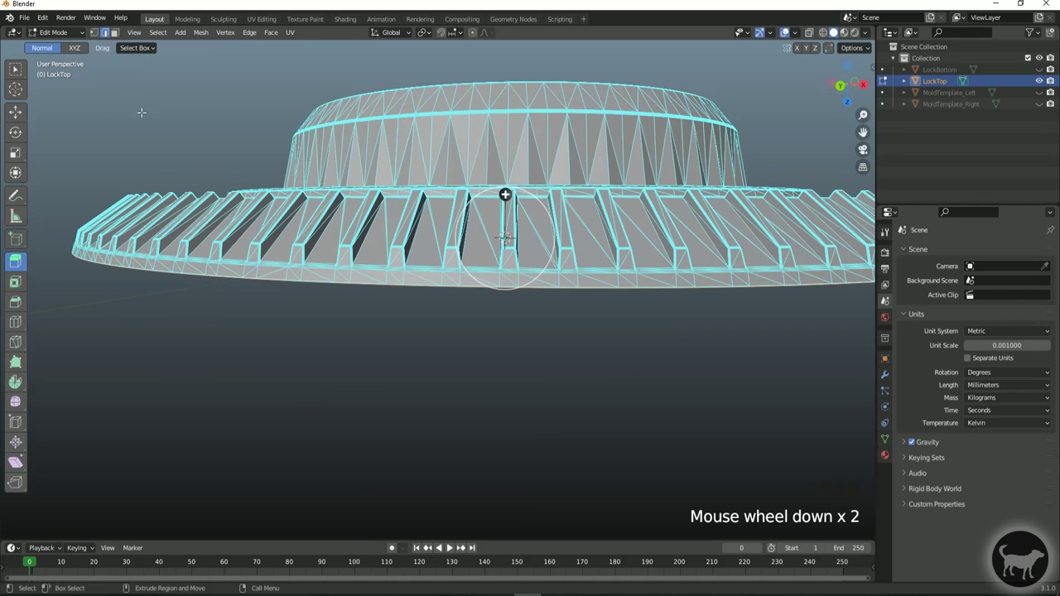
click(79, 47)
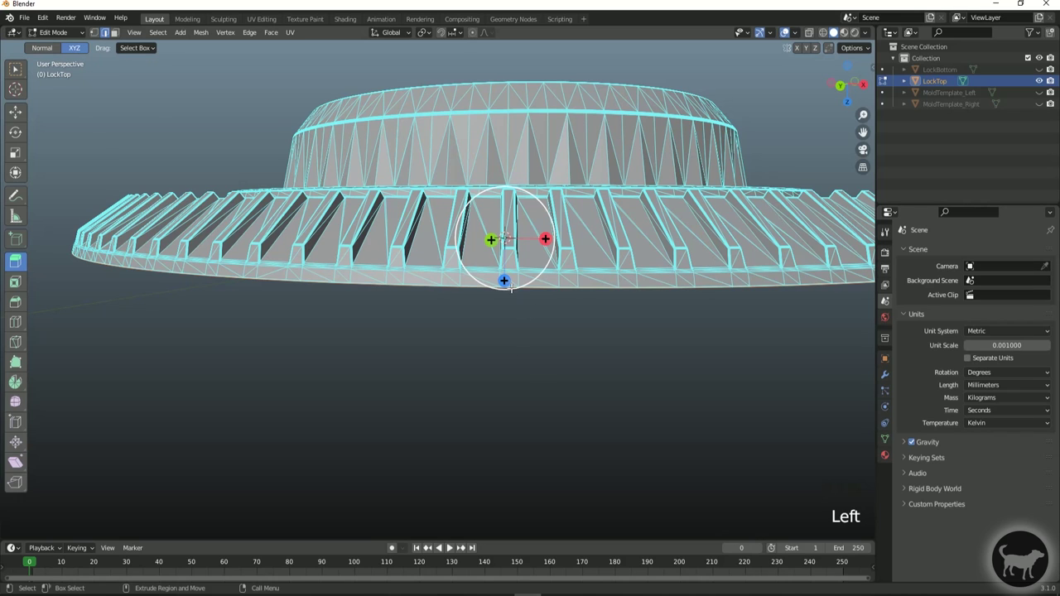
drag(503, 281, 503, 319)
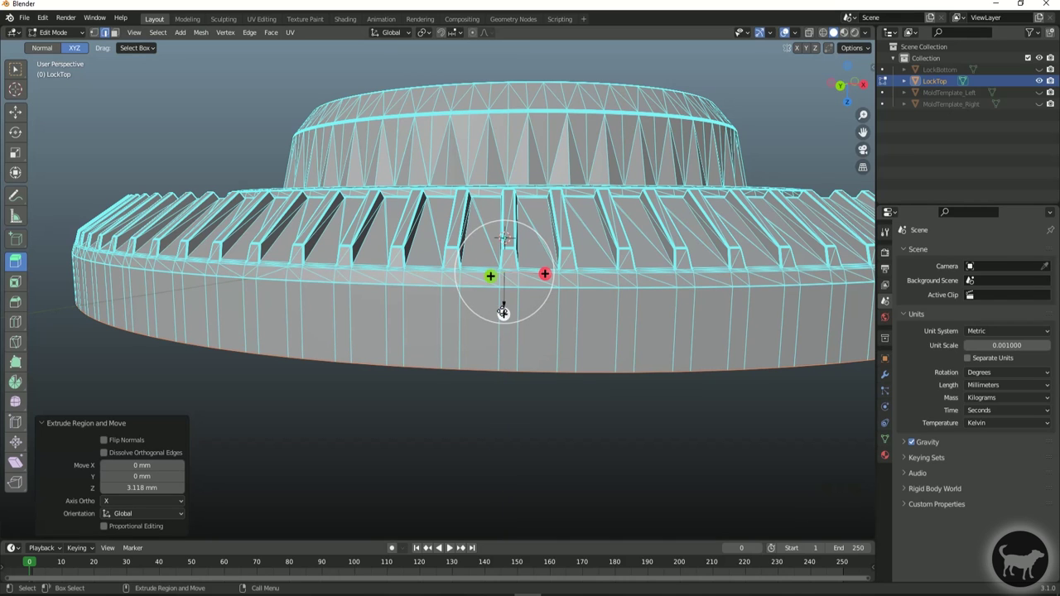
- Extrude the lower edge of LockTop's new side wall again by about 0.1 mm along Z
scroll(504, 320, down, 2)
alt+drag(504, 320, 518, 376)
scroll(518, 376, up, 2)
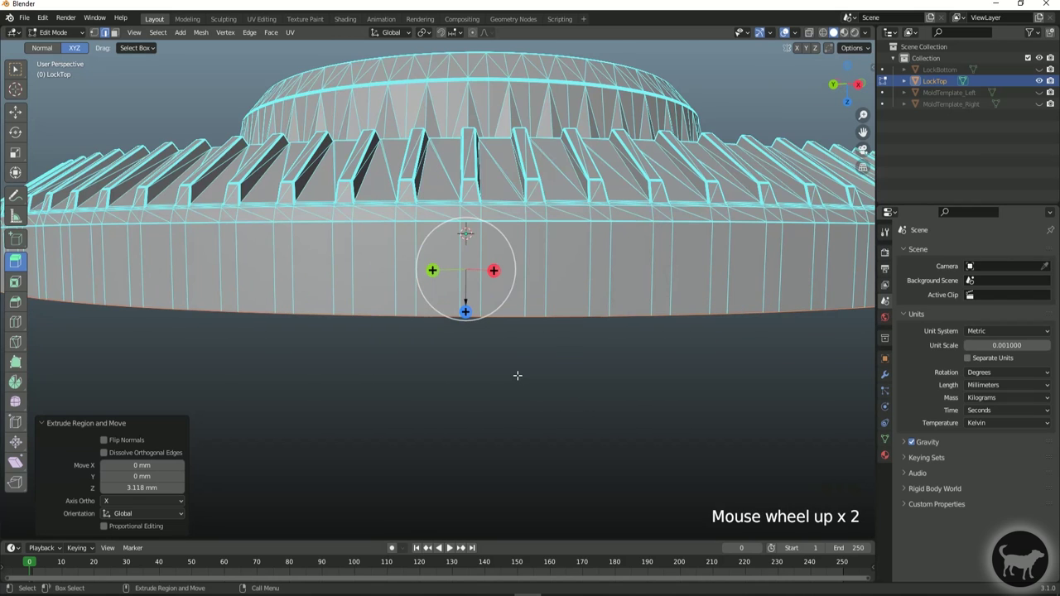
click(15, 263)
drag(466, 311, 466, 317)
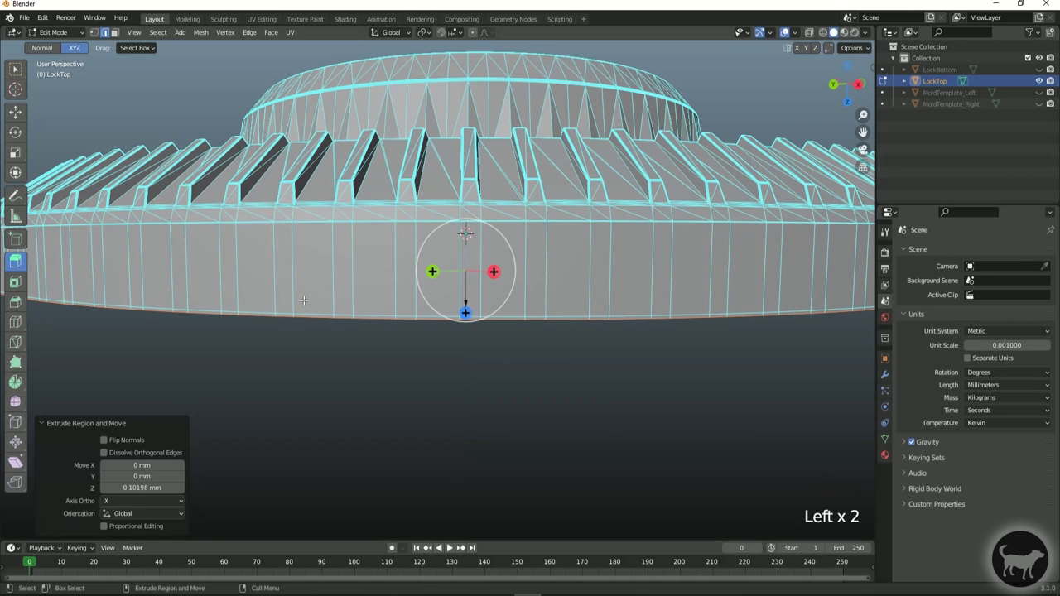
- Close LockTop's open underside by merging the newly extruded edge loop At Center, and inspect the cap
click(201, 32)
mouse_move(249, 115)
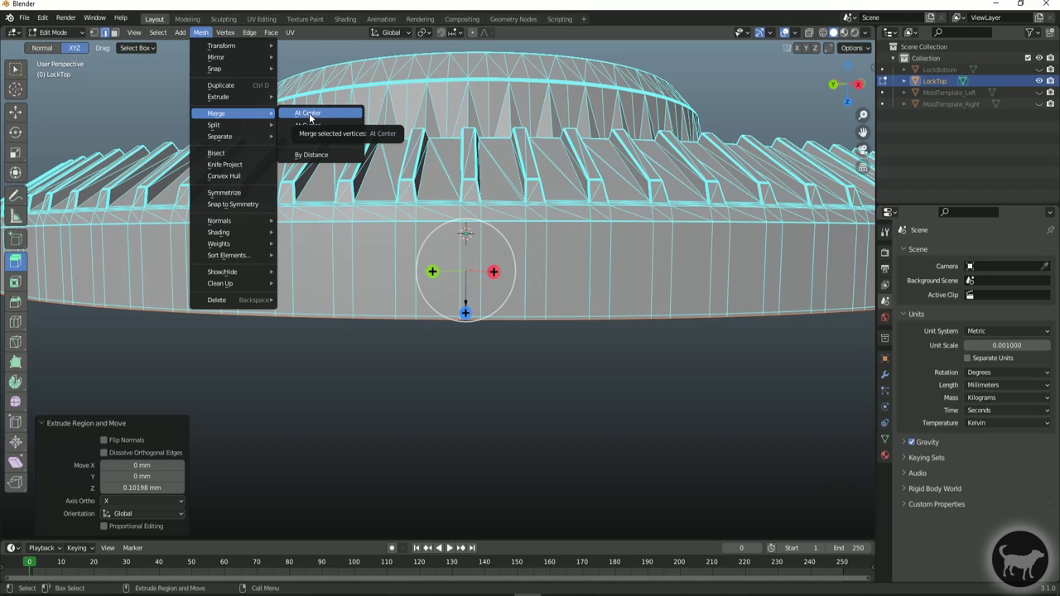
click(311, 114)
scroll(566, 397, down, 5)
alt+drag(566, 398, 544, 350)
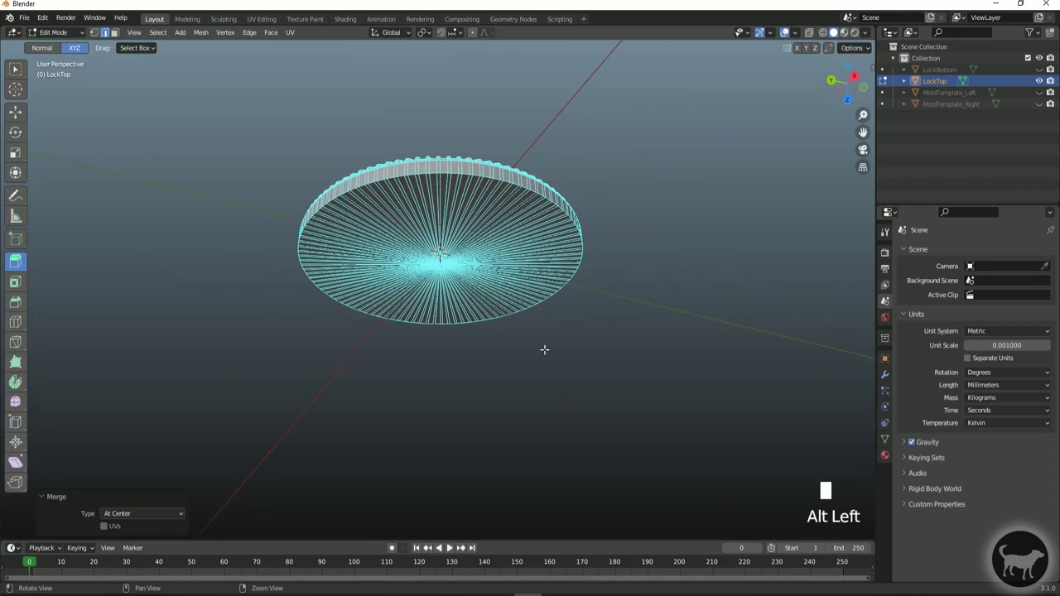
scroll(384, 267, up, 5)
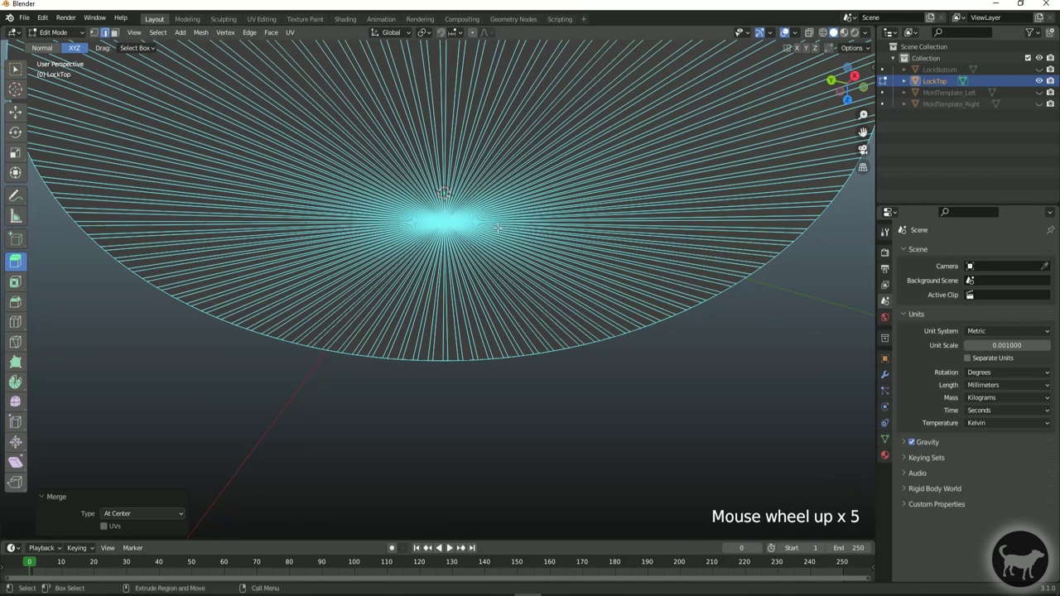
alt+drag(442, 221, 379, 354)
alt+drag(442, 235, 469, 230)
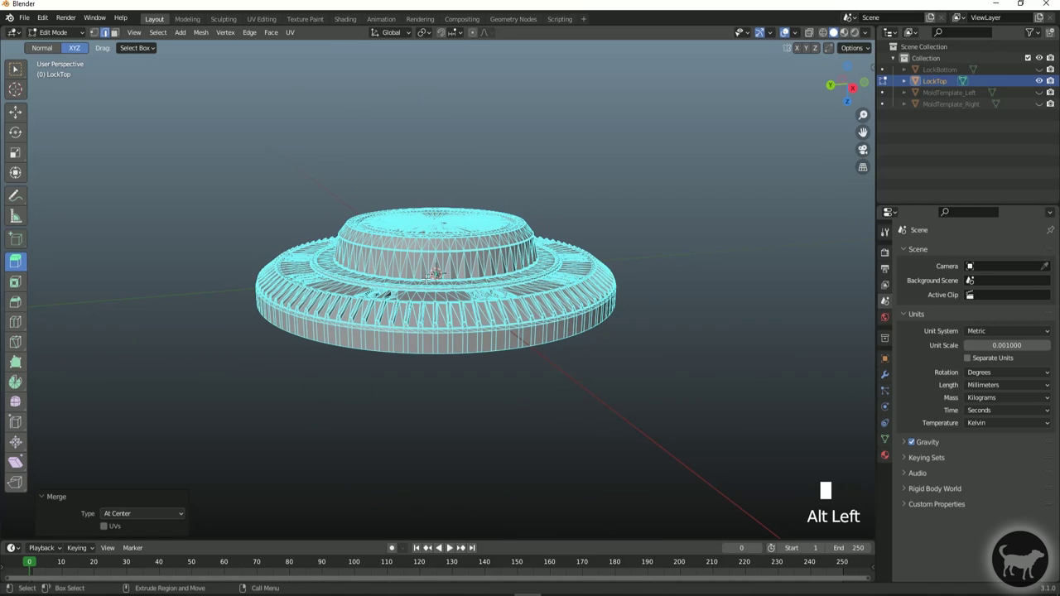
- Return LockTop to Object Mode and view the solid dial from an angle above
click(507, 148)
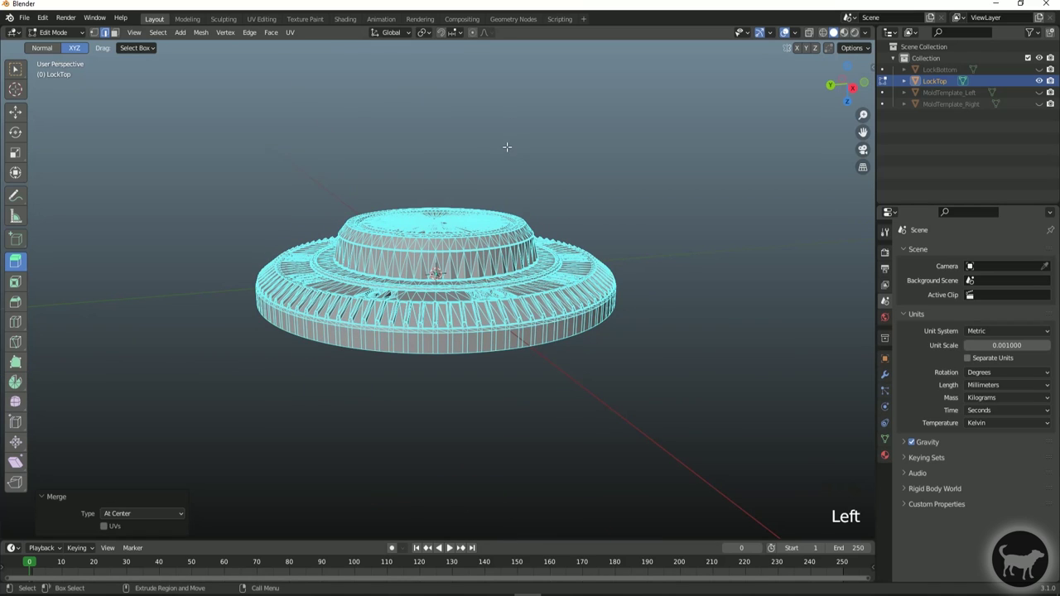
click(54, 32)
click(60, 44)
alt+drag(499, 292, 770, 240)
- Select and unhide LockBottom, and hide LockTop, leaving a side view of LockBottom's rim
click(949, 70)
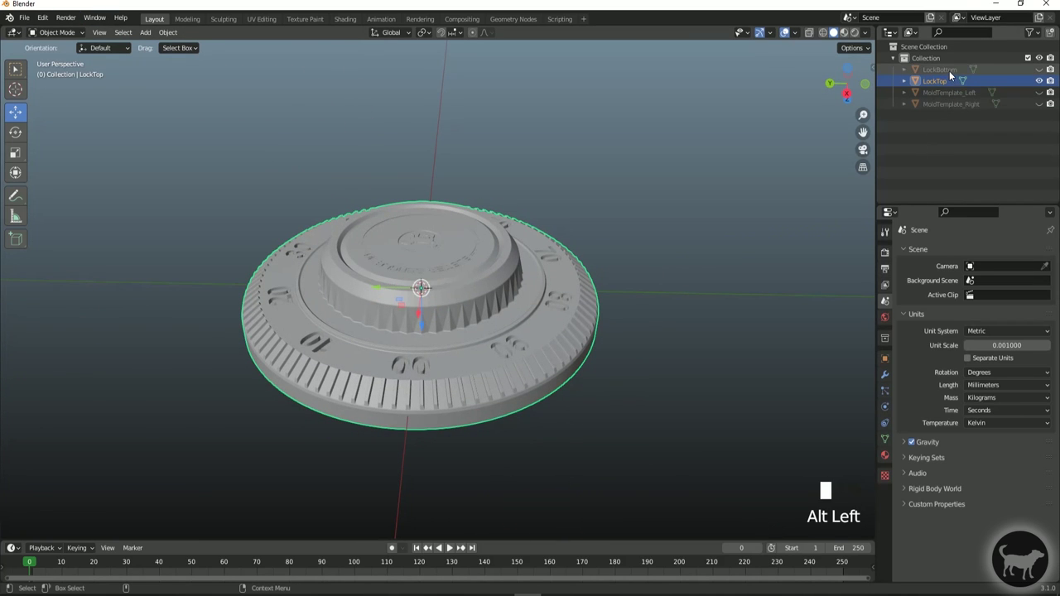
click(1040, 70)
click(1039, 81)
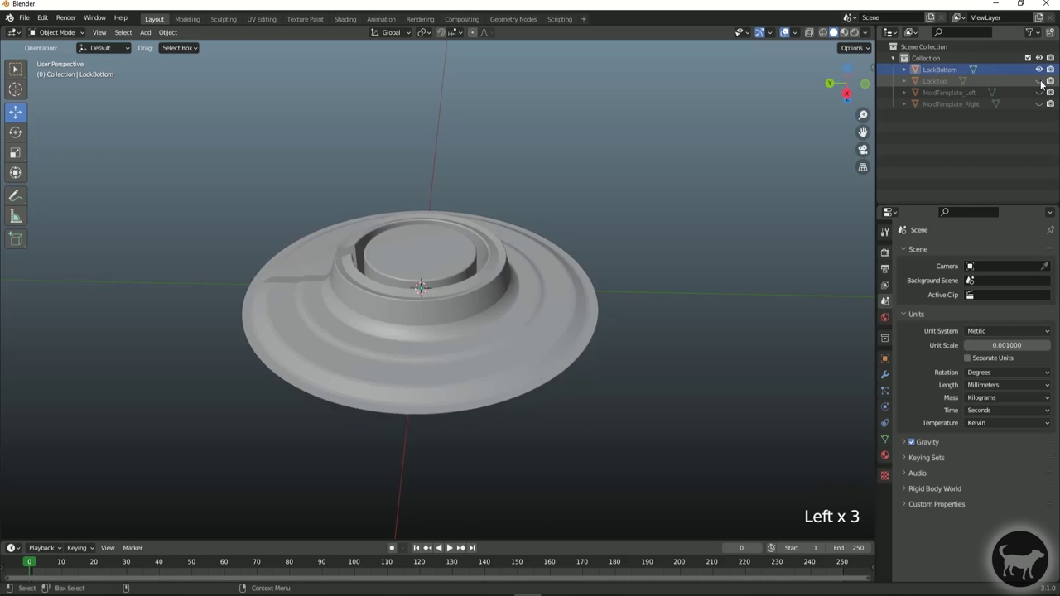
alt+drag(788, 256, 547, 251)
scroll(487, 314, up, 2)
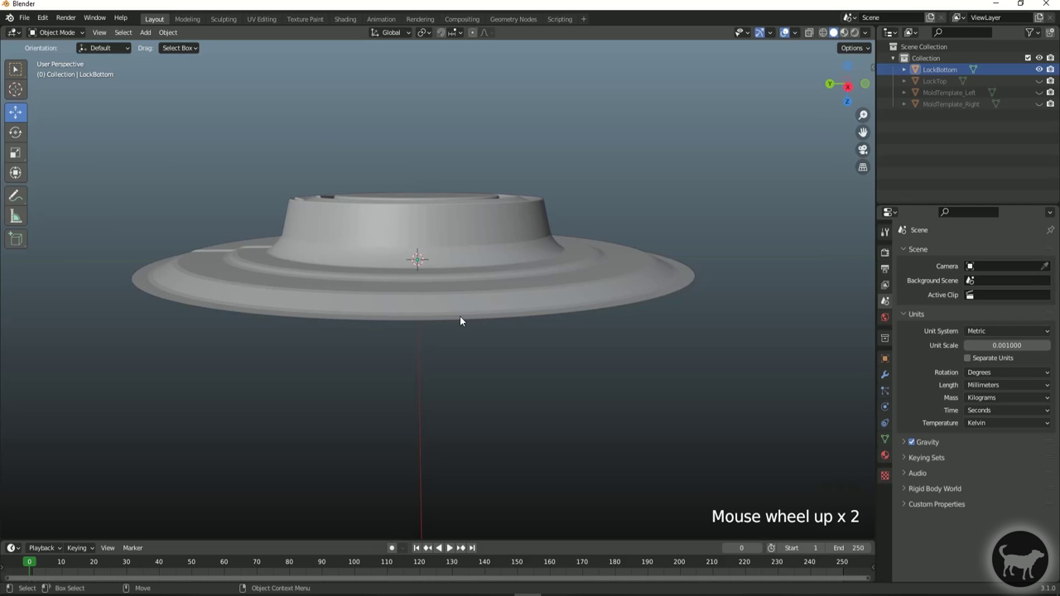
- Show MoldTemplate_Left, examine where it meets the rim of LockBottom, and hide the template again
alt+drag(386, 311, 453, 347)
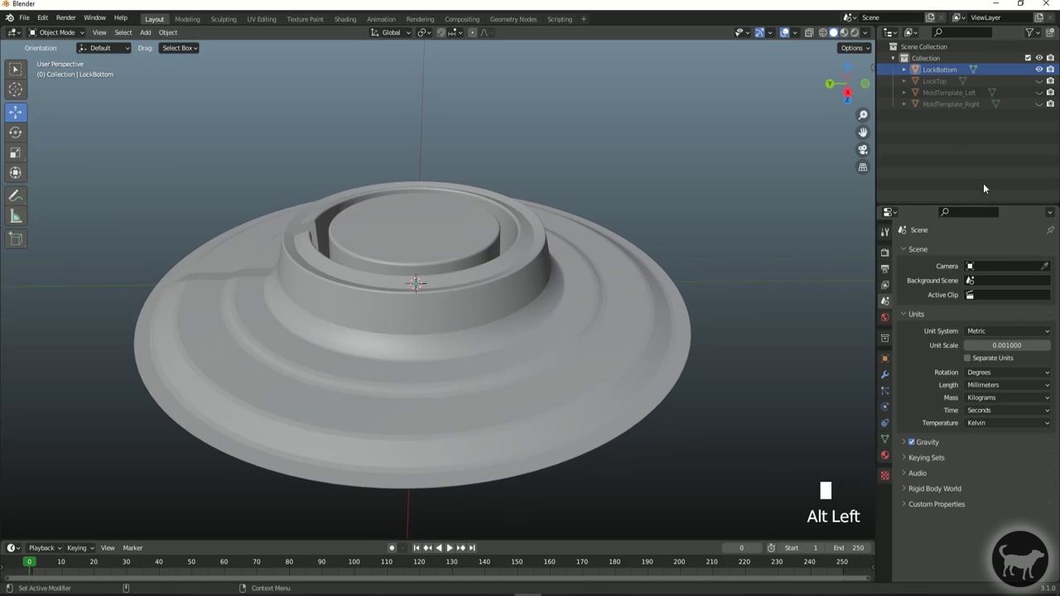
click(1039, 91)
alt+drag(464, 268, 269, 309)
scroll(409, 410, up, 2)
alt+drag(380, 370, 269, 264)
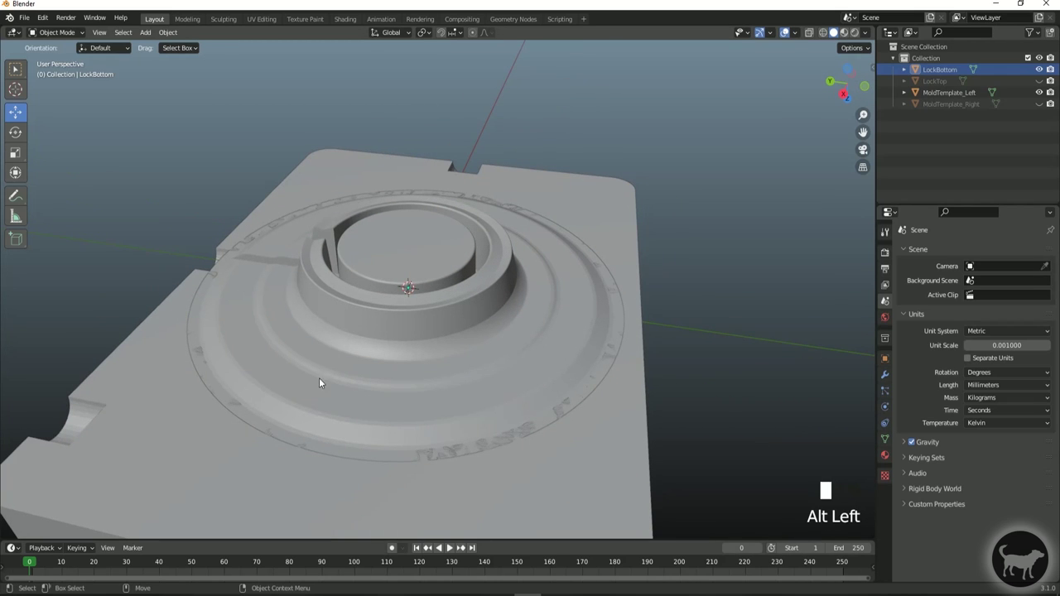
click(224, 330)
click(297, 277)
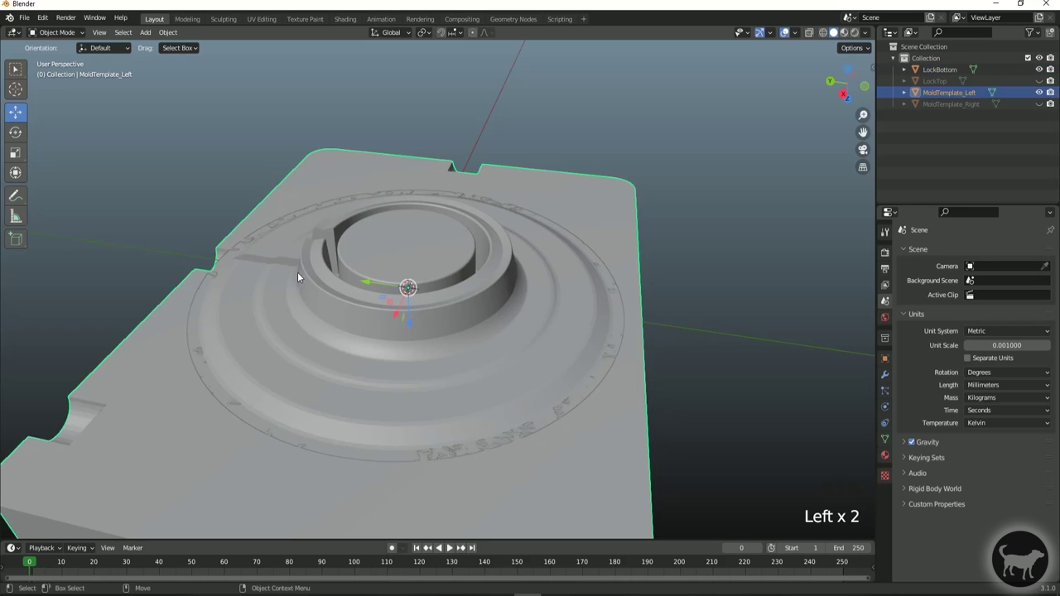
click(478, 231)
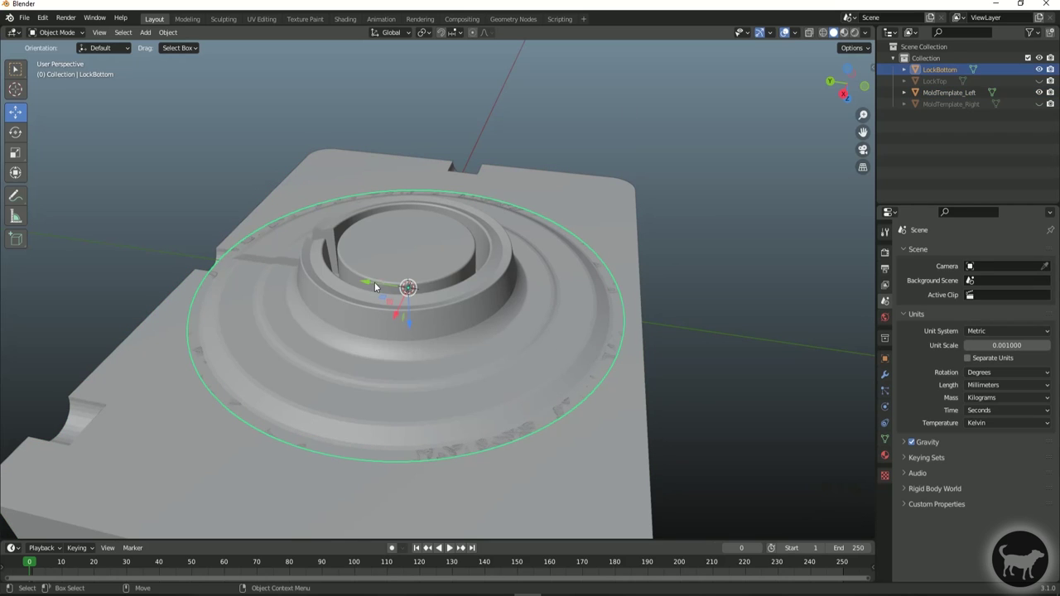
alt+drag(439, 305, 464, 267)
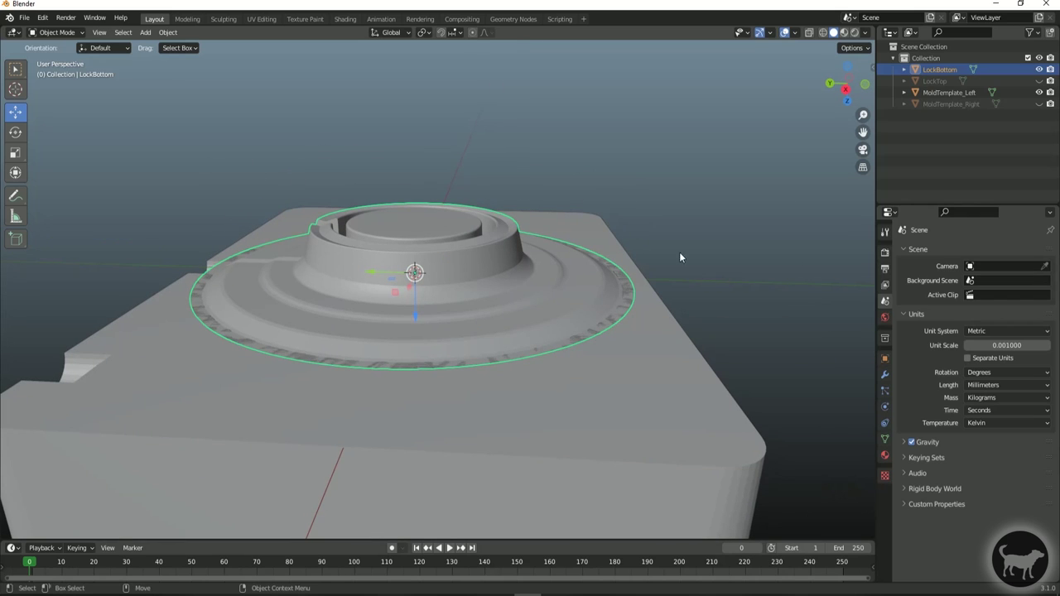
click(1040, 92)
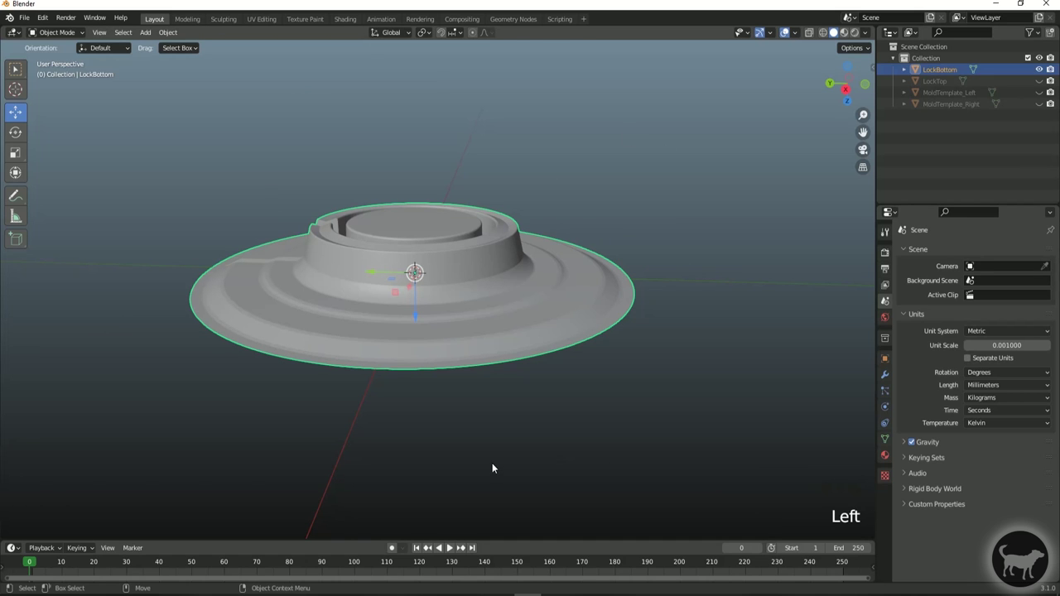
- Examine LockBottom's mesh in Edit Mode and return to Object Mode
alt+drag(563, 434, 561, 457)
click(239, 303)
click(55, 32)
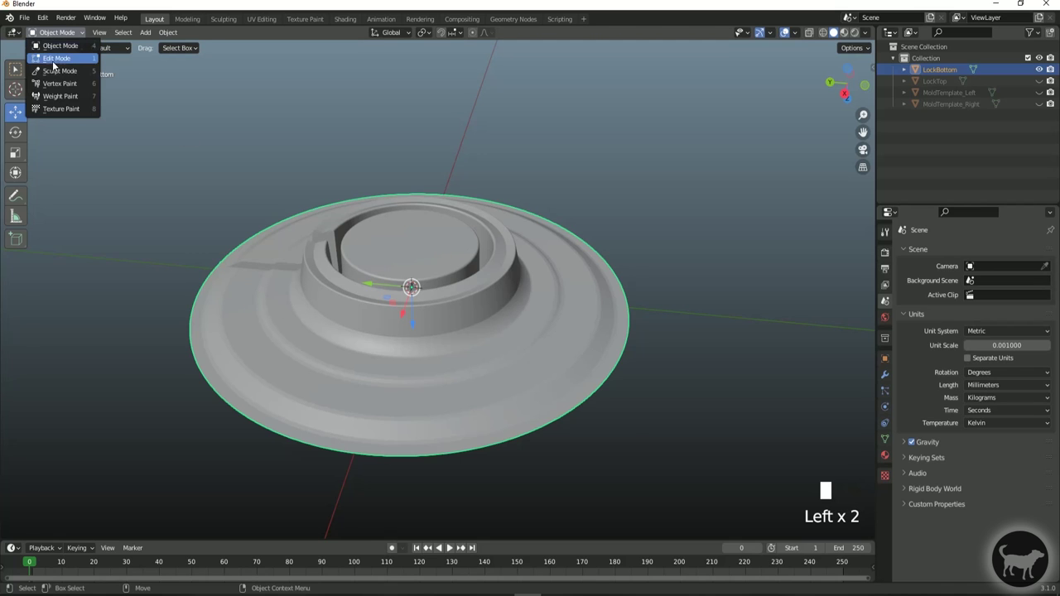
click(57, 58)
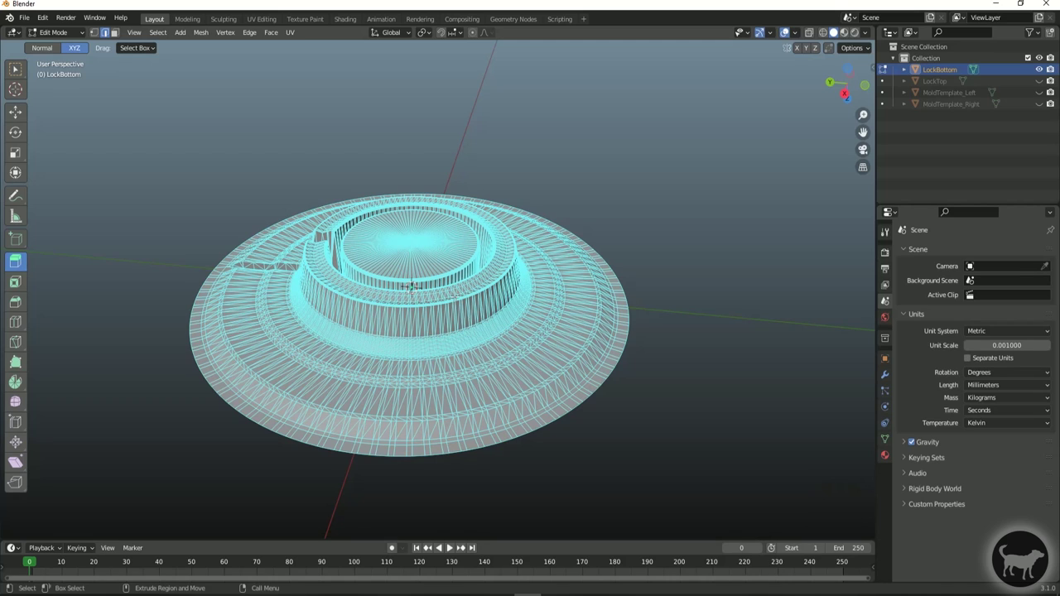
click(675, 242)
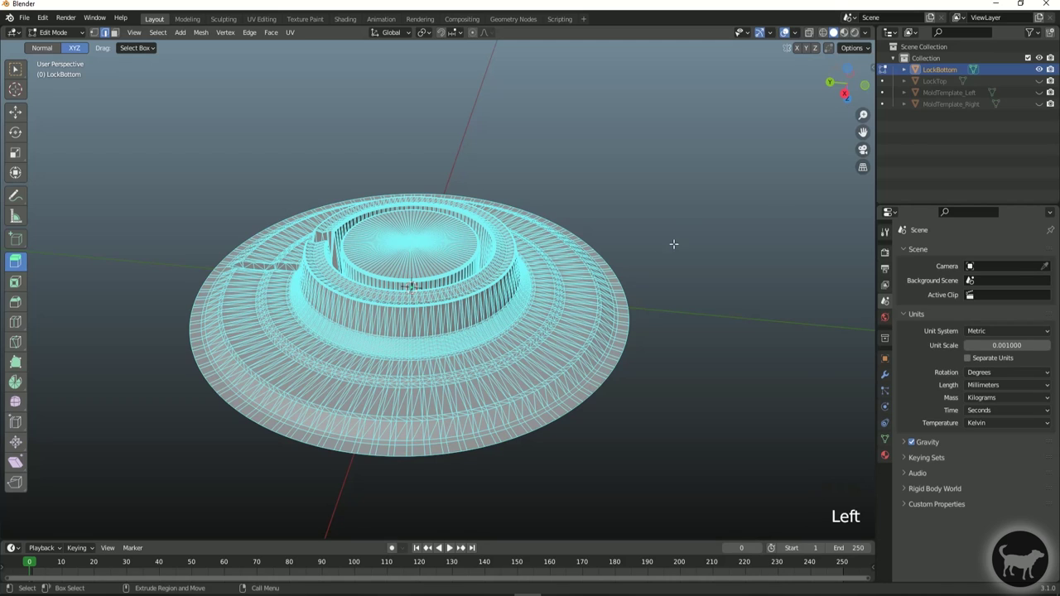
click(53, 32)
click(57, 44)
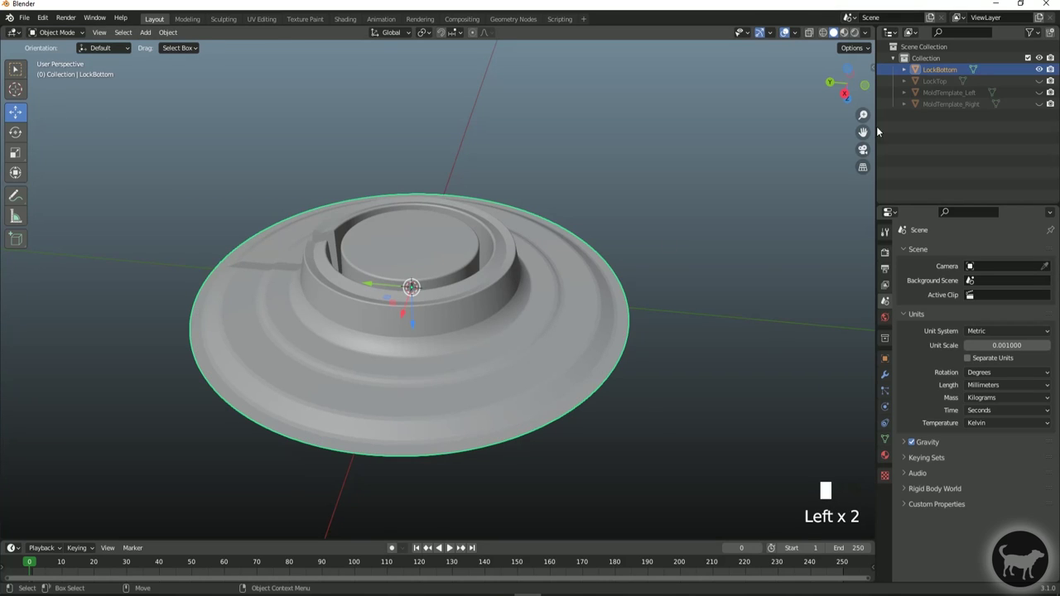
- Enable Backface Culling in the viewport and check LockBottom's face orientation from above and below
click(866, 33)
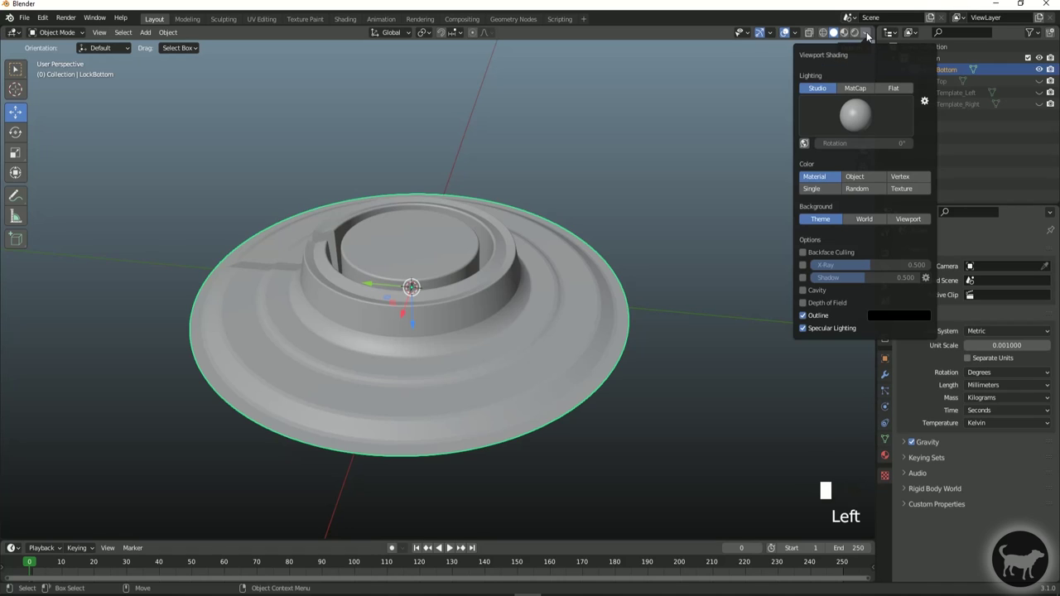
click(802, 253)
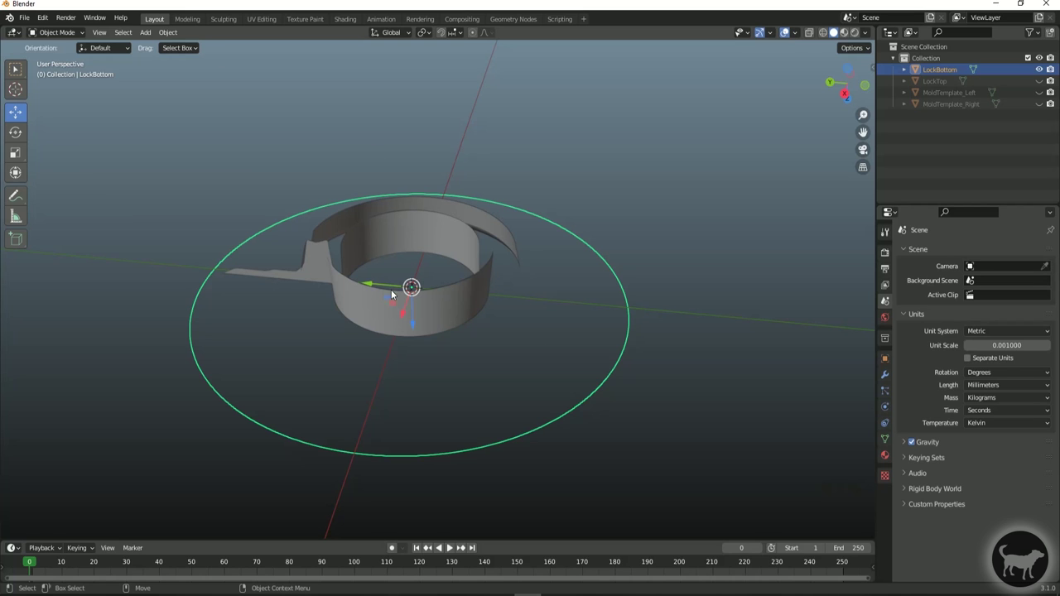
alt+drag(445, 282, 668, 277)
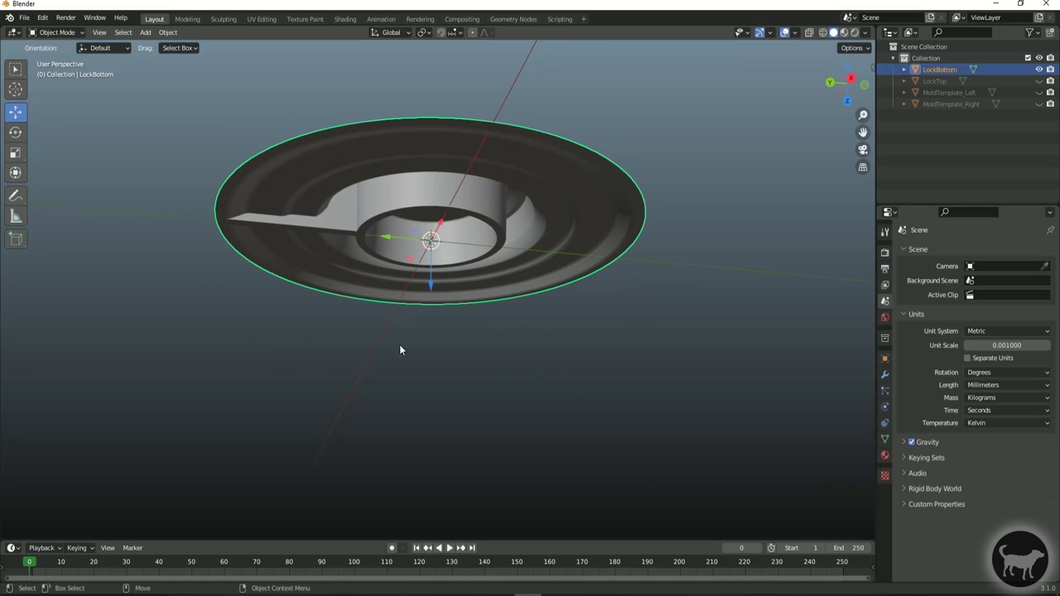
alt+drag(493, 415, 375, 329)
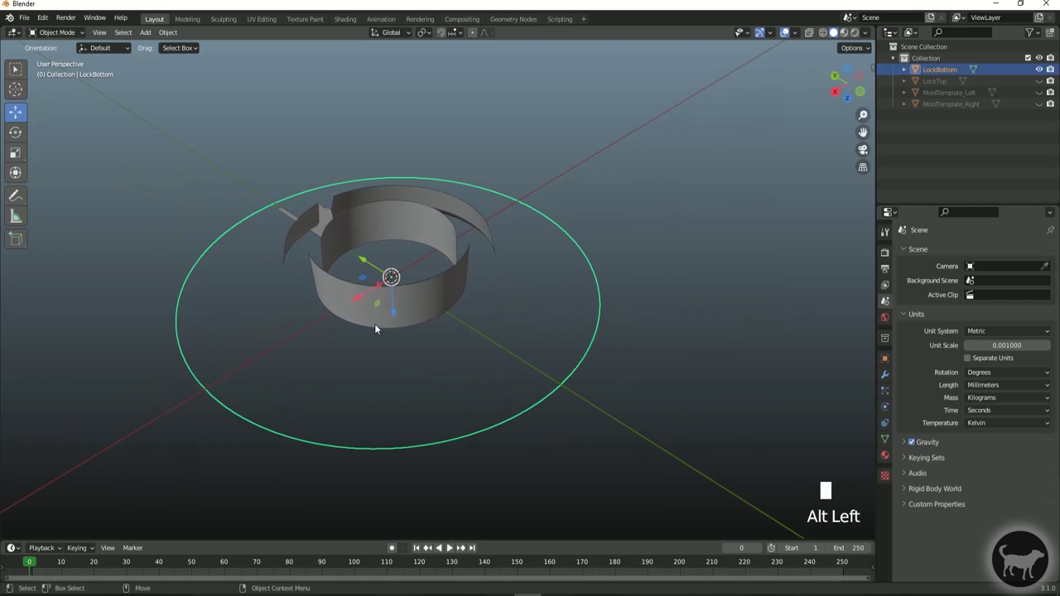
- In Edit Mode with X-ray on, select all of LockBottom's faces and flip their normals
click(56, 32)
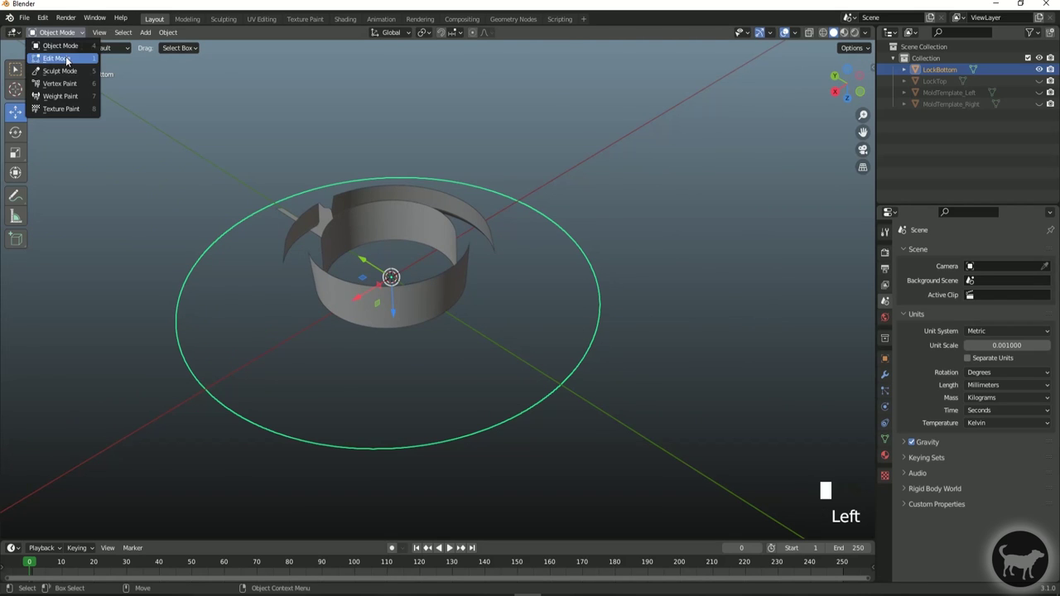
click(82, 61)
click(809, 33)
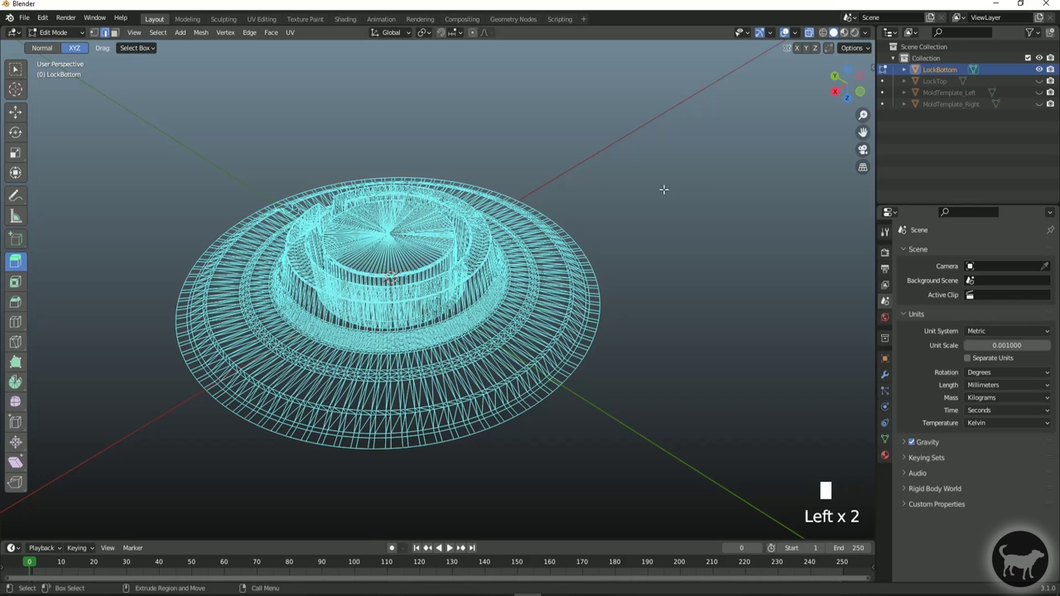
click(114, 33)
drag(113, 142, 687, 532)
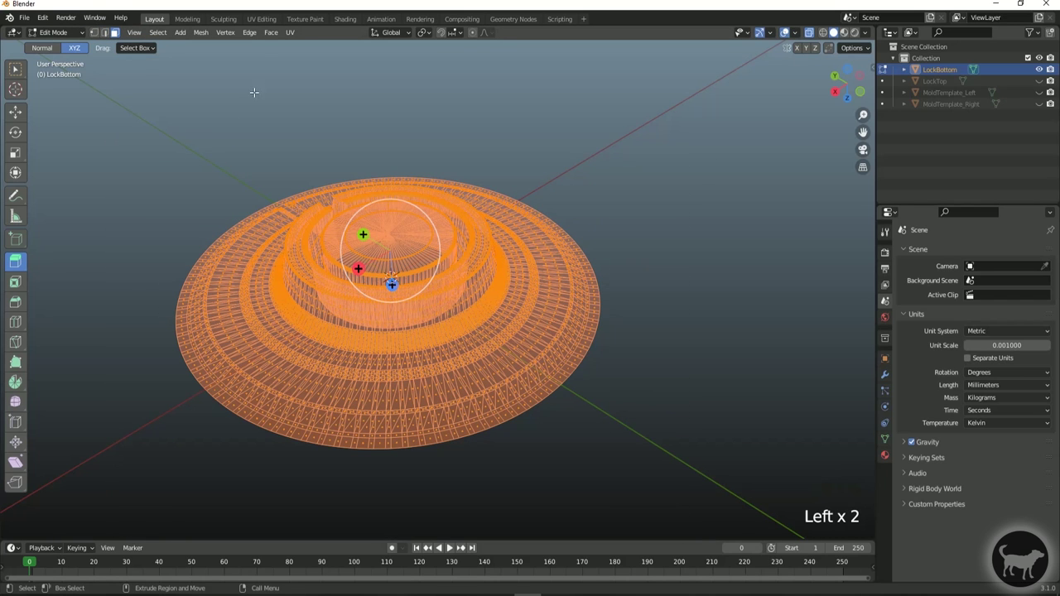
click(273, 33)
mouse_move(201, 32)
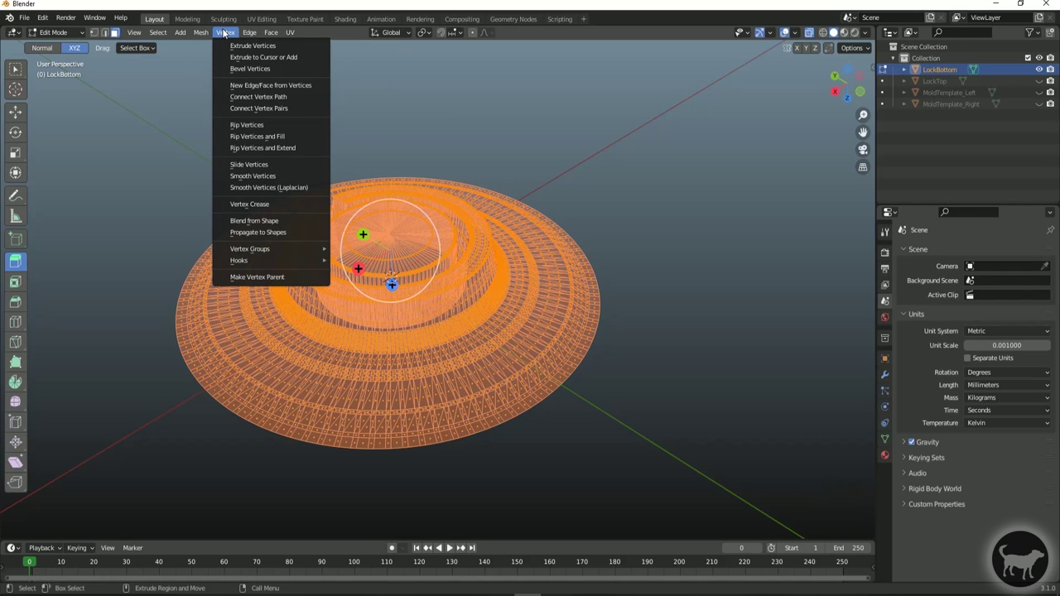
mouse_move(256, 33)
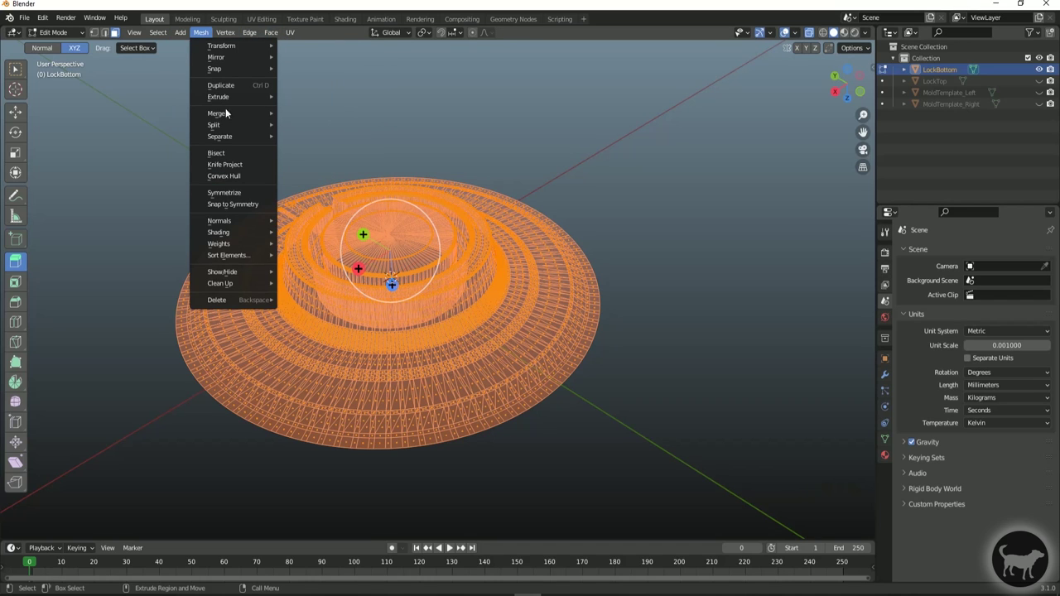
mouse_move(248, 222)
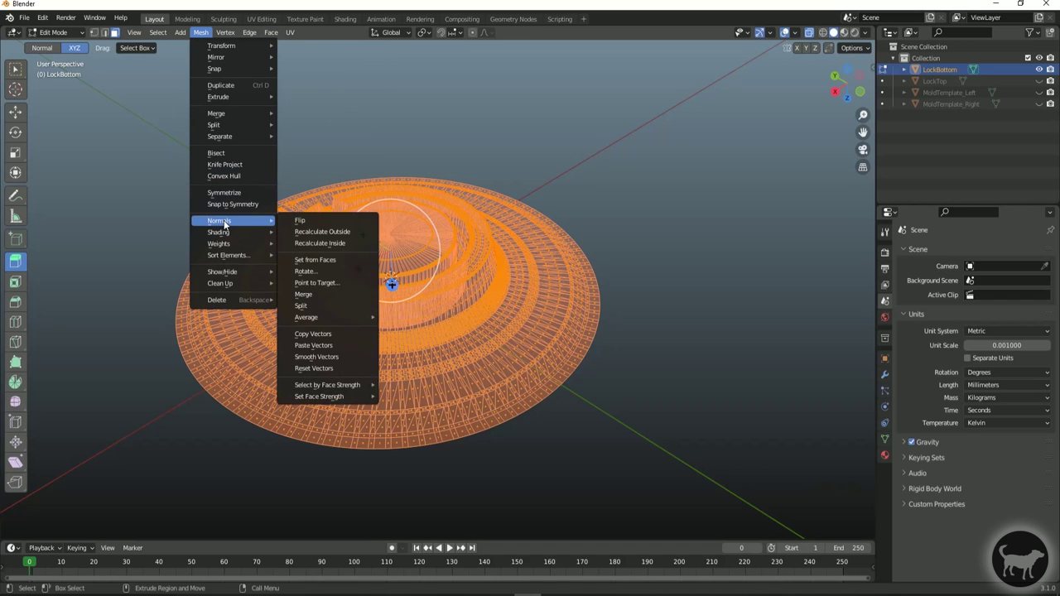
click(319, 221)
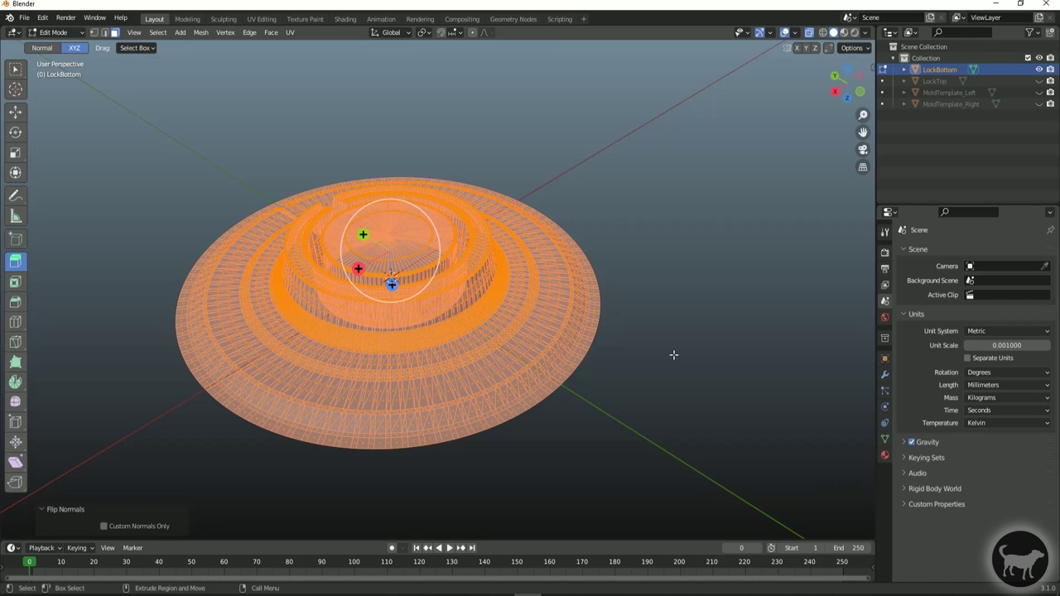
- Clear the face selection, turn off X-ray, and return LockBottom to Object Mode to inspect its surfaces
click(688, 240)
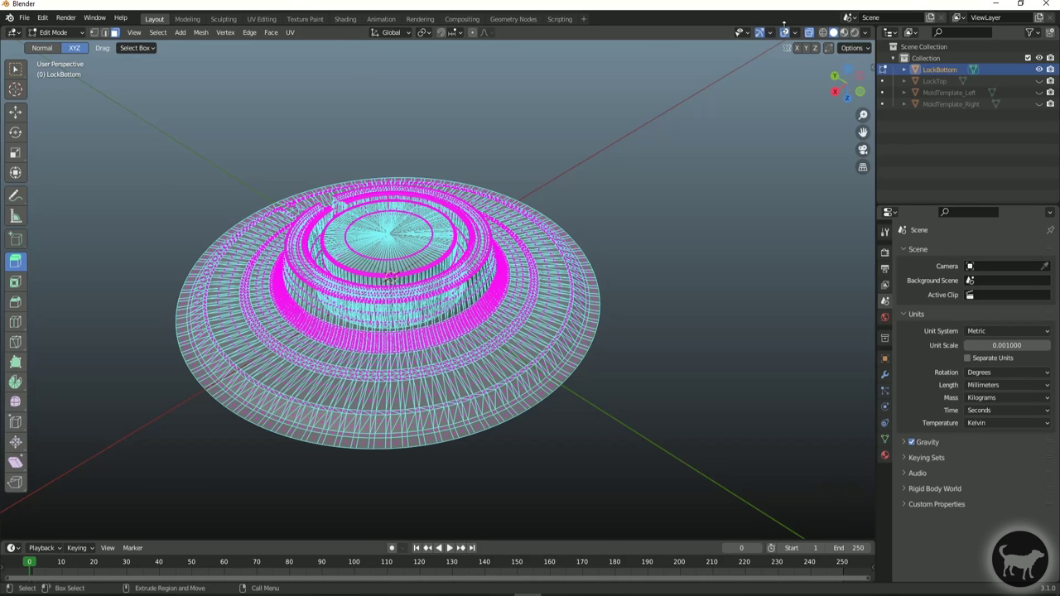
click(808, 35)
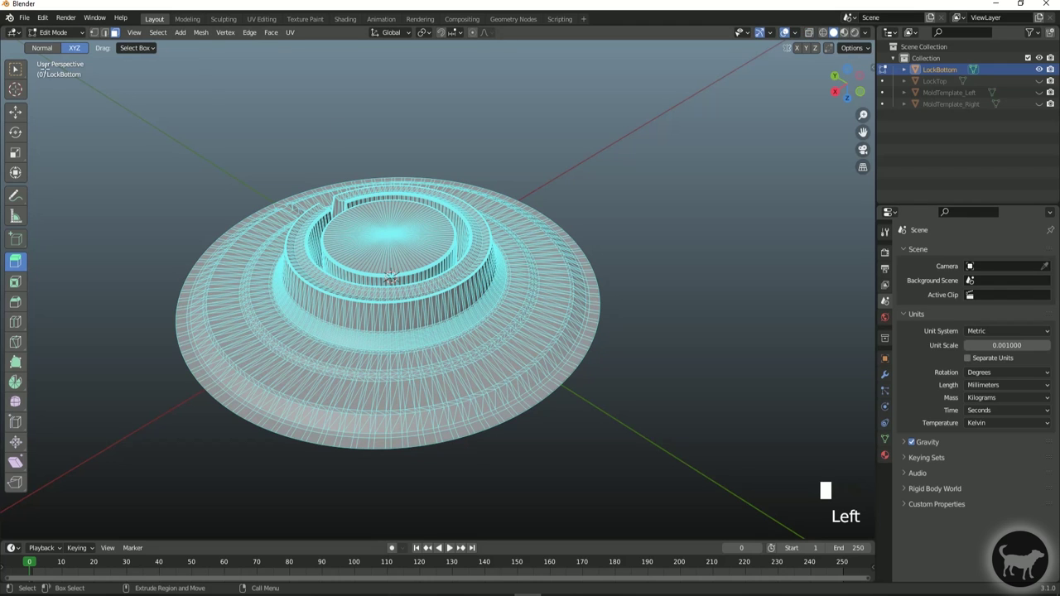
click(55, 32)
click(60, 49)
alt+drag(491, 191, 442, 217)
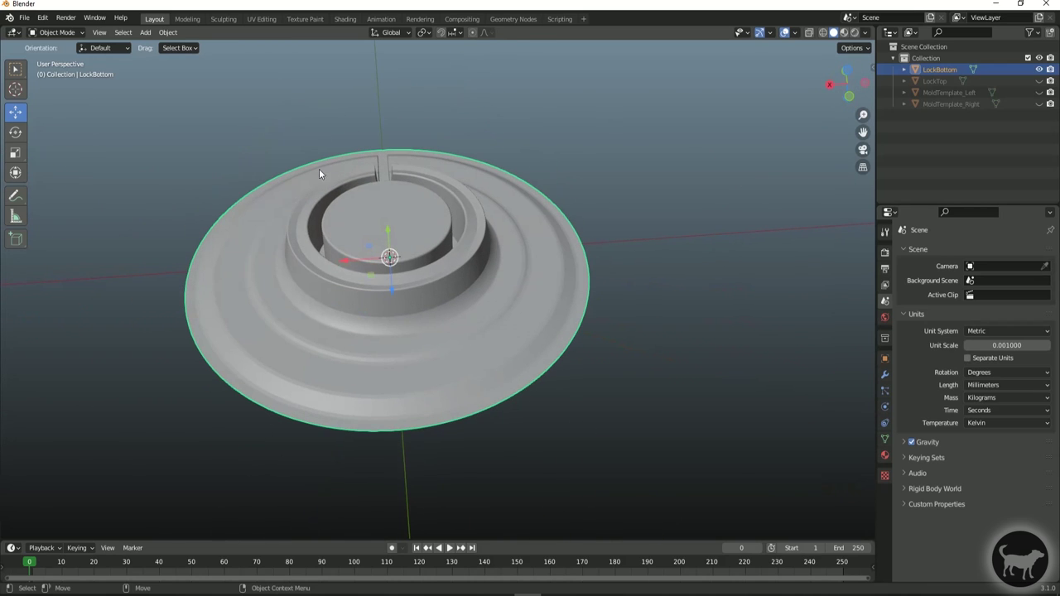
- In Edit Mode, select LockBottom's outer rim edge loop and extrude it about 3.2 mm along Z
click(52, 32)
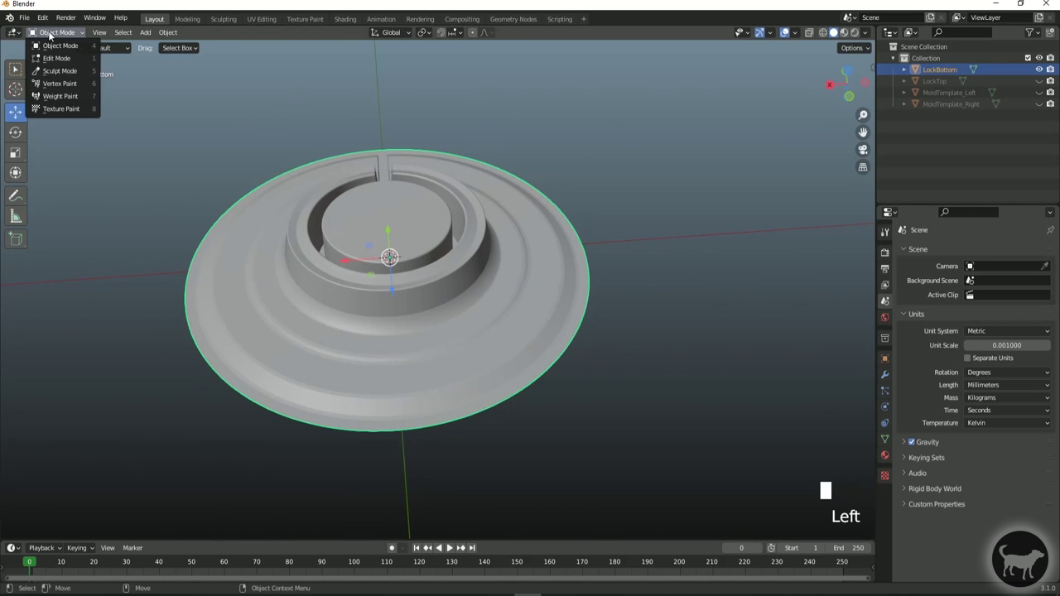
click(50, 58)
scroll(513, 430, up, 2)
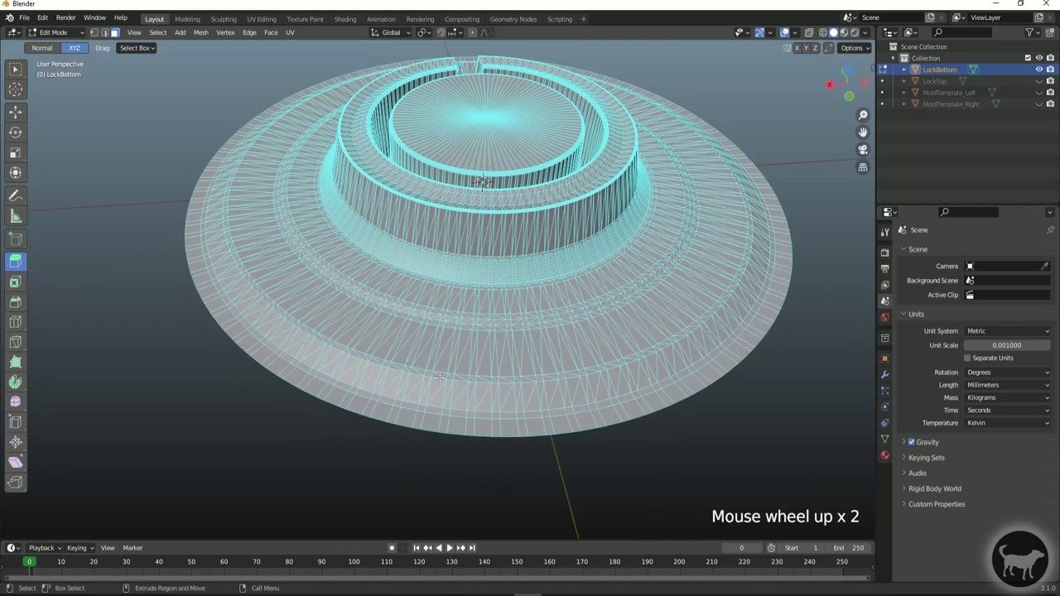
alt+drag(513, 431, 497, 381)
scroll(247, 369, up, 2)
alt+middle_click(239, 323)
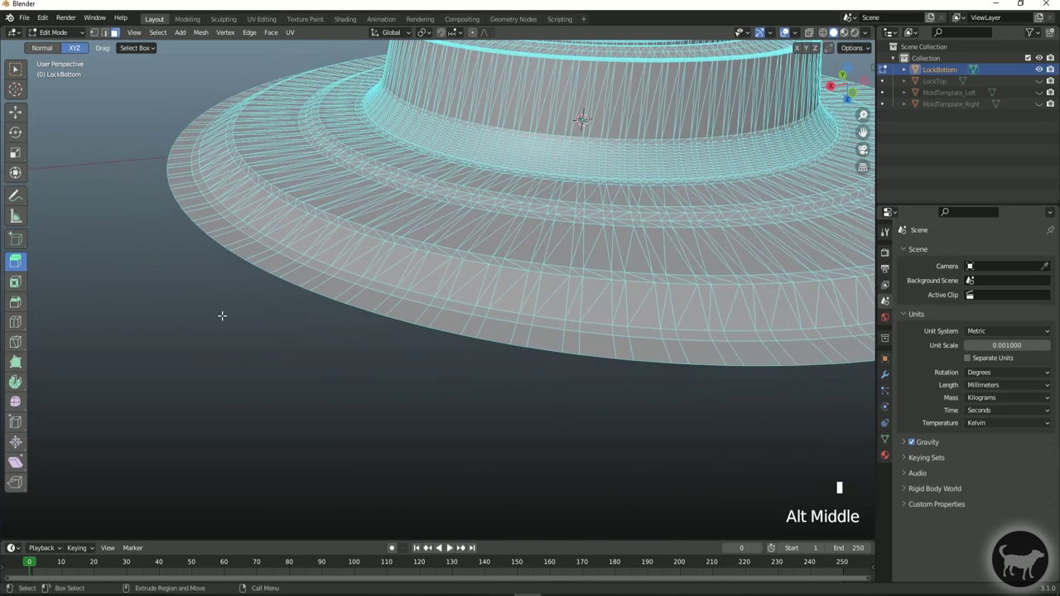
scroll(152, 274, up, 1)
click(105, 33)
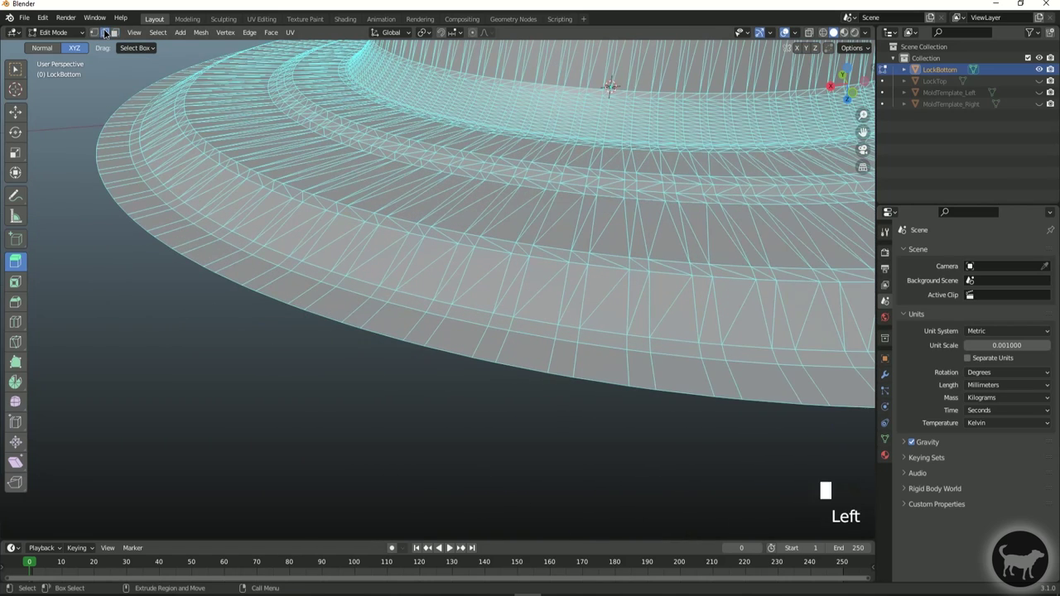
click(189, 260)
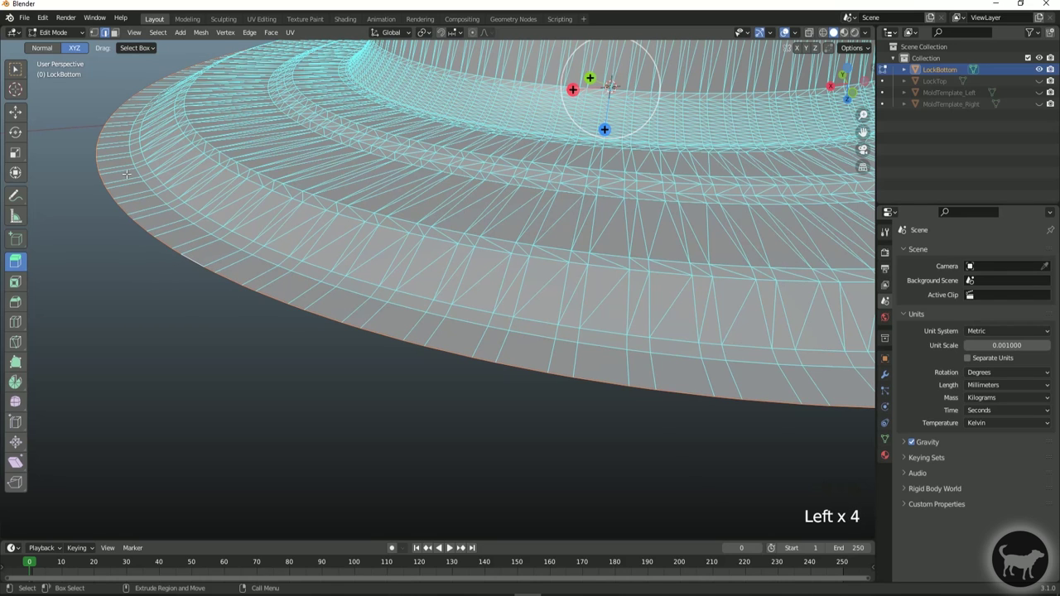
alt+drag(382, 404, 382, 348)
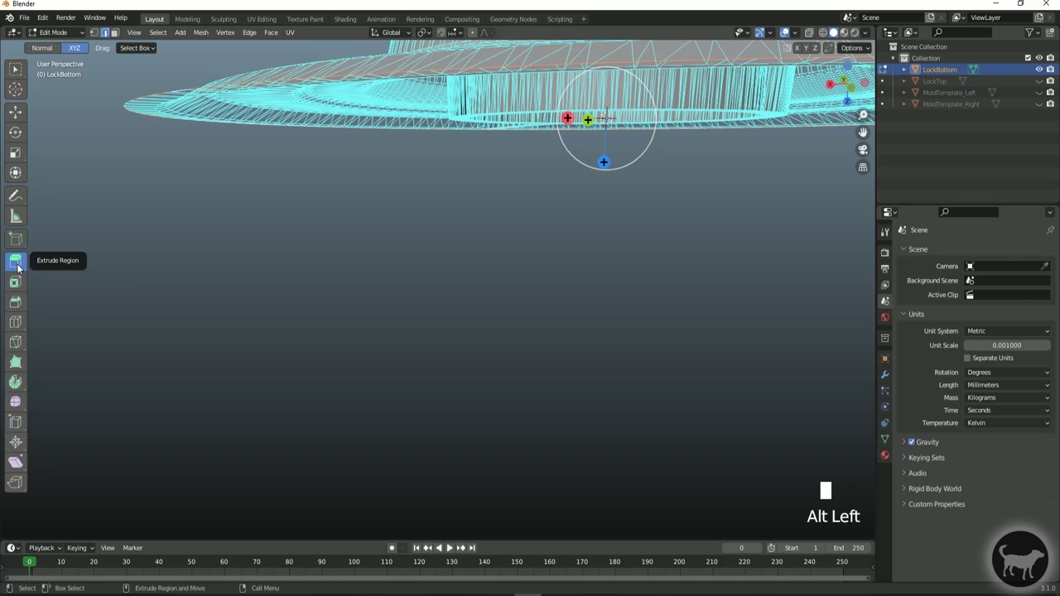
click(603, 162)
drag(604, 161, 601, 204)
alt+drag(602, 204, 579, 292)
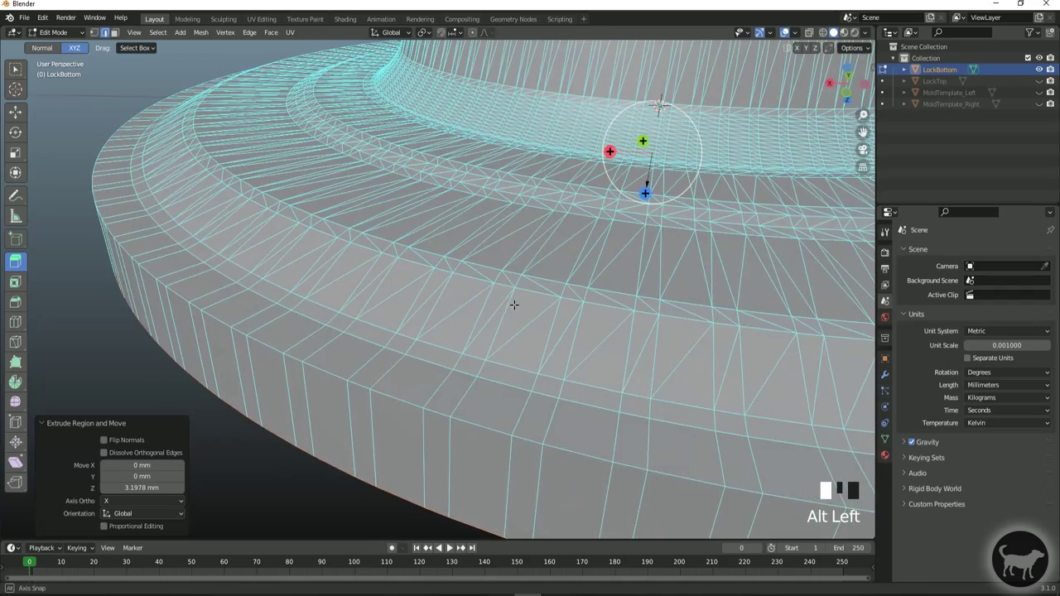
- Extrude the rim's lower edge loop again by about 0.06 mm along Z and inspect the thin strip up close
scroll(579, 291, down, 3)
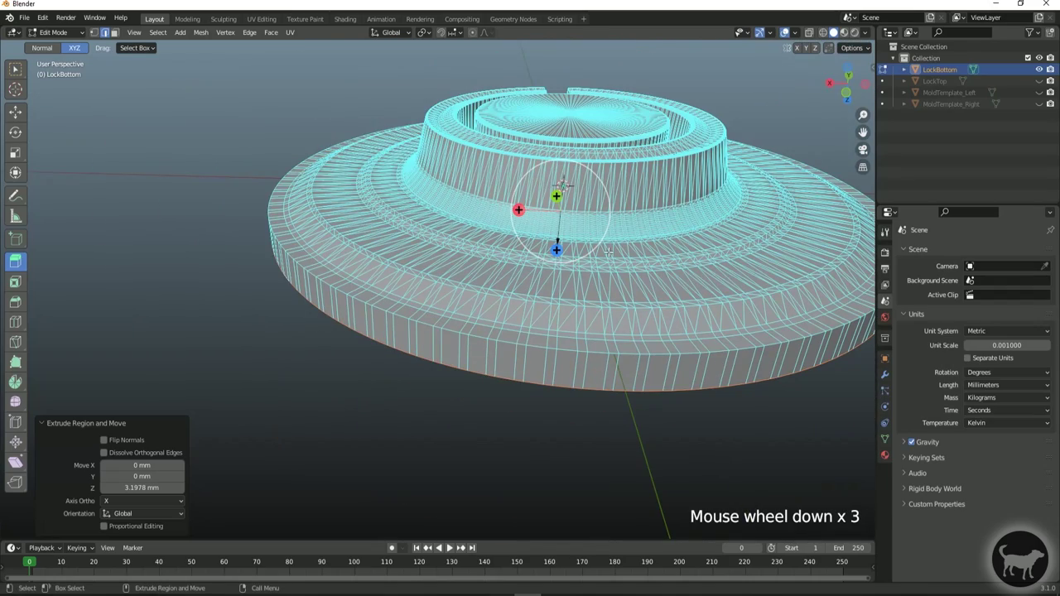
alt+drag(558, 248, 518, 250)
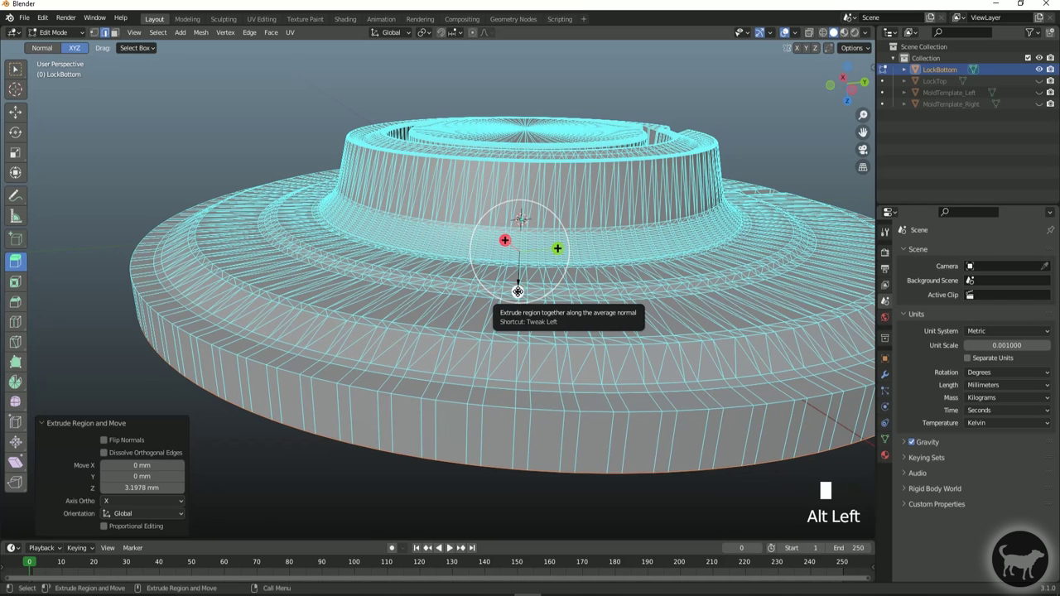
click(517, 292)
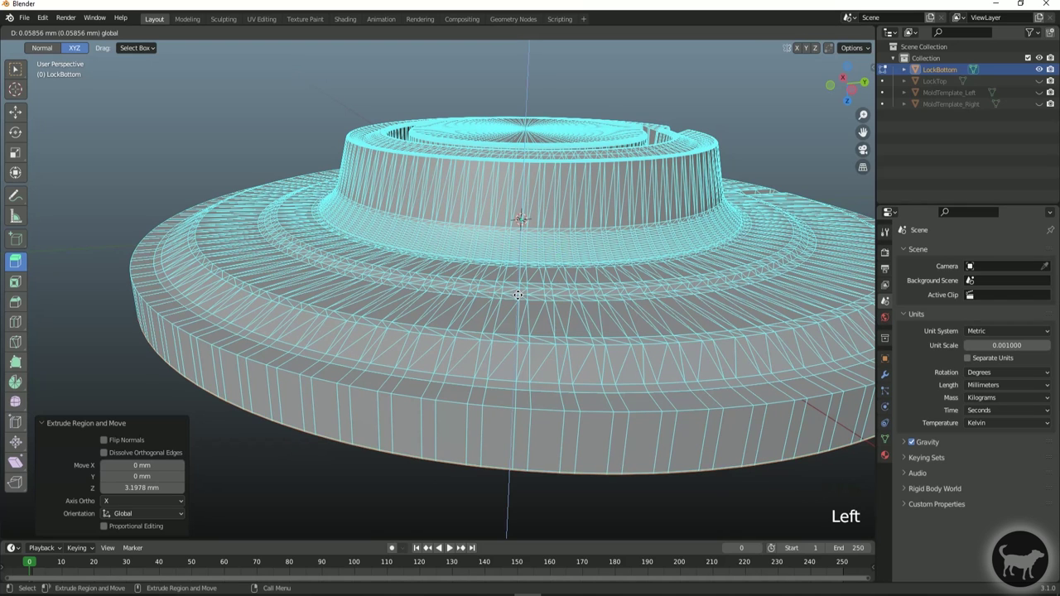
alt+middle_click(418, 318)
scroll(418, 317, up, 3)
scroll(379, 317, down, 1)
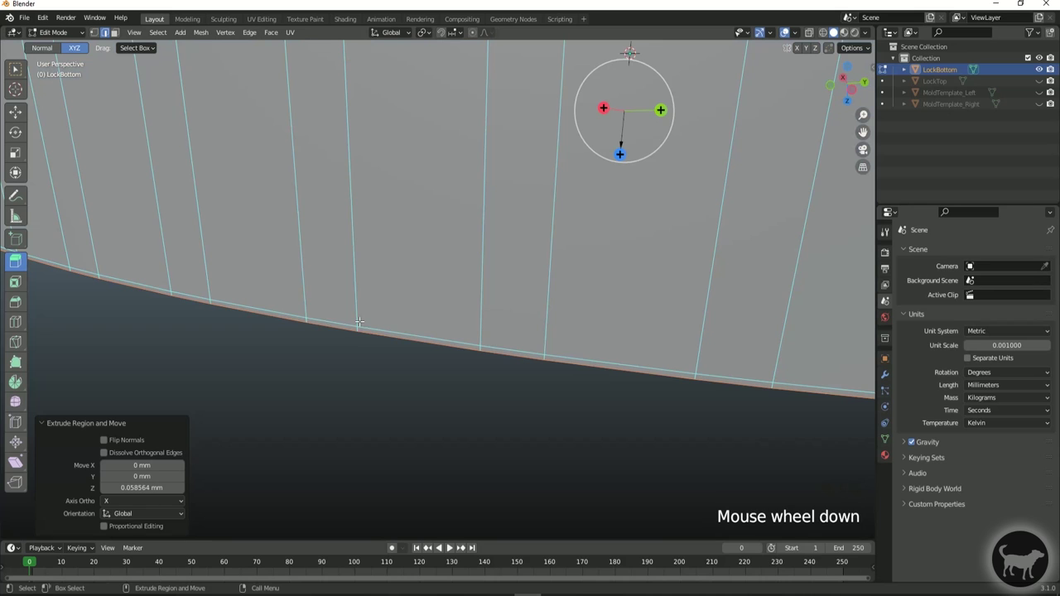
- Merge LockBottom's extruded rim loop at its center to close the underside, and return to Object Mode
click(200, 34)
mouse_move(229, 112)
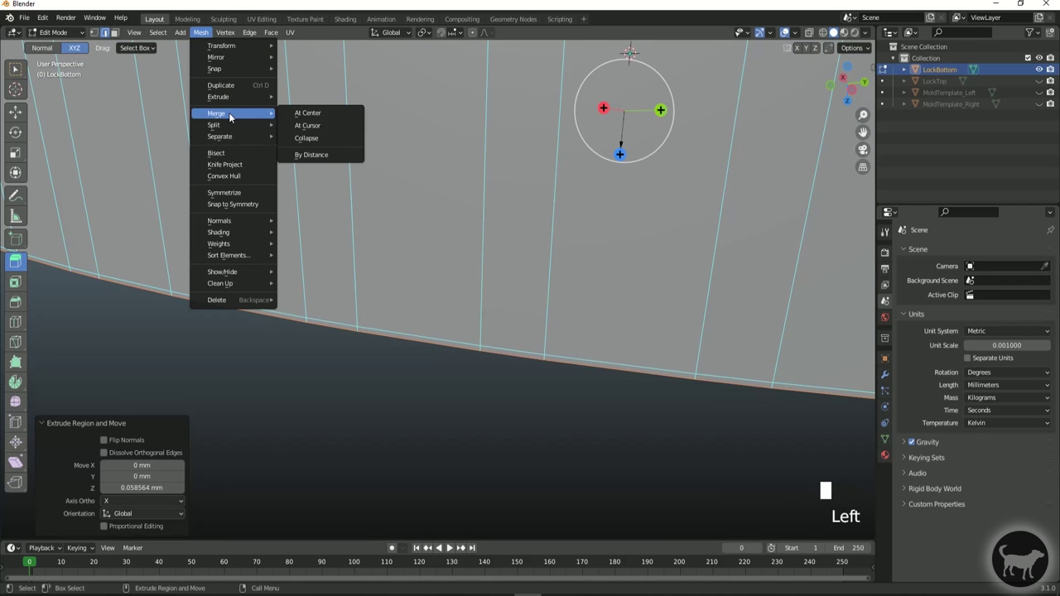
click(334, 112)
scroll(335, 112, down, 4)
alt+drag(334, 112, 446, 188)
scroll(446, 188, up, 4)
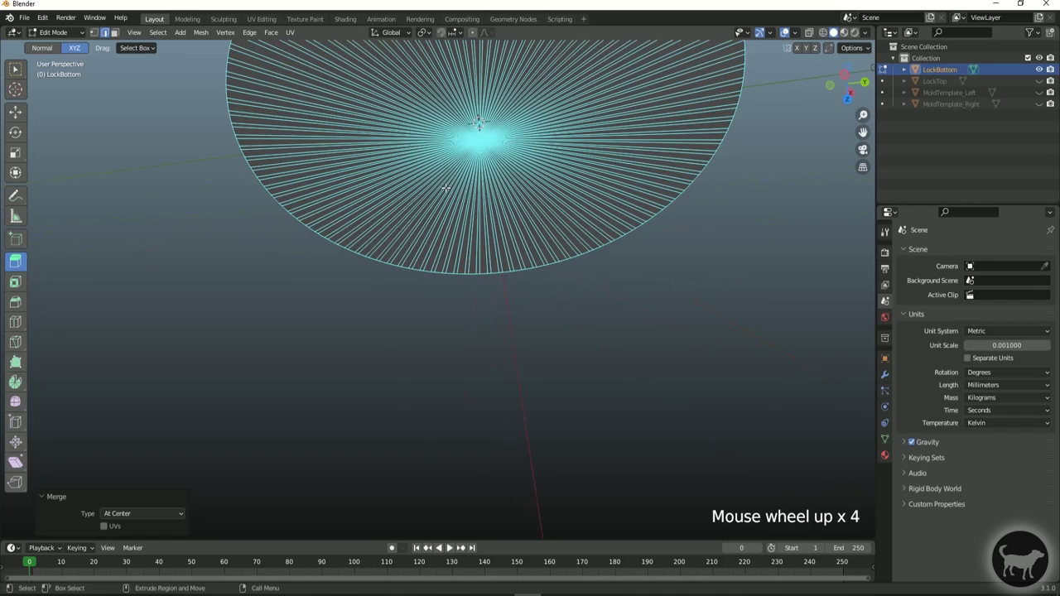
scroll(442, 358, down, 2)
alt+drag(591, 334, 754, 330)
key(Tab)
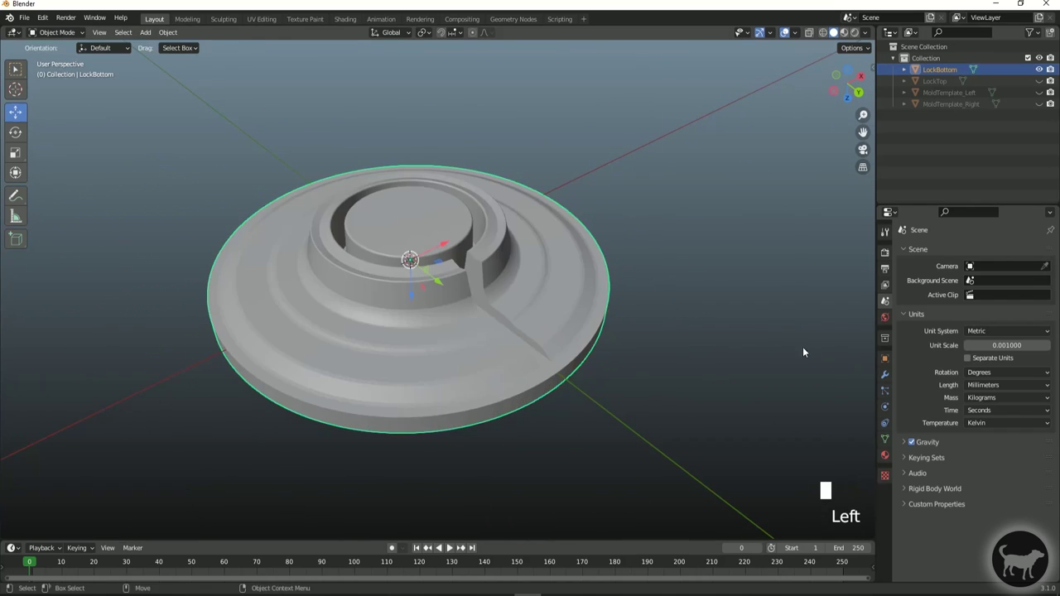
- Unhide LockTop, MoldTemplate_Left and MoldTemplate_Right alongside LockBottom
click(1040, 81)
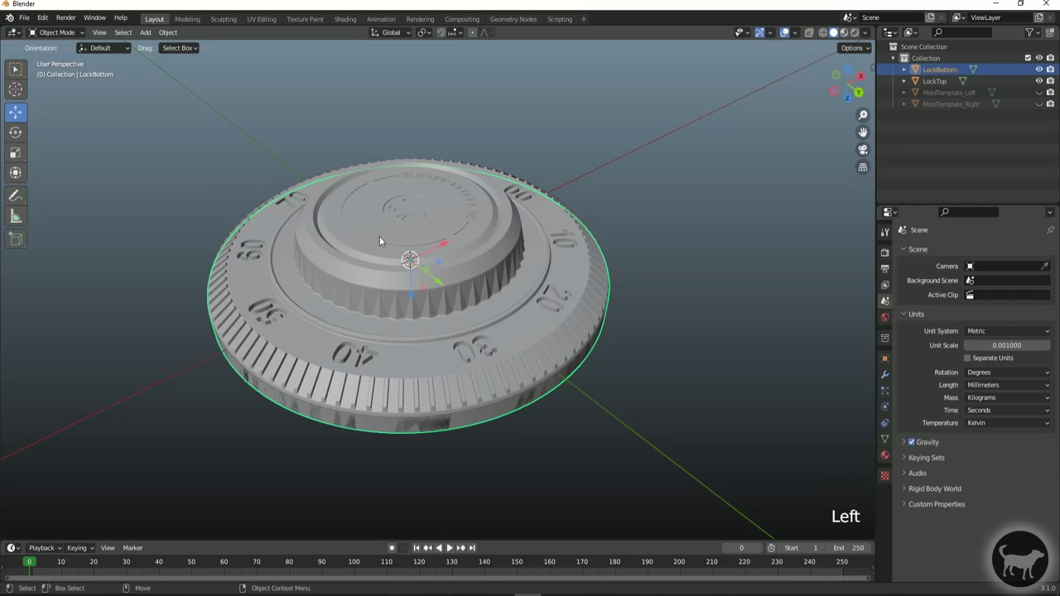
click(1040, 93)
click(1040, 105)
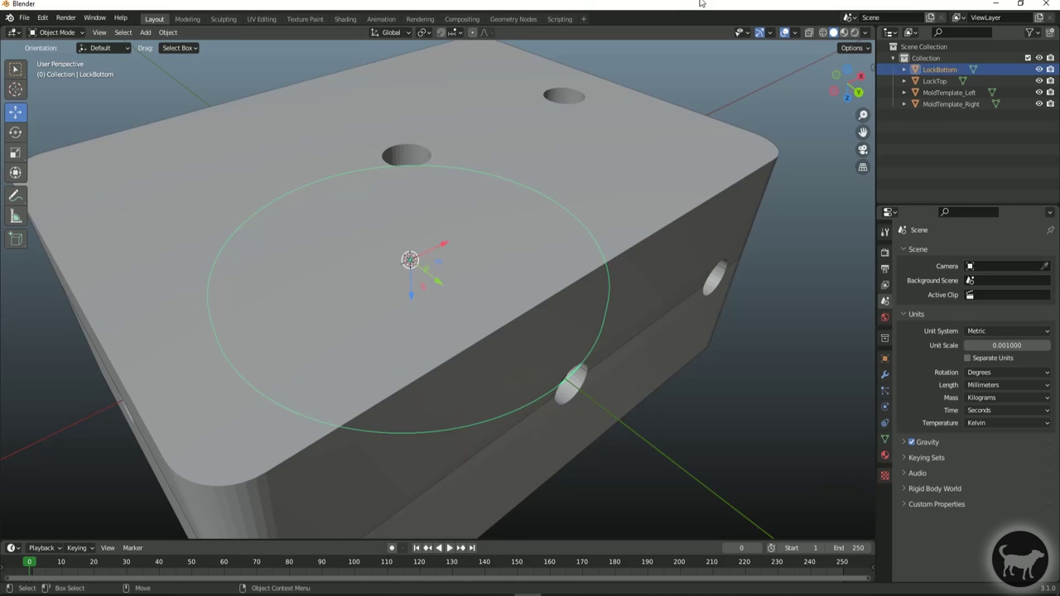
alt+drag(561, 189, 654, 173)
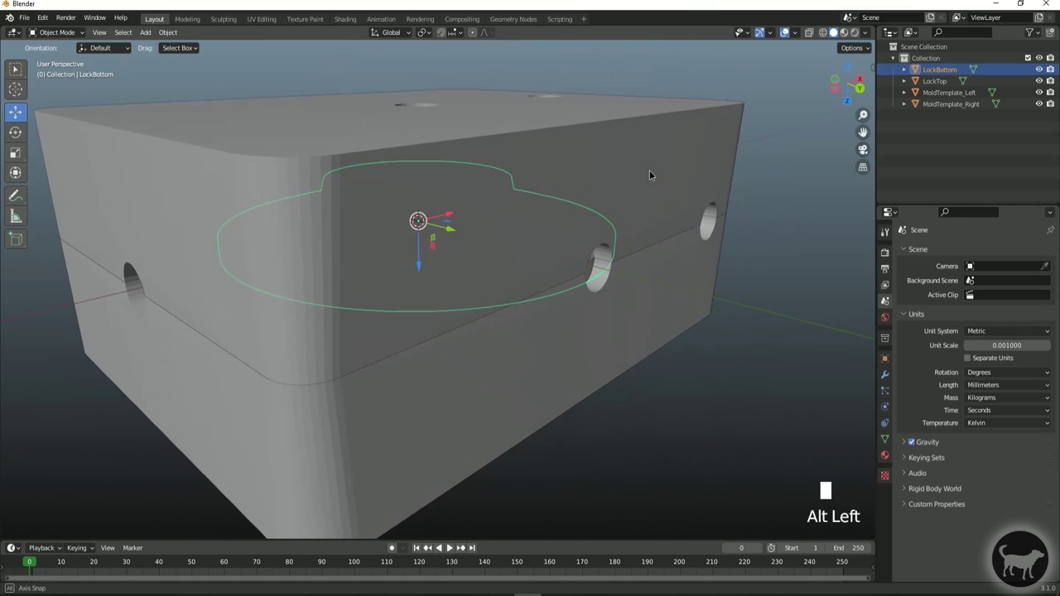
- Hide MoldTemplate_Left and LockBottom, keeping LockTop and MoldTemplate_Right visible
click(1039, 104)
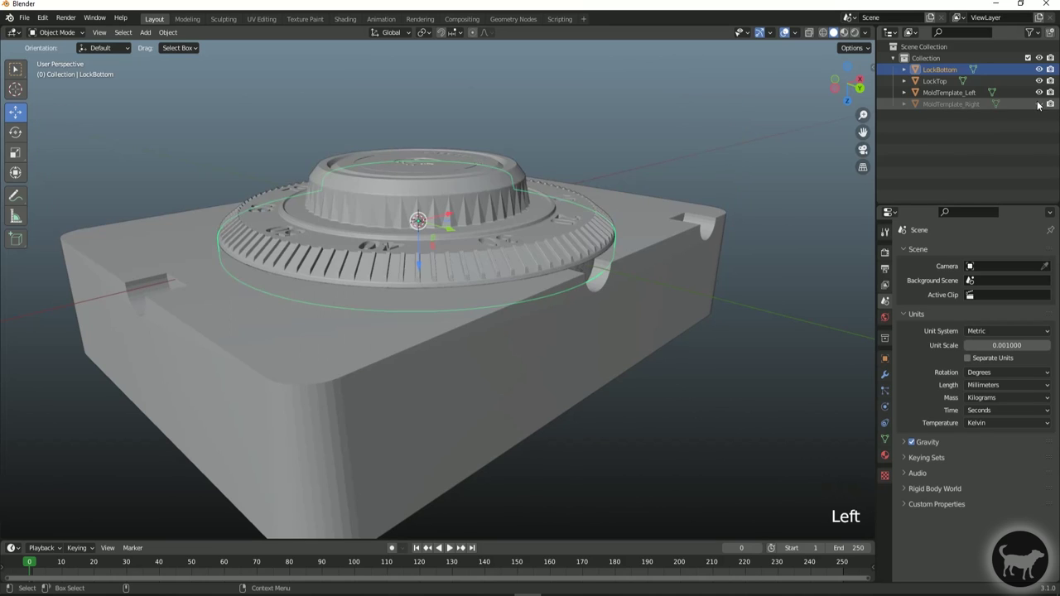
click(1039, 104)
click(1039, 92)
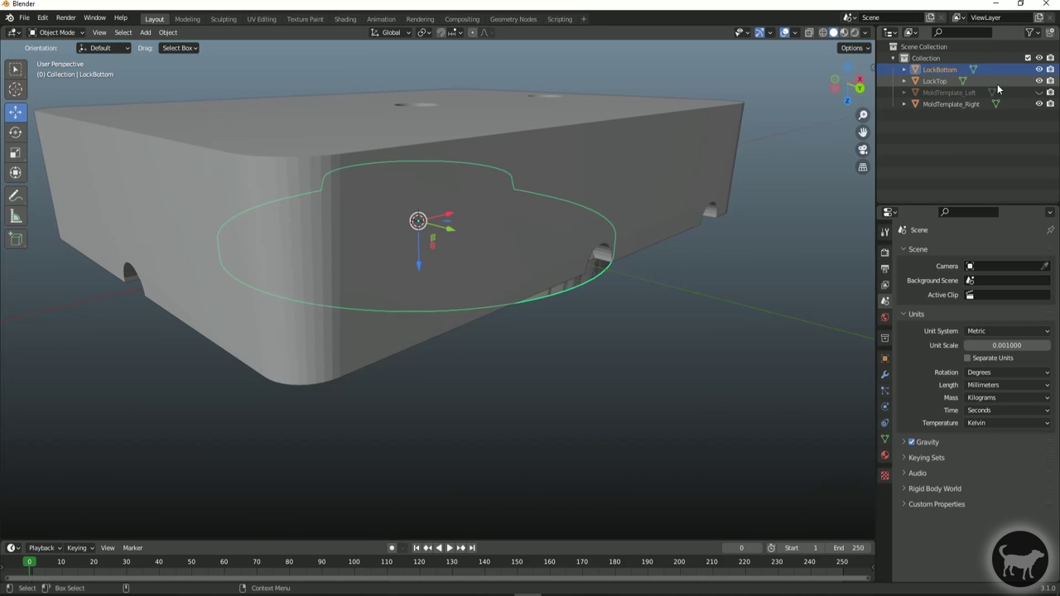
click(1039, 70)
- Select LockTop, try moving it vertically away from MoldTemplate_Right, and undo the move
alt+drag(656, 323, 452, 274)
alt+scroll(511, 329, down, 2)
click(452, 274)
alt+drag(651, 386, 401, 163)
drag(430, 233, 460, 131)
key(ctrl+z)
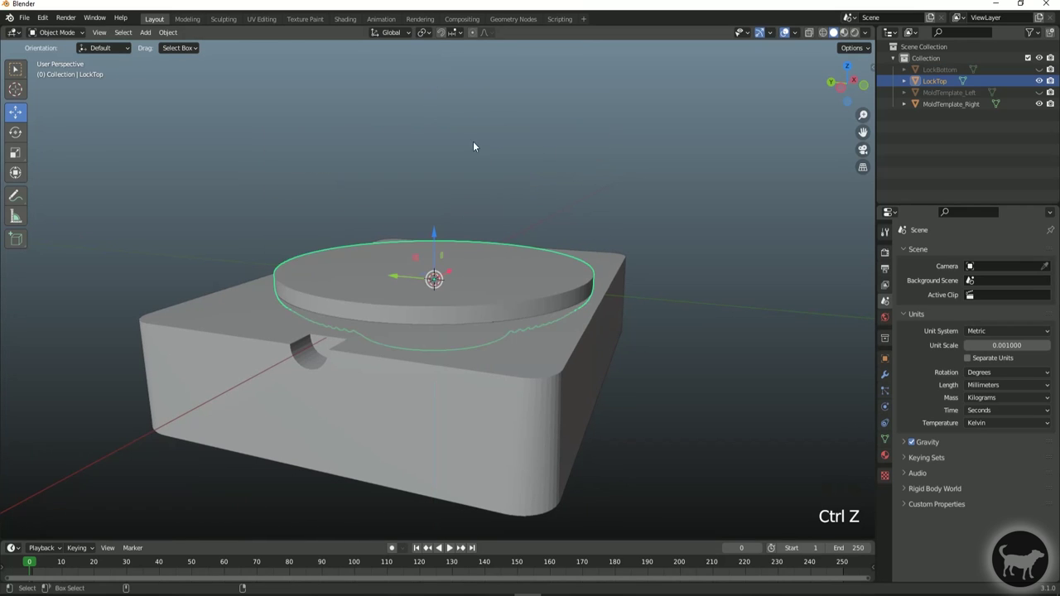
- Examine from several sides how LockTop's rim sits on MoldTemplate_Right
alt+drag(405, 304, 449, 288)
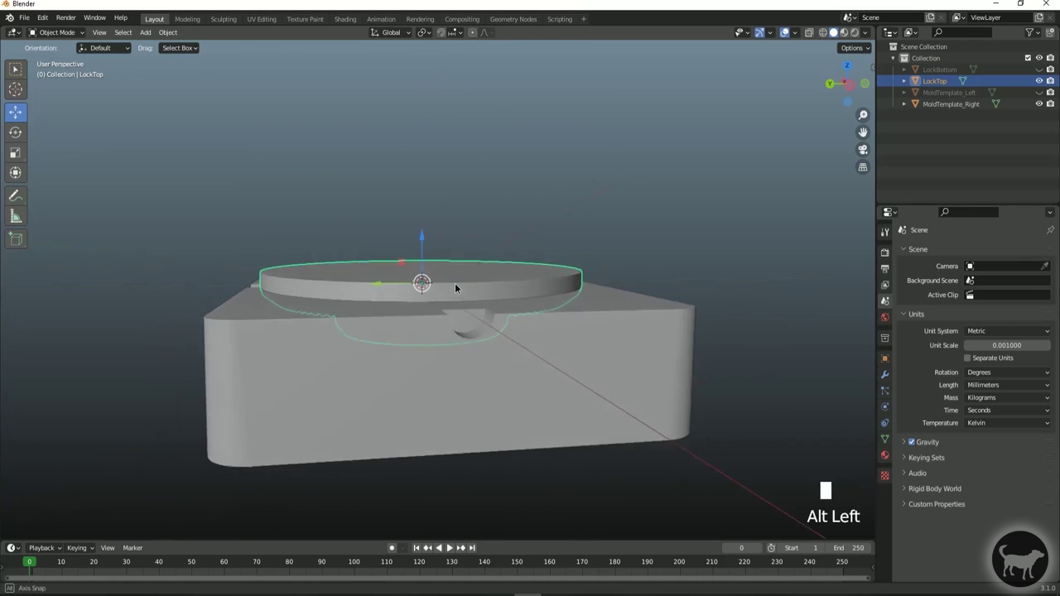
scroll(405, 306, up, 3)
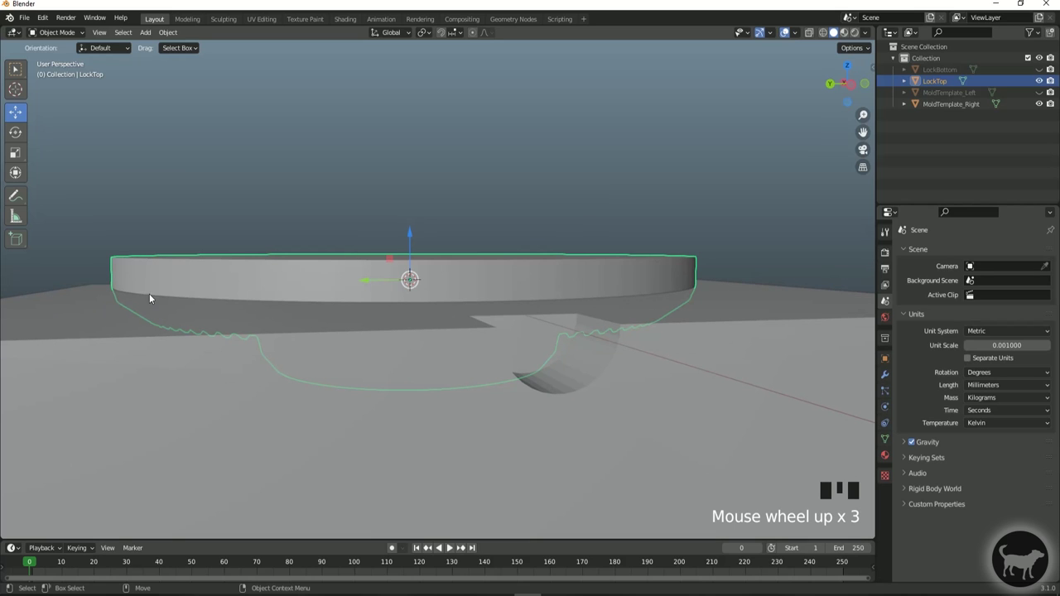
scroll(483, 326, up, 2)
alt+drag(483, 325, 454, 285)
scroll(572, 278, down, 2)
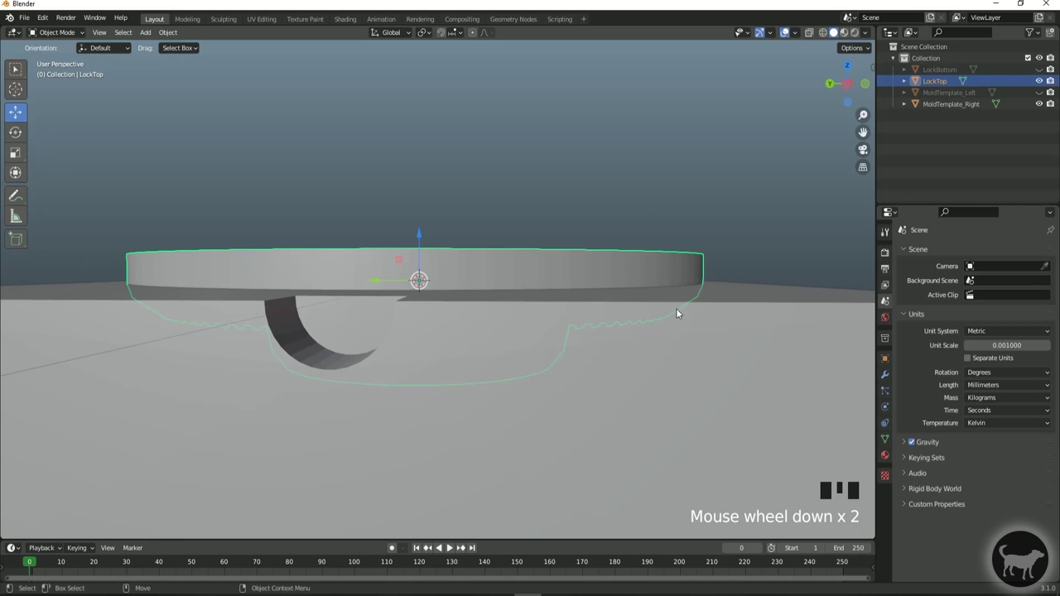
alt+drag(776, 290, 580, 374)
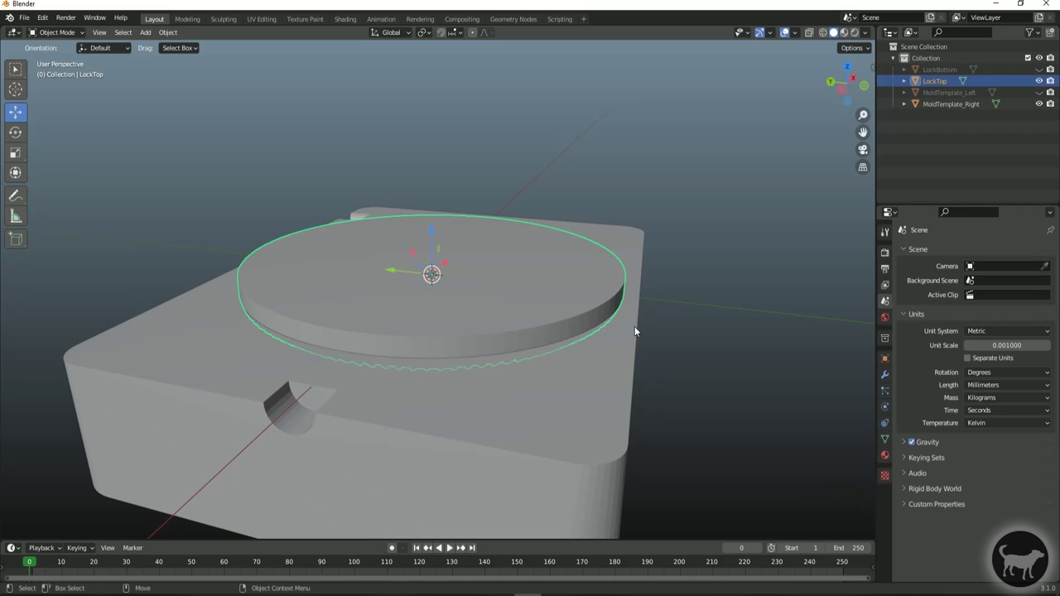
alt+drag(329, 331, 405, 345)
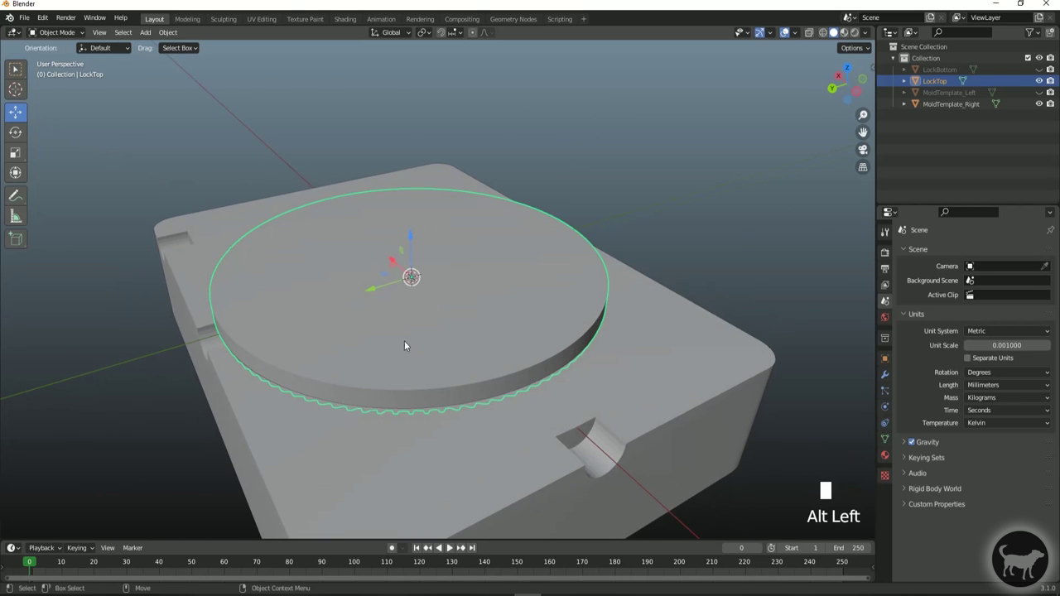
- Select MoldTemplate_Right, check where LockTop's rim overlaps its channel on the Y axis, and hide LockTop
click(179, 298)
alt+drag(179, 298, 461, 380)
alt+middle_click(649, 377)
scroll(551, 259, up, 2)
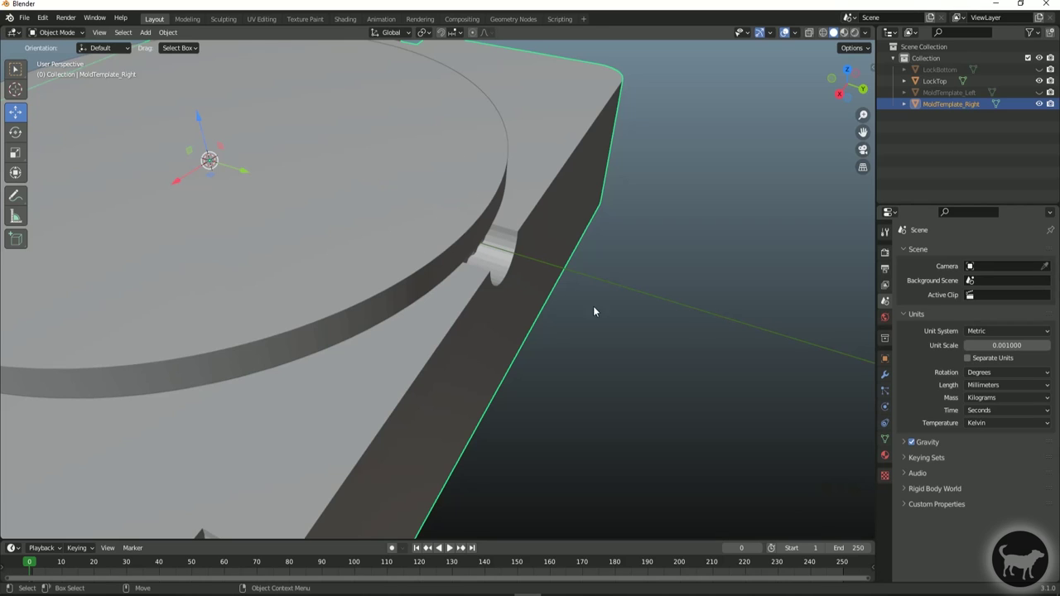
click(1039, 80)
scroll(290, 232, down, 3)
alt+drag(388, 239, 548, 274)
alt+middle_click(466, 278)
alt+drag(467, 278, 464, 230)
- In Edit Mode with vertex selection, select the semicircular inner end of MoldTemplate_Right's channel on the Y axis
click(56, 33)
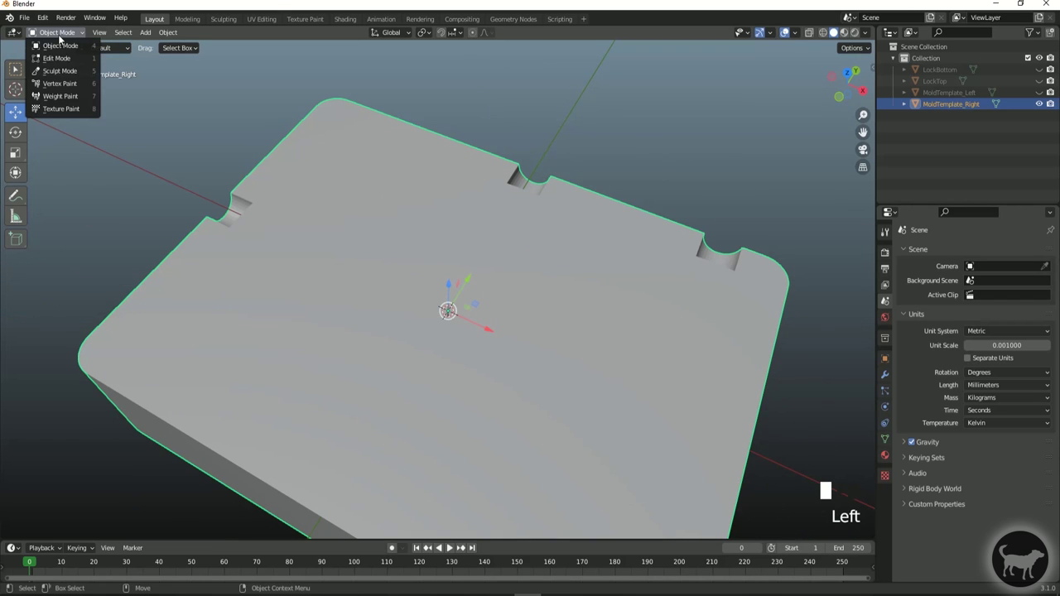
click(57, 59)
alt+drag(675, 163, 378, 321)
scroll(378, 321, up, 2)
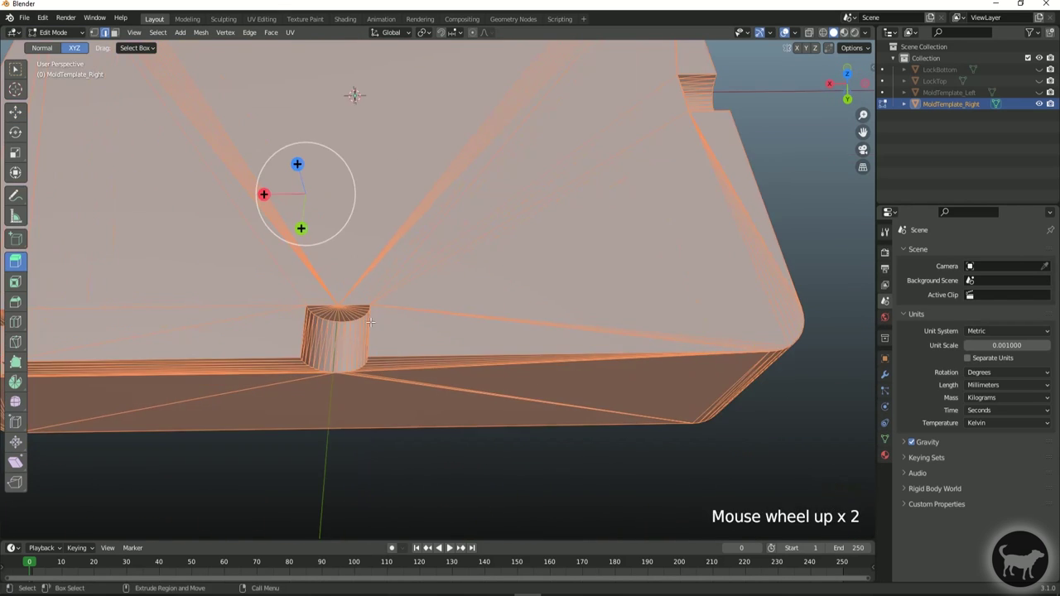
click(94, 33)
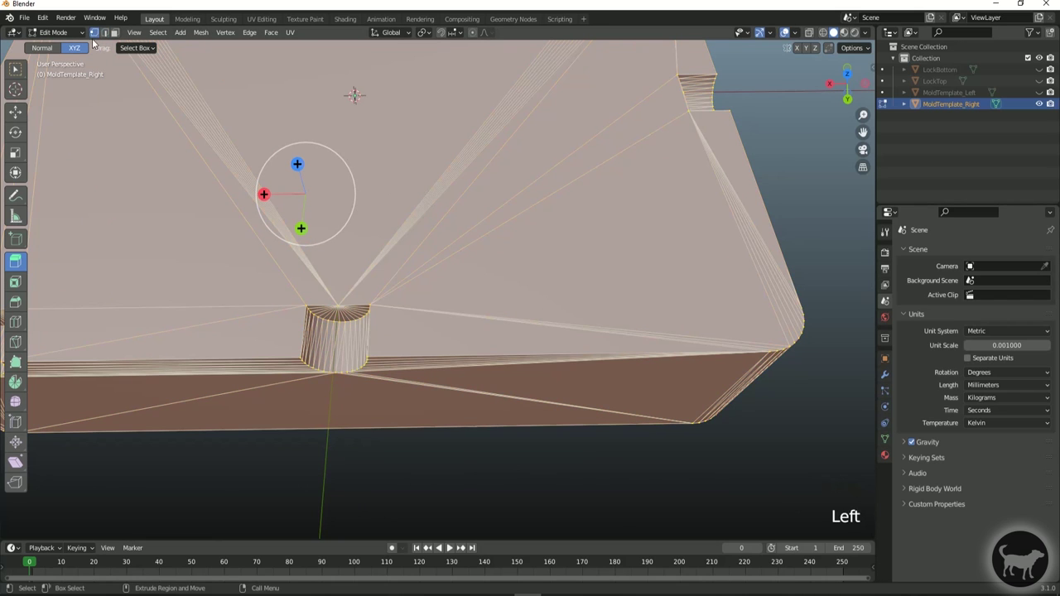
double_click(346, 316)
alt+drag(352, 327, 423, 318)
scroll(424, 315, up, 4)
scroll(426, 311, down, 2)
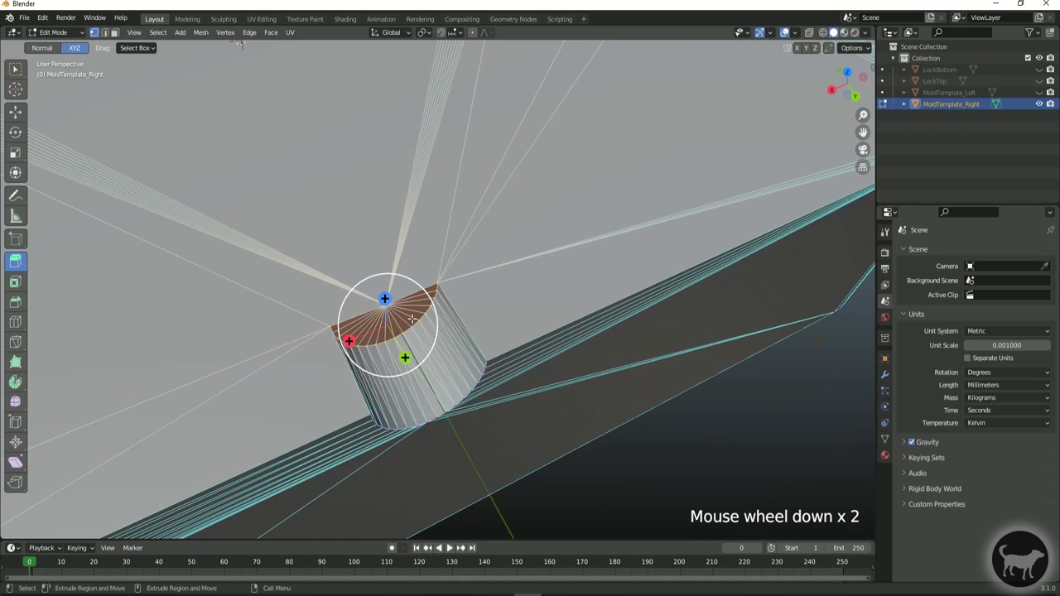
- Move the channel's inner end outward along Y until nearly flush with the block's side, with a final adjustment of about 0.03 mm
click(16, 113)
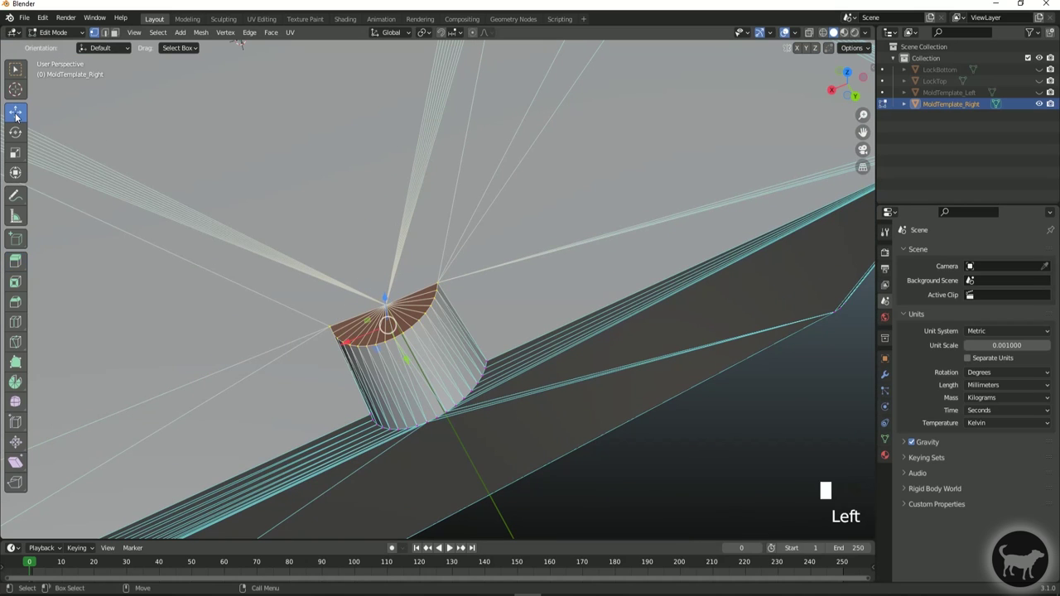
click(407, 354)
drag(407, 354, 421, 422)
scroll(463, 426, up, 2)
alt+middle_click(417, 429)
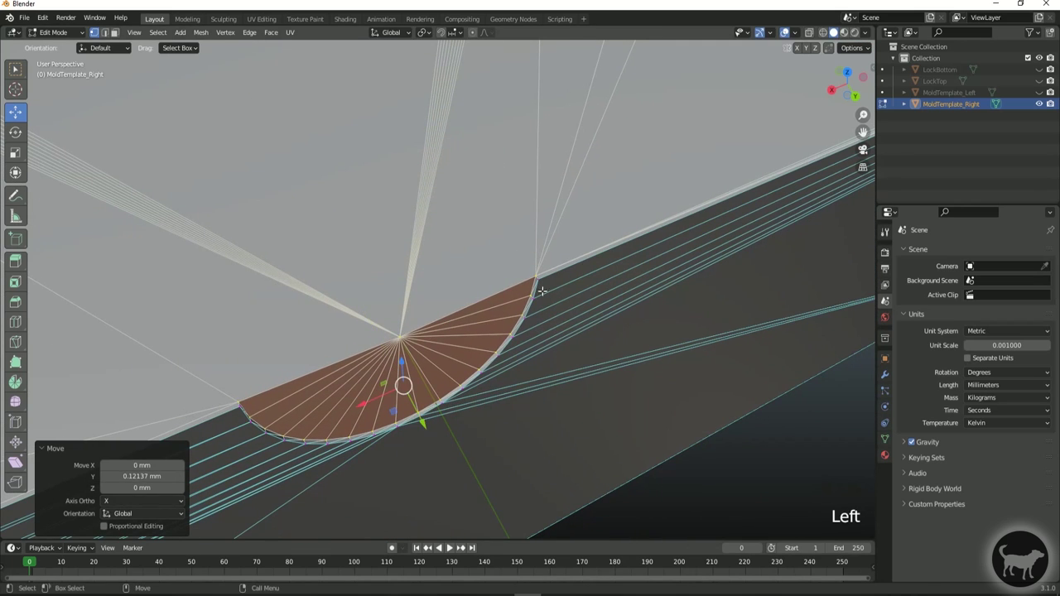
drag(421, 424, 424, 425)
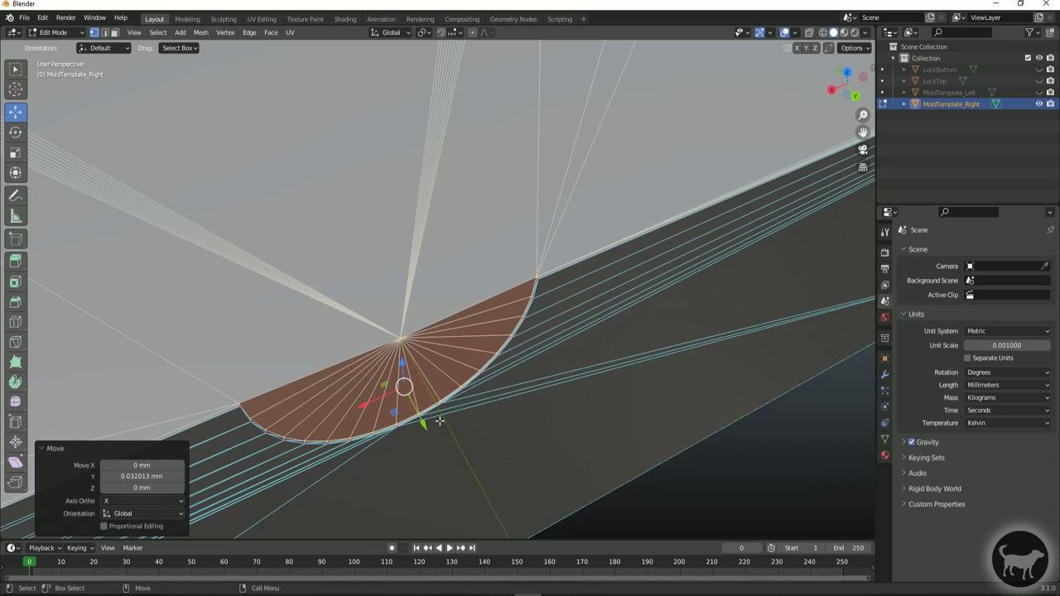
- Return MoldTemplate_Right to Object Mode, unhide LockTop, and inspect the two parts around the filled channel
scroll(440, 375, down, 7)
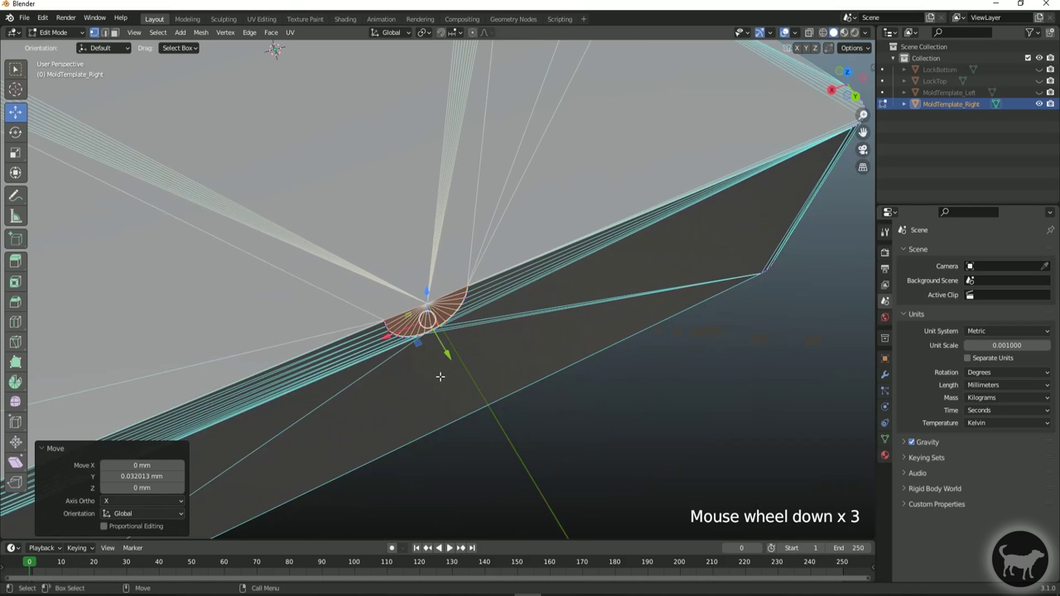
alt+middle_drag(436, 373, 240, 385)
alt+middle_drag(732, 269, 463, 301)
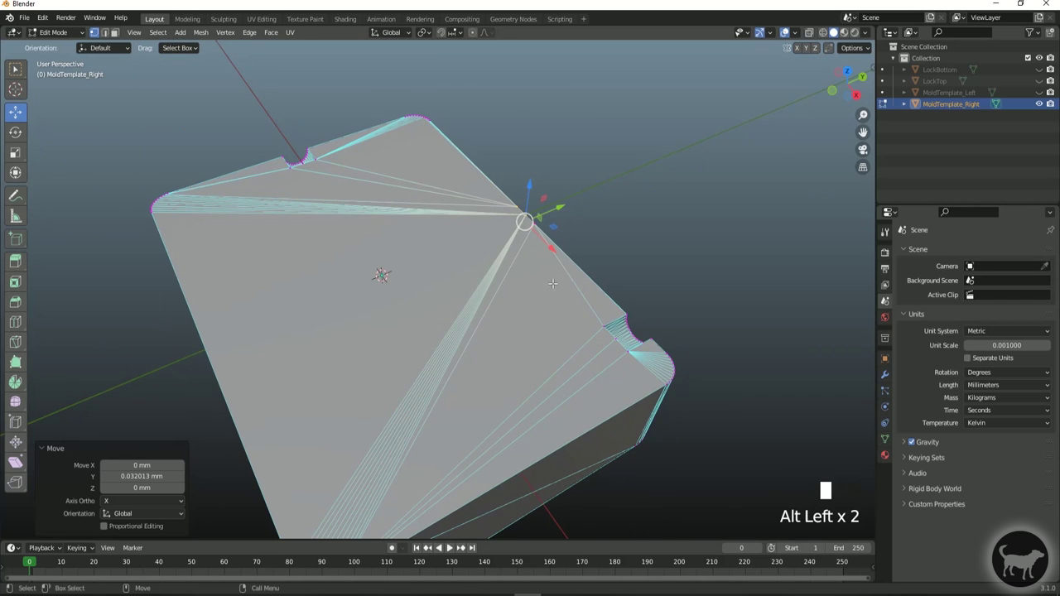
click(57, 32)
click(55, 43)
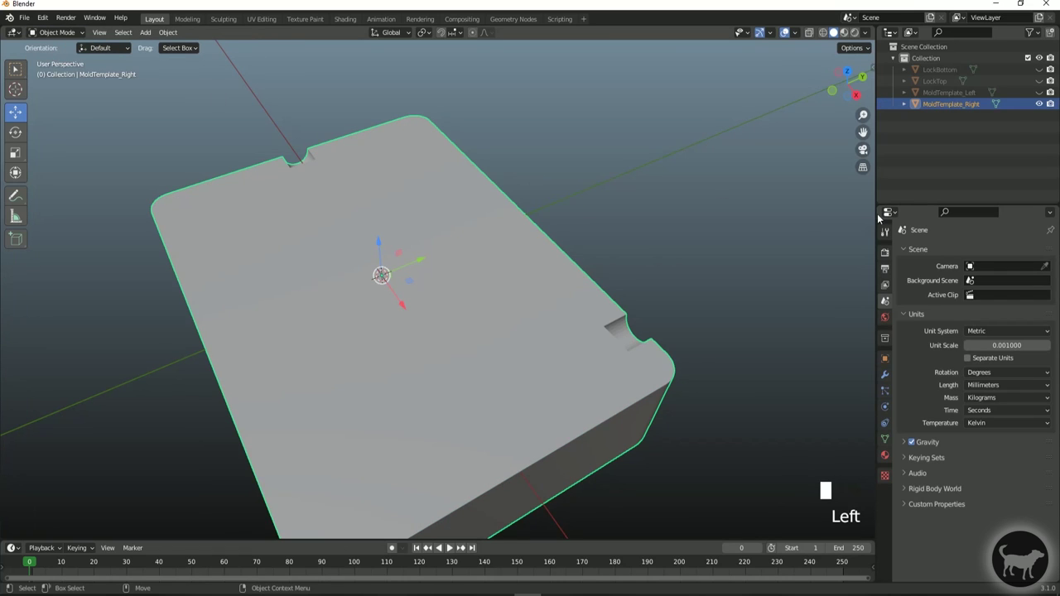
click(1039, 81)
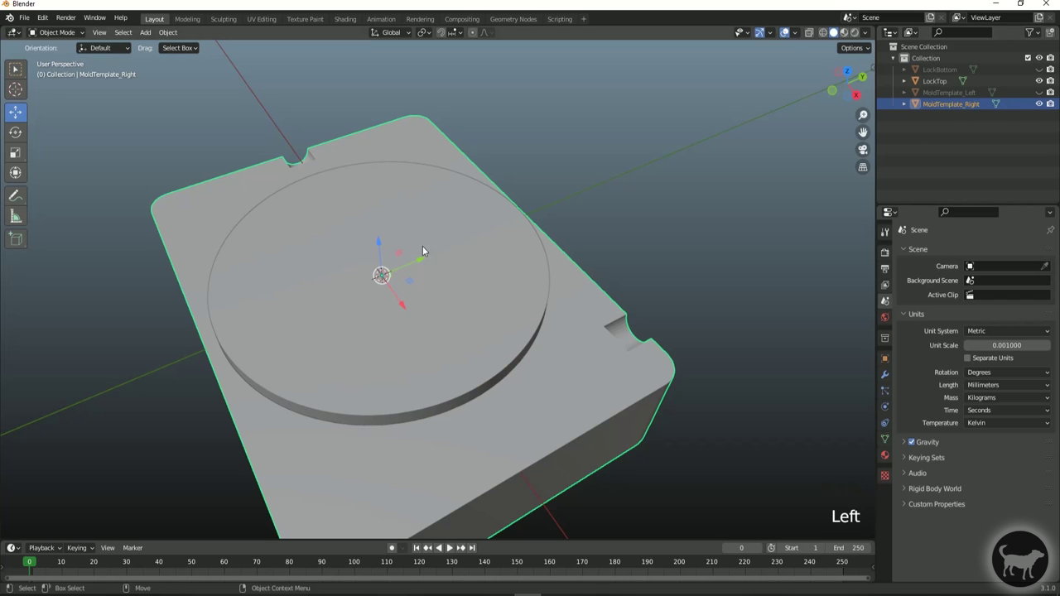
mouse_move(531, 280)
alt+mouse_down()
mouse_move(556, 221)
mouse_move(530, 251)
mouse_move(553, 257)
mouse_move(539, 263)
alt+mouse_up()
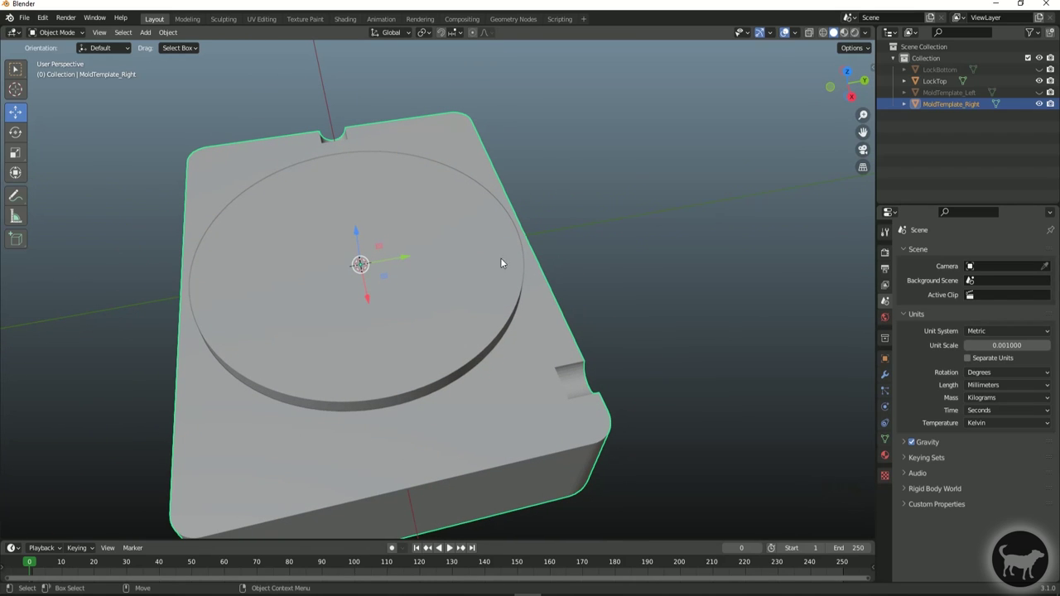
alt+drag(461, 246, 399, 218)
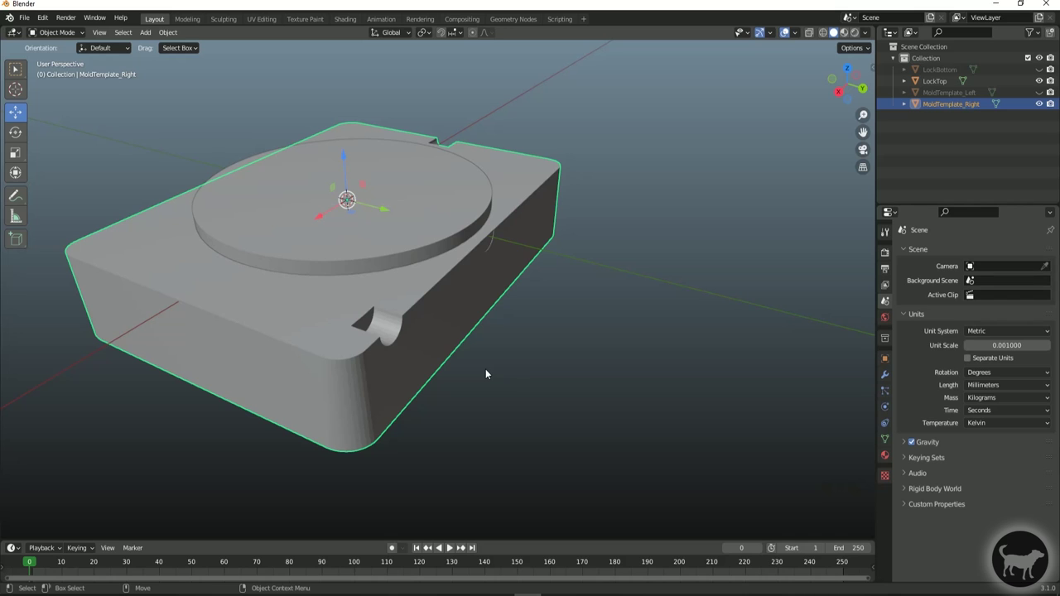
click(449, 366)
alt+drag(306, 349, 539, 365)
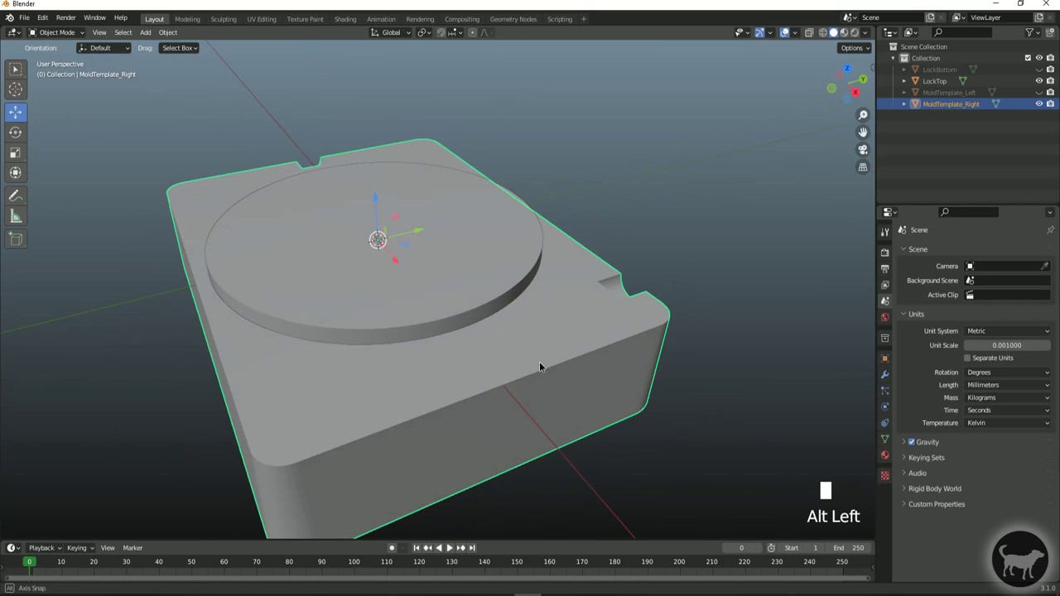
- Add a Boolean modifier to MoldTemplate_Right, using Difference with LockTop as the operand object
click(884, 376)
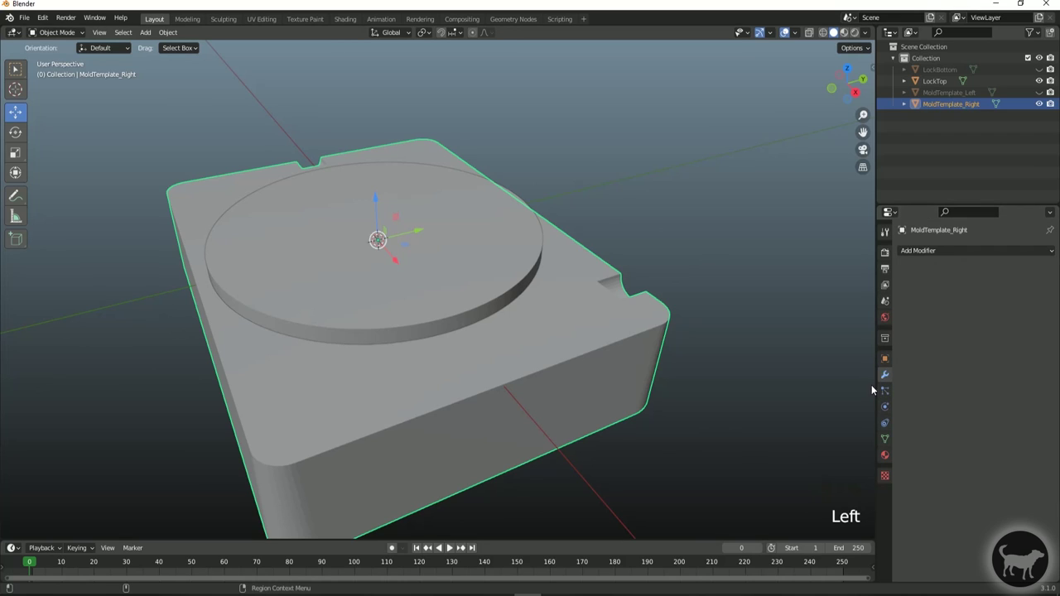
click(974, 251)
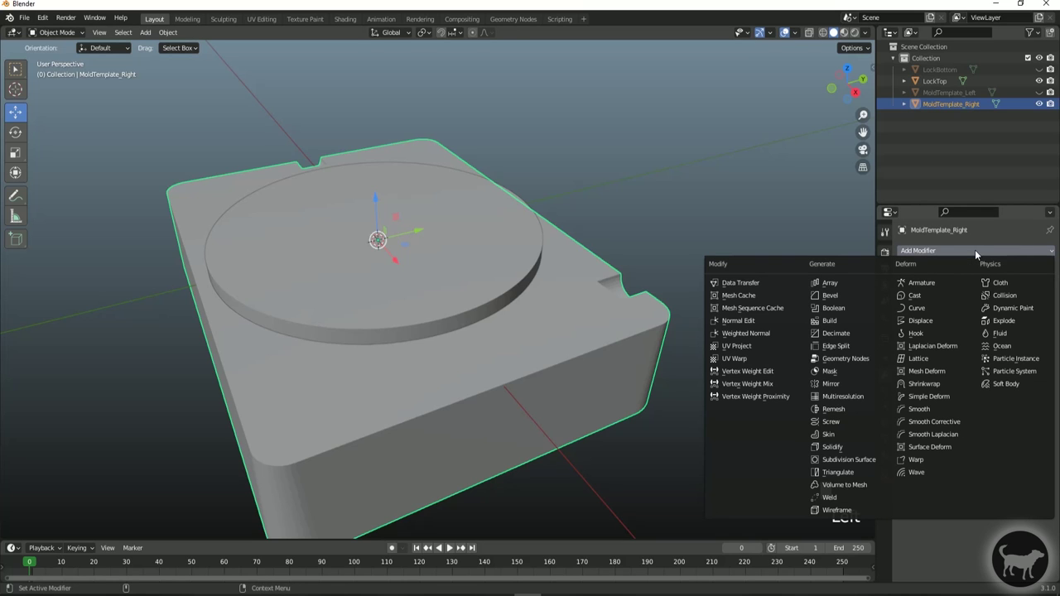
click(831, 309)
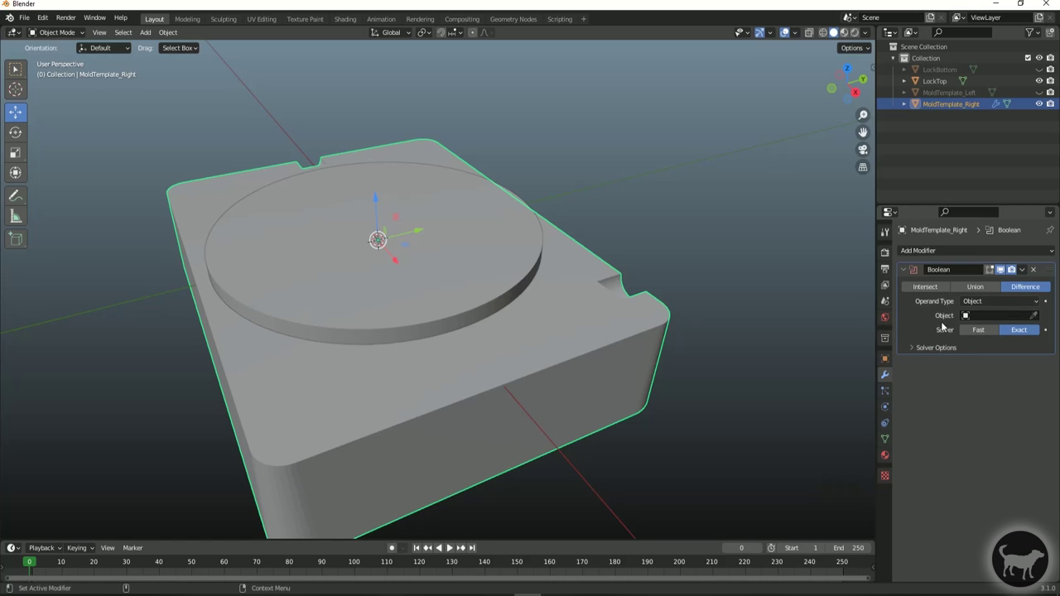
click(1035, 316)
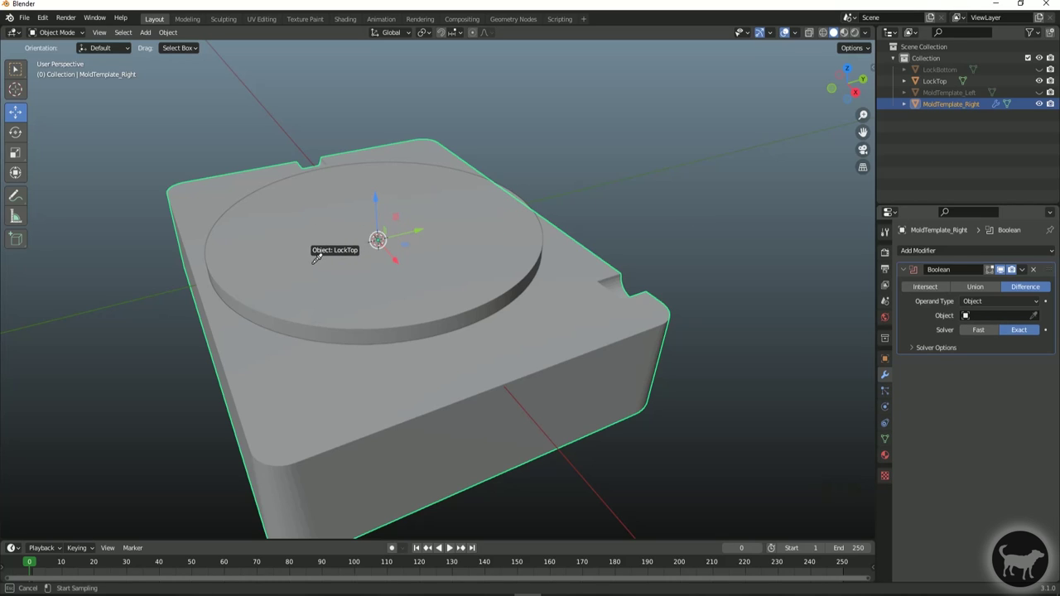
click(995, 315)
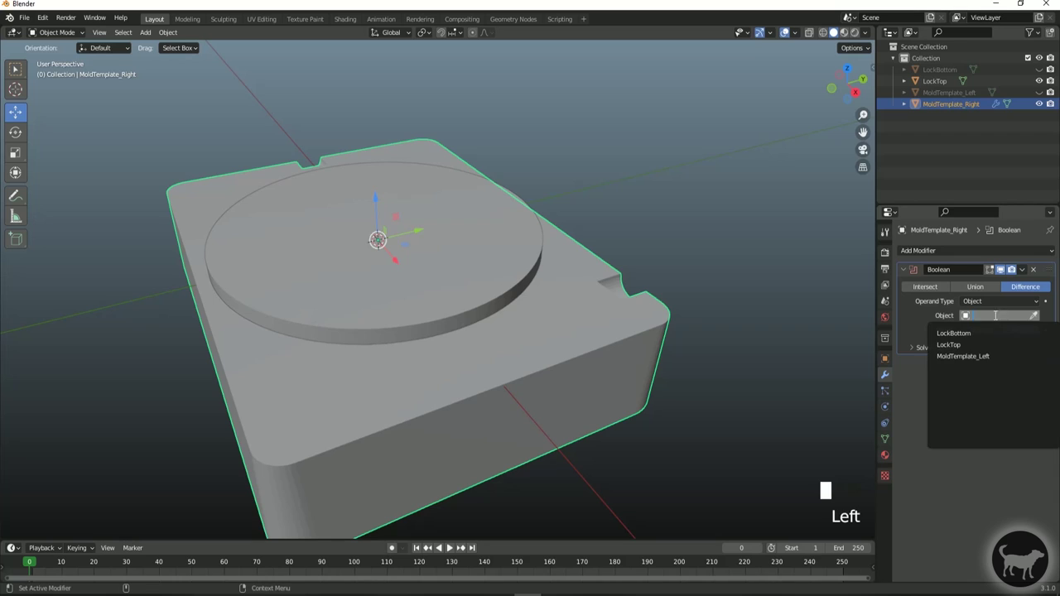
click(959, 345)
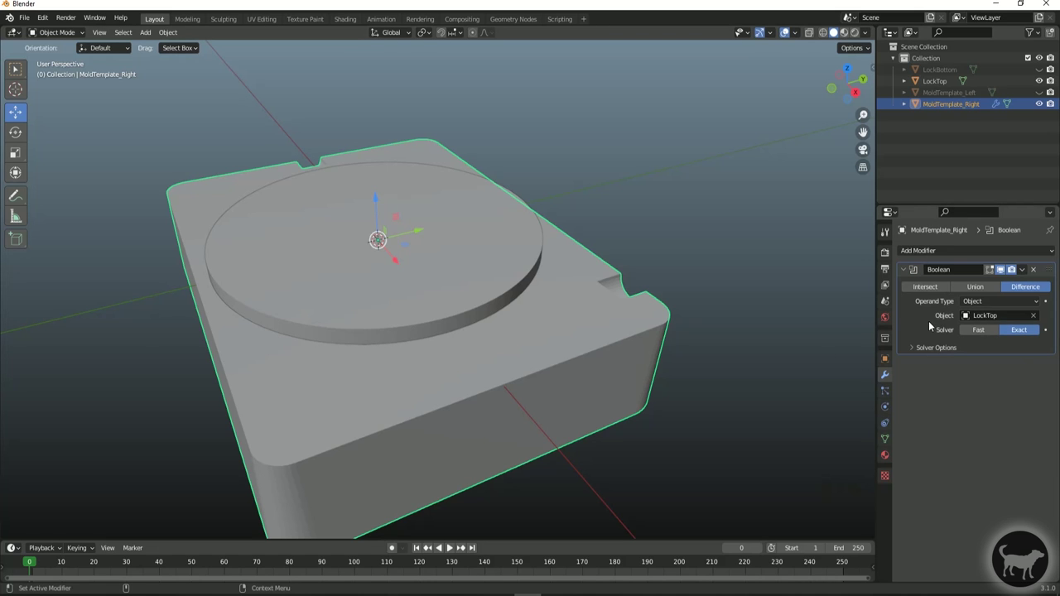
- Hide LockTop and inspect the dial cavity cut into MoldTemplate_Right
alt+drag(617, 185, 524, 188)
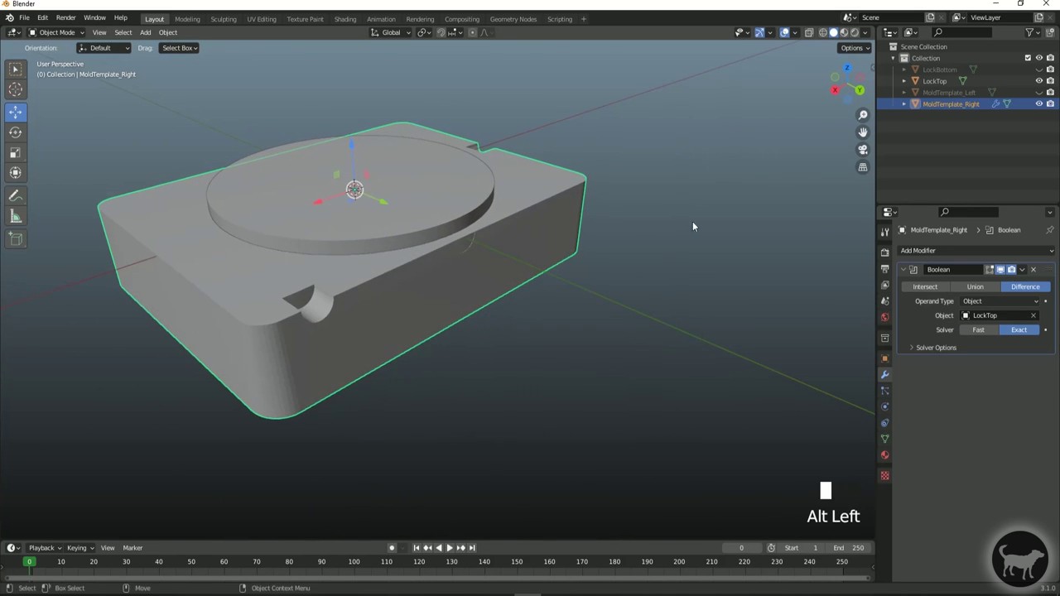
alt+middle_drag(679, 253, 693, 277)
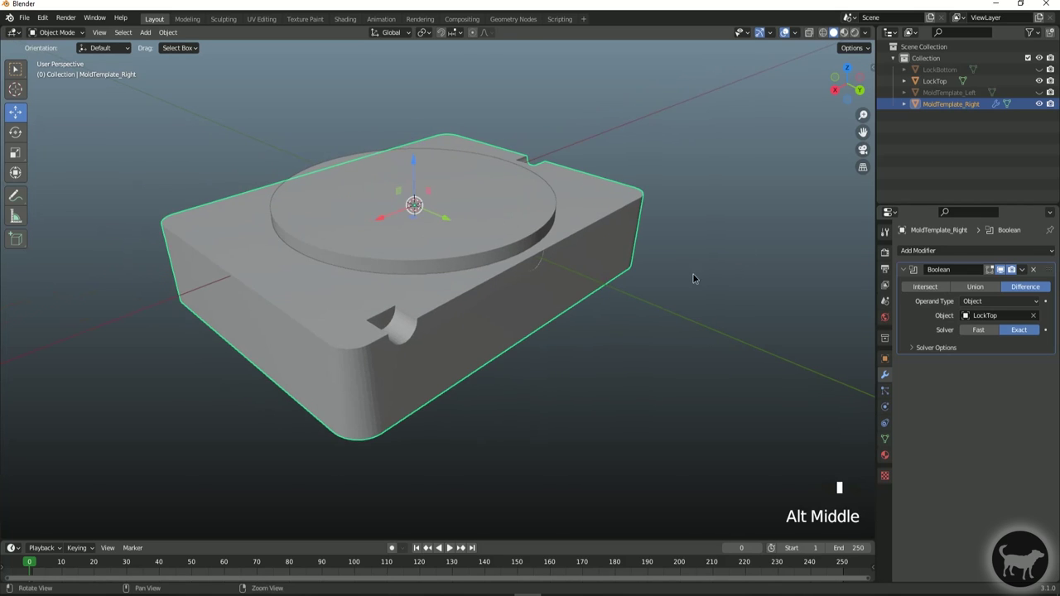
alt+drag(693, 276, 660, 273)
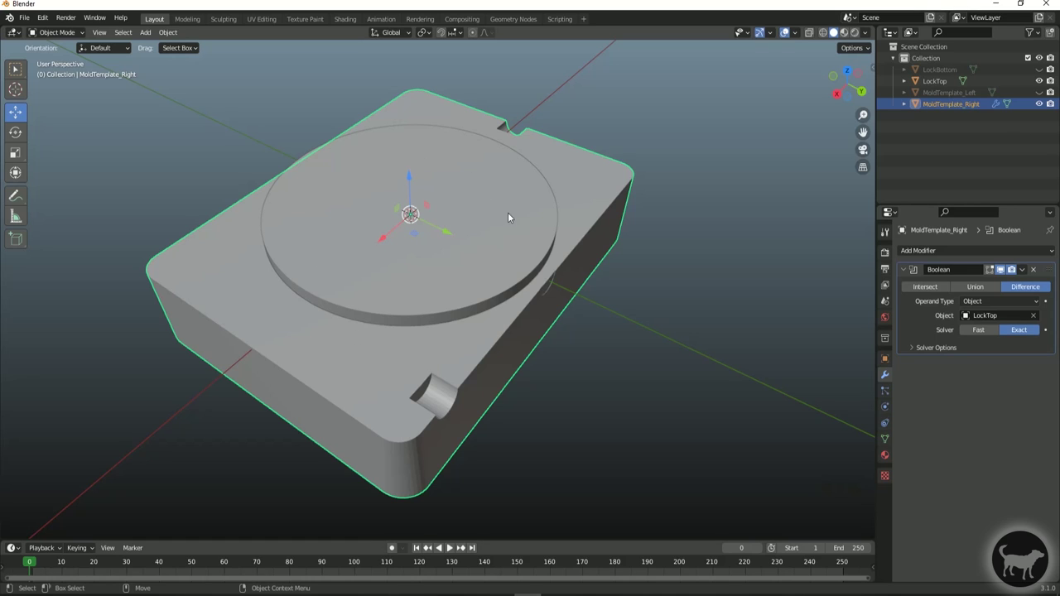
click(930, 84)
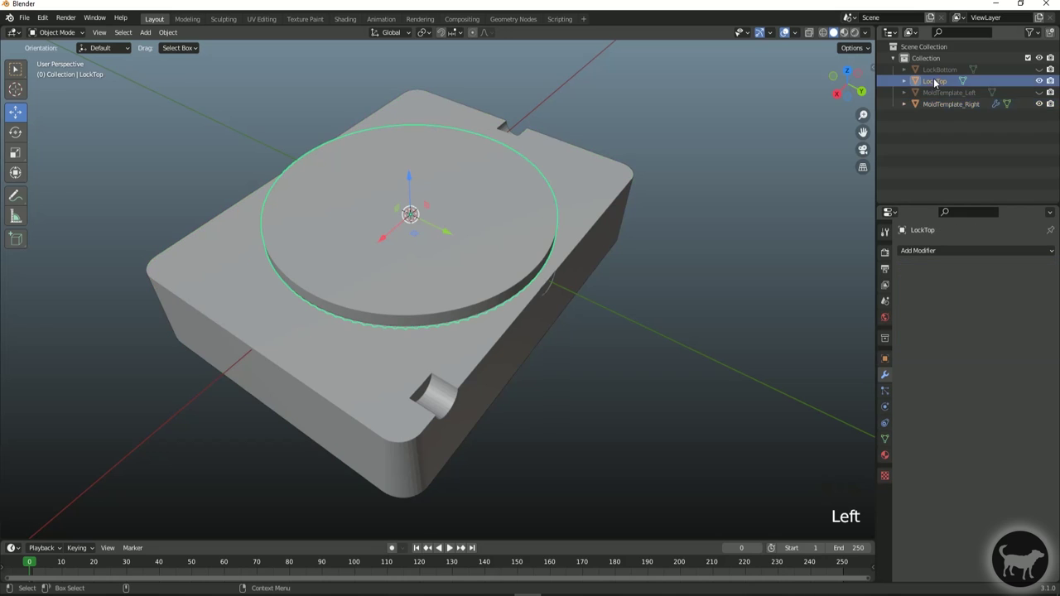
click(1040, 80)
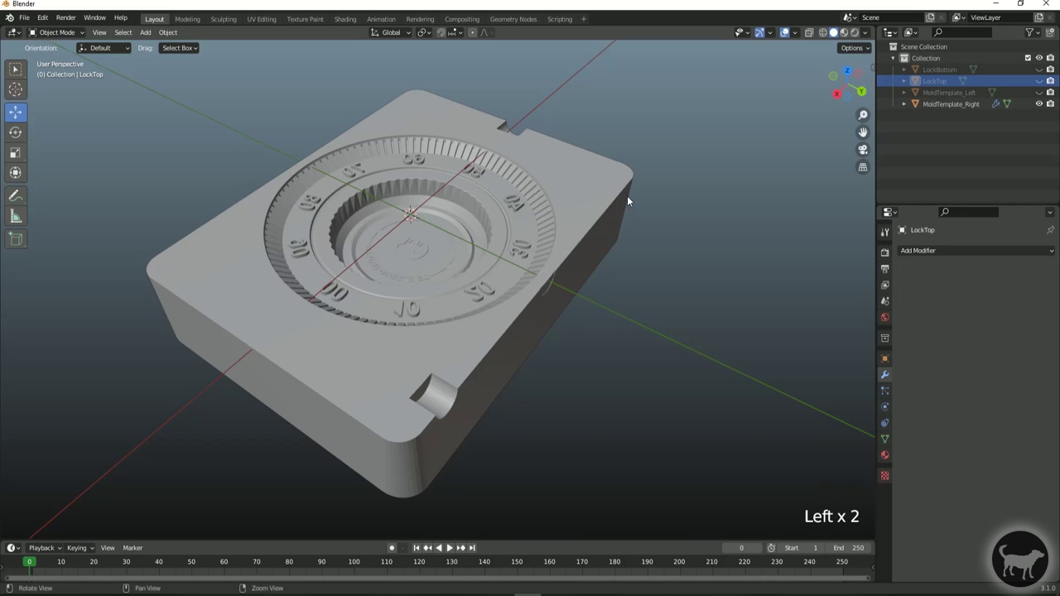
alt+drag(627, 197, 648, 240)
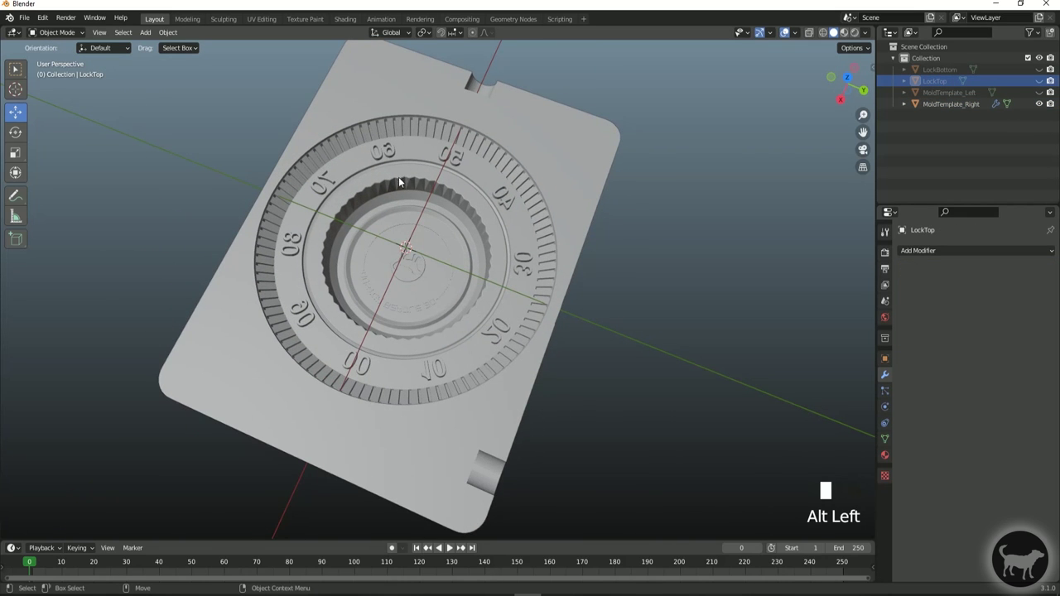
alt+drag(626, 320, 509, 298)
scroll(480, 289, up, 2)
scroll(629, 280, down, 2)
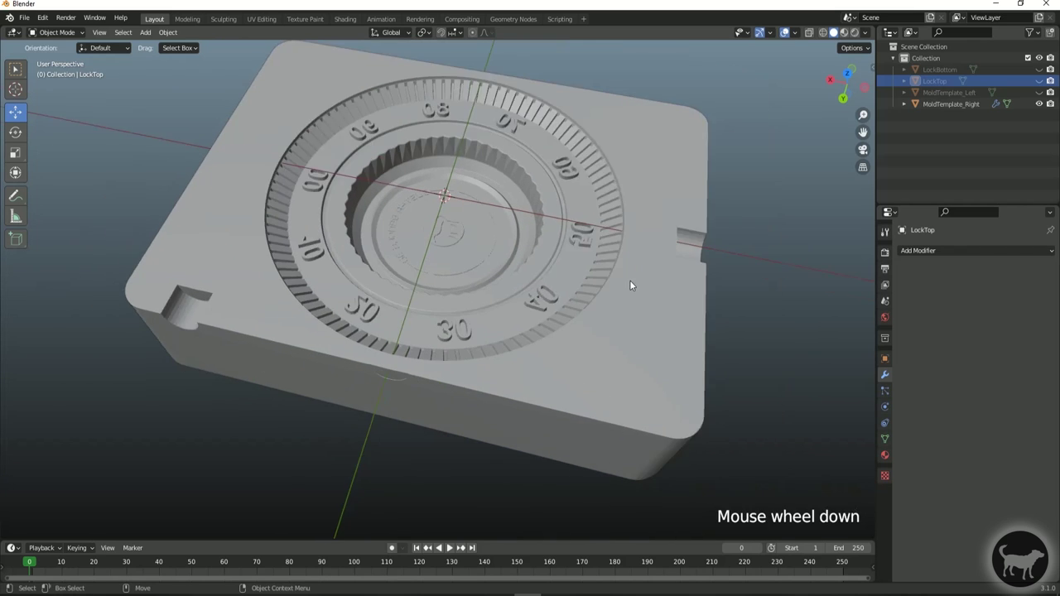
- Select MoldTemplate_Right, check its base mesh in Edit Mode with the Boolean still unapplied, and return to Object Mode
click(617, 262)
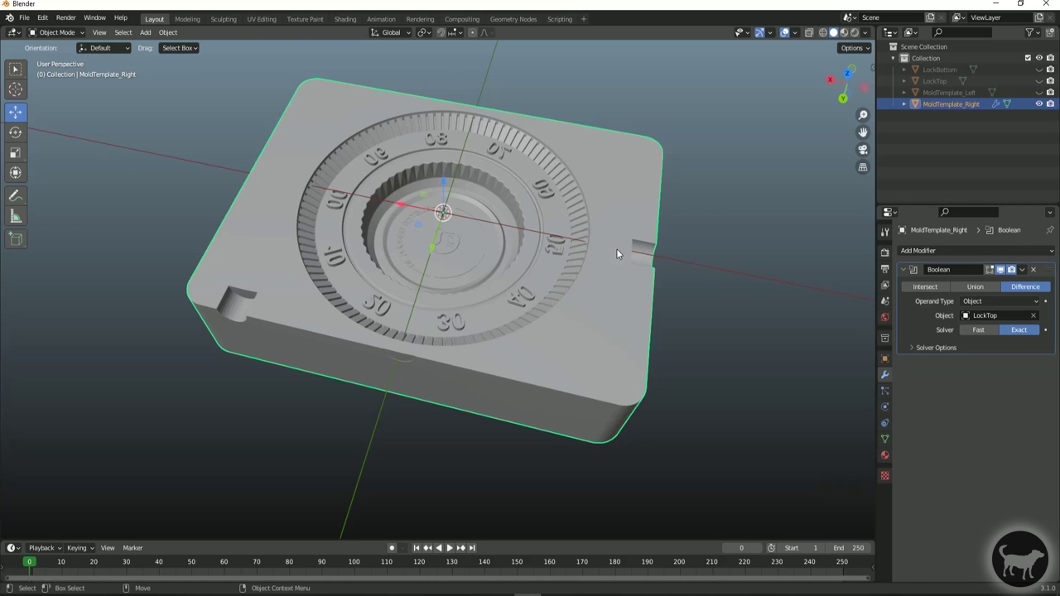
alt+drag(723, 398, 580, 380)
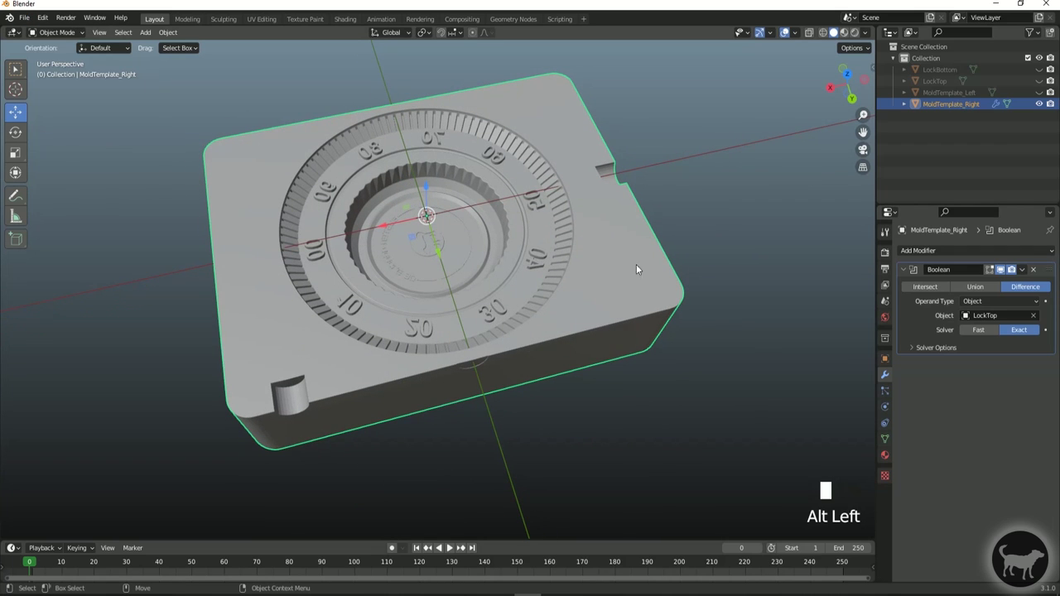
click(54, 32)
click(58, 57)
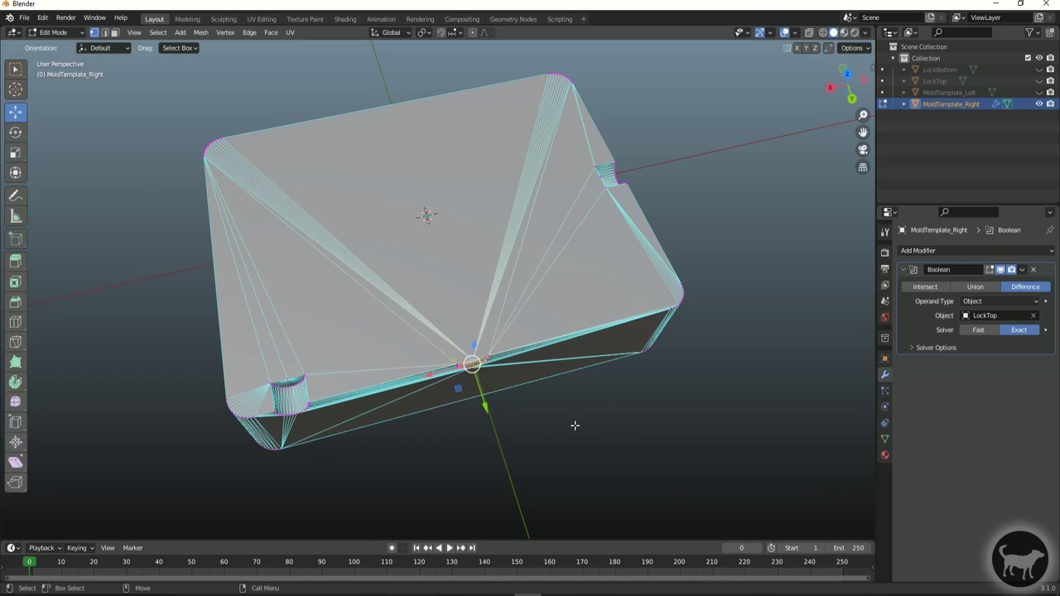
click(80, 35)
click(68, 46)
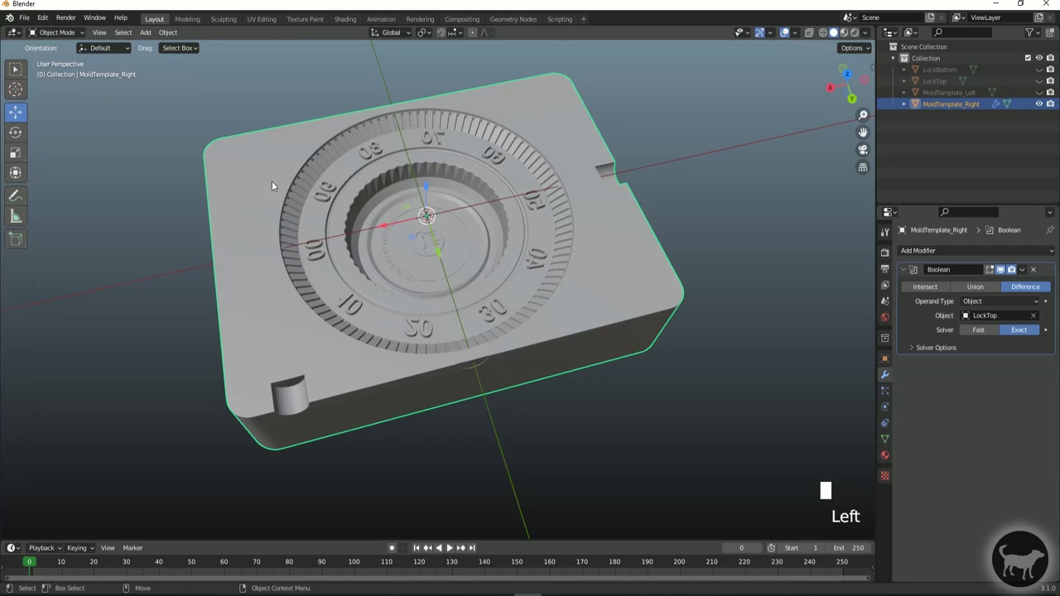
- Apply the Boolean modifier on MoldTemplate_Right
alt+drag(579, 335, 651, 328)
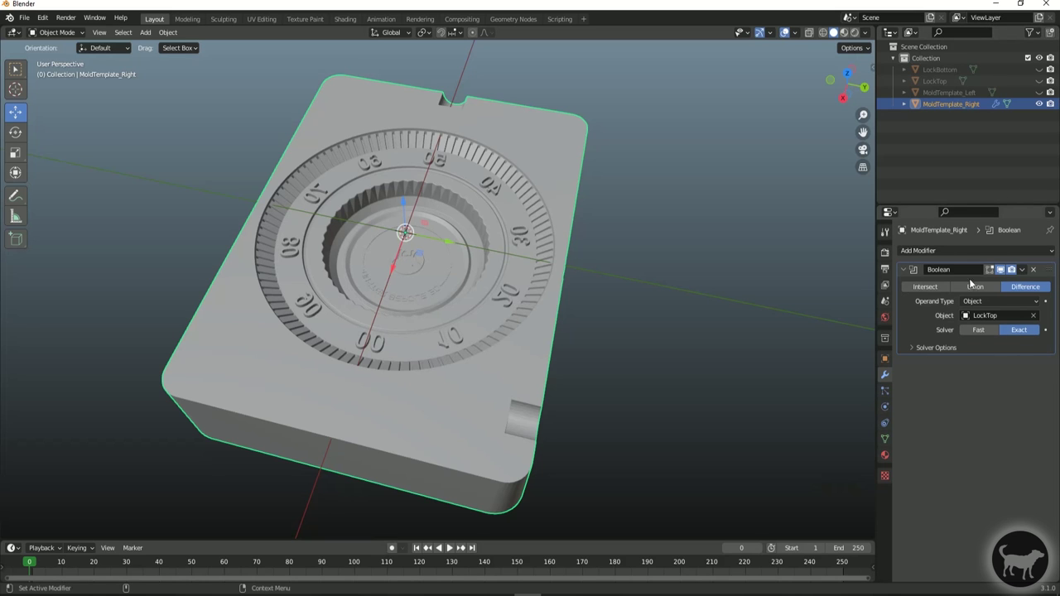
scroll(673, 293, up, 2)
alt+drag(673, 293, 212, 126)
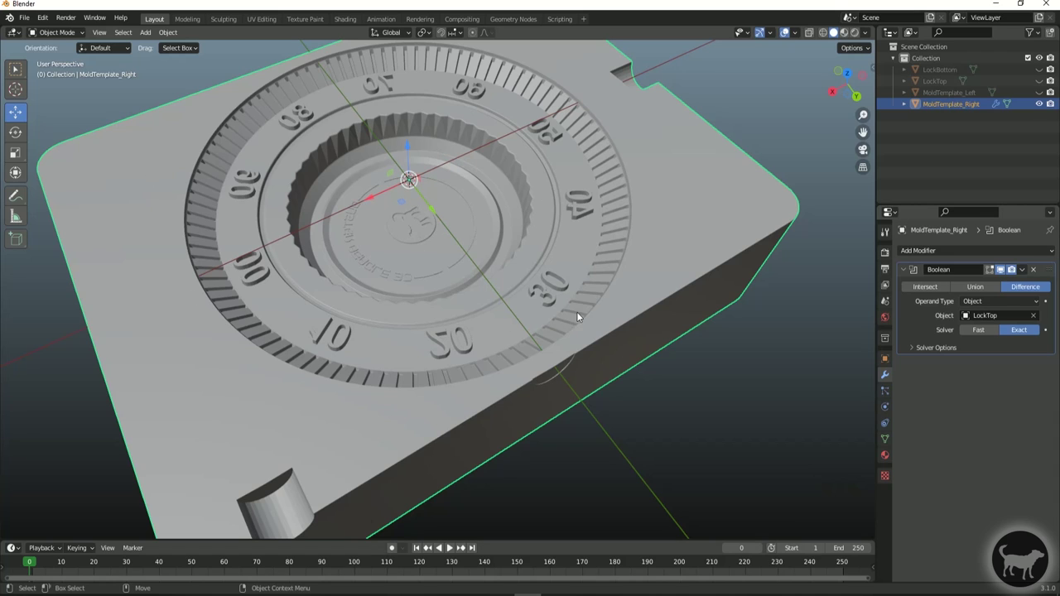
click(1023, 271)
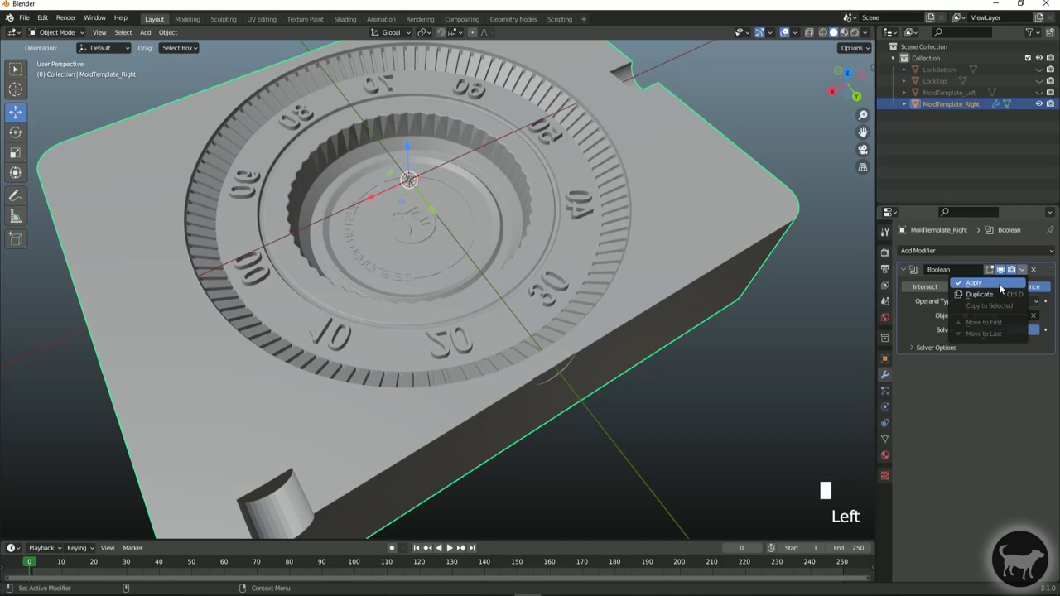
click(999, 283)
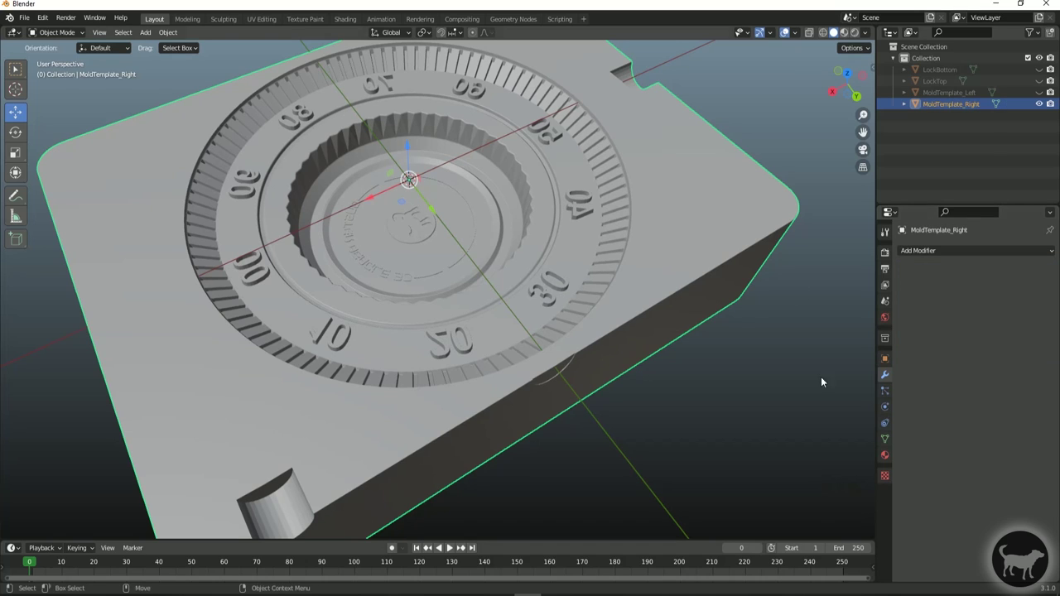
- Inspect the cut cavity's mesh in Edit Mode and undo back to the unapplied Boolean modifier
click(49, 35)
click(56, 58)
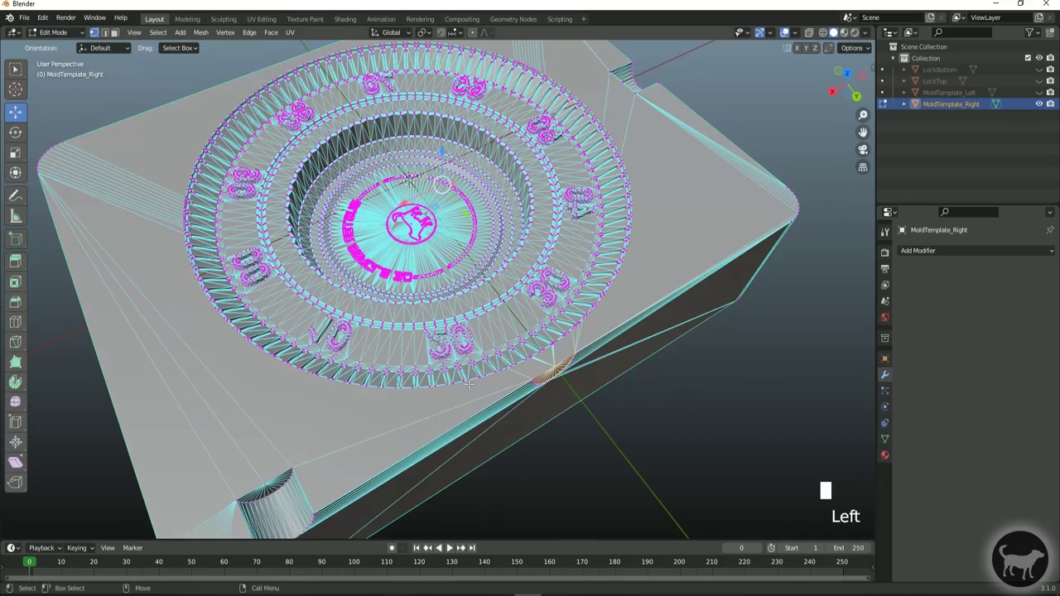
alt+drag(431, 215, 465, 307)
scroll(465, 307, up, 3)
alt+middle_drag(465, 306, 482, 477)
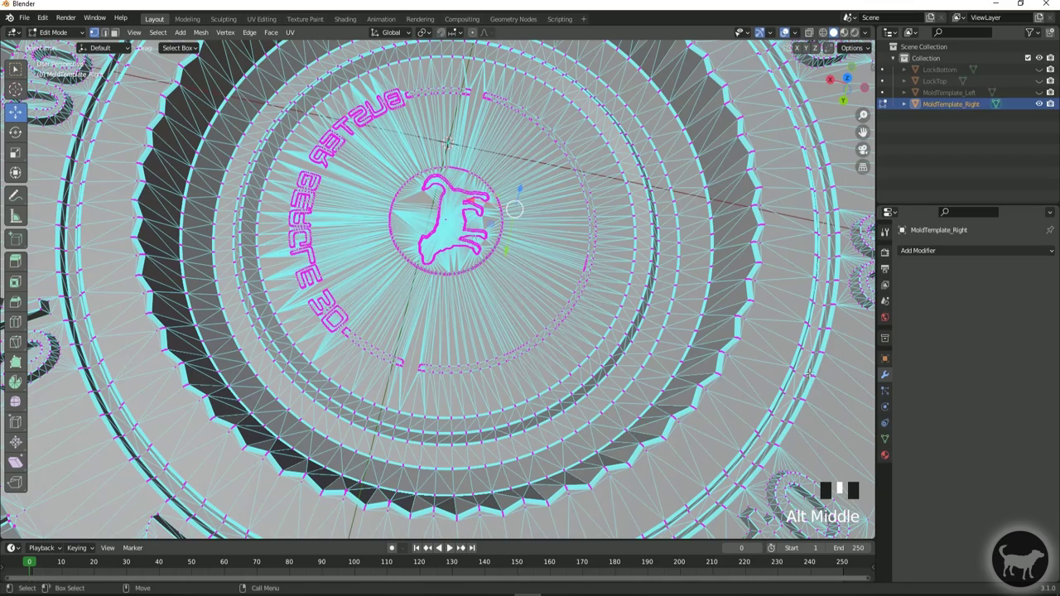
scroll(803, 302, down, 4)
alt+drag(804, 303, 632, 328)
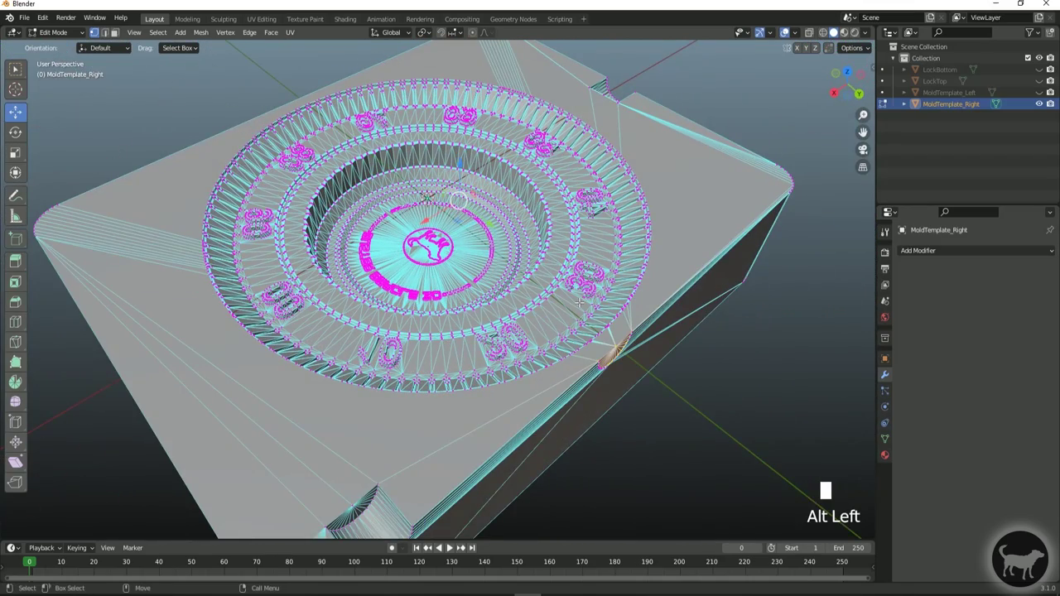
key(ctrl+z)
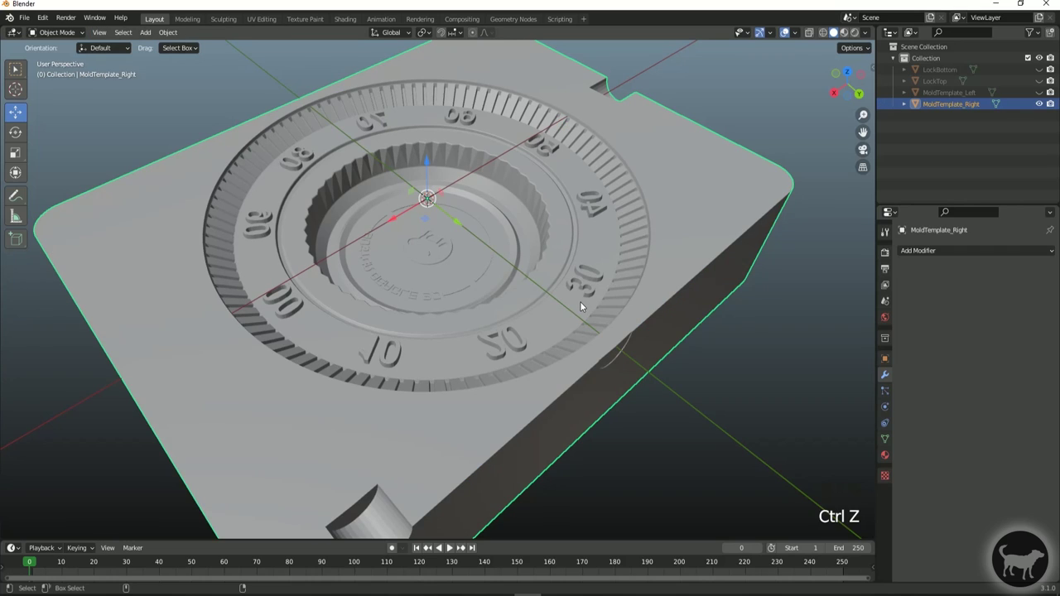
key(ctrl+z)
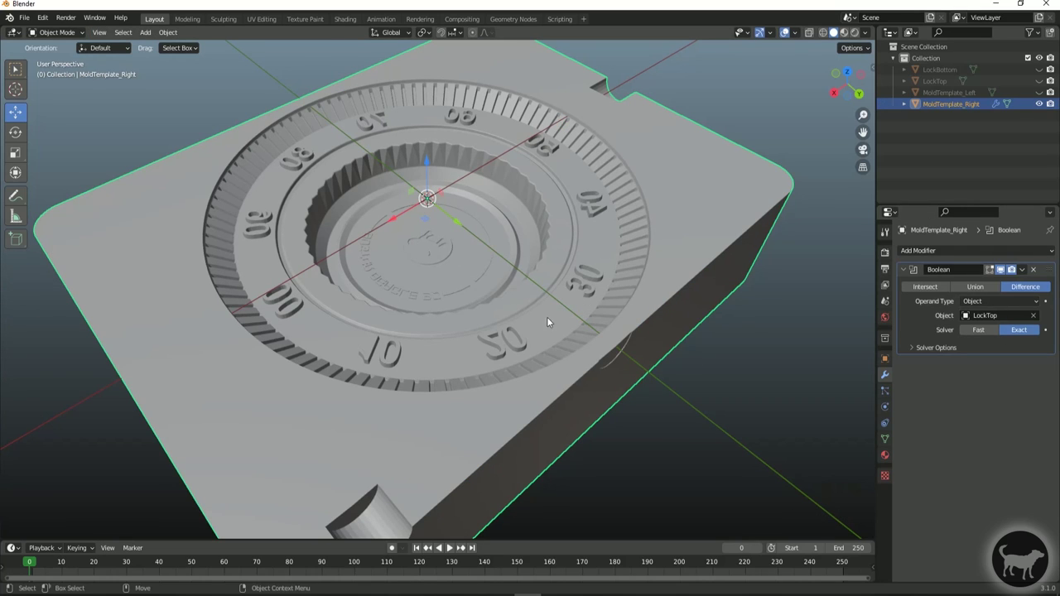
- Unhide LockTop and rotate it 90° about the global Z axis
alt+drag(537, 352, 602, 283)
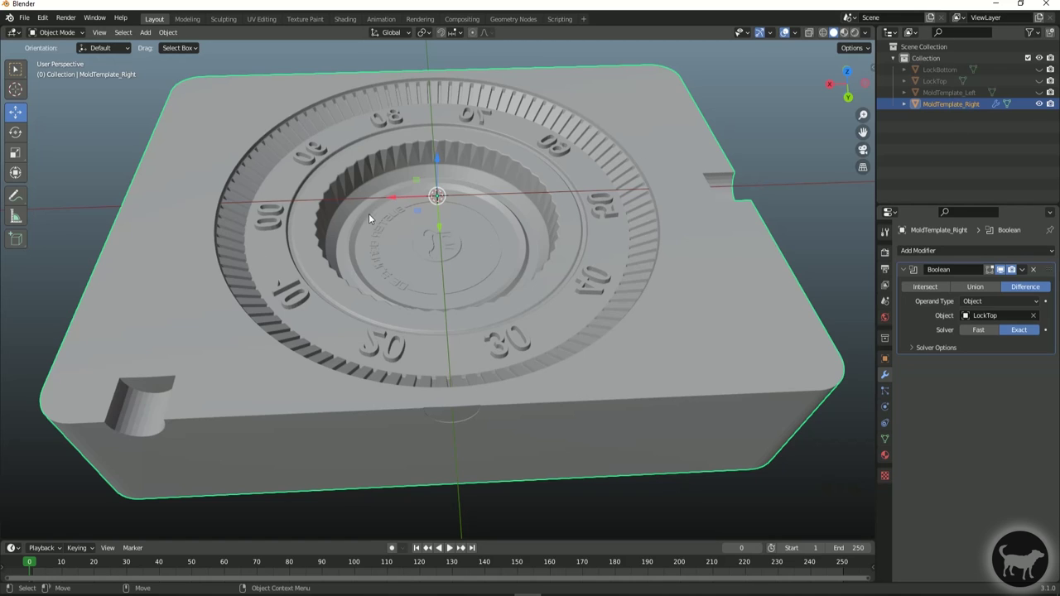
click(944, 79)
click(993, 111)
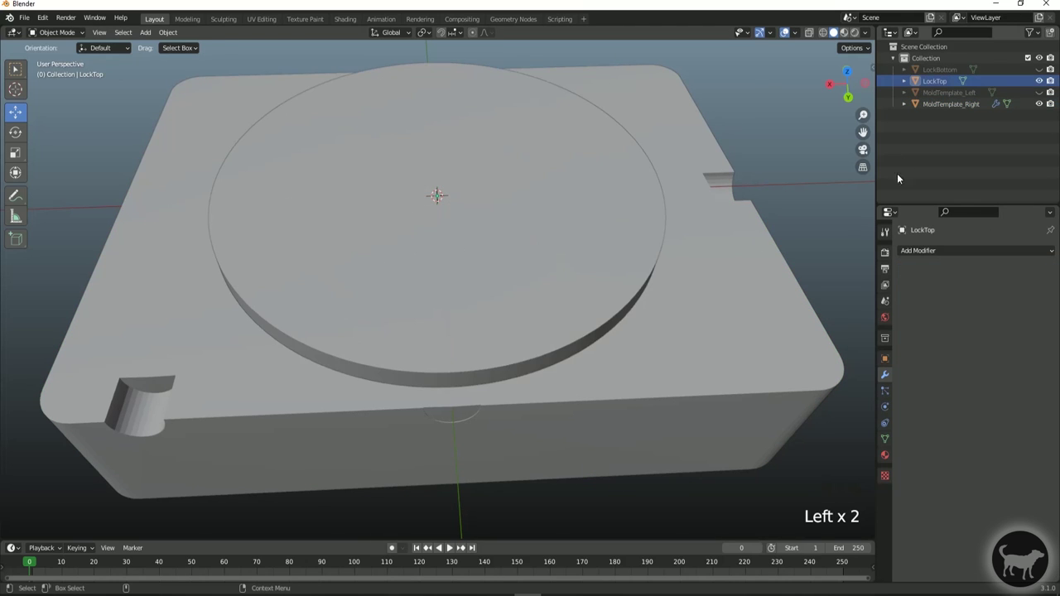
scroll(437, 235, down, 2)
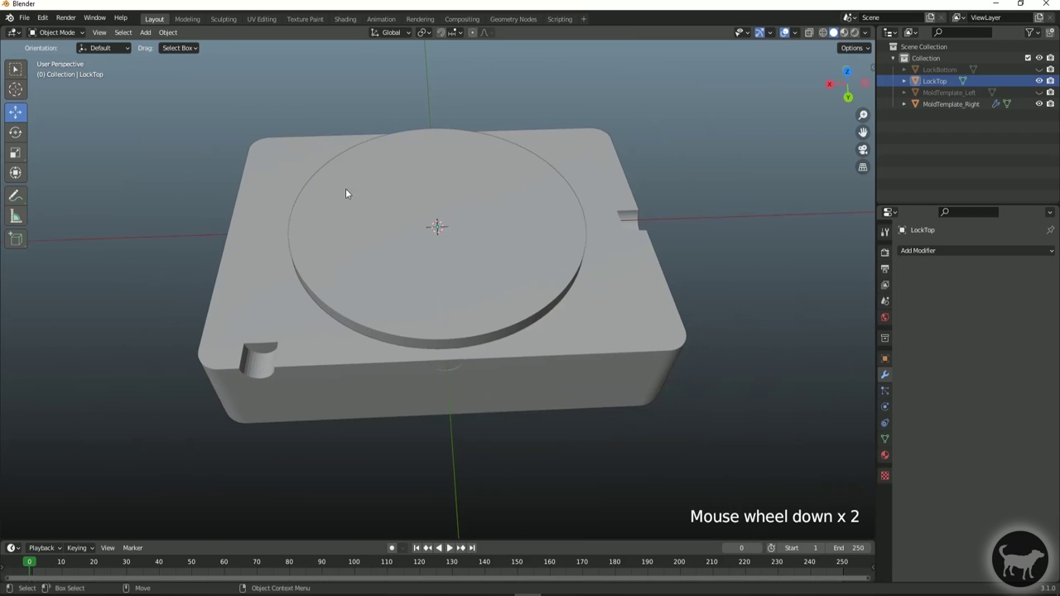
click(16, 133)
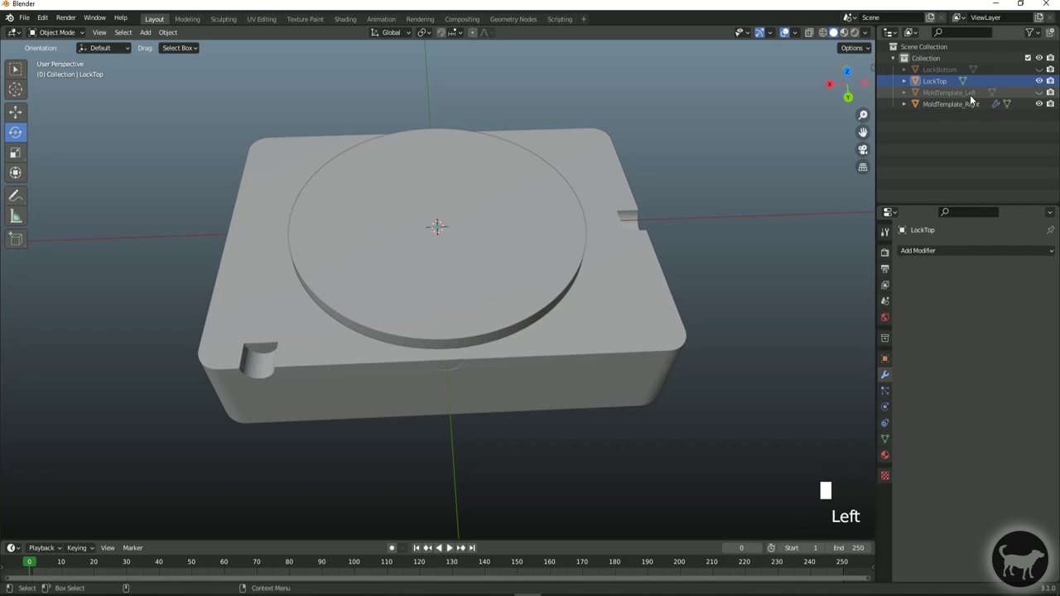
click(944, 80)
alt+drag(766, 308, 542, 285)
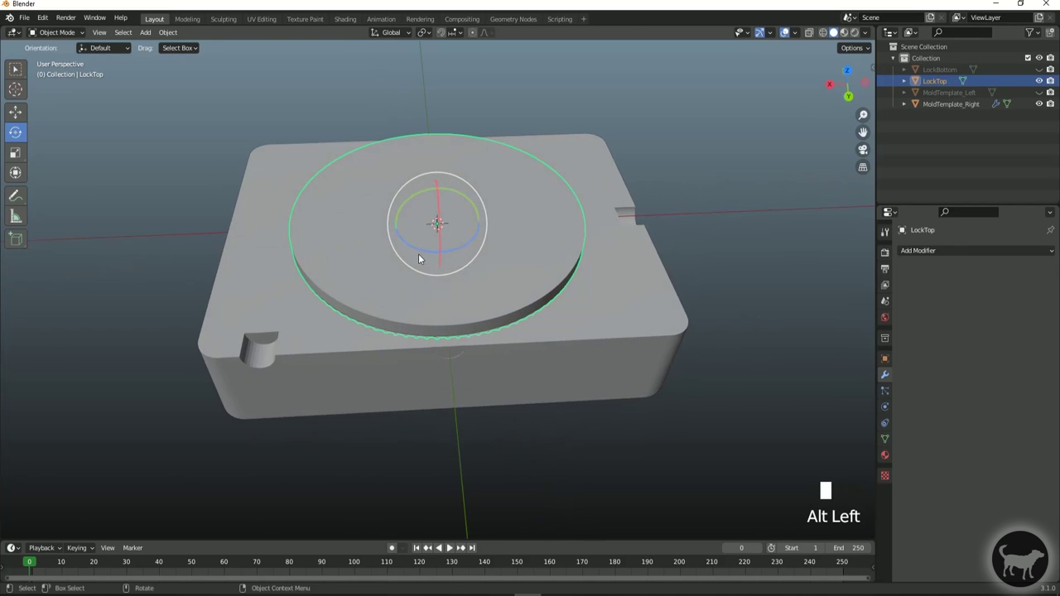
drag(412, 246, 597, 239)
double_click(140, 488)
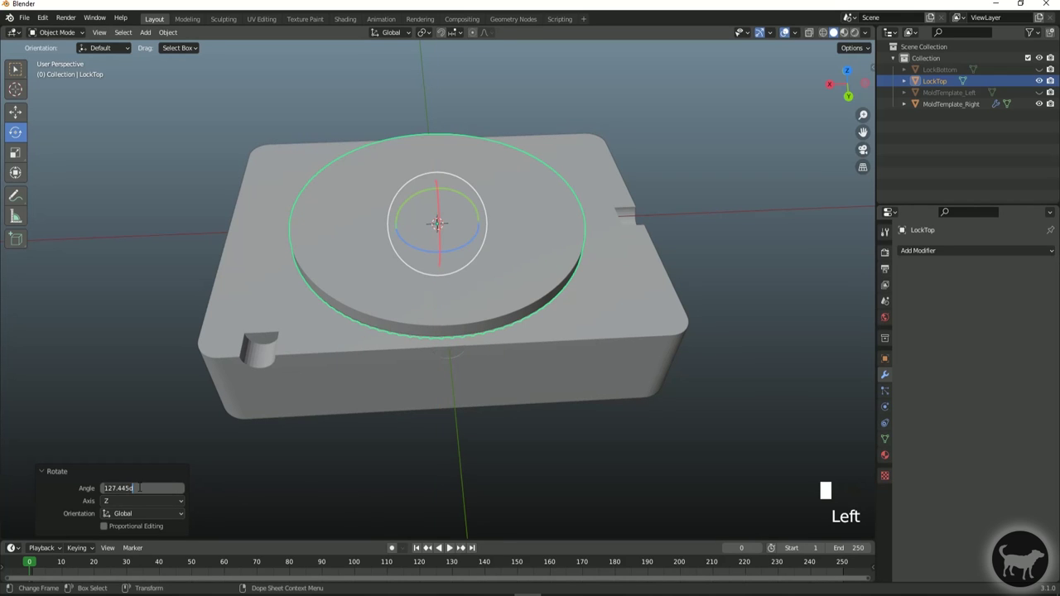
text(90)
key(Return)
- Hide LockTop again and inspect the orientation of the numbers and logo in MoldTemplate_Right's cavity
click(1040, 81)
scroll(493, 219, up, 2)
alt+drag(493, 219, 469, 290)
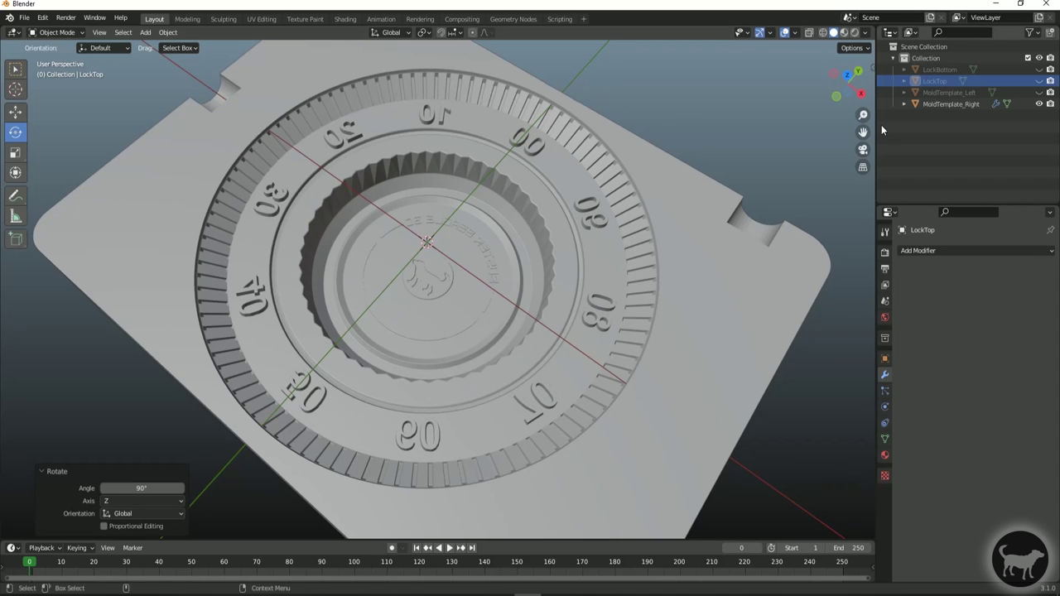
scroll(510, 217, down, 2)
alt+drag(510, 218, 525, 197)
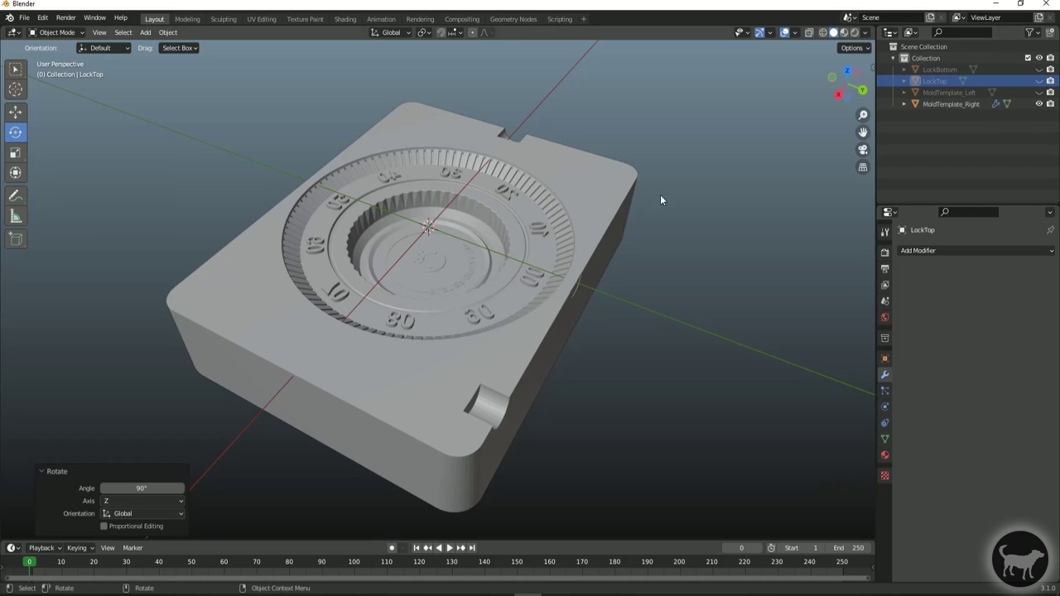
alt+drag(660, 200, 418, 199)
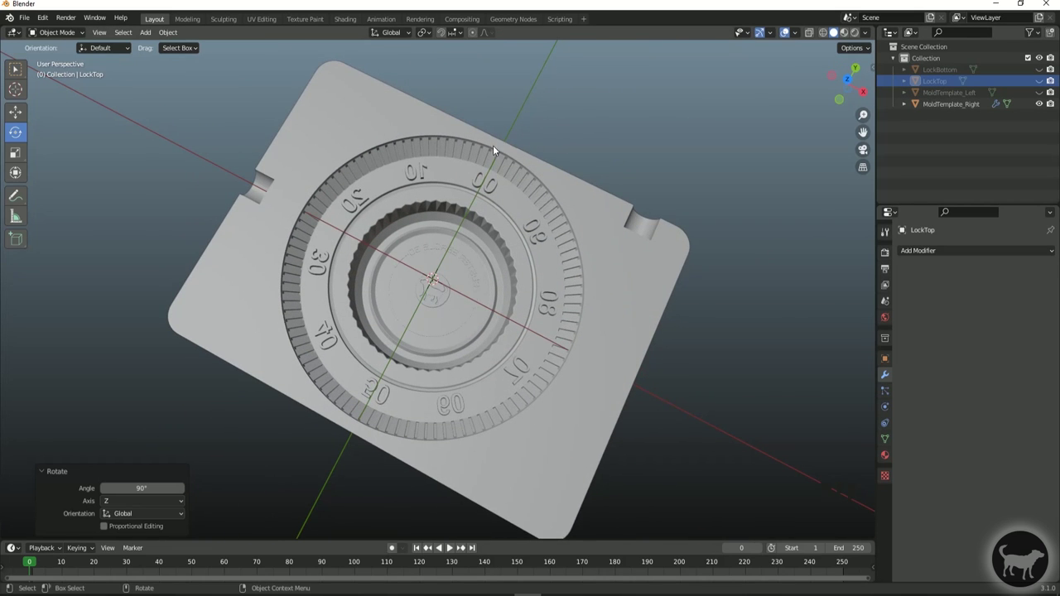
alt+drag(666, 315, 621, 294)
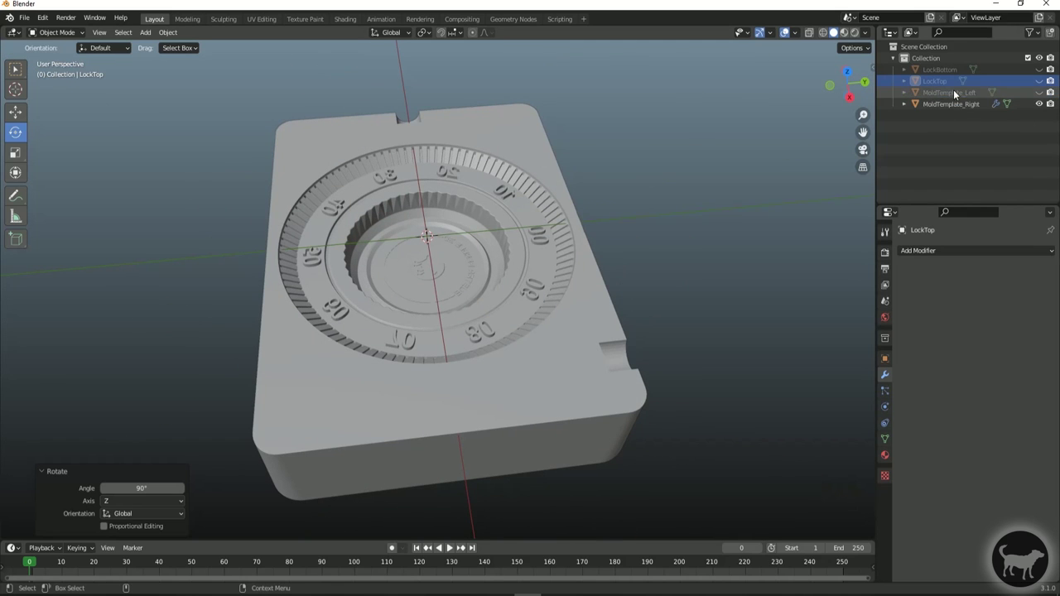
- Hide MoldTemplate_Right along with LockTop, and unhide MoldTemplate_Left and LockBottom
click(1039, 81)
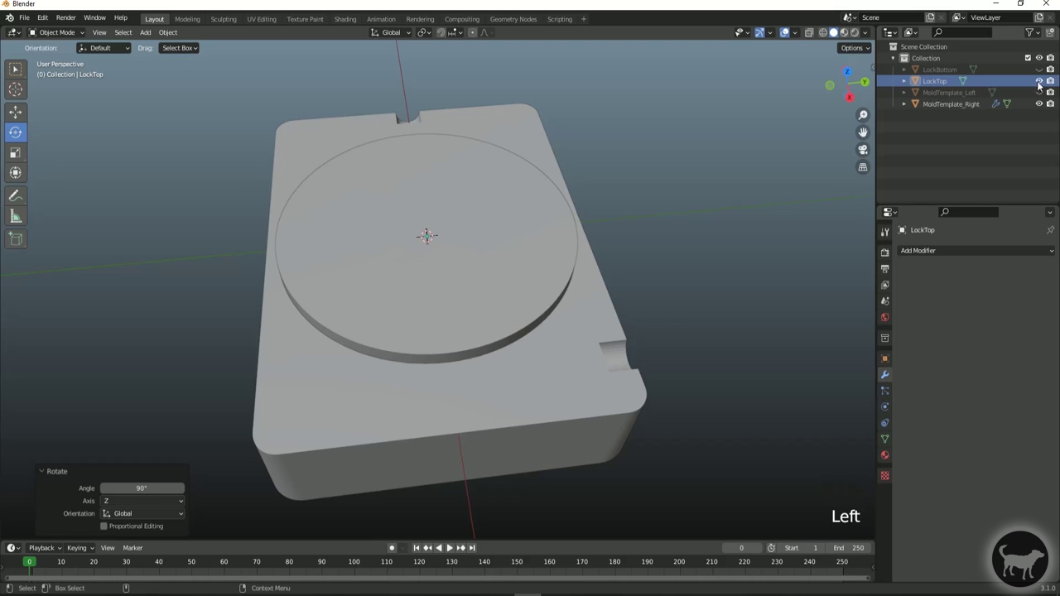
click(1039, 81)
click(1038, 104)
click(954, 92)
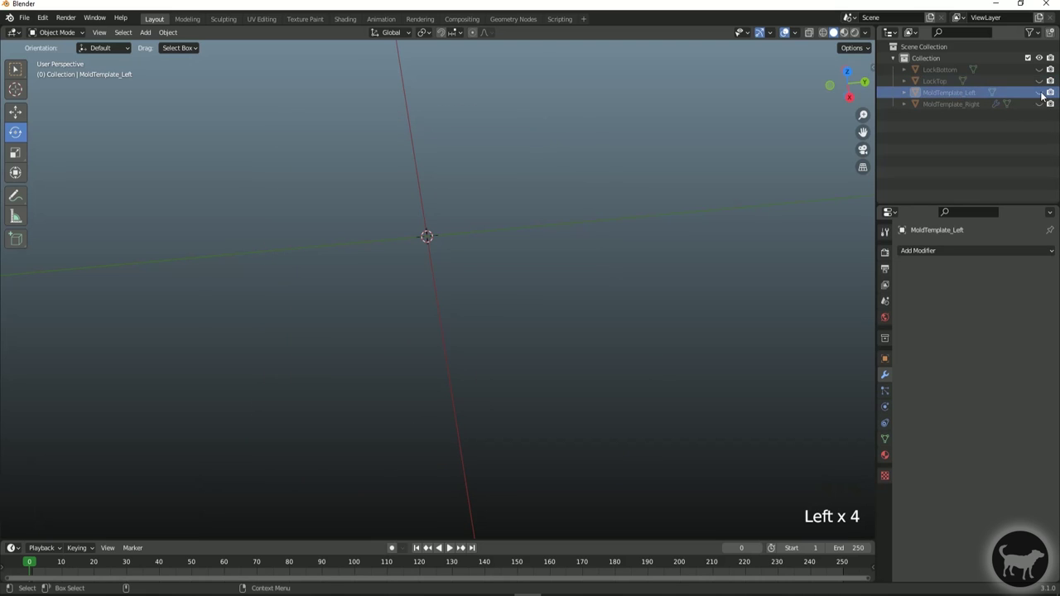
click(1038, 92)
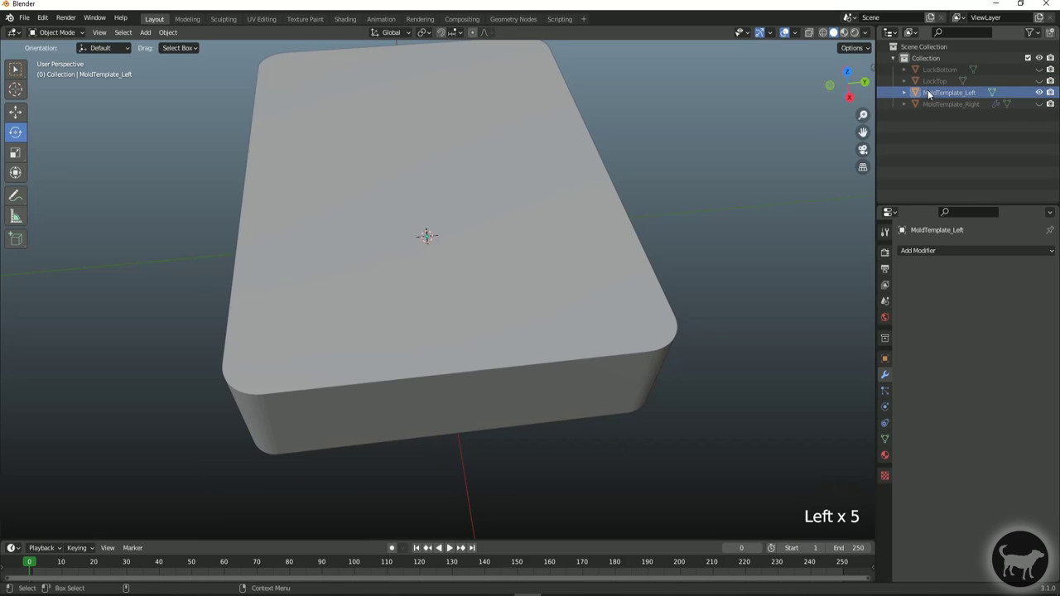
alt+drag(658, 243, 722, 196)
click(1031, 70)
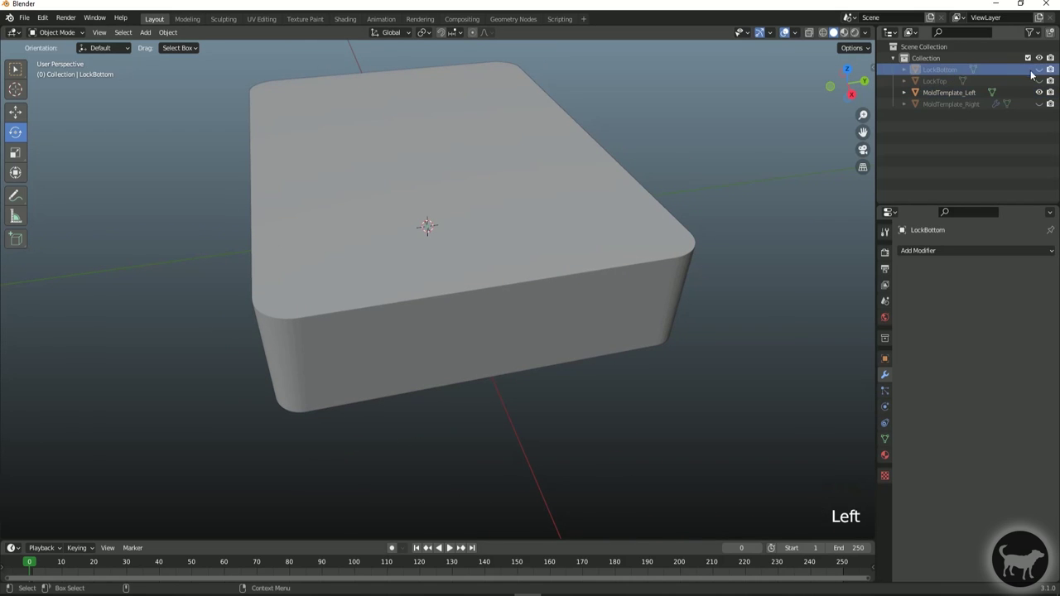
click(1039, 70)
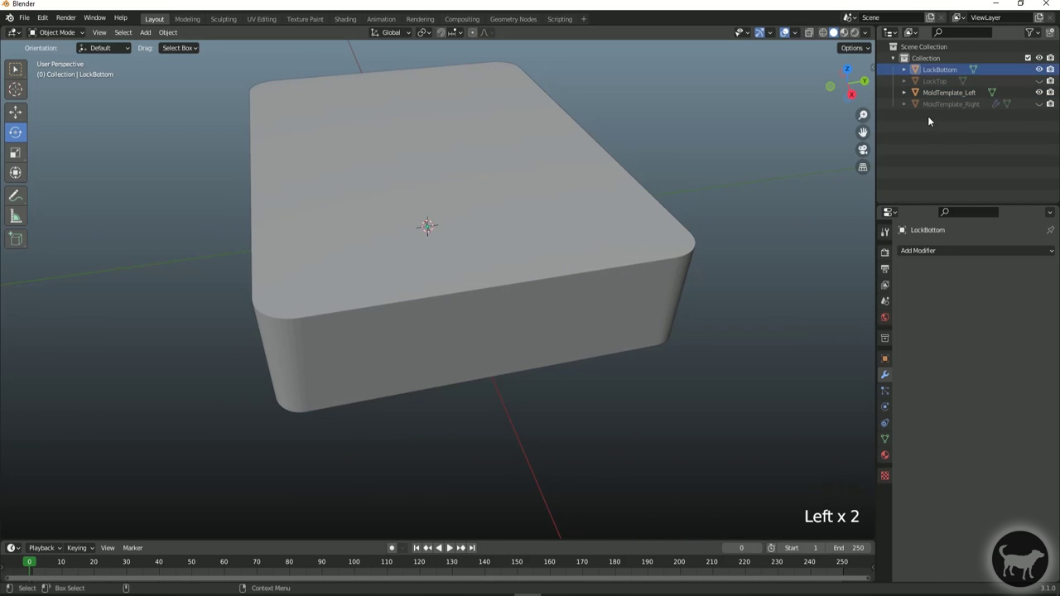
- Examine how LockBottom sits in MoldTemplate_Left, including the dial rings, pour channel and edge notches, from several angles
alt+drag(765, 137, 703, 471)
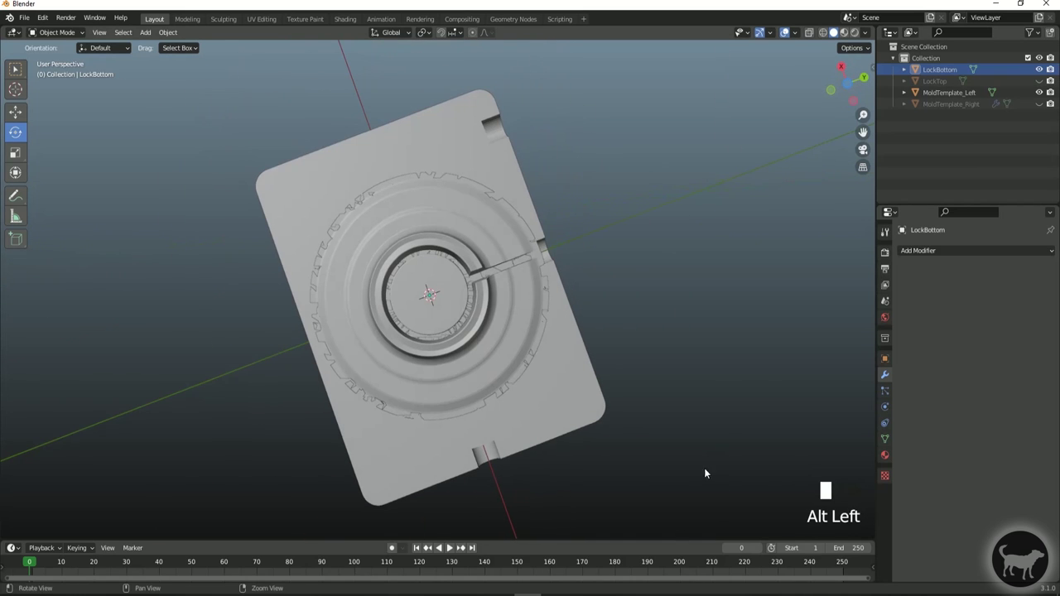
alt+drag(634, 447, 655, 345)
alt+middle_drag(655, 346, 651, 348)
scroll(407, 303, up, 2)
alt+drag(407, 303, 584, 296)
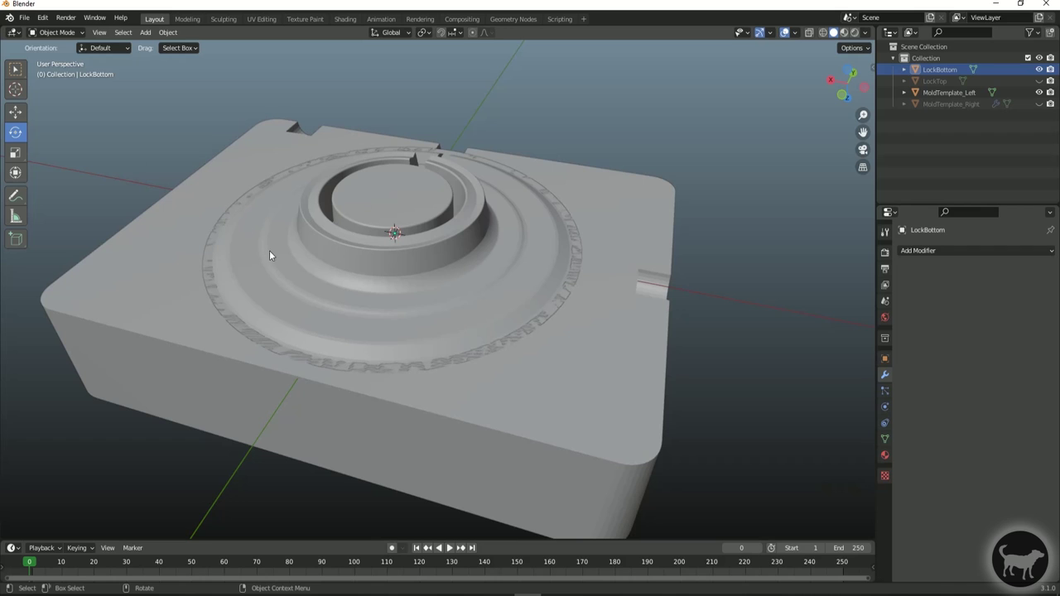
alt+drag(273, 254, 580, 289)
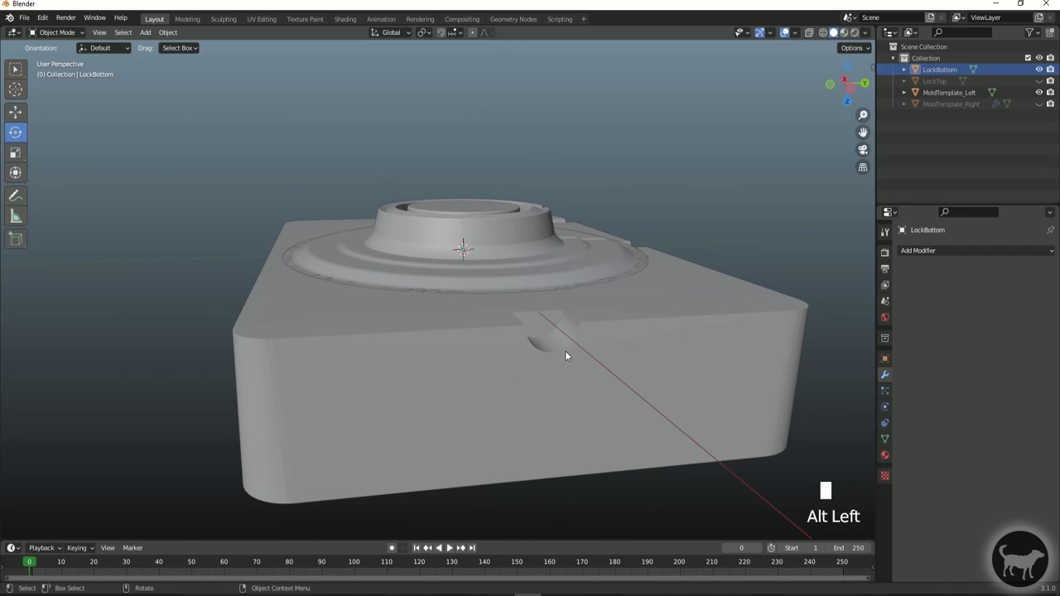
alt+drag(438, 379, 369, 392)
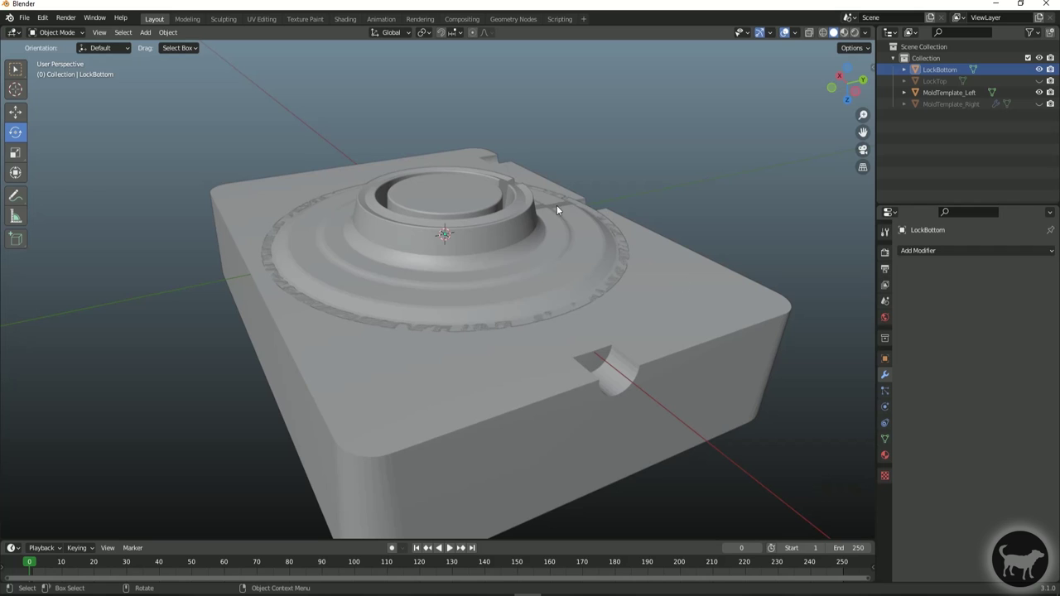
alt+drag(561, 157, 336, 132)
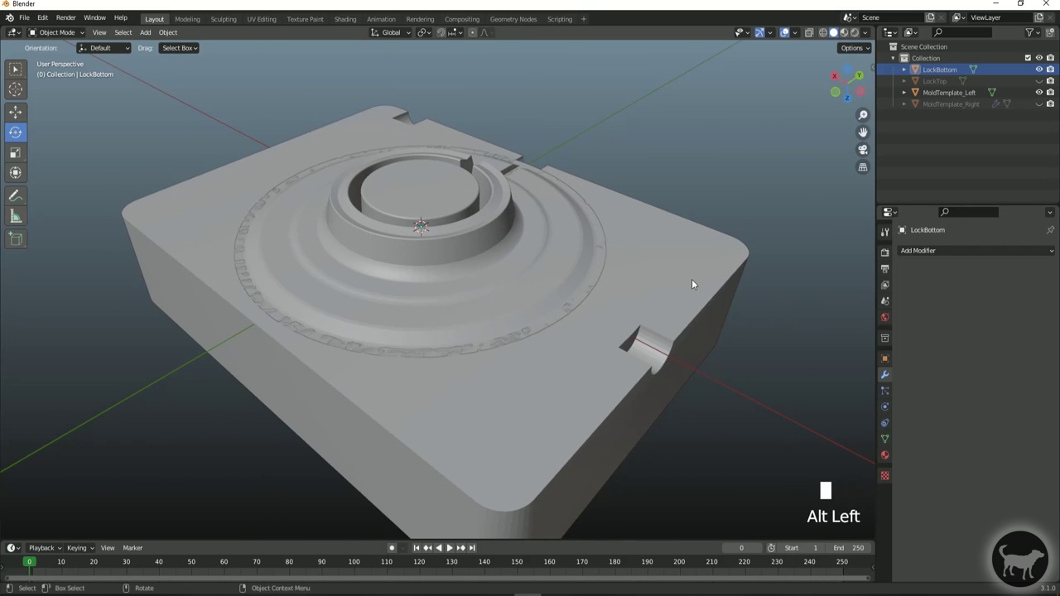
- Add a Boolean modifier to MoldTemplate_Left, set to Union with LockBottom as the object
click(643, 257)
click(641, 252)
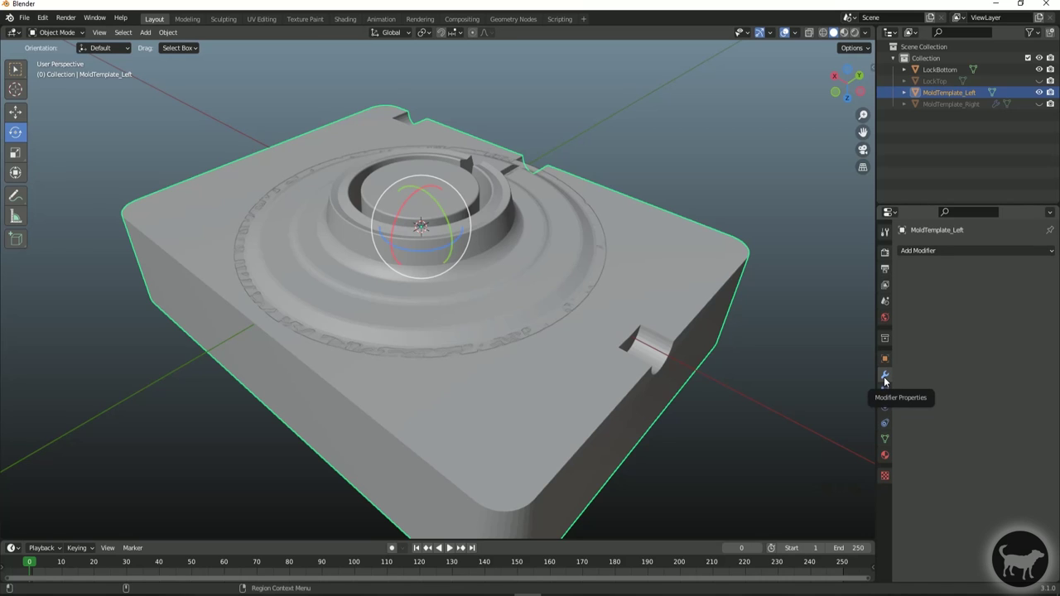
click(938, 251)
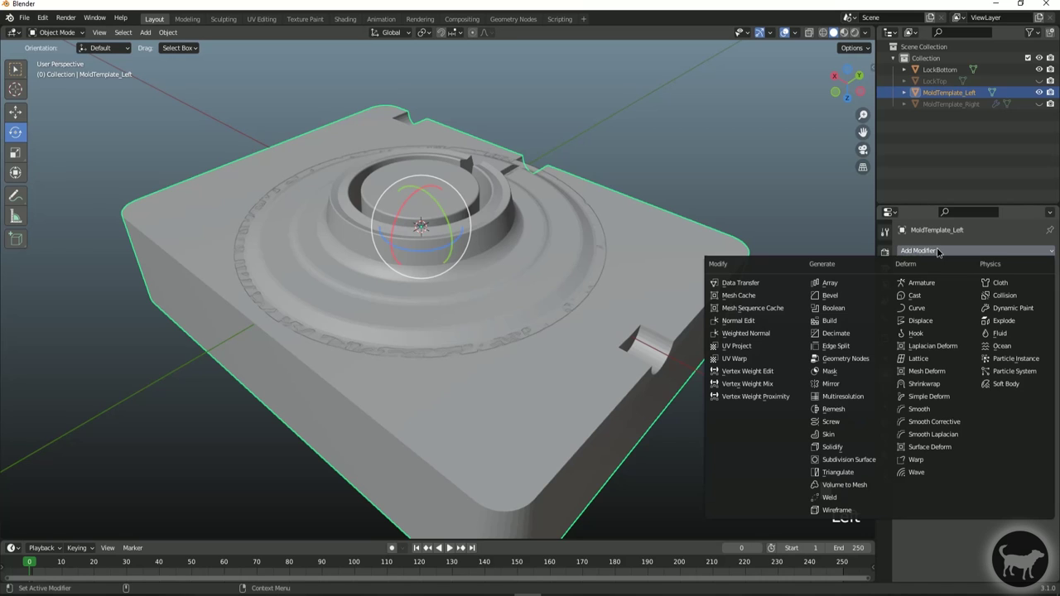
click(853, 311)
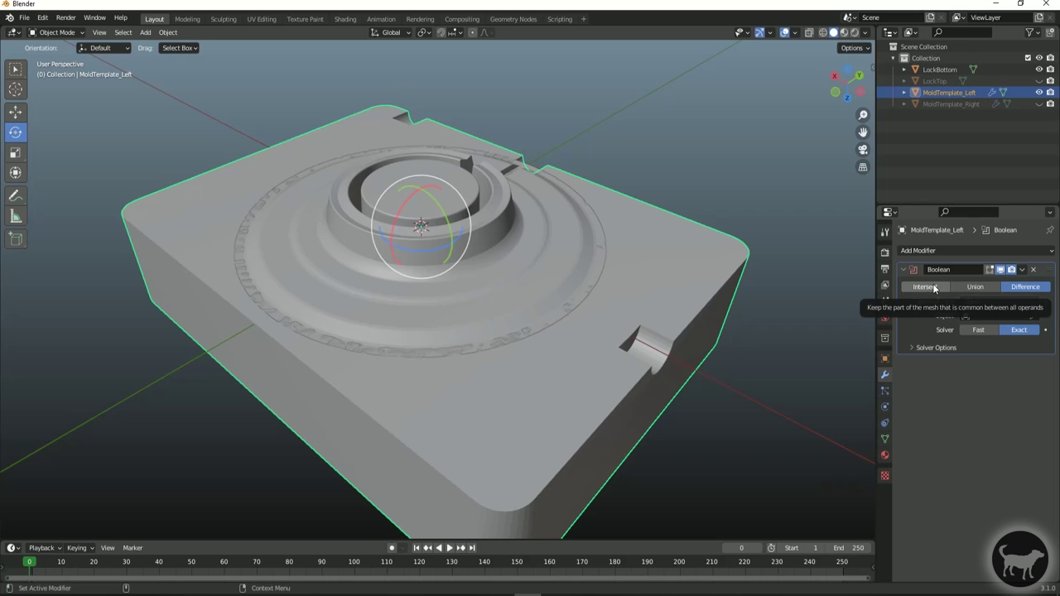
click(977, 287)
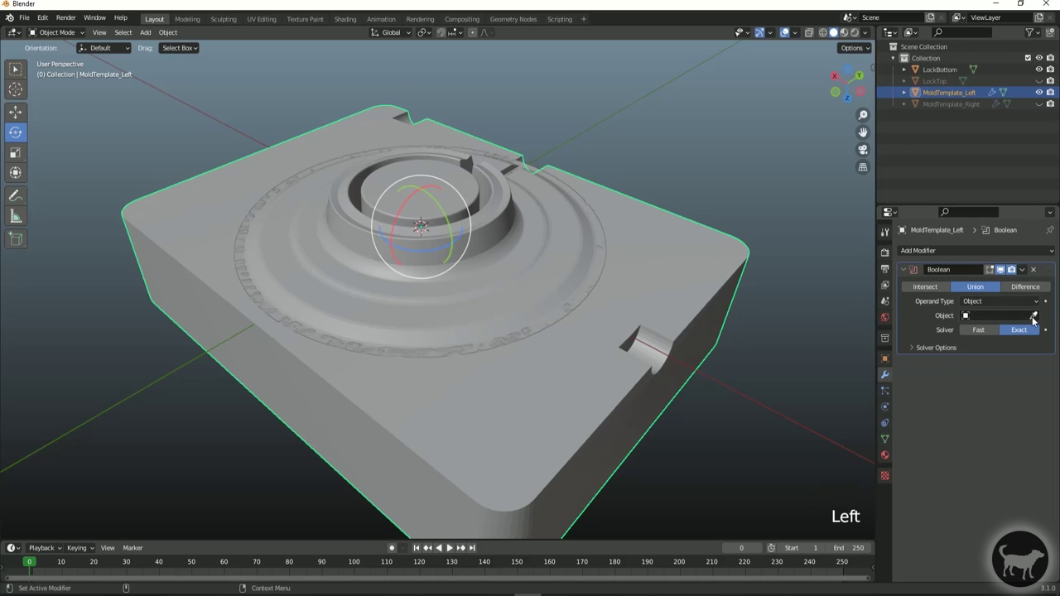
click(1007, 317)
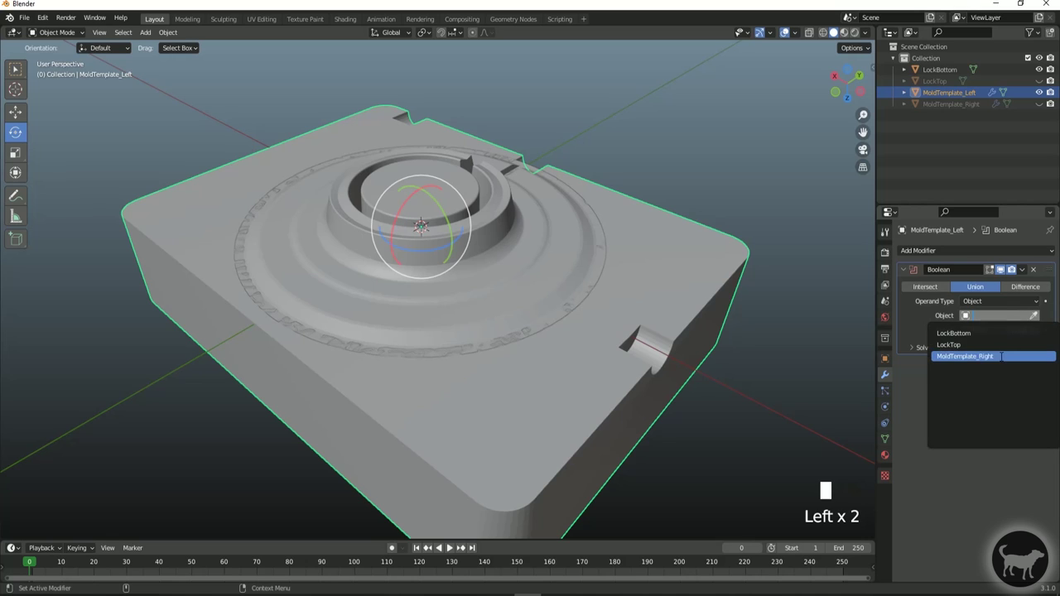
click(966, 333)
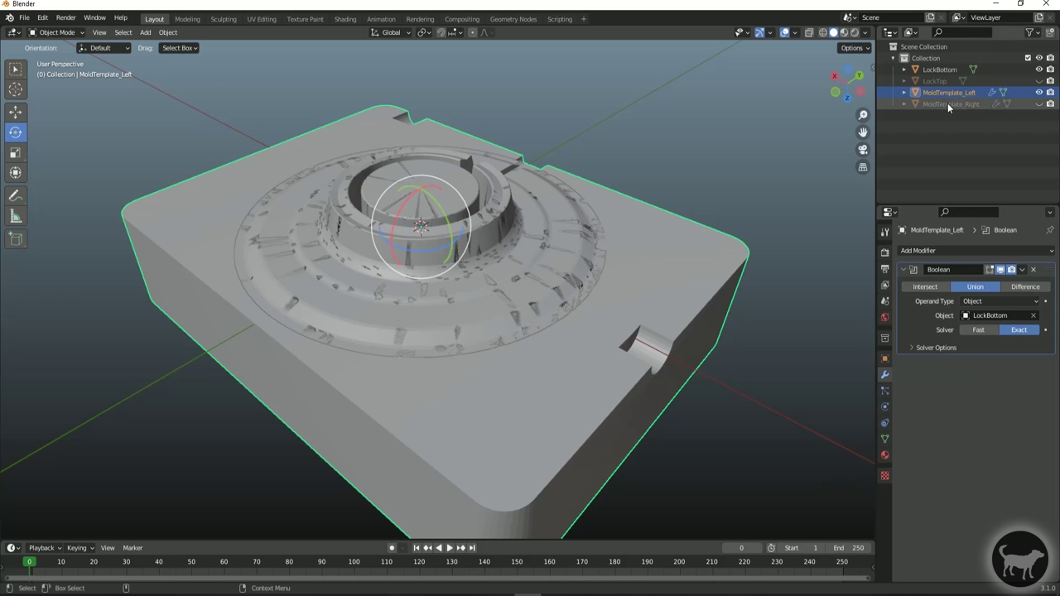
- Hide LockBottom and inspect the Boolean result on MoldTemplate_Left around the central ring, channel and notches
click(1038, 71)
alt+drag(663, 116, 758, 107)
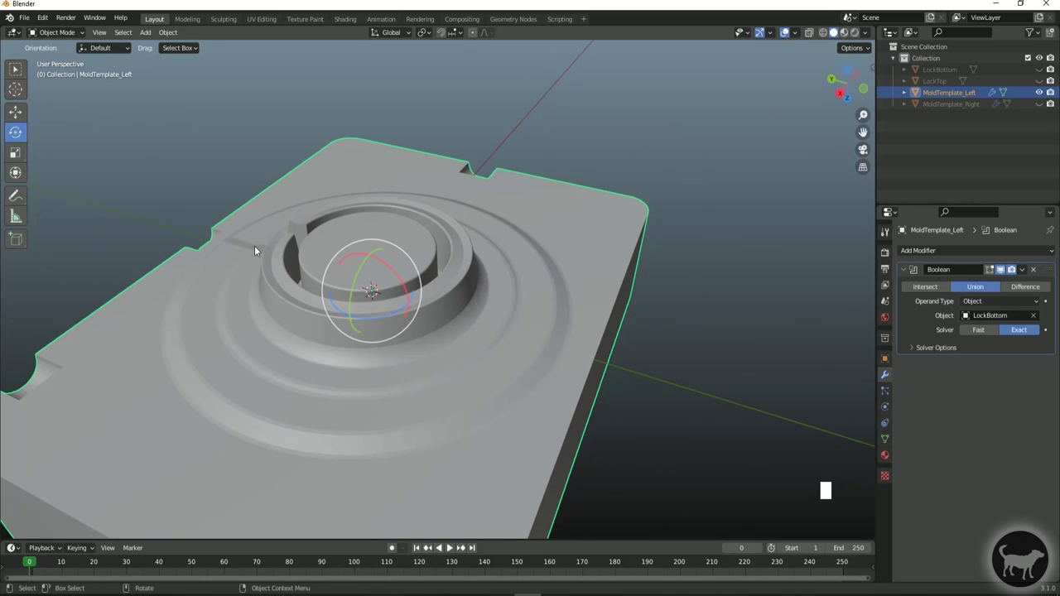
alt+middle_click(298, 157)
alt+drag(296, 201, 405, 237)
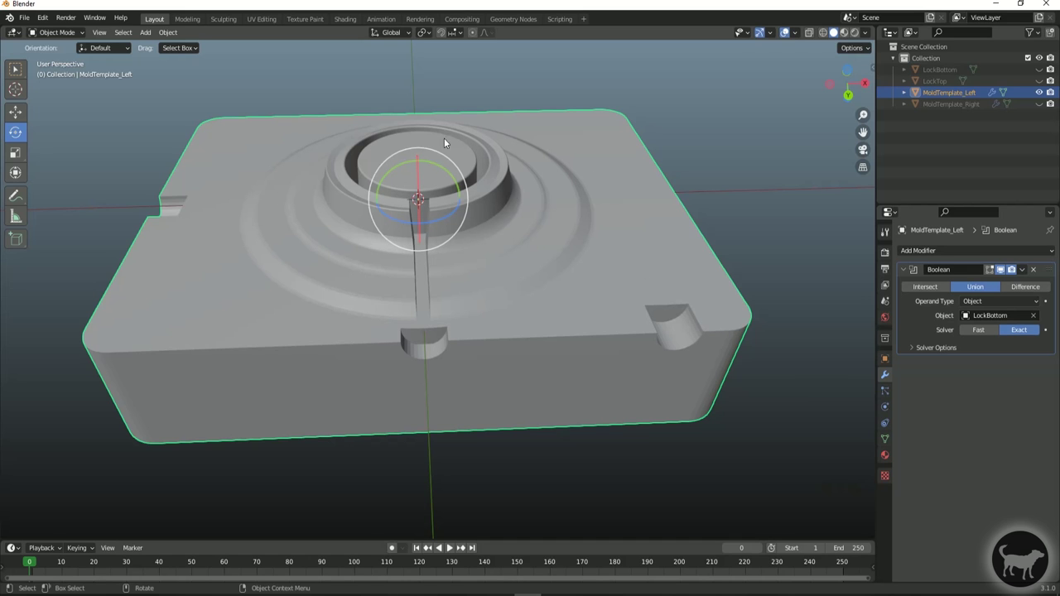
alt+drag(444, 142, 532, 223)
scroll(463, 222, up, 2)
alt+drag(463, 222, 657, 197)
scroll(544, 200, down, 3)
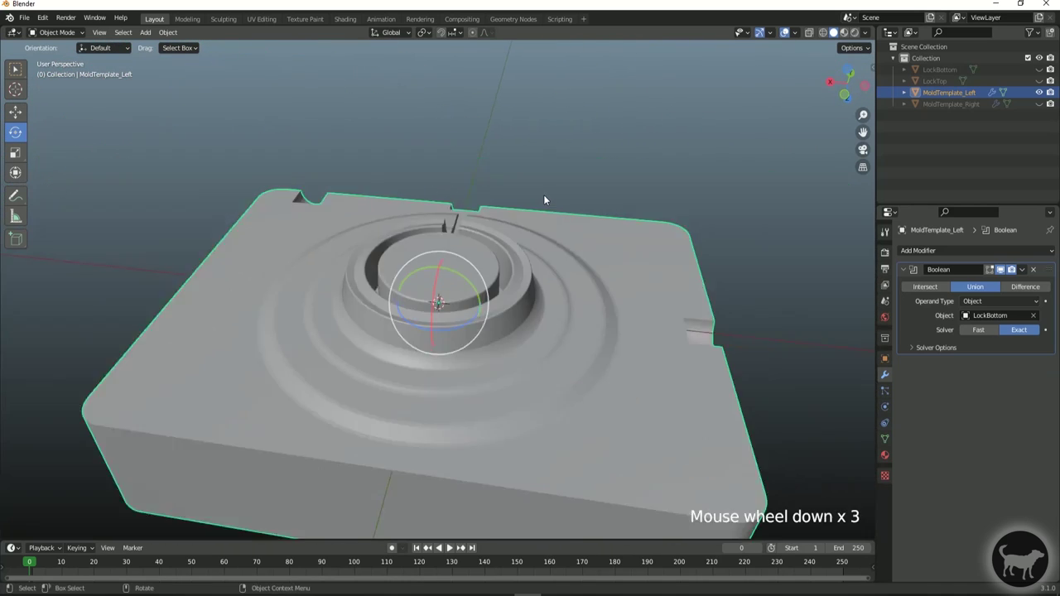
alt+drag(544, 200, 554, 222)
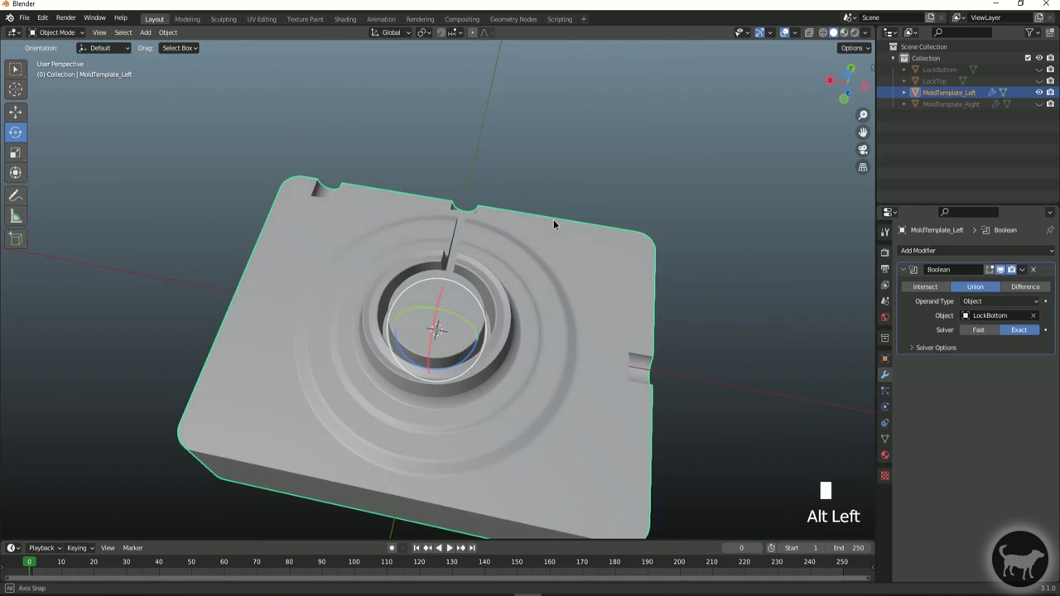
- Unhide MoldTemplate_Right, turn on X-ray and compare the profiles of both mold halves in the Right Orthographic view
click(1040, 104)
alt+drag(725, 215, 687, 138)
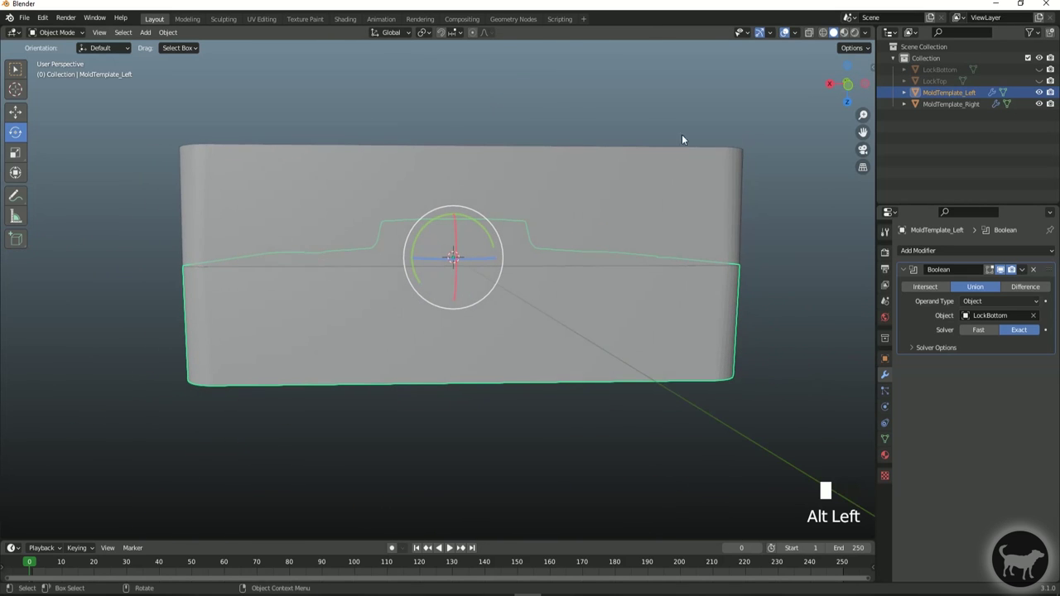
click(808, 32)
alt+drag(474, 131, 516, 126)
click(856, 84)
scroll(396, 304, up, 7)
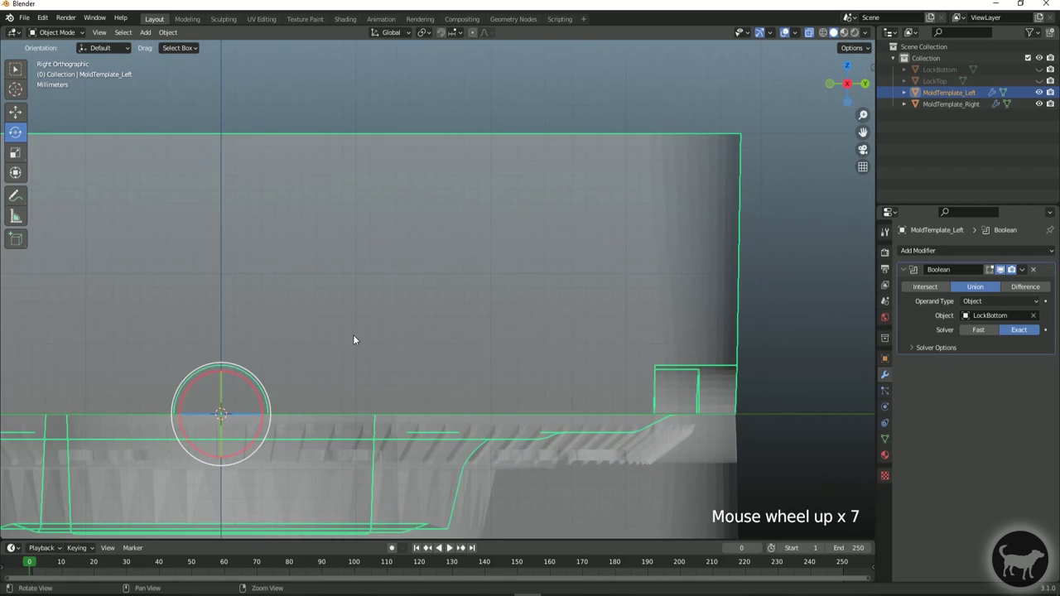
alt+middle_drag(352, 340, 568, 149)
scroll(188, 256, down, 2)
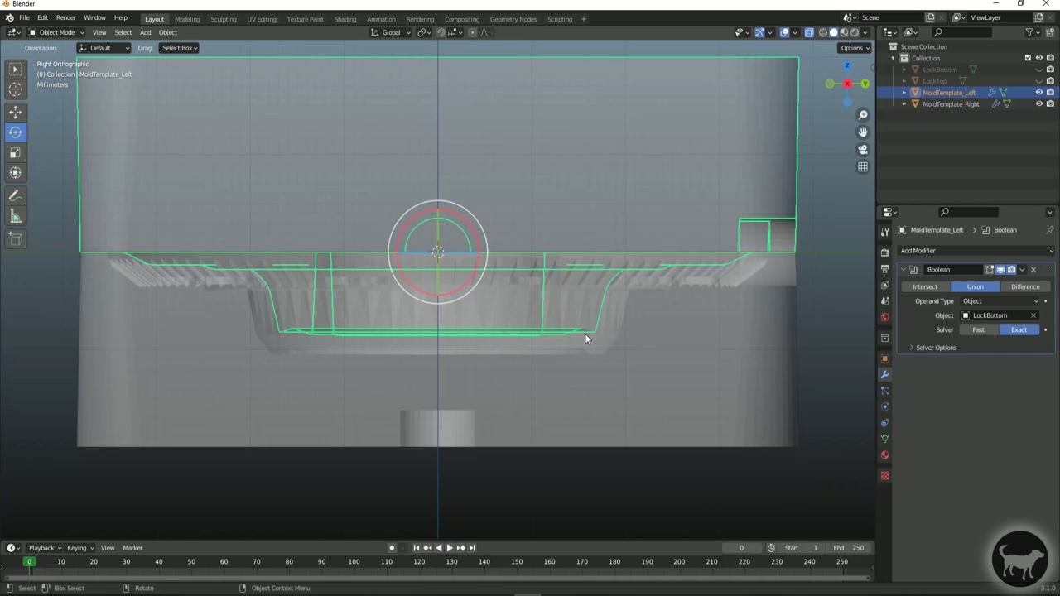
click(647, 334)
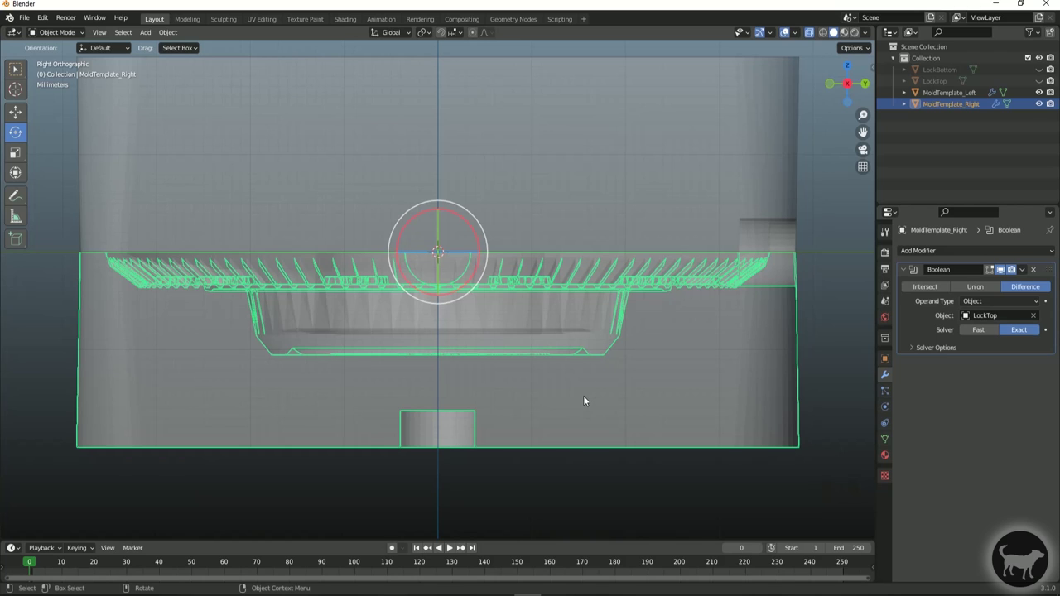
scroll(527, 241, down, 2)
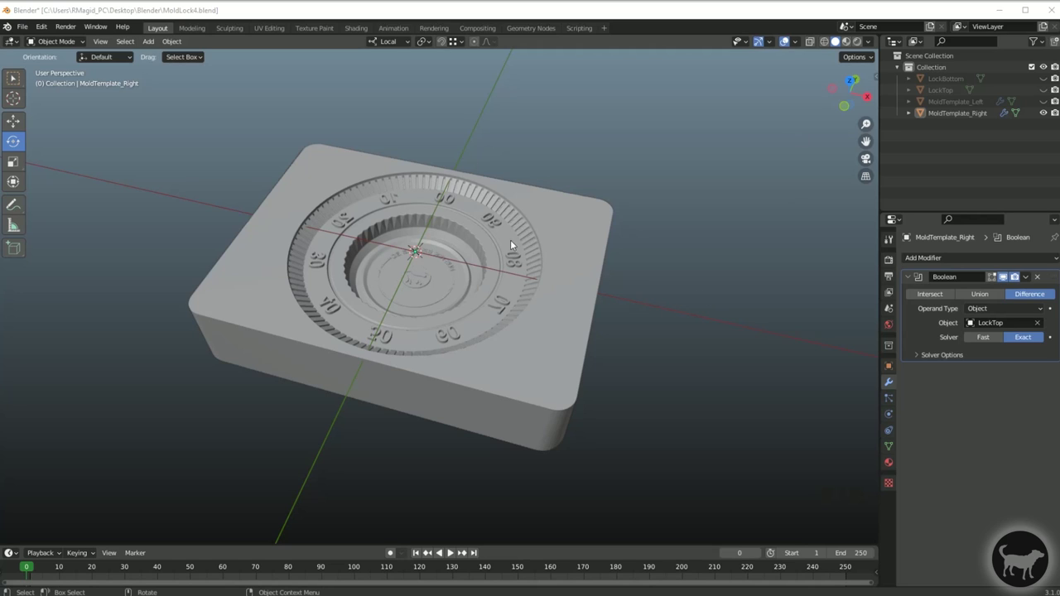
- Select MoldTemplate_Right and examine its cavity and the faint hole outlines along its side face
drag(646, 192, 675, 276)
mouse_move(598, 207)
alt+mouse_down()
mouse_move(627, 303)
mouse_move(507, 274)
mouse_move(538, 296)
mouse_move(527, 329)
alt+mouse_up()
scroll(538, 296, up, 2)
click(498, 287)
alt+middle_click(399, 260)
scroll(400, 260, up, 2)
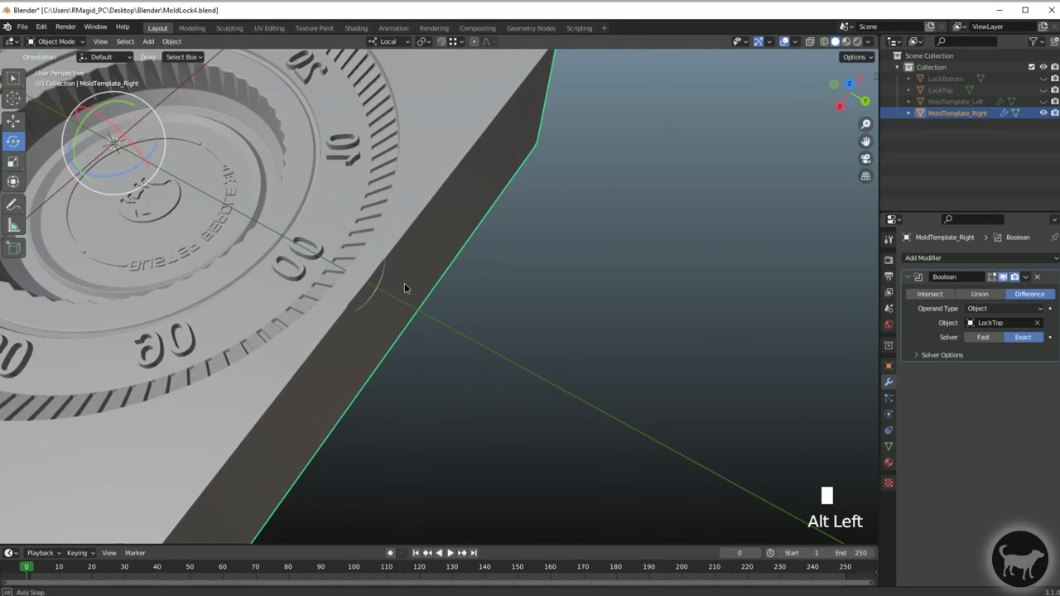
alt+drag(404, 283, 345, 268)
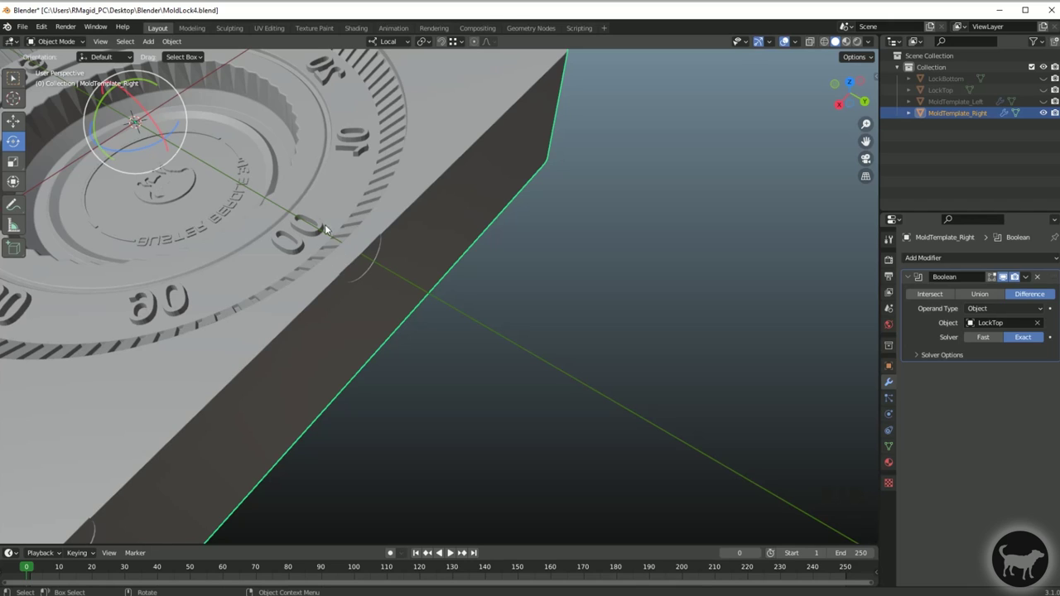
scroll(356, 232, down, 3)
alt+middle_drag(387, 257, 554, 291)
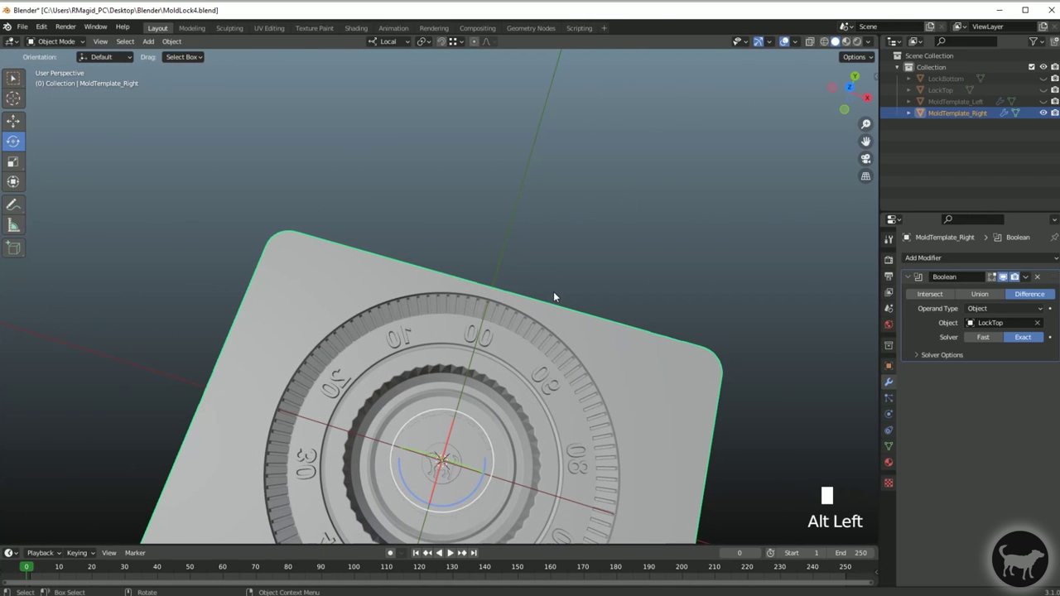
alt+middle_drag(671, 170, 584, 248)
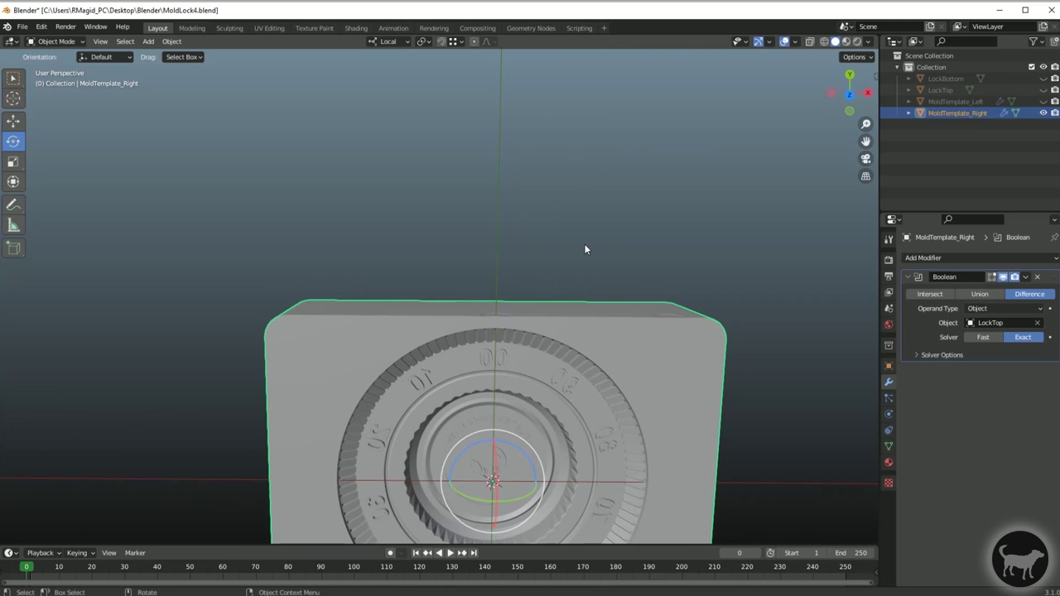
- Temporarily show LockTop and LockBottom, hide both again, and check MoldTemplate_Right's side face above the 00 mark
click(1042, 89)
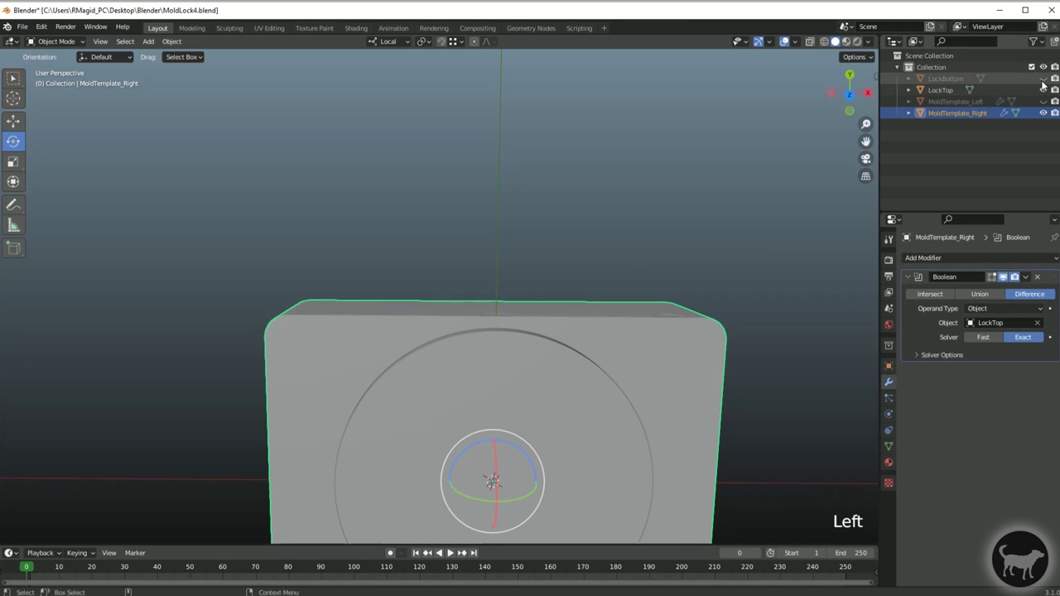
click(1043, 79)
click(1043, 79)
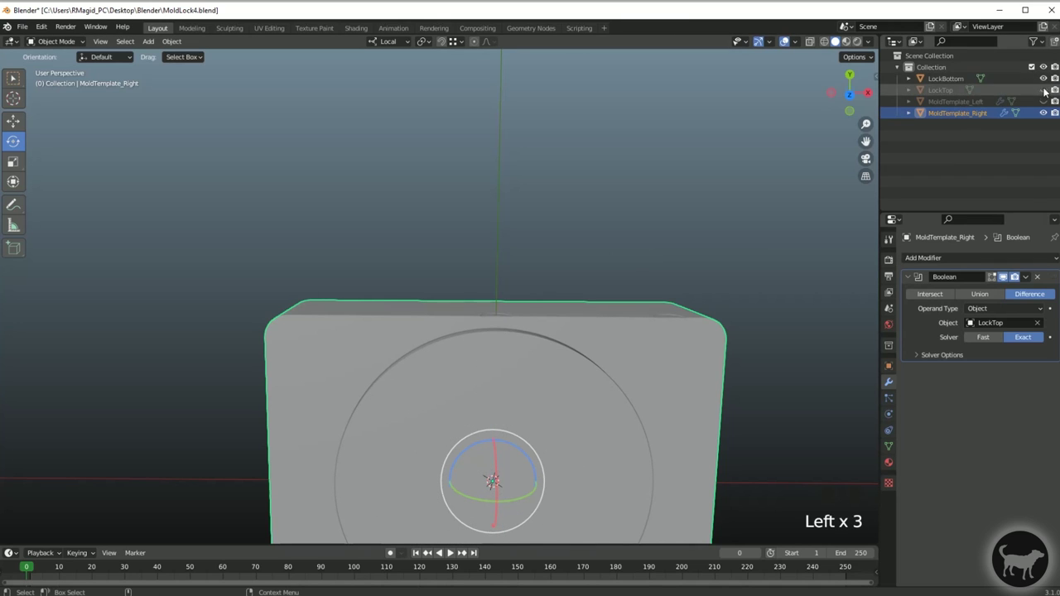
click(1043, 89)
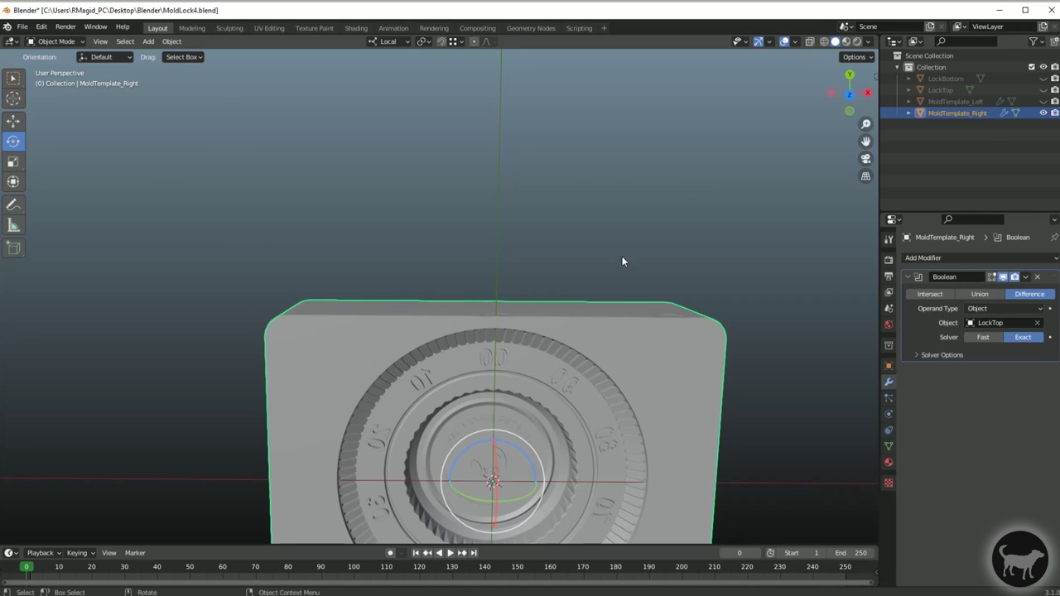
alt+middle_drag(622, 265, 610, 246)
alt+drag(504, 316, 513, 257)
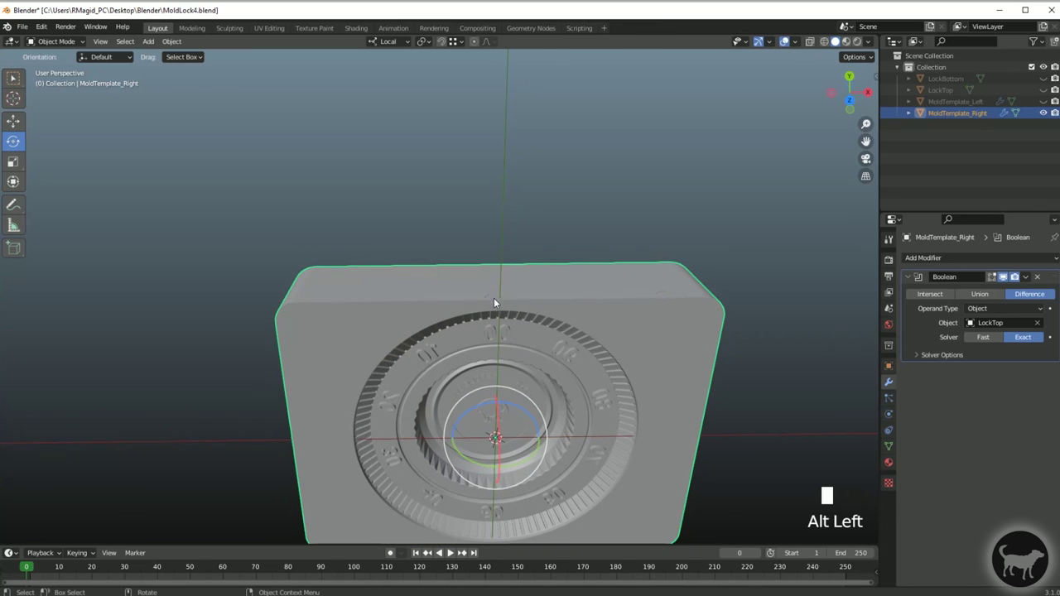
click(684, 311)
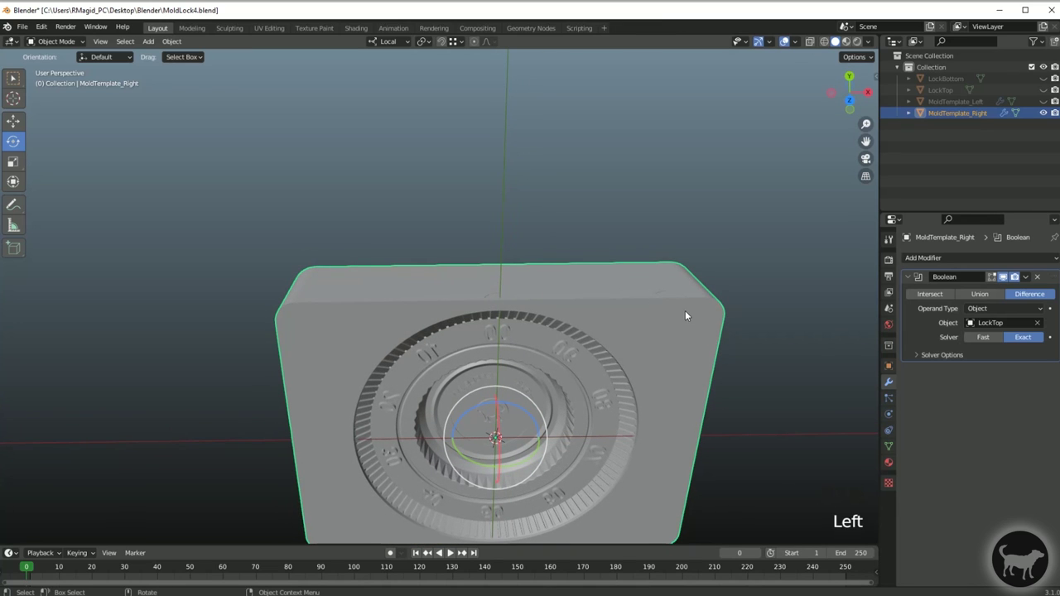
- Switch to wireframe shading and examine MoldTemplate_Right's mesh around the cavity and side holes
click(824, 41)
scroll(676, 278, up, 2)
mouse_move(502, 220)
alt+mouse_down()
mouse_move(636, 310)
mouse_move(617, 239)
mouse_move(637, 236)
mouse_move(638, 365)
mouse_move(342, 174)
alt+mouse_up()
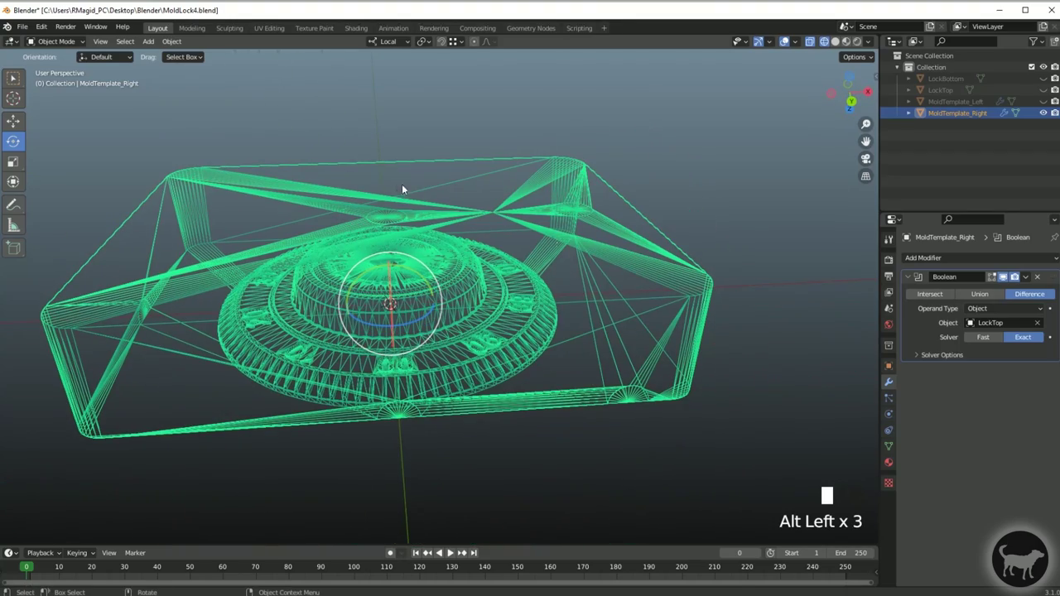
alt+drag(563, 284, 561, 130)
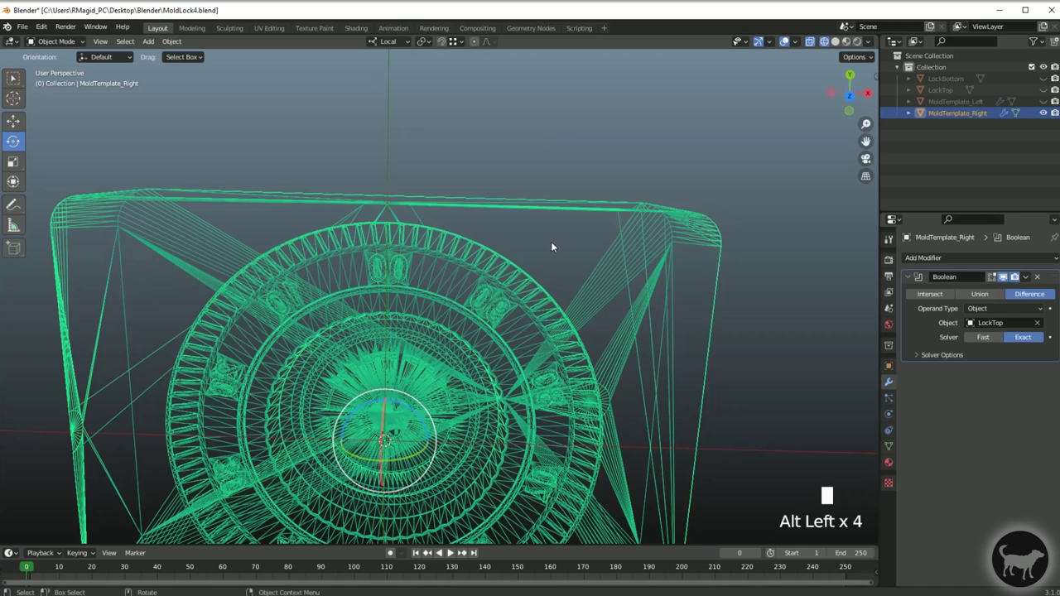
click(535, 175)
alt+drag(534, 175, 769, 77)
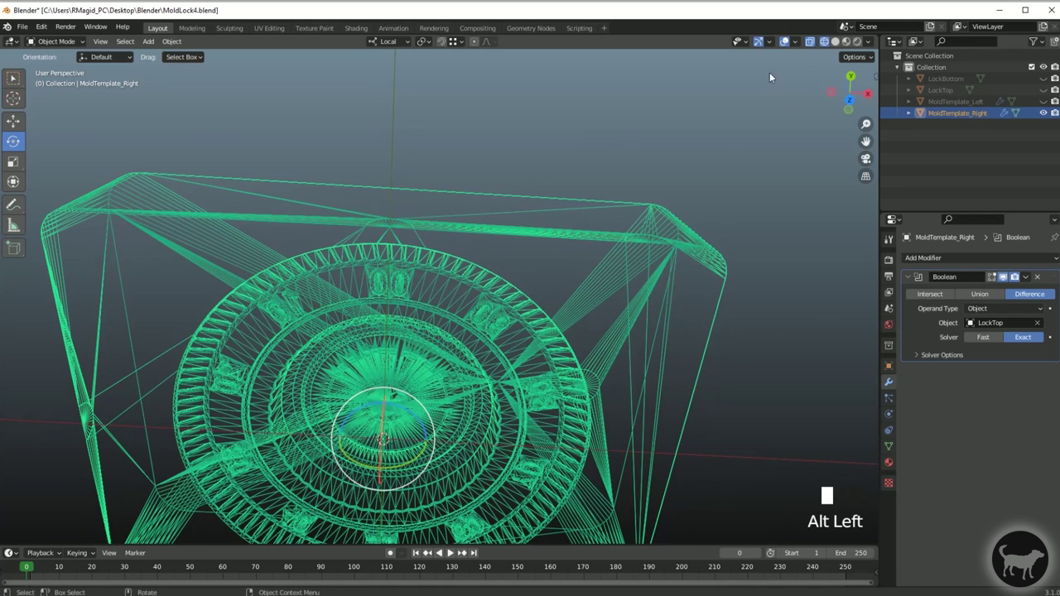
- Return to solid shading and inspect the numbered dial cavity and side face of MoldTemplate_Right
click(835, 40)
alt+drag(619, 215, 580, 193)
alt+middle_click(549, 237)
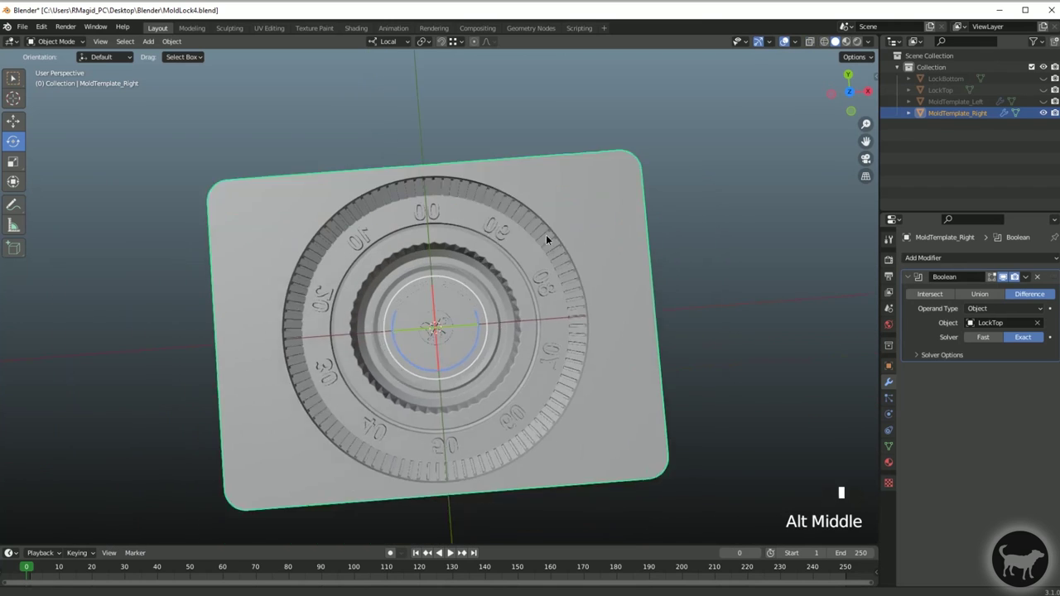
scroll(513, 244, up, 2)
mouse_move(483, 249)
alt+mouse_down()
mouse_move(496, 255)
mouse_move(479, 235)
alt+mouse_up()
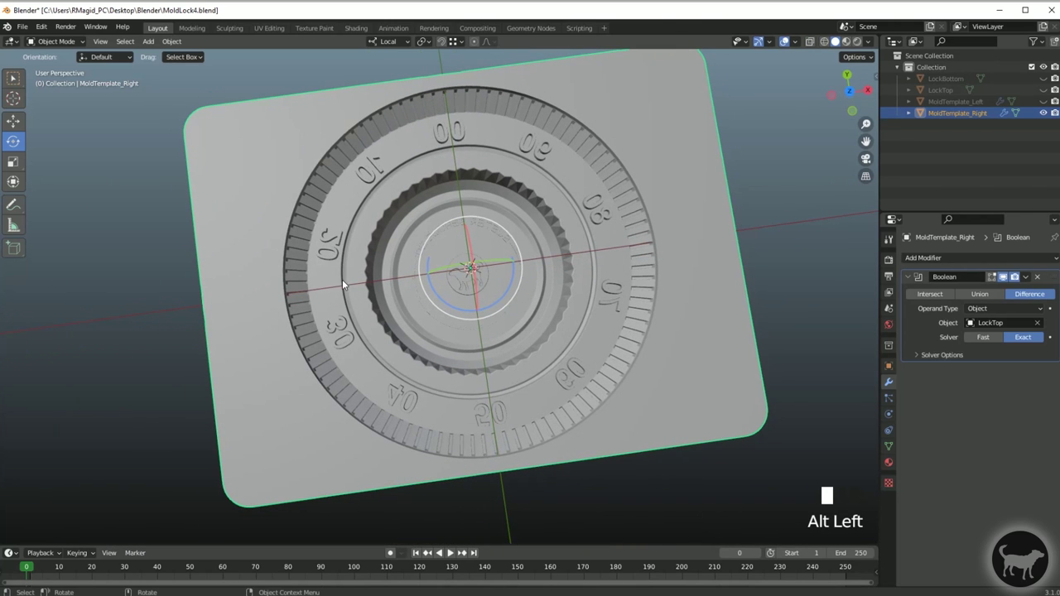
alt+drag(538, 131, 655, 142)
alt+middle_click(655, 143)
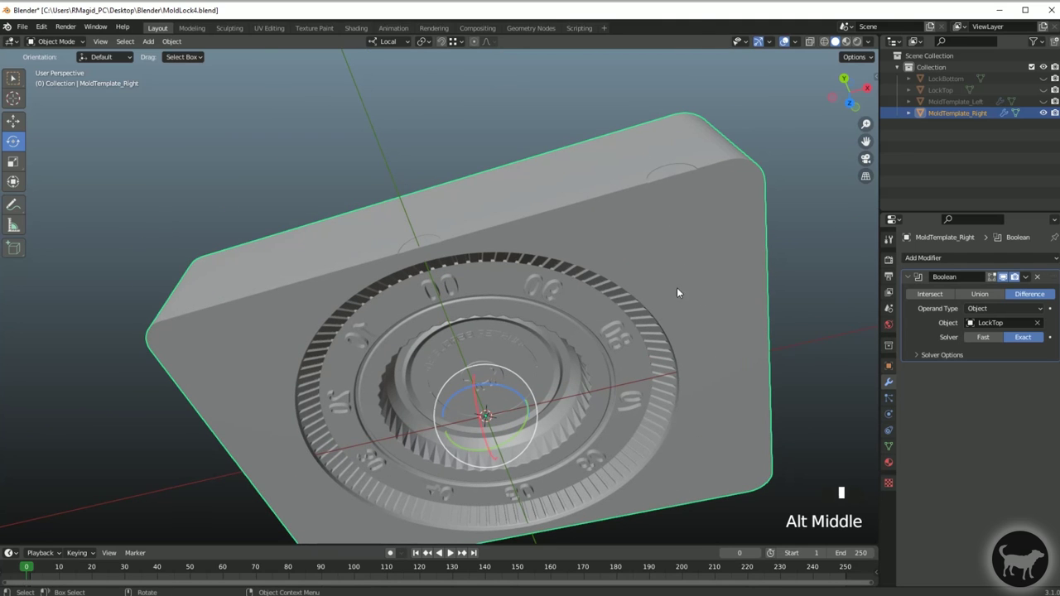
- Make LockTop and LockBottom visible with MoldTemplate_Right and display the model in wireframe shading
alt+middle_drag(628, 161, 518, 333)
alt+drag(518, 333, 535, 291)
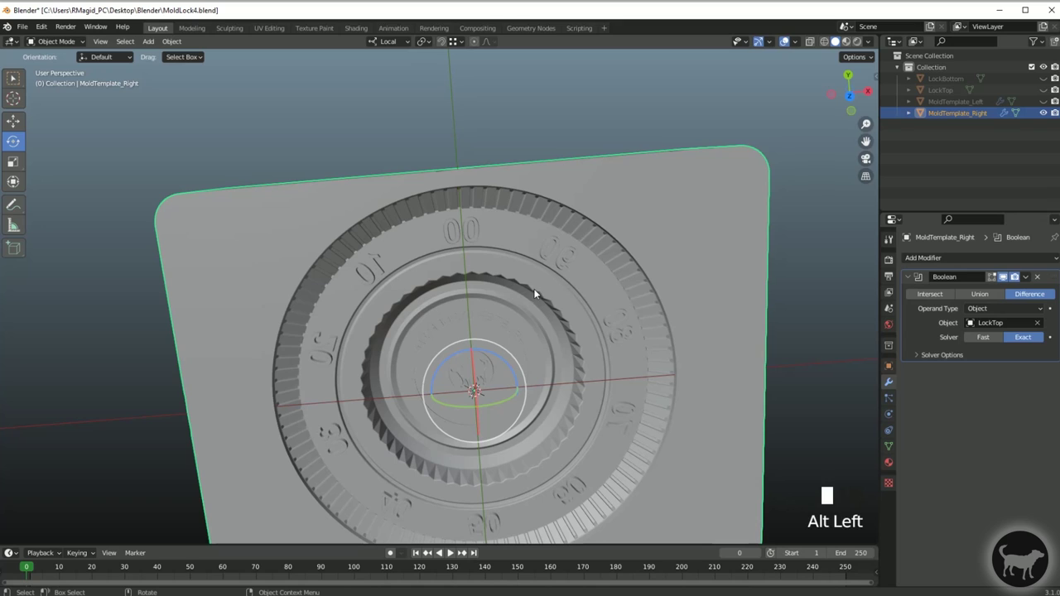
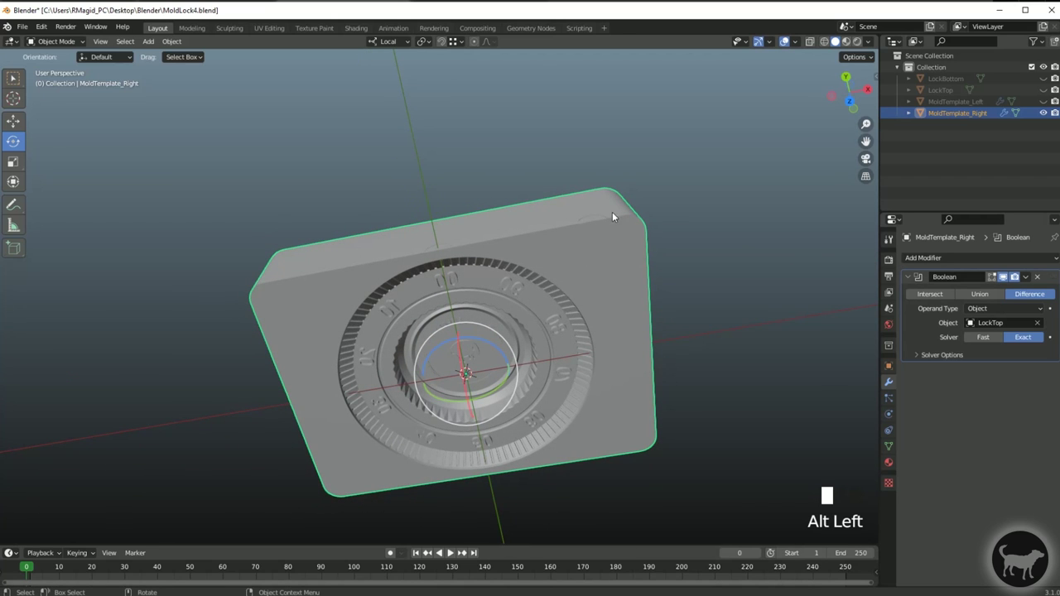
mouse_move(696, 327)
alt+middle_down()
mouse_move(703, 310)
mouse_move(694, 338)
alt+middle_up()
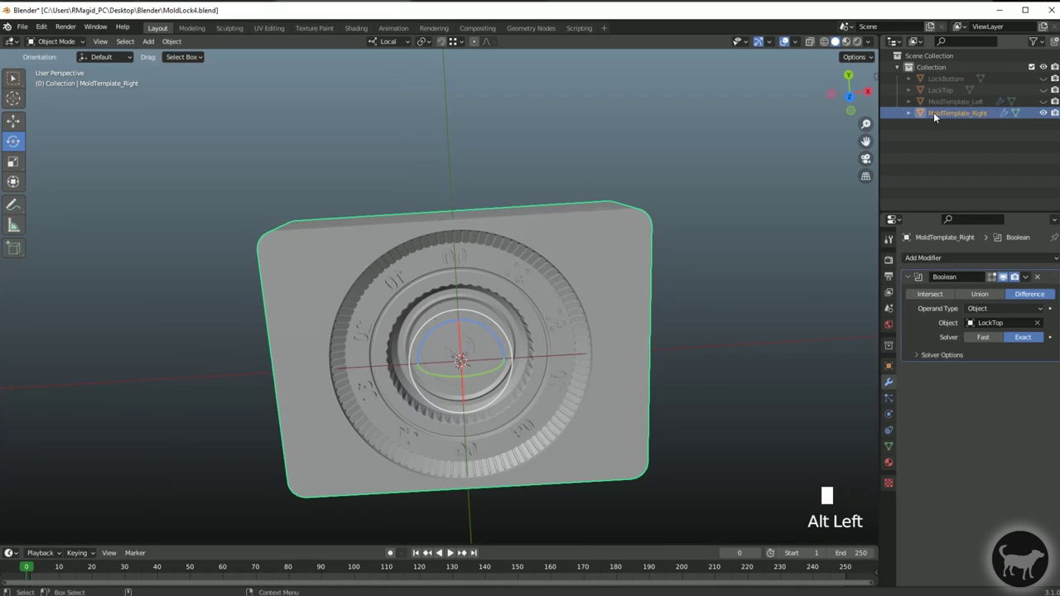
click(1043, 90)
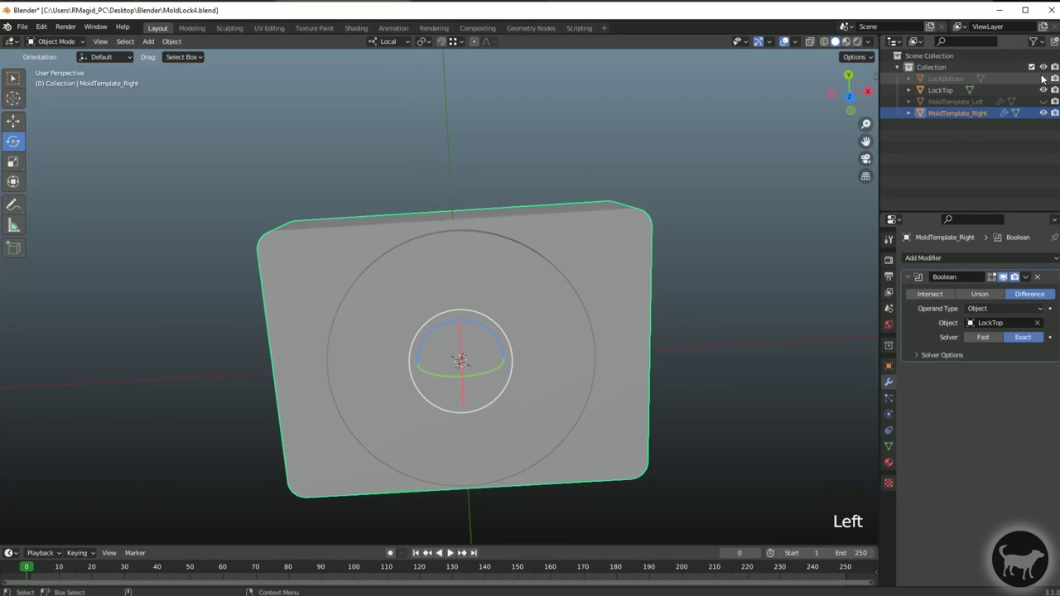
shift+click(1044, 79)
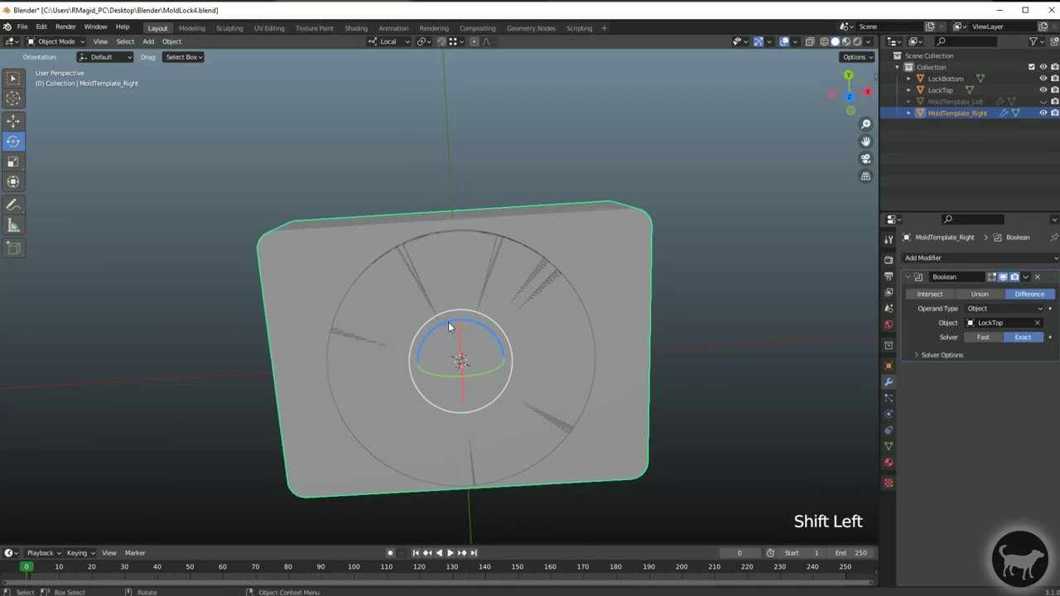
alt+drag(441, 327, 737, 273)
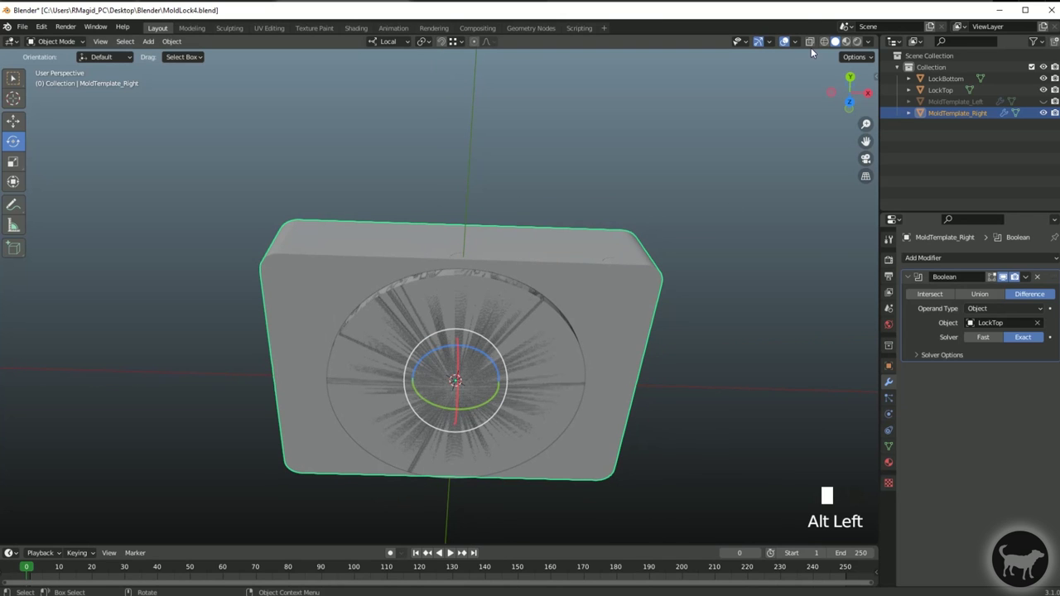
click(824, 42)
alt+drag(650, 251, 494, 309)
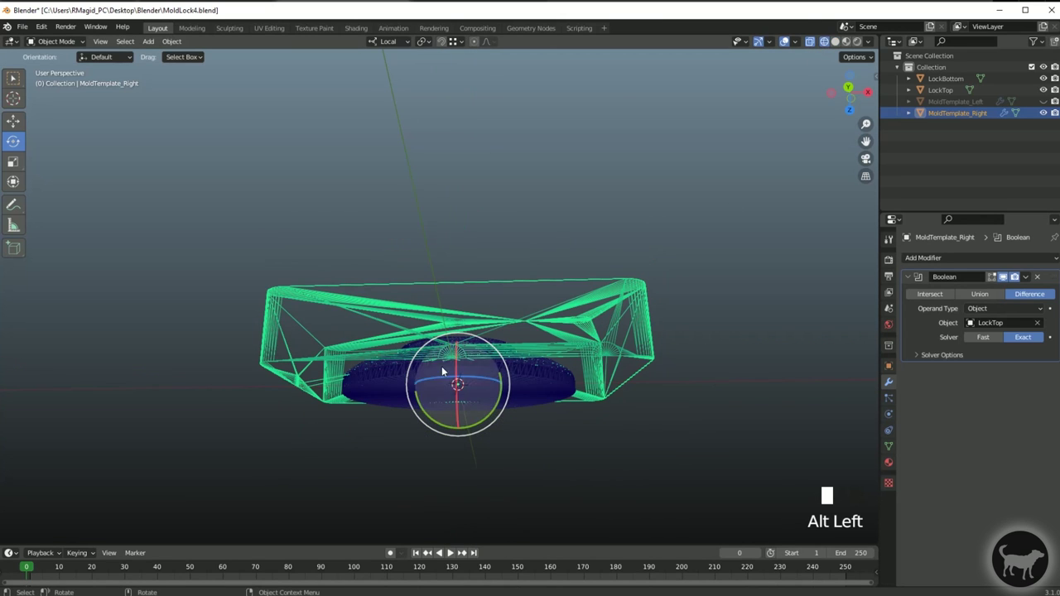
- Select LockTop and LockBottom and move both about -6.06 mm along the global X axis in top view
click(940, 89)
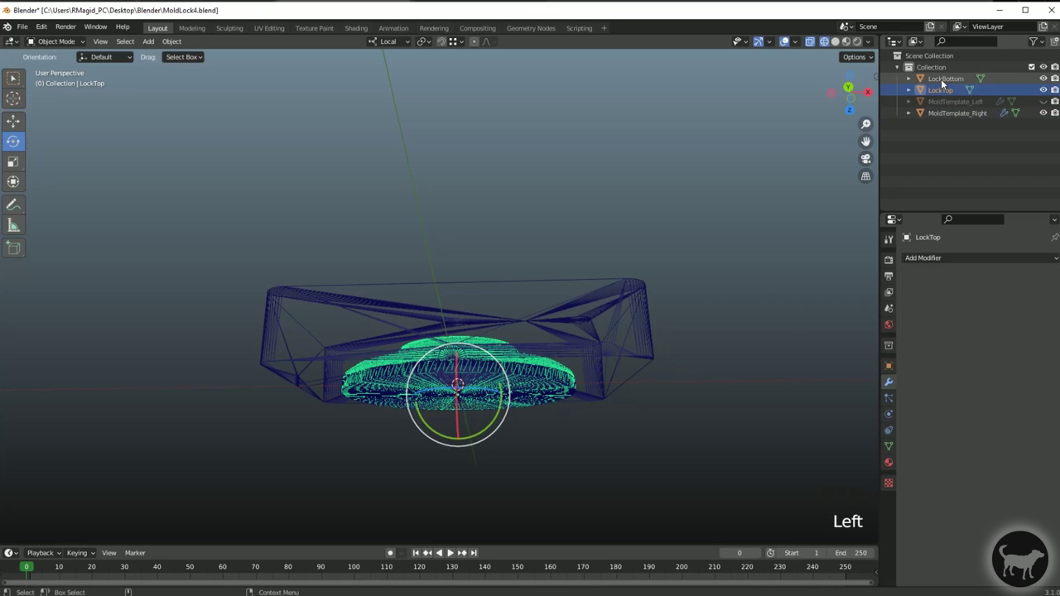
shift+click(940, 77)
alt+drag(762, 355, 773, 236)
click(850, 95)
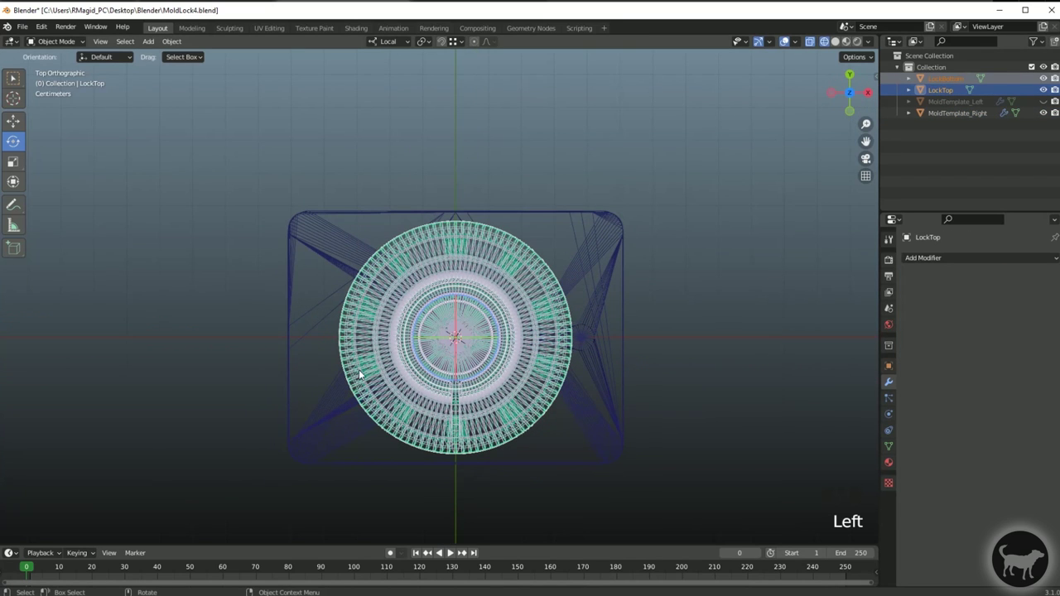
click(12, 121)
scroll(474, 362, up, 1)
scroll(473, 362, up, 2)
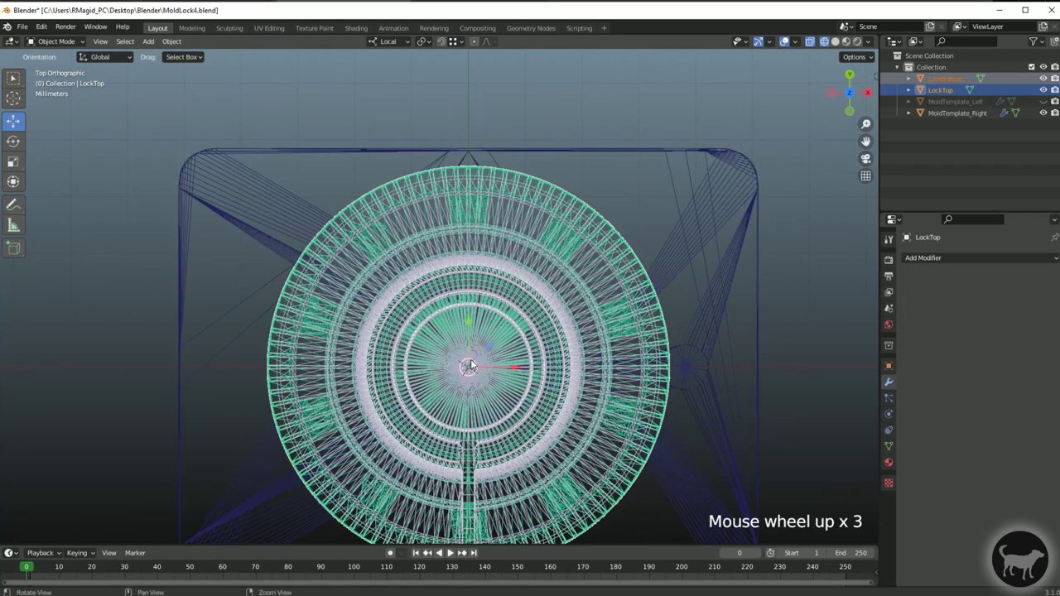
alt+scroll(555, 315, down, 1)
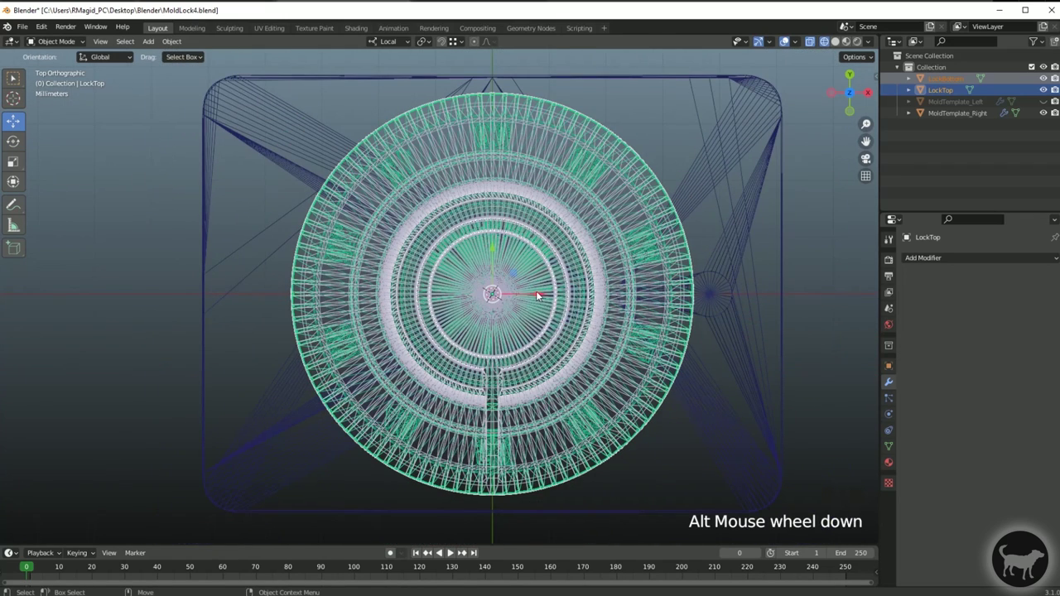
click(538, 295)
drag(531, 294, 501, 295)
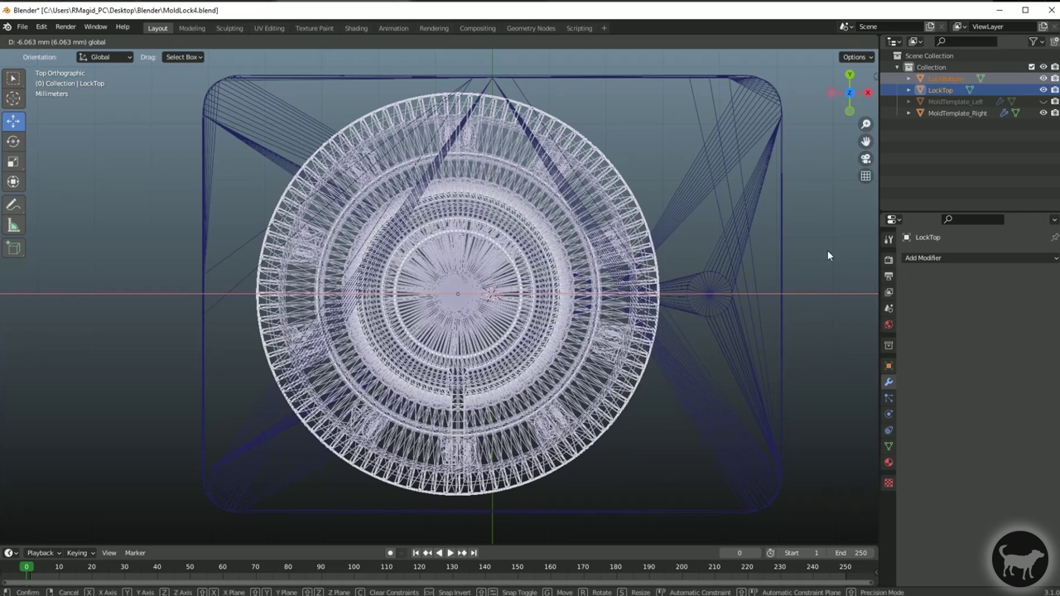
drag(828, 255, 827, 255)
- Hide LockTop, LockBottom and MoldTemplate_Right, and show only MoldTemplate_Left
click(1043, 78)
click(1042, 89)
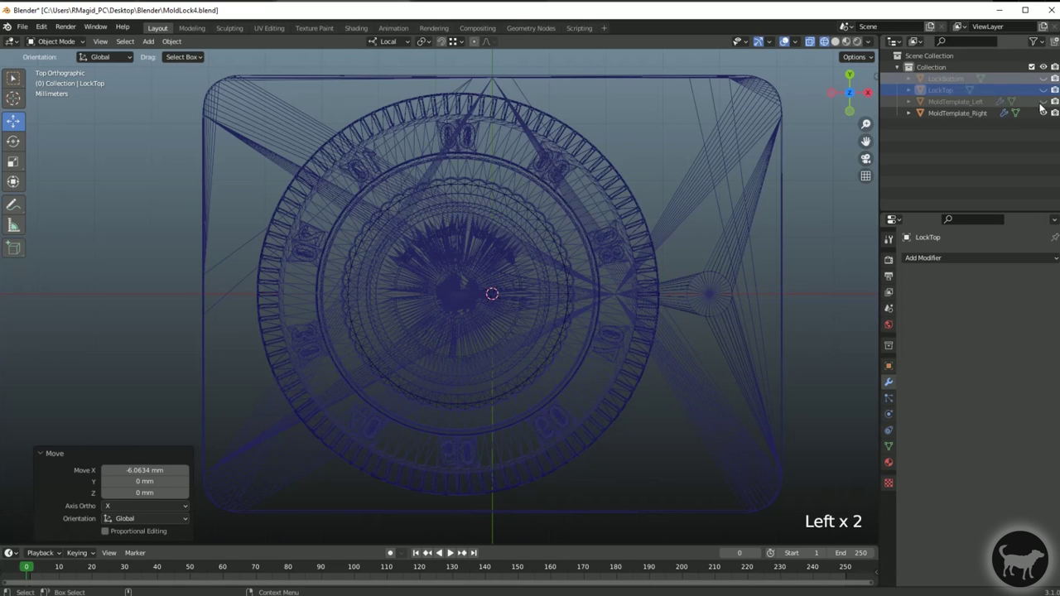
click(1042, 101)
click(1049, 114)
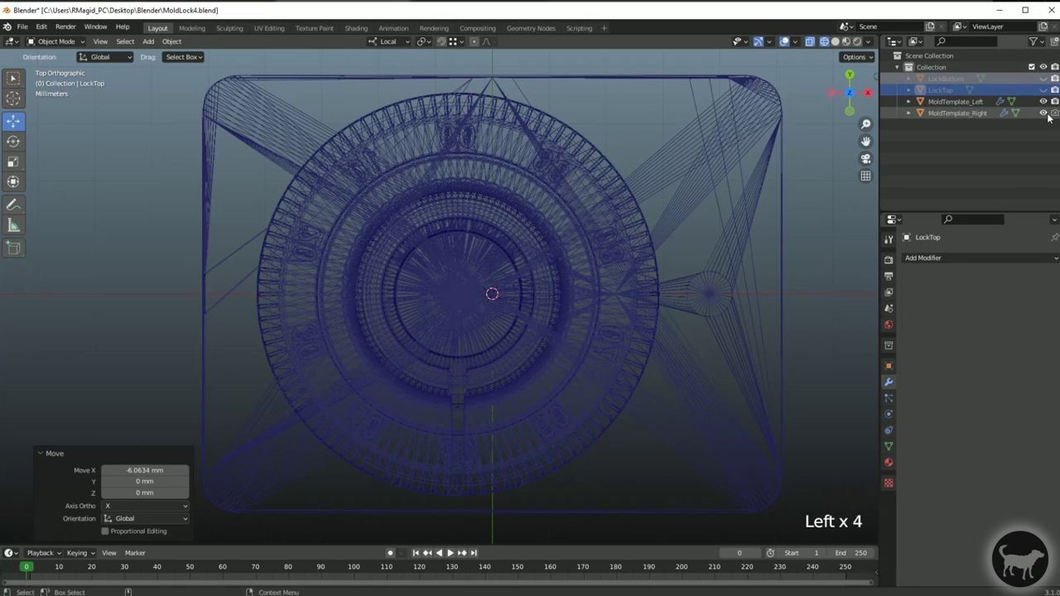
click(1046, 116)
click(1043, 113)
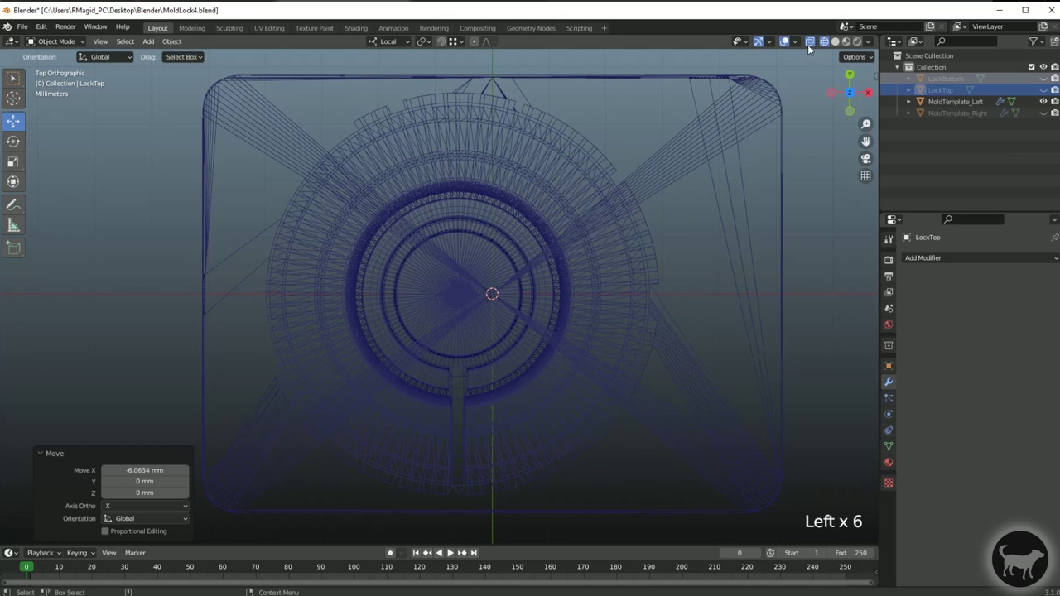
- Turn off X-ray and examine MoldTemplate_Left's wireframe mesh around the ringed relief, slot and side faces
click(809, 43)
scroll(710, 199, down, 2)
alt+drag(710, 199, 652, 337)
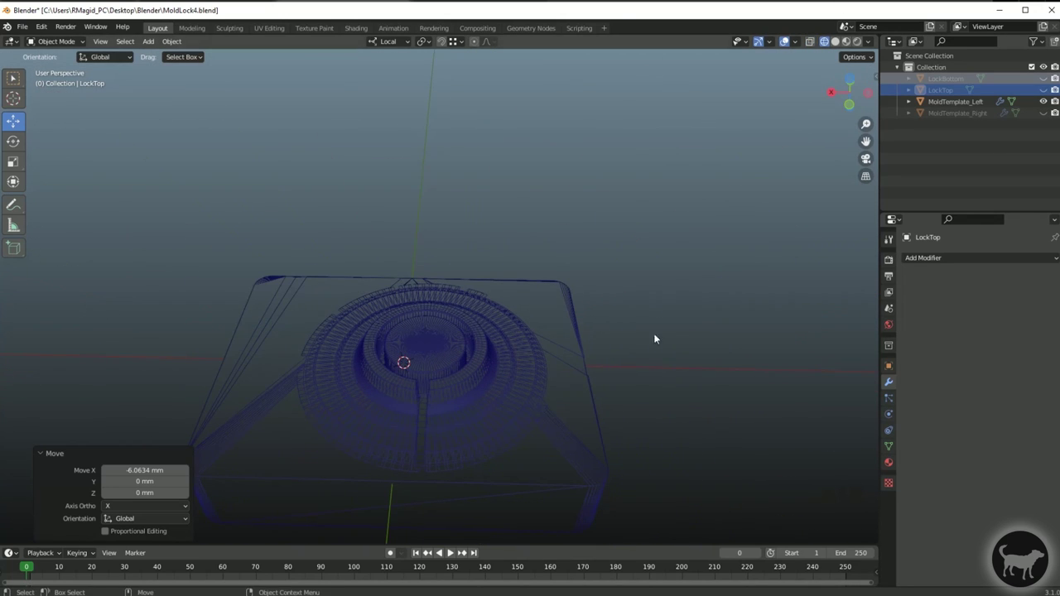
alt+middle_click(646, 250)
scroll(645, 251, up, 2)
click(833, 42)
mouse_move(613, 323)
alt+mouse_down()
mouse_move(573, 304)
mouse_move(567, 282)
mouse_move(511, 244)
mouse_move(421, 317)
mouse_move(422, 334)
mouse_move(389, 191)
mouse_move(351, 156)
mouse_move(450, 171)
mouse_move(601, 159)
mouse_move(405, 157)
mouse_move(674, 22)
alt+mouse_up()
click(825, 42)
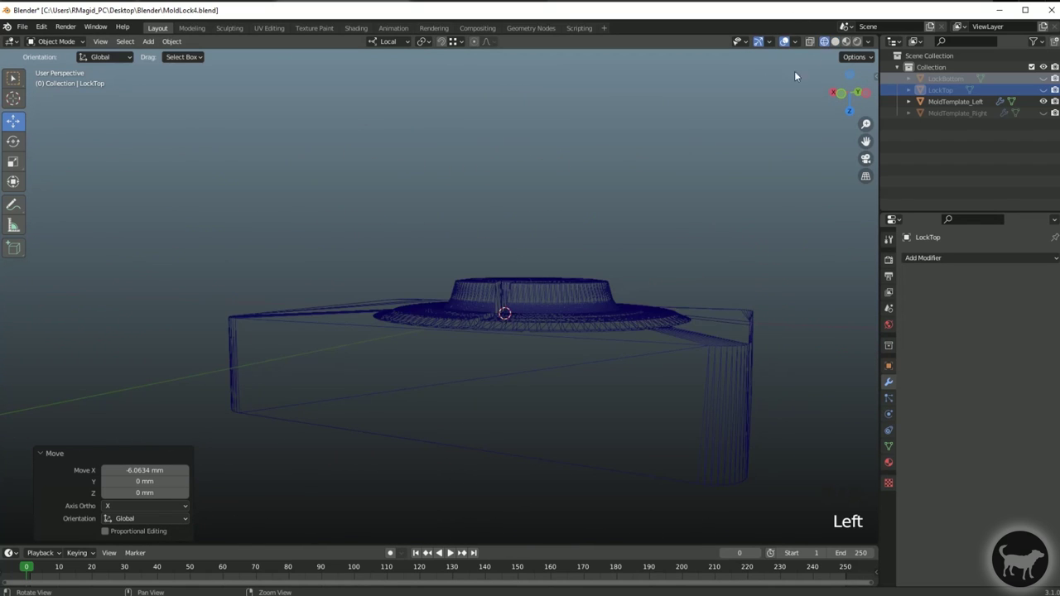
alt+drag(795, 75, 561, 222)
alt+middle_drag(561, 222, 438, 244)
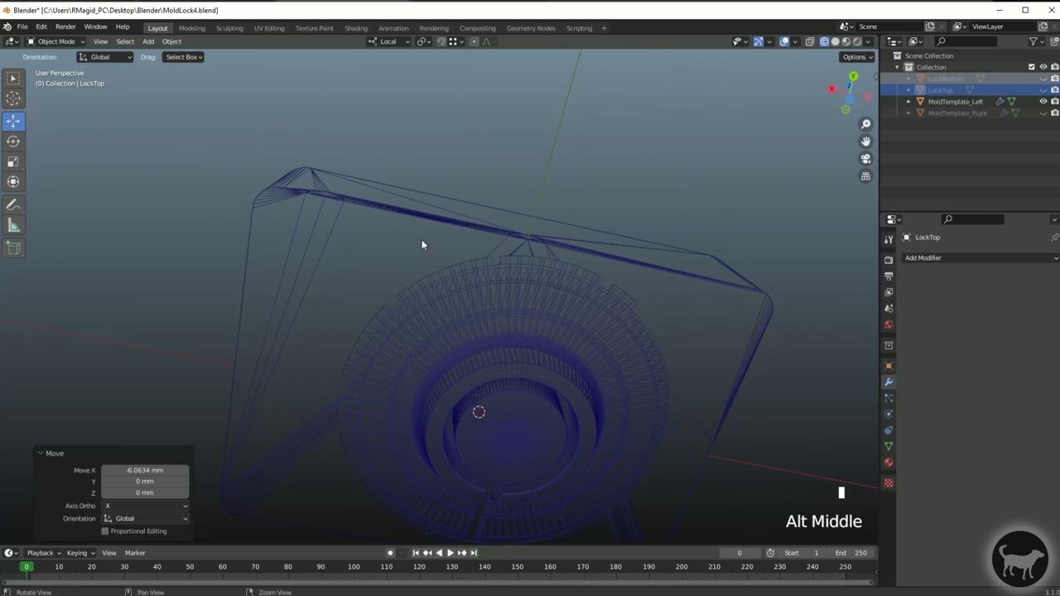
alt+drag(421, 239, 346, 225)
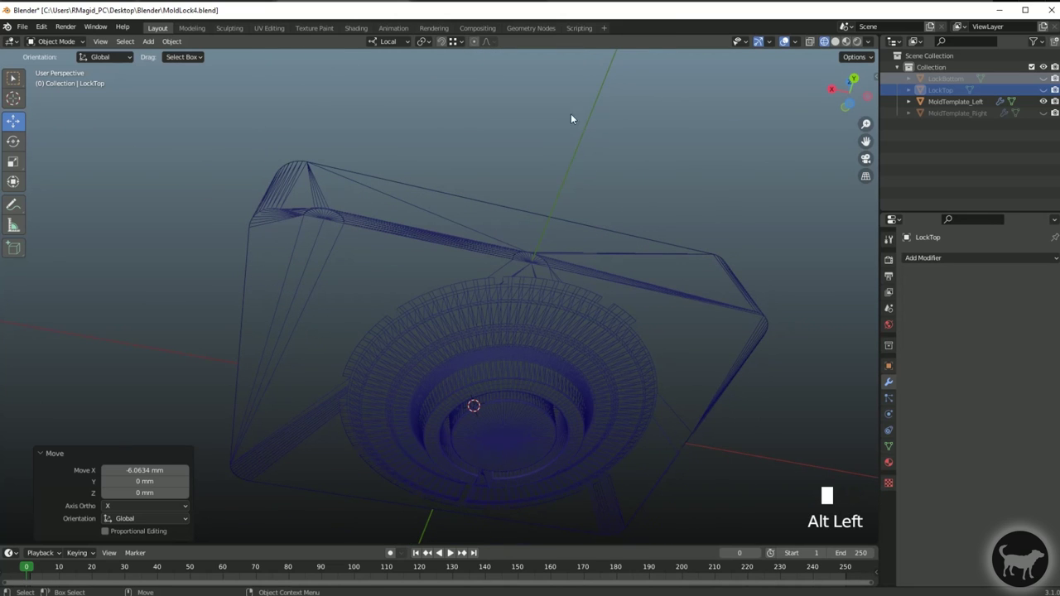
alt+drag(538, 315, 514, 197)
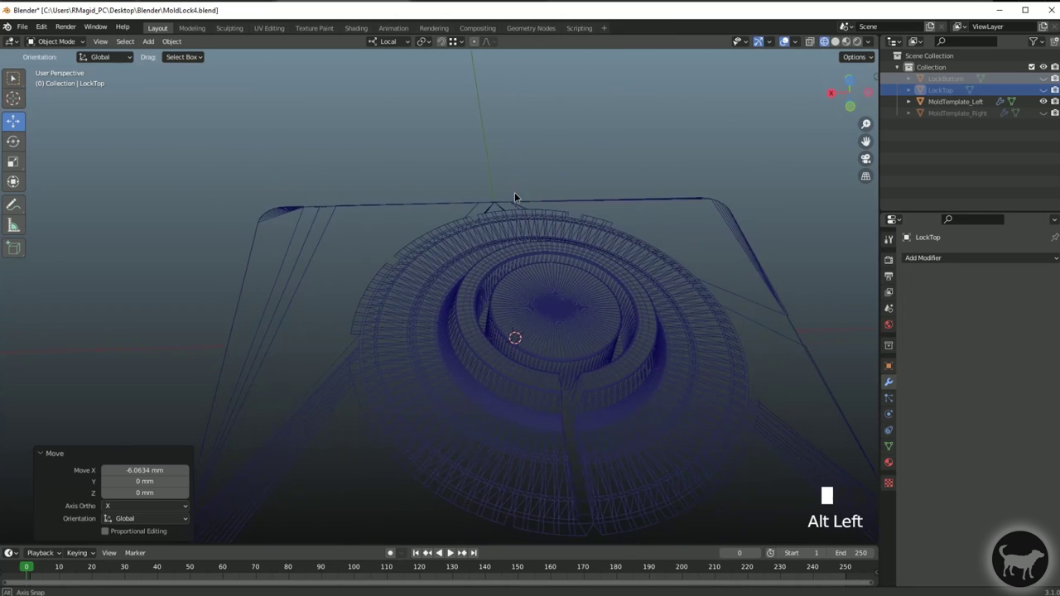
- Return to solid shading and inspect MoldTemplate_Left's central relief, slot and side faces for defects
click(1033, 106)
key(shift+z)
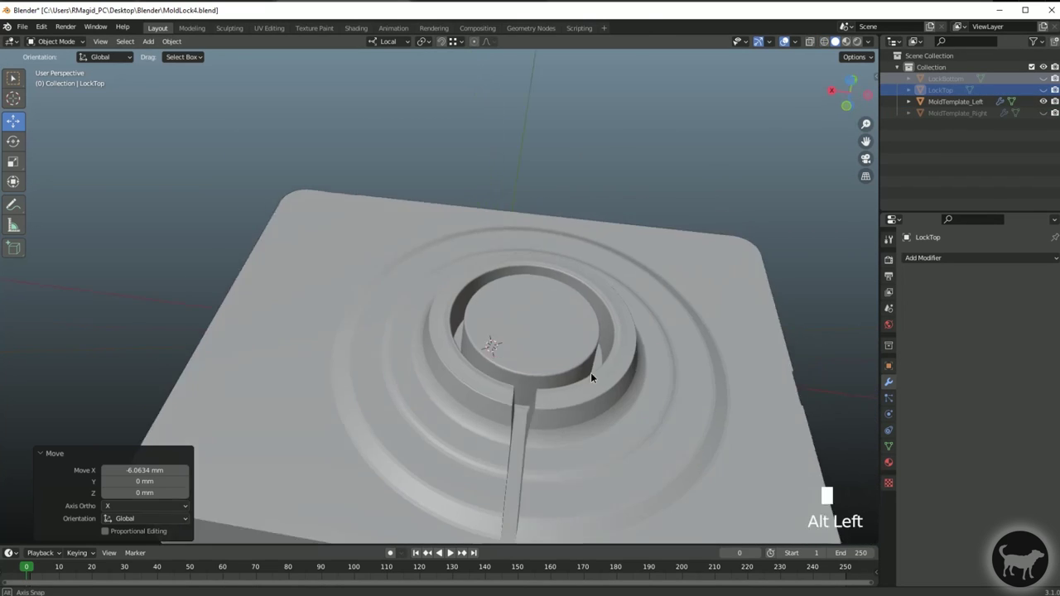
alt+drag(590, 374, 371, 405)
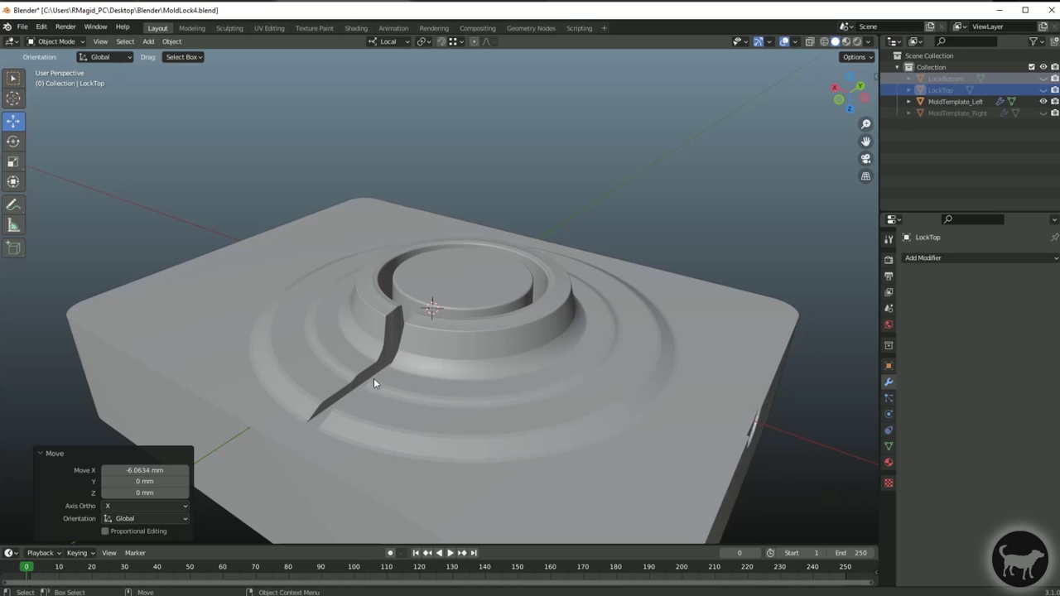
alt+drag(360, 408, 385, 436)
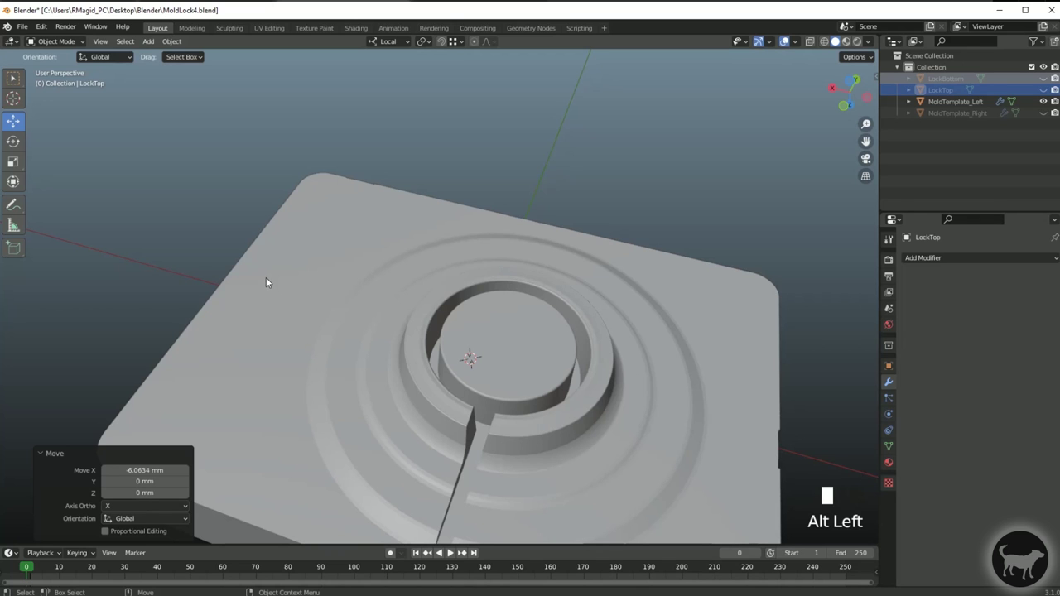
alt+drag(357, 187, 360, 309)
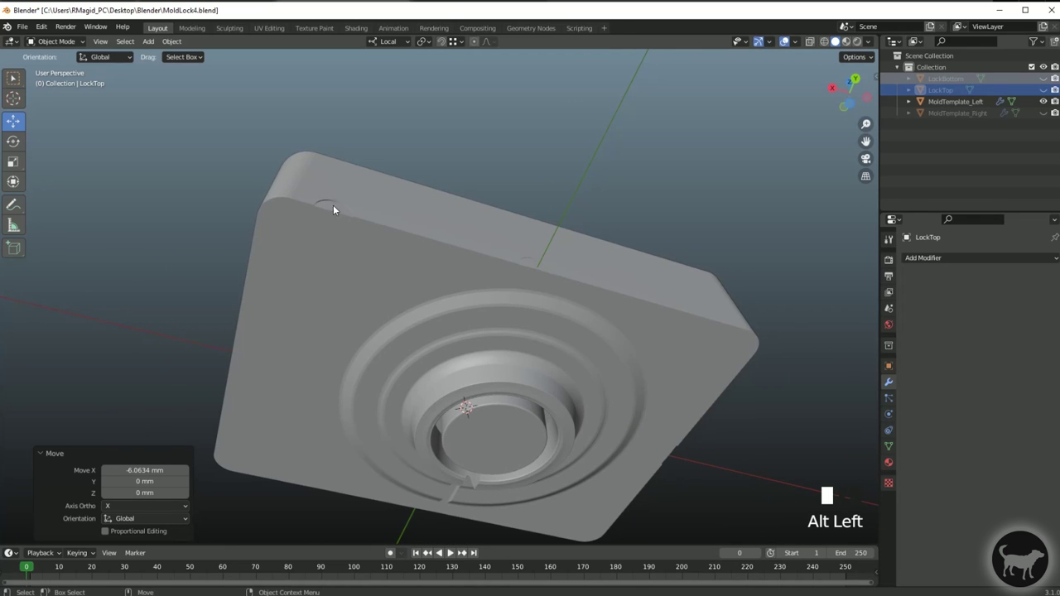
alt+drag(325, 213, 360, 206)
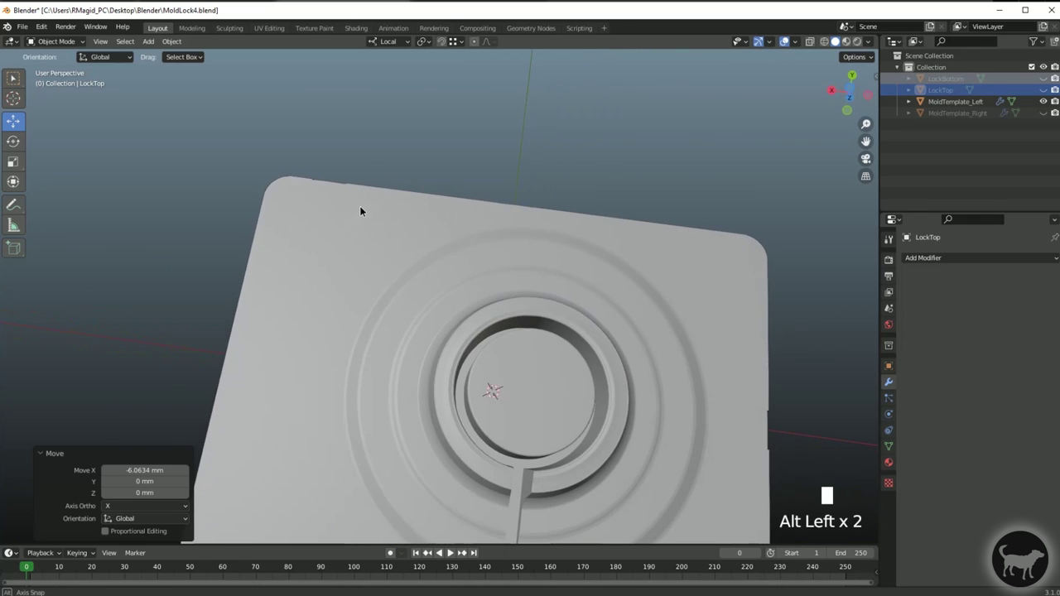
alt+middle_click(505, 348)
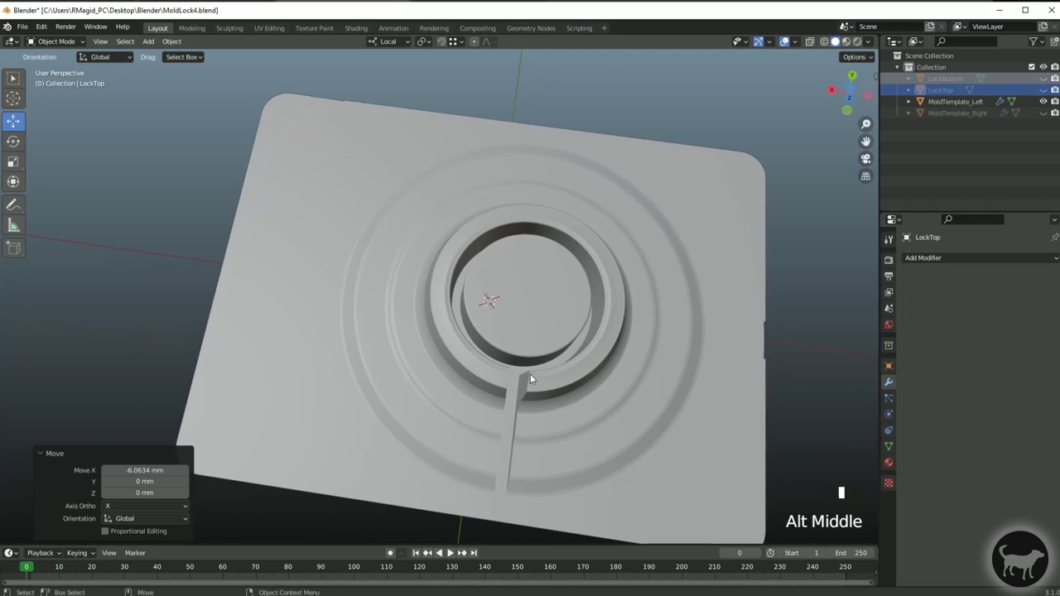
- Show LockBottom and rotate it 90° about its local Y axis
click(950, 78)
click(1043, 89)
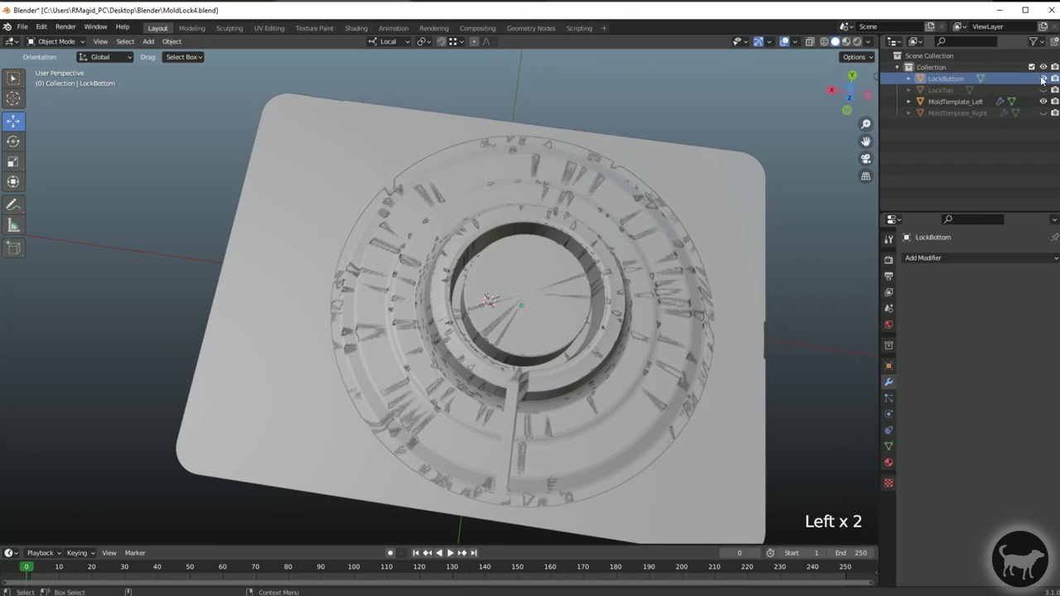
click(936, 79)
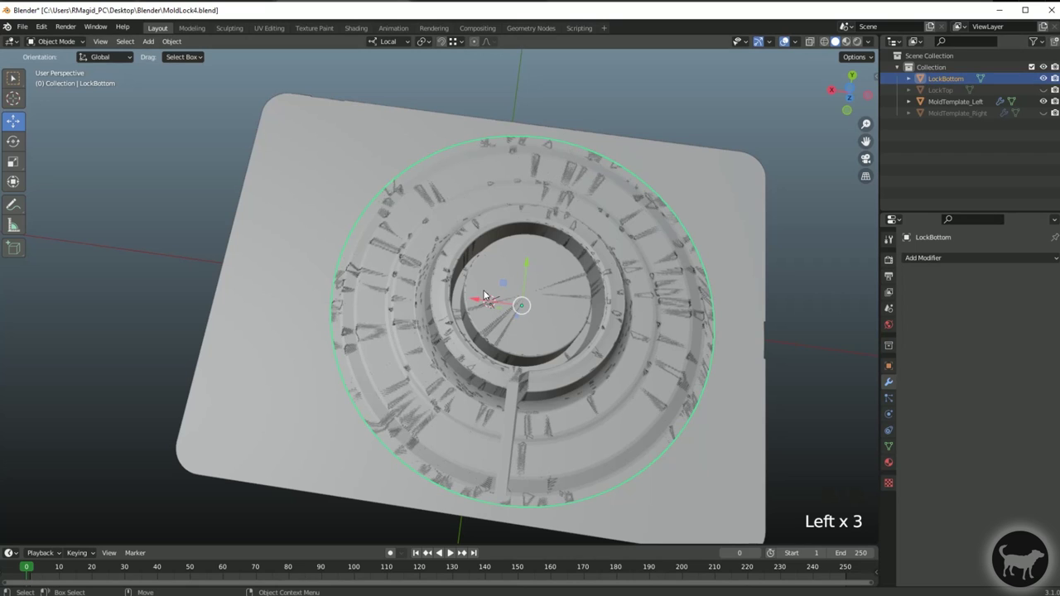
key(e)
key(r)
key(e)
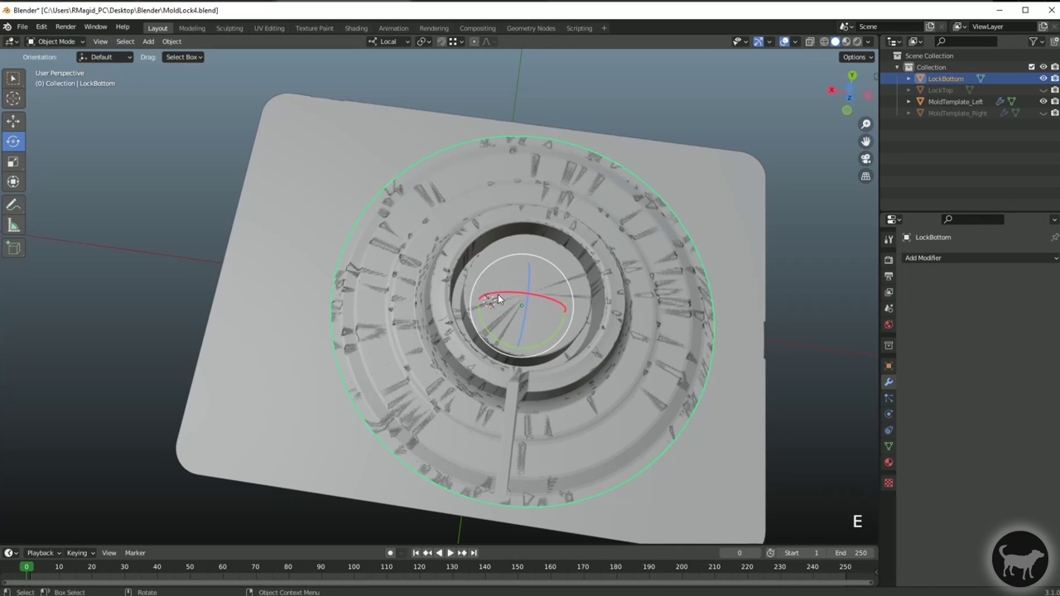
drag(539, 349, 465, 347)
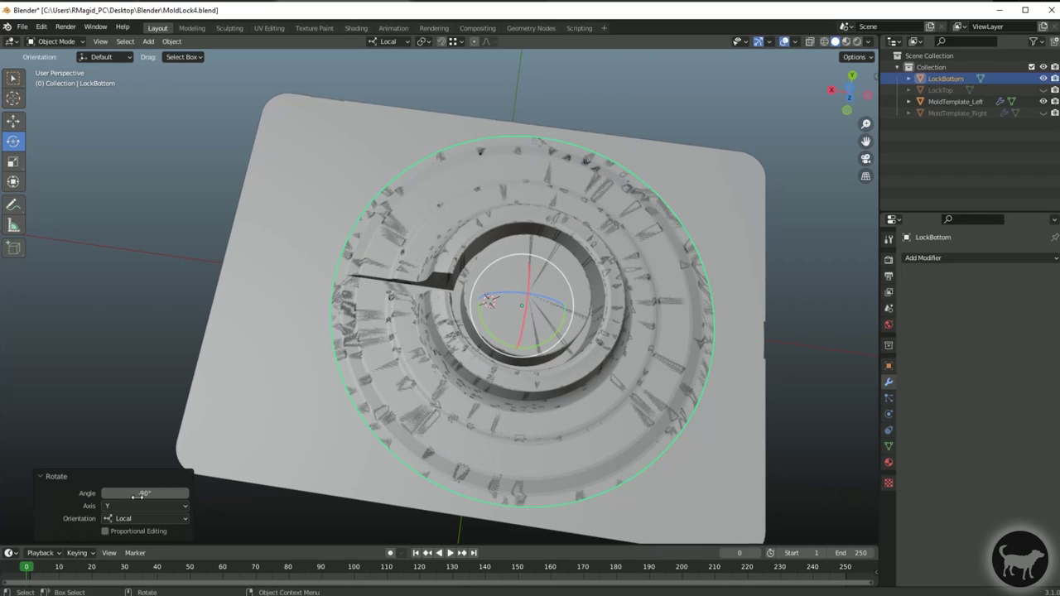
- Hide LockBottom and check how the rotated slot is cut into MoldTemplate_Left
click(1043, 79)
mouse_move(556, 295)
alt+mouse_down()
mouse_move(689, 281)
mouse_move(793, 226)
mouse_move(541, 294)
alt+mouse_up()
alt+drag(433, 179, 370, 357)
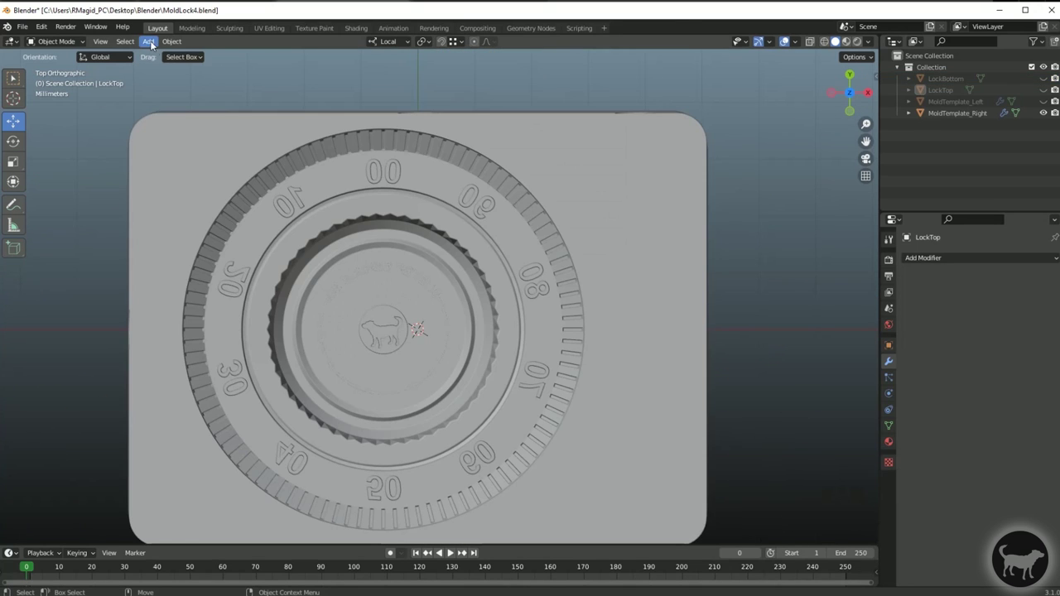
- Add a UV sphere at the origin over MoldTemplate_Right with a radius of 3.5 mm
click(148, 42)
mouse_move(176, 91)
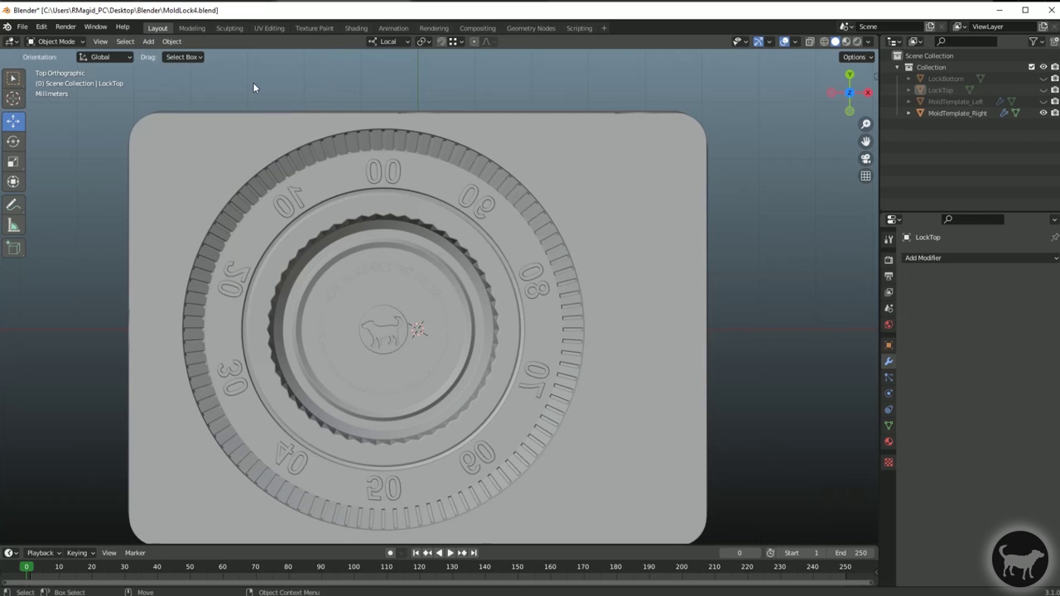
click(148, 41)
mouse_move(171, 58)
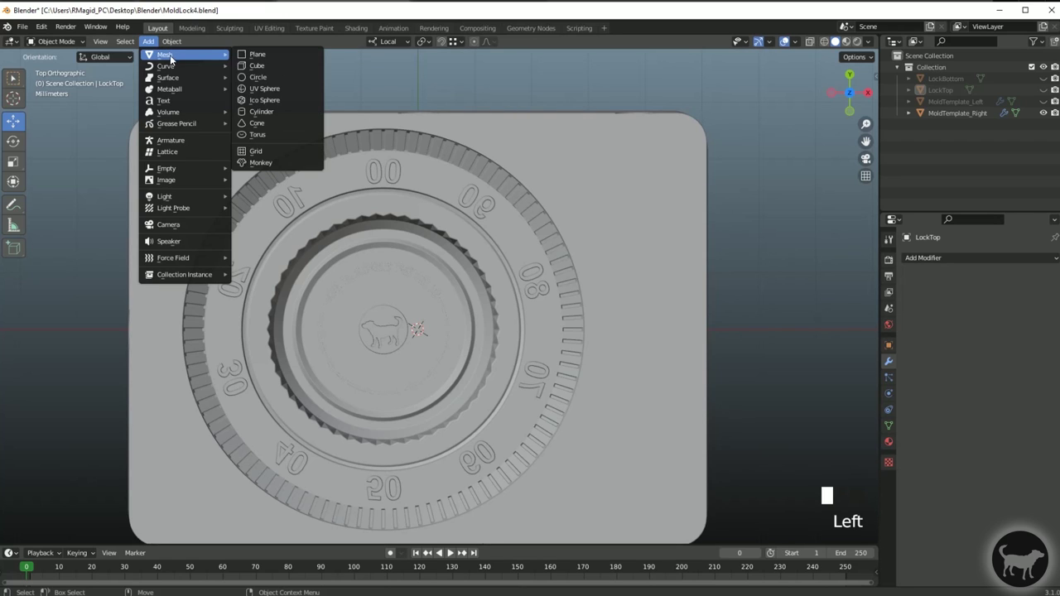
click(282, 89)
click(144, 435)
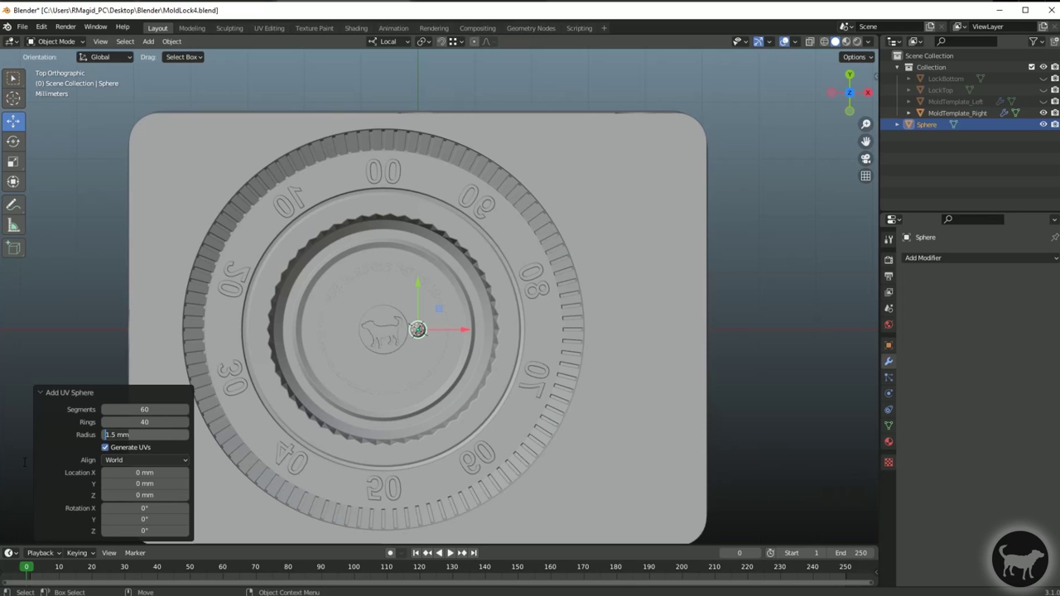
drag(130, 435, 106, 437)
text(3.5)
key(Return)
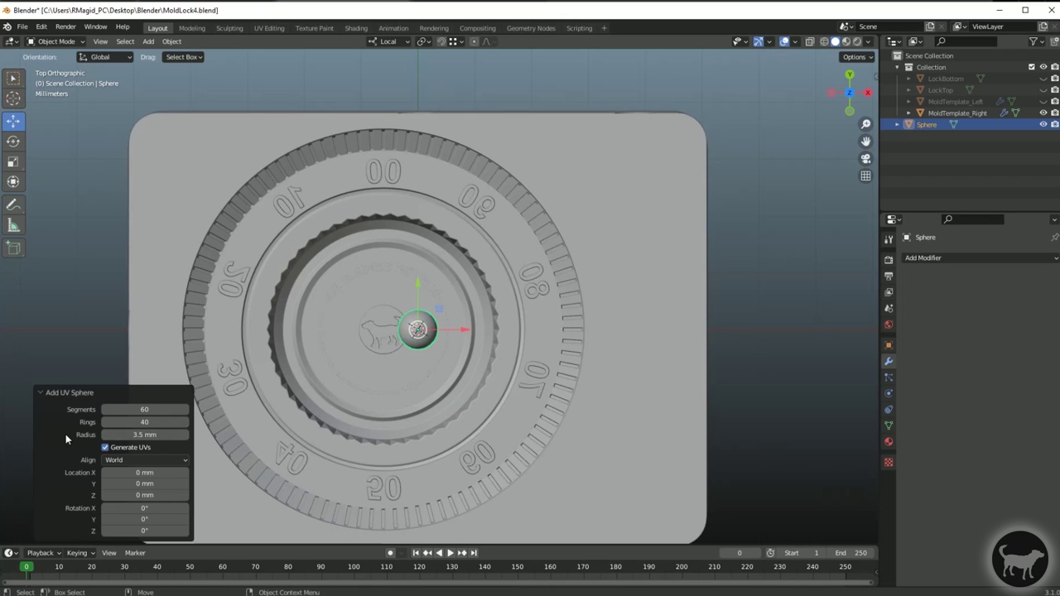
- Rotate the sphere 90° about its local X axis
scroll(402, 357, up, 7)
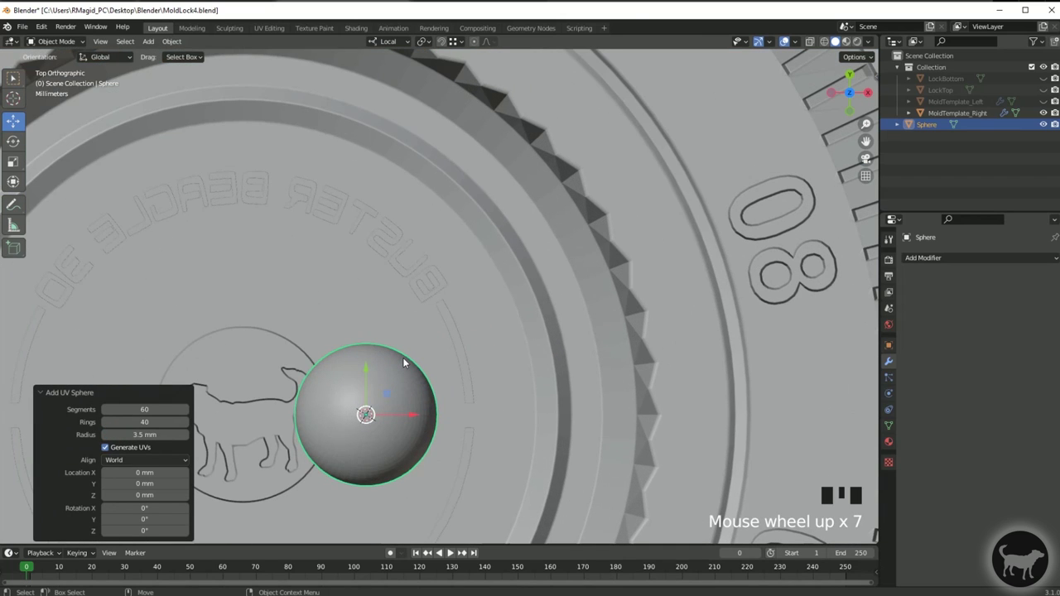
scroll(403, 357, down, 1)
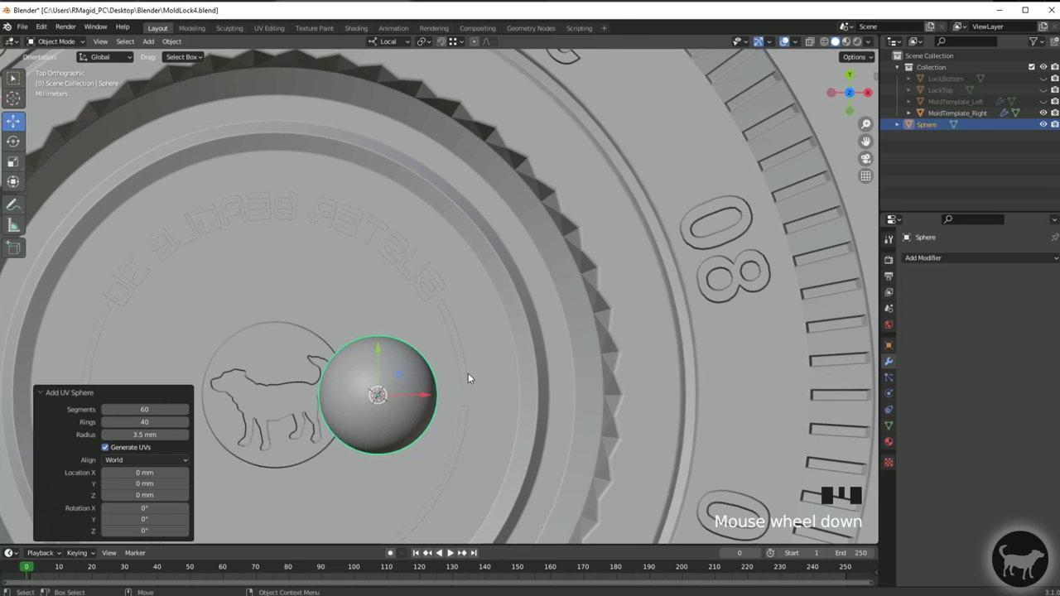
key(e)
scroll(437, 379, up, 2)
alt+middle_click(437, 379)
alt+drag(653, 298, 572, 160)
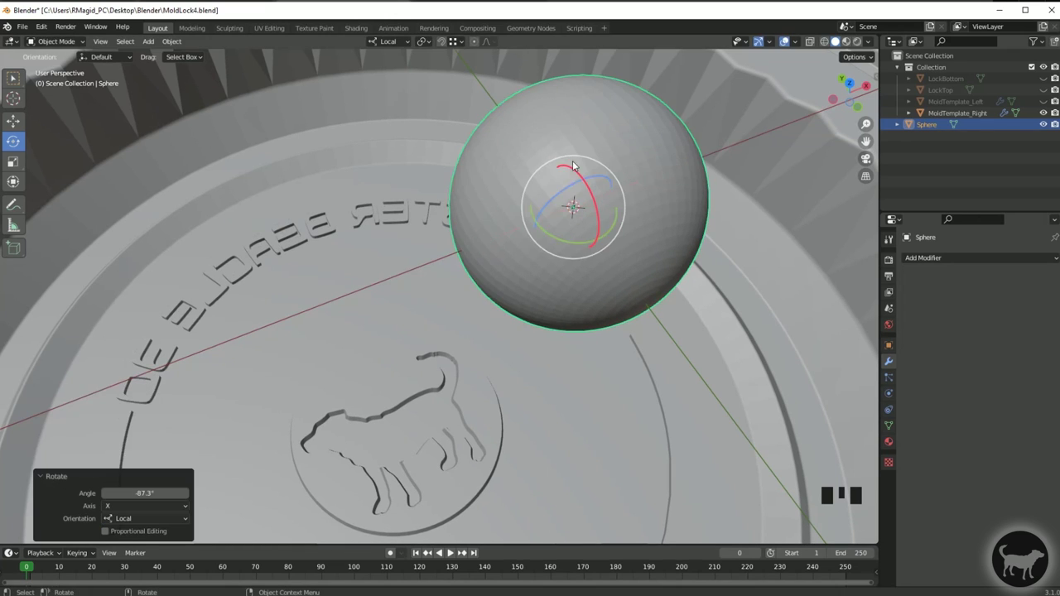
click(144, 492)
text(90)
key(Return)
- Move the sphere about 40.8 mm along X and 37.4 mm along Y to the edge near MoldTemplate_Right's corner
scroll(409, 278, down, 8)
alt+drag(453, 286, 660, 165)
key(w)
alt+middle_drag(659, 165, 704, 283)
drag(705, 282, 638, 68)
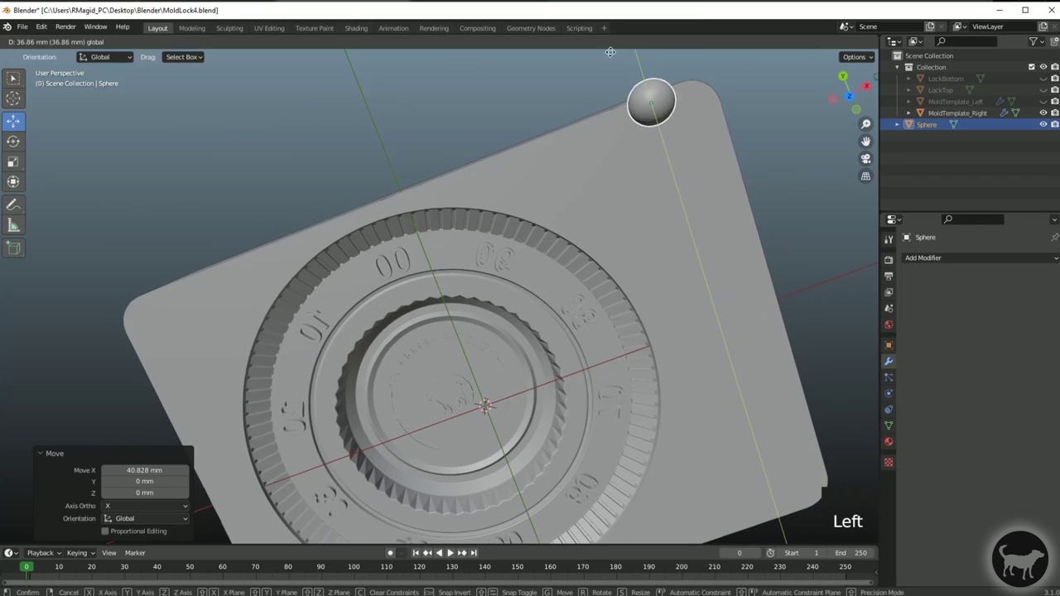
alt+middle_drag(638, 68, 533, 258)
alt+drag(533, 258, 588, 321)
alt+middle_drag(588, 321, 478, 274)
scroll(479, 274, up, 3)
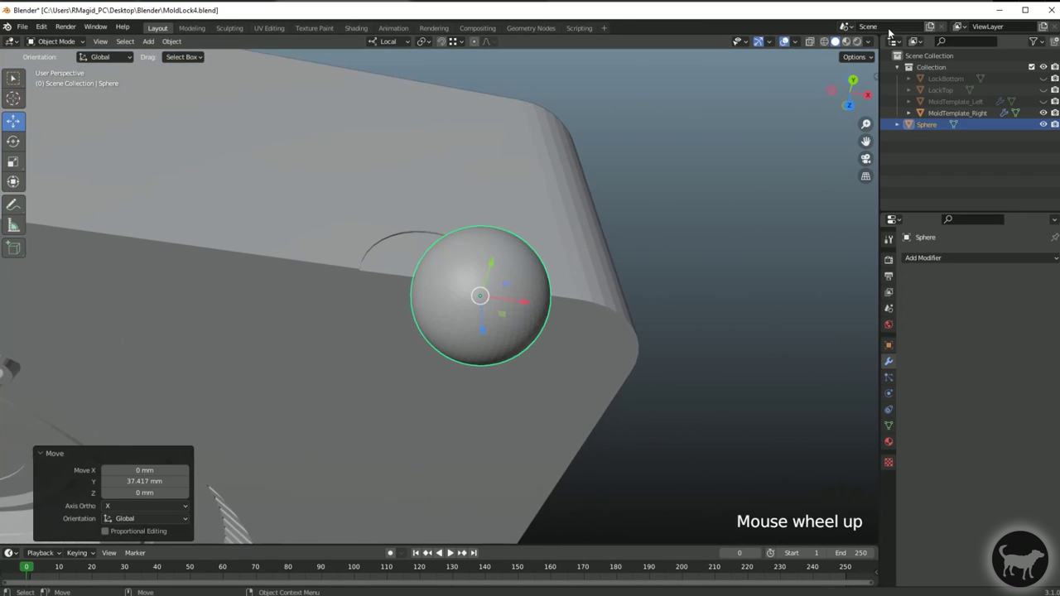
- Switch to wireframe shading and, in the back view, shift the sphere about 1.5 mm along X beside the mold's semicircular notch
click(824, 42)
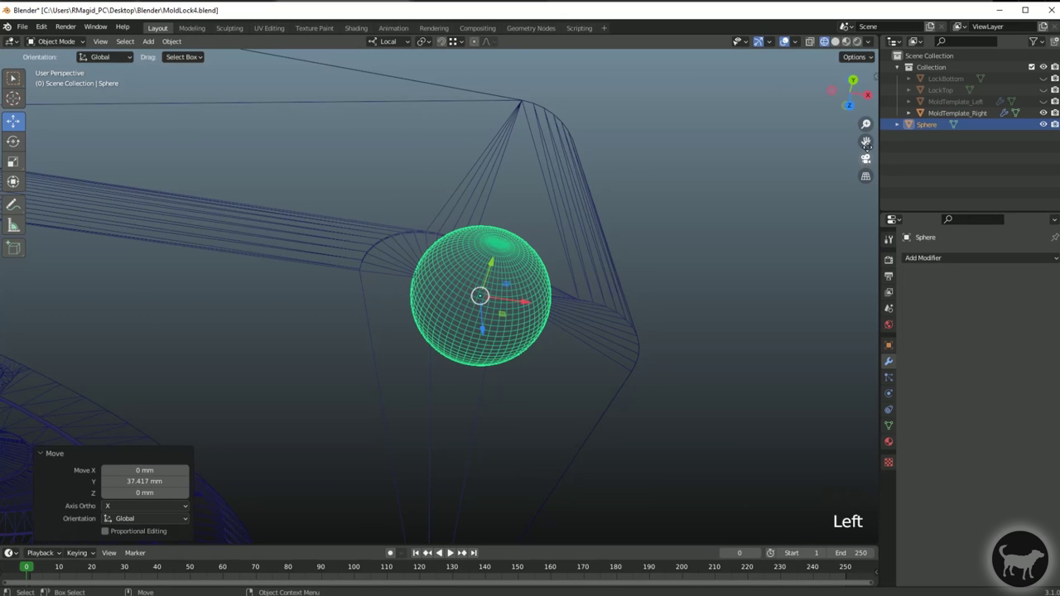
click(834, 93)
scroll(388, 225, up, 2)
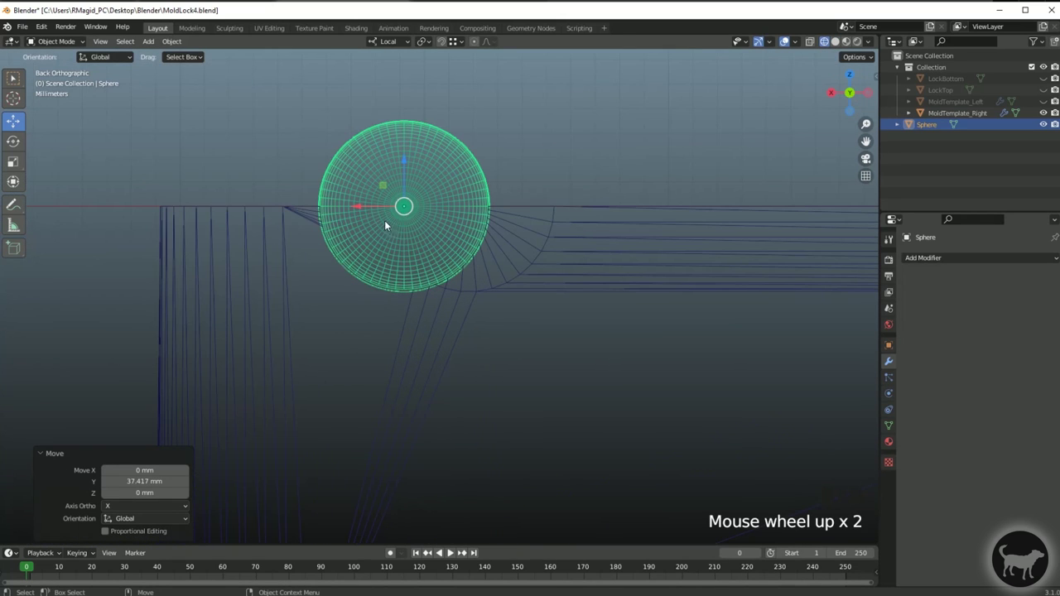
drag(358, 210, 320, 204)
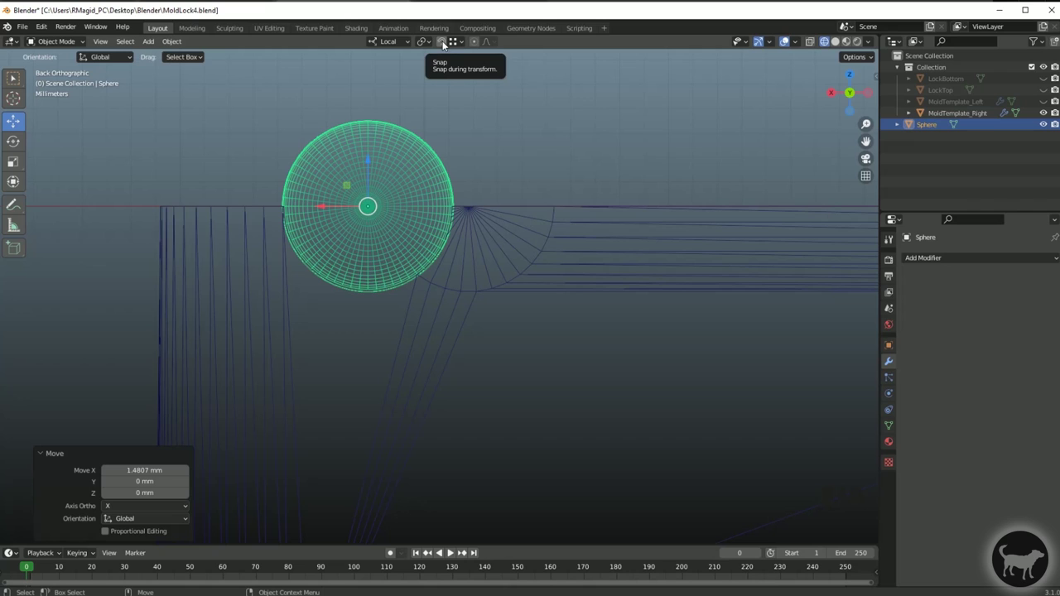
- Snap the sphere's center along X to the center vertex of the mold's semicircular notch, using Vertex snapping with Center
click(443, 42)
click(460, 42)
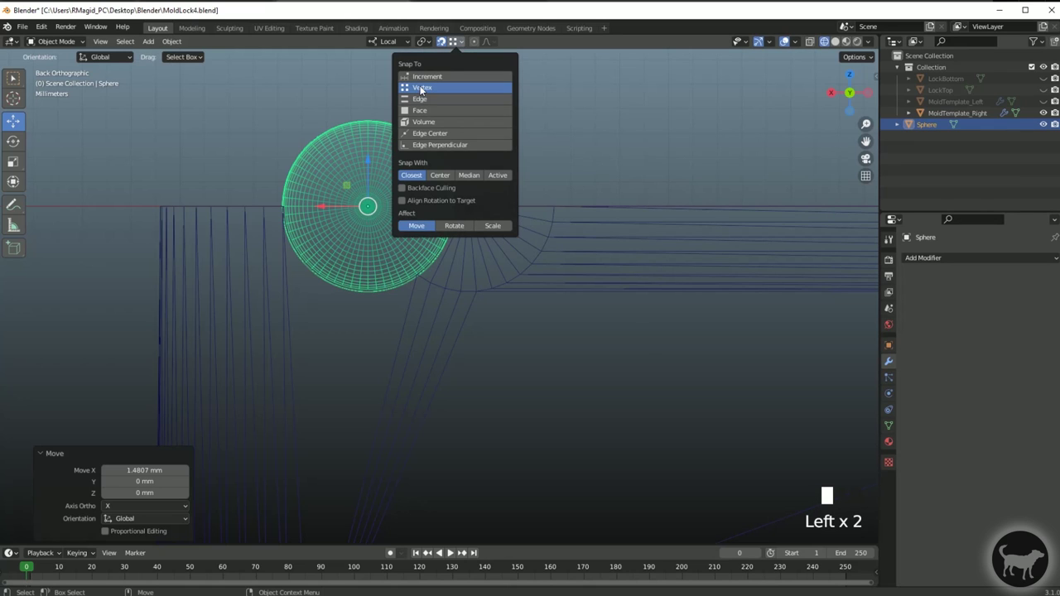
click(367, 206)
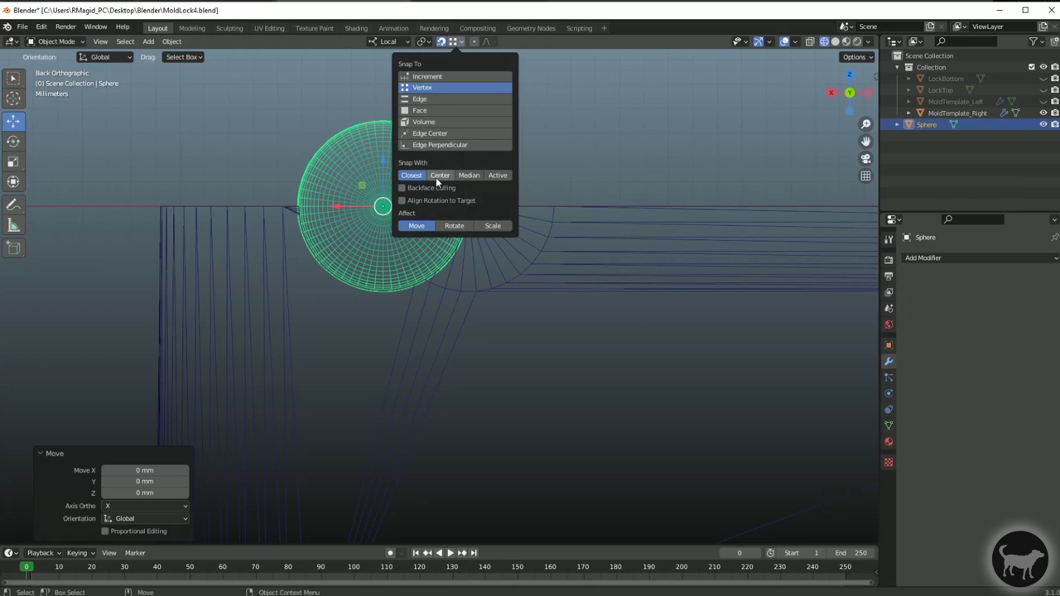
click(438, 175)
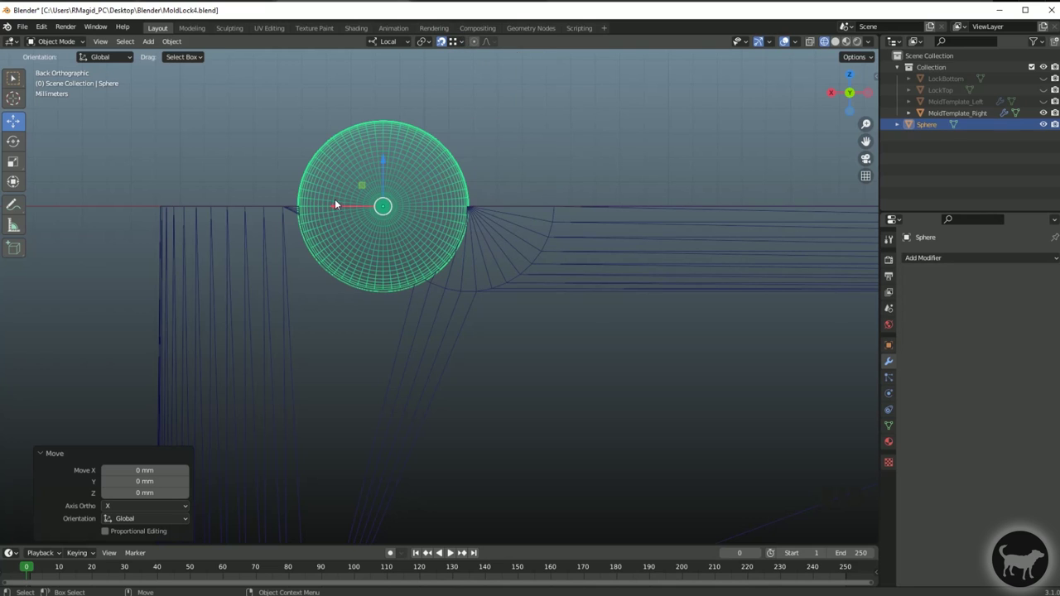
drag(335, 205, 468, 207)
scroll(467, 207, up, 1)
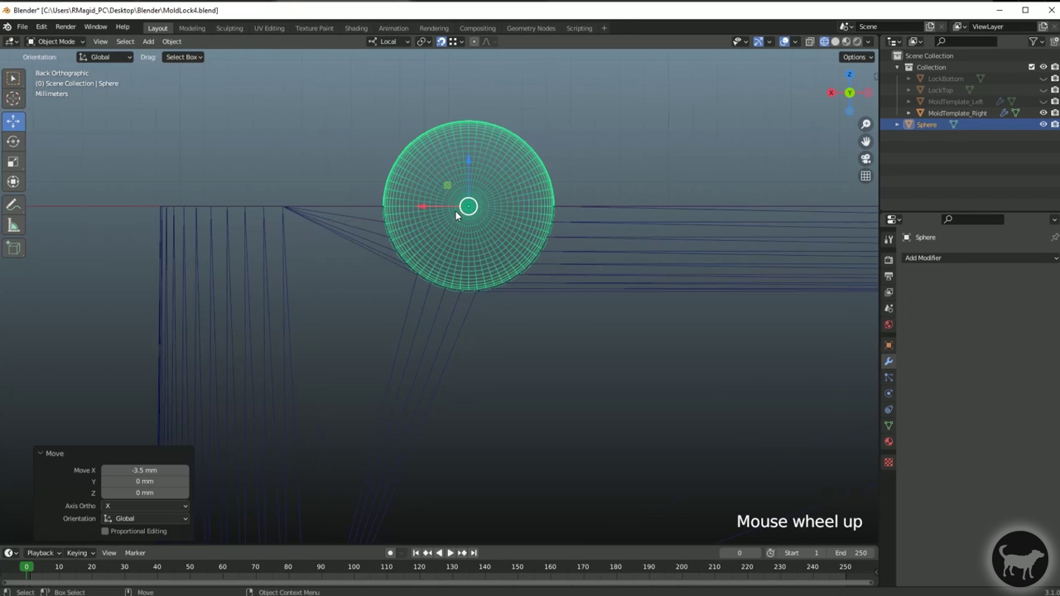
click(441, 42)
- Snap the sphere along Y to a vertex on the mold's outer edge and check its alignment from the side
scroll(542, 230, down, 2)
alt+drag(564, 265, 706, 391)
scroll(587, 299, up, 1)
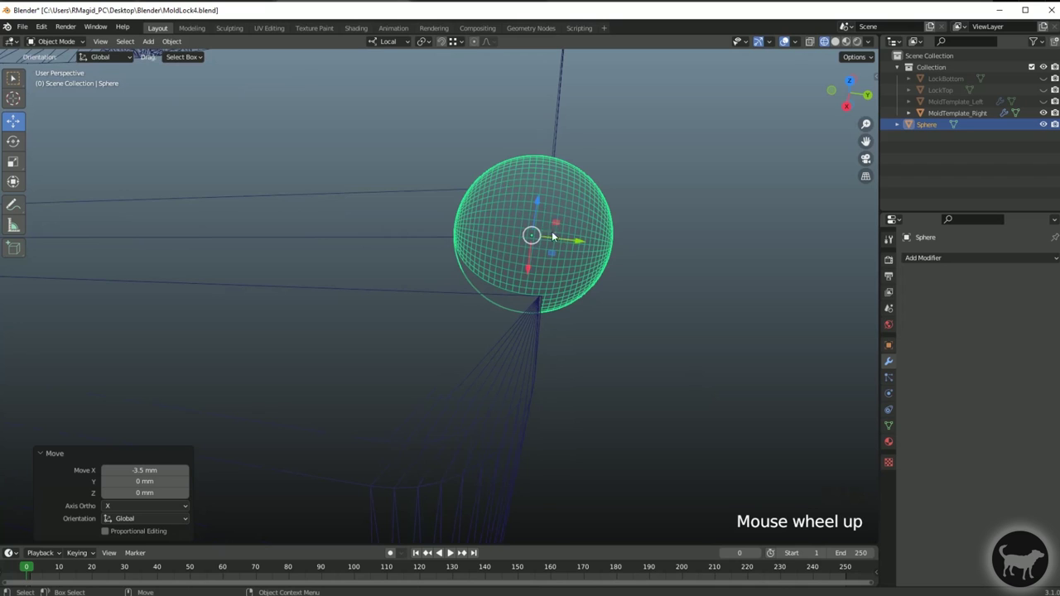
click(440, 42)
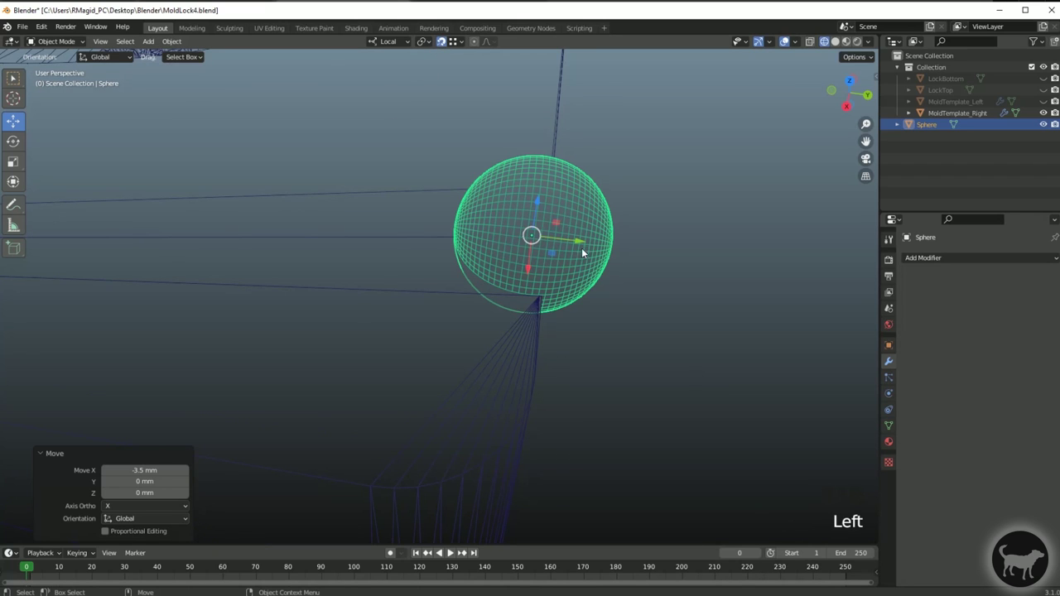
mouse_move(579, 245)
mouse_down()
mouse_move(563, 253)
mouse_move(608, 247)
mouse_move(668, 260)
mouse_move(621, 243)
mouse_move(597, 250)
mouse_up()
alt+drag(612, 265, 621, 324)
scroll(393, 260, up, 3)
alt+middle_click(447, 279)
alt+drag(447, 279, 502, 289)
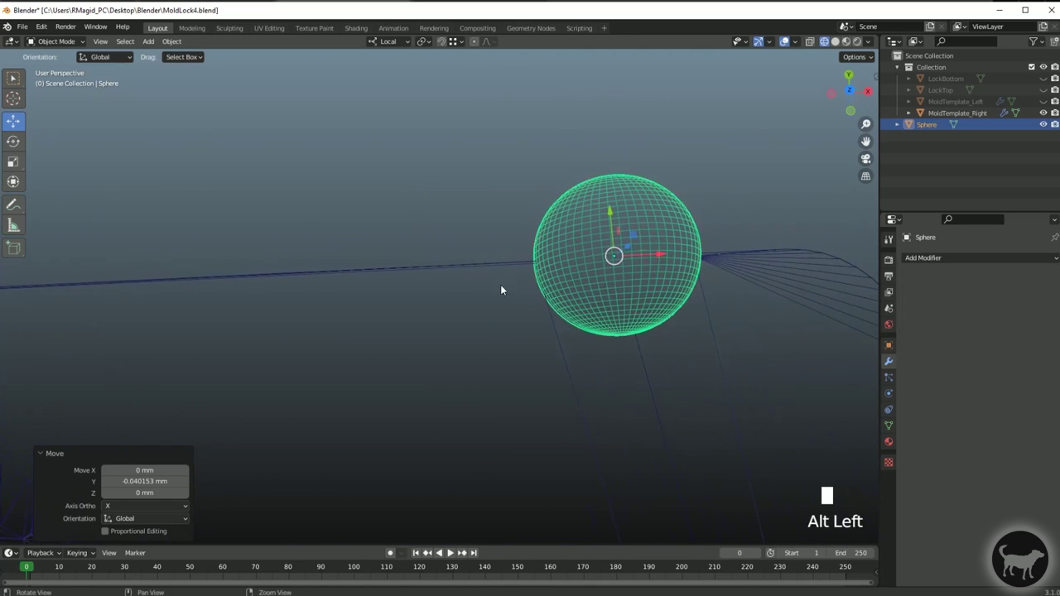
scroll(672, 258, up, 2)
scroll(540, 224, down, 3)
alt+drag(540, 224, 620, 248)
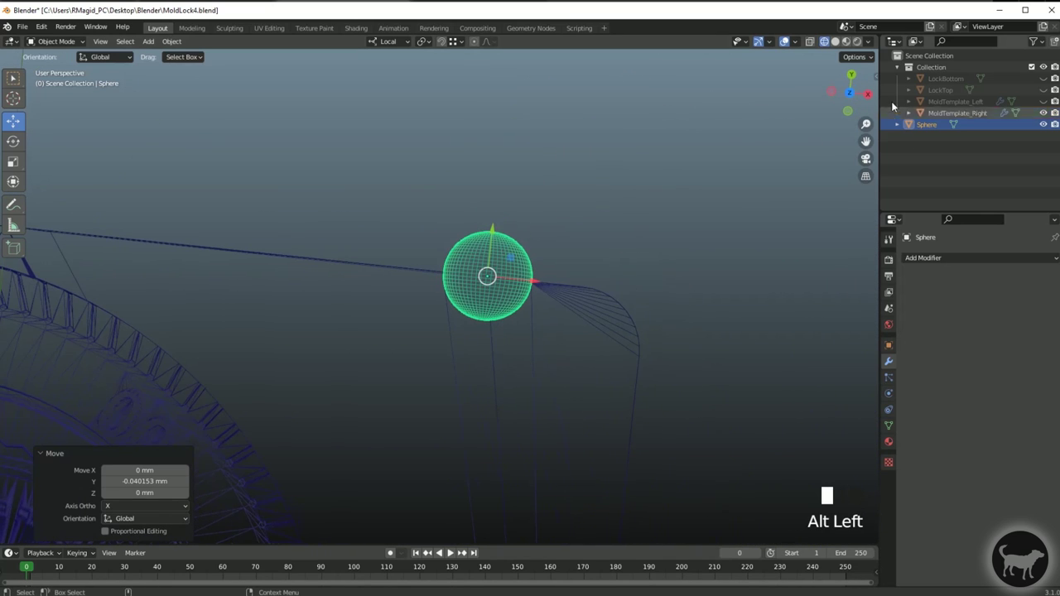
click(830, 93)
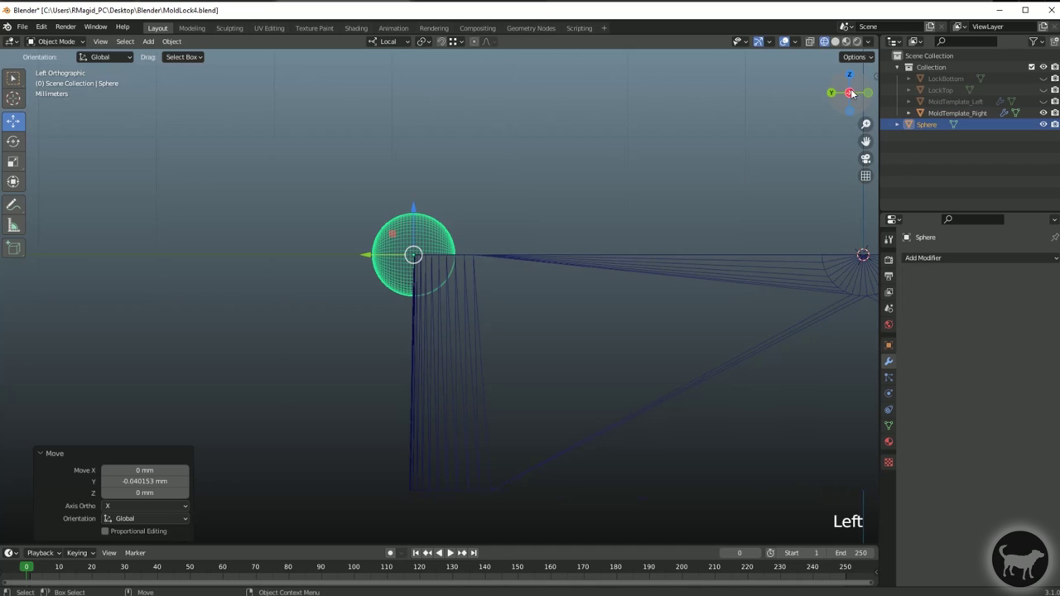
click(852, 94)
- Open the sphere's mesh in Edit Mode in the top view with X-ray display enabled
click(848, 77)
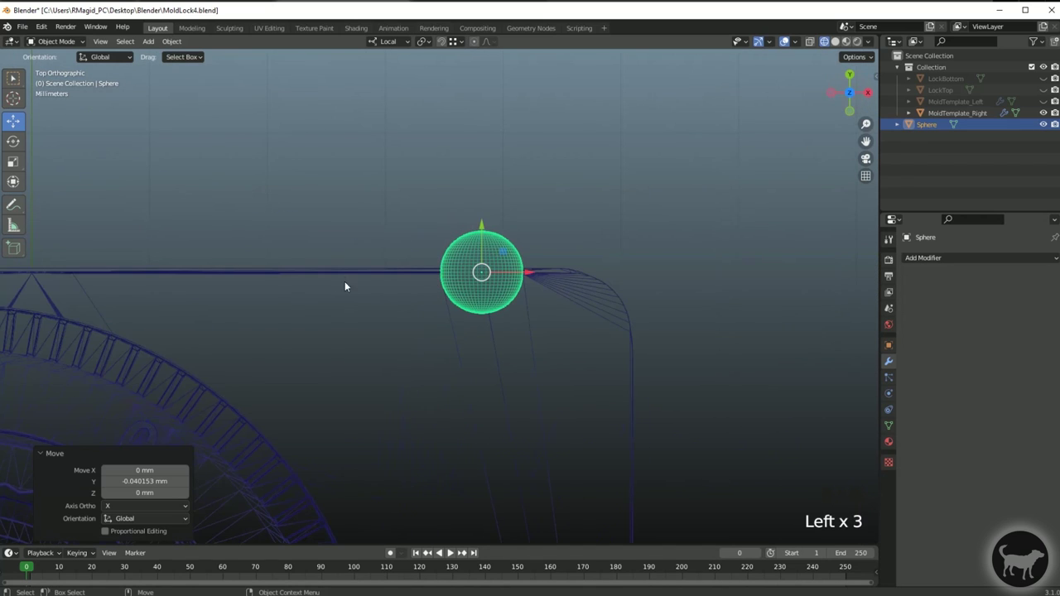
scroll(440, 300, up, 7)
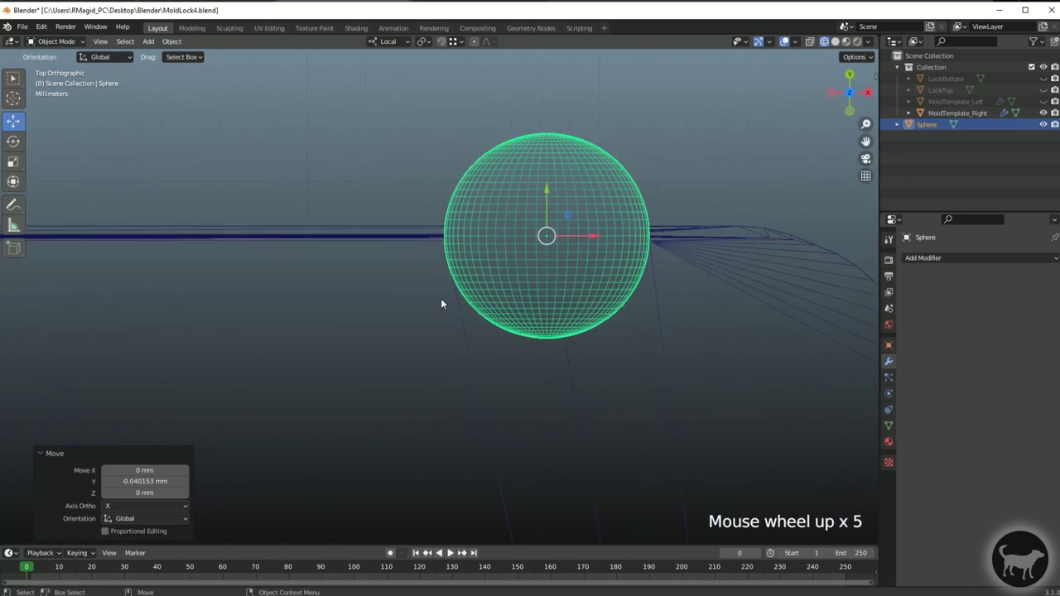
click(43, 44)
click(44, 70)
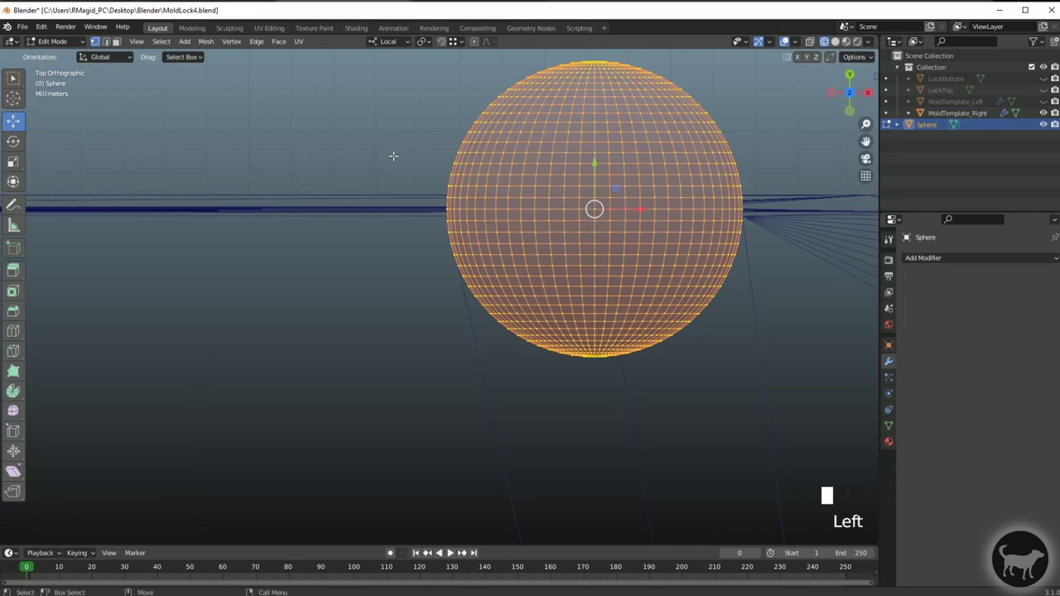
scroll(394, 209, down, 2)
alt+middle_click(395, 209)
scroll(394, 209, up, 3)
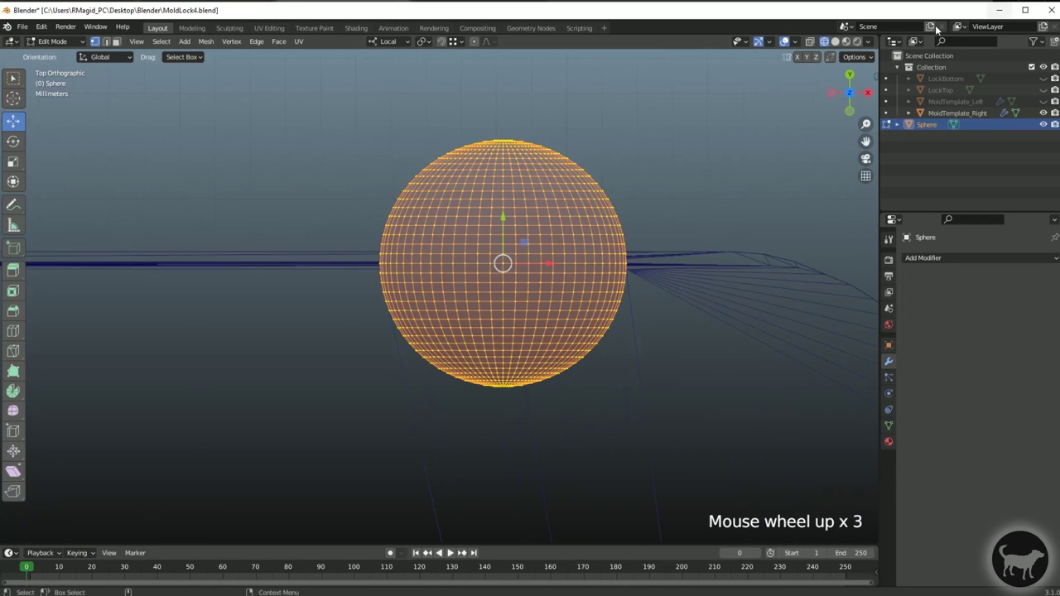
click(808, 44)
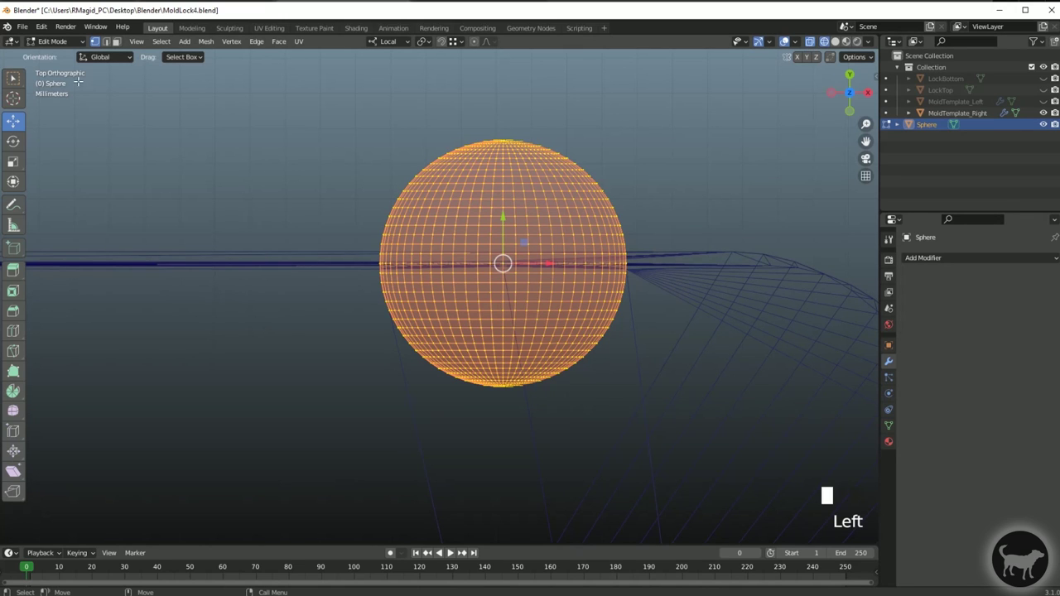
- Select the faces of the sphere's negative-Y half and extrude them about 2.7 mm along local Z
click(117, 43)
drag(699, 436, 138, 265)
scroll(373, 258, up, 5)
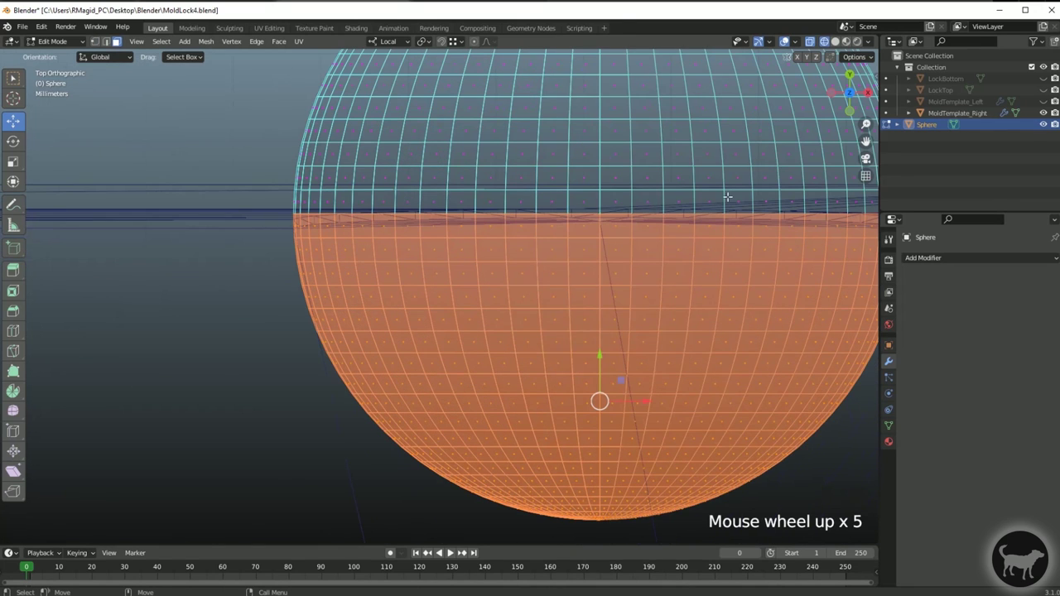
scroll(422, 214, down, 4)
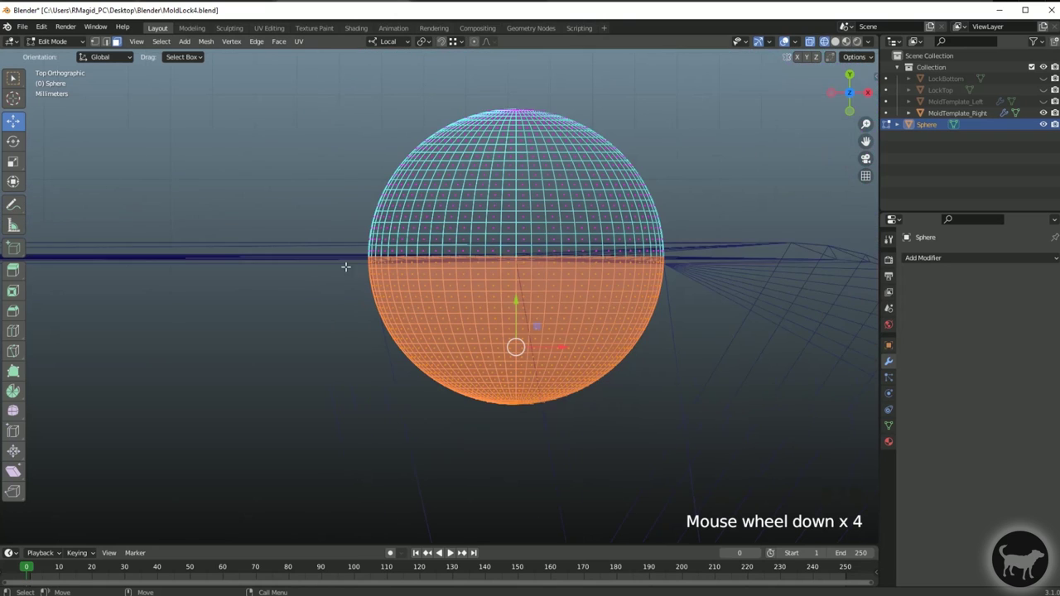
click(14, 270)
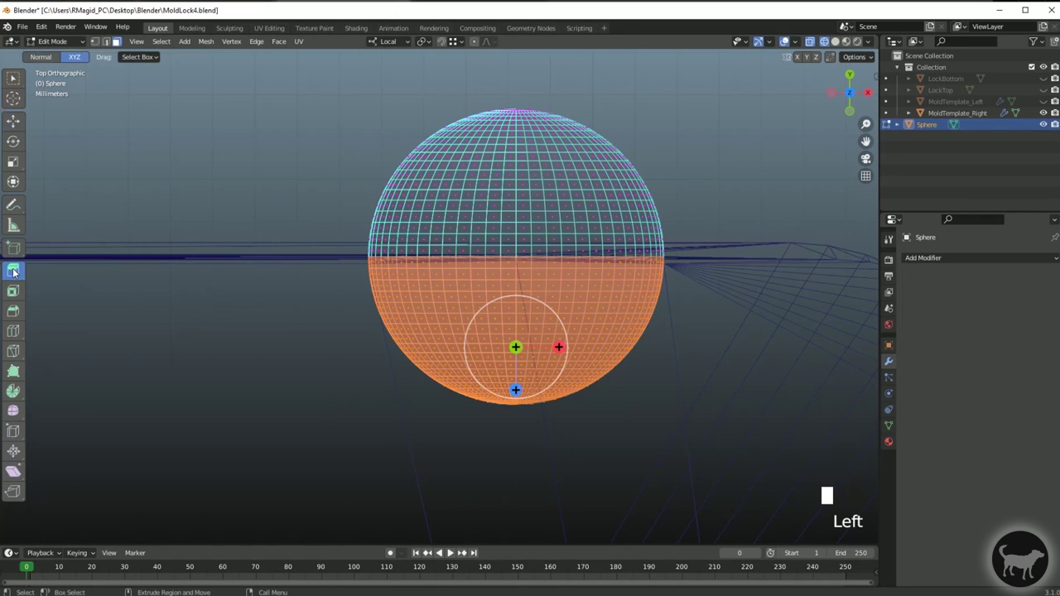
drag(516, 389, 501, 335)
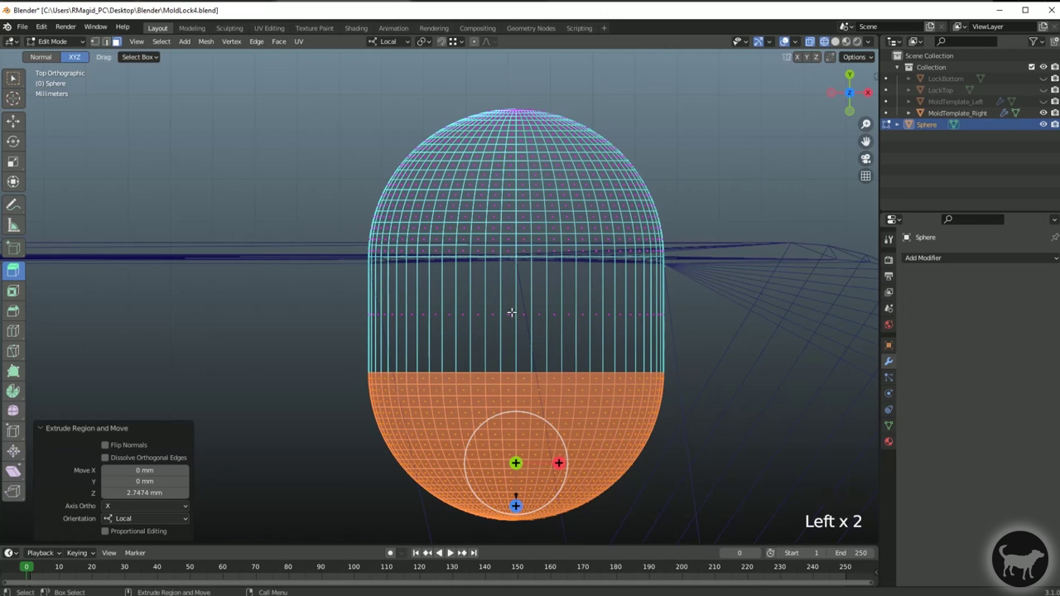
- Move the extruded end cap about 43.7 mm in negative Y to stretch the sphere into a long round-ended rod
click(18, 122)
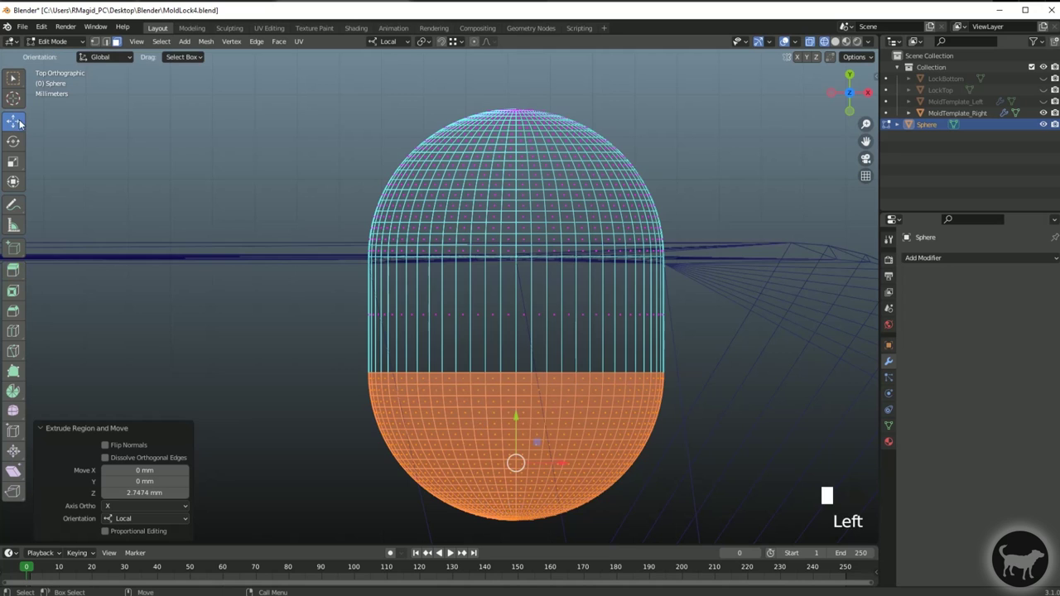
scroll(482, 131, down, 12)
drag(454, 85, 475, 331)
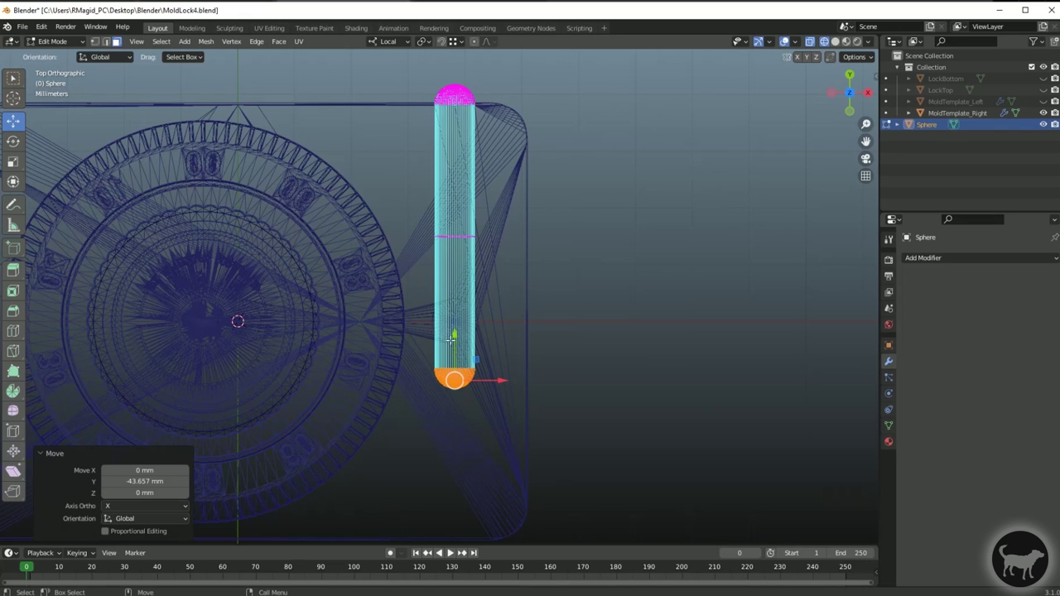
drag(454, 335, 457, 333)
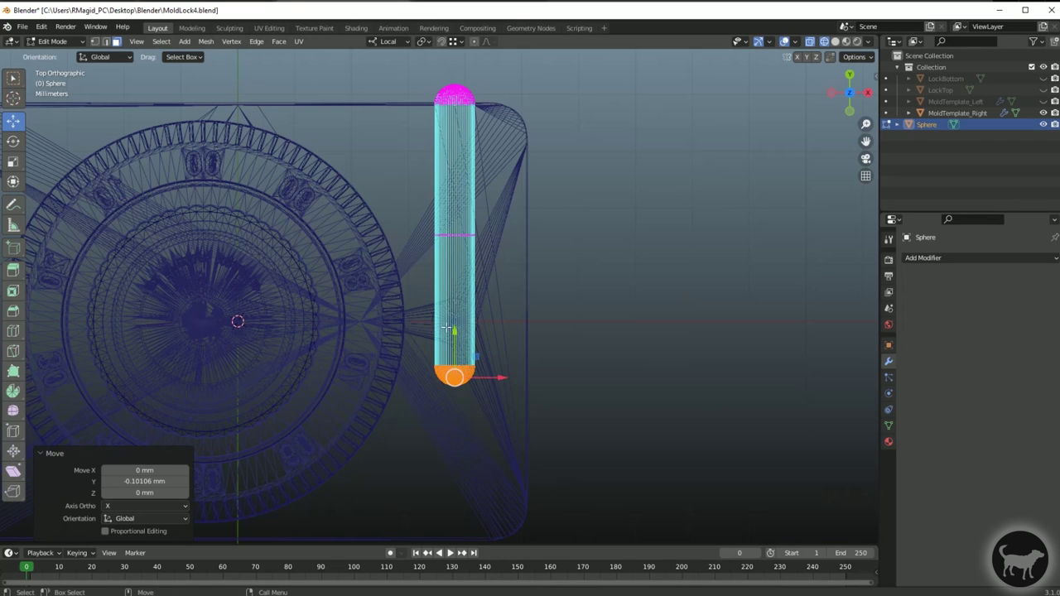
- Return to Object Mode and add a second UV sphere with 60 segments, 40 rings and a 3.5 mm radius
scroll(422, 293, up, 4)
alt+middle_click(476, 331)
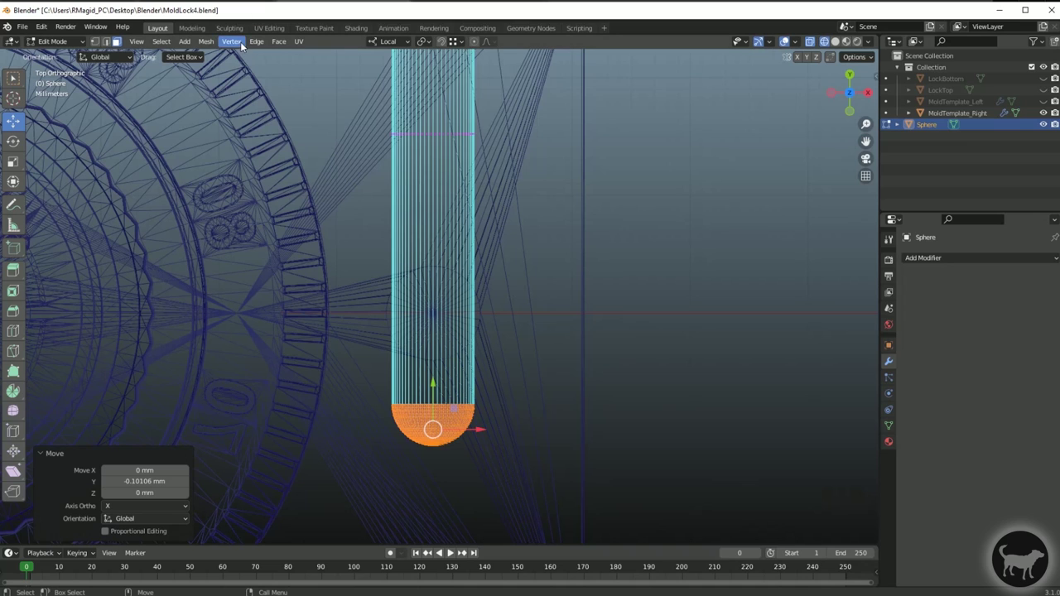
click(206, 41)
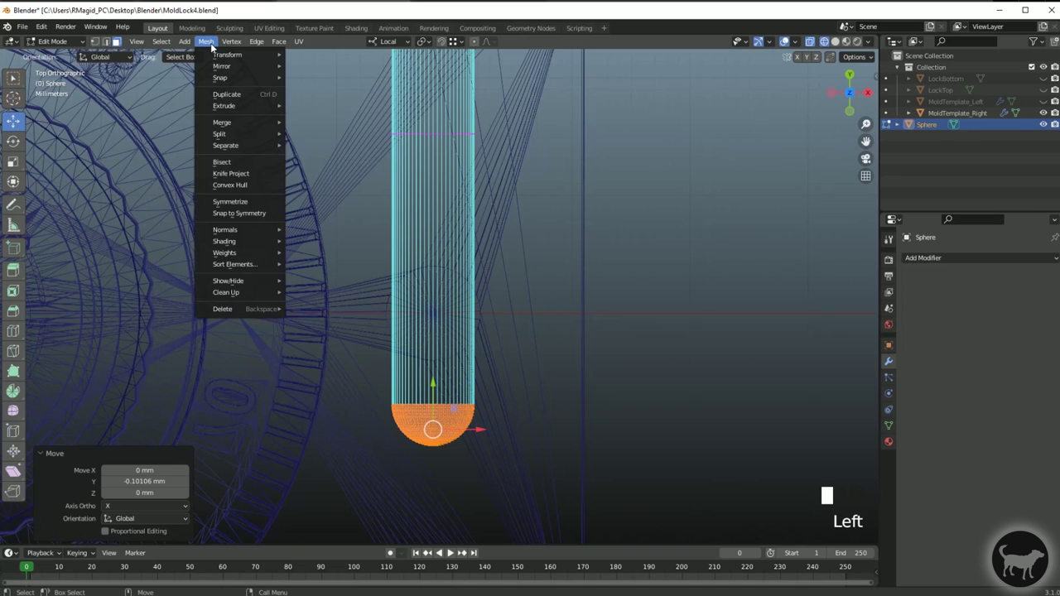
mouse_move(184, 42)
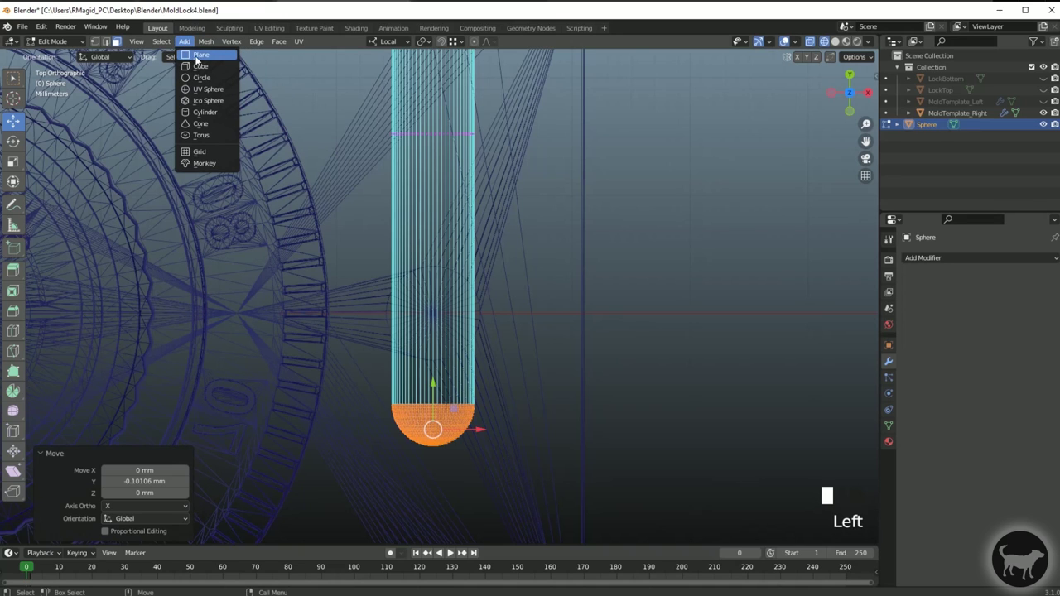
click(55, 43)
click(55, 56)
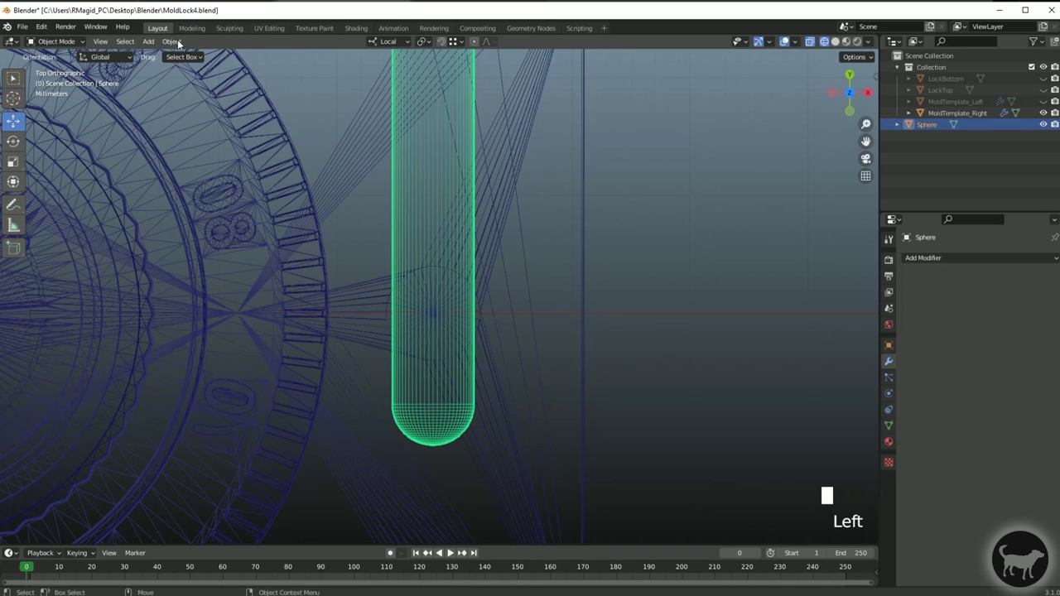
click(150, 42)
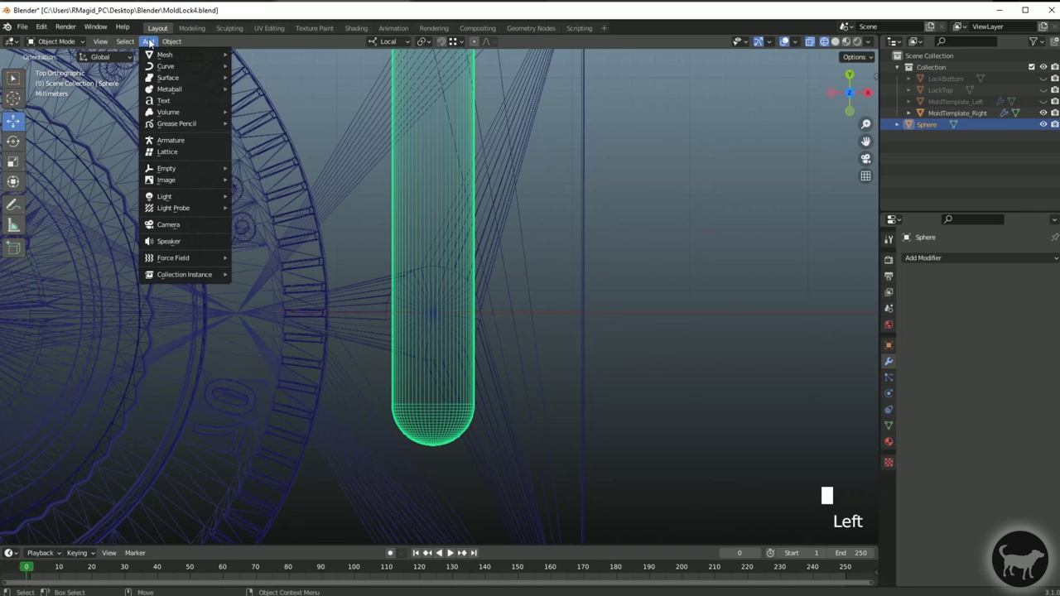
mouse_move(172, 68)
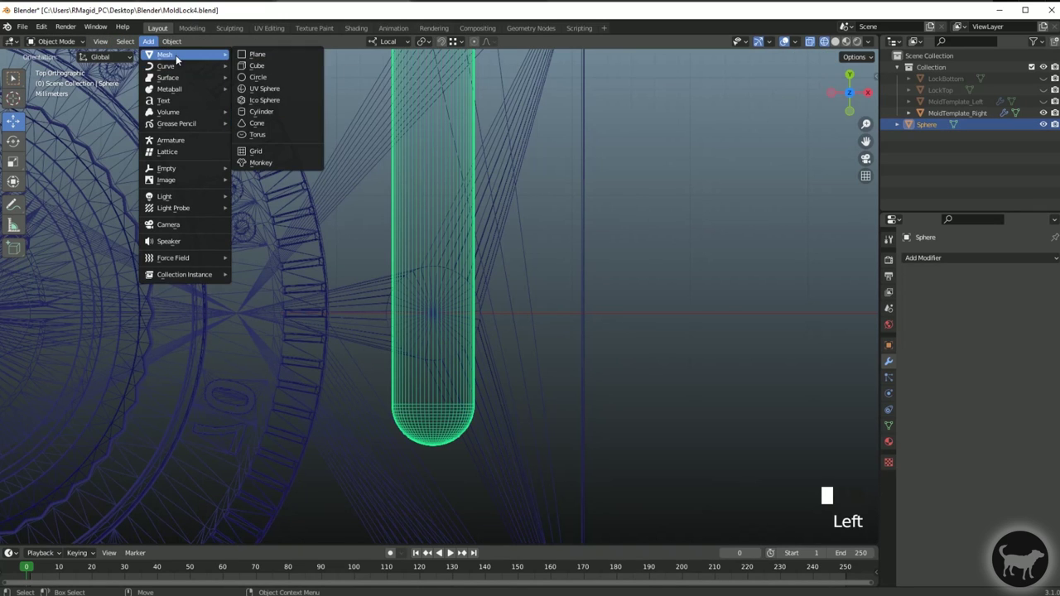
click(297, 88)
- Move the new sphere about 38.3 mm along X onto the long rod's centreline
scroll(369, 269, down, 4)
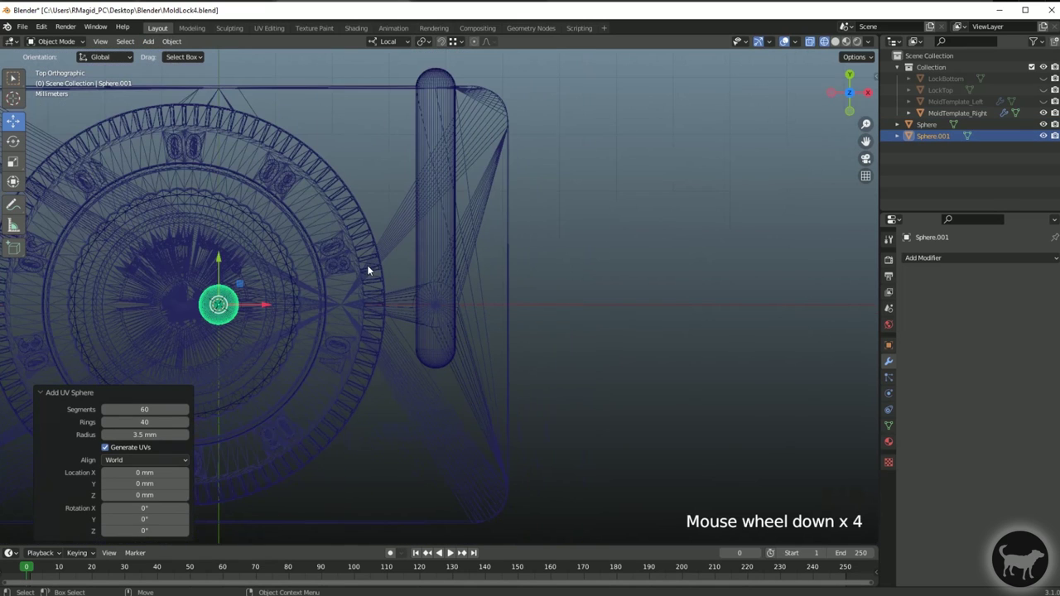
drag(263, 308, 484, 304)
scroll(431, 331, up, 9)
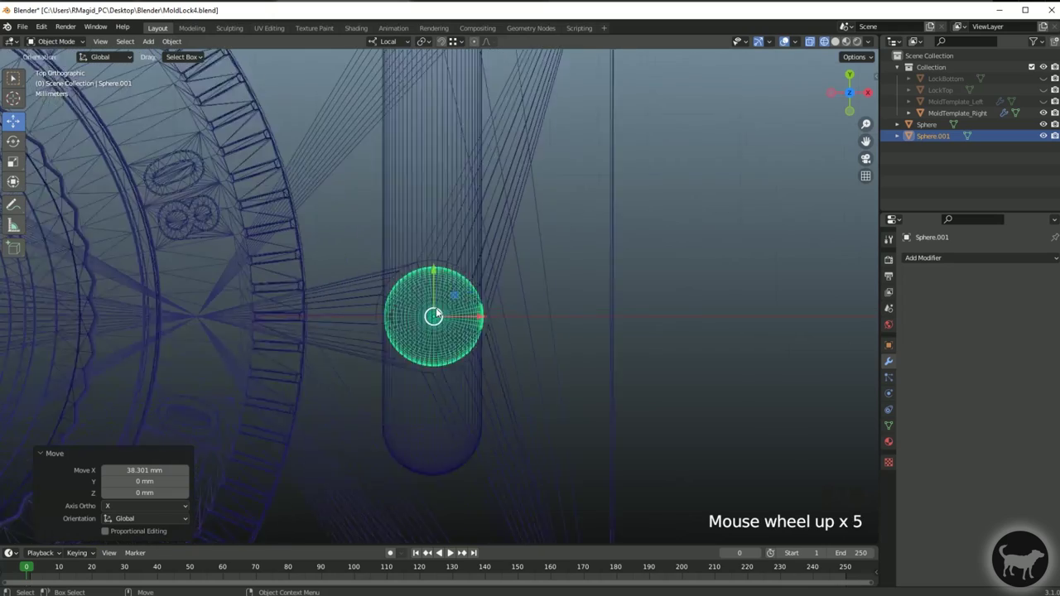
- Rotate the new sphere -90° about its local Y axis
alt+middle_click(383, 256)
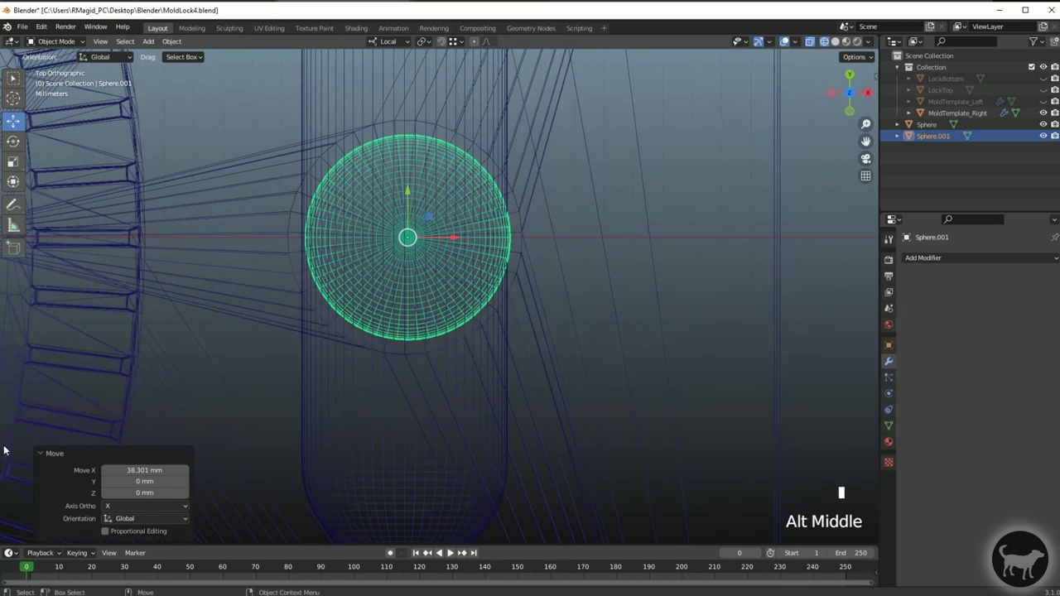
key(e)
drag(411, 240, 417, 240)
double_click(150, 492)
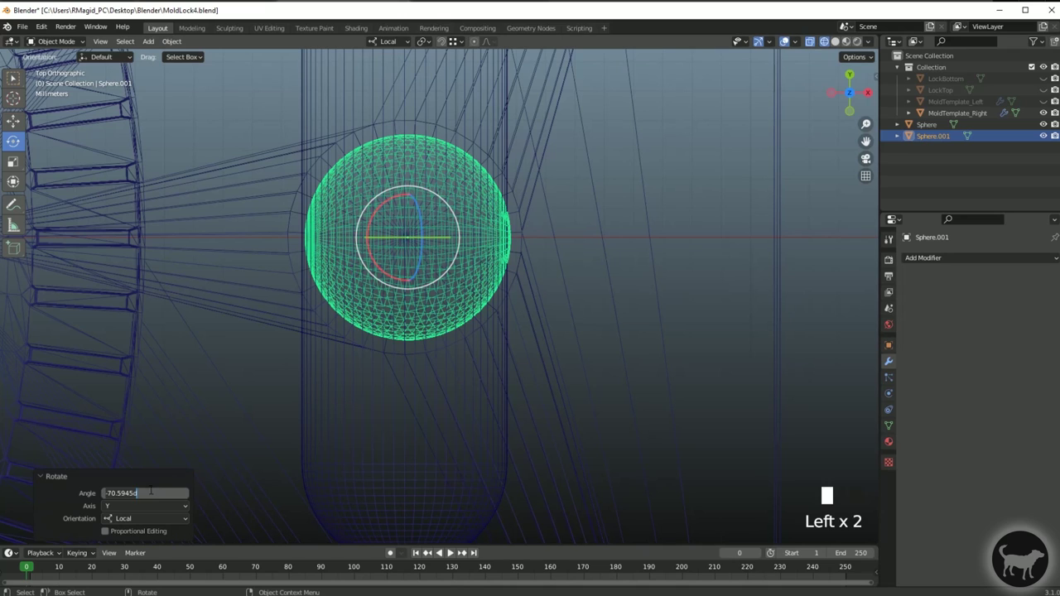
key(BackSpace)
text(-90)
key(Return)
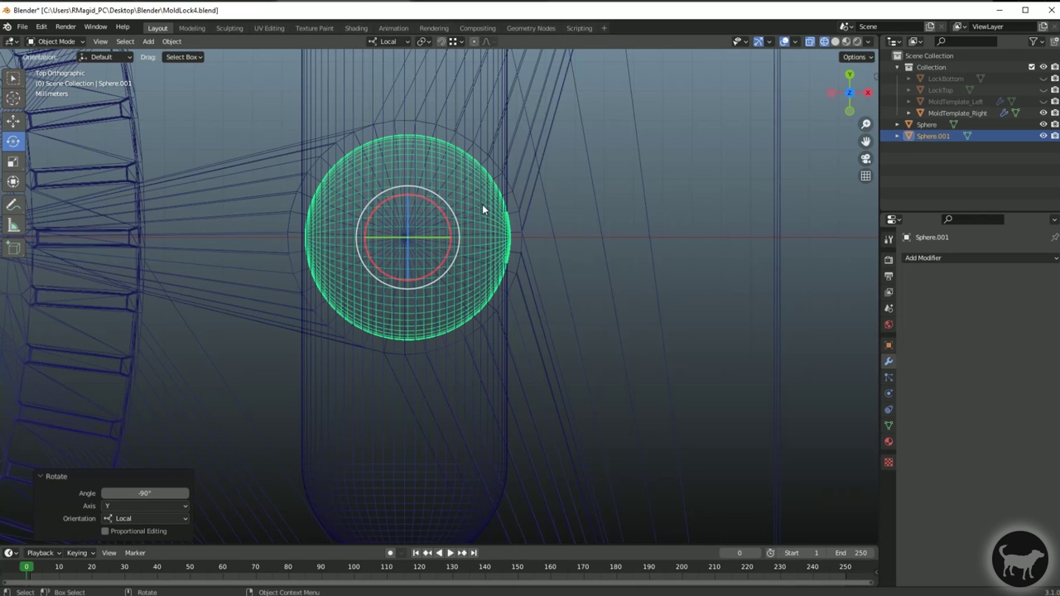
- In Edit Mode, extrude the sphere's positive-X half about 0.47 mm along negative local Z and move that cap about 4.7 mm in X
click(78, 44)
click(53, 71)
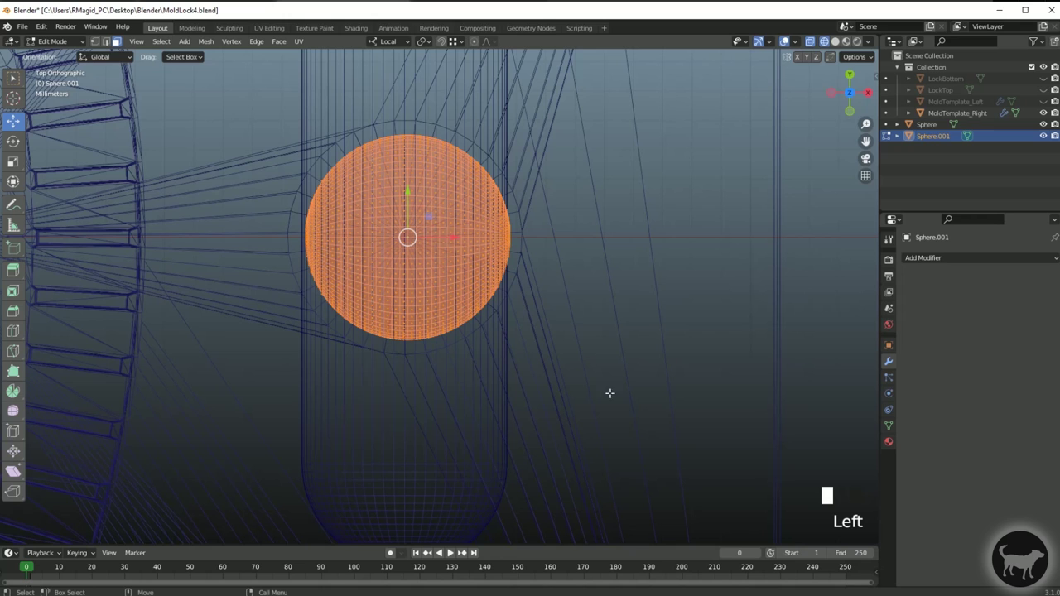
drag(608, 385, 409, 71)
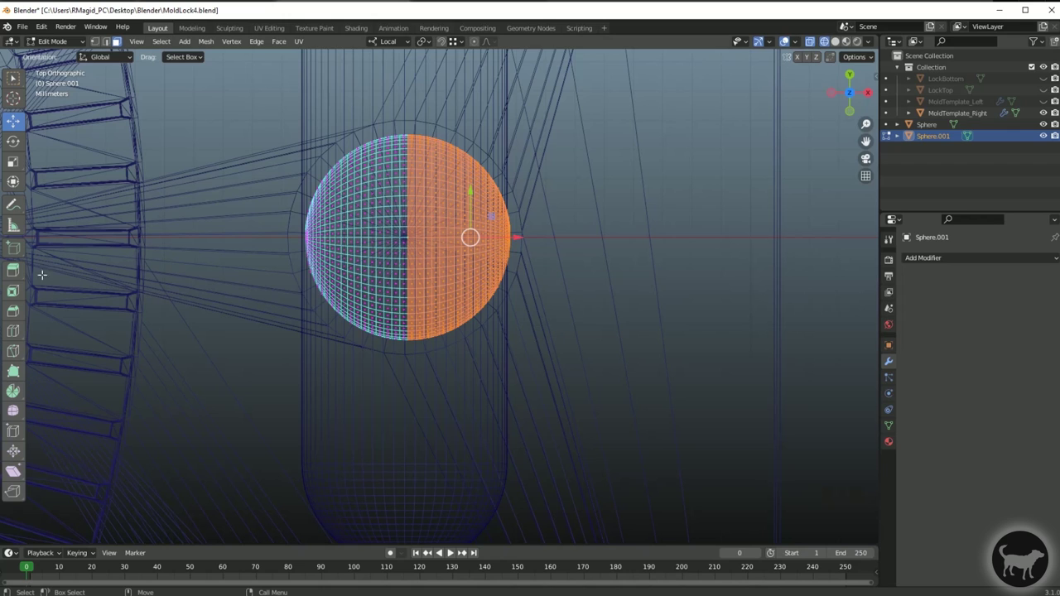
click(13, 270)
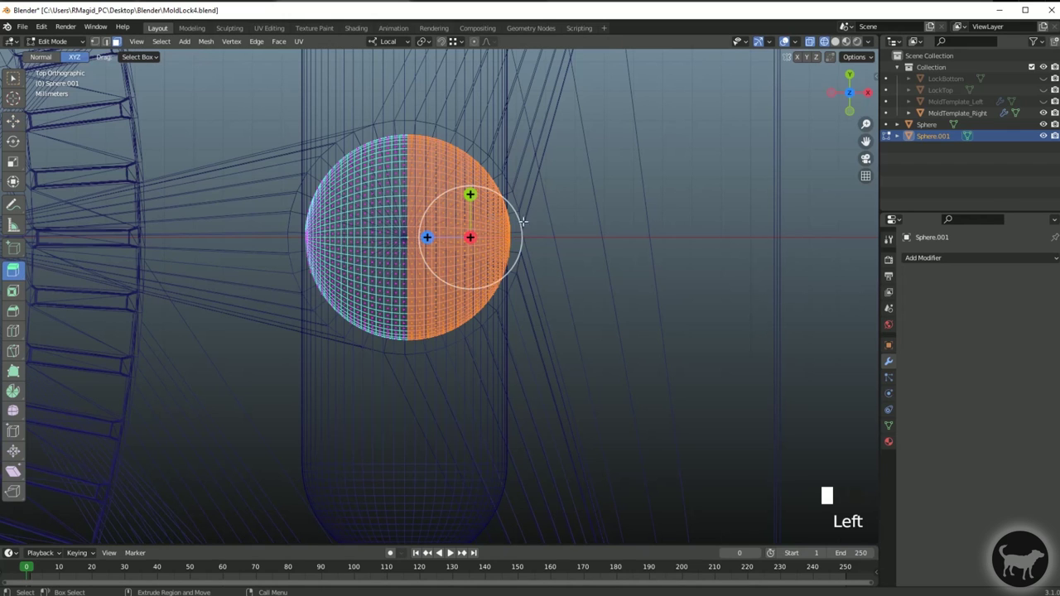
drag(426, 237, 442, 237)
key(w)
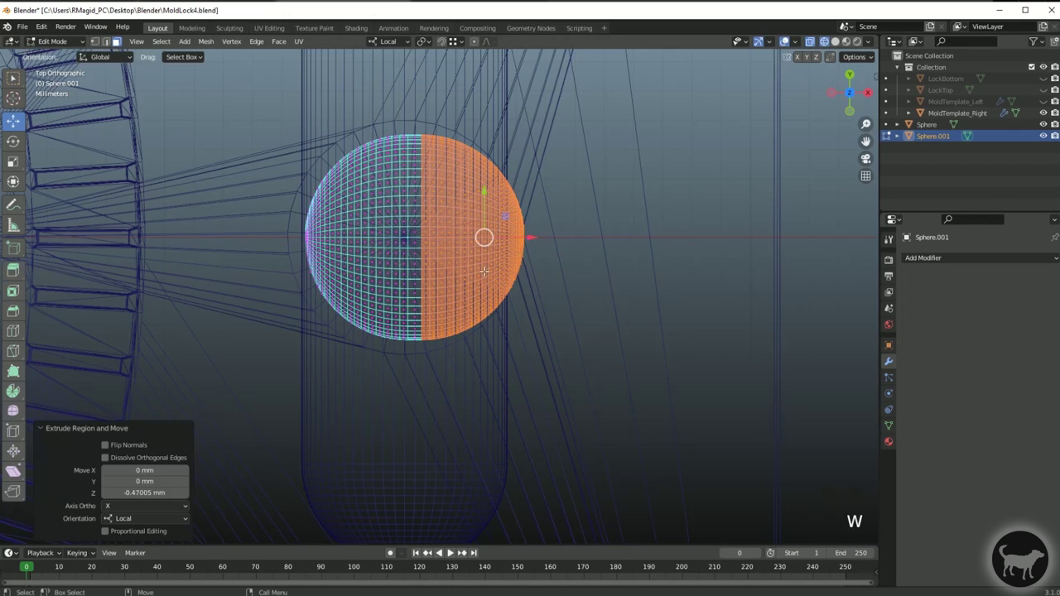
drag(533, 237, 666, 234)
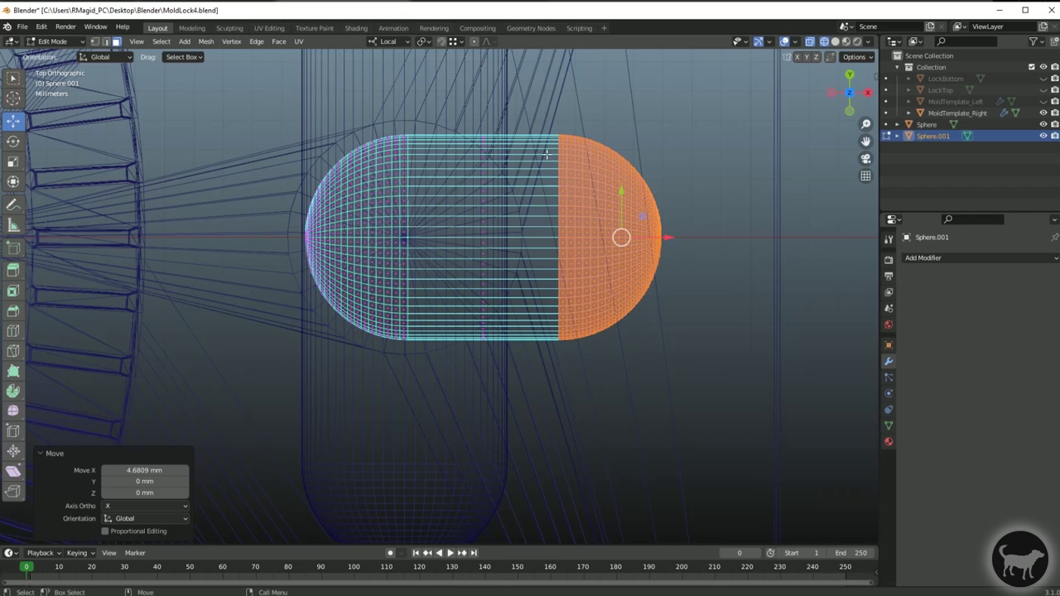
- Select the sphere's negative-X half and move it about 3.7 mm, plus a further 0.67 mm, in negative X towards the dial
drag(280, 106, 435, 406)
drag(389, 238, 246, 237)
alt+middle_click(246, 237)
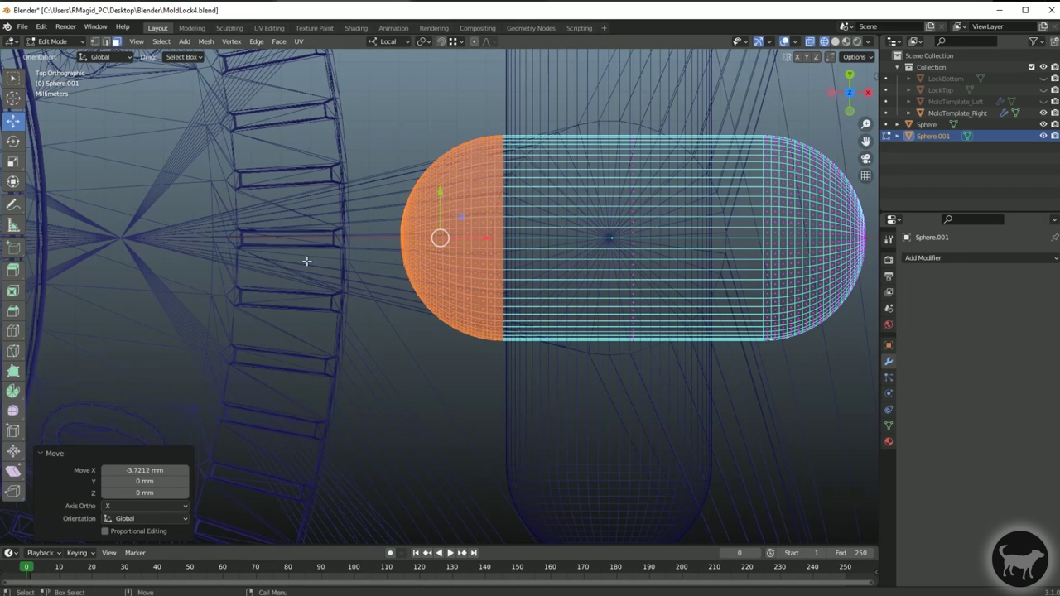
drag(487, 238, 467, 237)
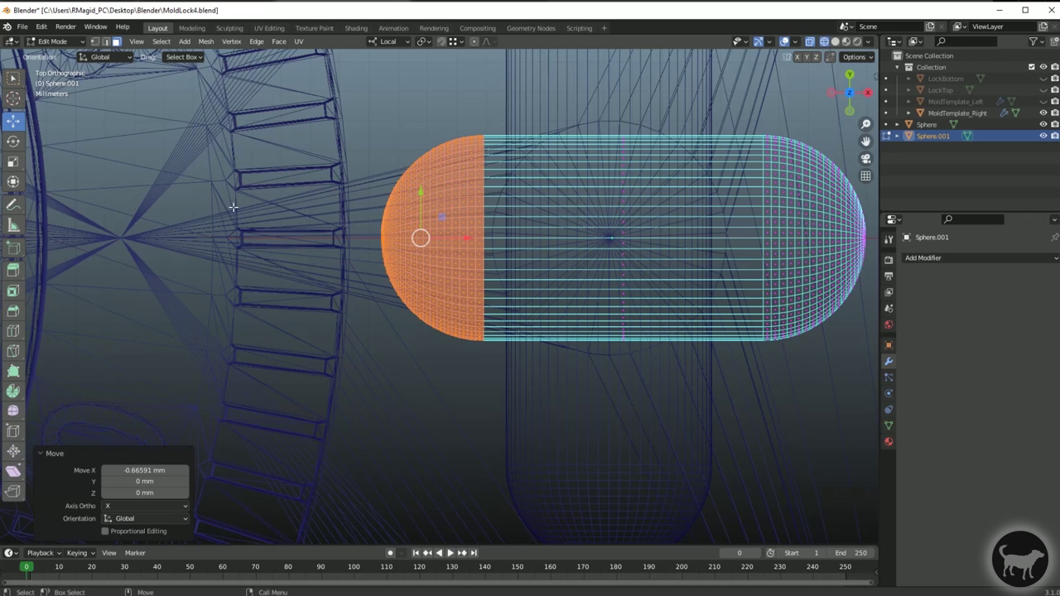
- Fine-tune the dial-side end cap with nudges of about 0.04 mm and 0.32 mm in negative X
scroll(150, 293, down, 5)
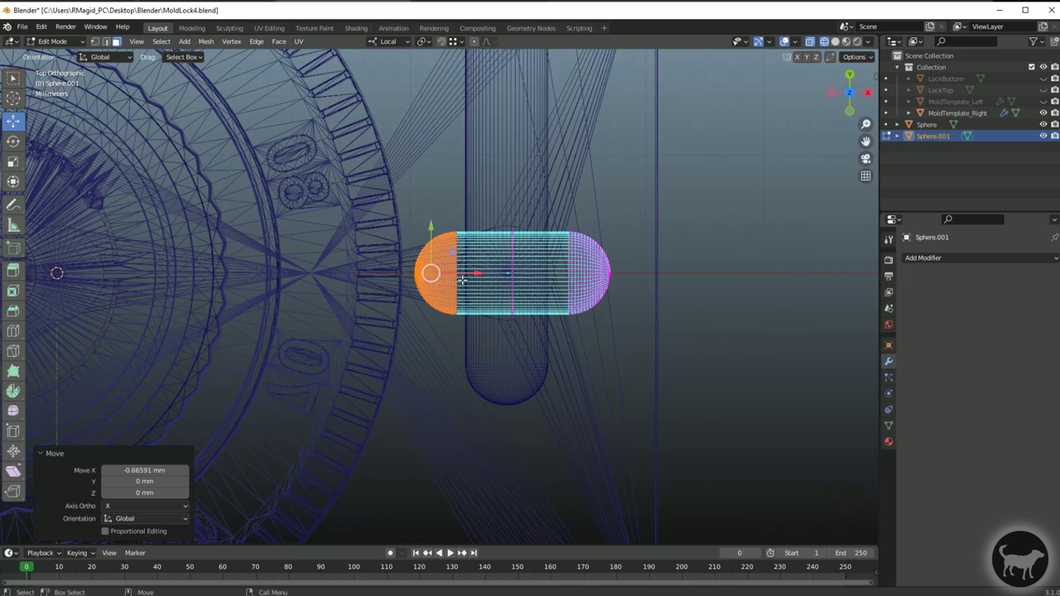
scroll(461, 280, up, 1)
mouse_move(474, 267)
mouse_down()
mouse_move(359, 268)
mouse_move(481, 269)
mouse_move(472, 268)
mouse_up()
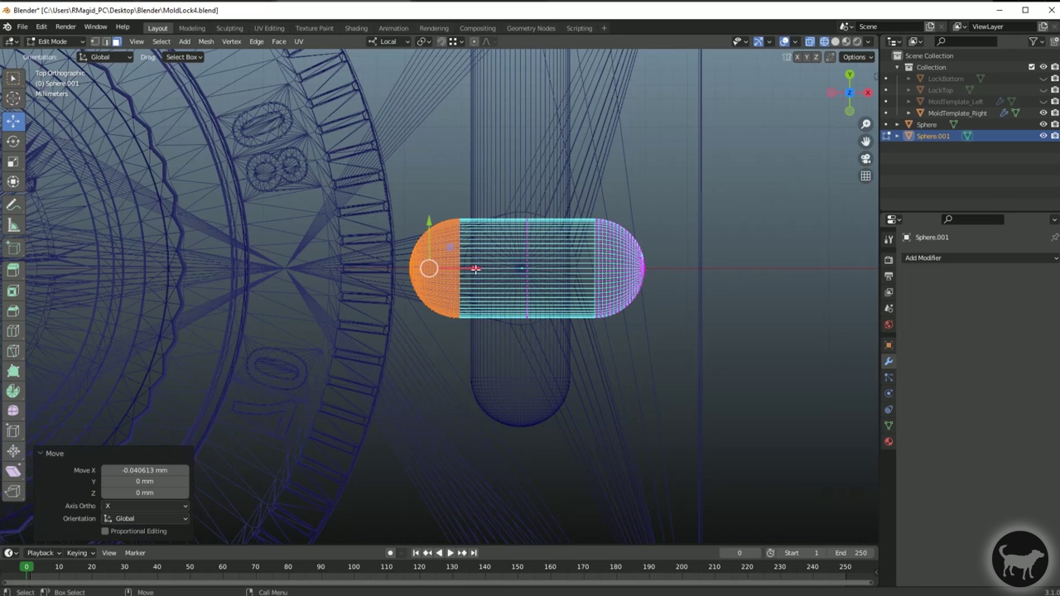
drag(476, 267, 470, 265)
scroll(460, 287, up, 2)
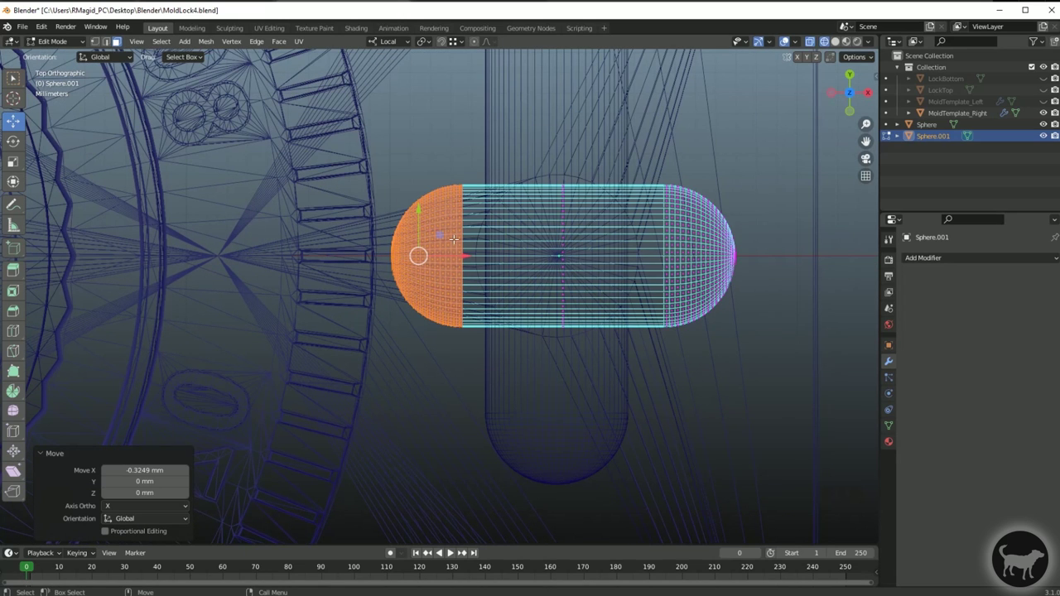
- Leave Edit Mode and add a third UV sphere at the origin
click(55, 41)
click(57, 53)
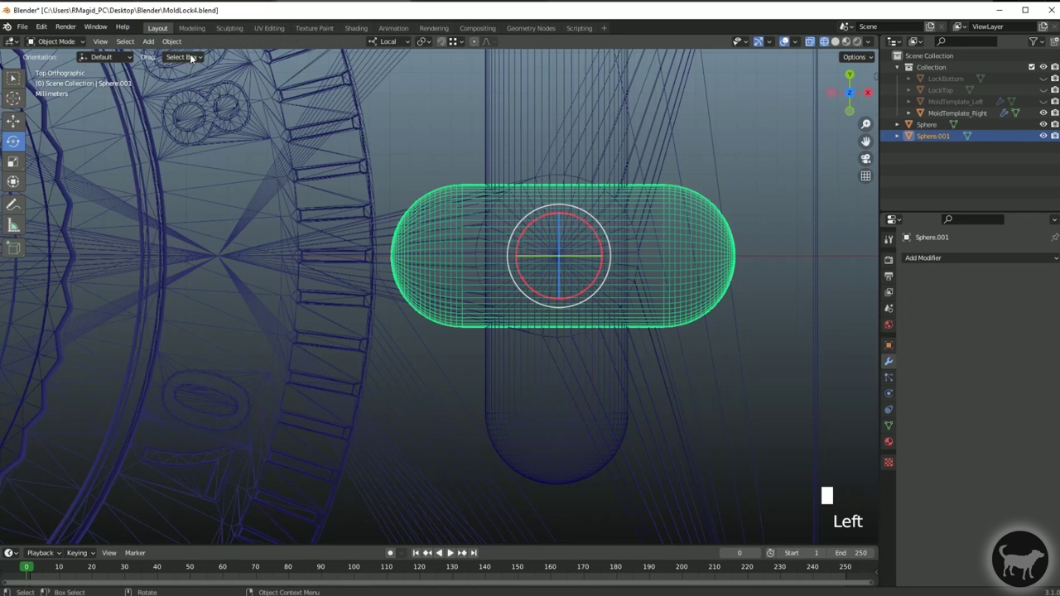
click(149, 43)
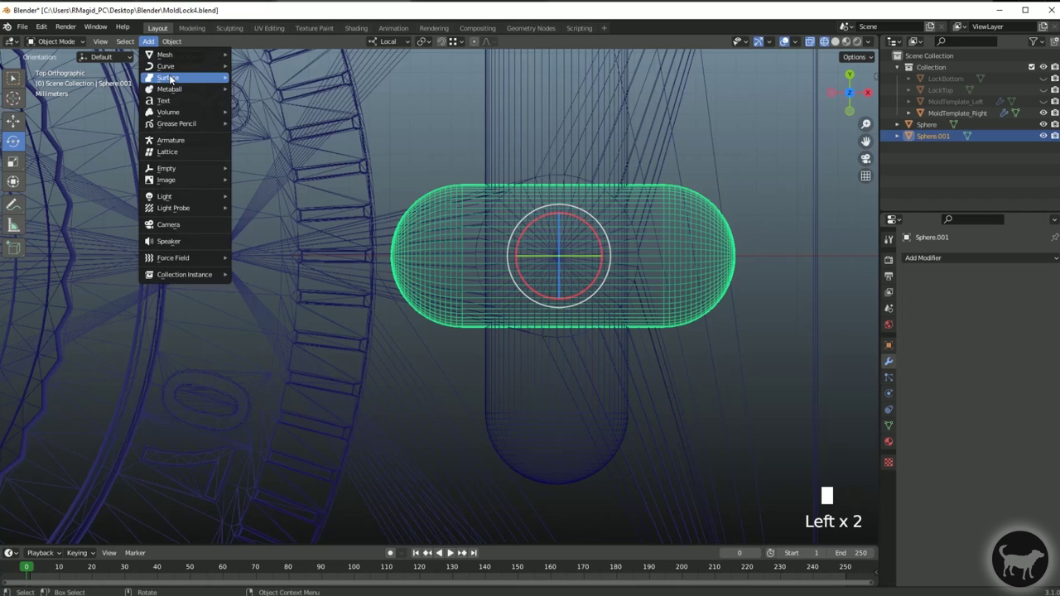
mouse_move(167, 55)
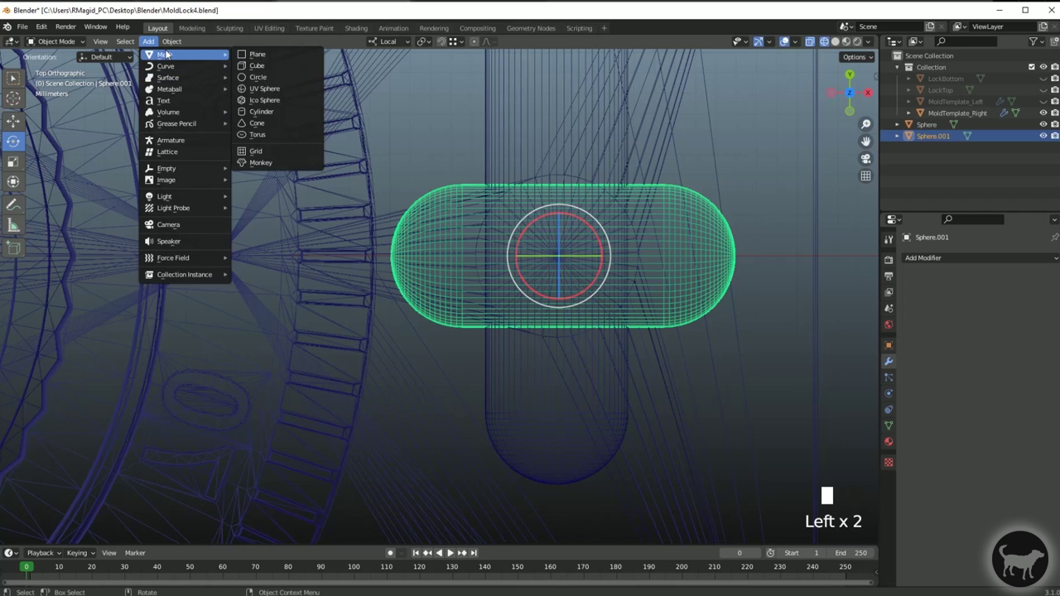
click(265, 89)
scroll(341, 344, down, 3)
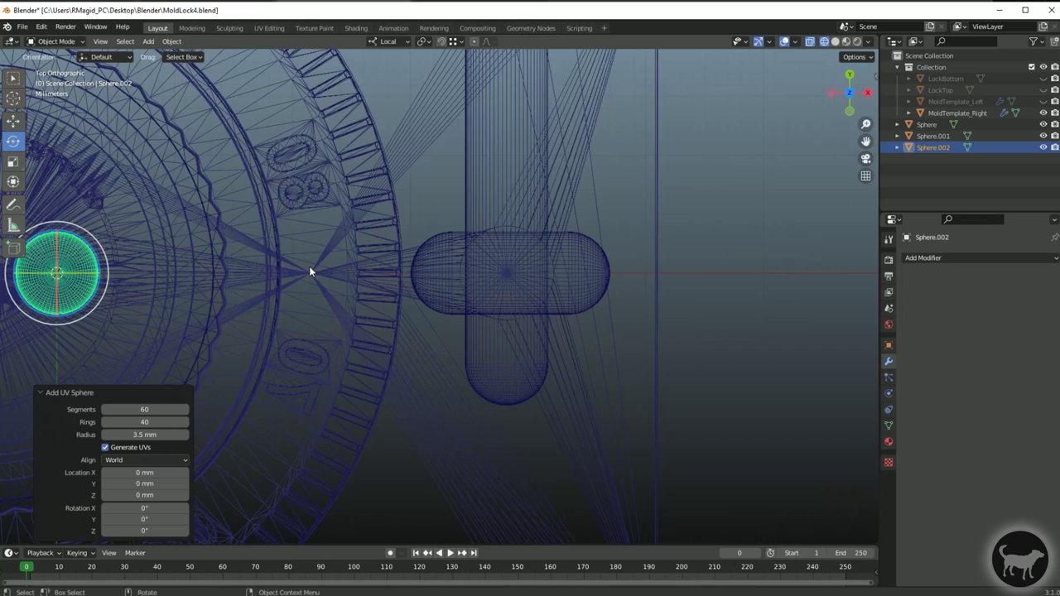
- Set the third sphere's radius to 1.5 mm
click(149, 435)
key(ctrl+a)
text(1 mm)
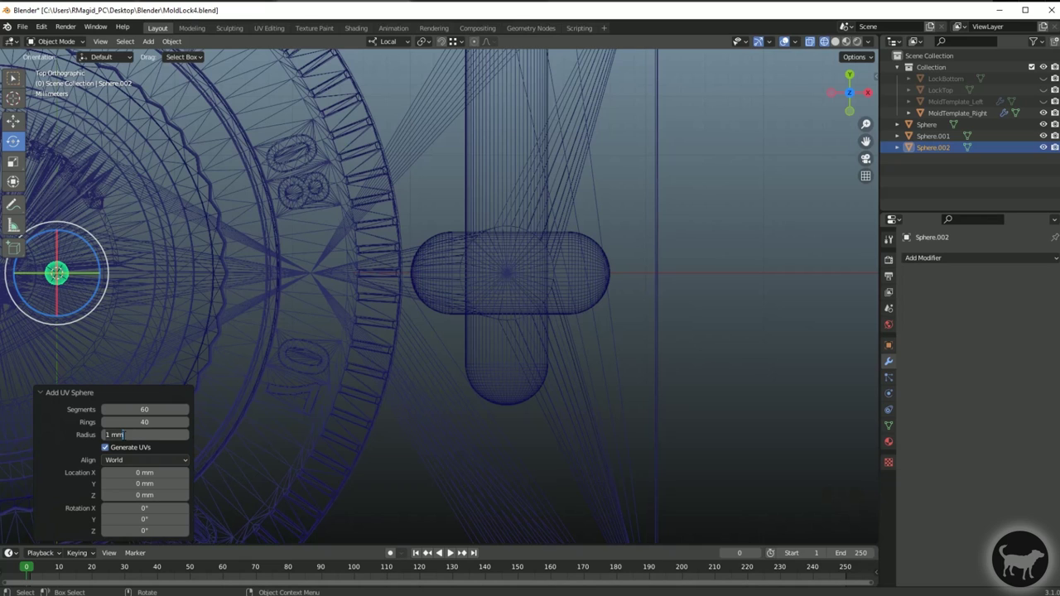
key(BackSpace)
key(BackSpace)
key(BackSpace)
key(Return)
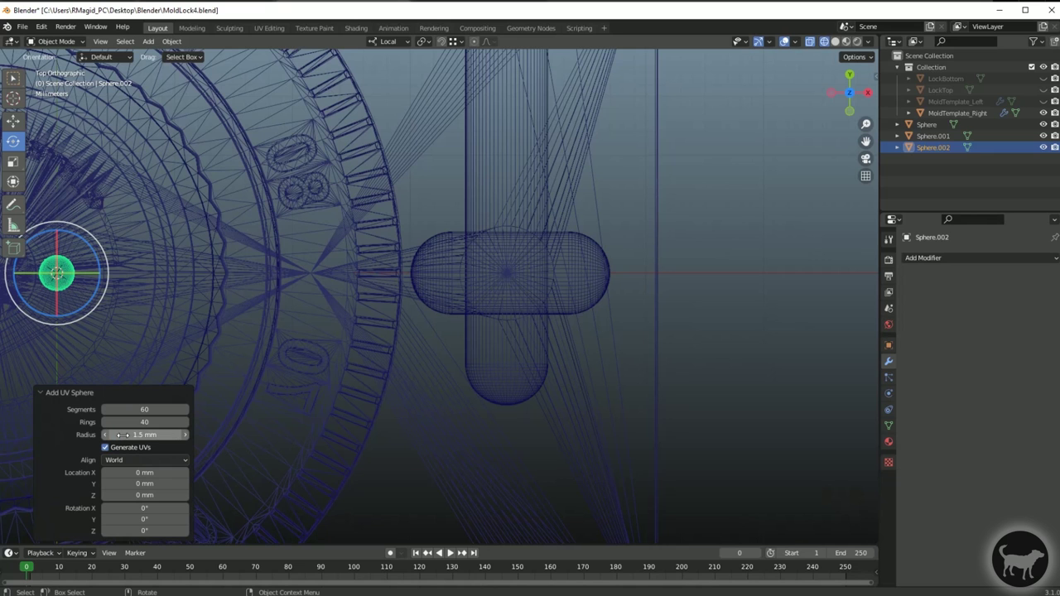
- Move the small sphere about 29.9 mm along X to the gap between the dial's rim and the short rod
alt+middle_click(275, 282)
scroll(172, 276, up, 1)
key(w)
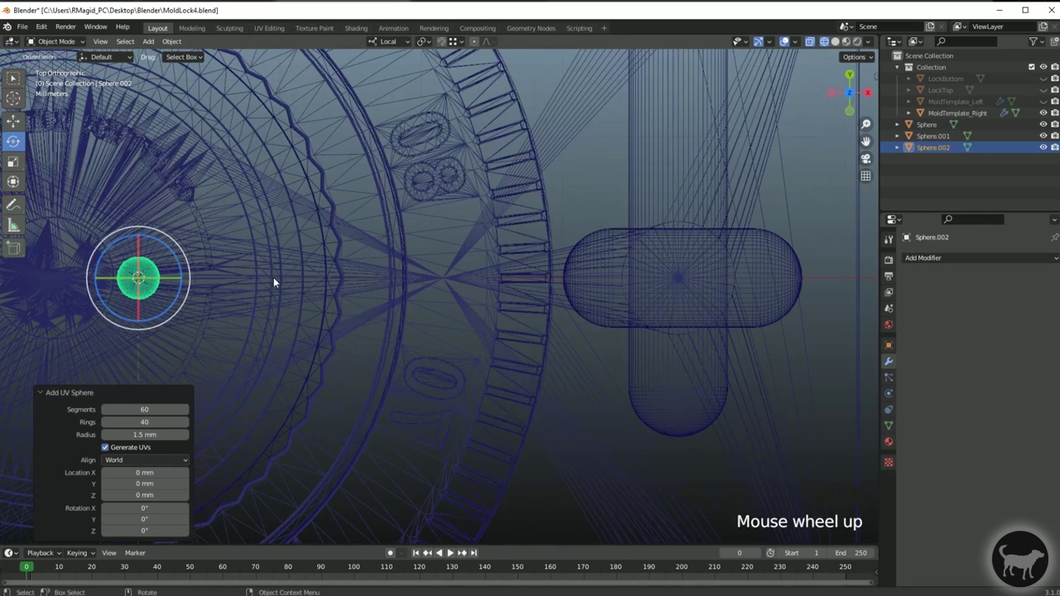
drag(184, 279, 601, 277)
scroll(624, 263, up, 6)
scroll(447, 260, up, 2)
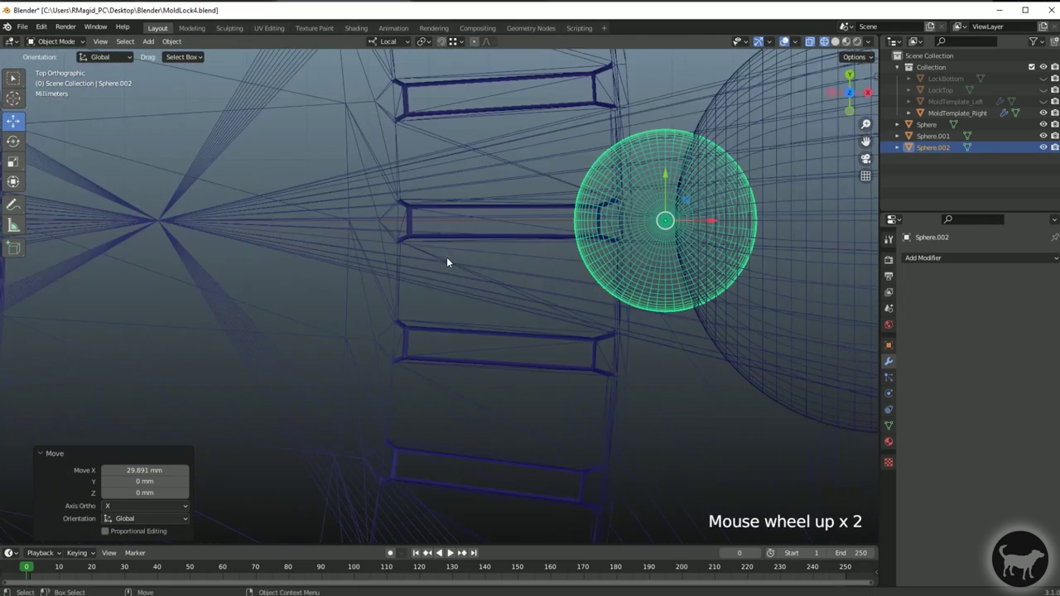
- Rotate the small sphere 90° about its local Y axis
alt+middle_click(420, 263)
scroll(387, 222, up, 1)
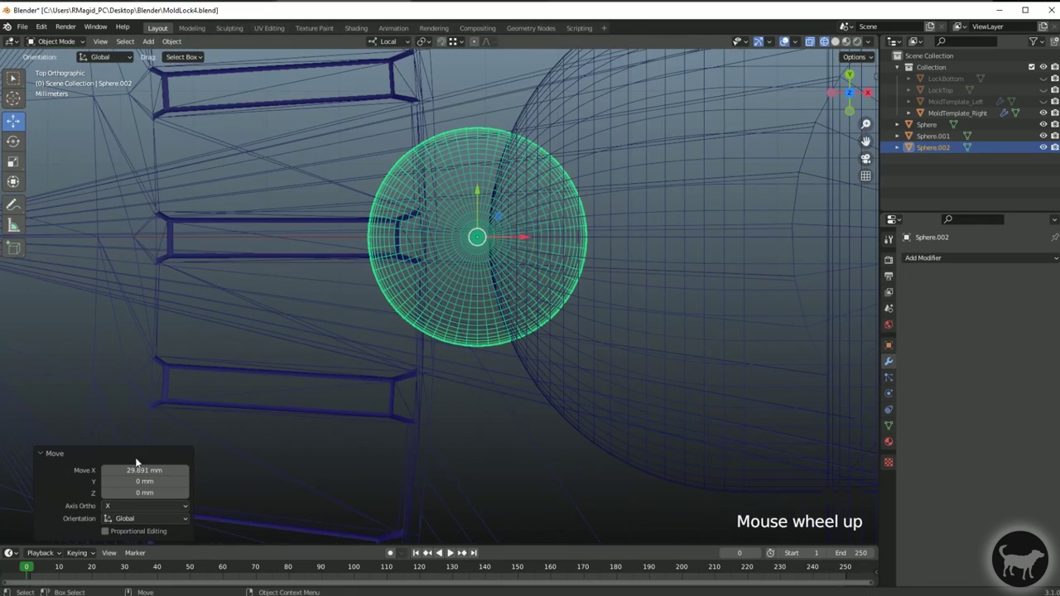
key(e)
drag(452, 235, 474, 251)
click(144, 493)
text(90)
key(Return)
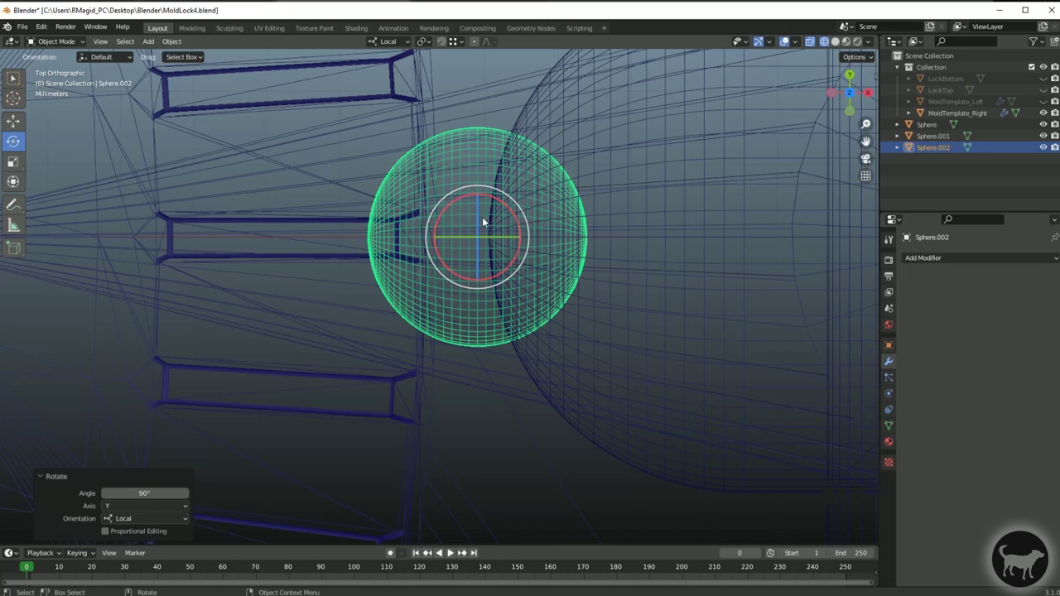
- In Edit Mode, select the small sphere's positive-X half and extrude it about 4.9 mm along local Z
alt+middle_drag(525, 206, 475, 199)
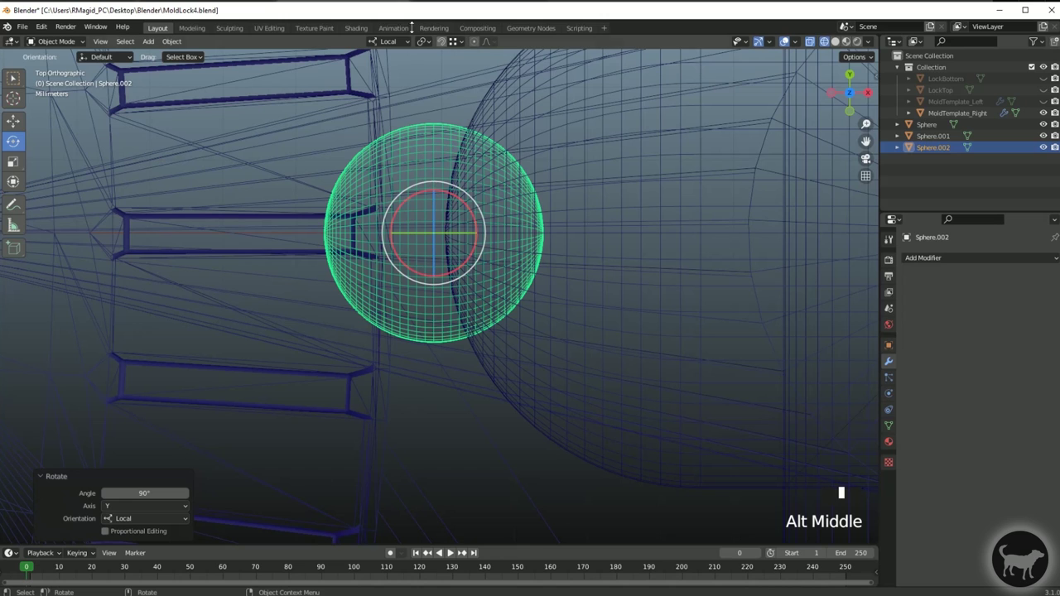
click(53, 42)
click(58, 70)
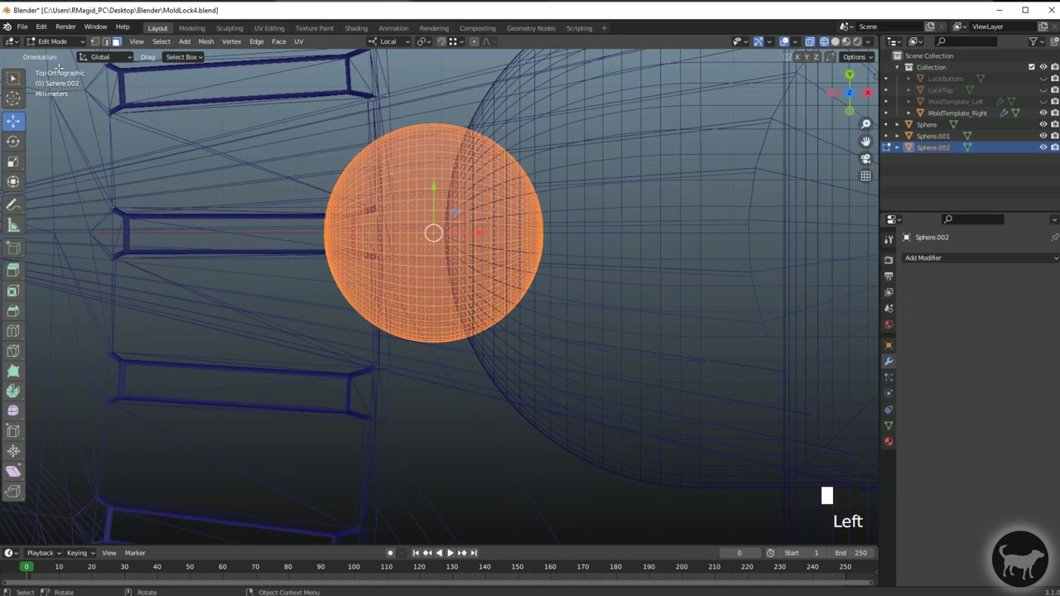
drag(657, 395, 439, 94)
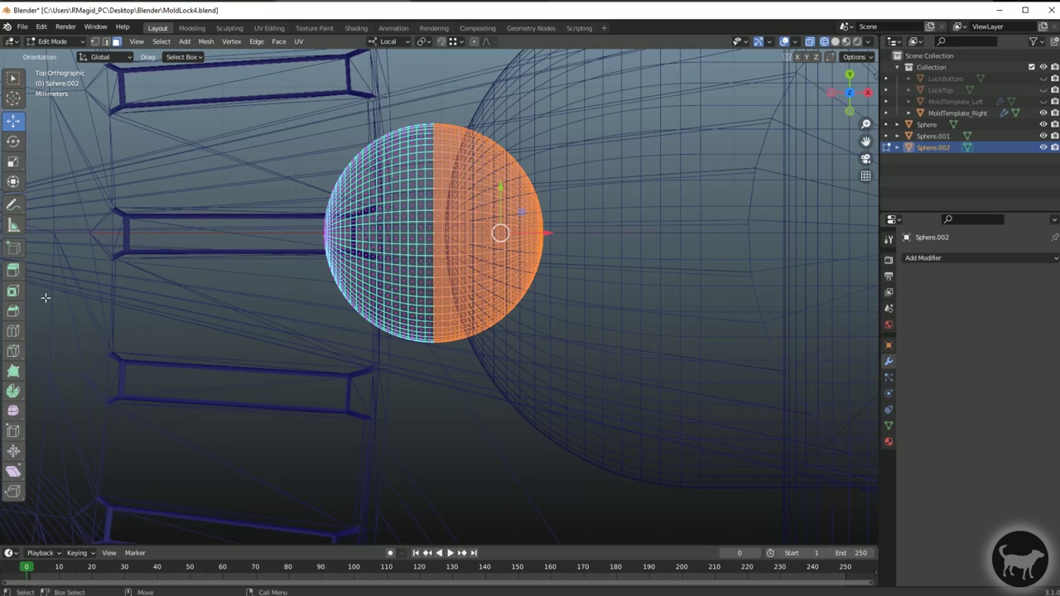
click(13, 270)
drag(544, 232, 29, 254)
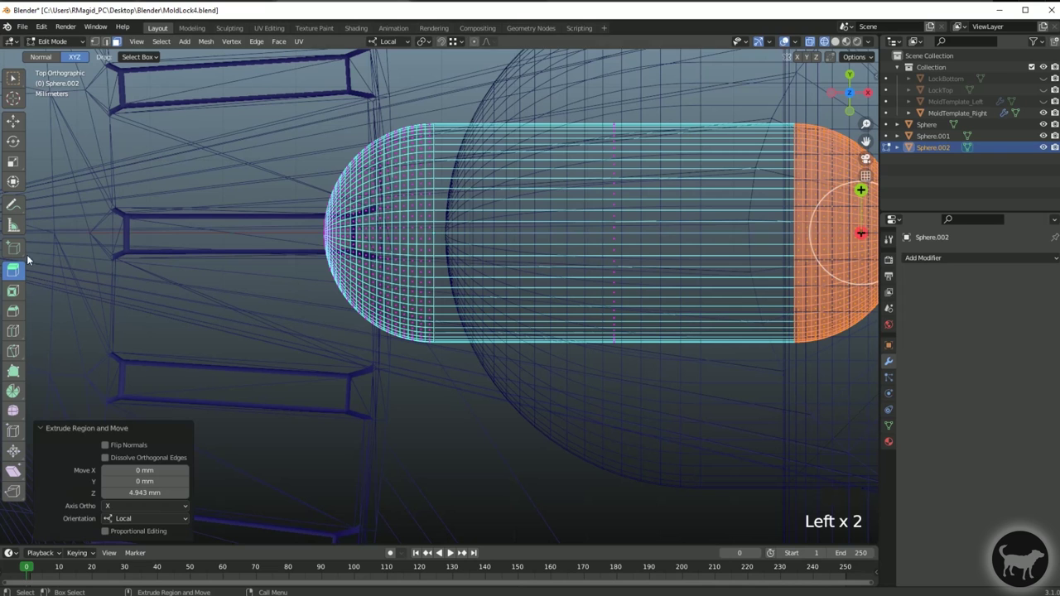
- In right orthographic view, select the upper half of the small capsule's faces
scroll(522, 259, down, 6)
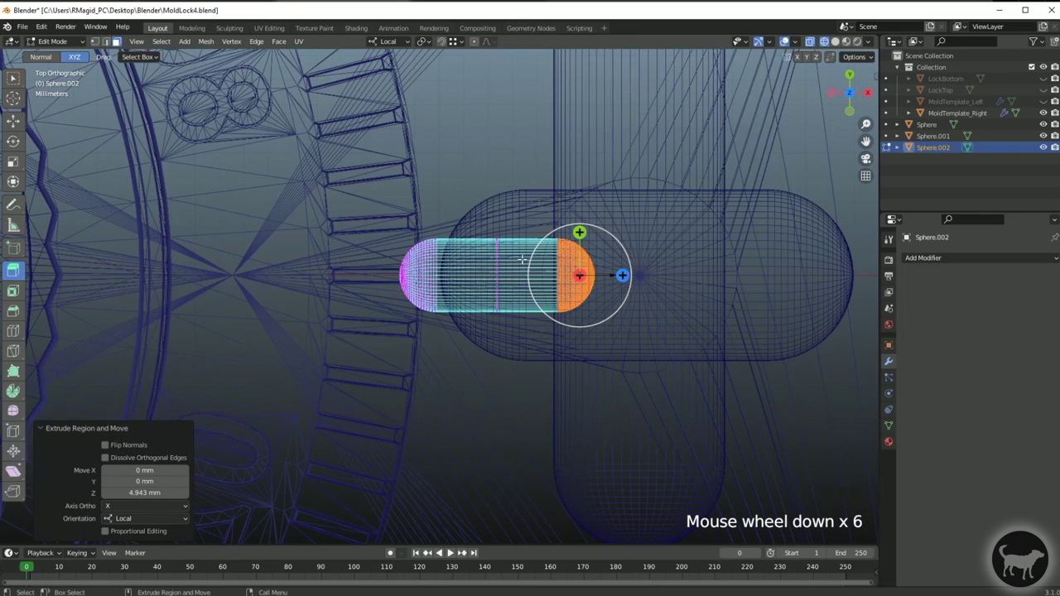
click(13, 122)
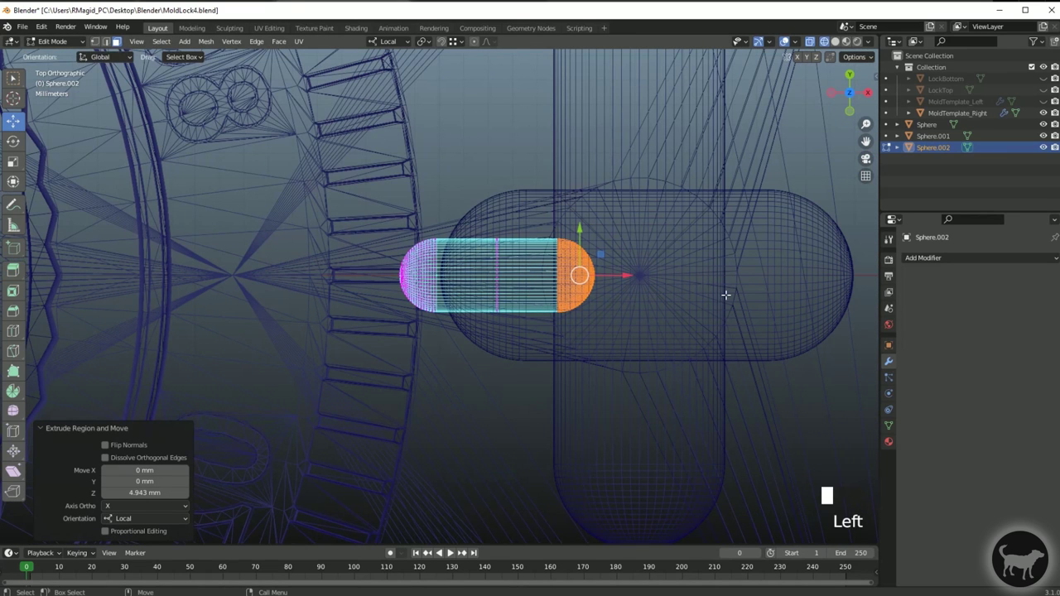
click(869, 94)
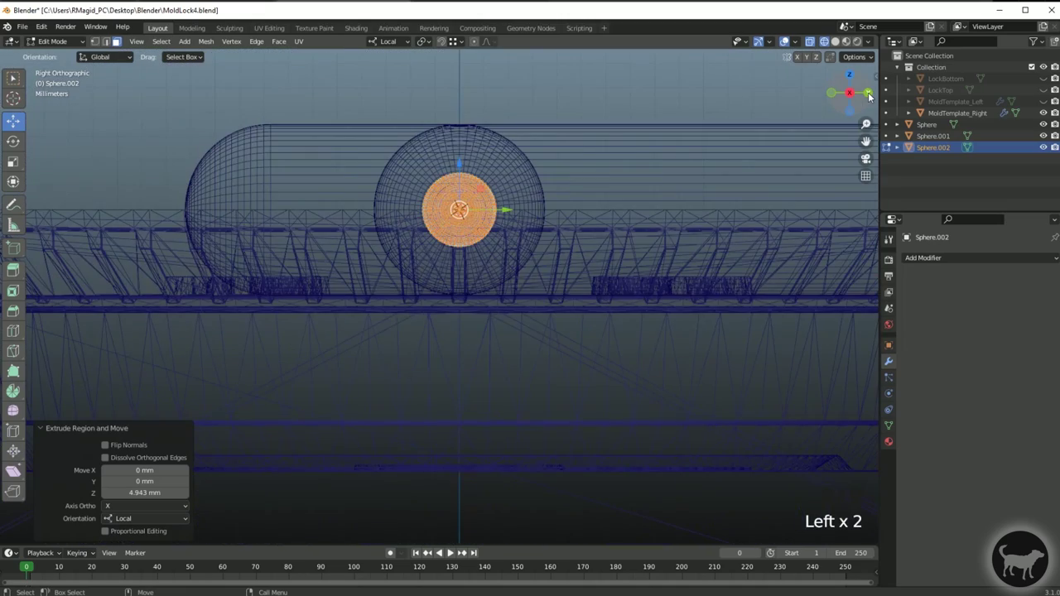
scroll(477, 282, up, 2)
alt+middle_click(477, 282)
scroll(446, 326, up, 2)
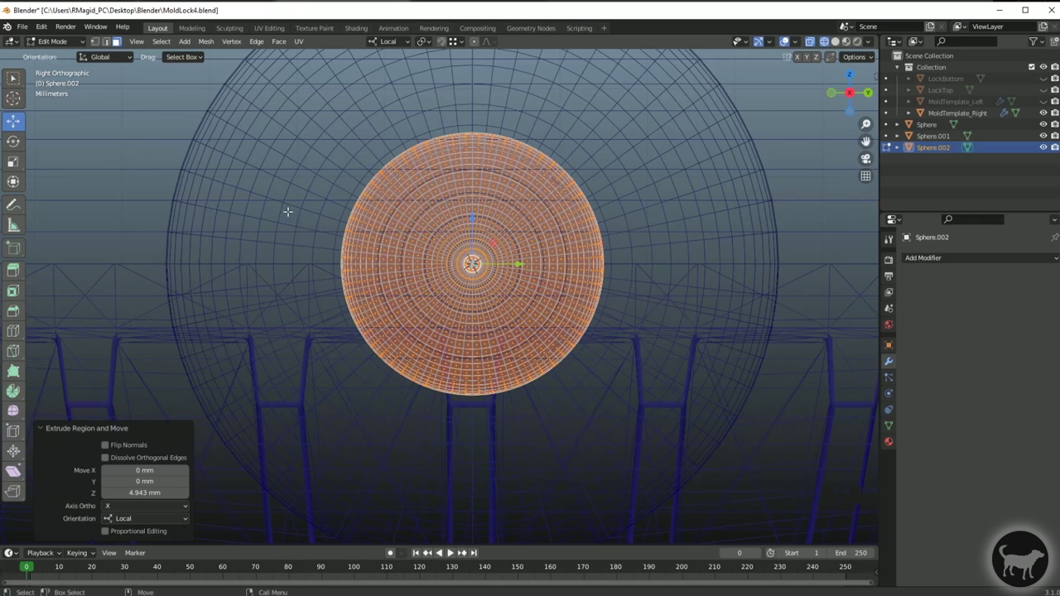
scroll(288, 212, up, 2)
alt+middle_click(461, 248)
drag(237, 81, 801, 295)
- Add the missed faces just above the capsule's centre point to the selection
scroll(511, 340, up, 4)
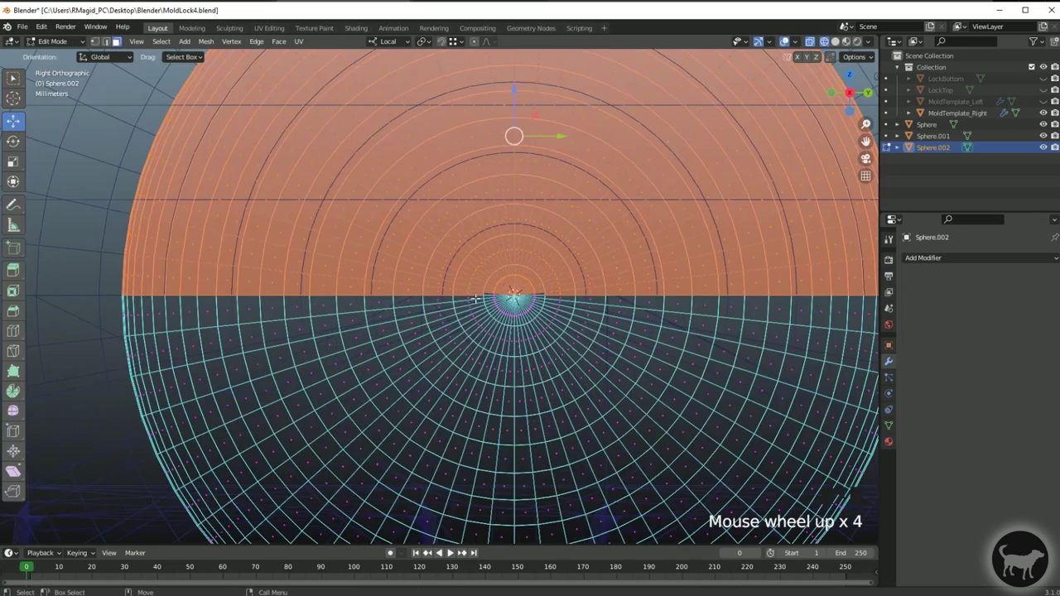
scroll(511, 340, up, 7)
alt+middle_click(541, 233)
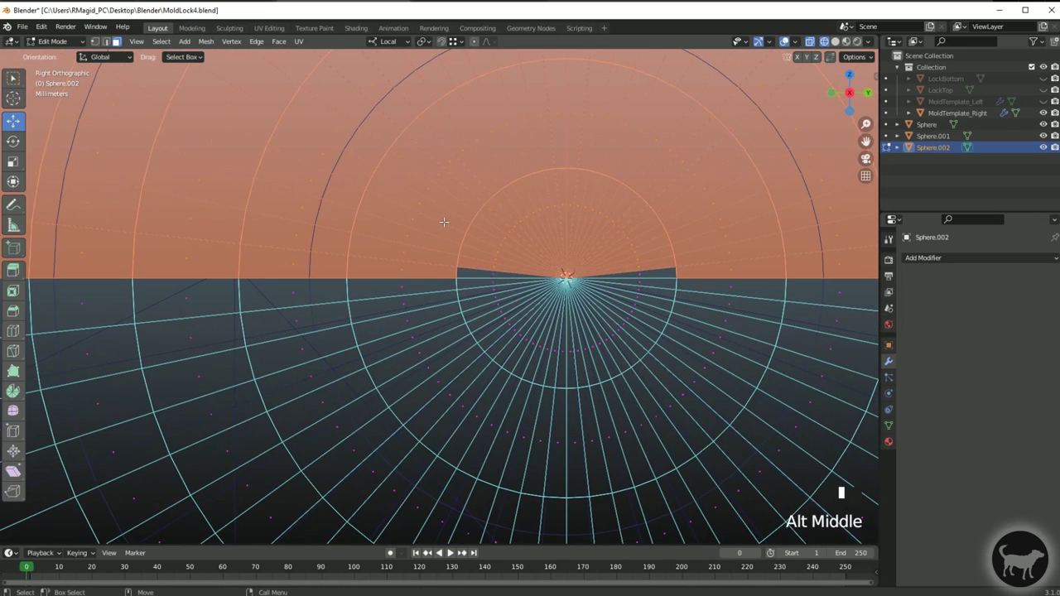
shift+drag(427, 161, 756, 276)
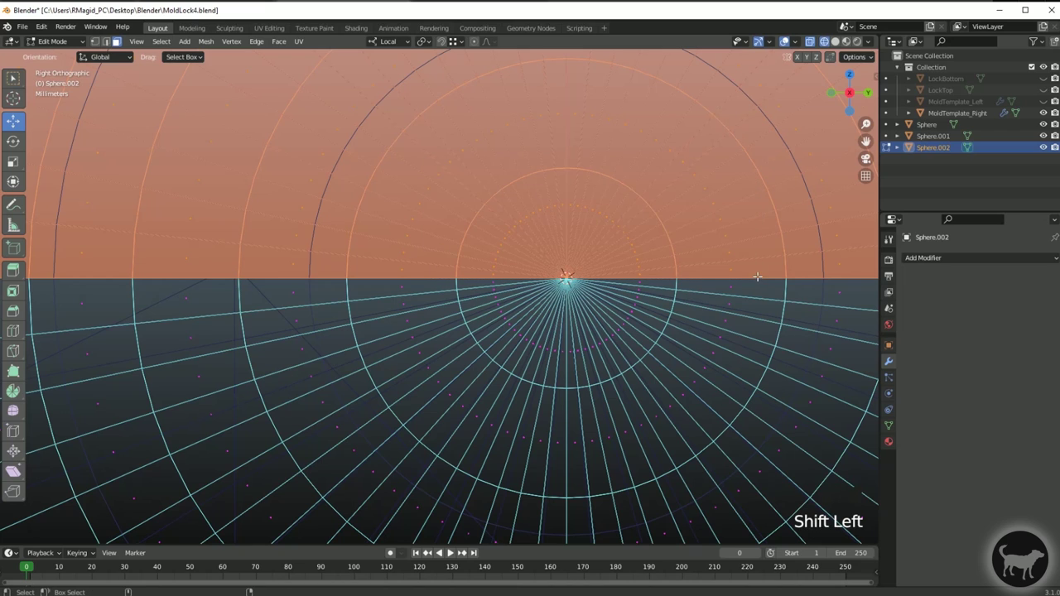
scroll(698, 318, down, 11)
scroll(452, 258, up, 2)
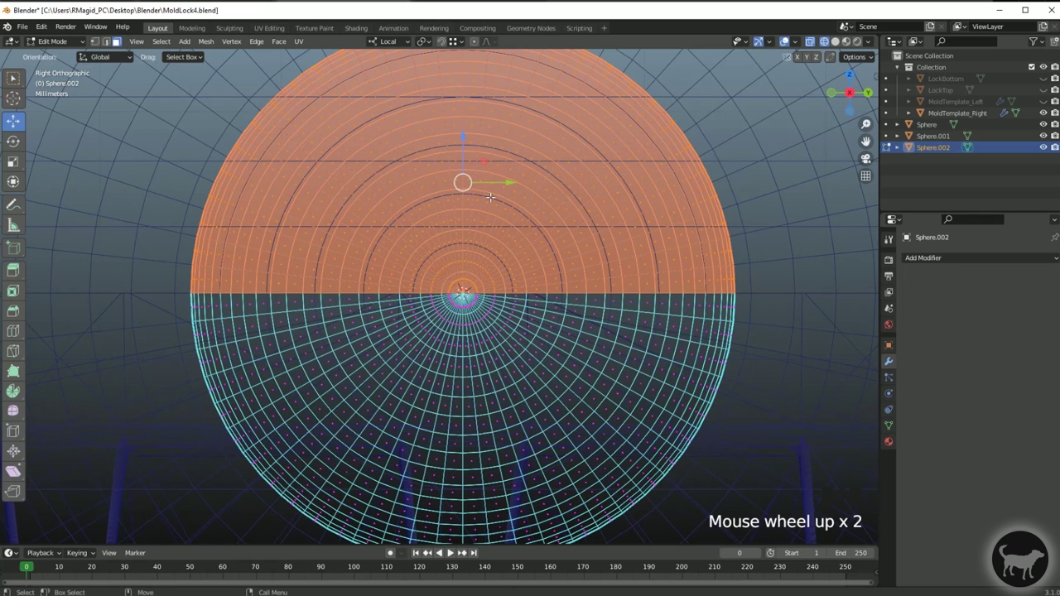
- Flatten the selected upper half along Z and move it down about 0.55 mm toward the capsule's centre line
key(w)
key(e)
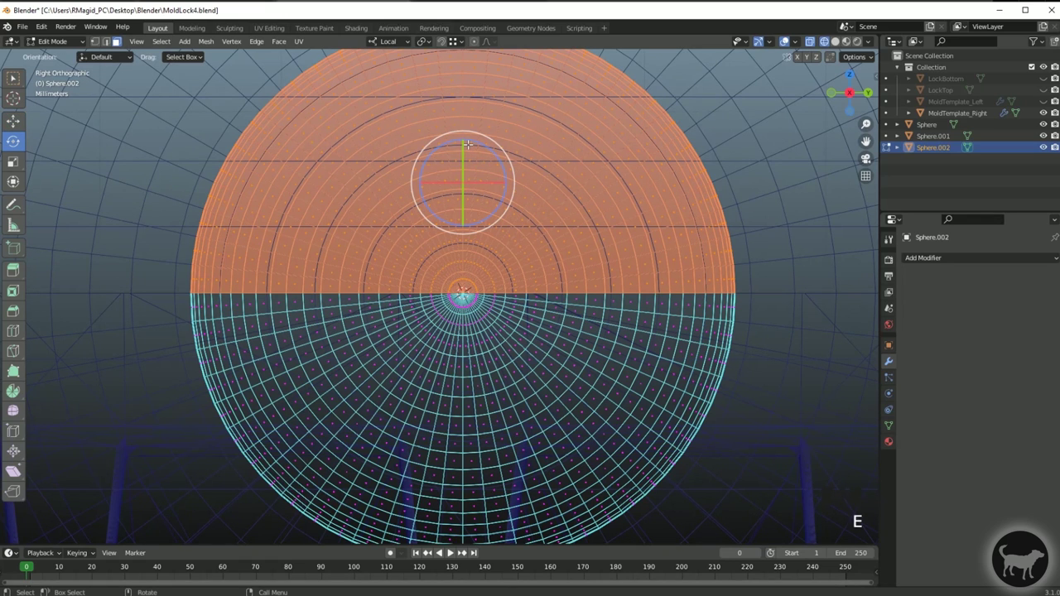
key(e)
key(r)
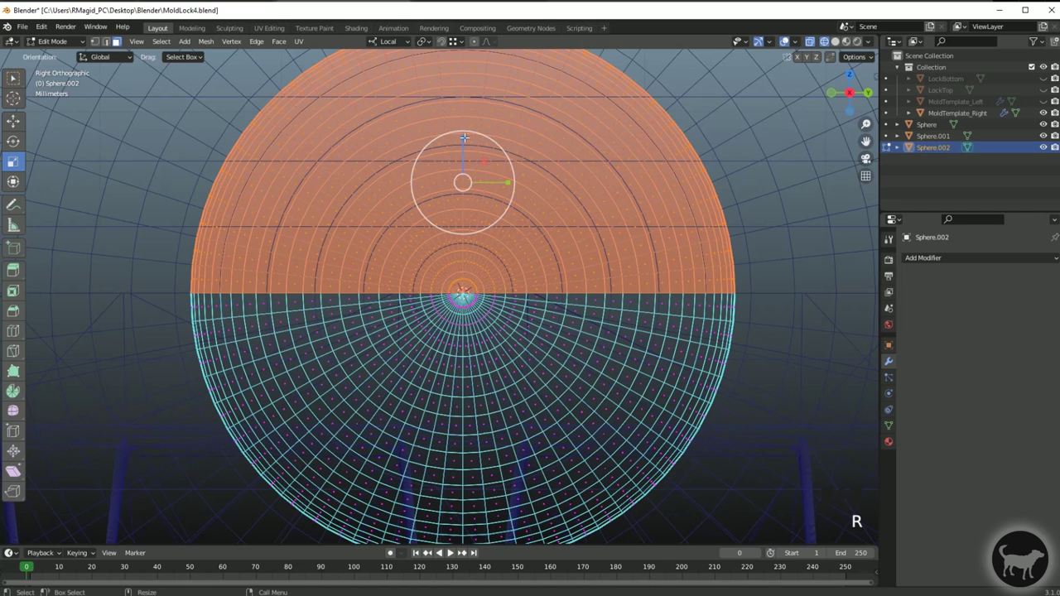
drag(464, 136, 464, 176)
drag(462, 139, 464, 181)
drag(463, 138, 489, 335)
scroll(462, 141, up, 1)
key(w)
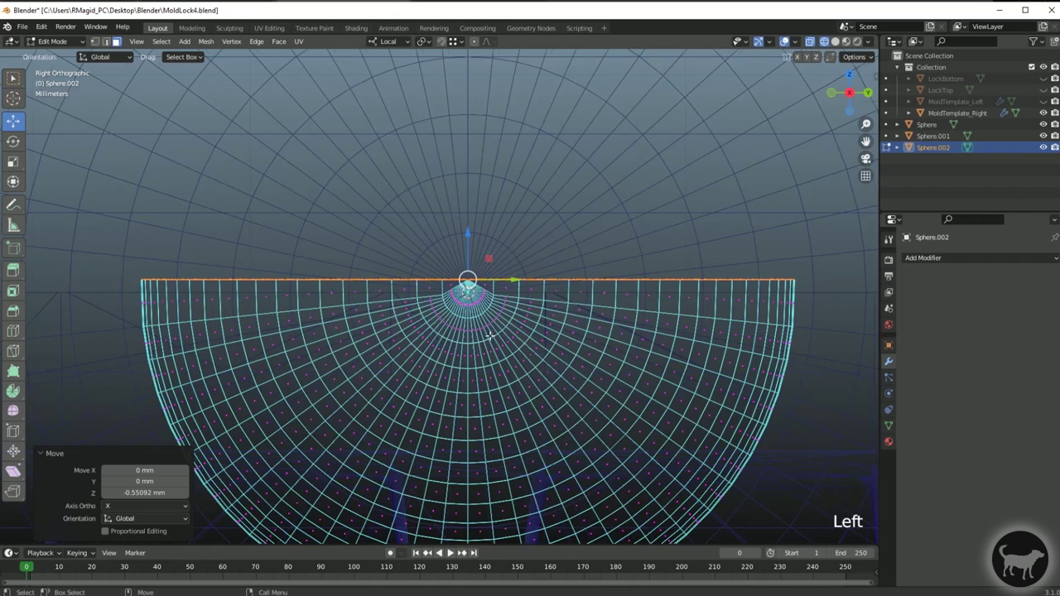
- Lower the flattened face about 0.06 mm along Z onto the capsule's centre line and return to Object Mode
scroll(490, 335, up, 9)
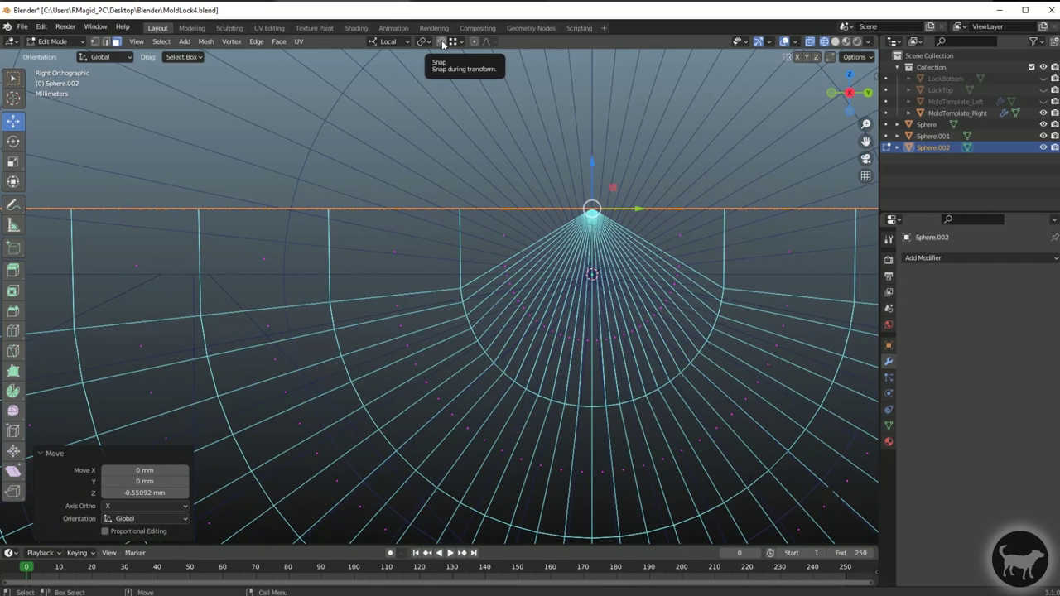
click(442, 42)
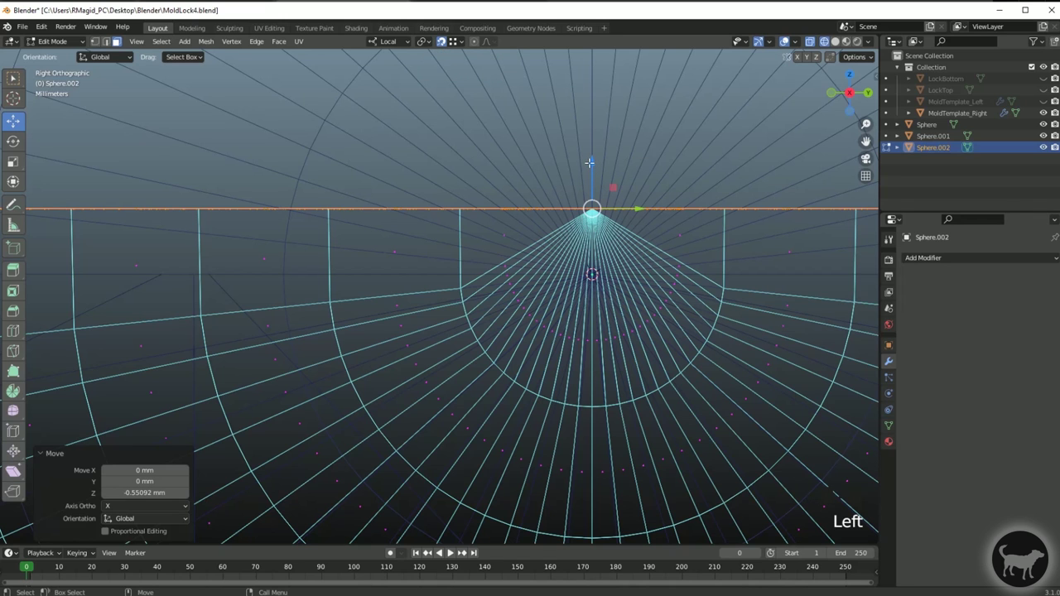
drag(589, 163, 564, 190)
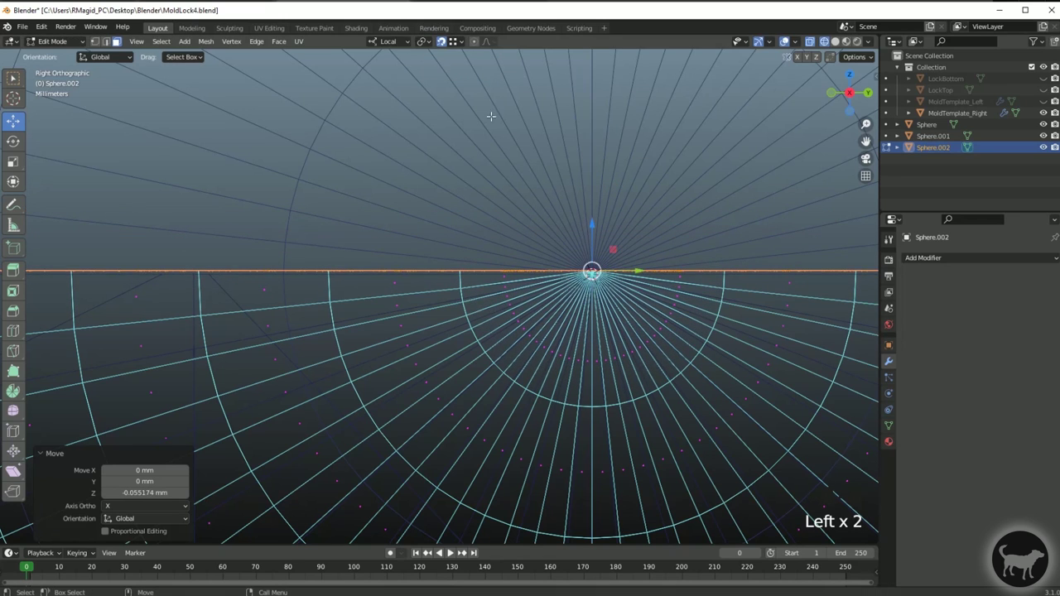
drag(592, 224, 591, 233)
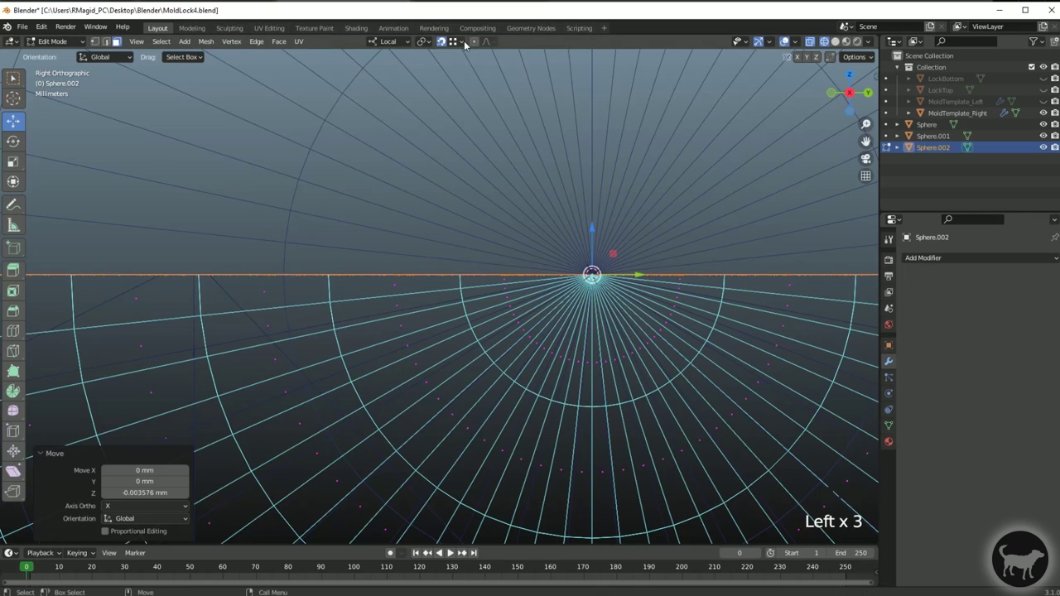
scroll(539, 187, down, 15)
alt+drag(540, 187, 434, 167)
scroll(571, 207, down, 4)
scroll(479, 166, up, 2)
right_click(432, 168)
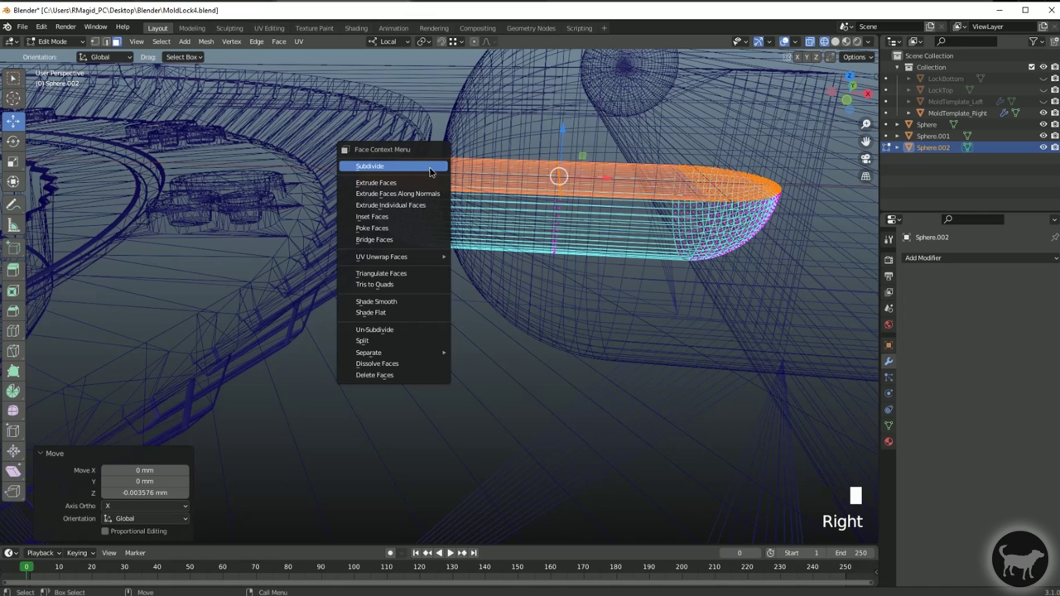
click(54, 42)
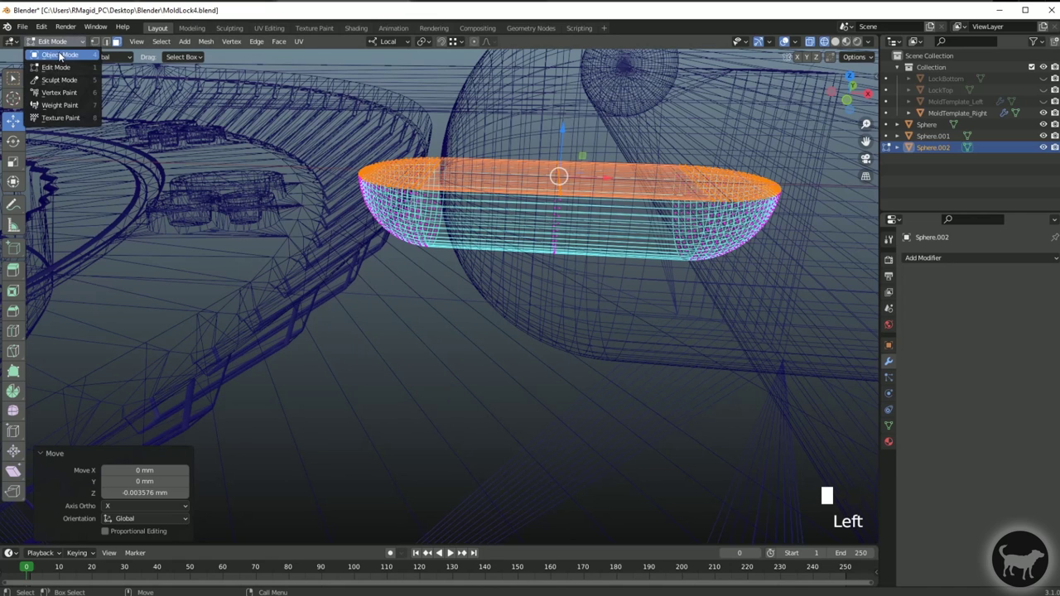
click(50, 55)
- Move the half capsule about -0.015 mm along Z and about 0.45 mm along X at the dial's rim
scroll(454, 199, down, 6)
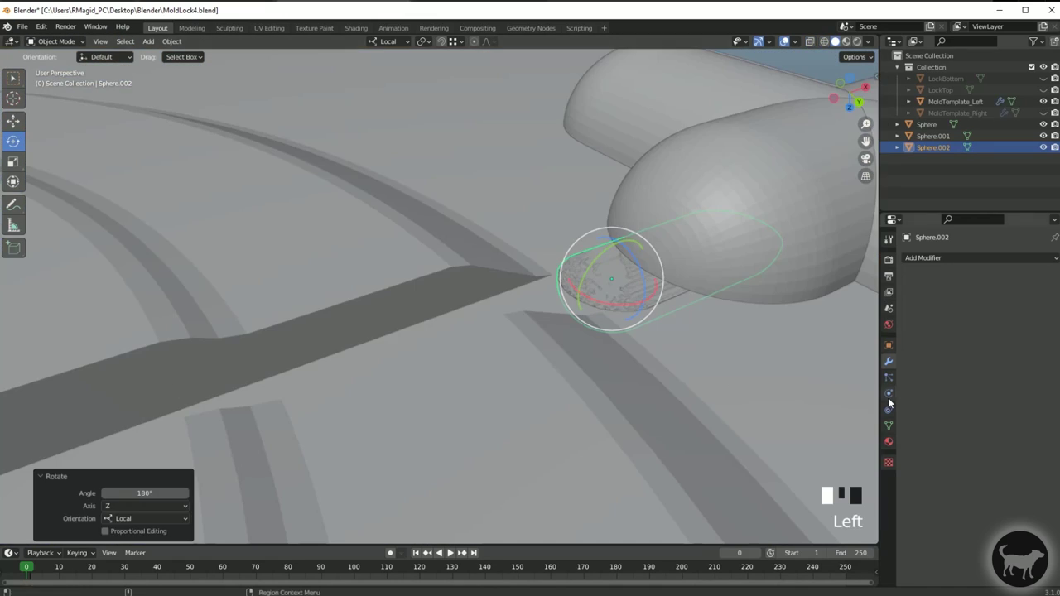
scroll(643, 315, up, 3)
alt+middle_click(723, 356)
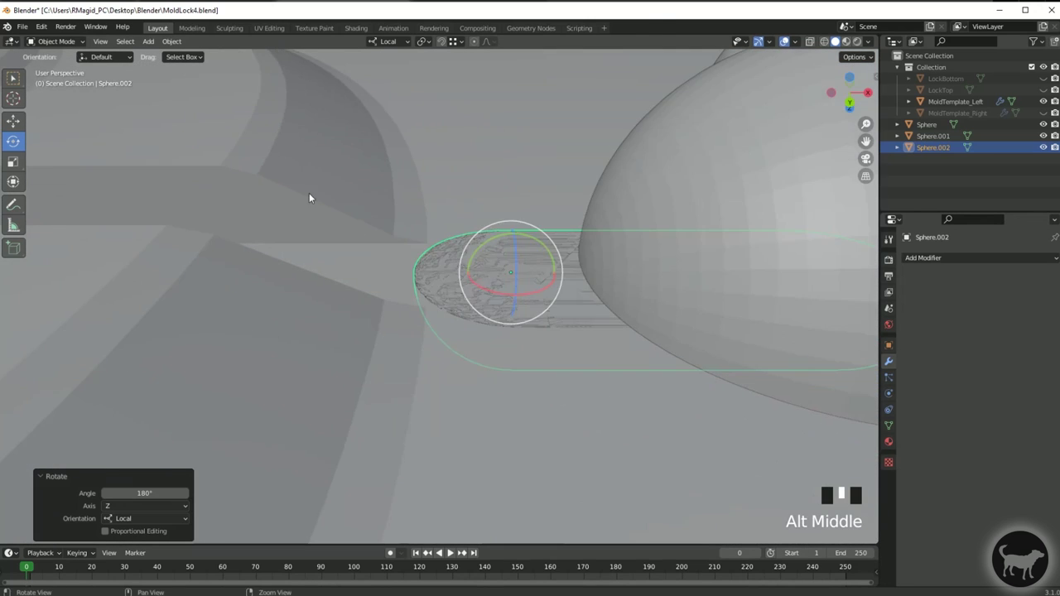
scroll(539, 297, up, 3)
scroll(507, 295, up, 2)
key(w)
alt+drag(523, 326, 590, 389)
alt+drag(590, 389, 603, 431)
scroll(522, 262, down, 3)
alt+drag(522, 262, 497, 265)
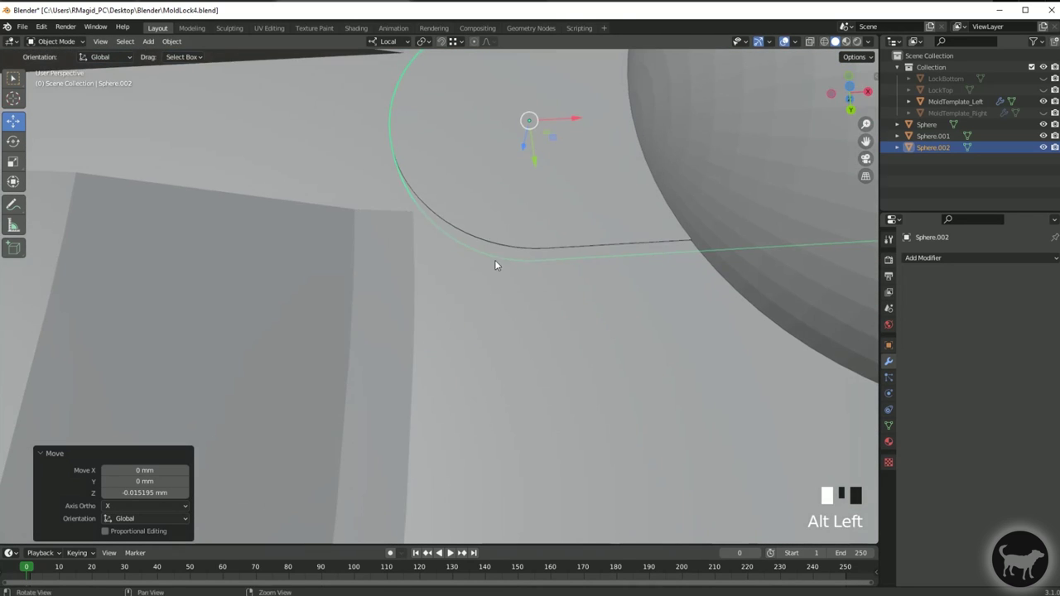
alt+middle_click(521, 228)
drag(578, 207, 444, 310)
scroll(425, 260, down, 9)
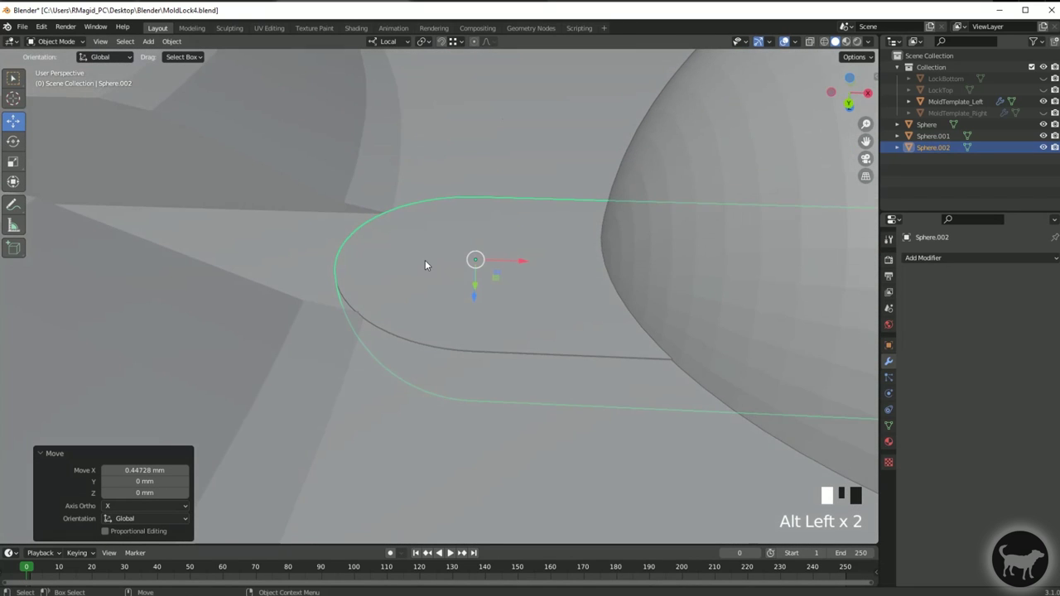
- Show LockTop to examine how the half capsule overlaps the dial's edge from several angles, and hide LockTop again
alt+drag(435, 279, 478, 284)
scroll(472, 277, down, 5)
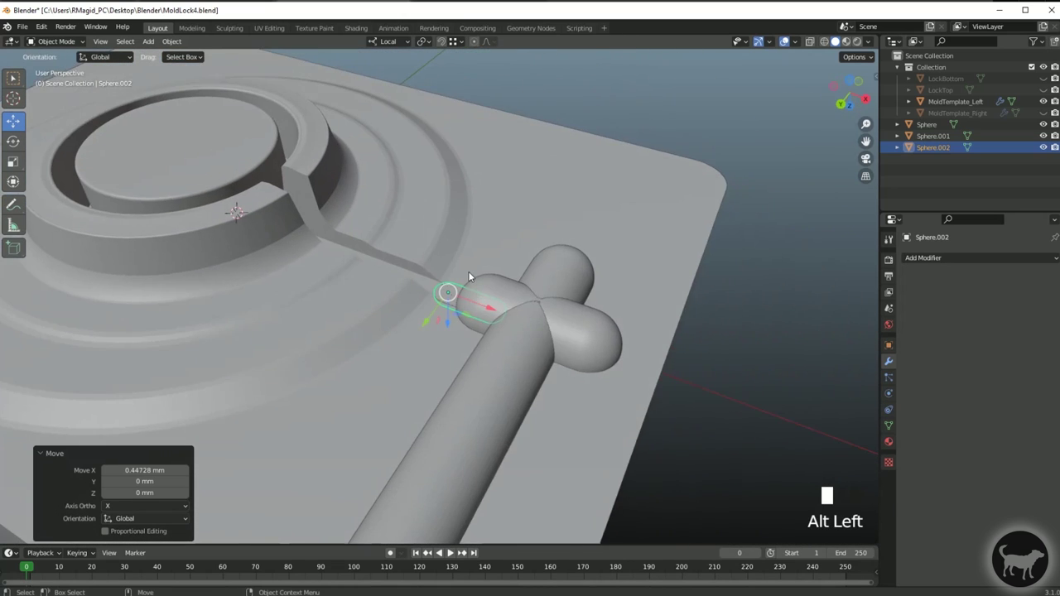
scroll(478, 284, up, 3)
scroll(439, 196, up, 4)
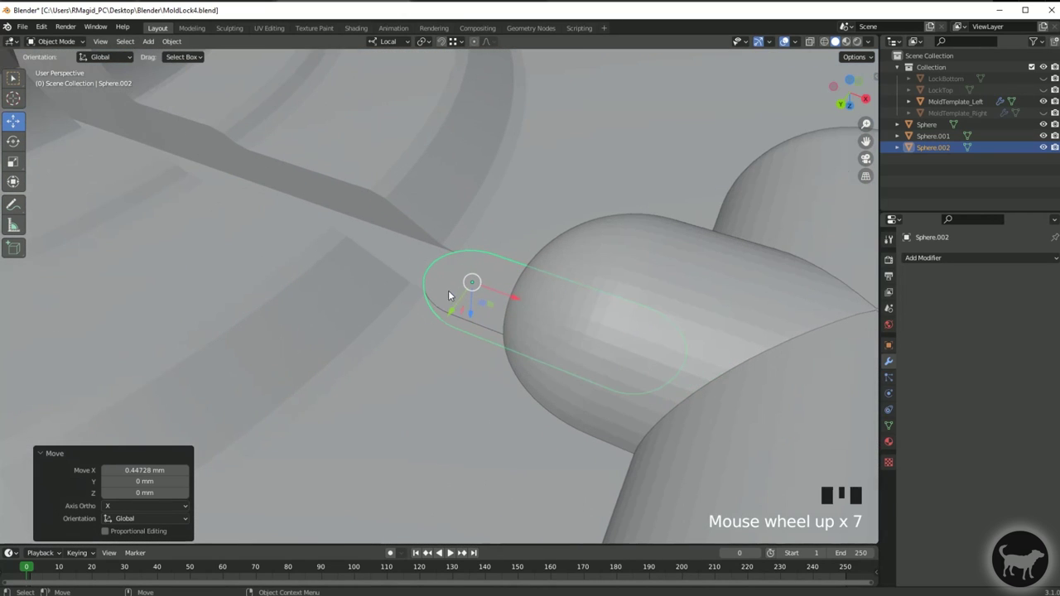
click(1045, 89)
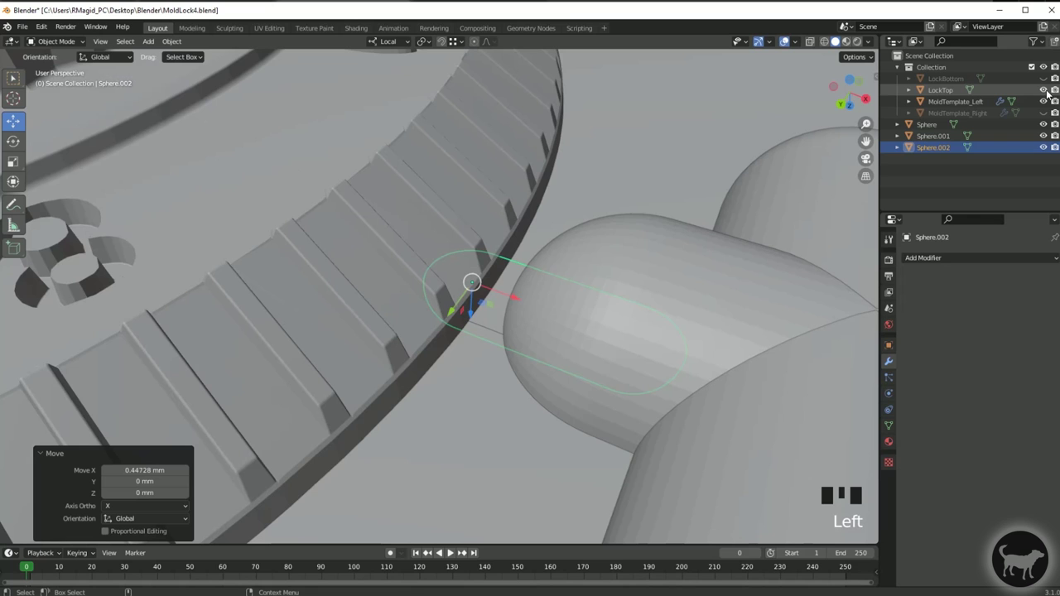
alt+drag(439, 224, 590, 237)
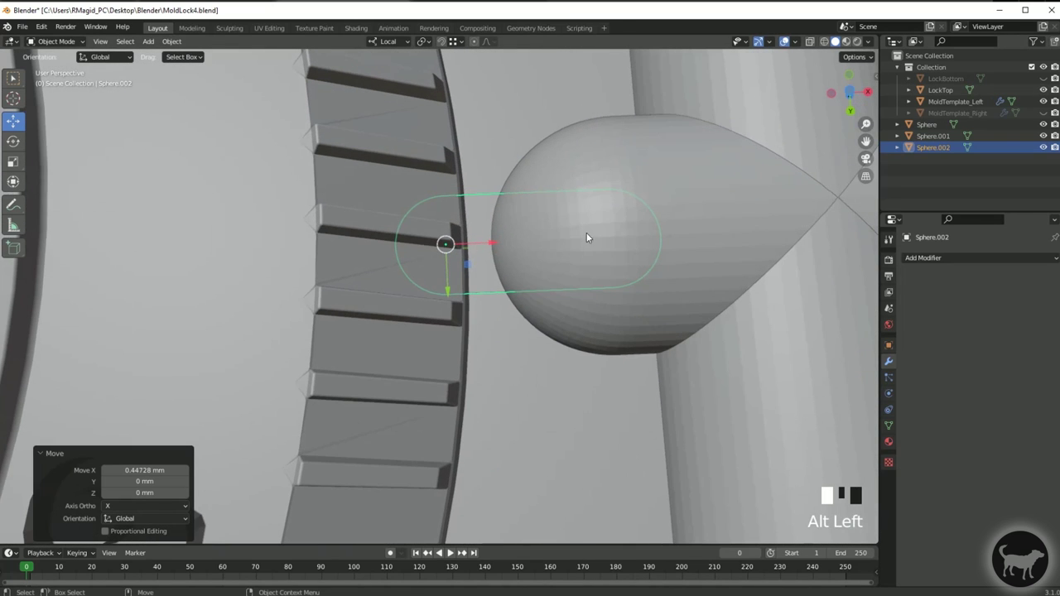
alt+drag(410, 242, 465, 184)
alt+drag(600, 220, 589, 258)
click(1044, 90)
click(1043, 89)
click(1044, 90)
alt+drag(564, 281, 504, 289)
scroll(508, 250, down, 9)
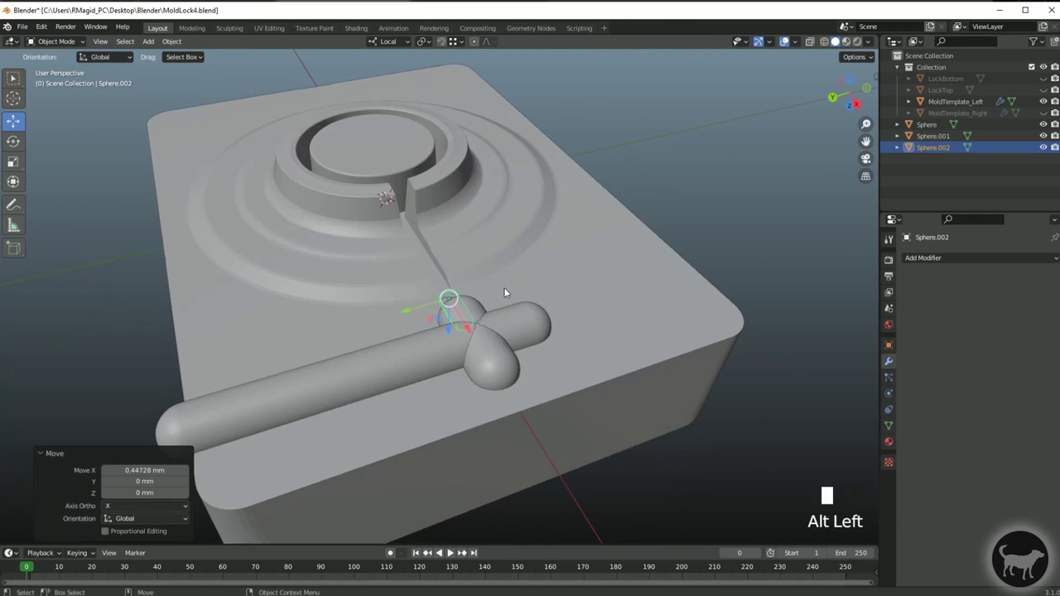
- Add a Boolean Difference modifier to MoldTemplate_Left with Sphere as its object
alt+middle_drag(503, 289, 515, 253)
alt+drag(515, 253, 679, 304)
click(679, 305)
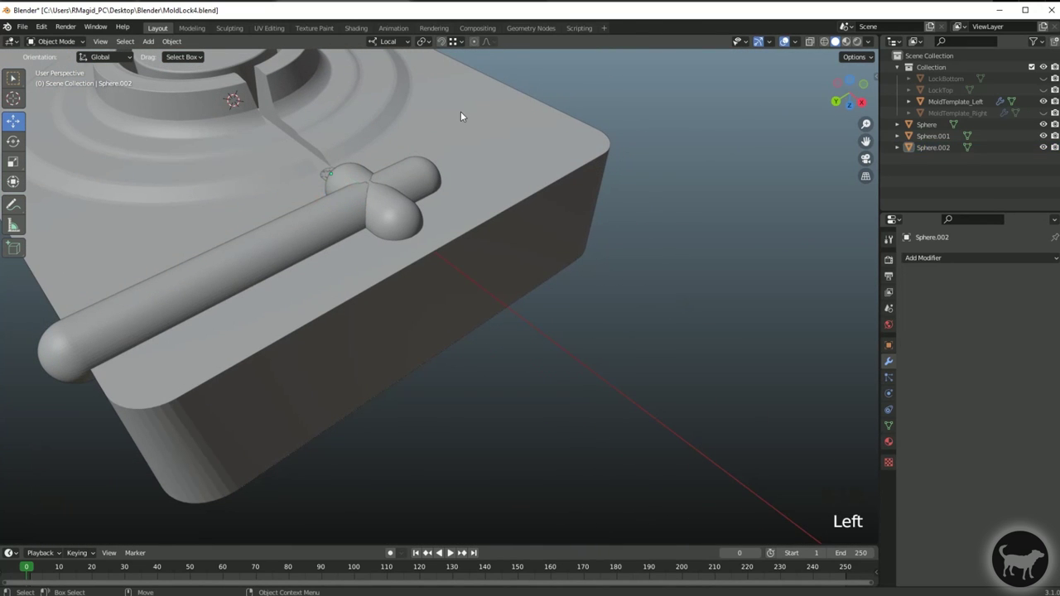
click(460, 111)
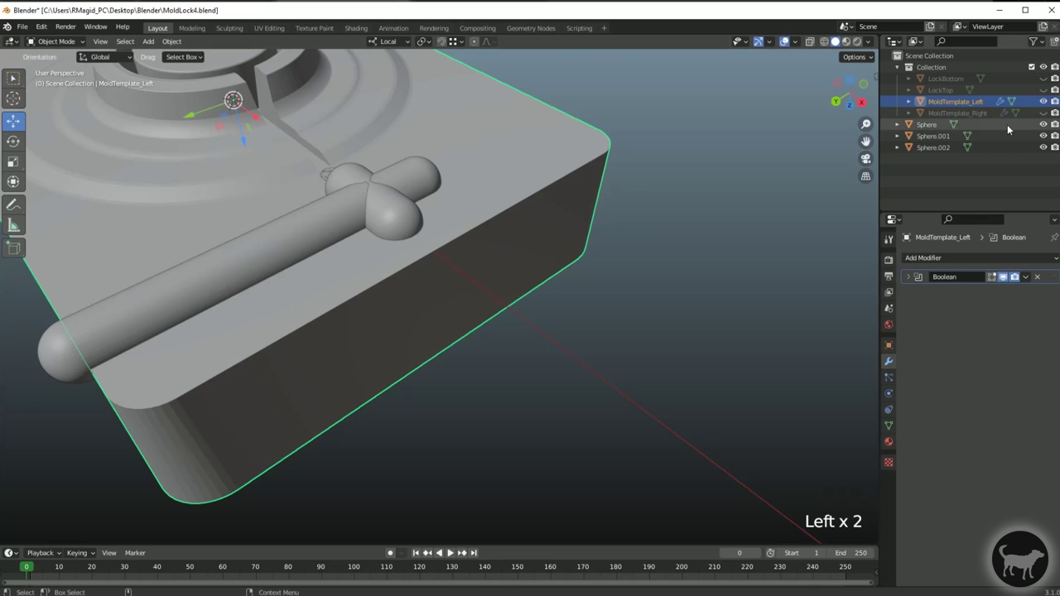
mouse_move(631, 297)
alt+mouse_down()
mouse_move(618, 301)
mouse_move(637, 315)
alt+mouse_up()
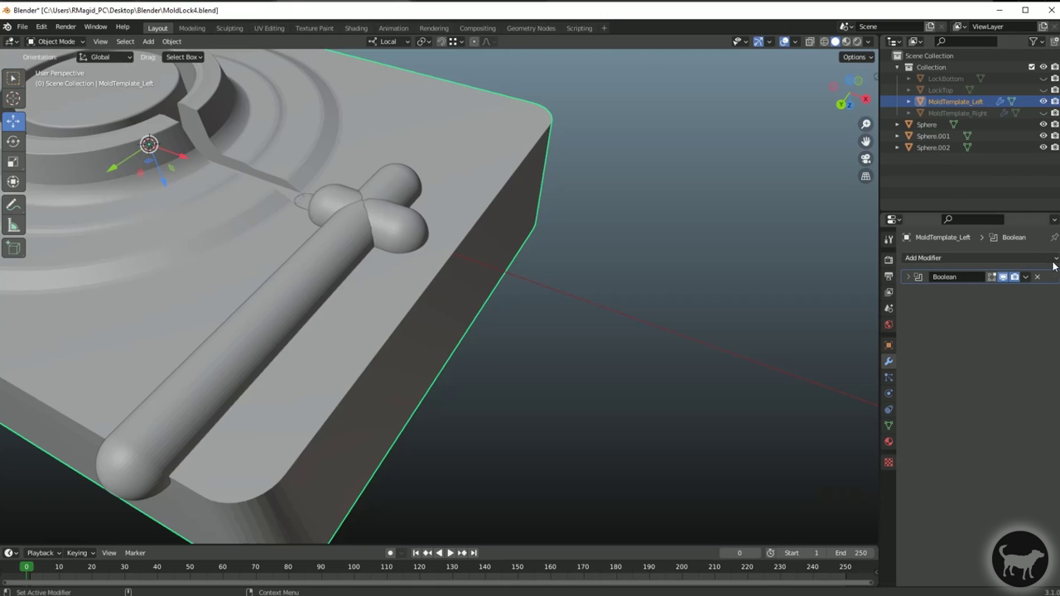
click(942, 259)
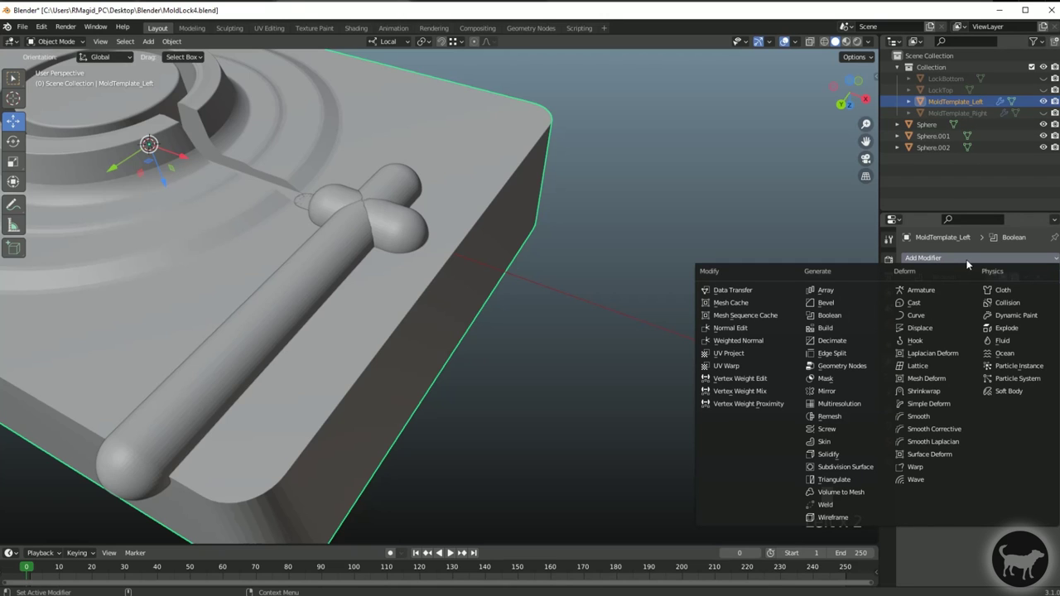
click(829, 315)
click(1017, 339)
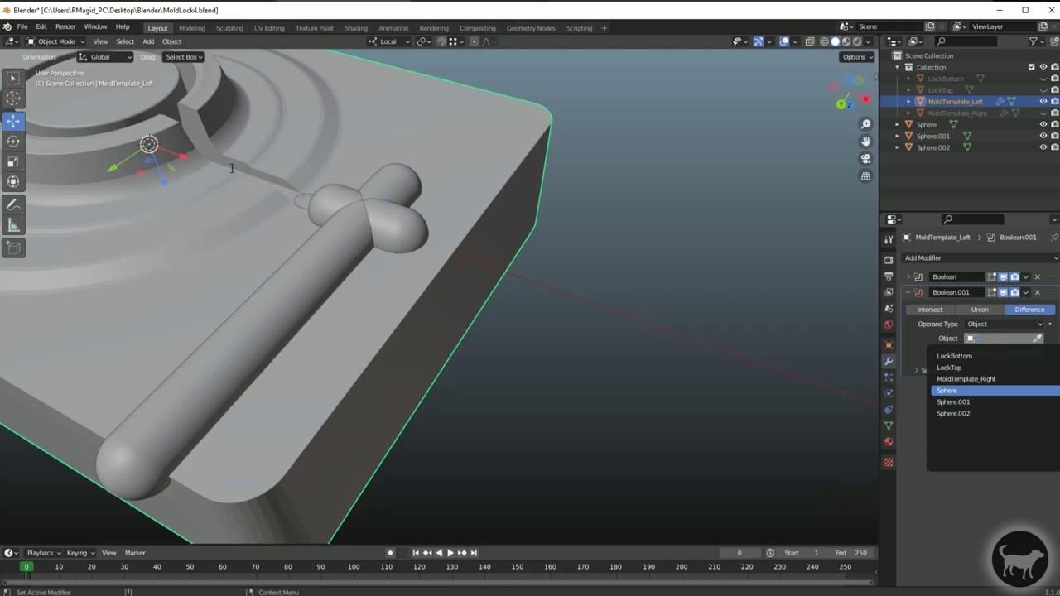
click(947, 391)
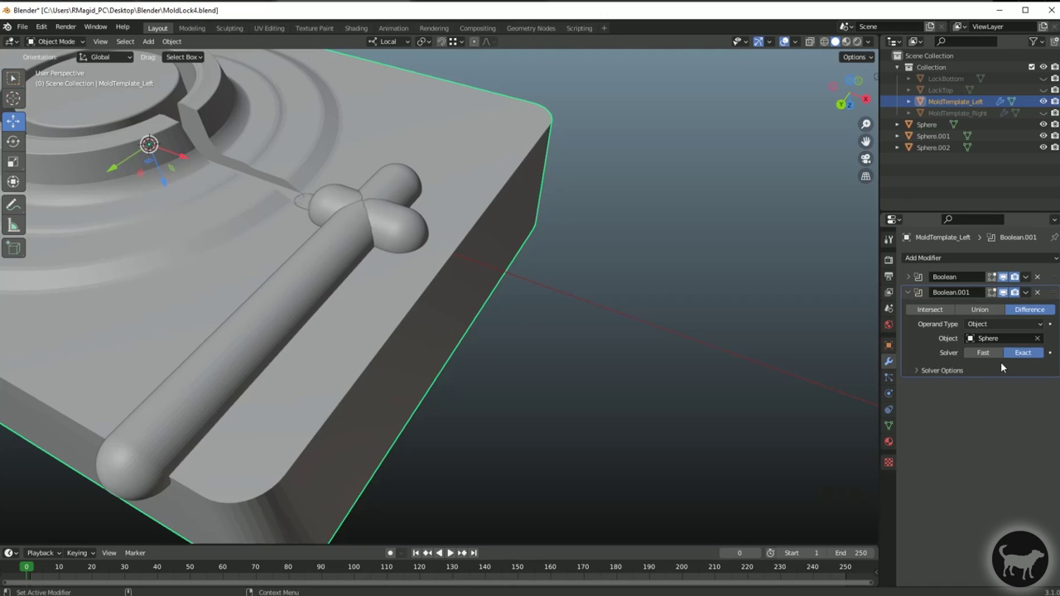
- Add a second Boolean Difference modifier to MoldTemplate_Left for the channels, with Sphere.001 as its object
click(906, 292)
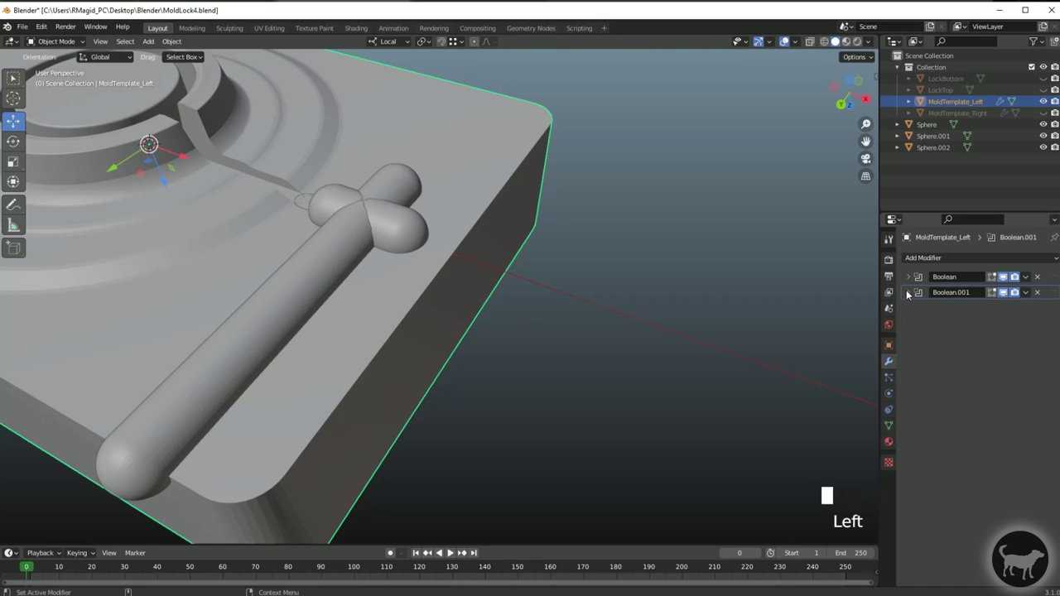
click(935, 258)
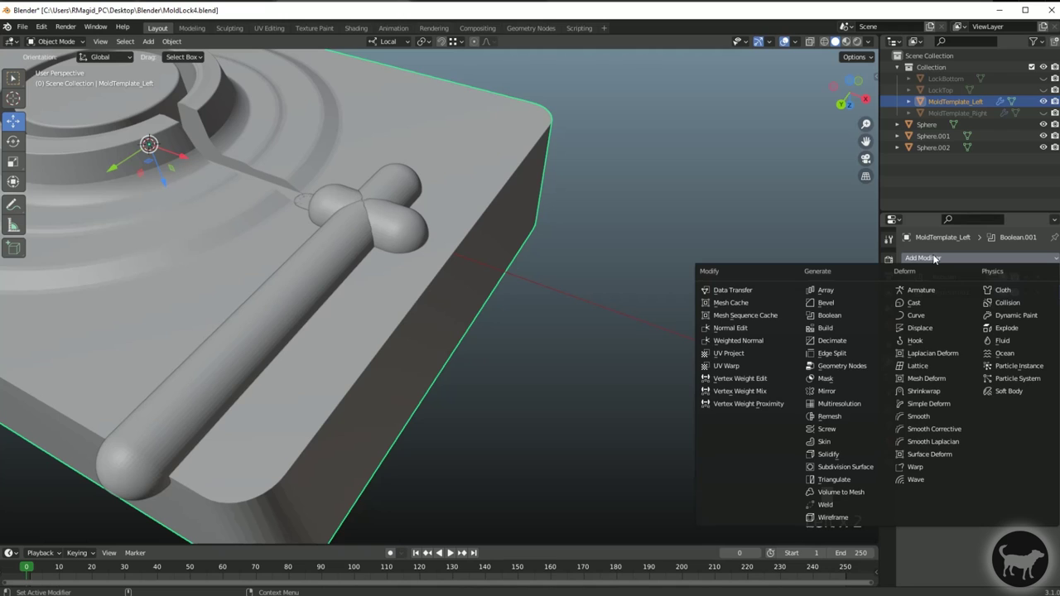
click(829, 316)
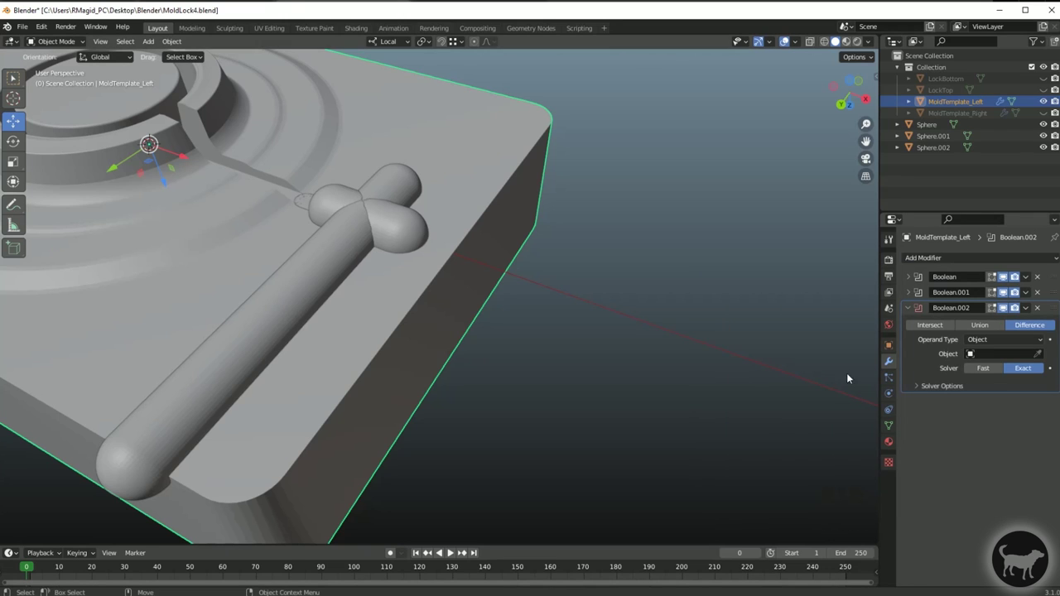
click(1009, 356)
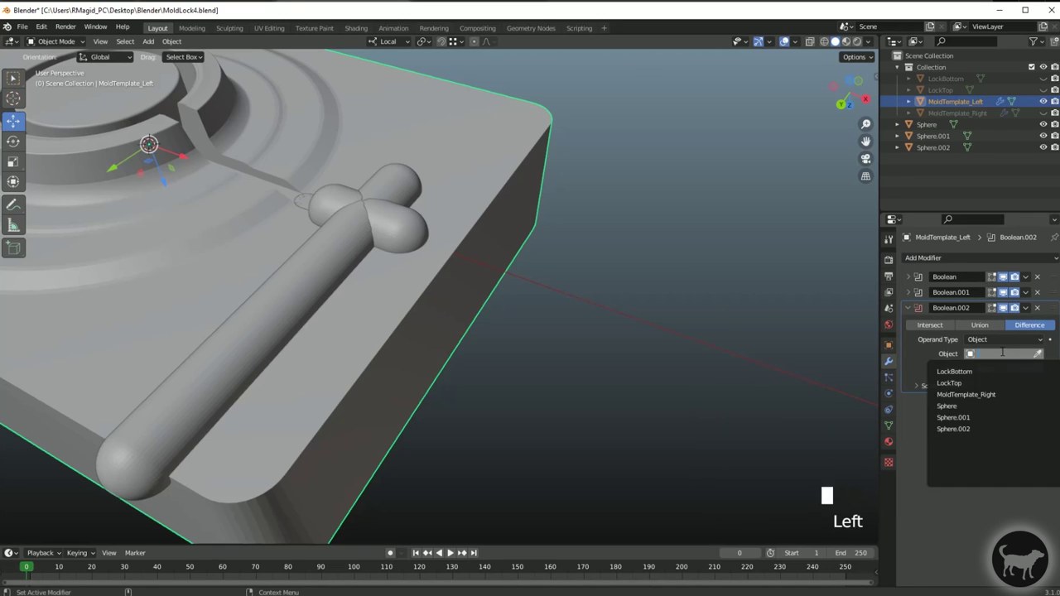
click(994, 418)
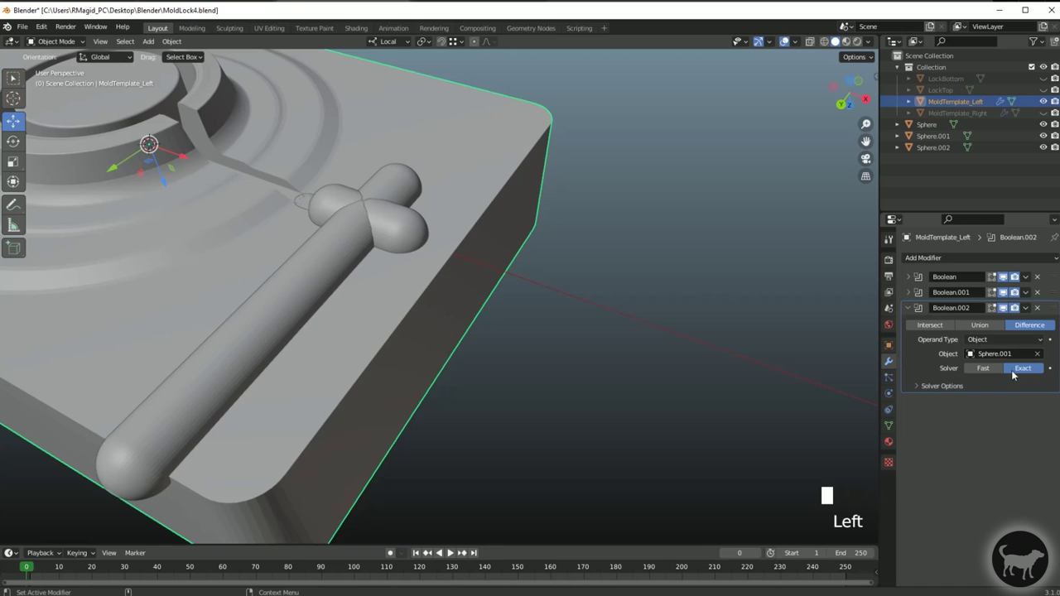
click(909, 309)
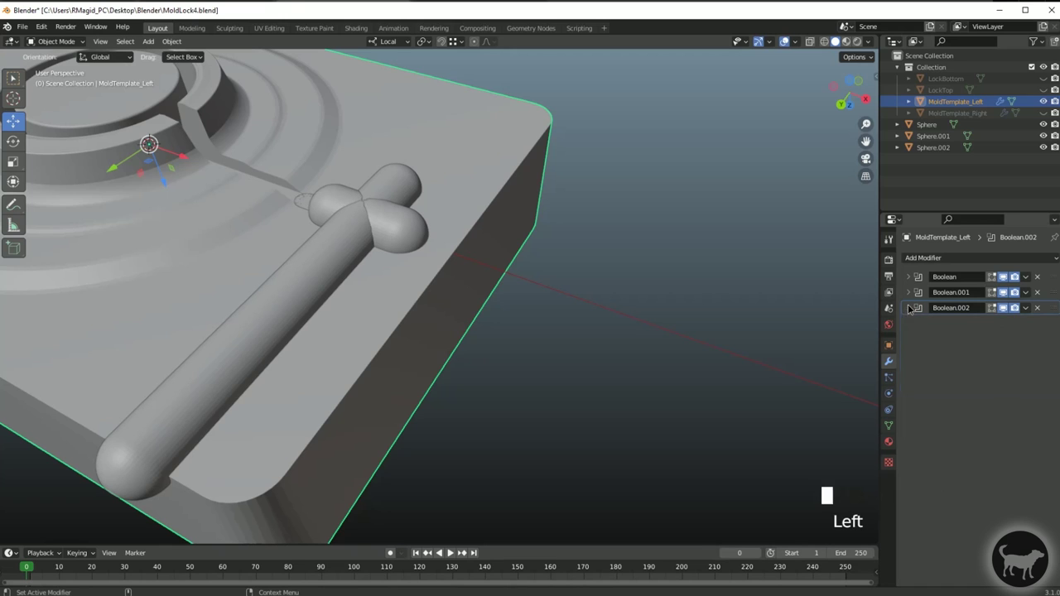
- Add another Boolean Difference modifier to MoldTemplate_Left with Sphere.002, the small half capsule, as its object
click(938, 257)
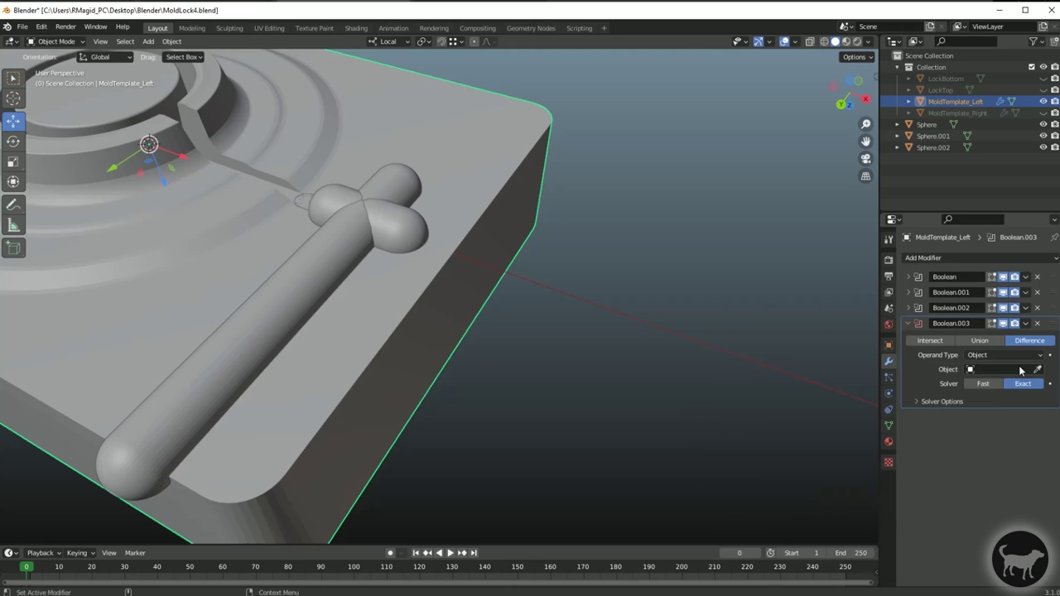
click(1015, 370)
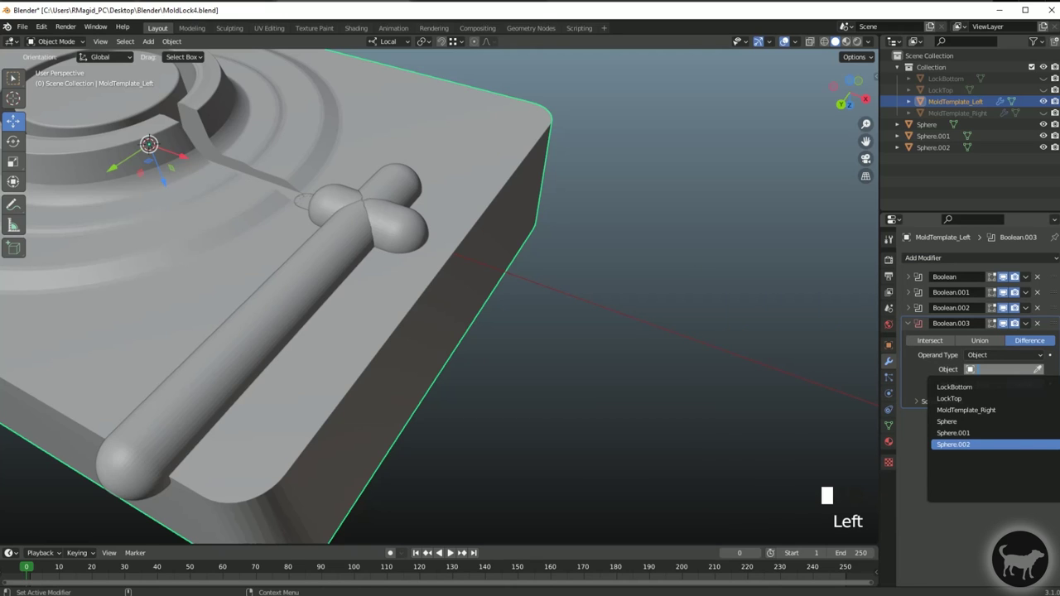
click(953, 445)
click(908, 323)
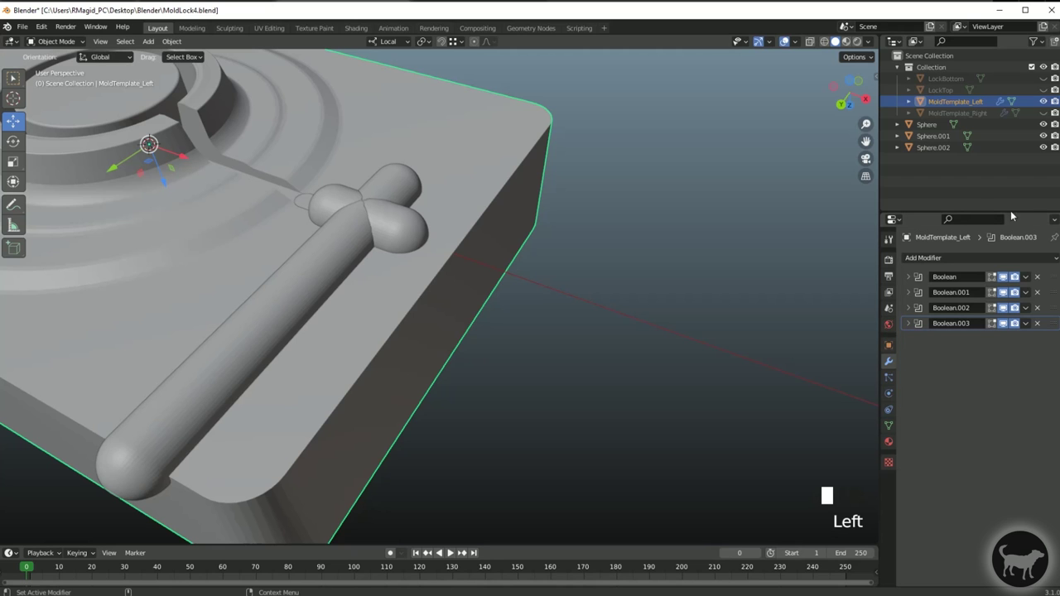
- Hide the cutter objects Sphere, Sphere.001 and Sphere.002
click(1044, 124)
click(1043, 136)
click(1045, 147)
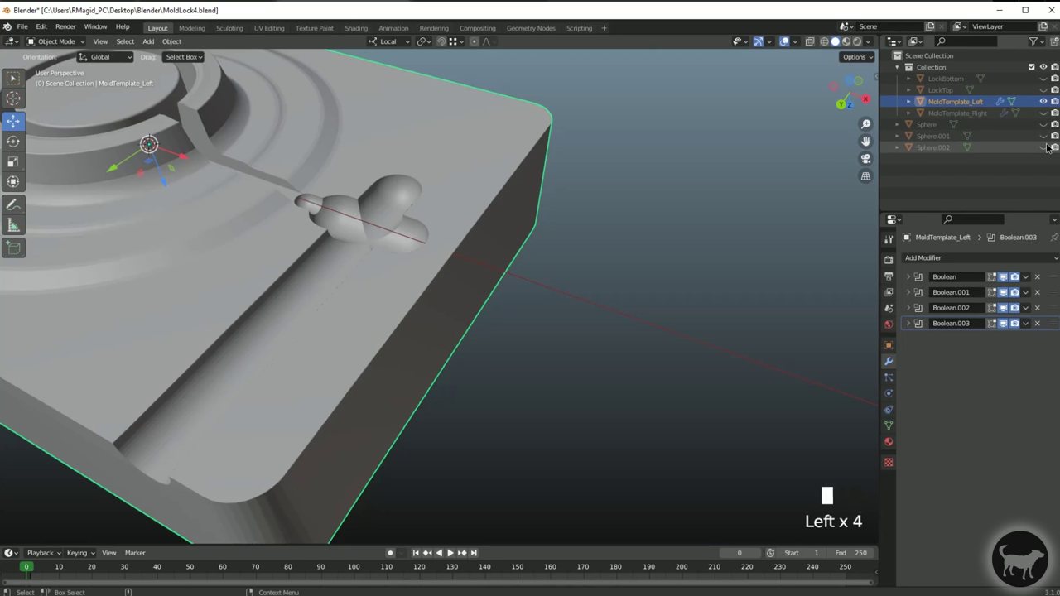
- Examine the channels cut into MoldTemplate_Left and their connection to the dial cavity from several angles
scroll(558, 323, down, 2)
alt+drag(558, 324, 566, 355)
scroll(619, 321, up, 1)
alt+drag(619, 321, 348, 367)
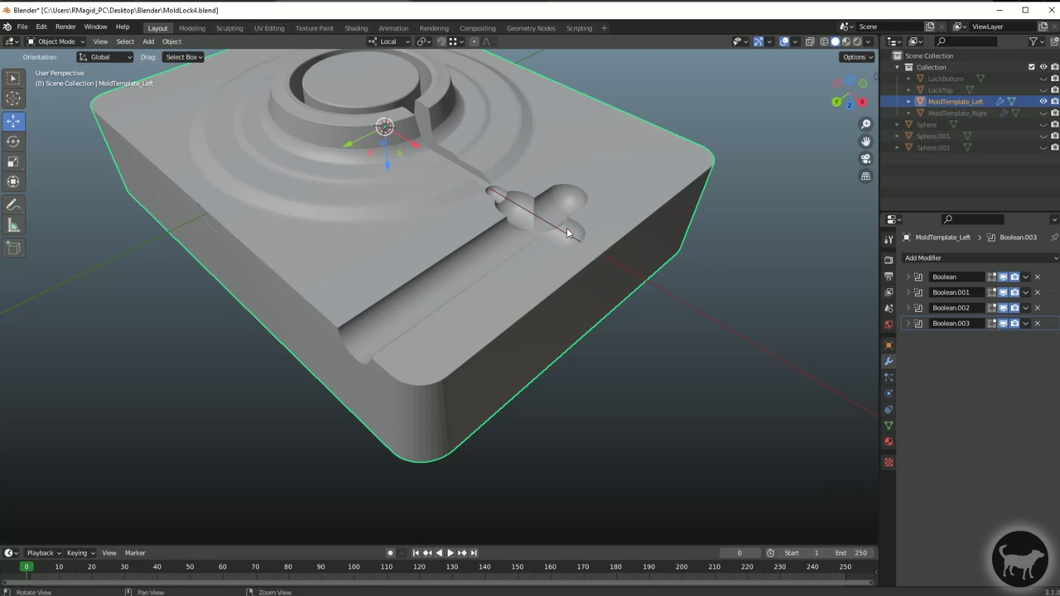
alt+drag(560, 237, 553, 247)
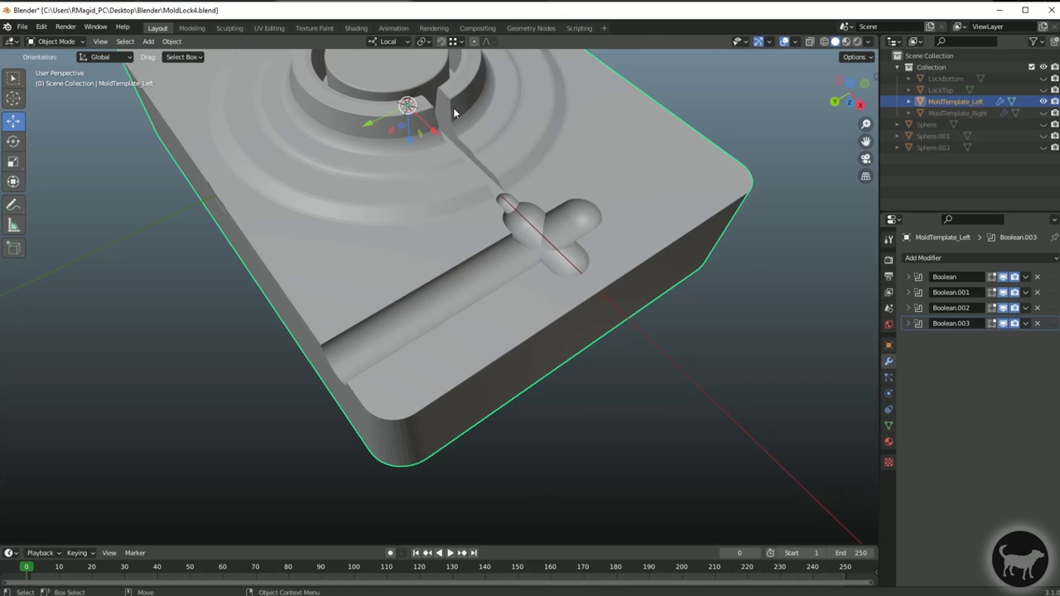
alt+middle_click(485, 174)
alt+drag(517, 242, 590, 291)
scroll(563, 257, down, 4)
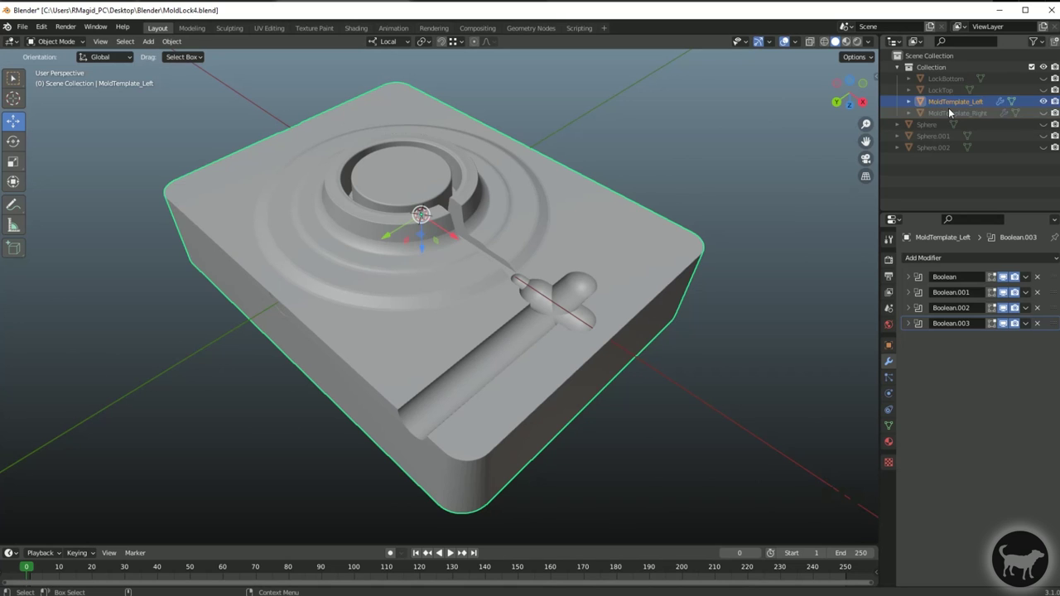
- Hide MoldTemplate_Left, select and show MoldTemplate_Right, and show Sphere and Sphere.001 on its dial side
click(1052, 112)
click(1045, 113)
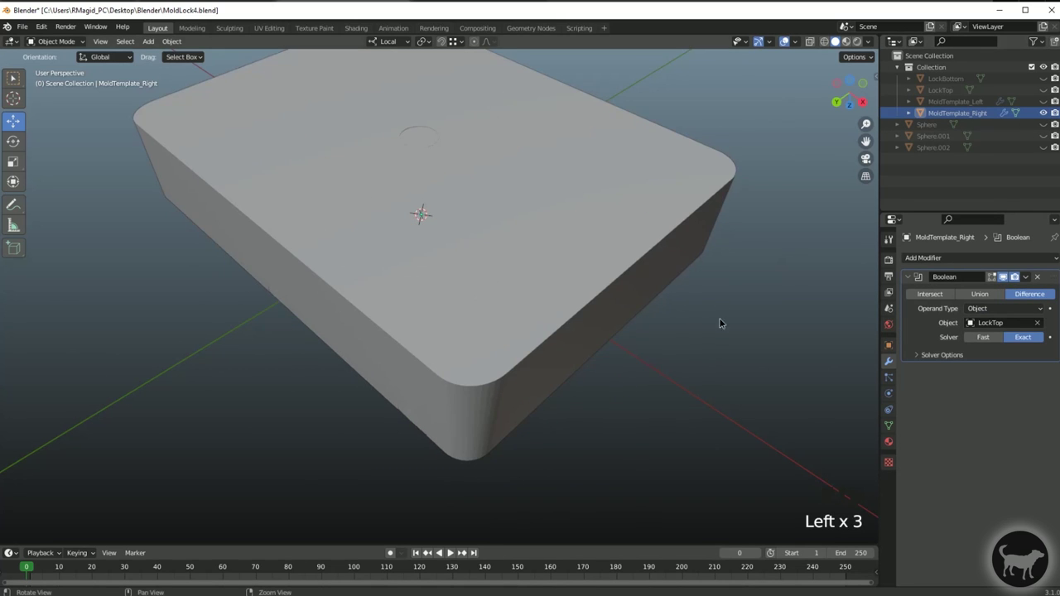
alt+drag(721, 322, 901, 156)
click(1044, 124)
click(1043, 136)
alt+drag(709, 320, 622, 326)
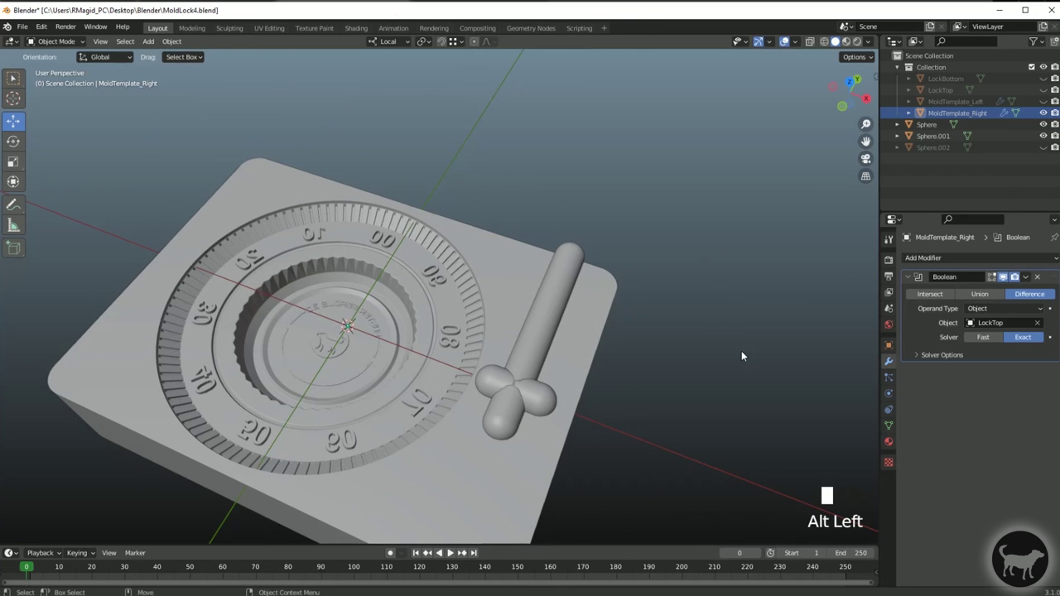
- Toggle the visibility of Sphere.002 repeatedly to check its place on MoldTemplate_Right, leaving it hidden
click(1042, 147)
click(1043, 148)
click(1042, 147)
click(1044, 146)
click(1044, 147)
click(1043, 147)
click(1043, 147)
click(1043, 147)
click(1043, 147)
click(1044, 147)
click(1044, 147)
click(1044, 147)
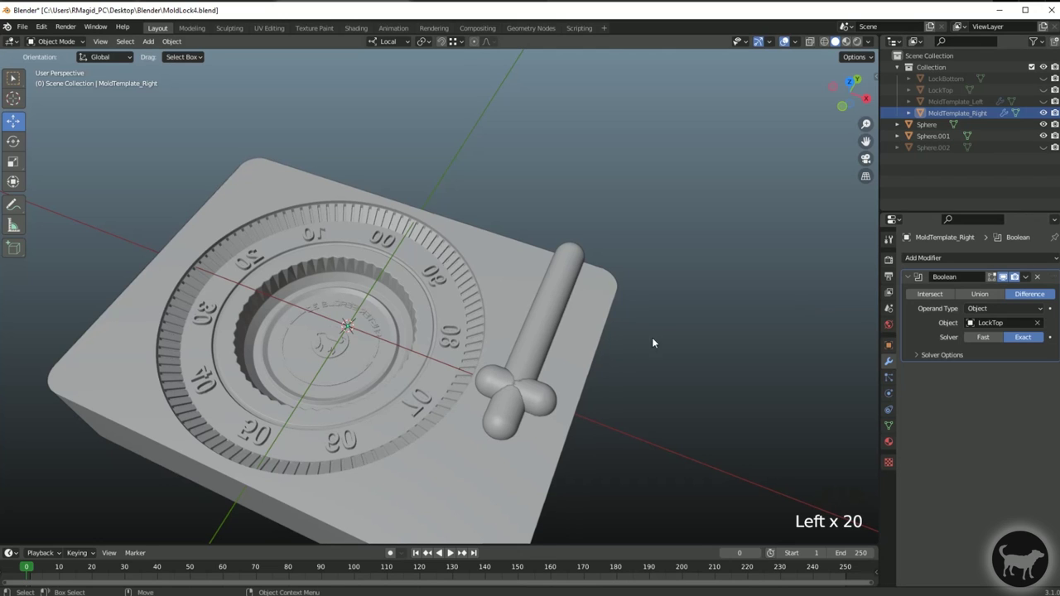
- Add a Boolean Difference modifier to MoldTemplate_Right with Sphere as its object, and collapse both modifiers
alt+drag(632, 346, 508, 314)
click(480, 219)
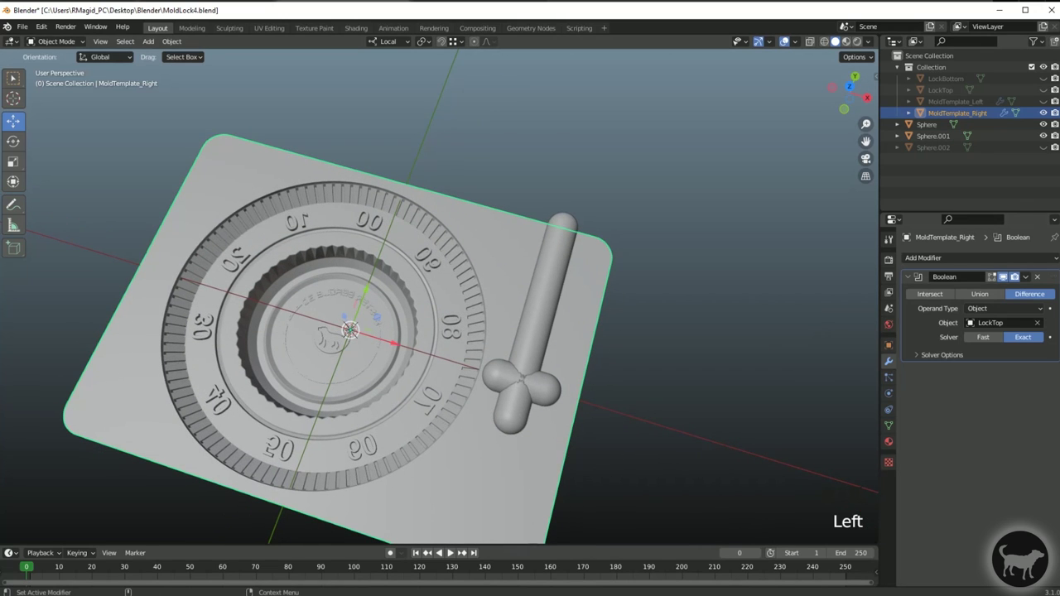
click(1026, 277)
click(994, 328)
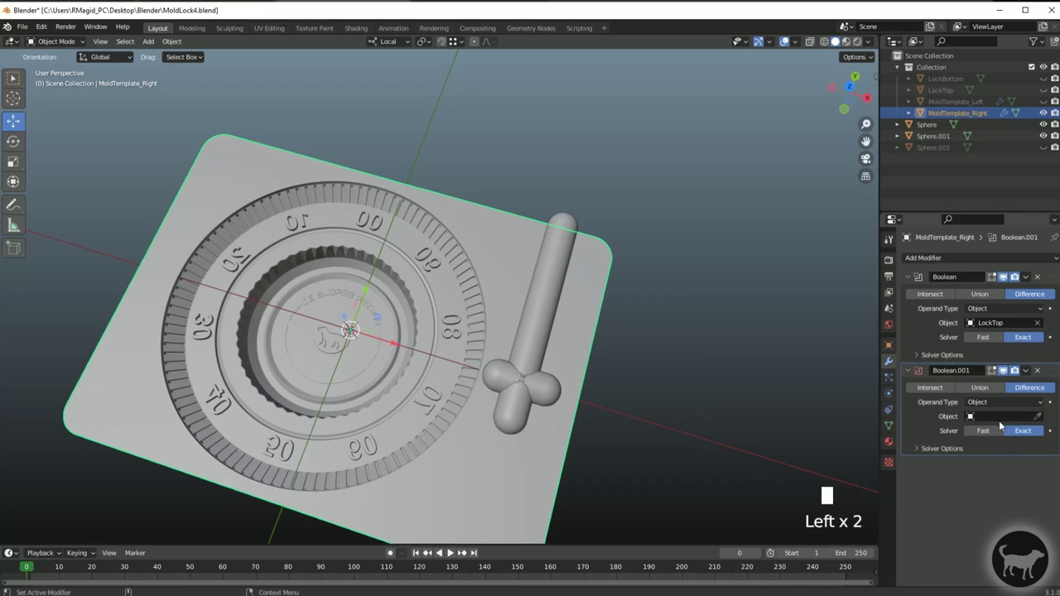
click(993, 417)
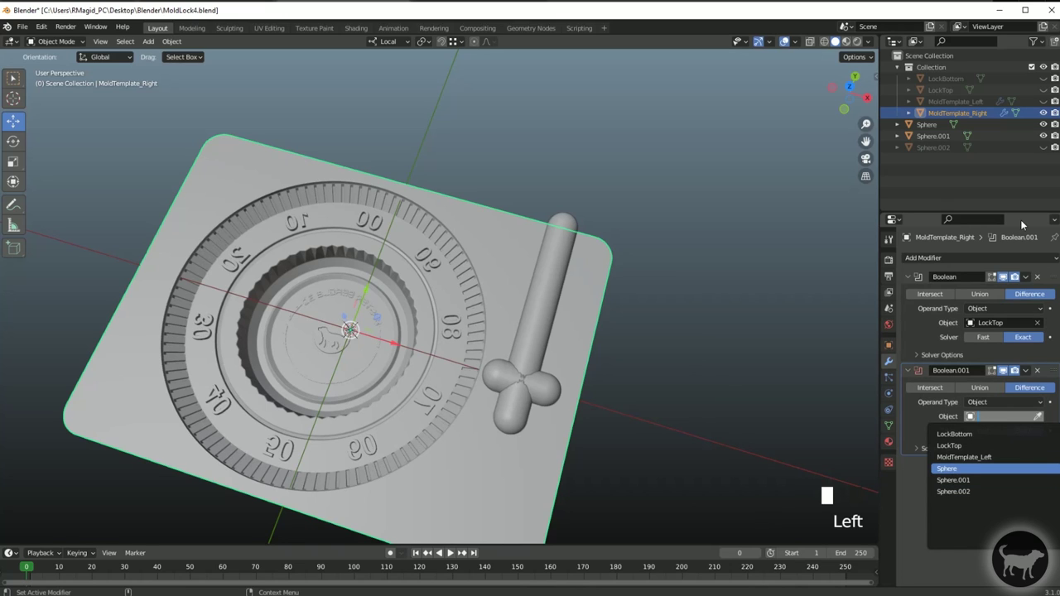
key(Return)
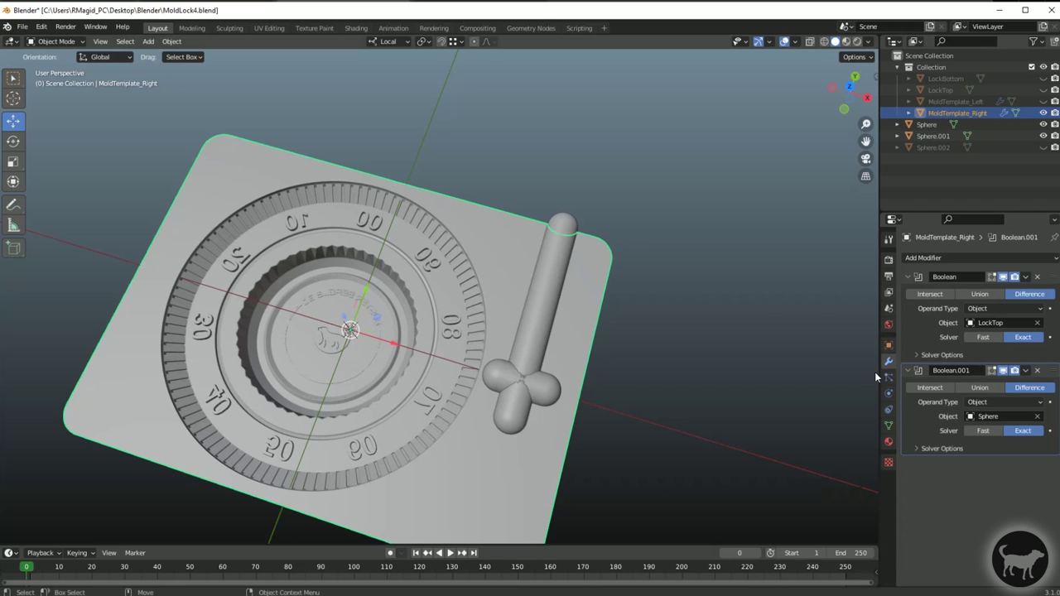
click(908, 370)
click(908, 277)
- Add another Boolean Difference modifier to MoldTemplate_Right with Sphere.001 as its object
click(923, 257)
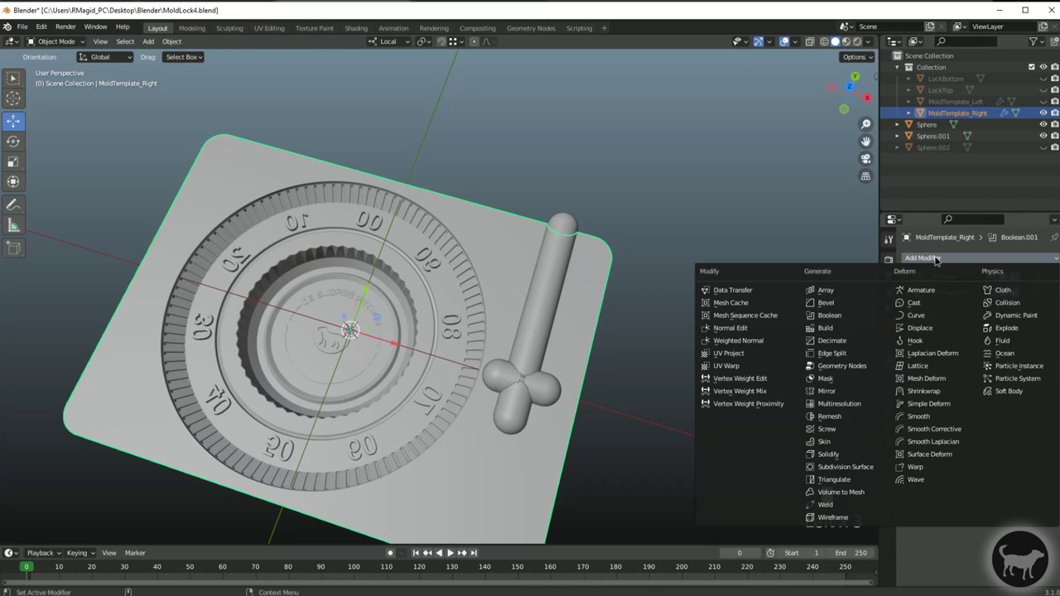
click(830, 314)
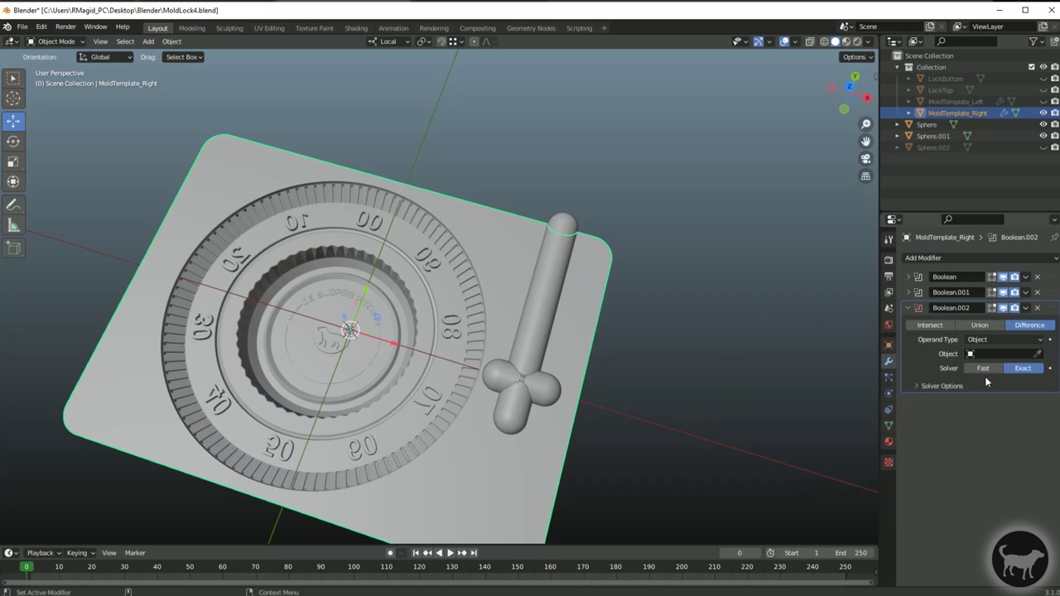
click(1024, 356)
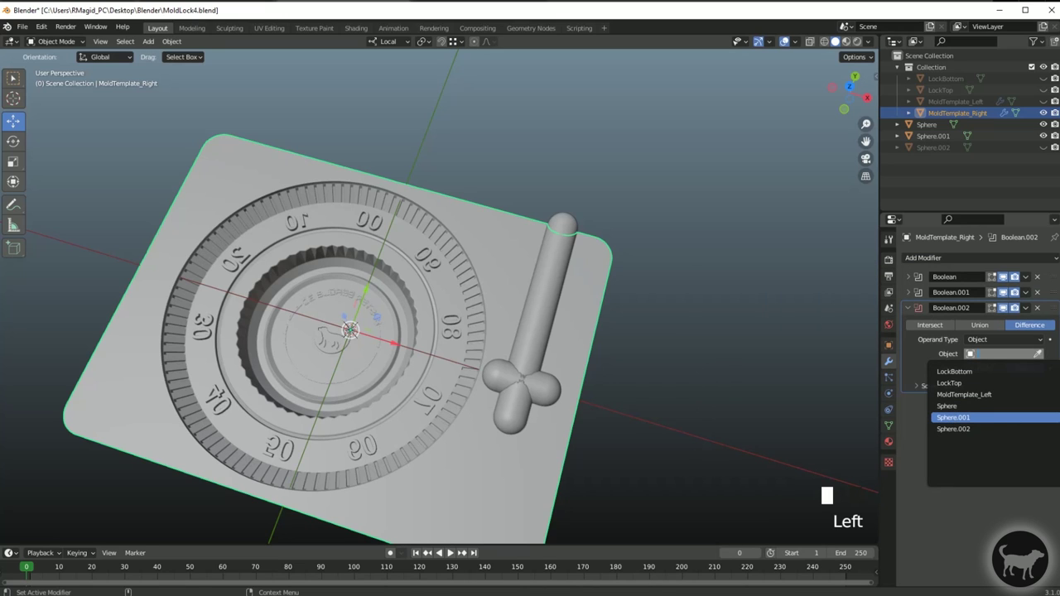
click(953, 418)
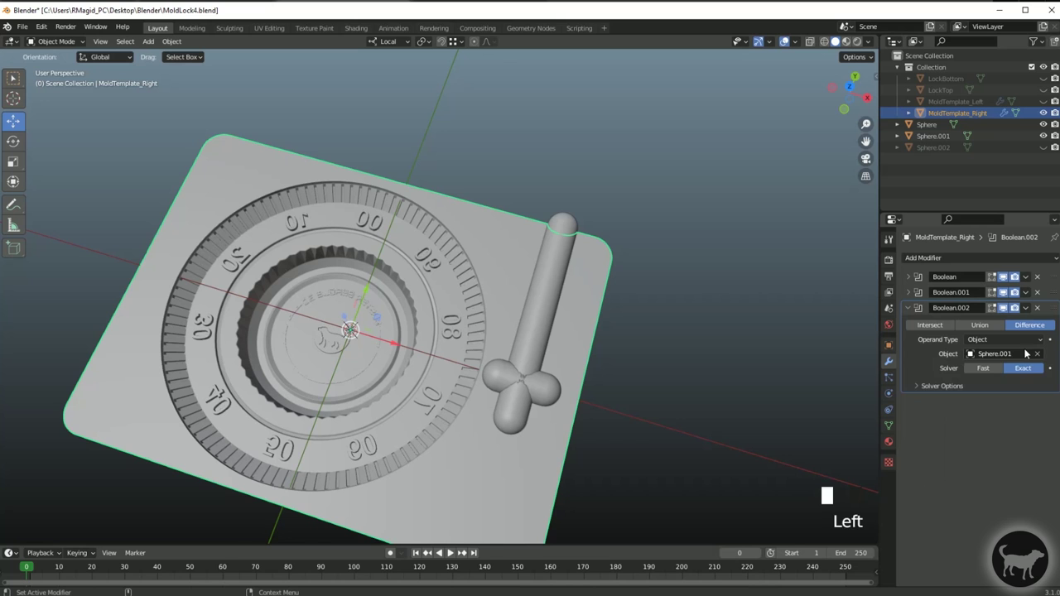
click(909, 308)
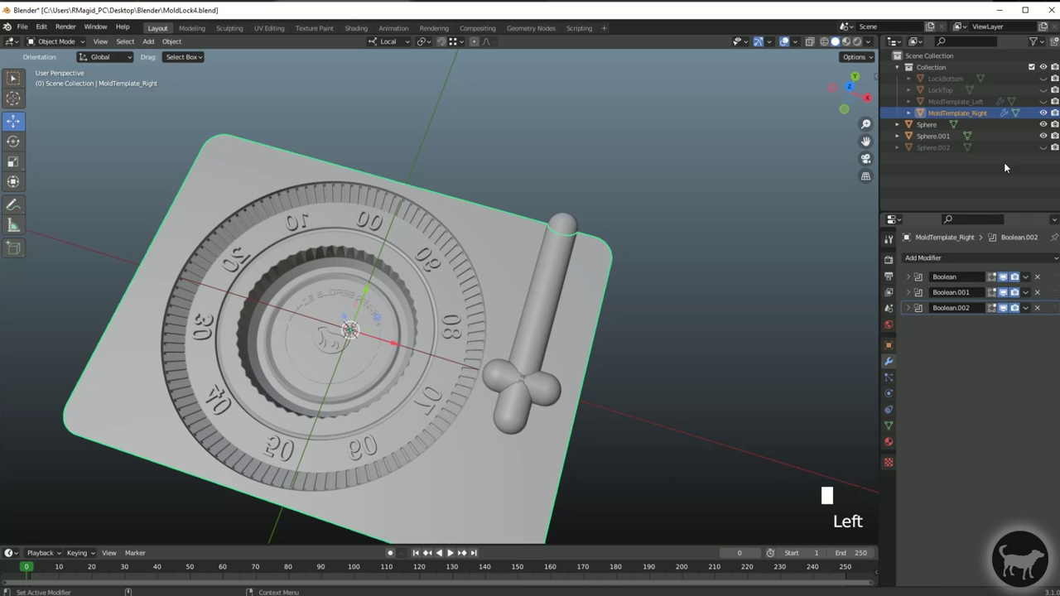
- Hide Sphere and Sphere.001 and inspect the channels cut into MoldTemplate_Right beside the dial
click(1043, 124)
click(1044, 136)
scroll(485, 284, up, 2)
mouse_move(528, 286)
alt+mouse_down()
mouse_move(596, 303)
mouse_move(477, 269)
mouse_move(513, 264)
mouse_move(516, 273)
alt+mouse_up()
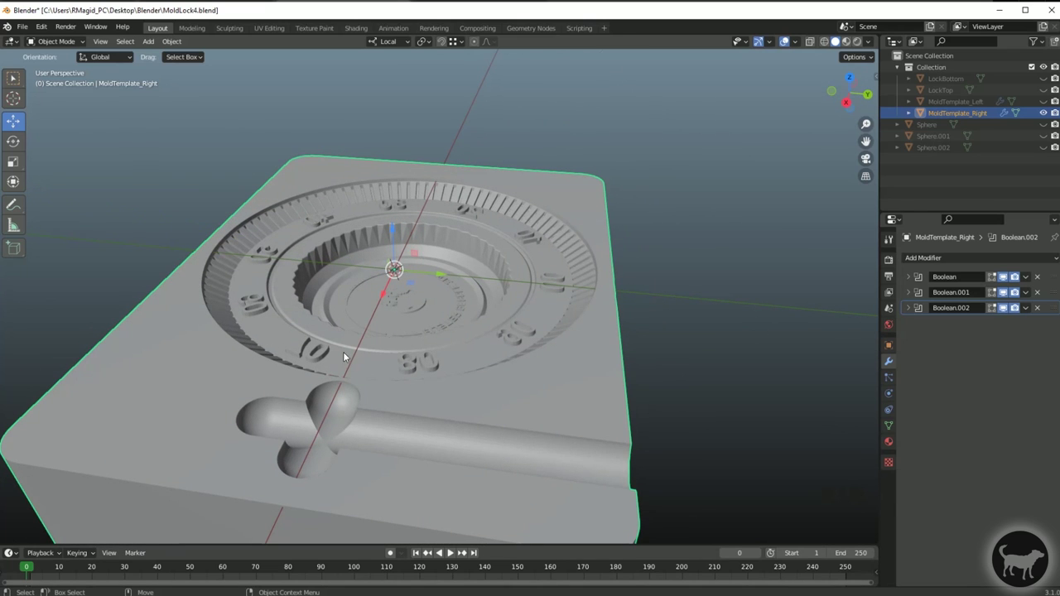
alt+drag(345, 352, 531, 258)
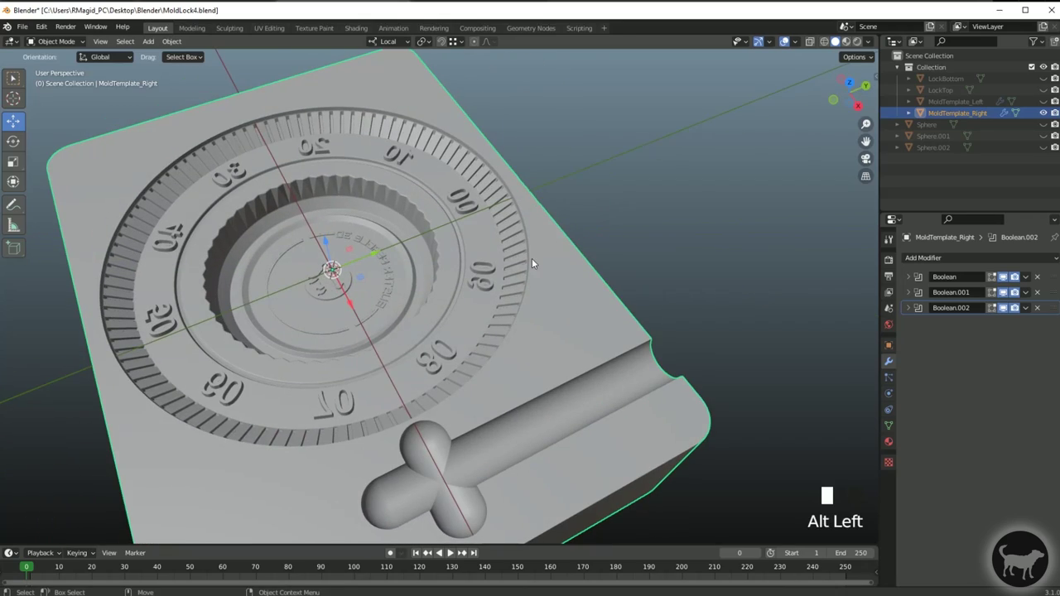
mouse_move(660, 266)
alt+mouse_down()
mouse_move(700, 254)
mouse_move(693, 362)
mouse_move(665, 247)
alt+mouse_up()
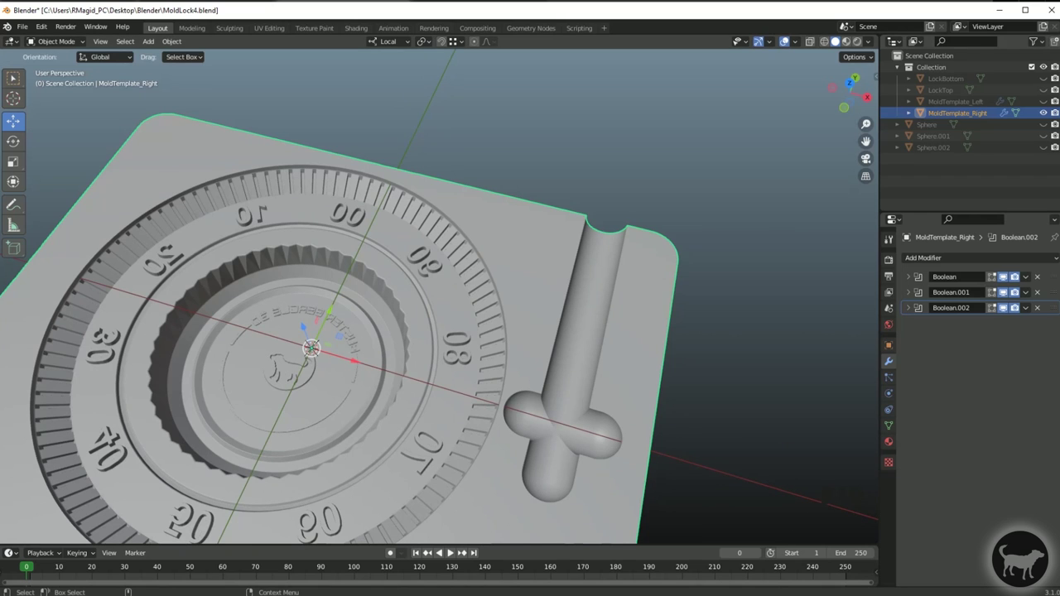
- Show MoldTemplate_Left over MoldTemplate_Right, examine the closed mold and its channel opening from several sides, and hide MoldTemplate_Right
click(1044, 101)
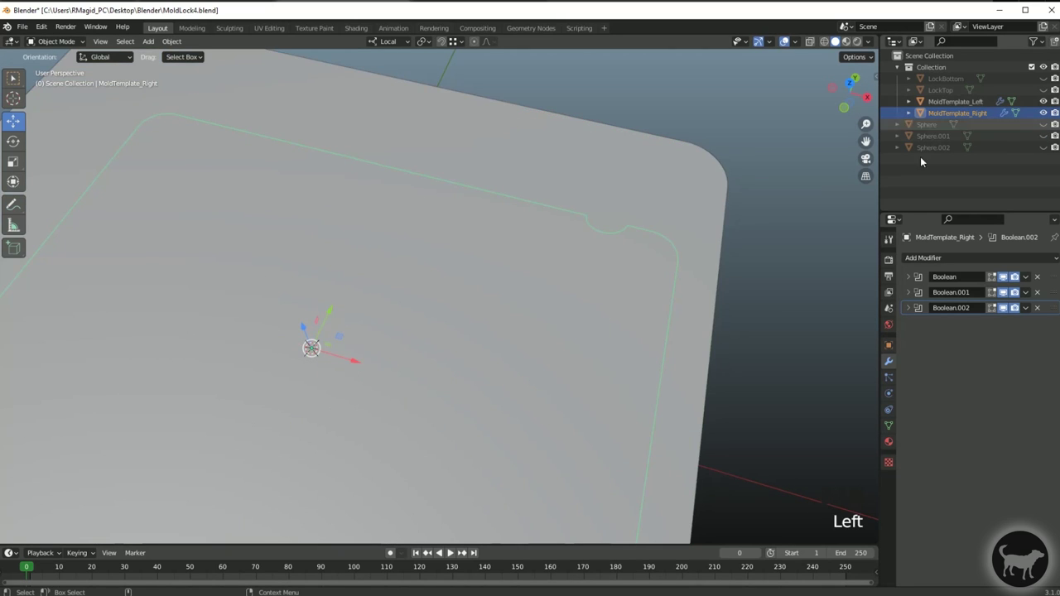
scroll(649, 284, down, 3)
alt+drag(648, 284, 683, 260)
alt+drag(536, 286, 450, 204)
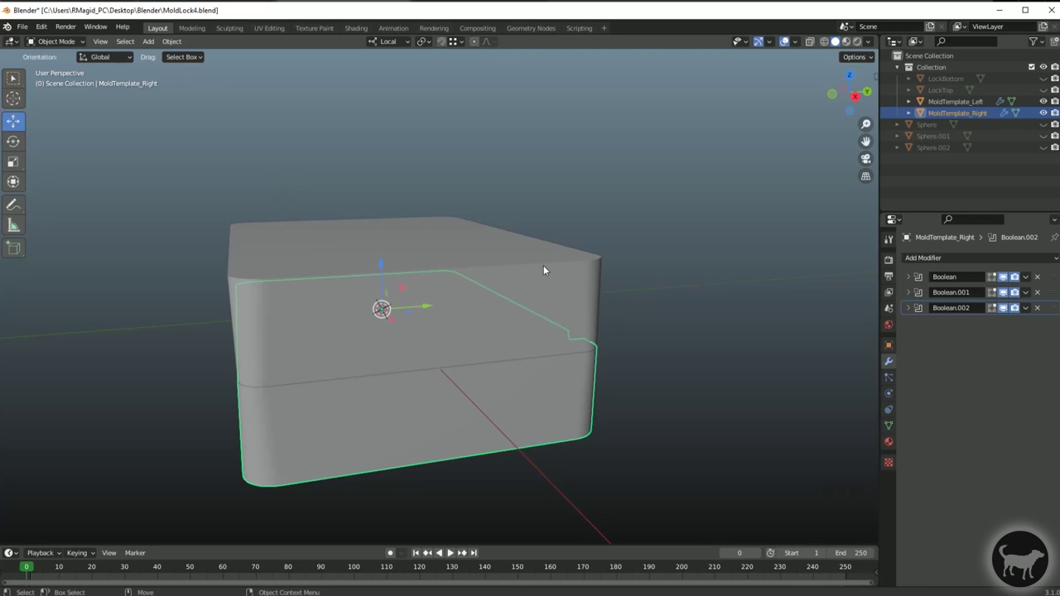
mouse_move(481, 226)
alt+mouse_down()
mouse_move(452, 223)
mouse_move(467, 222)
alt+mouse_up()
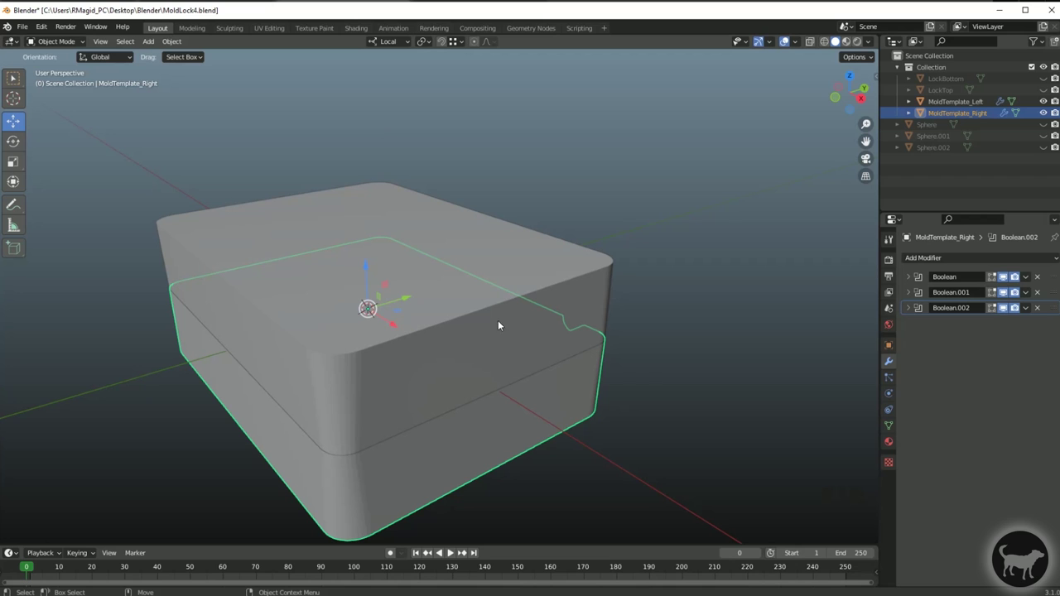
middle_drag(608, 204, 637, 207)
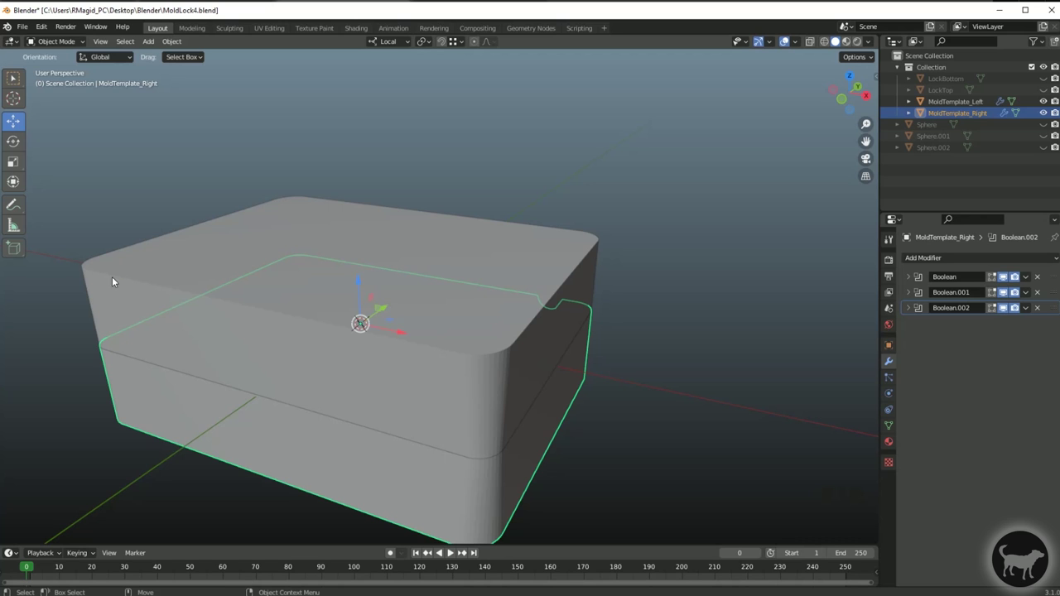
alt+middle_drag(277, 462, 339, 244)
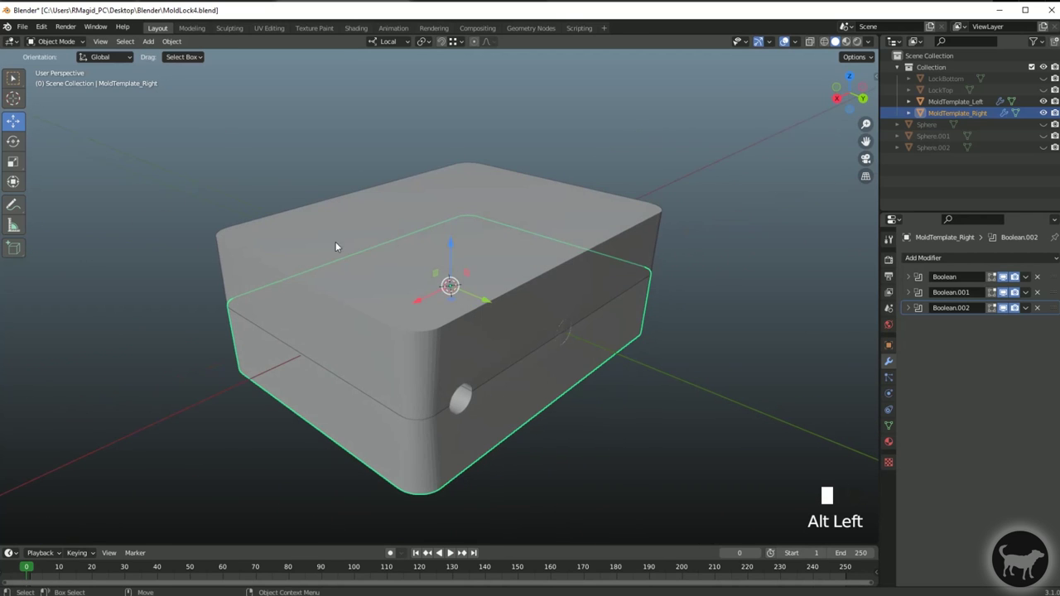
alt+middle_drag(207, 340, 331, 345)
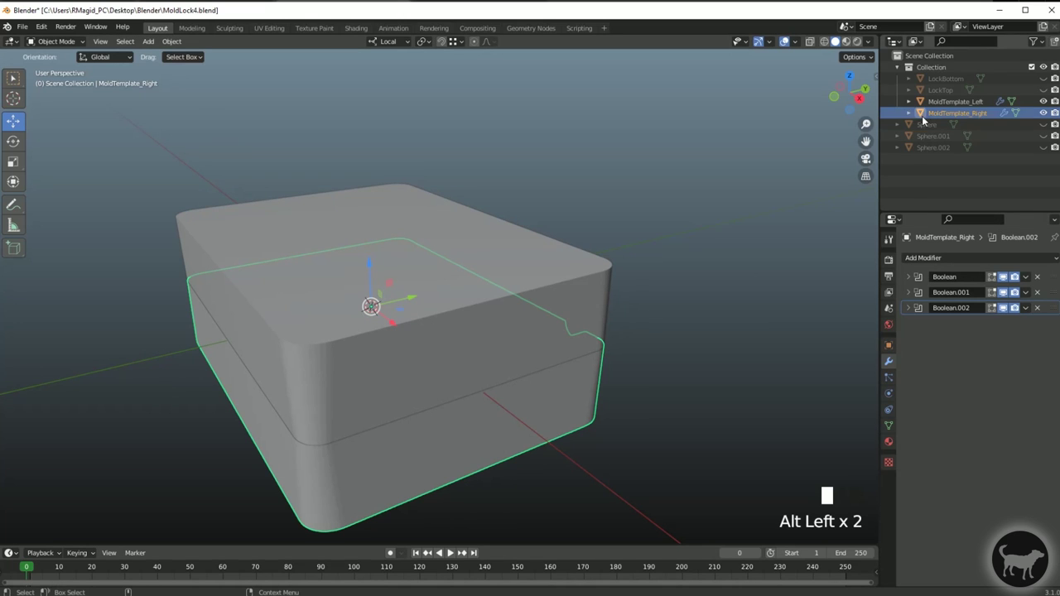
click(1043, 113)
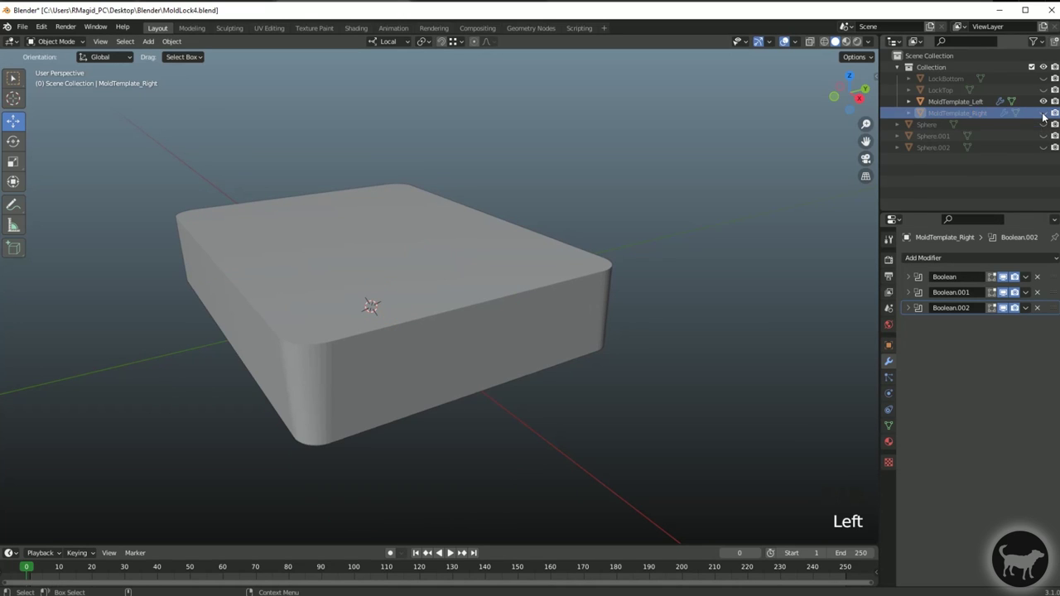
- Show MoldTemplate_Right with MoldTemplate_Left hidden, and inspect the dial cavity and channels from above
click(1044, 112)
click(1044, 101)
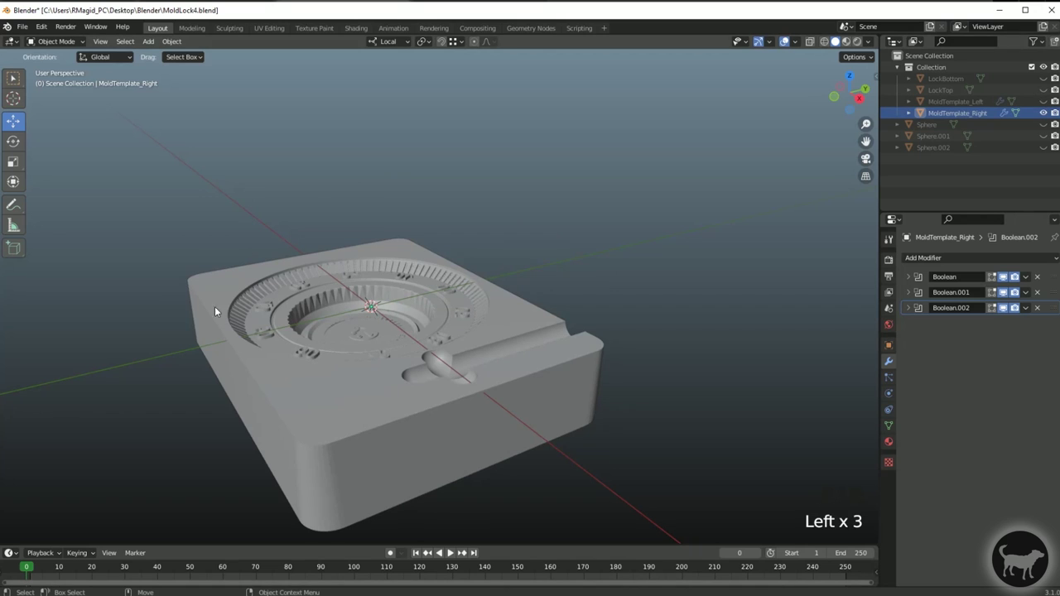
alt+drag(305, 275, 603, 338)
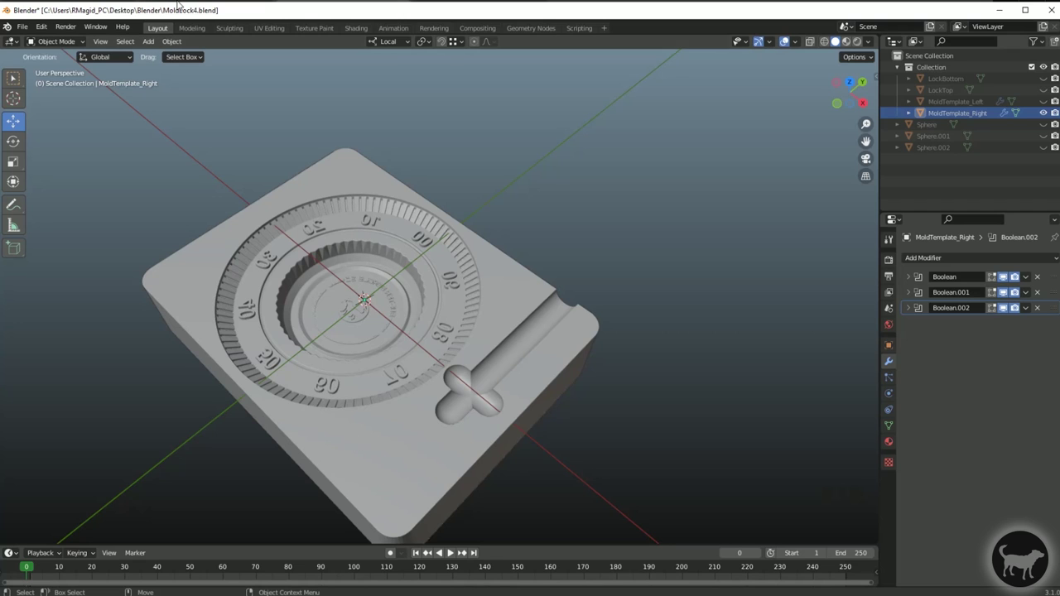
- Add a cube mesh and move it about -52.717 mm along Y, to the long side of MoldTemplate_Right
click(148, 42)
mouse_move(169, 55)
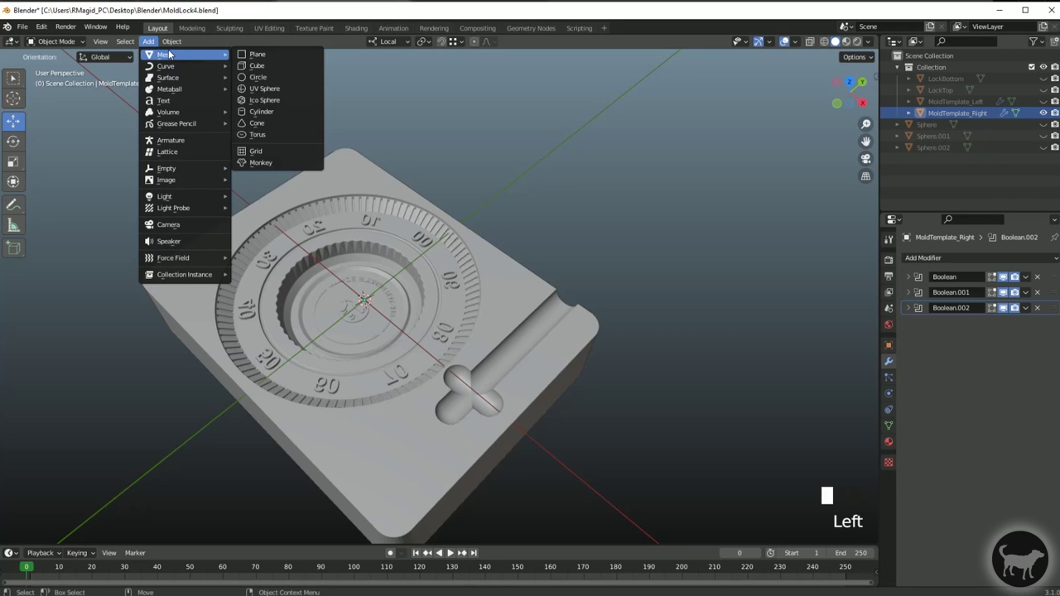
click(273, 63)
alt+drag(474, 265, 224, 318)
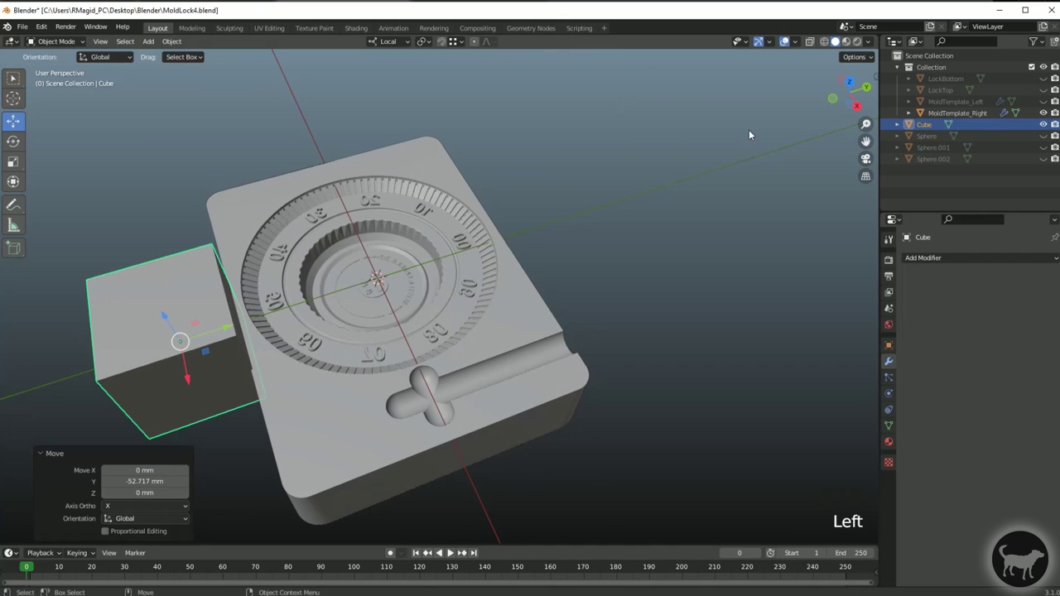
- In a top wireframe view, nudge the cube about -0.27 mm along Y so it slightly overlaps the mold's long edge
click(849, 82)
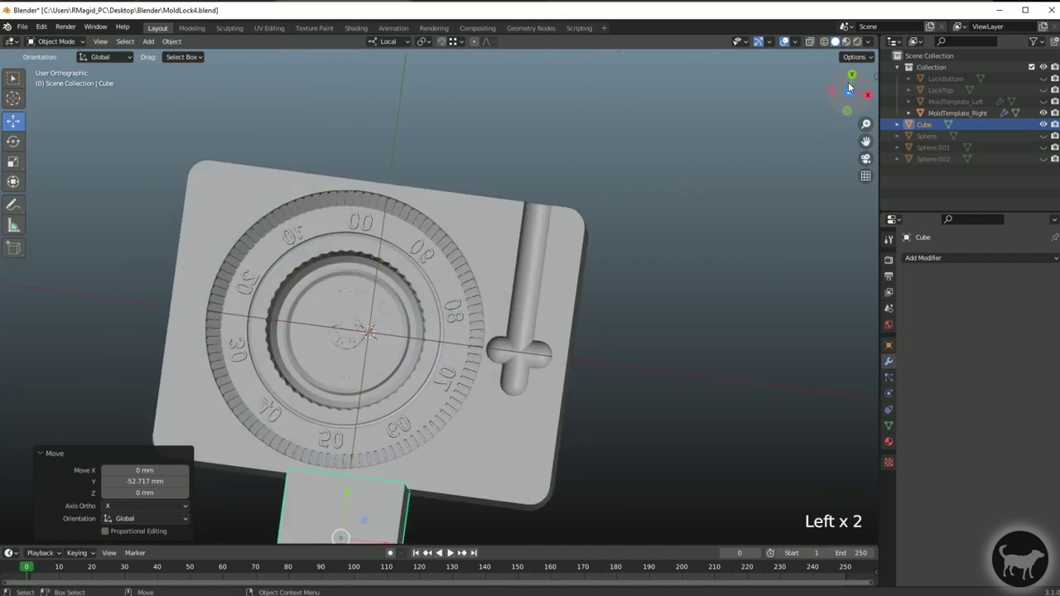
click(824, 42)
alt+middle_click(336, 522)
scroll(487, 252, up, 8)
alt+middle_click(337, 279)
alt+middle_click(376, 244)
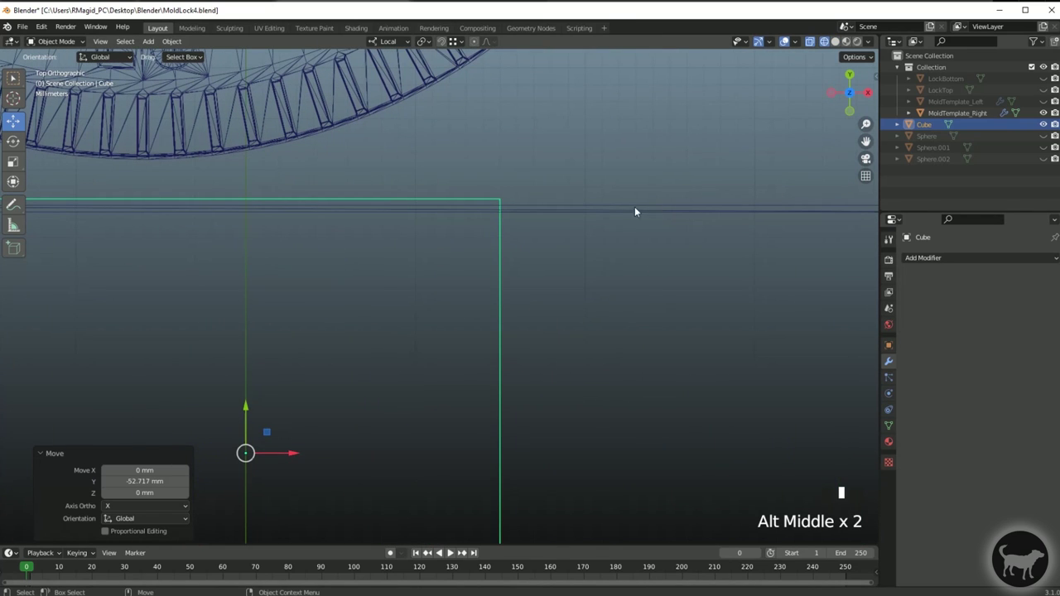
alt+middle_click(307, 346)
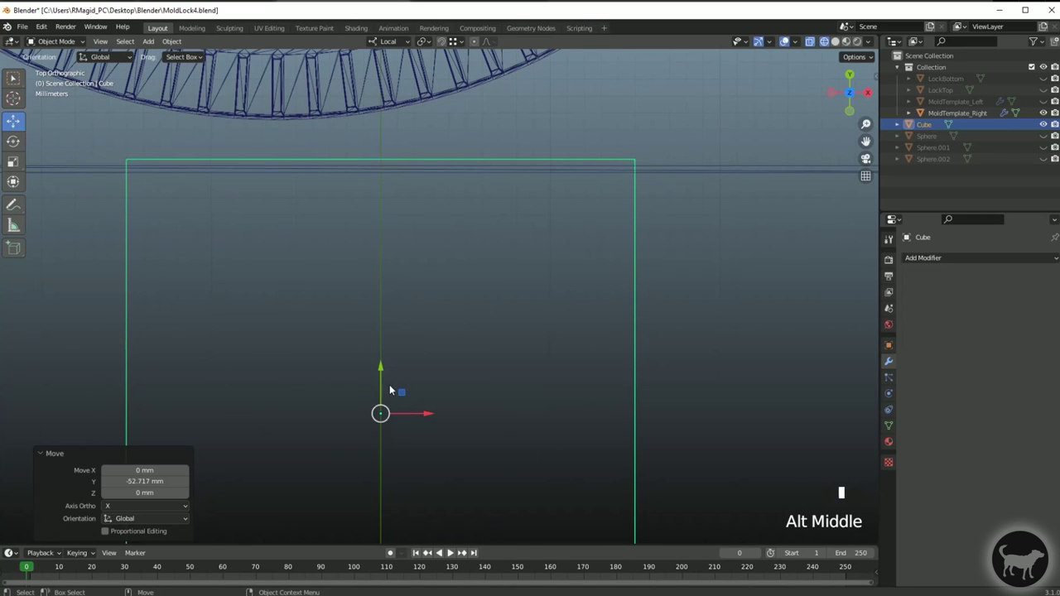
drag(381, 370, 379, 371)
scroll(523, 325, down, 4)
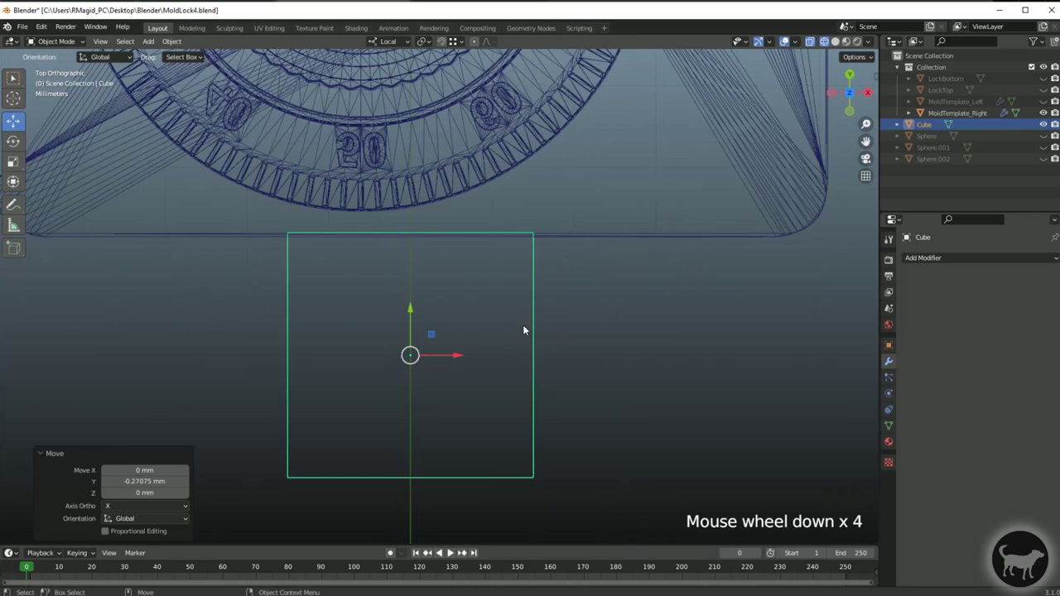
alt+middle_click(488, 317)
scroll(395, 272, down, 3)
alt+middle_click(422, 297)
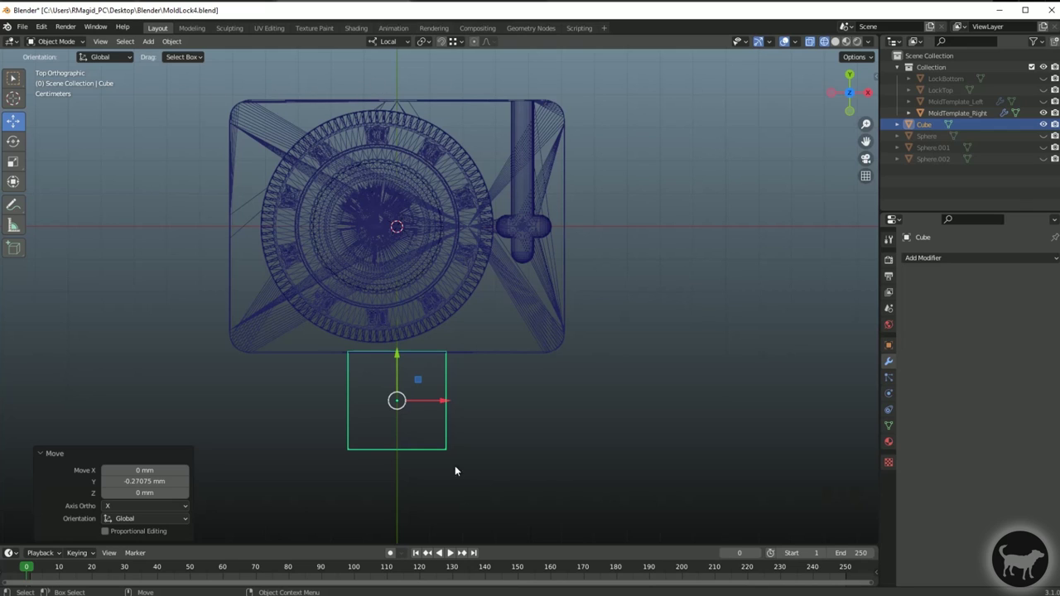
- Stretch the cube along X until it extends past both ends of the mold
key(r)
drag(446, 405, 729, 249)
scroll(582, 408, down, 1)
- Show MoldTemplate_Left, scale the cube by 1.736 along Z to exceed both halves' height, and check it from back and front
click(1042, 101)
alt+drag(438, 284, 359, 247)
key(r)
alt+drag(358, 247, 569, 185)
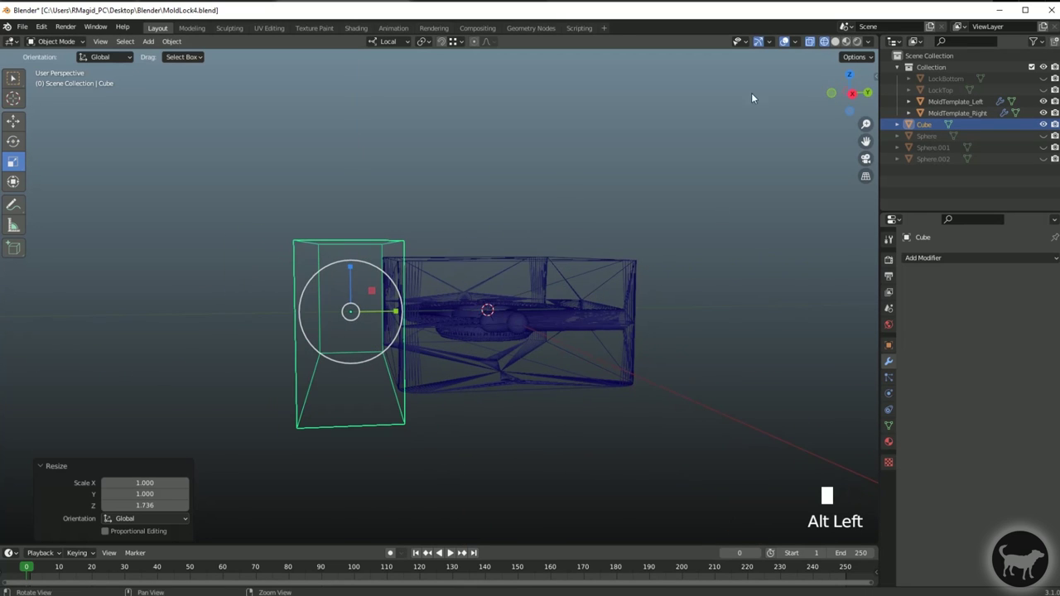
click(867, 95)
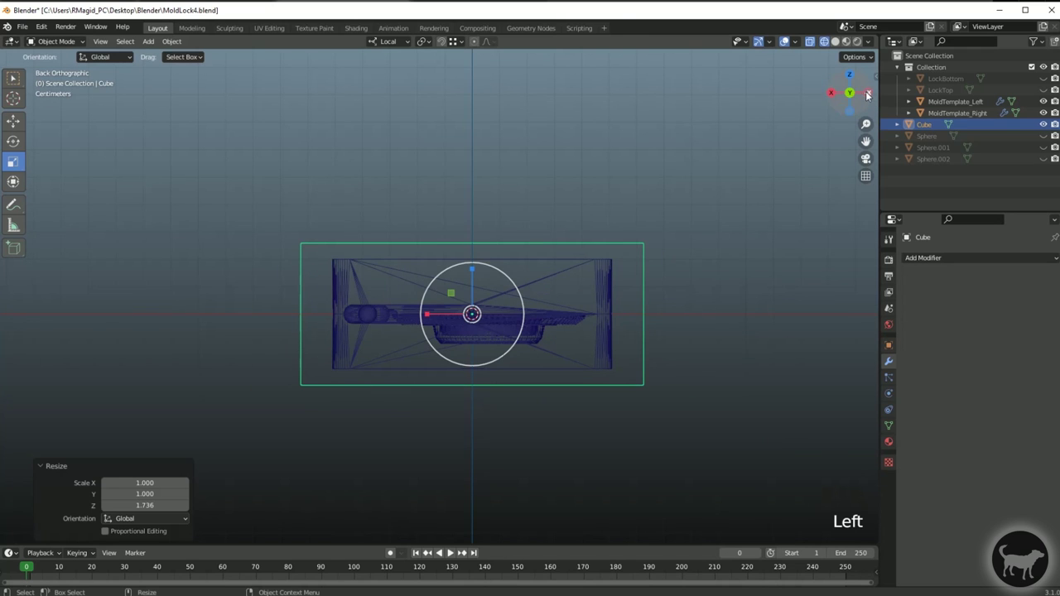
click(838, 97)
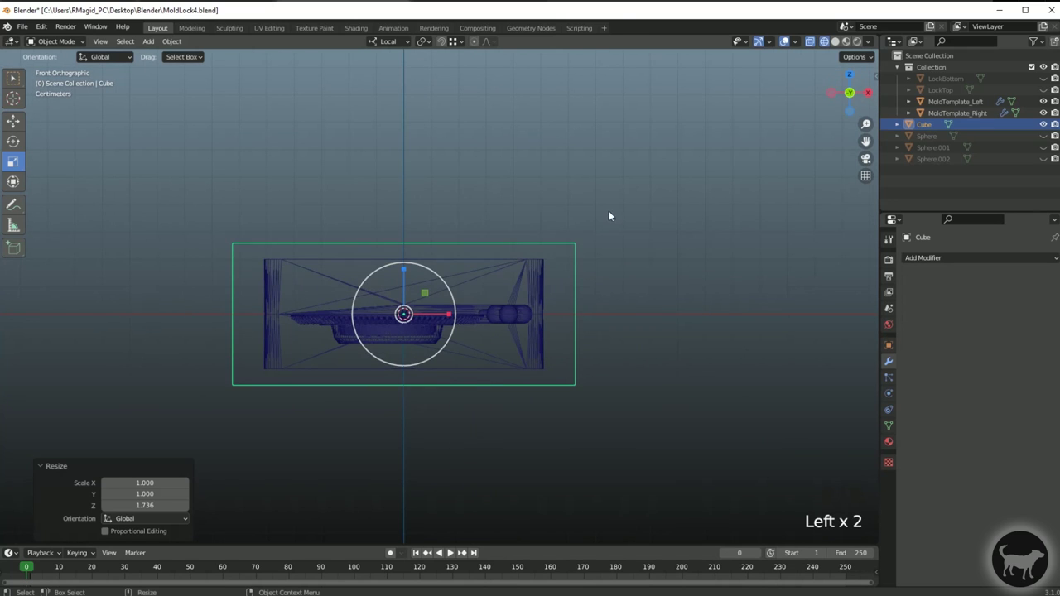
- Examine from the left side view how the cube's near face overlaps the mold's end wall
click(832, 92)
scroll(505, 344, up, 8)
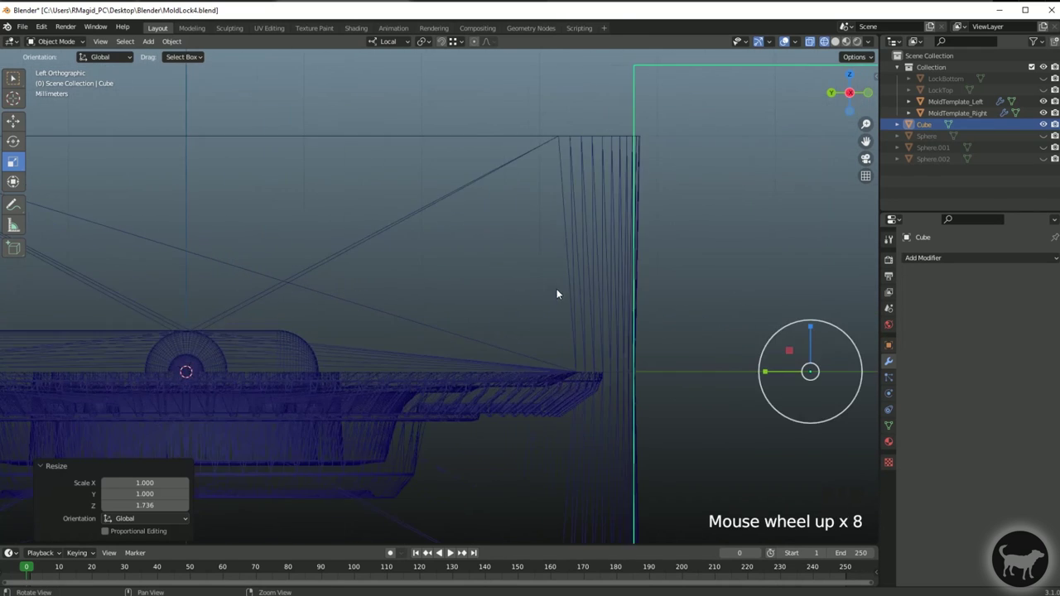
alt+middle_drag(557, 294, 483, 265)
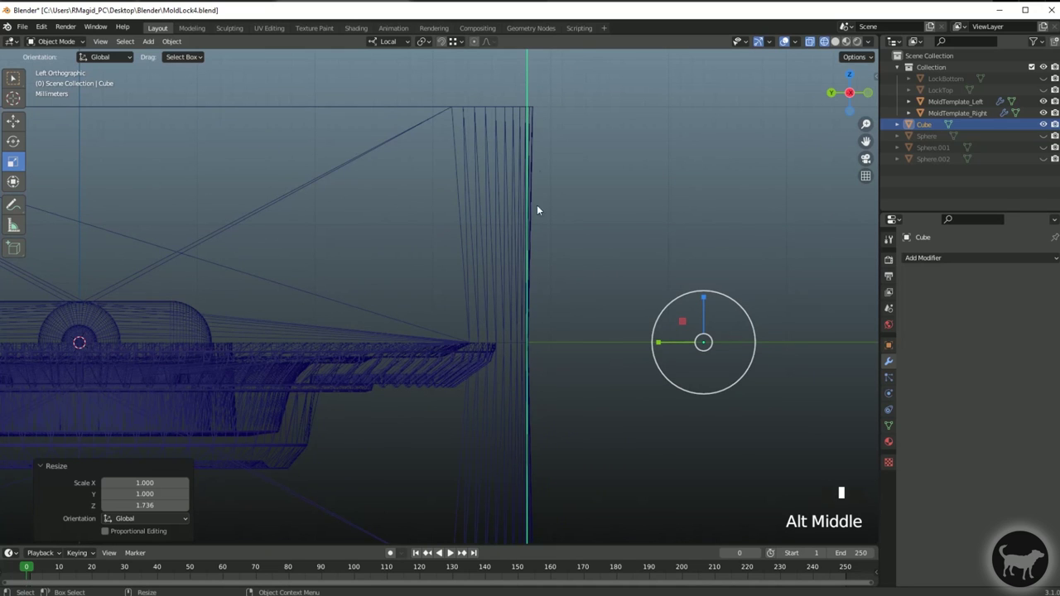
scroll(534, 342, up, 3)
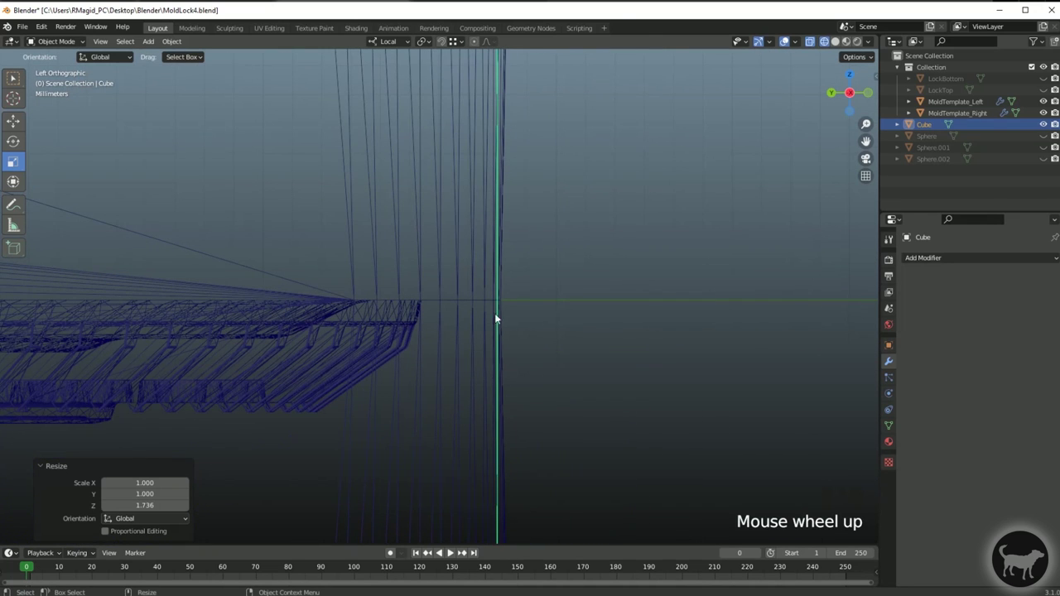
scroll(483, 397, down, 12)
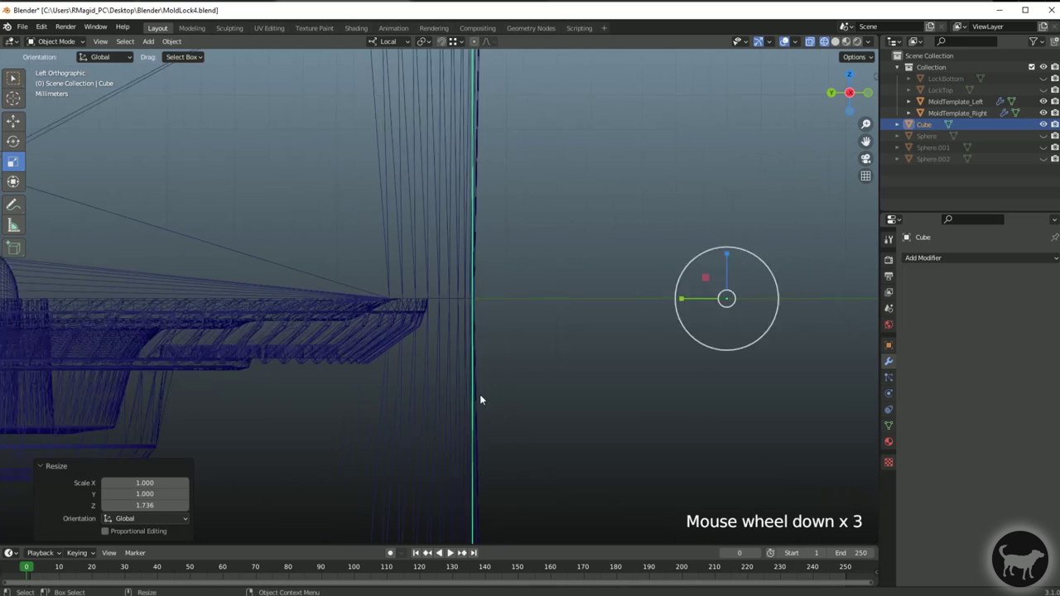
scroll(458, 404, up, 6)
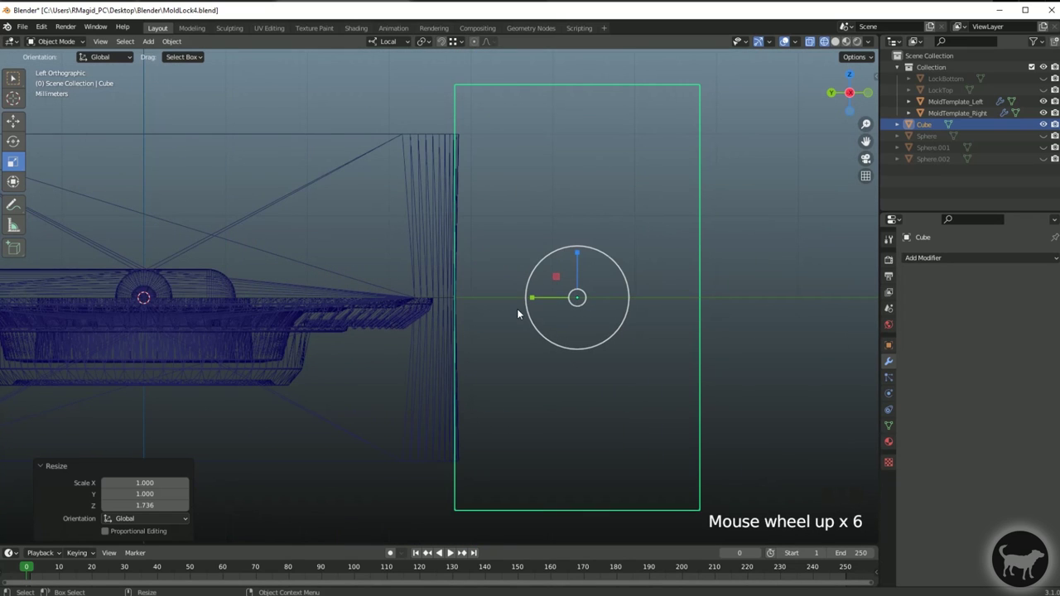
scroll(640, 347, down, 4)
- Add a Boolean modifier set to Difference to MoldTemplate_Left, with Cube as its object
alt+drag(705, 348, 766, 225)
click(785, 252)
alt+middle_click(362, 319)
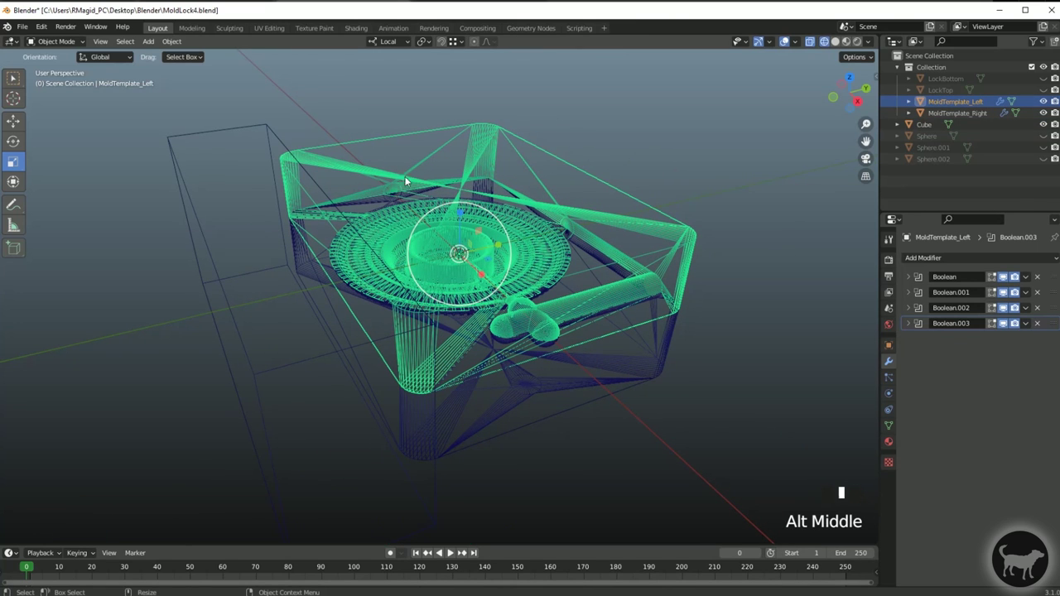
click(922, 258)
click(845, 315)
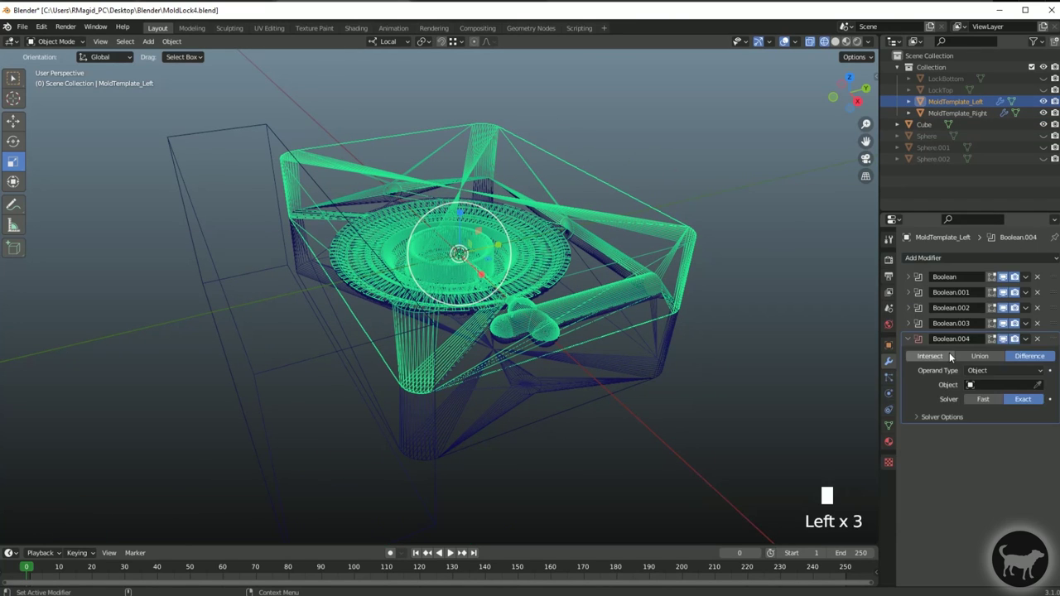
click(994, 384)
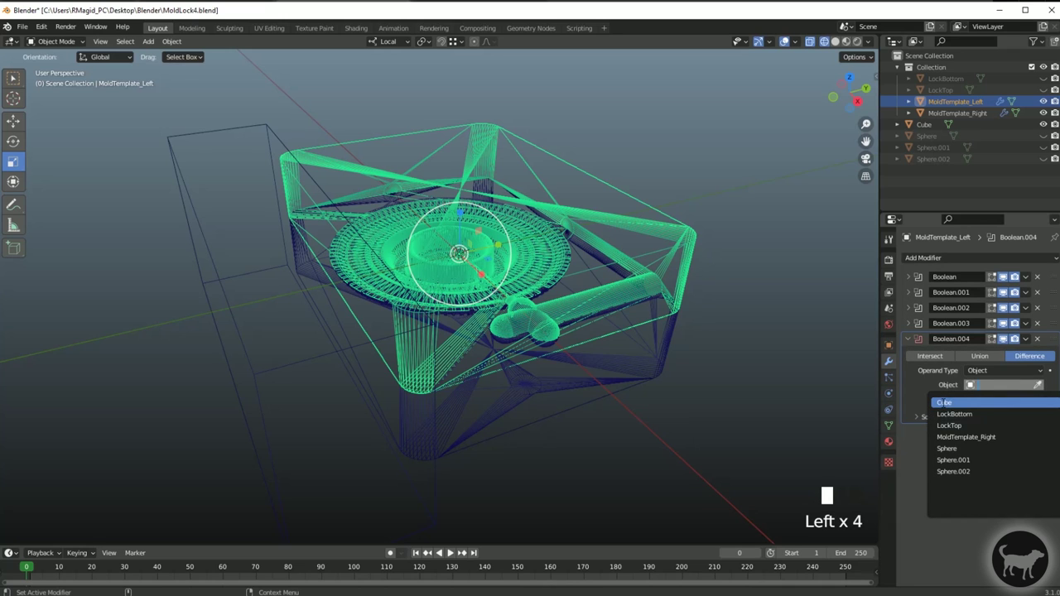
key(Return)
- Add a Boolean Difference modifier to MoldTemplate_Right, also using Cube as the cutting object
click(448, 407)
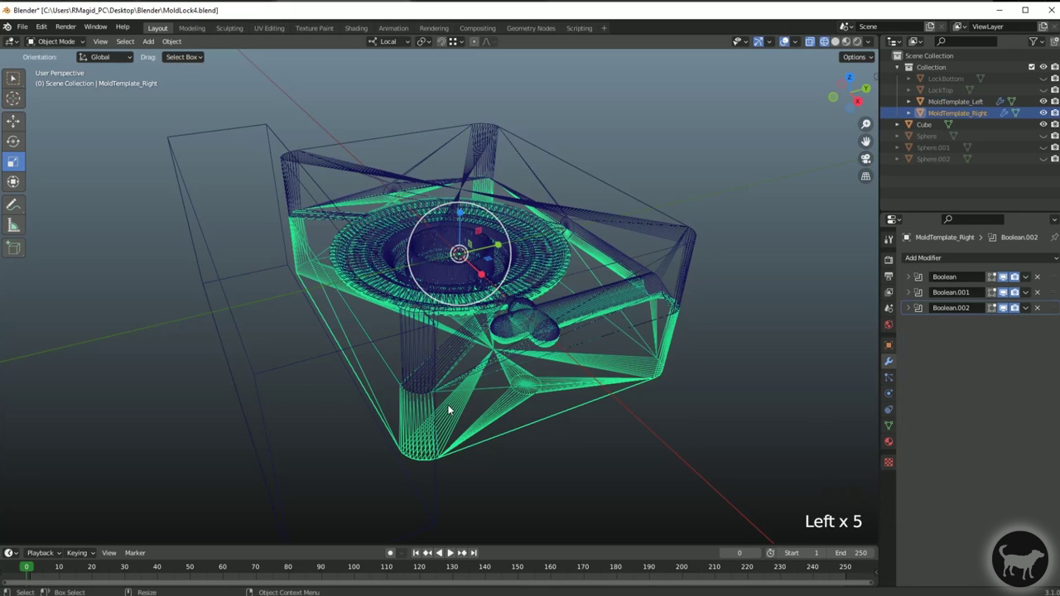
click(950, 257)
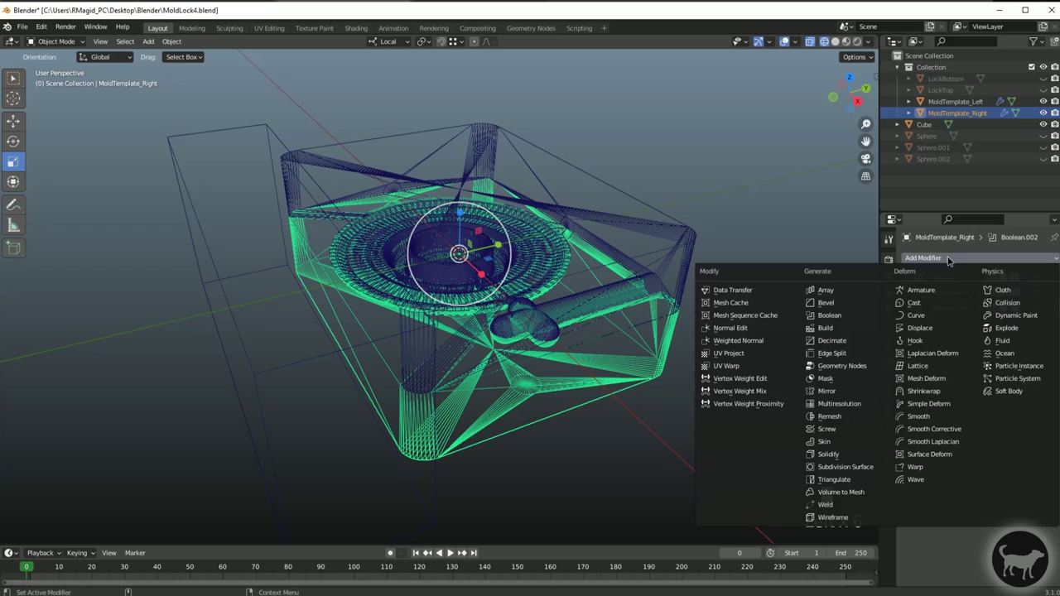
click(975, 368)
click(1015, 370)
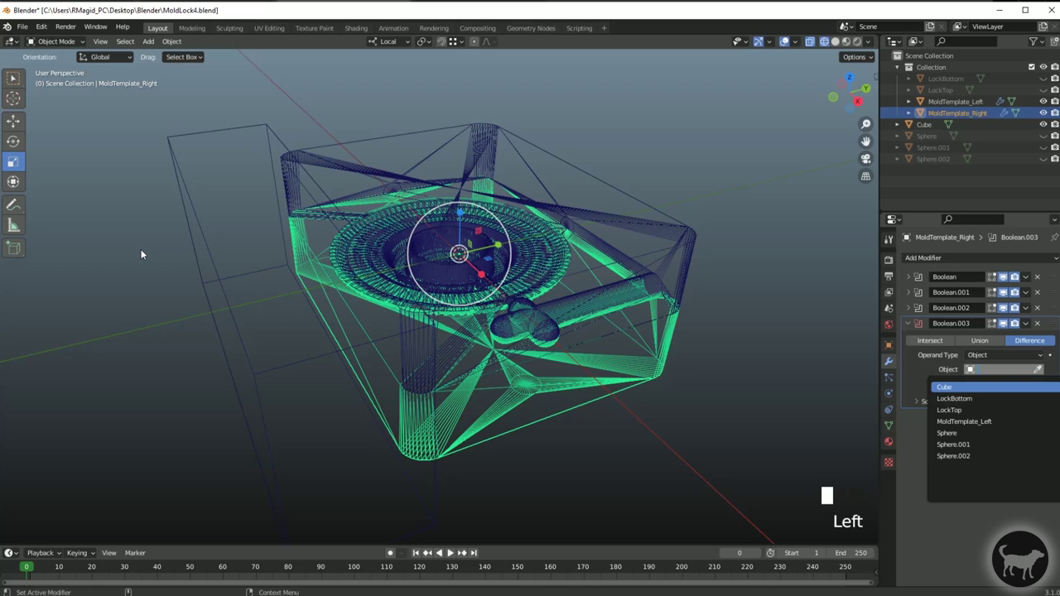
key(Return)
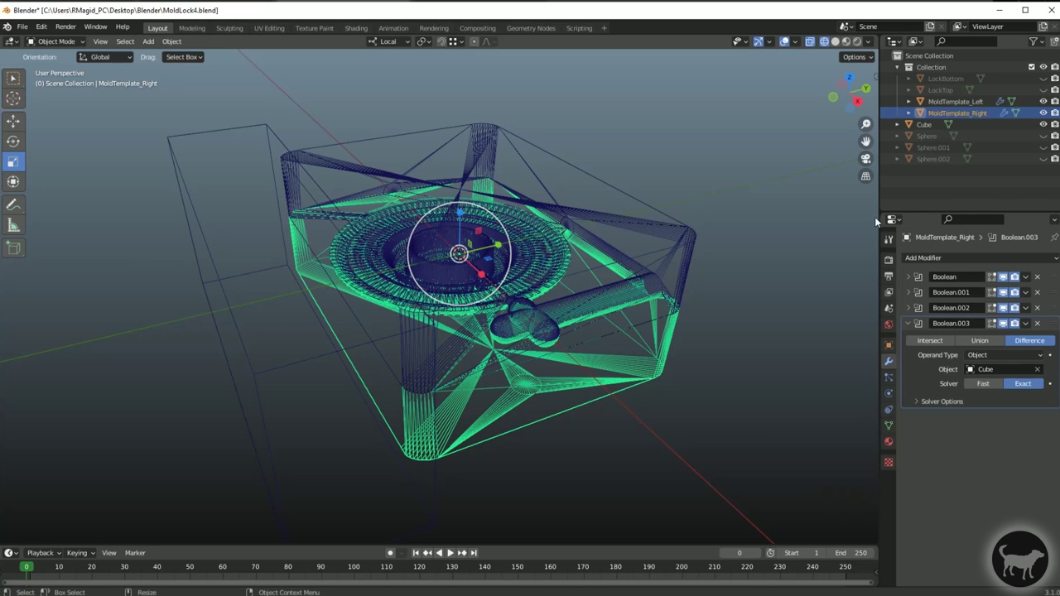
- Hide the Cube object and display the mold halves in solid shading
click(1042, 125)
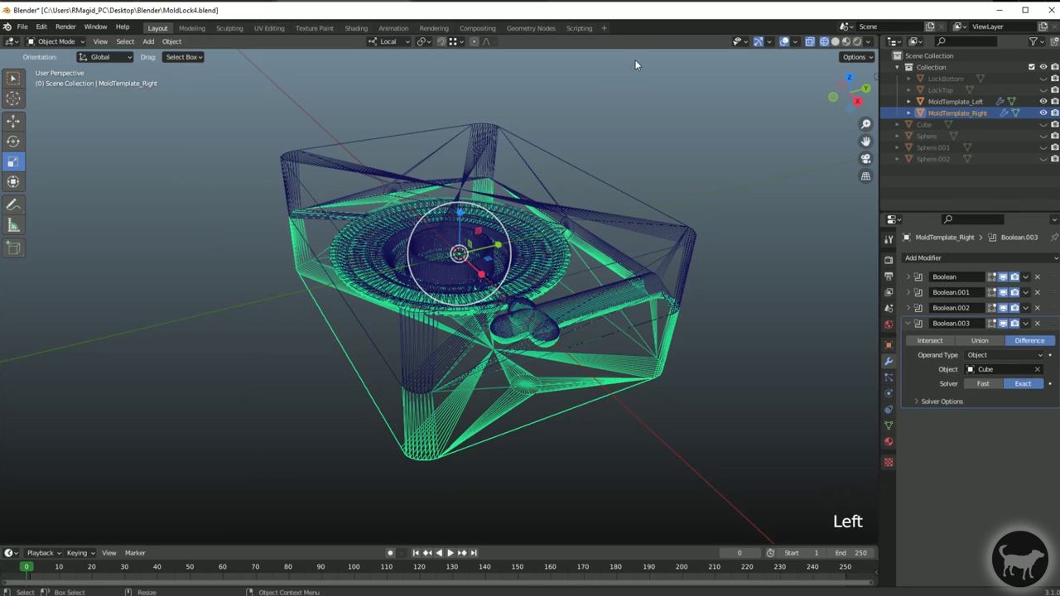
click(835, 41)
mouse_move(484, 216)
alt+mouse_down()
mouse_move(617, 170)
mouse_move(655, 192)
mouse_move(231, 236)
alt+mouse_up()
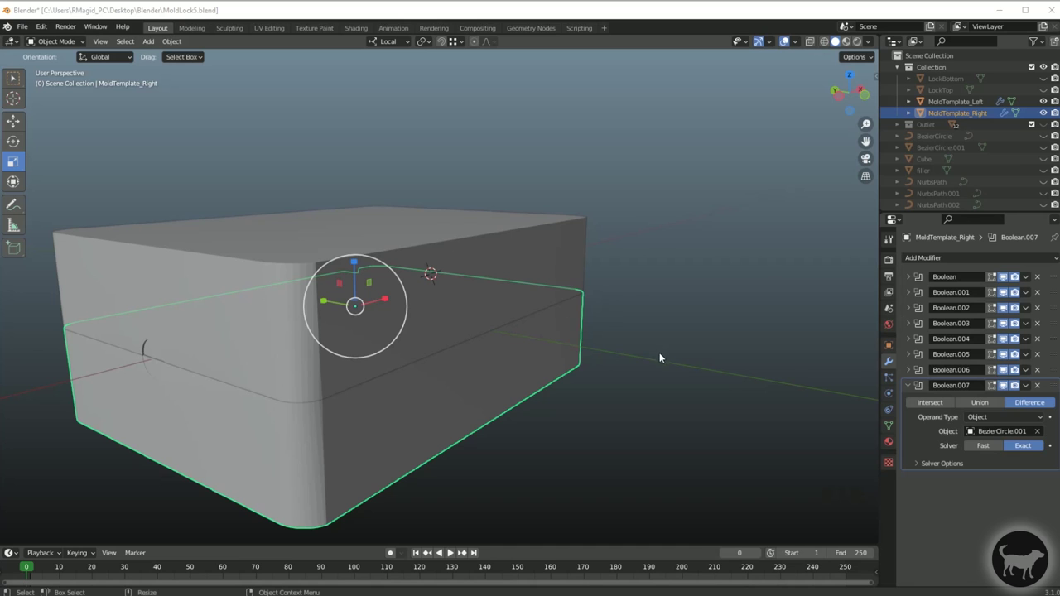
- Hide MoldTemplate_Left and look over the dial cavity and pour channel in MoldTemplate_Right
click(644, 309)
click(505, 232)
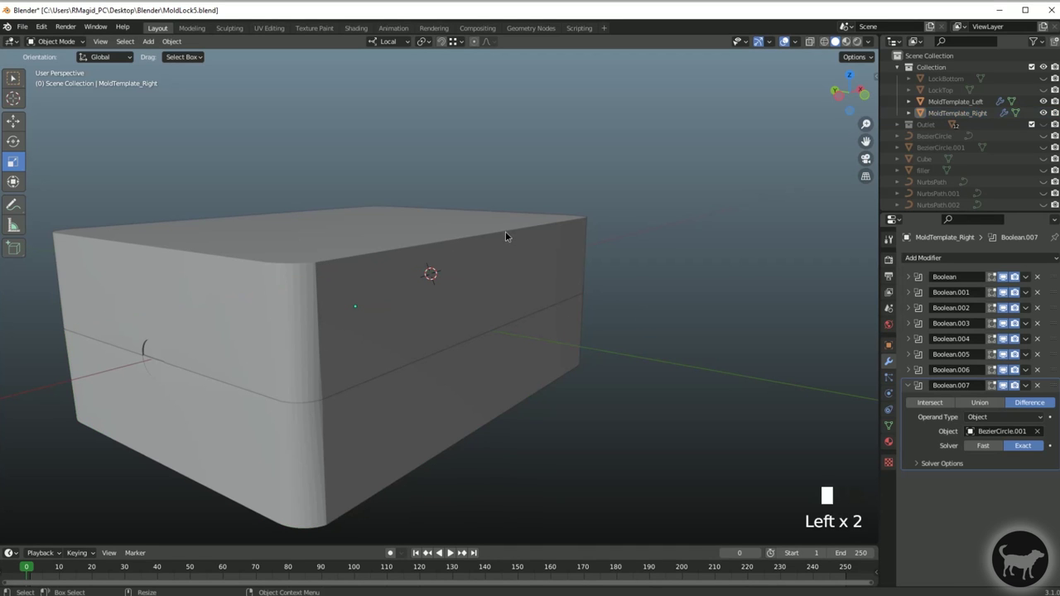
click(1044, 101)
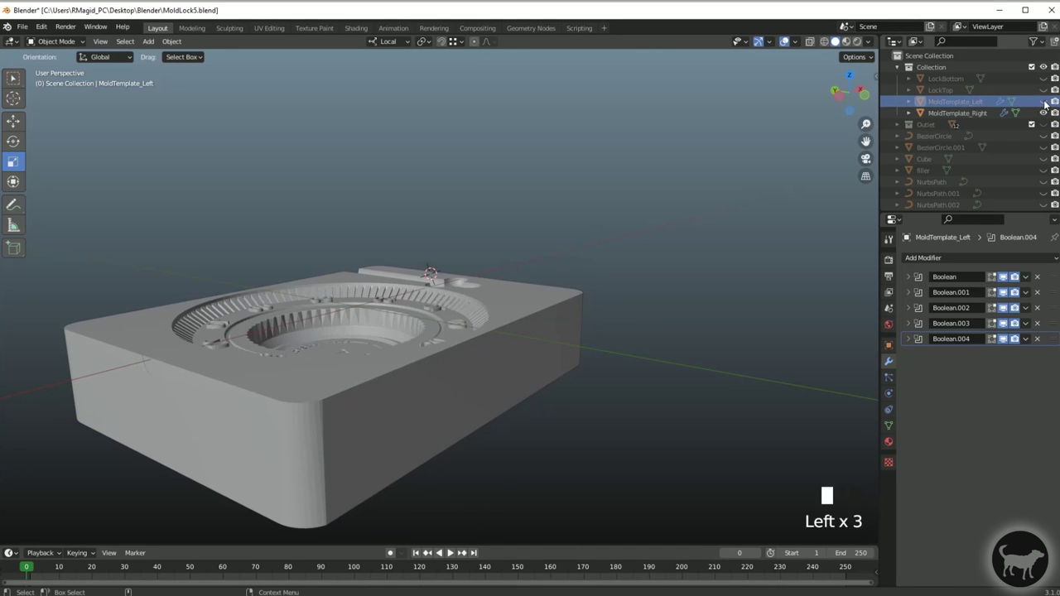
alt+drag(693, 152, 682, 185)
alt+middle_drag(682, 186, 597, 141)
alt+drag(597, 141, 477, 190)
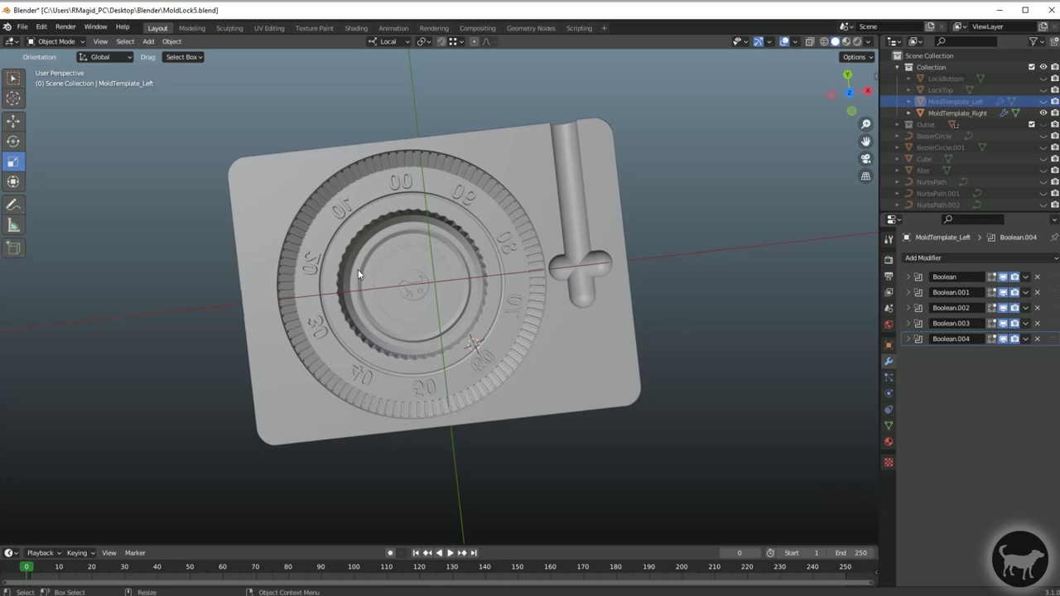
alt+drag(454, 190, 608, 279)
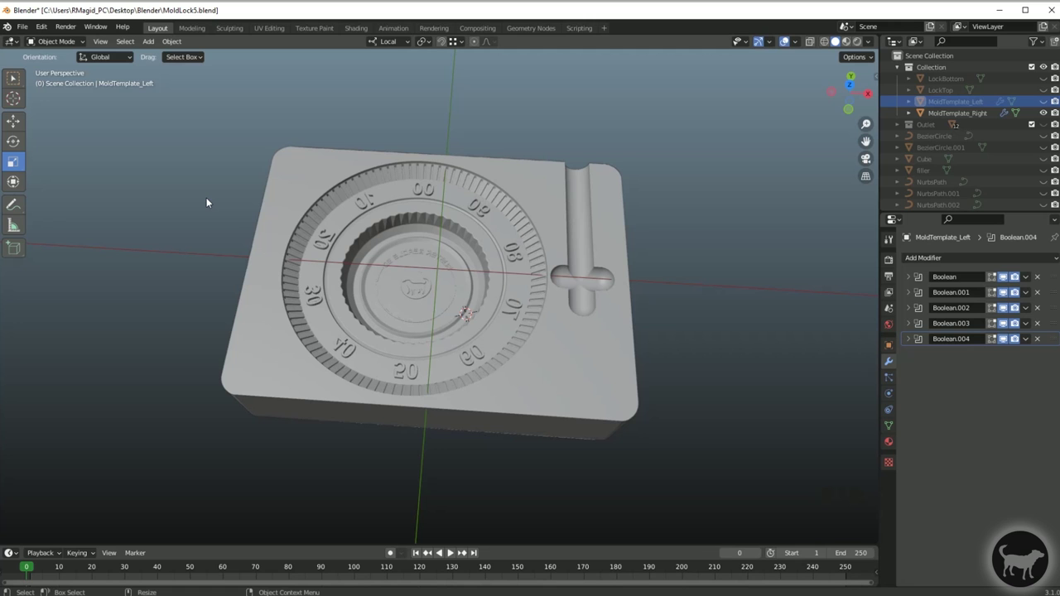
alt+drag(363, 372, 572, 365)
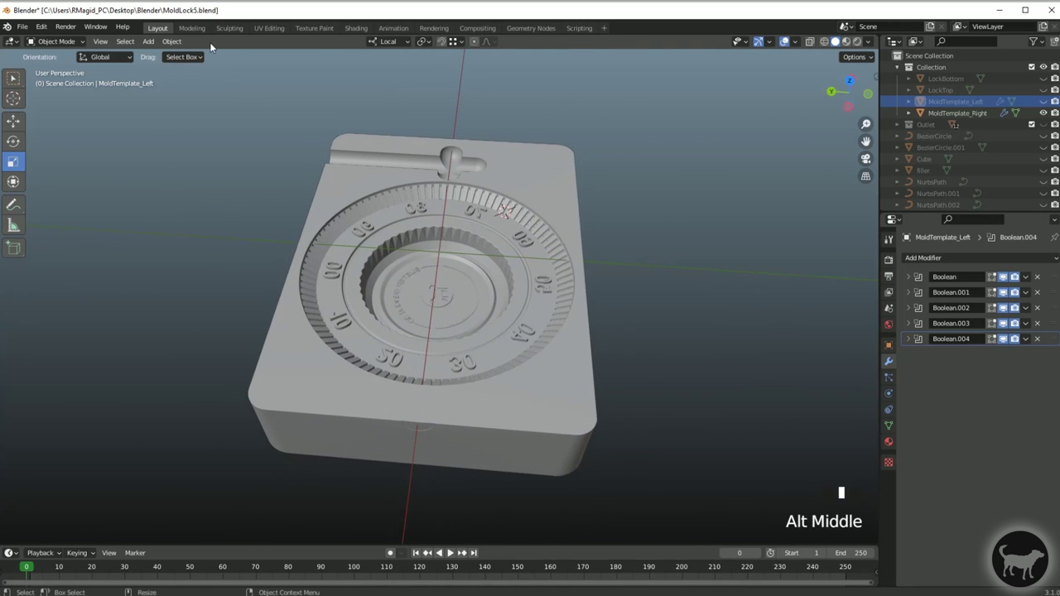
- Add a mesh cube with a size of 0.1 mm at the 3D cursor
click(149, 42)
mouse_move(190, 54)
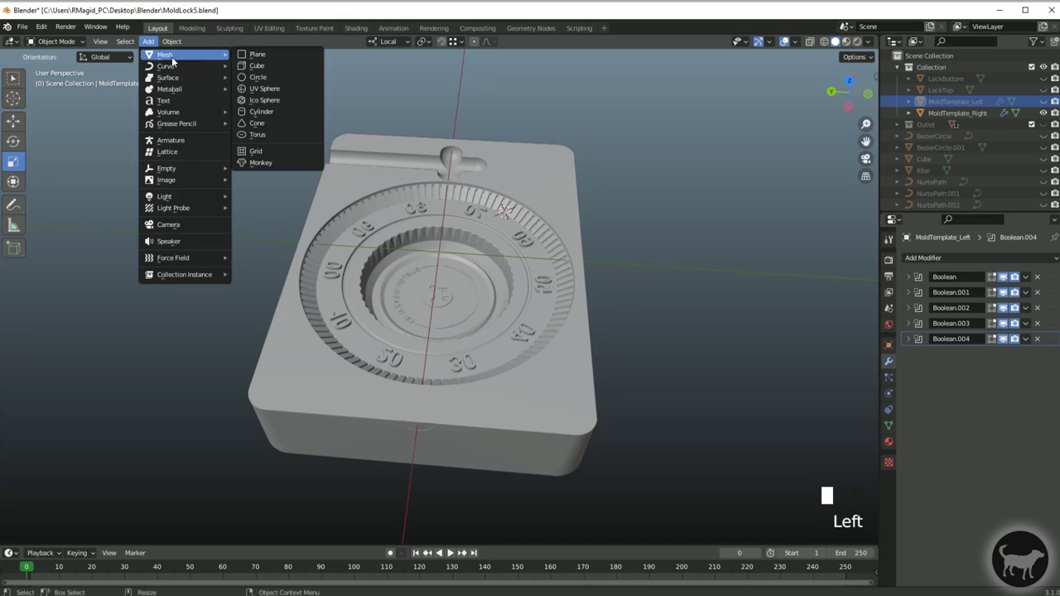
click(253, 67)
click(150, 435)
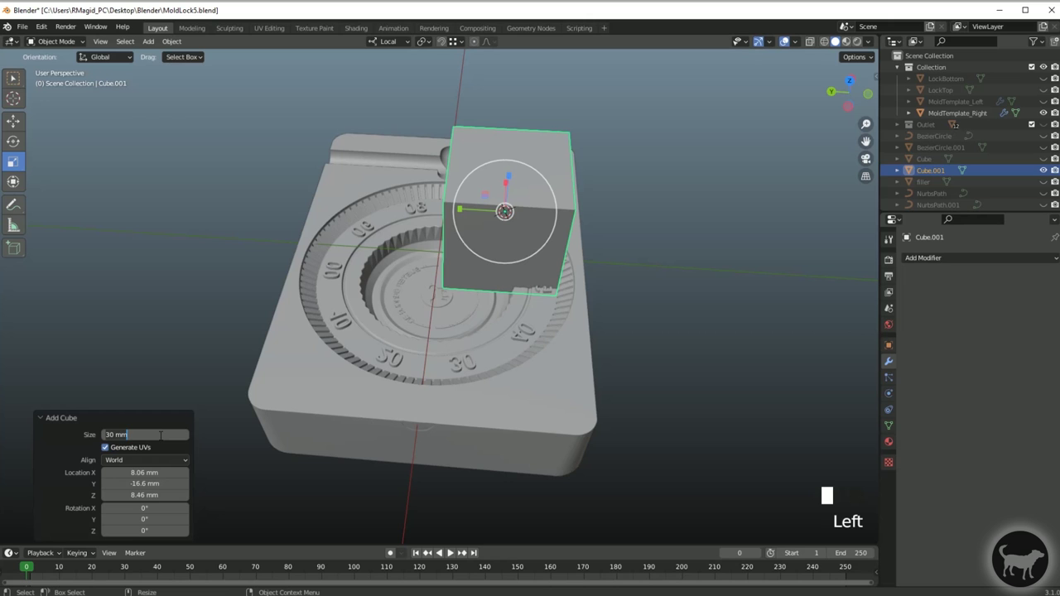
text(.1)
key(Return)
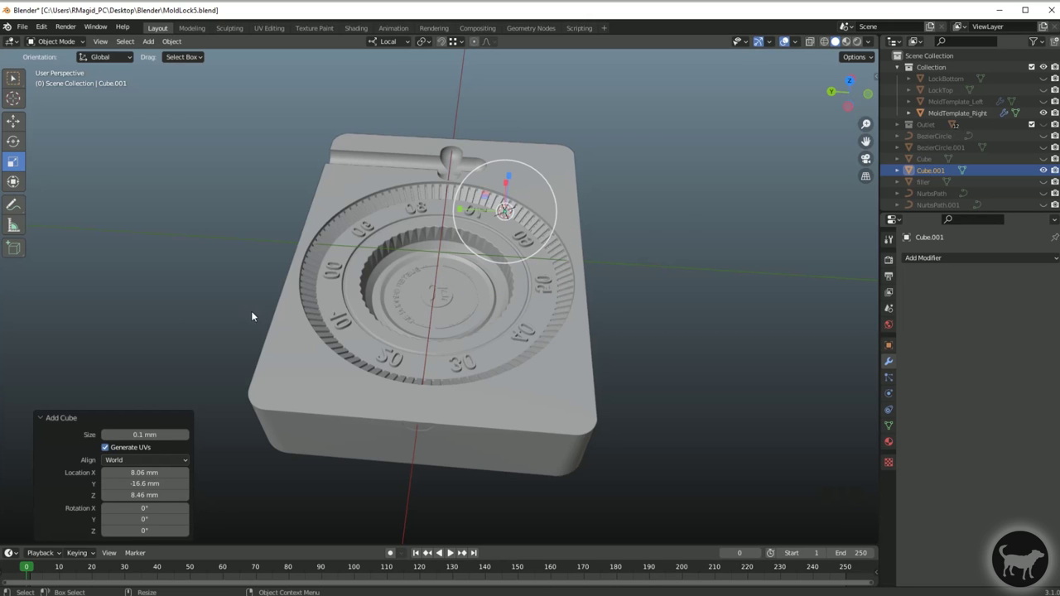
- Stretch the tiny cube along X by a scale factor of about 26.8
alt+drag(673, 263, 581, 264)
scroll(429, 278, up, 6)
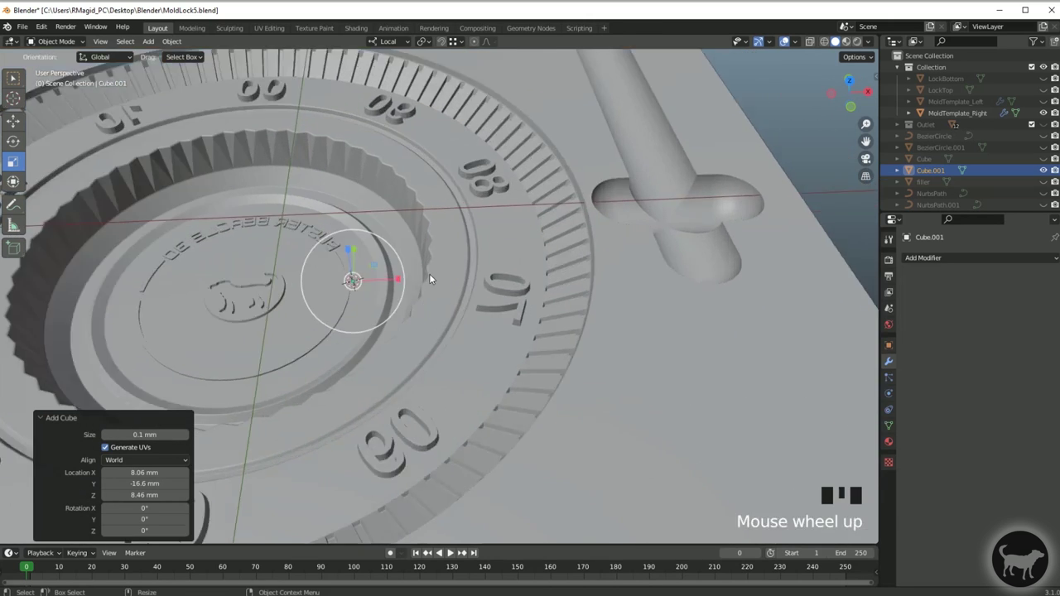
scroll(429, 278, up, 4)
alt+middle_click(511, 286)
scroll(565, 302, down, 2)
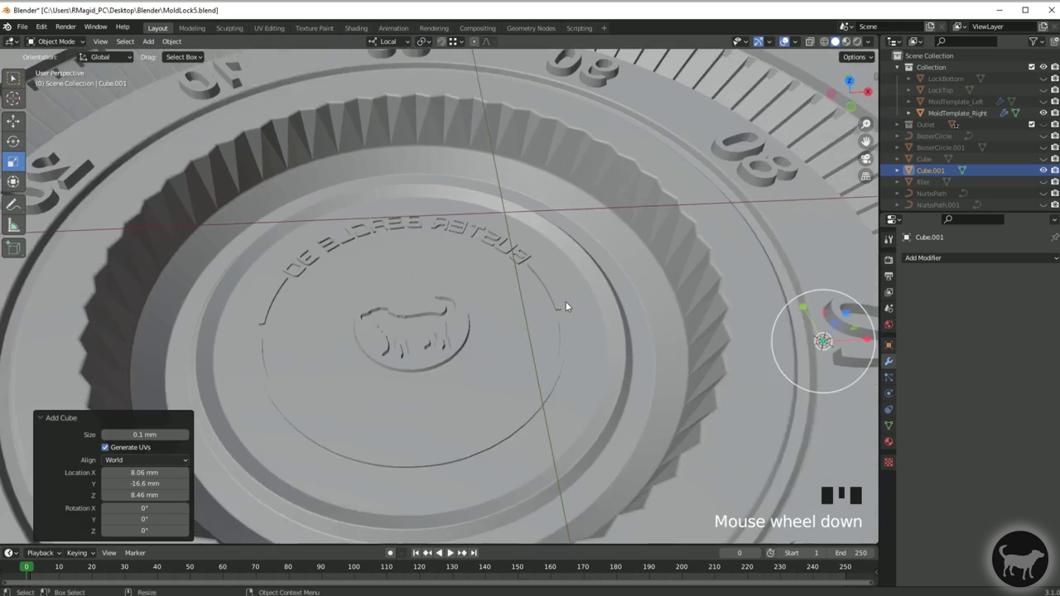
alt+drag(635, 299, 741, 240)
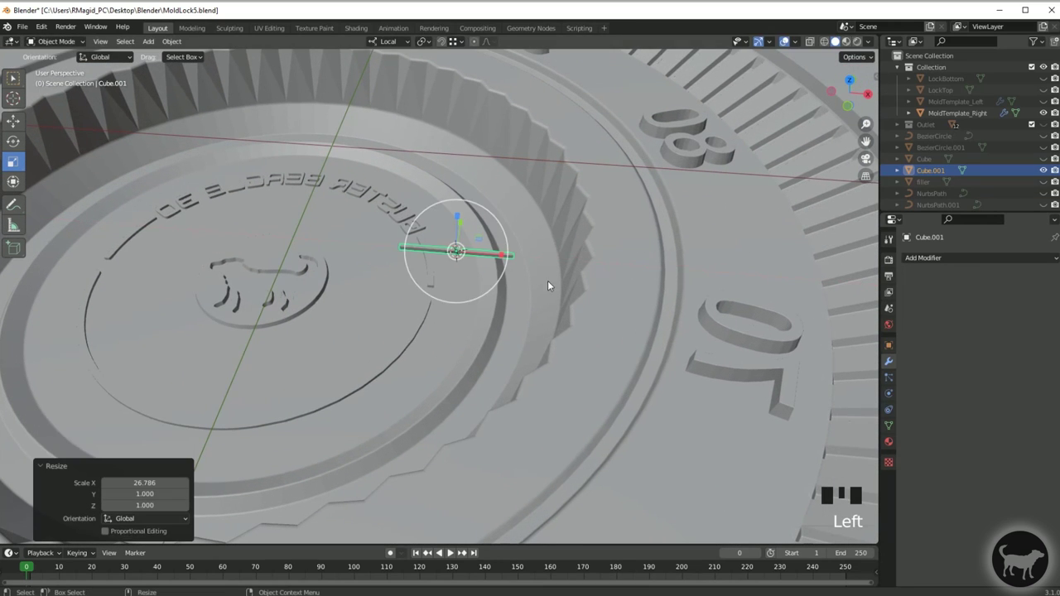
- Scale the thin strip along Y by about 20 to make a long flat bar
alt+drag(623, 267, 473, 284)
scroll(464, 283, down, 8)
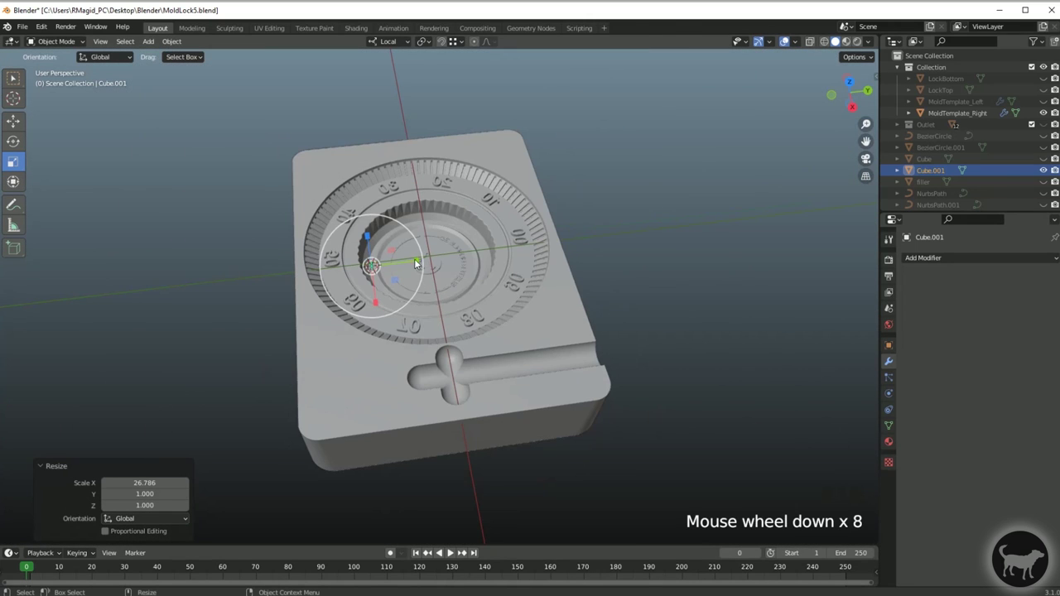
drag(414, 263, 443, 81)
- Rotate the flat bar about its Z axis so its length runs parallel to the scene's X axis
alt+drag(447, 166, 526, 305)
scroll(526, 305, up, 2)
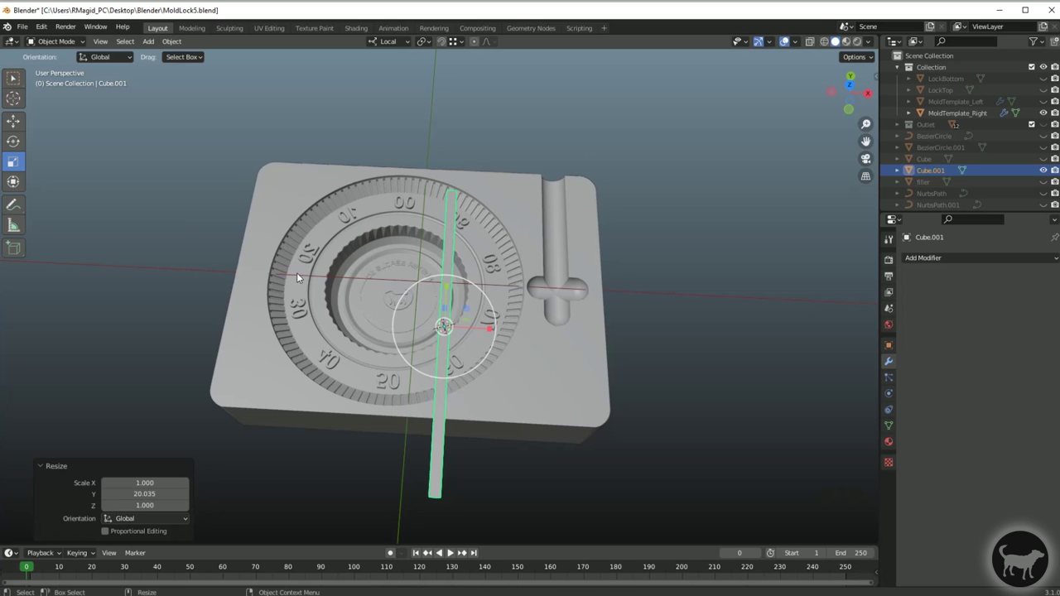
alt+middle_drag(320, 282, 511, 342)
key(e)
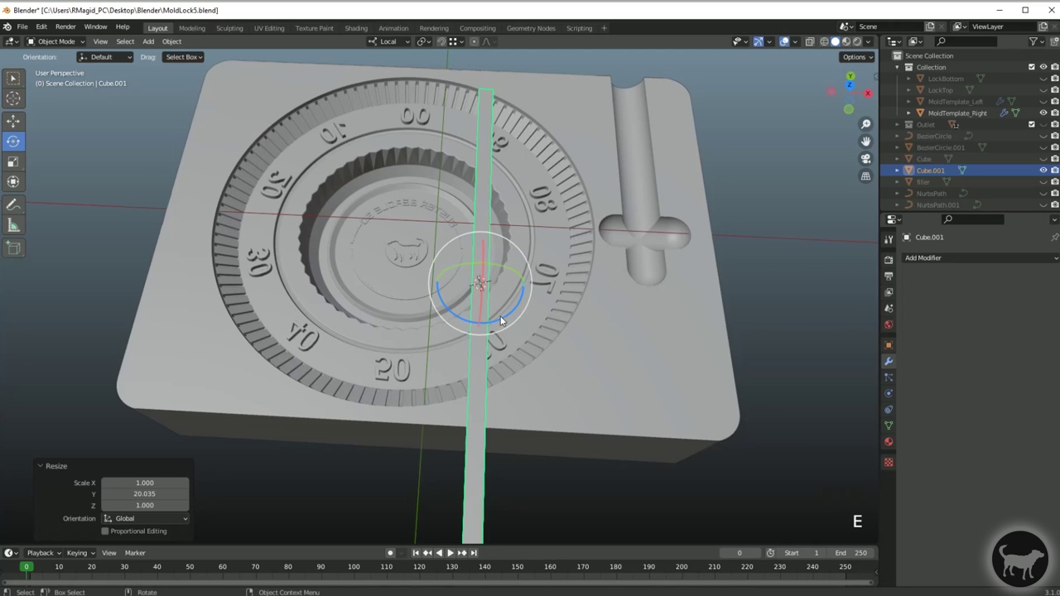
drag(500, 321, 471, 323)
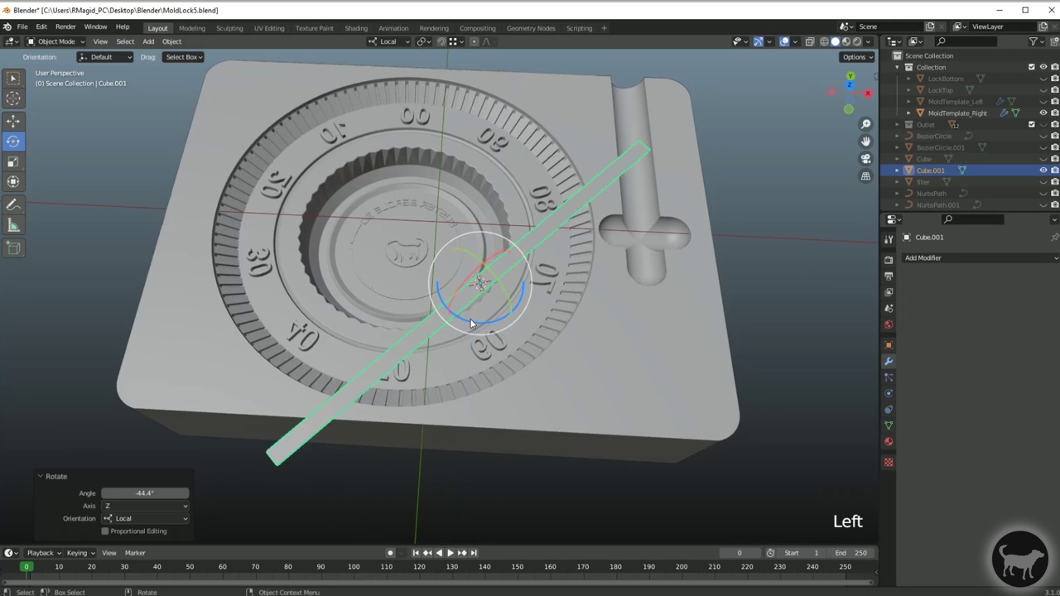
double_click(150, 490)
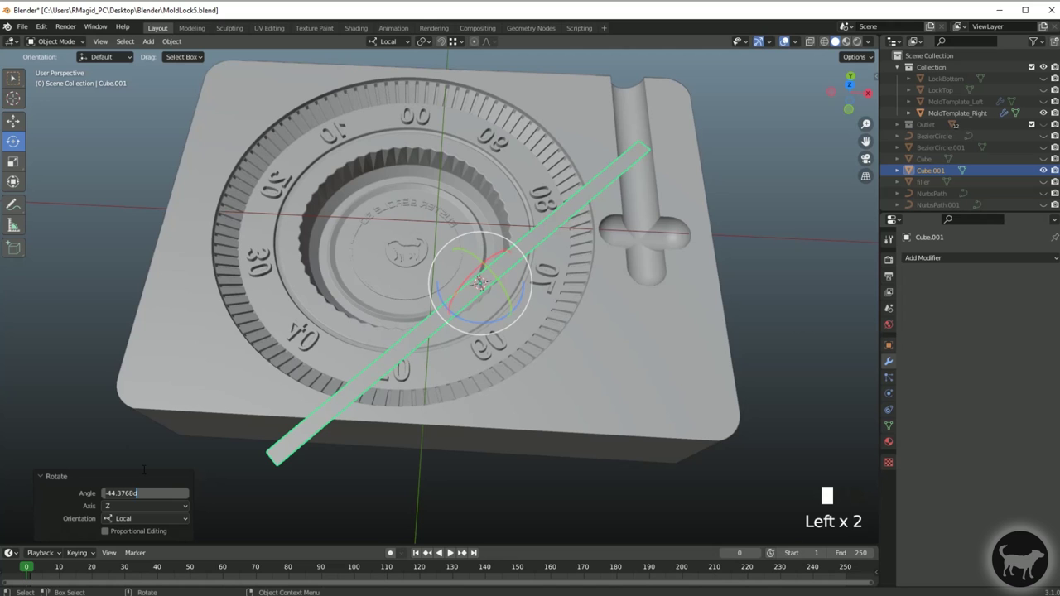
key(Return)
- Move the bar across the mold's outer edge near the dial and lower it about 9 mm
alt+drag(133, 106, 525, 336)
key(w)
drag(463, 306, 269, 190)
scroll(270, 196, up, 4)
scroll(292, 244, up, 1)
alt+drag(366, 192, 461, 263)
alt+middle_click(433, 255)
alt+scroll(419, 388, up, 1)
- Raise the bar about 0.46 mm along Z relative to the mold's parting surface
alt+drag(419, 388, 397, 378)
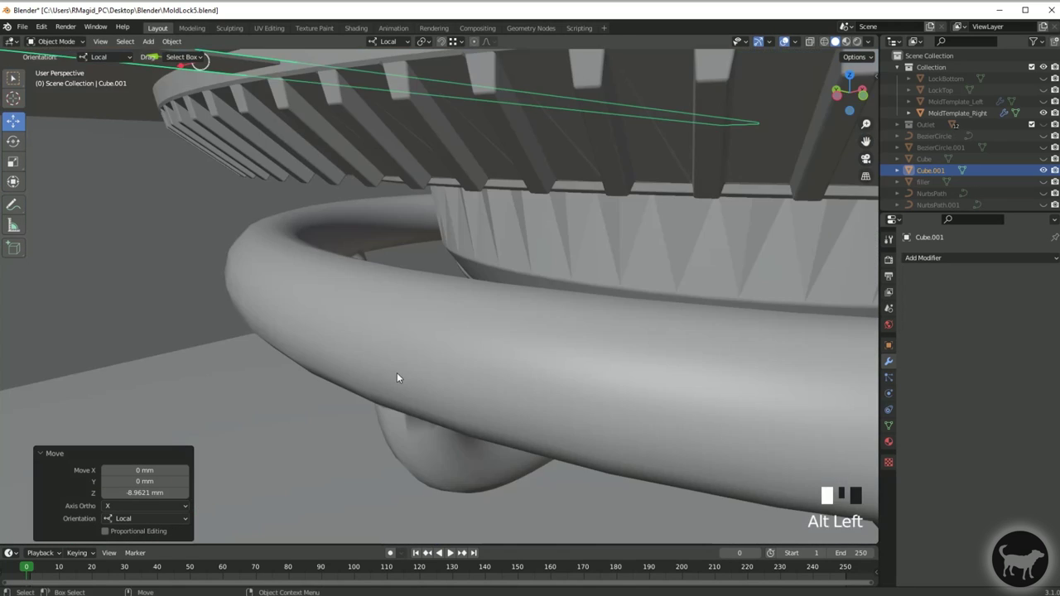
alt+middle_click(397, 377)
alt+middle_click(423, 379)
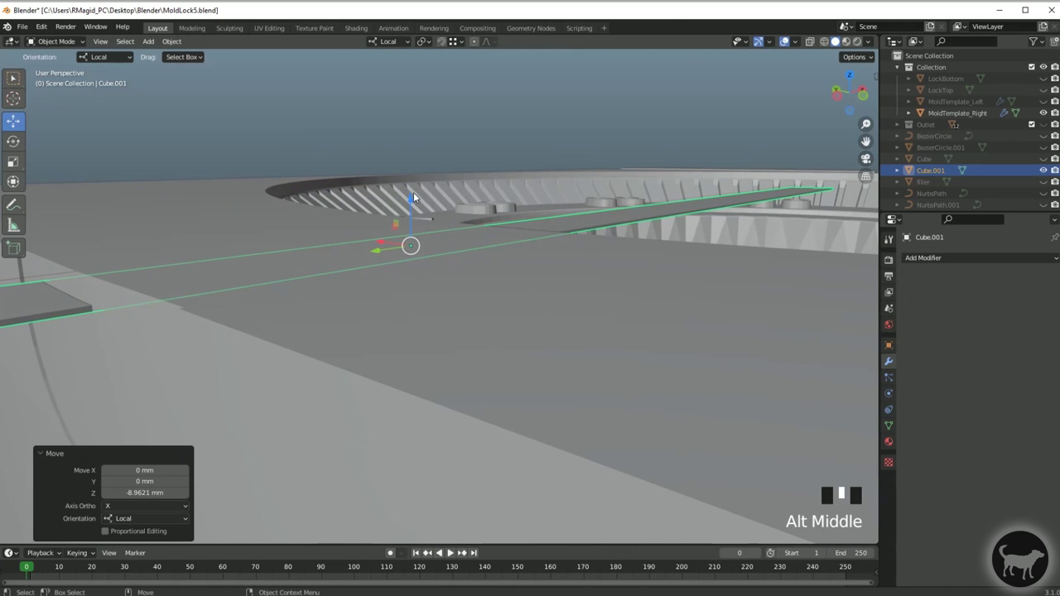
drag(407, 197, 409, 180)
- Shorten the bar along X by a scale factor of about 0.451
scroll(407, 204, down, 6)
scroll(420, 273, up, 4)
key(r)
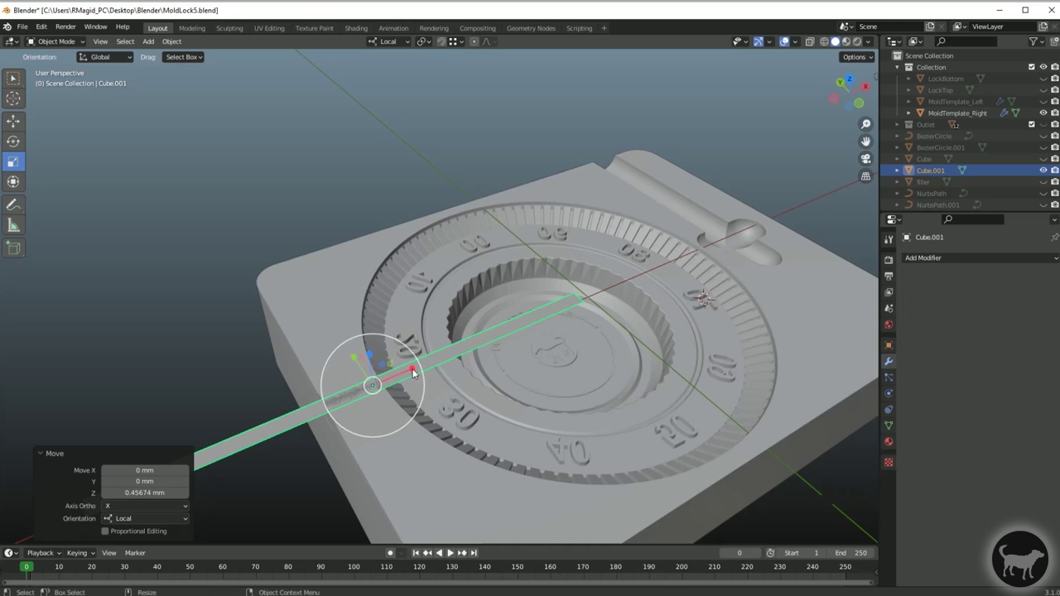
drag(412, 371, 472, 312)
- Duplicate the flat bar in place without offsetting the copy
scroll(388, 381, down, 2)
alt+middle_click(440, 359)
key(ctrl+d)
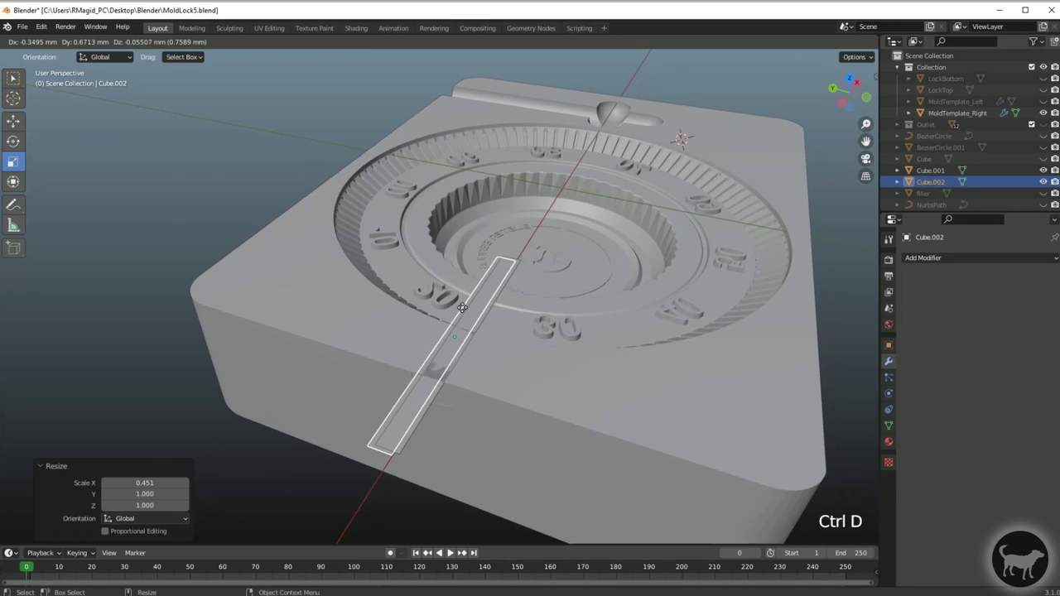
key(Escape)
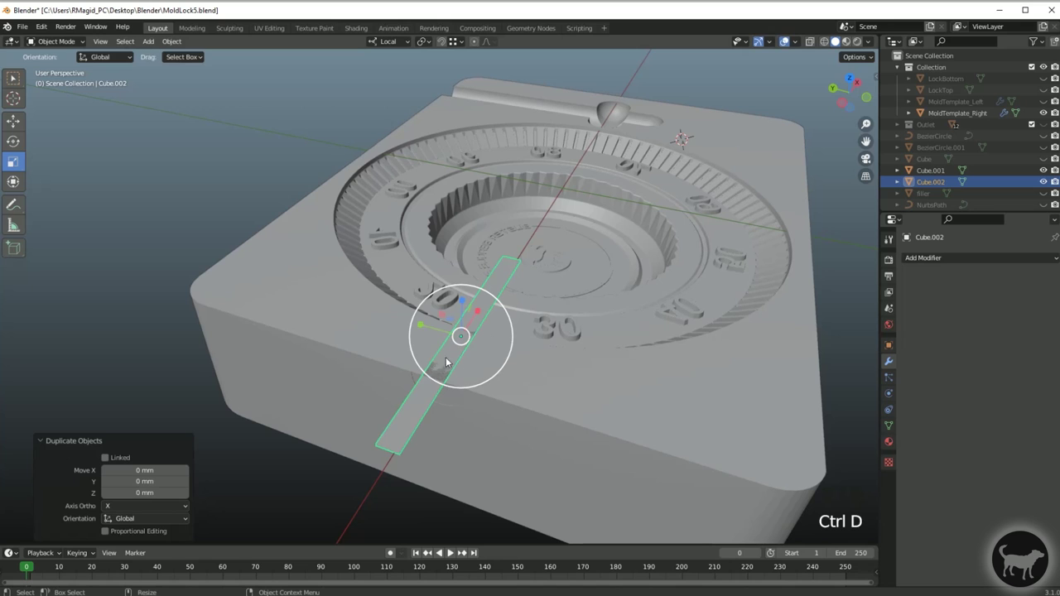
- Move the duplicated bar about 18.5 mm along its local X to one side of the center bar
key(q)
scroll(431, 330, down, 2)
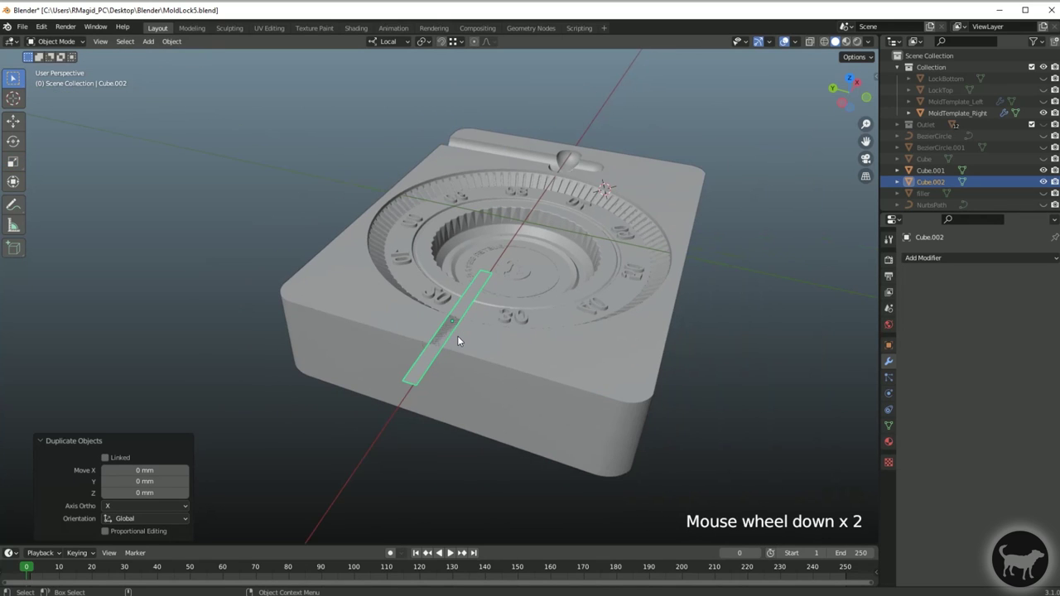
key(w)
drag(413, 311, 324, 286)
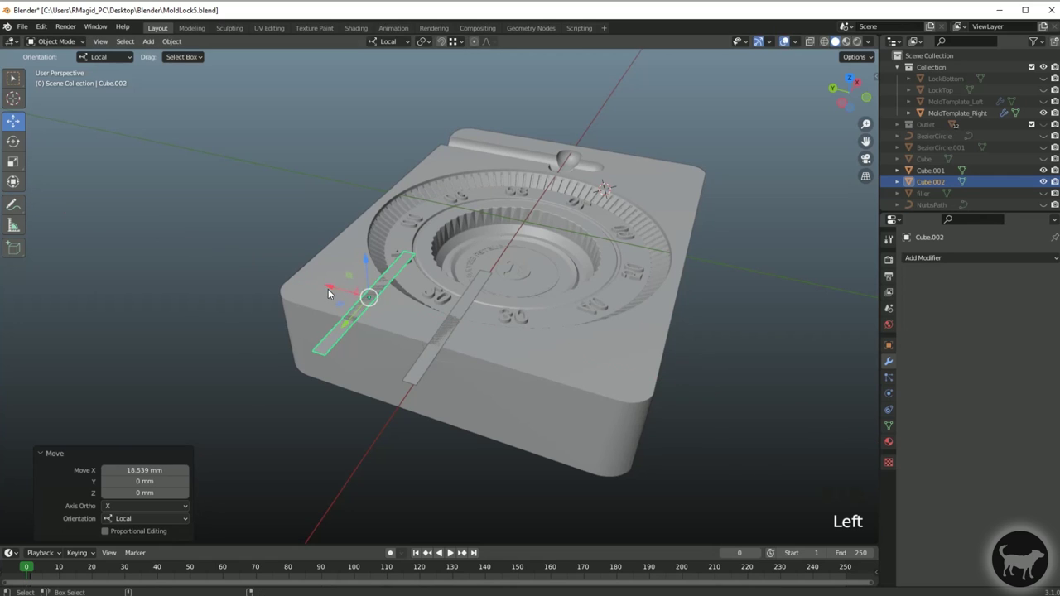
- Duplicate the side bar, move the copy to the opposite side of the center bar and shift it about 2.5 mm further along local X
key(ctrl+d)
right_click(361, 285)
drag(332, 288, 530, 346)
click(530, 347)
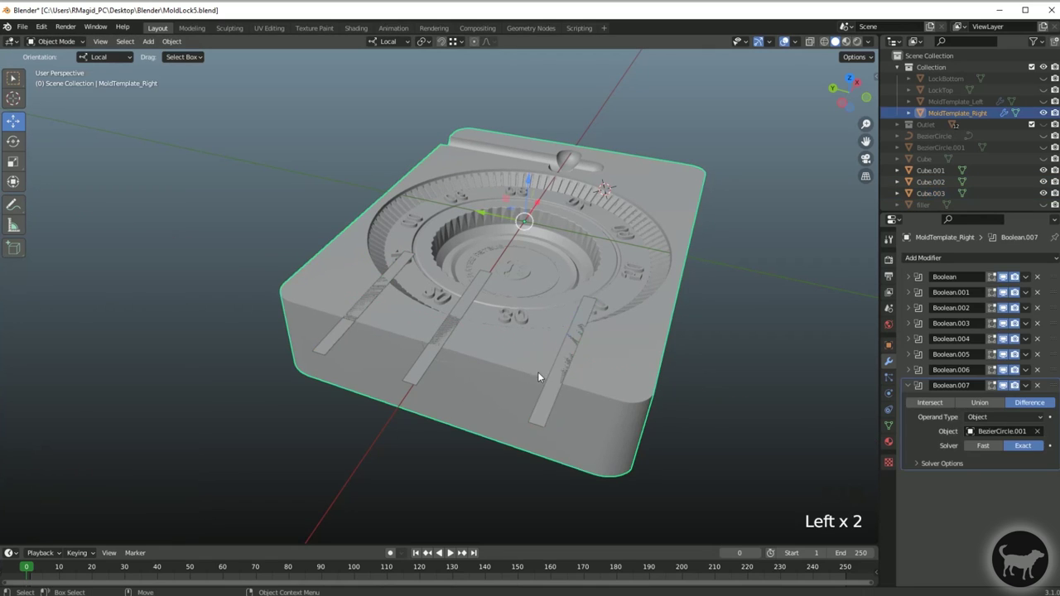
click(547, 378)
drag(522, 338, 161, 296)
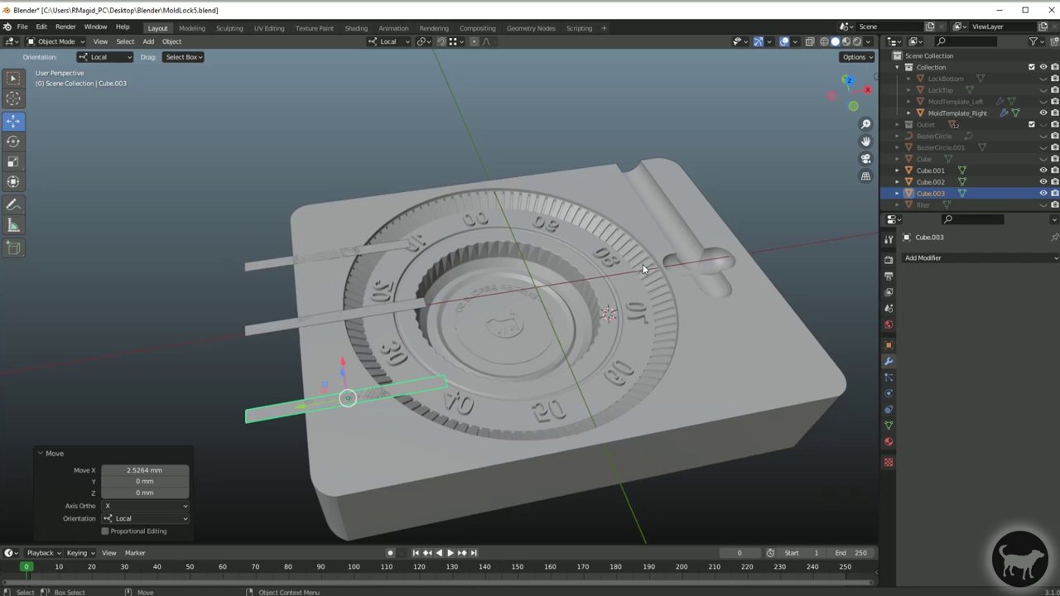
- Join the three bars into a single object
scroll(420, 306, up, 2)
shift+click(422, 308)
shift+click(403, 221)
shift+click(461, 447)
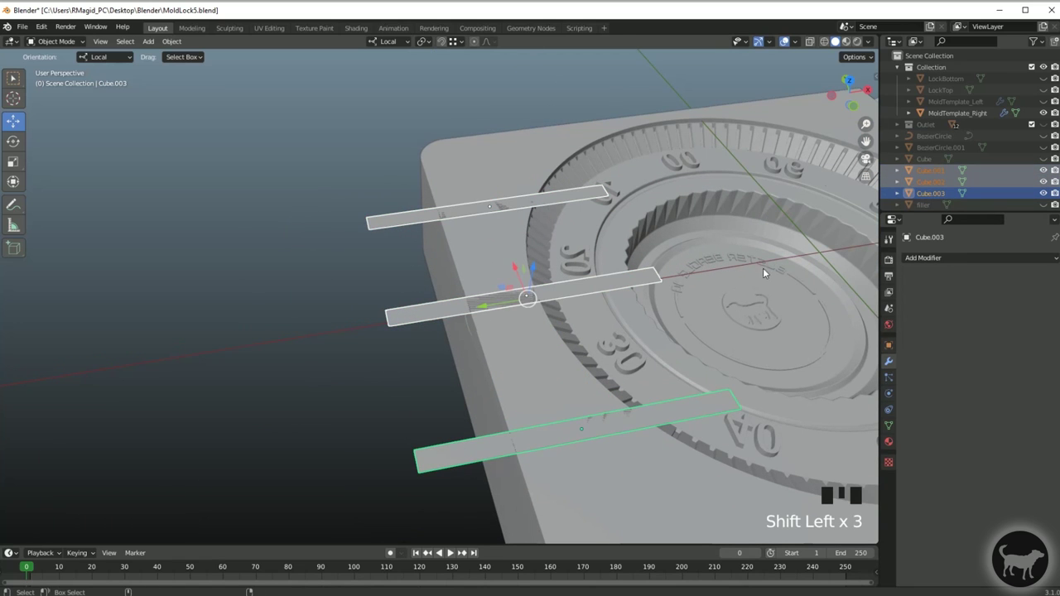
click(172, 41)
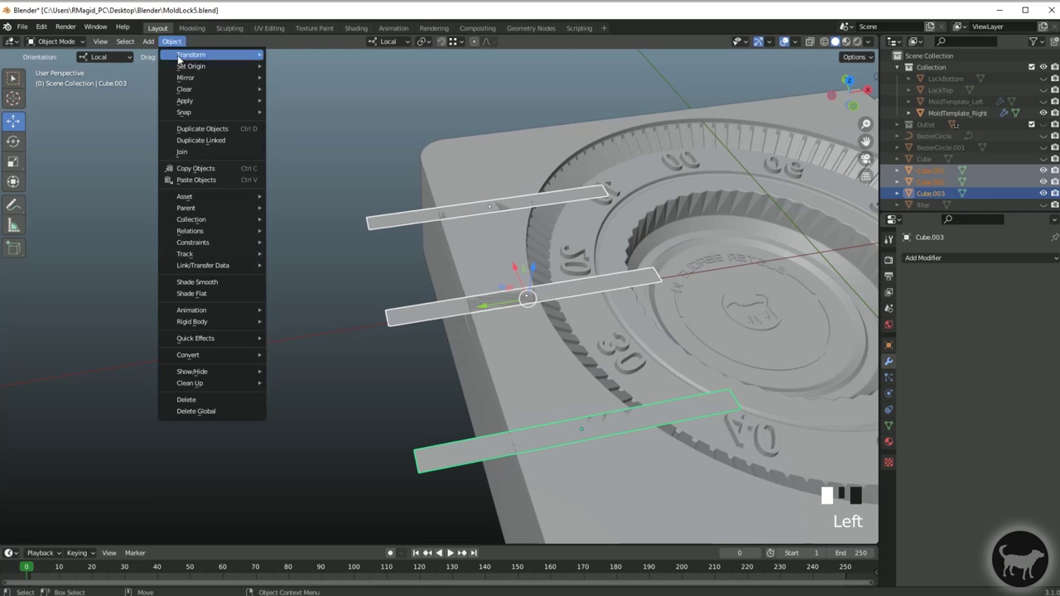
click(201, 151)
click(436, 304)
click(441, 312)
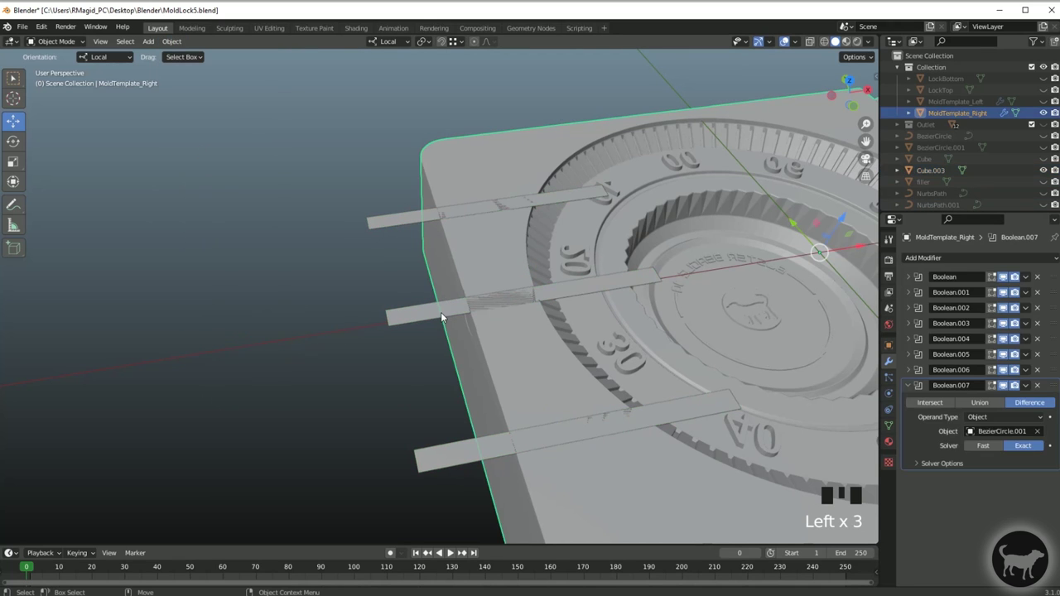
click(413, 314)
- Show MoldTemplate_Left and hide MoldTemplate_Right so the bars sit against the left mold half
click(629, 511)
alt+middle_drag(629, 510, 616, 288)
alt+drag(616, 288, 543, 264)
alt+middle_drag(543, 264, 707, 249)
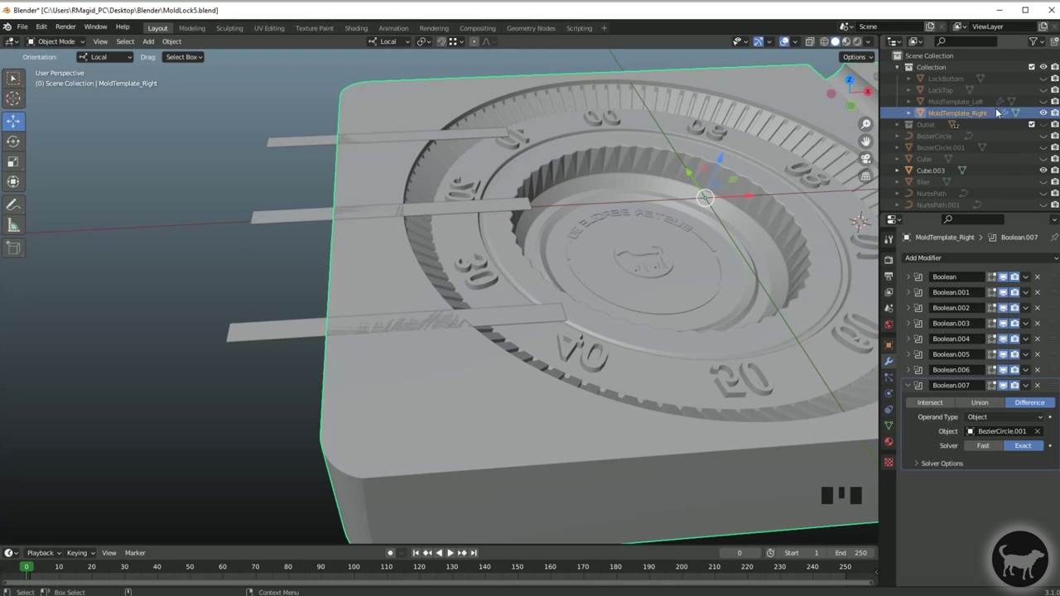
click(1043, 101)
click(1044, 113)
alt+drag(605, 331, 595, 133)
scroll(454, 419, up, 3)
scroll(575, 274, up, 2)
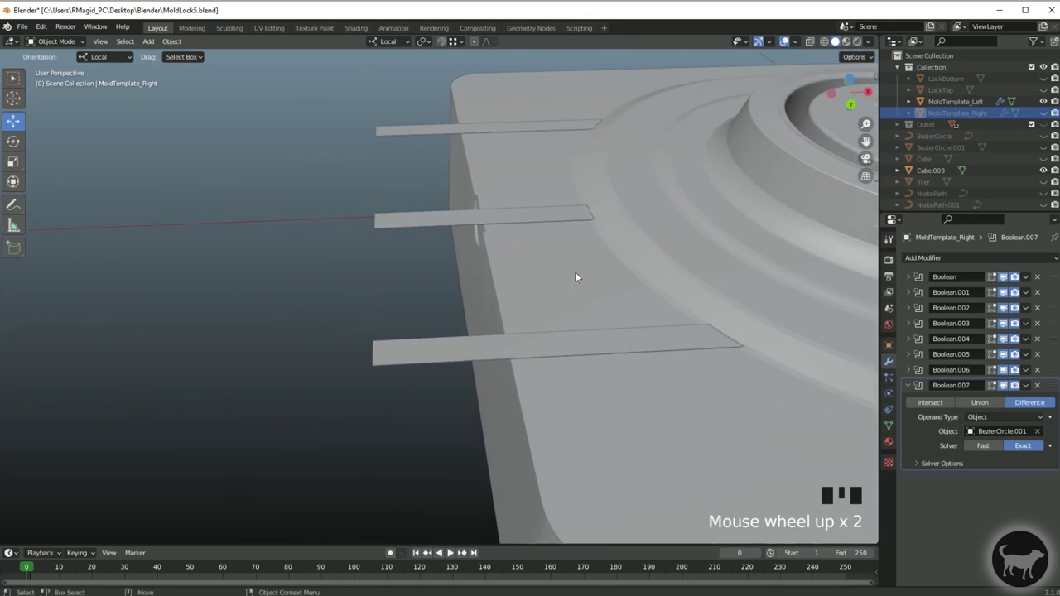
- Examine how the joined bars intersect the left mold half's parting surface up close, in both wireframe and solid shading
alt+drag(575, 274, 480, 356)
click(480, 355)
scroll(522, 396, up, 3)
alt+middle_drag(522, 396, 500, 4)
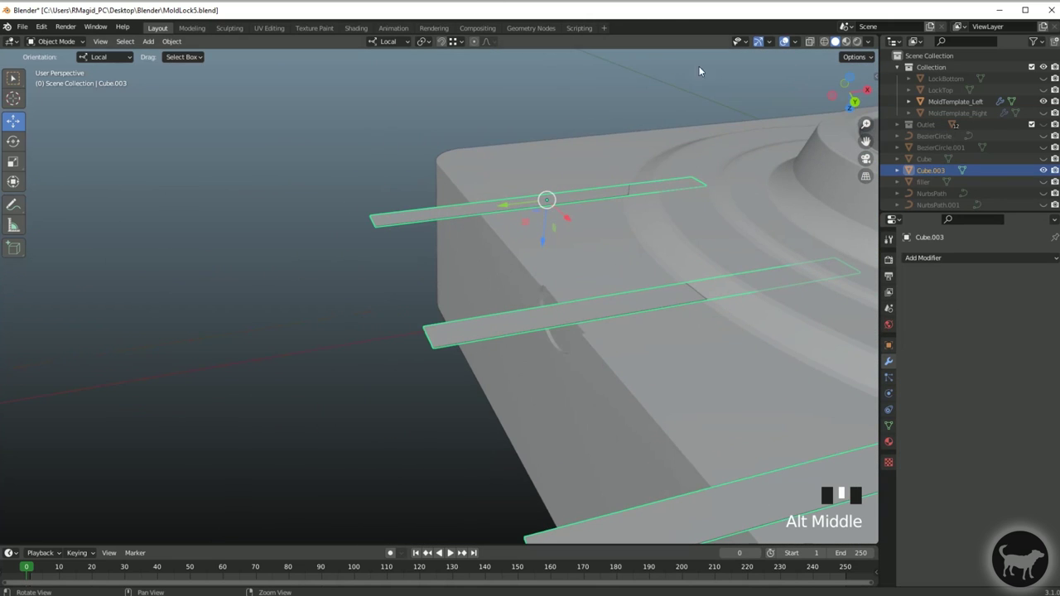
scroll(527, 271, down, 4)
scroll(517, 265, up, 20)
scroll(535, 255, up, 10)
scroll(547, 232, up, 5)
alt+middle_click(516, 304)
scroll(514, 313, down, 10)
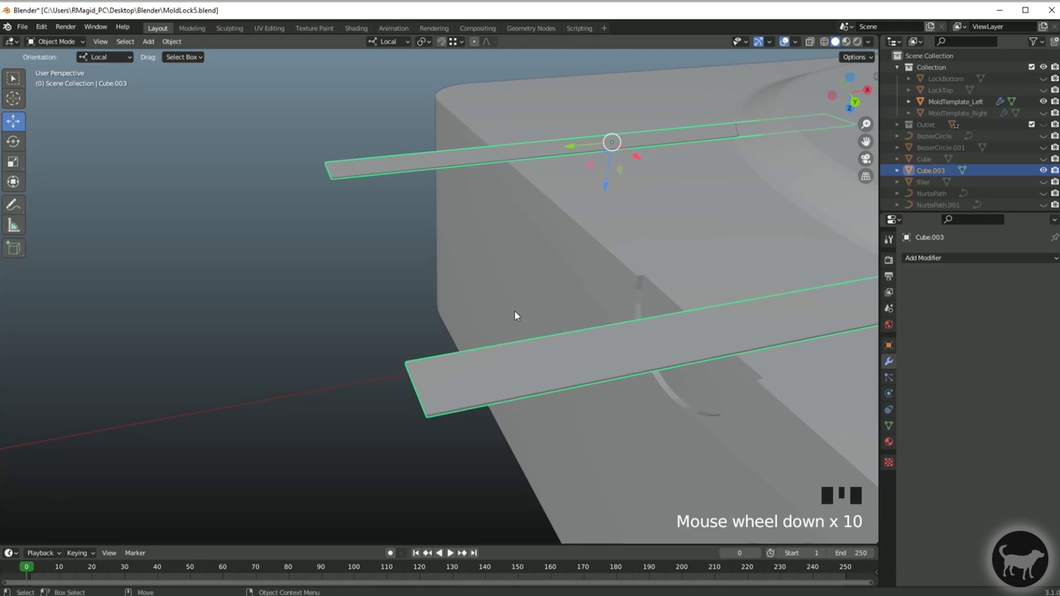
alt+drag(514, 307, 691, 299)
scroll(555, 340, up, 2)
alt+right_drag(690, 299, 33, 380)
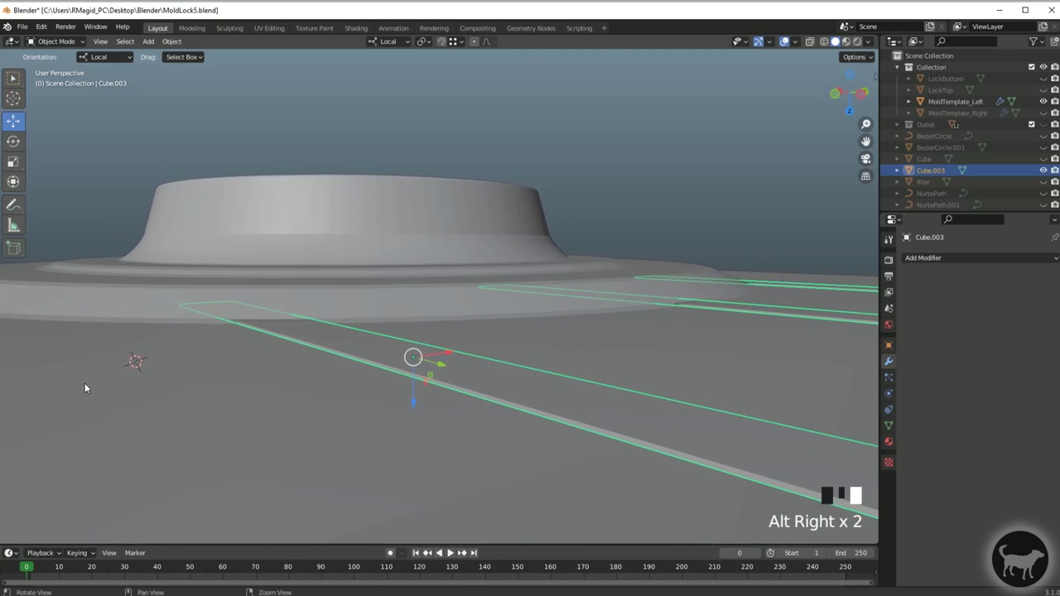
scroll(399, 346, down, 4)
scroll(556, 354, up, 2)
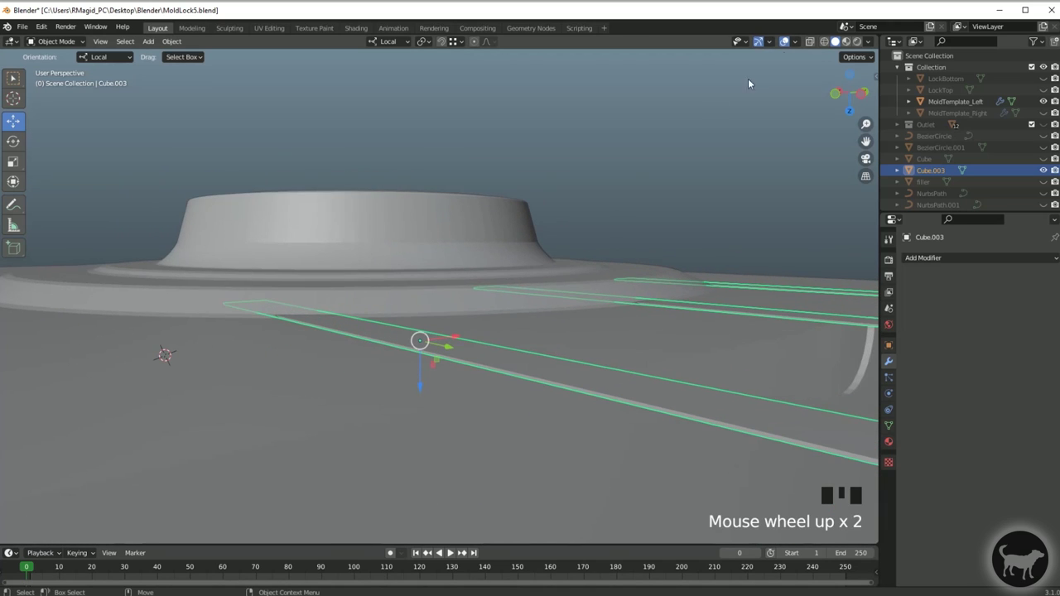
click(825, 42)
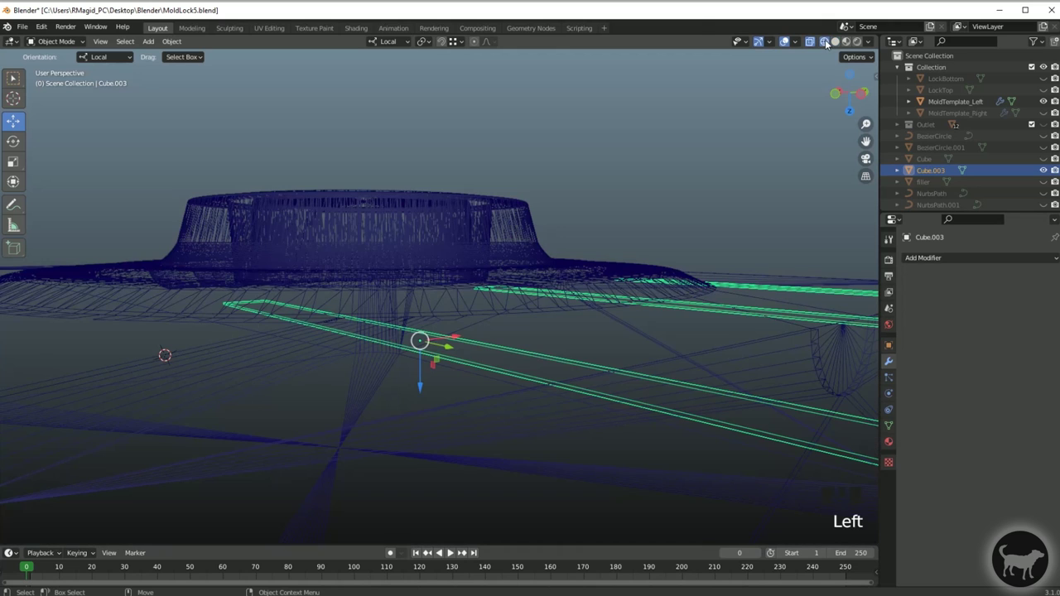
click(829, 43)
click(835, 43)
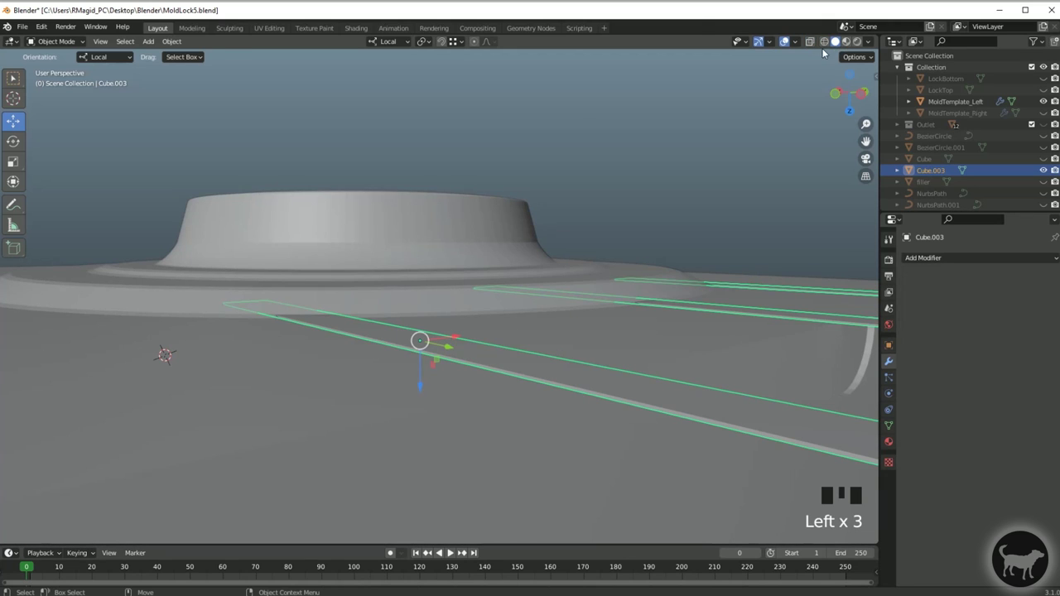
- Move the joined bars about 0.066 mm along local Z and about 10.6 mm along local Y, away from the dial
drag(420, 385, 418, 387)
scroll(733, 294, down, 3)
alt+drag(732, 294, 504, 371)
scroll(635, 315, down, 4)
scroll(408, 338, up, 1)
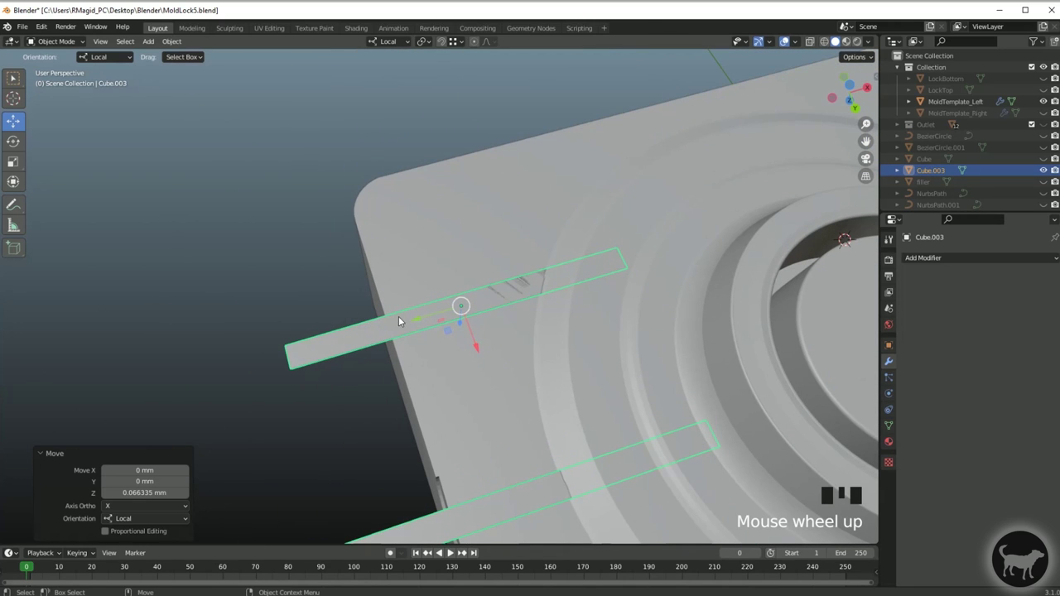
drag(420, 321, 320, 356)
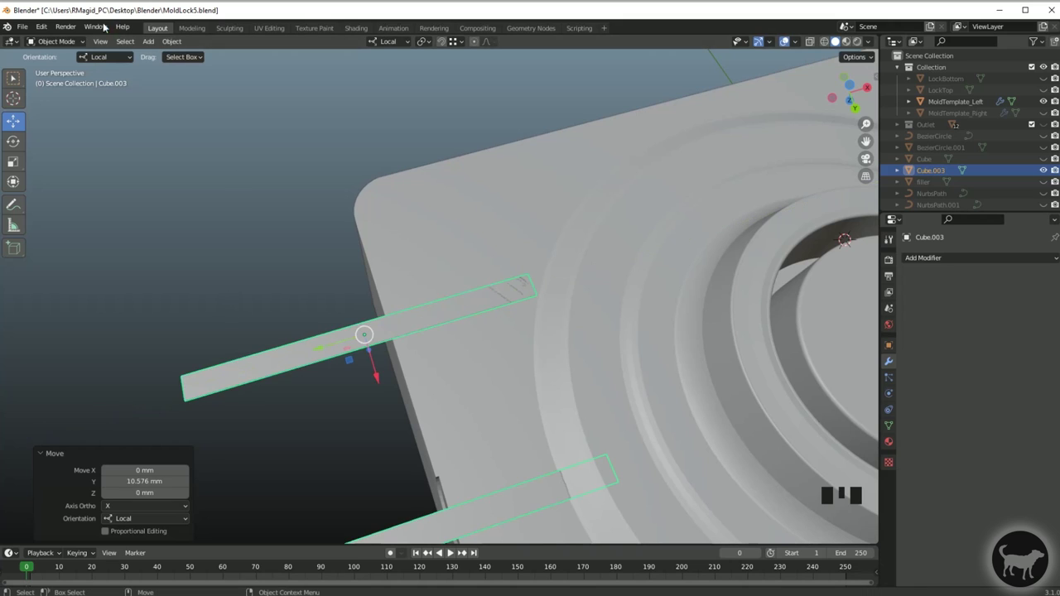
- Open the joined bars in Edit Mode with vertex selection and the Move tool active
click(55, 42)
click(51, 66)
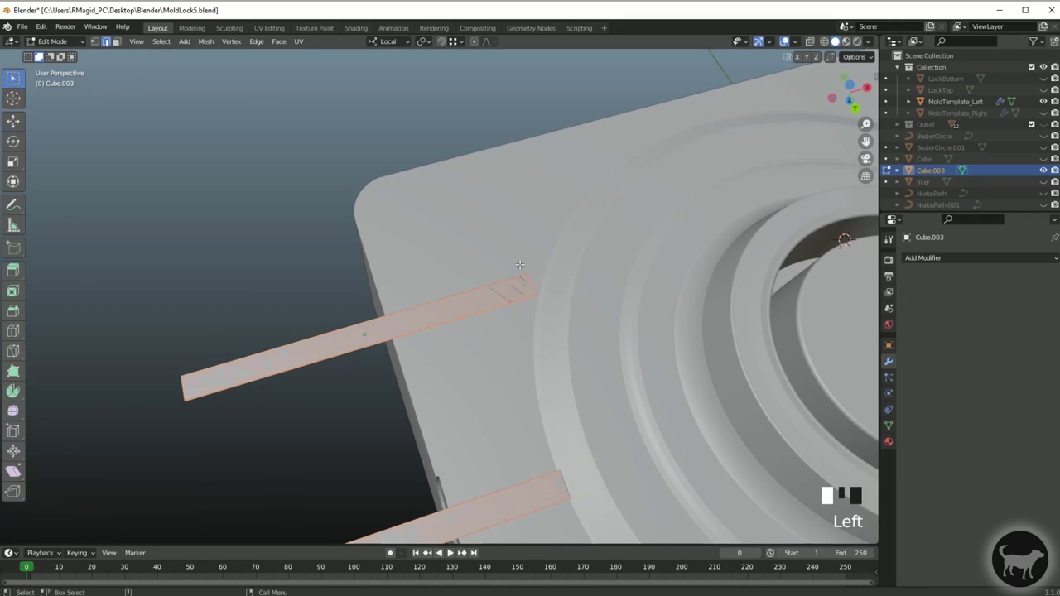
click(96, 43)
click(527, 277)
key(w)
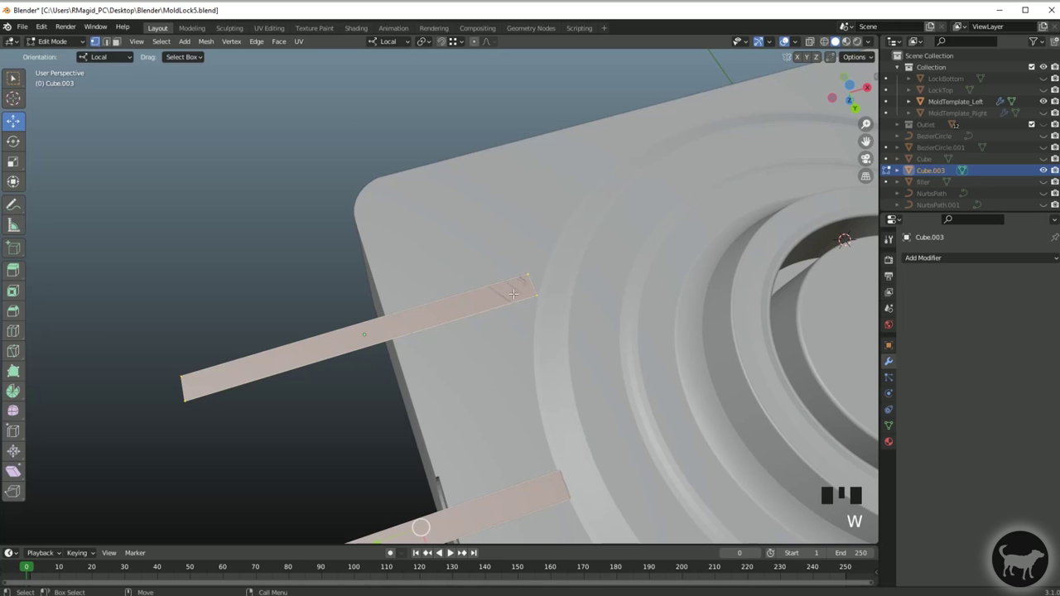
alt+drag(484, 232, 497, 307)
click(525, 318)
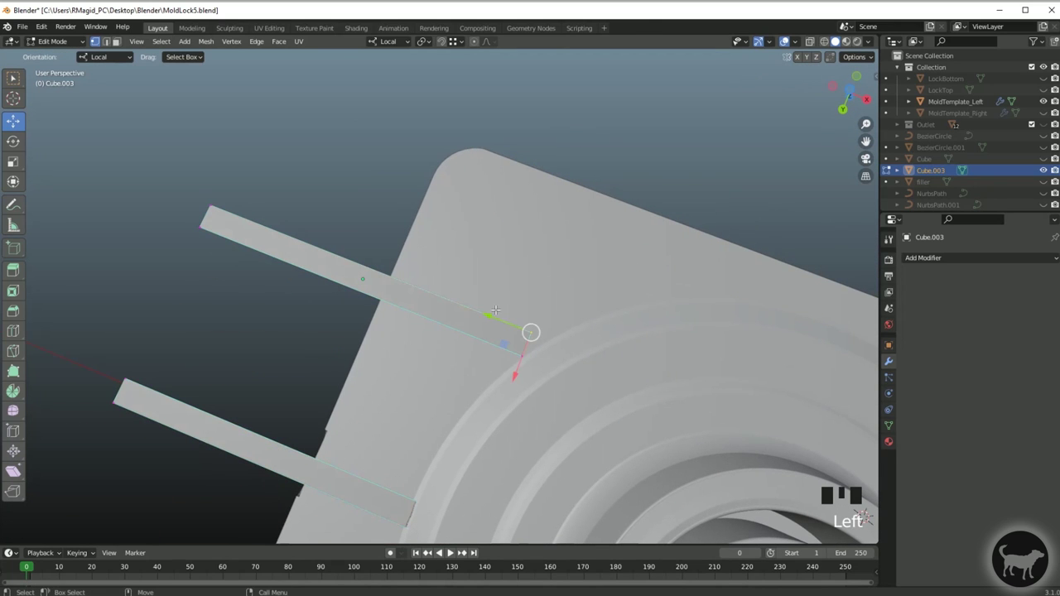
drag(496, 313, 553, 331)
key(ctrl+z)
- Enable X-ray and move the outer corner of the first side bar's inner end about -1.7 mm along local Y, toward the dial ring
key(alt+z)
drag(518, 298, 542, 347)
drag(488, 315, 504, 323)
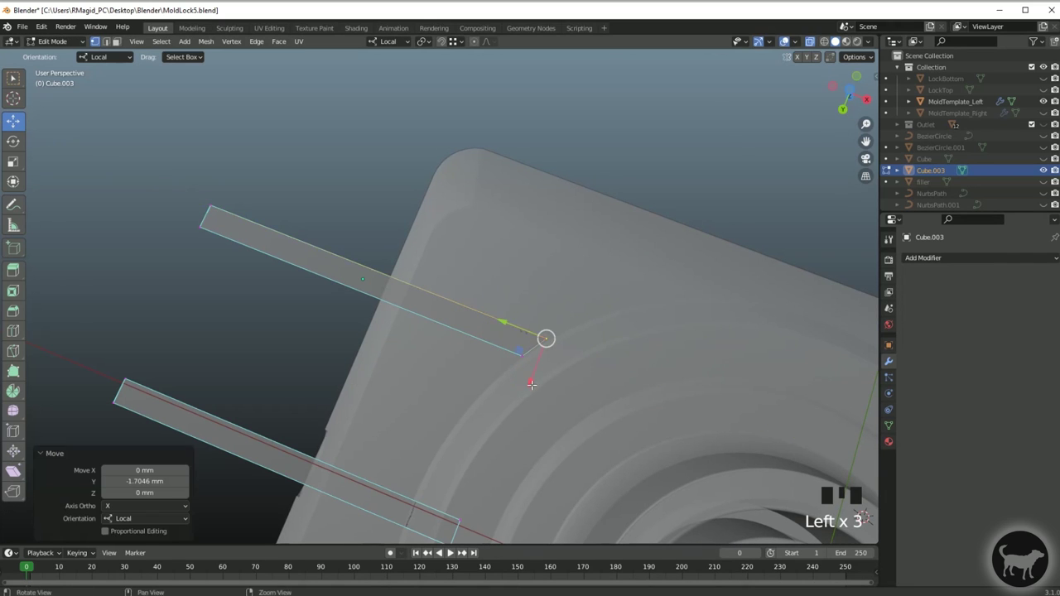
- Pull the middle bar's inner end back about 5.2 mm along local Y, away from the dial
alt+middle_click(531, 385)
click(539, 451)
drag(477, 391, 422, 373)
alt+middle_click(527, 341)
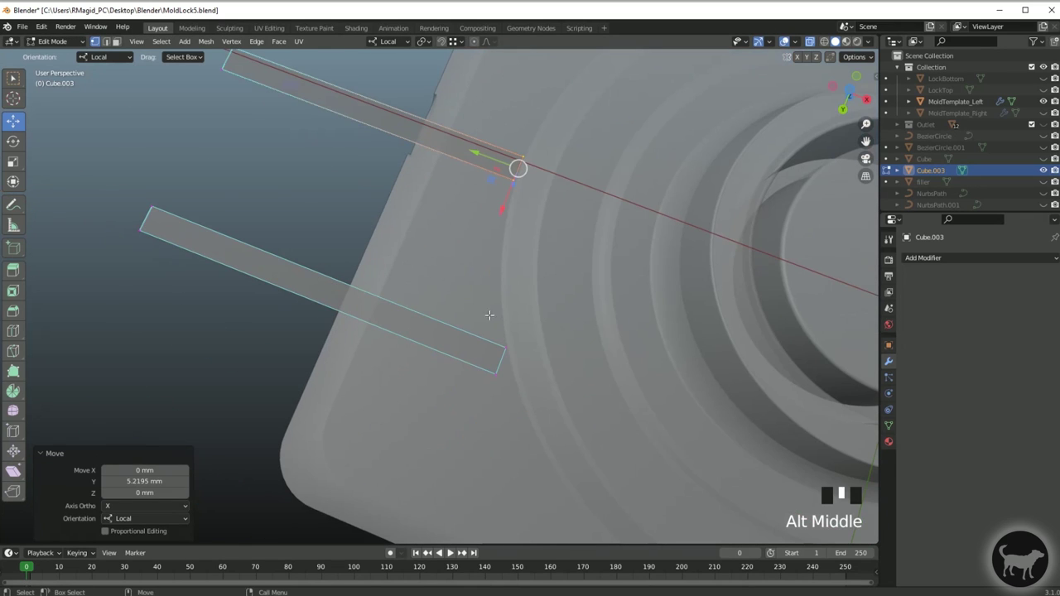
- Move the outer corner of the other side bar's inner end about -1.9 mm along local Y and return to Object Mode
click(496, 375)
drag(453, 359, 472, 369)
scroll(473, 369, down, 3)
scroll(451, 257, up, 2)
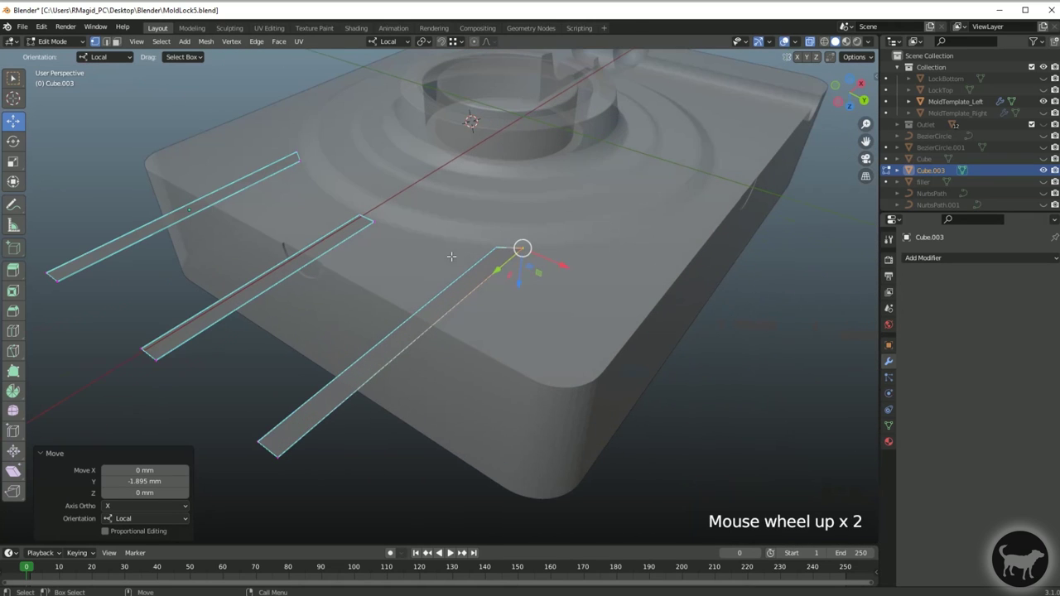
click(67, 41)
click(63, 53)
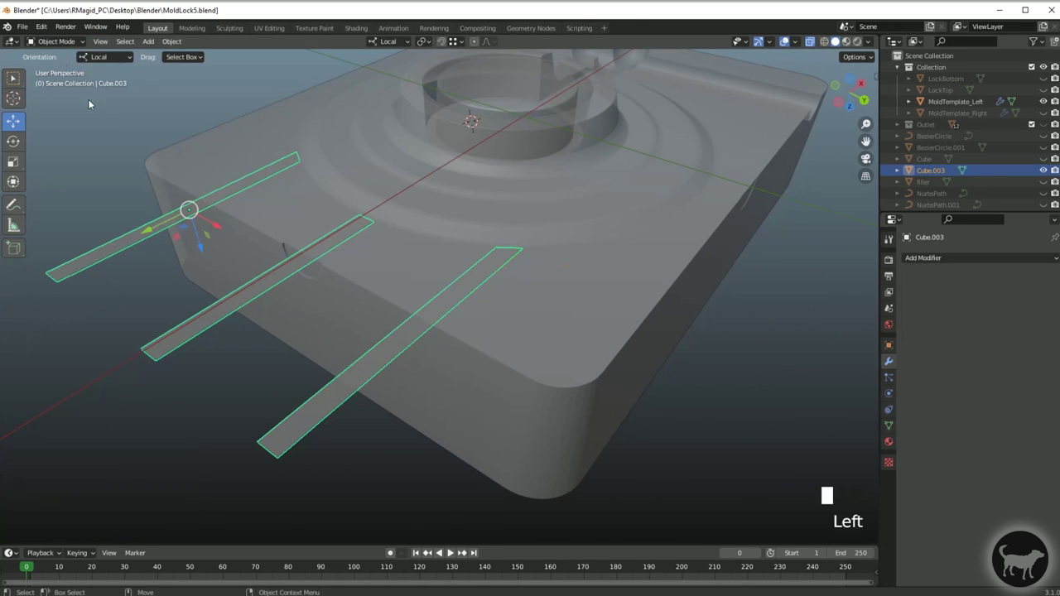
- Subtract Cube.003 from MoldTemplate_Left with a new Boolean Difference modifier and hide the bars
click(678, 381)
click(366, 363)
shift+click(367, 366)
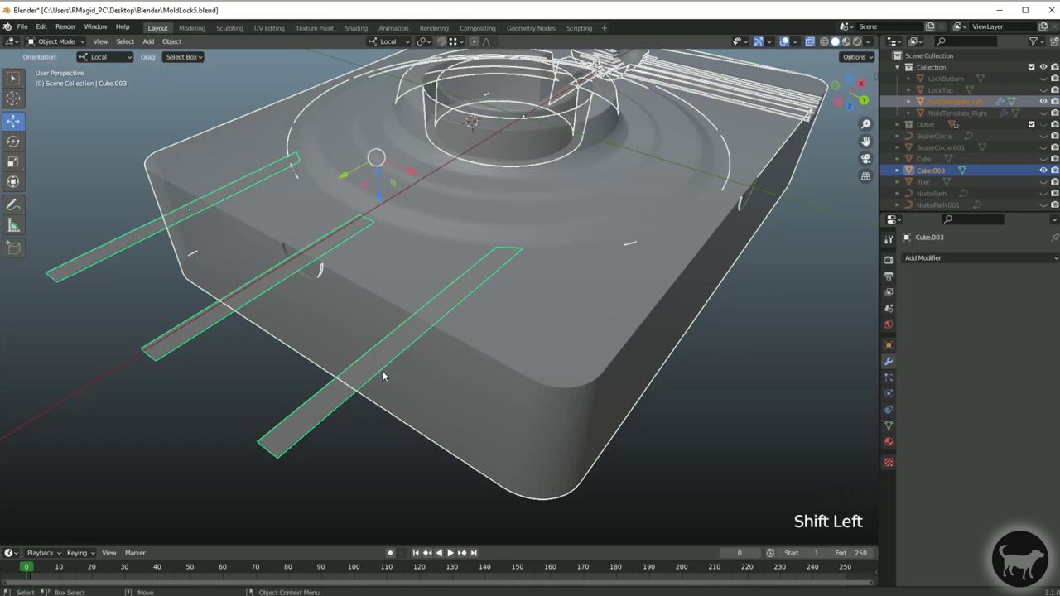
click(577, 288)
click(586, 298)
click(287, 421)
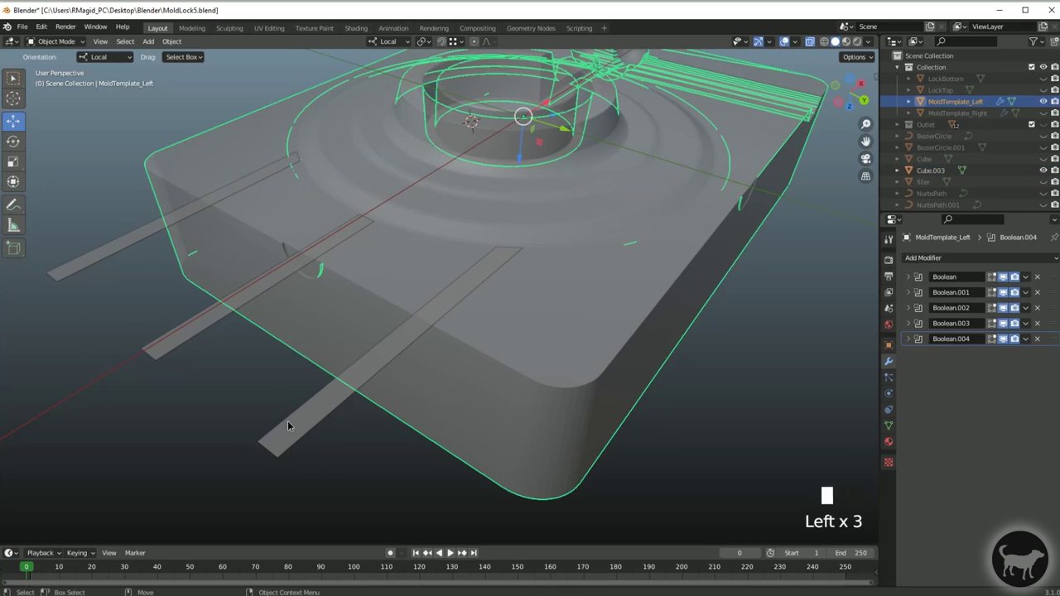
click(585, 442)
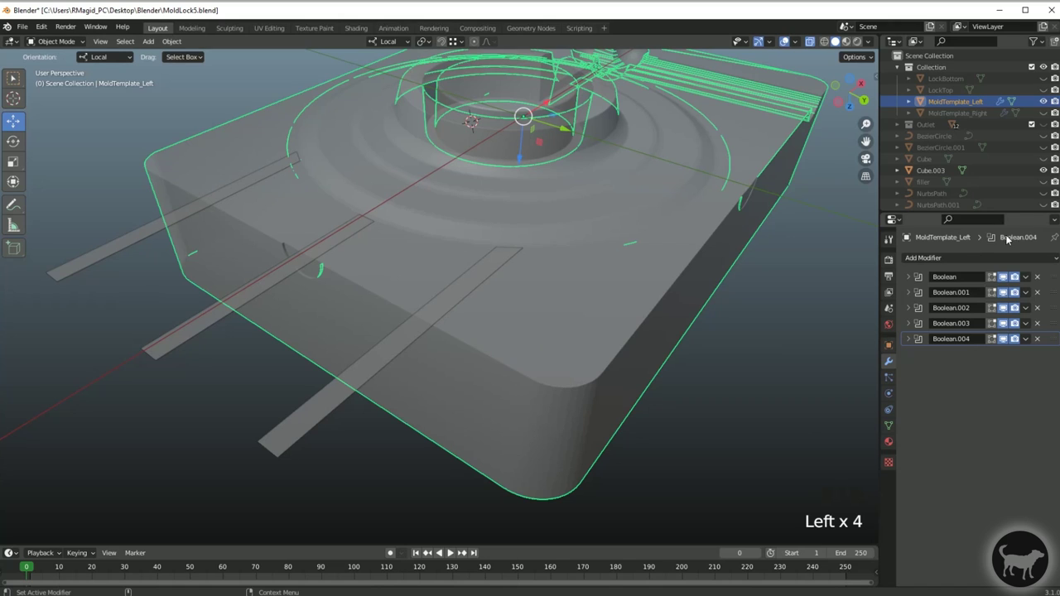
click(951, 258)
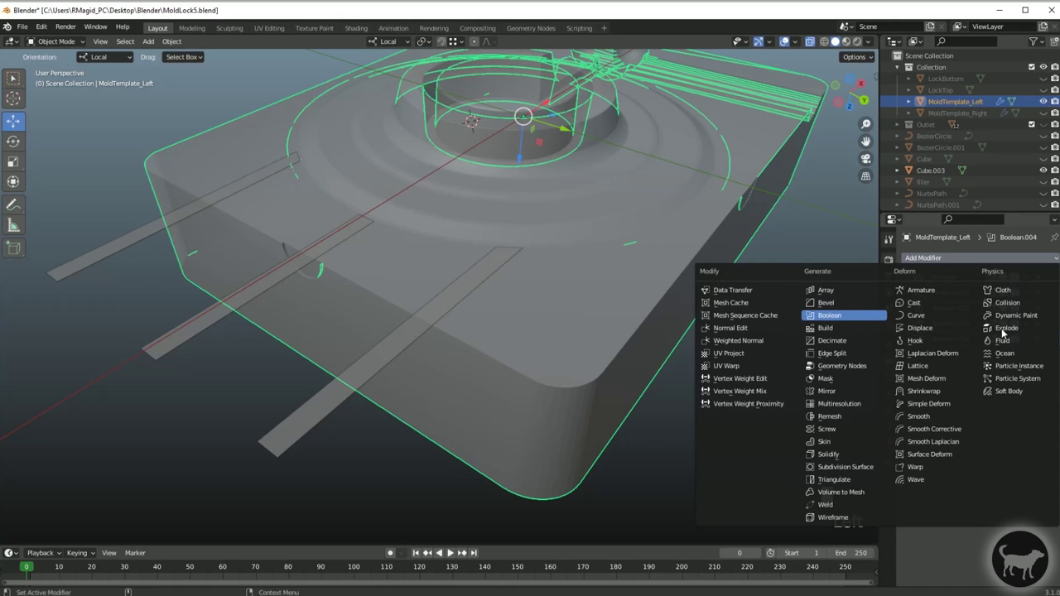
click(843, 314)
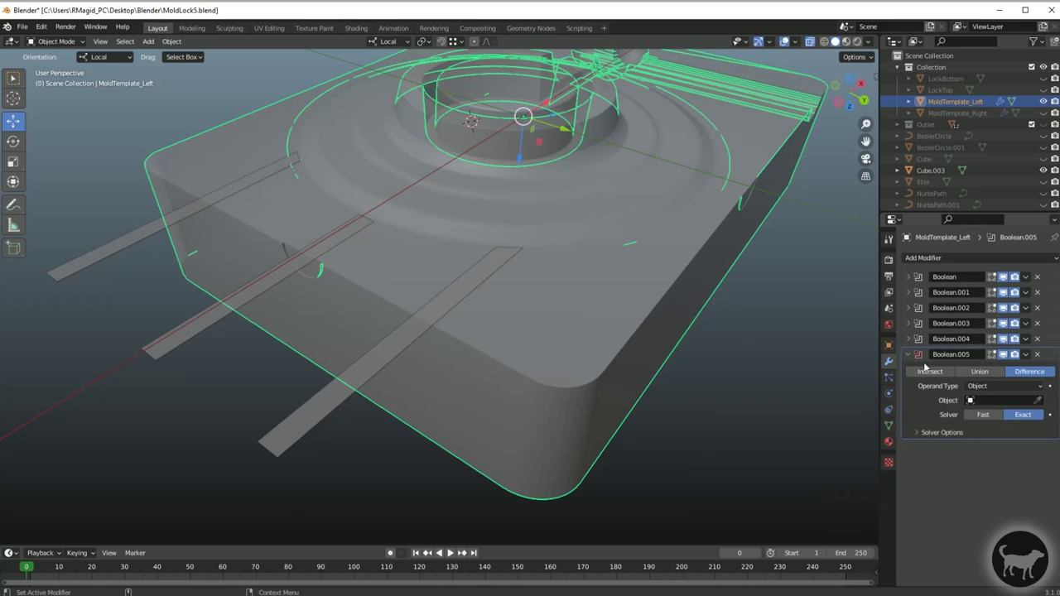
click(988, 403)
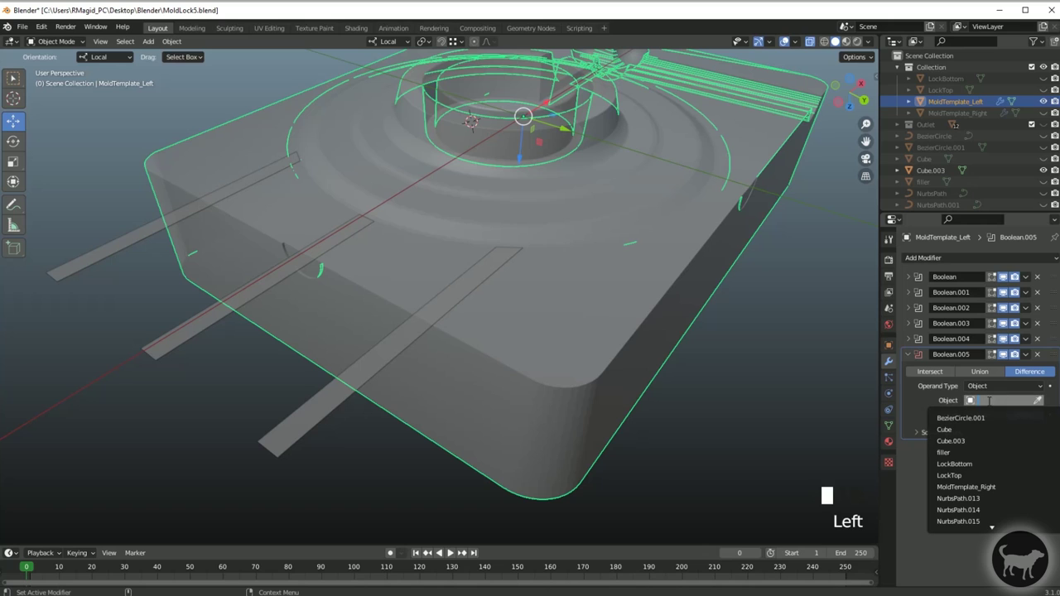
click(966, 443)
click(1043, 171)
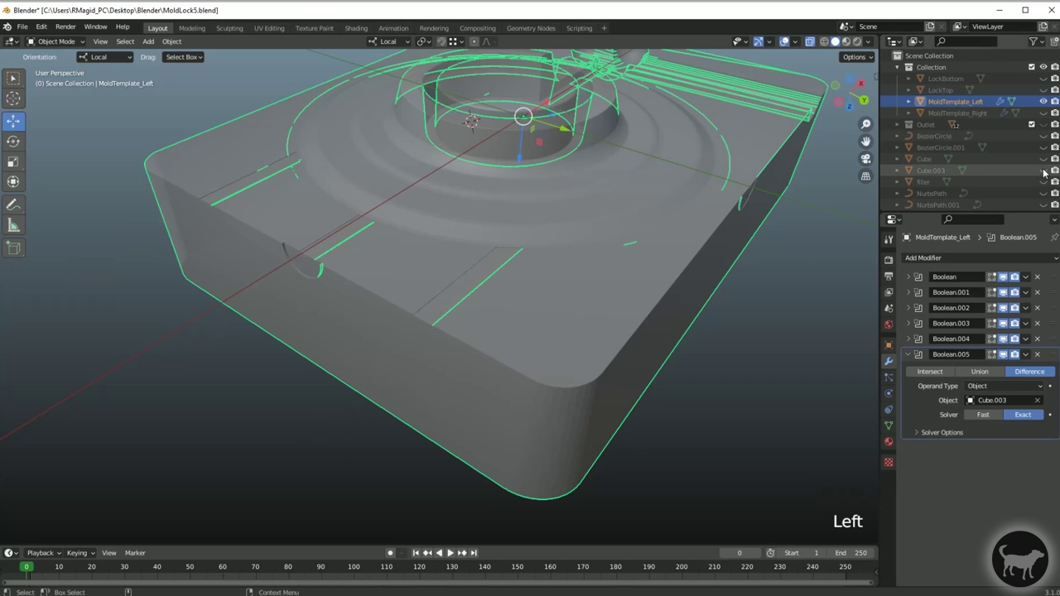
- Inspect the channels cut from the dial ring to the edge of the left mold half
click(810, 405)
scroll(555, 292, up, 3)
alt+drag(554, 294, 466, 305)
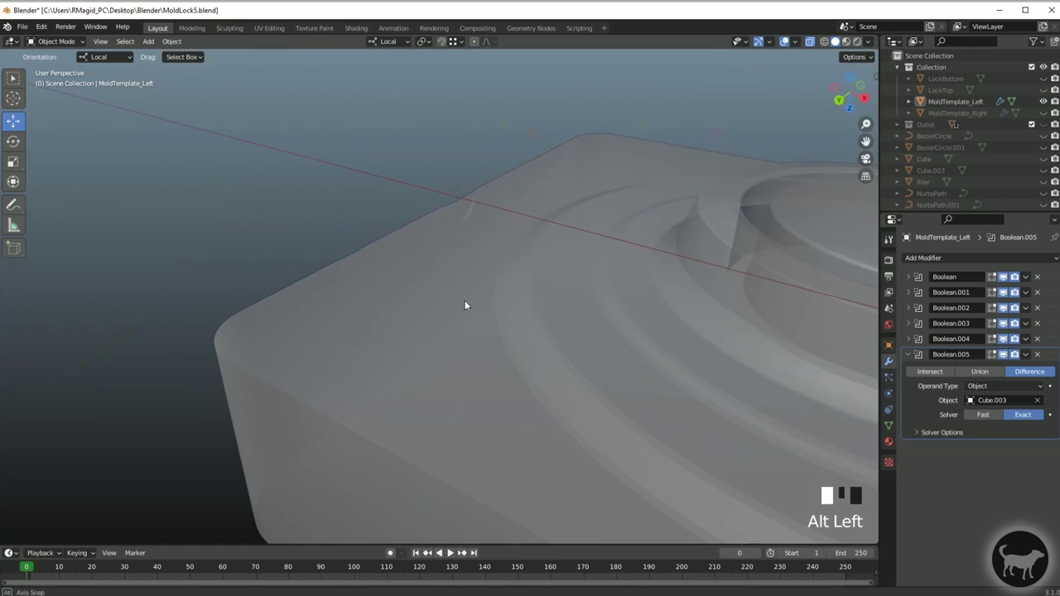
alt+drag(421, 241, 632, 267)
click(437, 268)
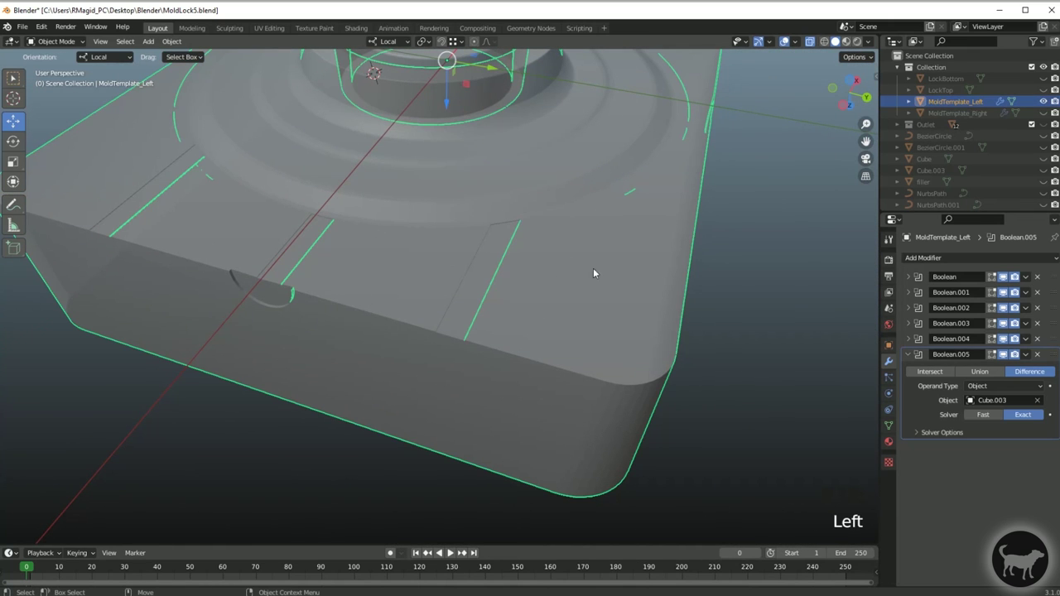
alt+middle_click(493, 291)
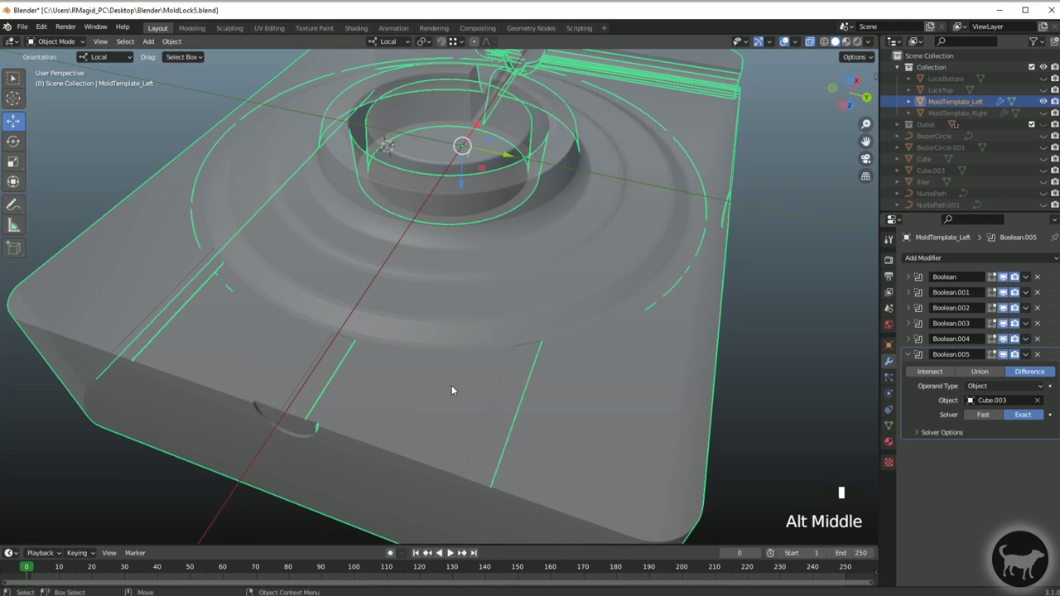
scroll(657, 277, down, 2)
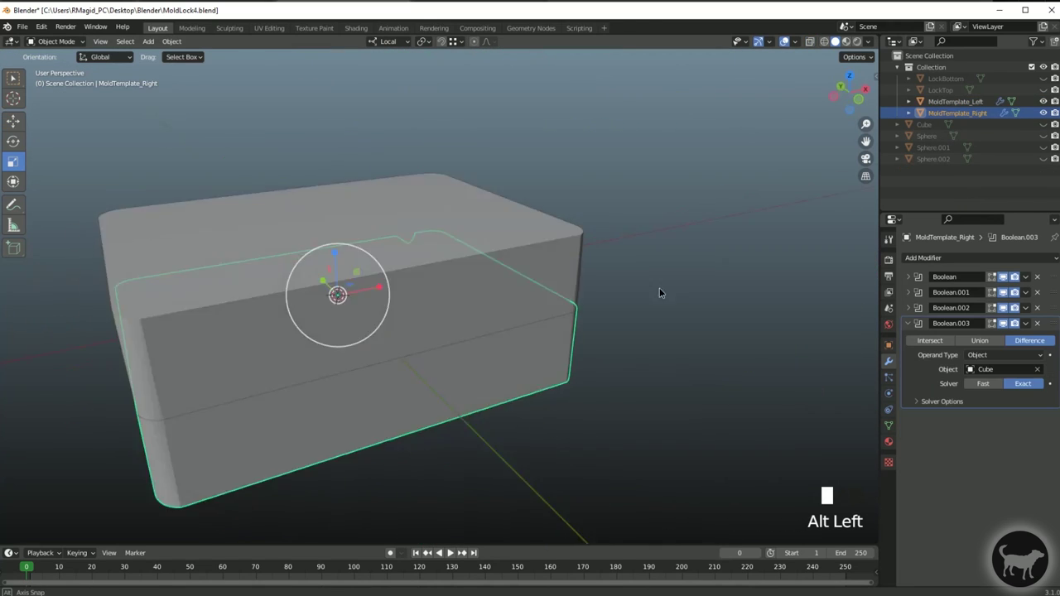
- Select MoldTemplate_Right and export only that half as MoldFinal_Right_NEW.stl in the Blender folder, with Selection Only and Apply Modifiers on
alt+drag(658, 293, 613, 198)
alt+middle_click(272, 168)
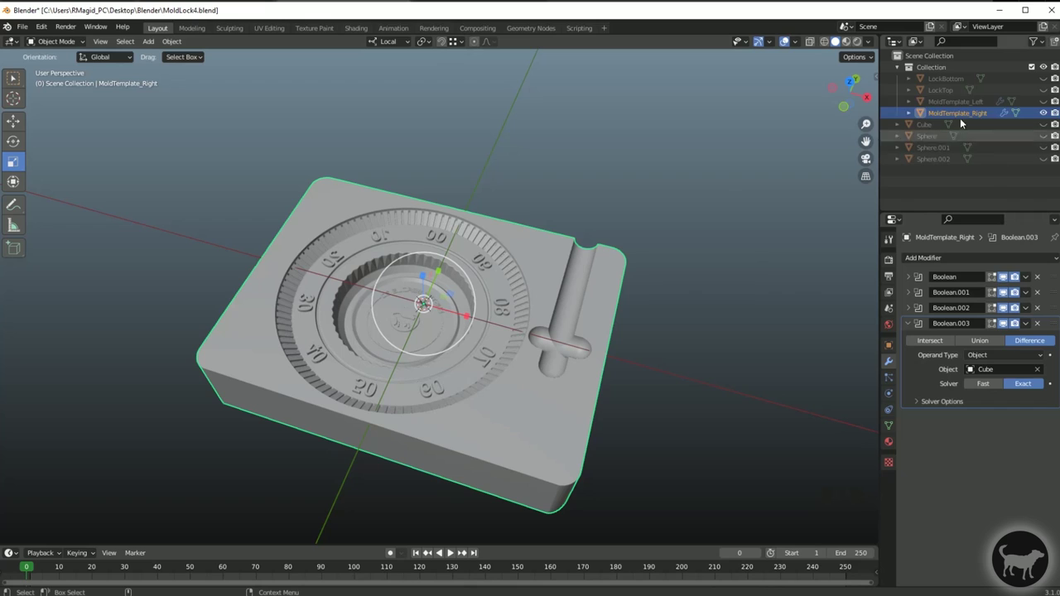
click(936, 113)
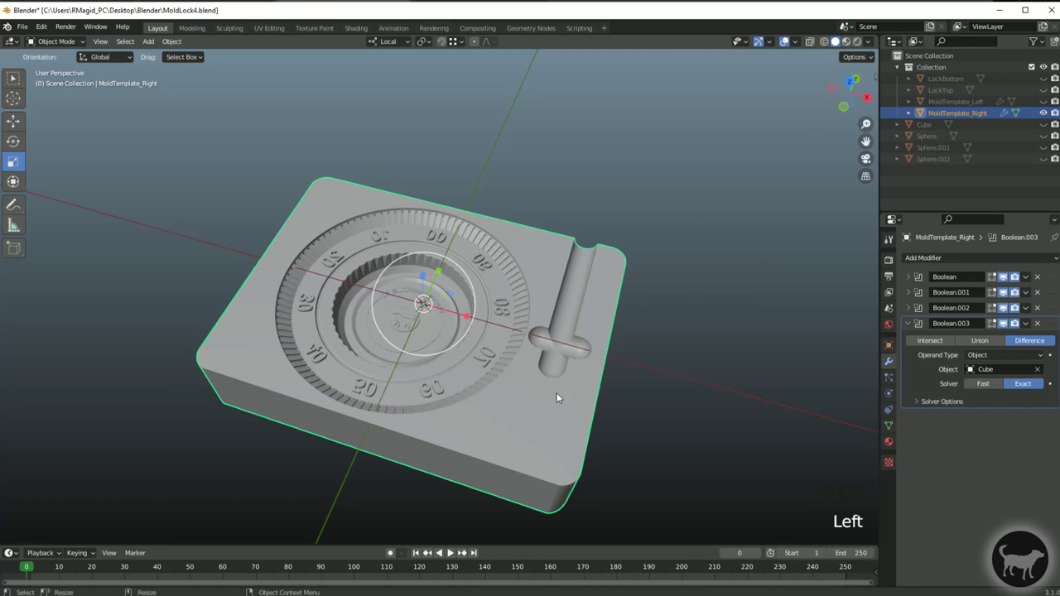
click(23, 28)
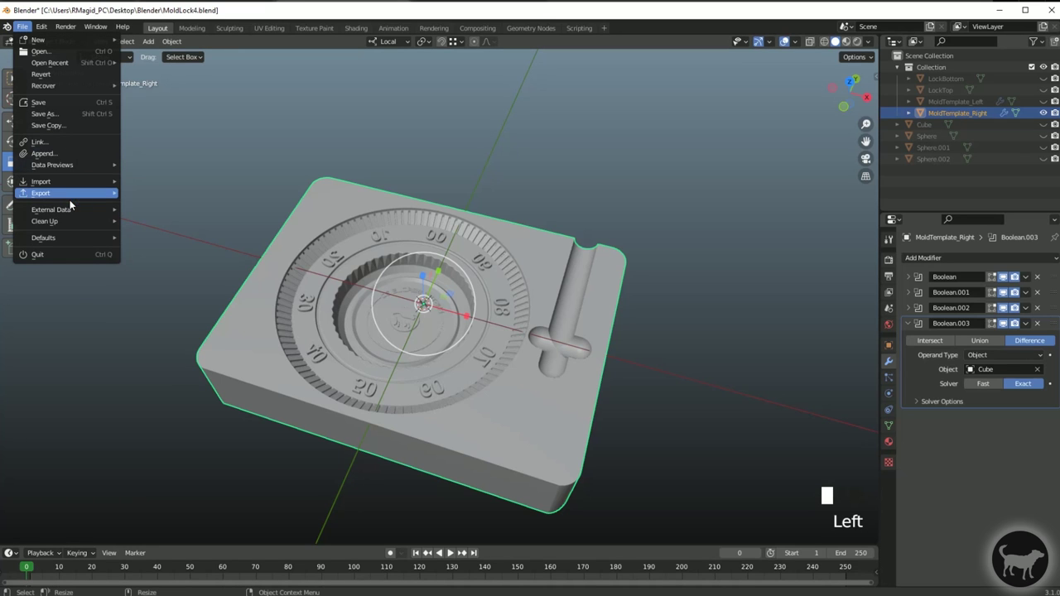
mouse_move(70, 192)
click(155, 285)
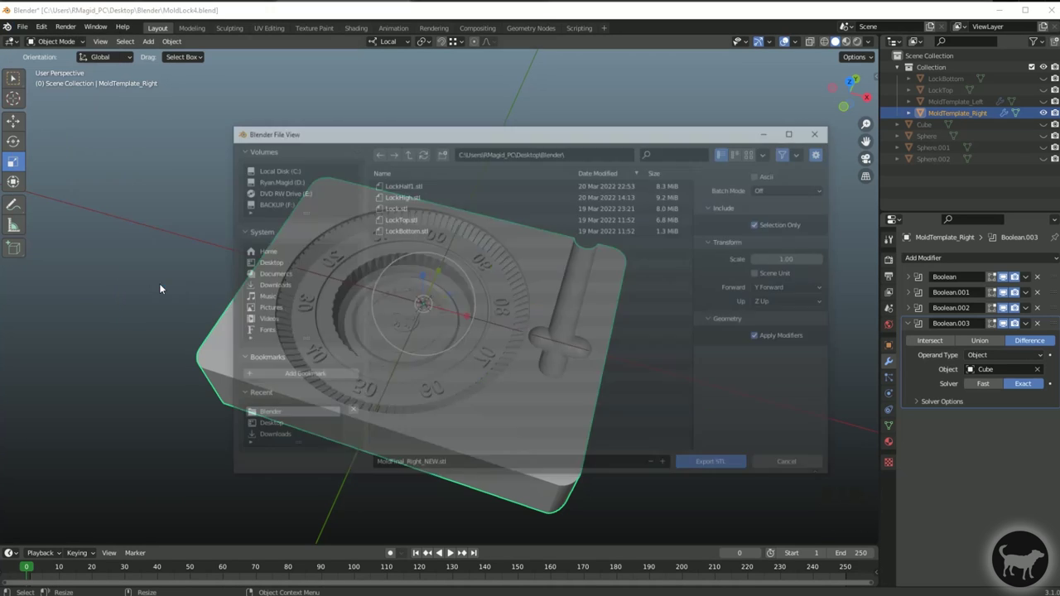
click(419, 469)
click(415, 469)
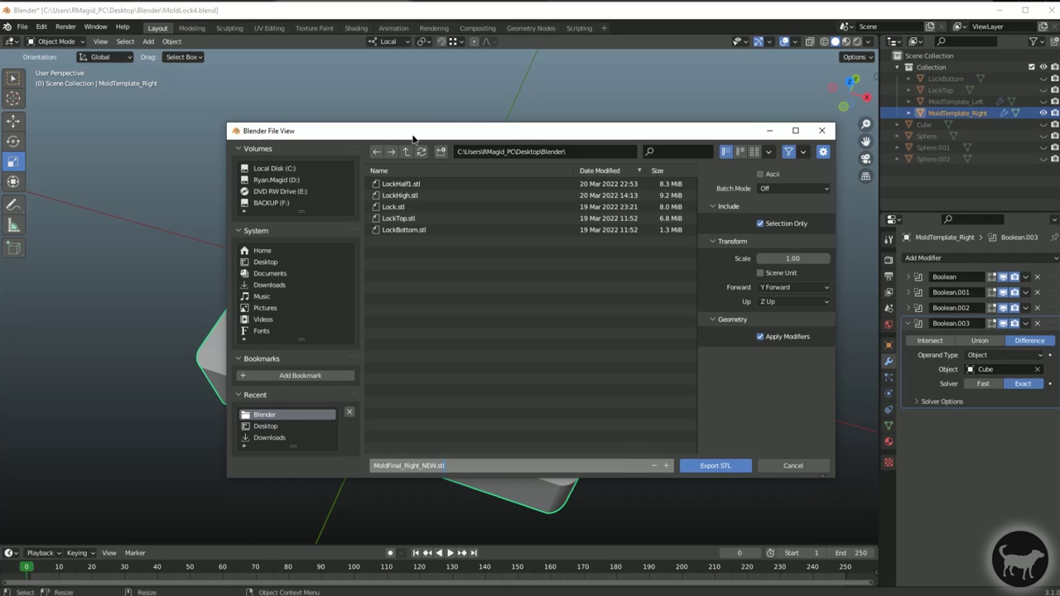
drag(414, 133, 499, 382)
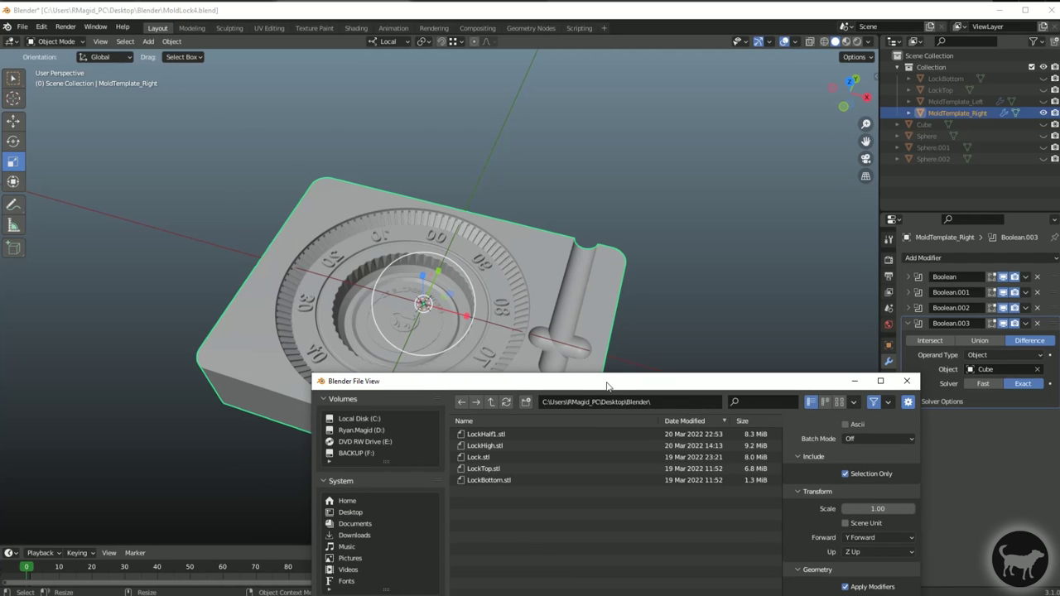
drag(605, 382, 652, 326)
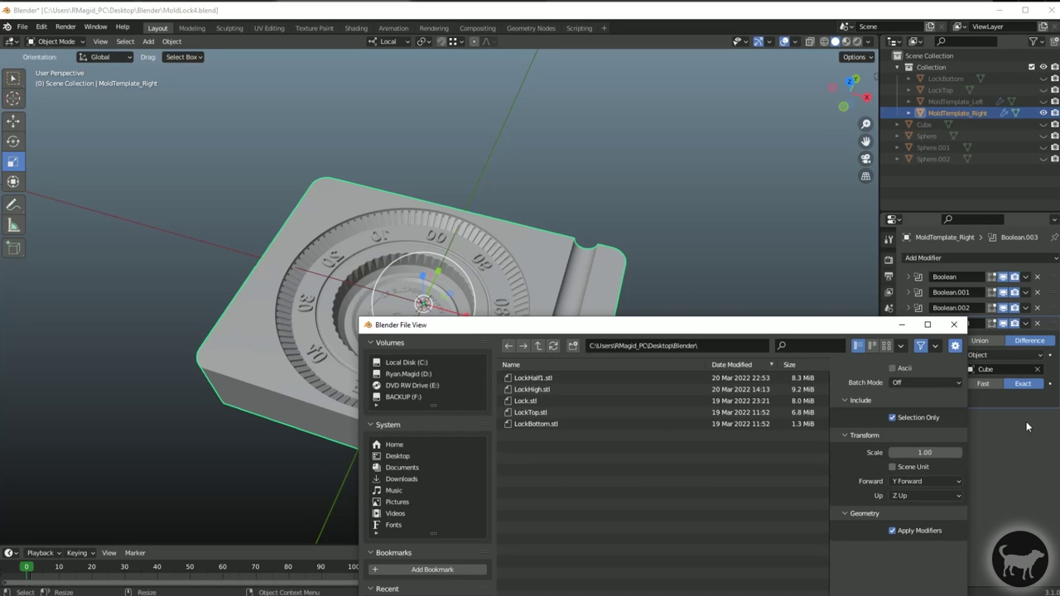
drag(755, 332, 547, 154)
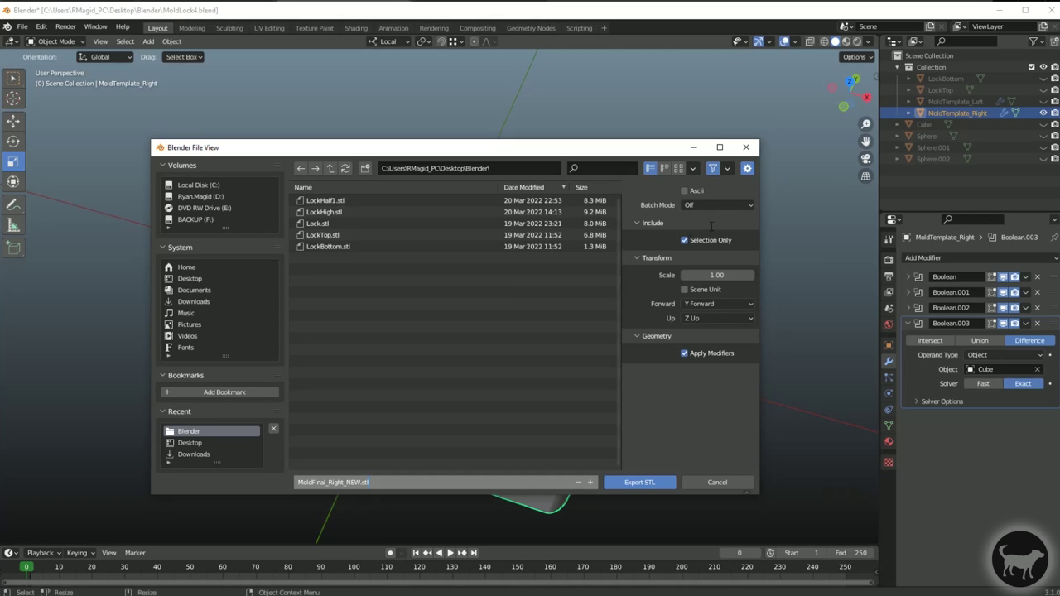
click(640, 484)
click(655, 487)
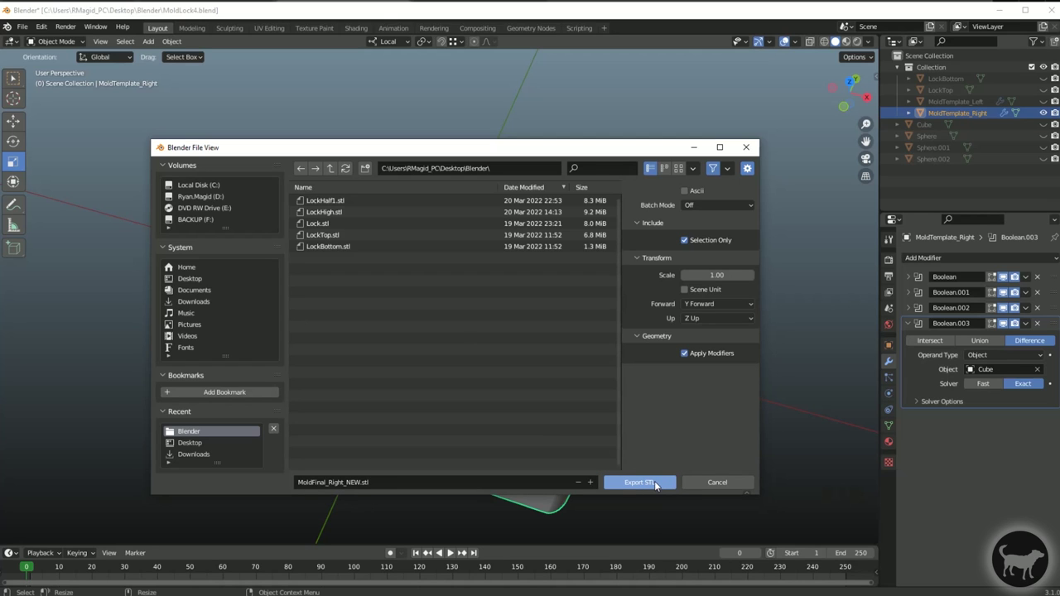
- Show MoldTemplate_Left, hide MoldTemplate_Right, and select the left half
click(1044, 101)
click(1044, 113)
click(956, 102)
alt+drag(591, 323, 625, 270)
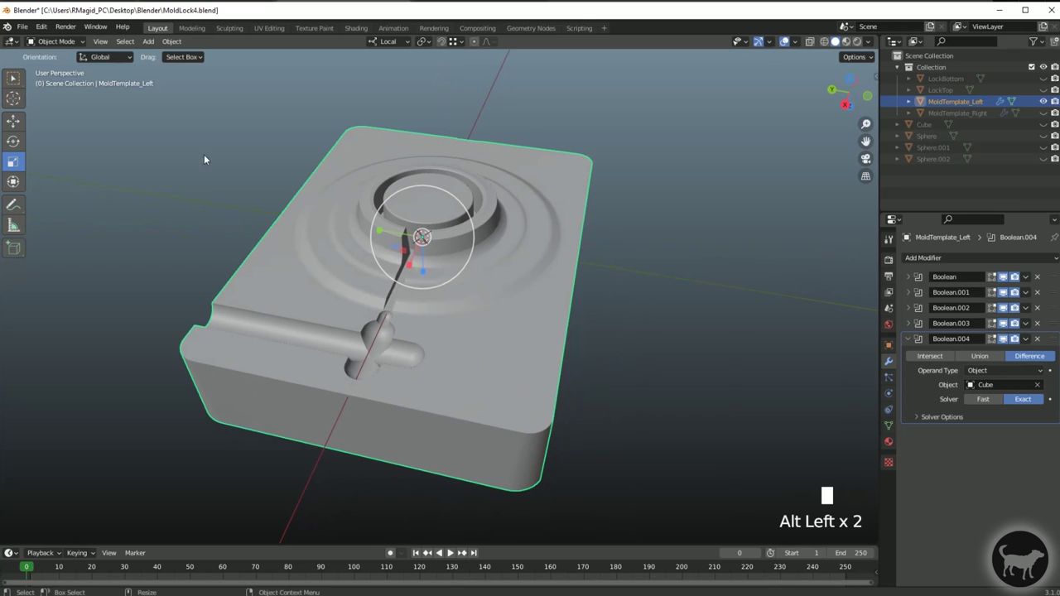
- Export the selected left half as its own STL, replacing "Right" in the MoldFinal_Right_NEW.stl file name
click(25, 29)
mouse_move(55, 198)
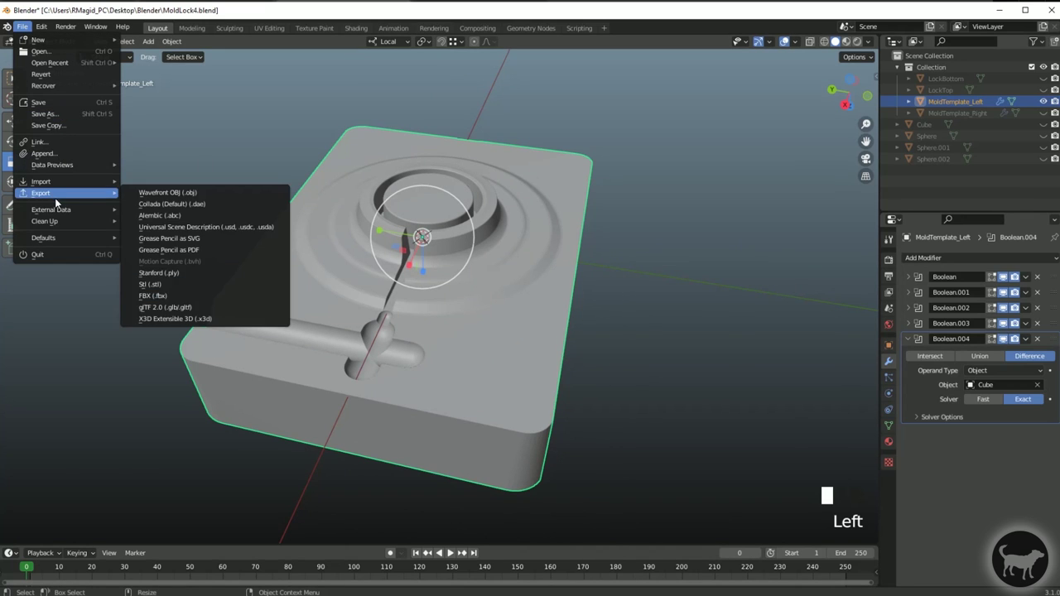
click(176, 286)
click(416, 469)
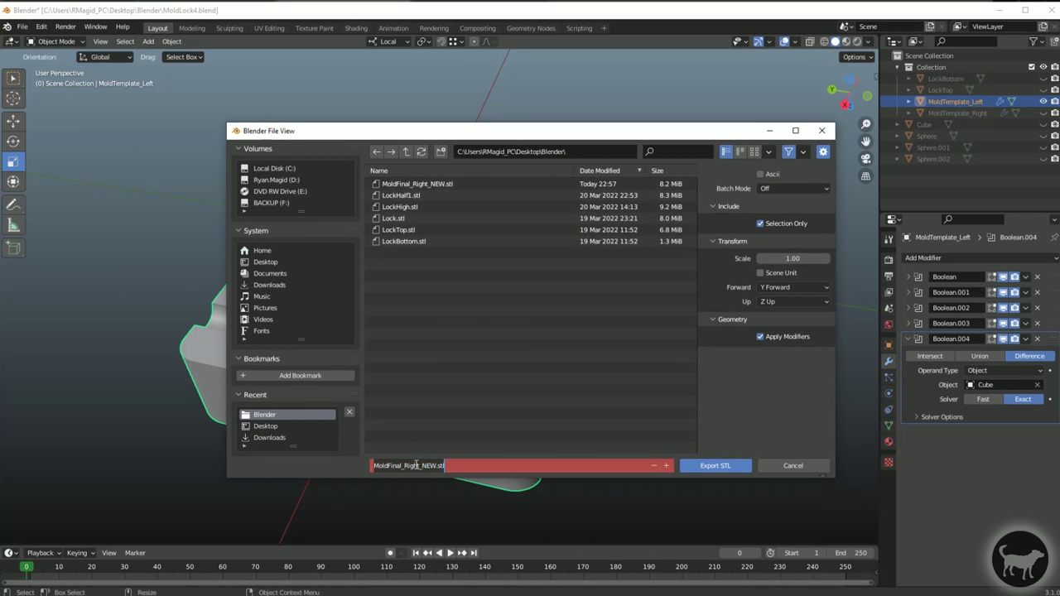
drag(418, 466, 403, 466)
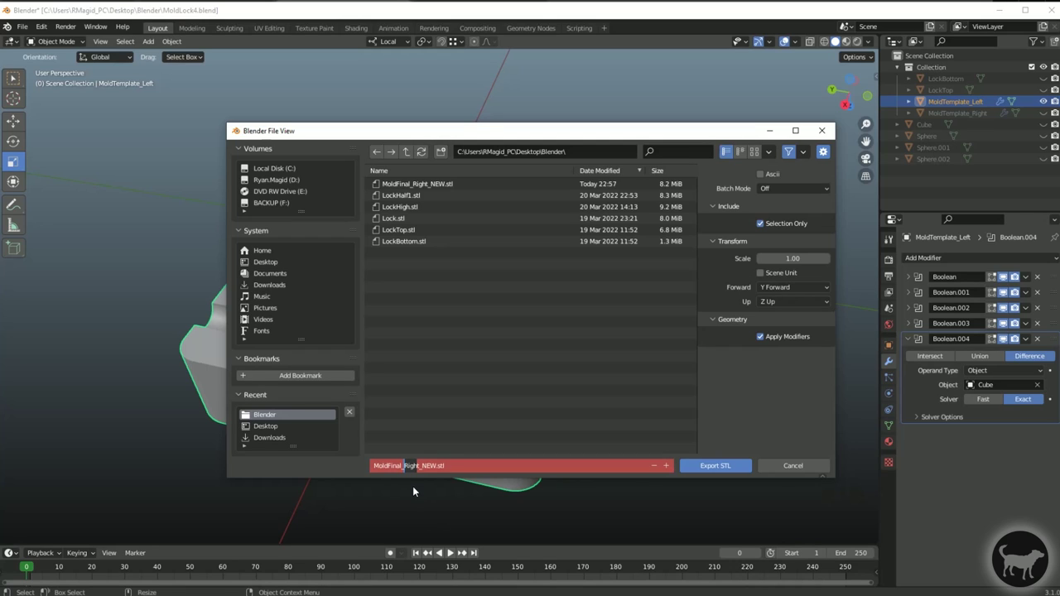
key(End)
click(723, 468)
click(727, 464)
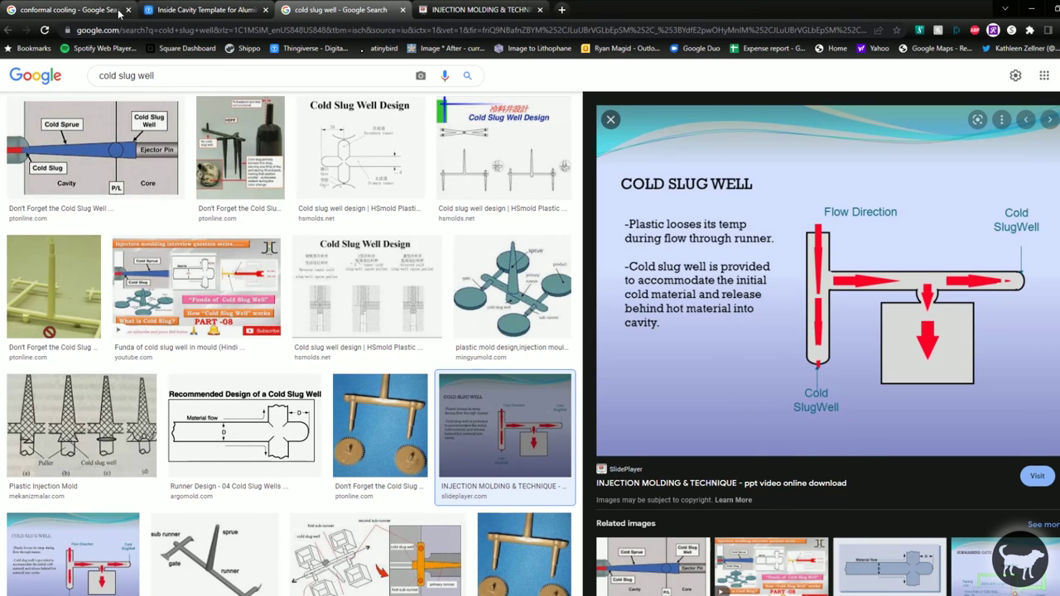
- In the browser, examine the conformal cooling images and the Thingiverse photos of the aluminum injection mold frame with its inserts, and return to Blender
click(67, 10)
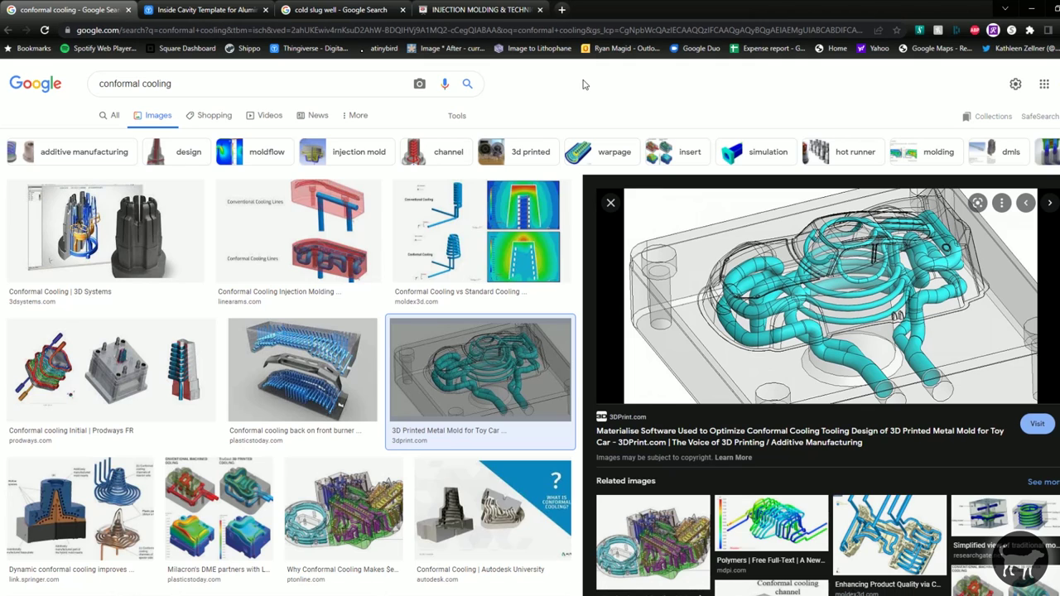
click(205, 11)
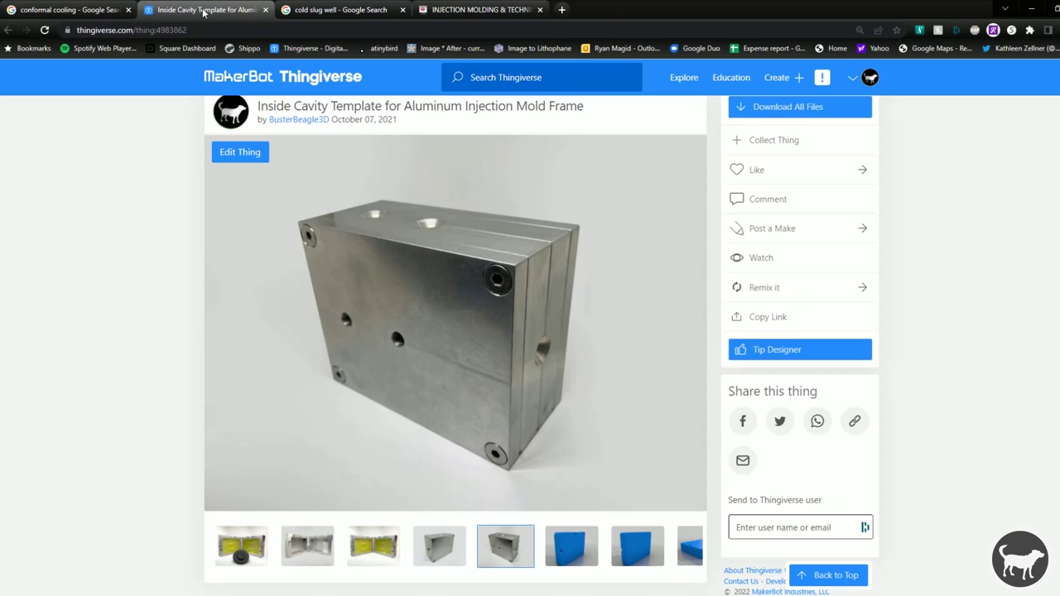
click(236, 559)
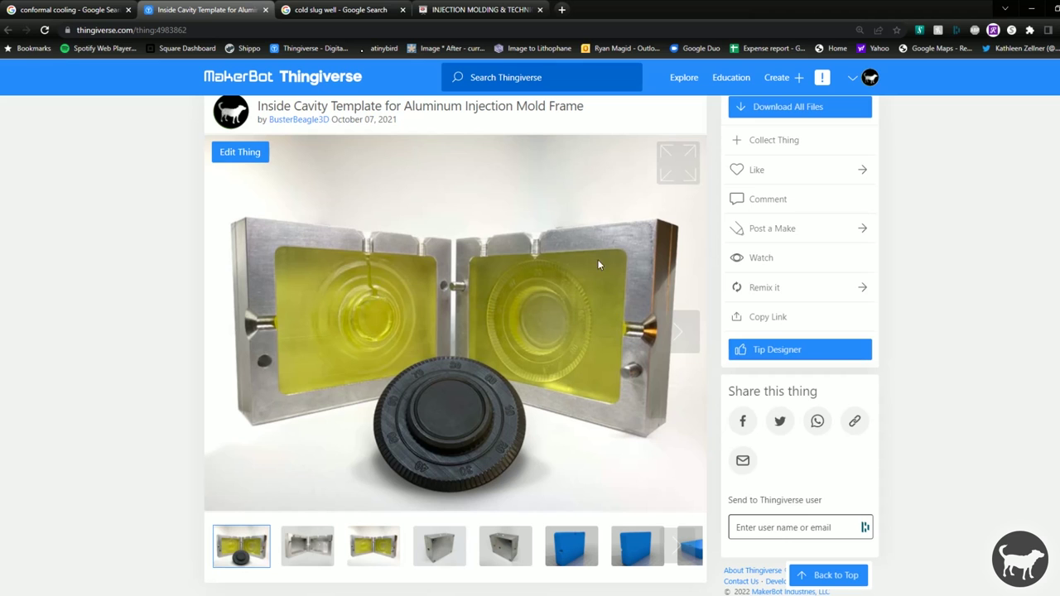
click(681, 349)
click(681, 349)
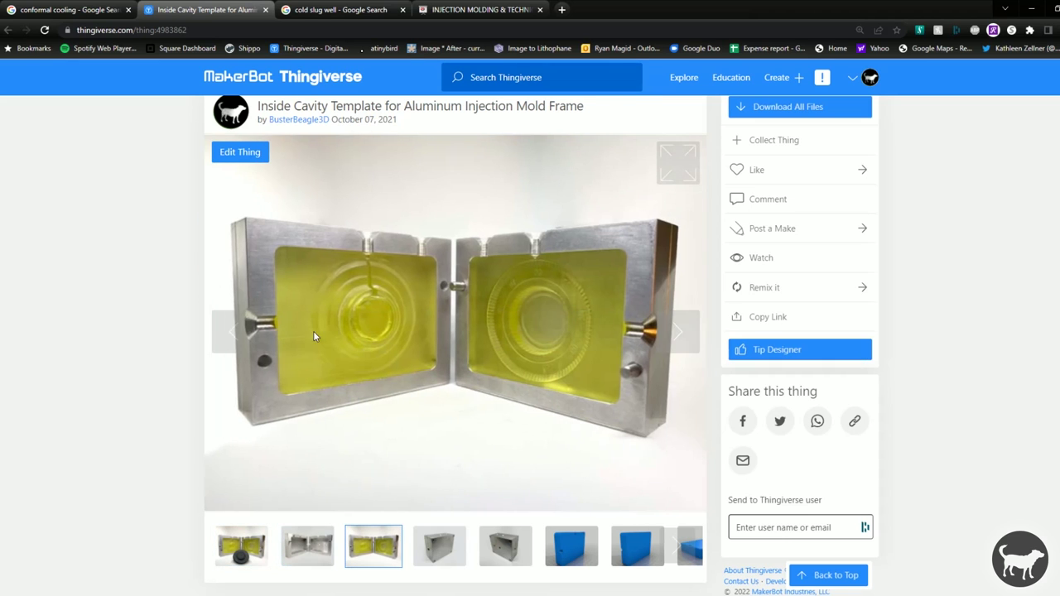
click(233, 332)
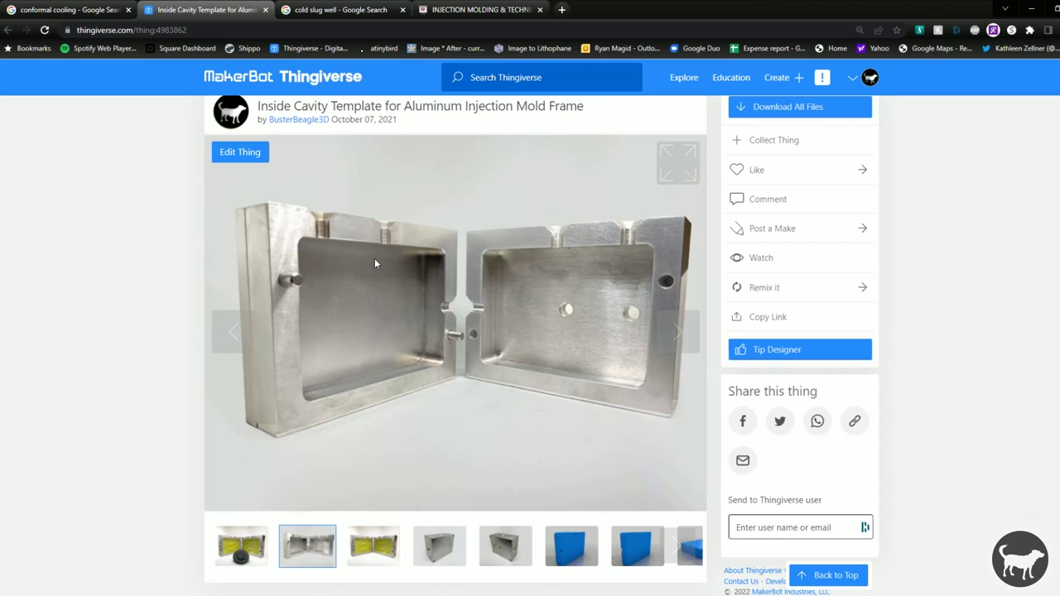
click(236, 330)
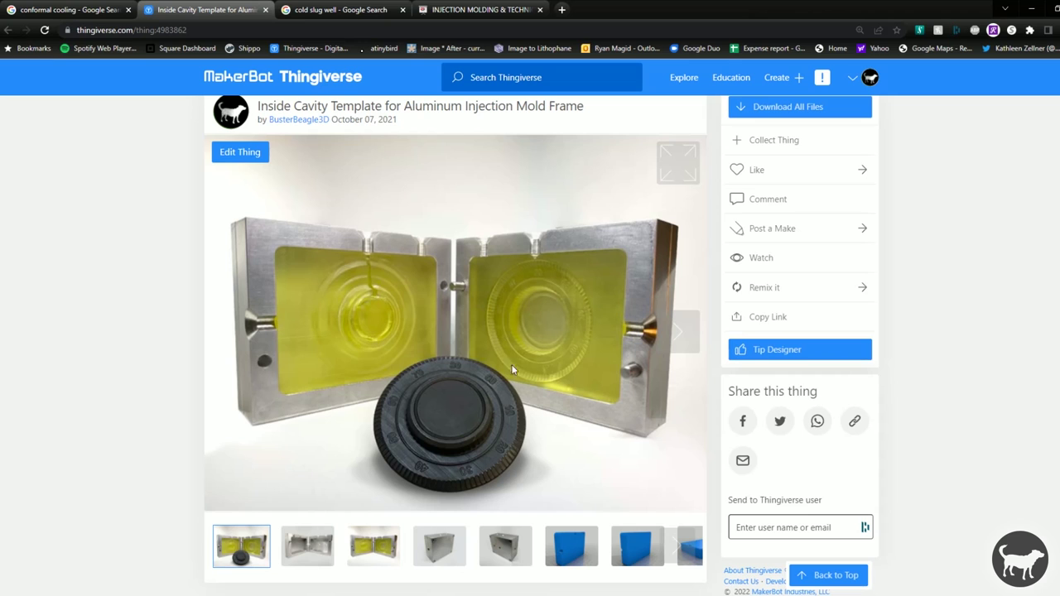
click(676, 336)
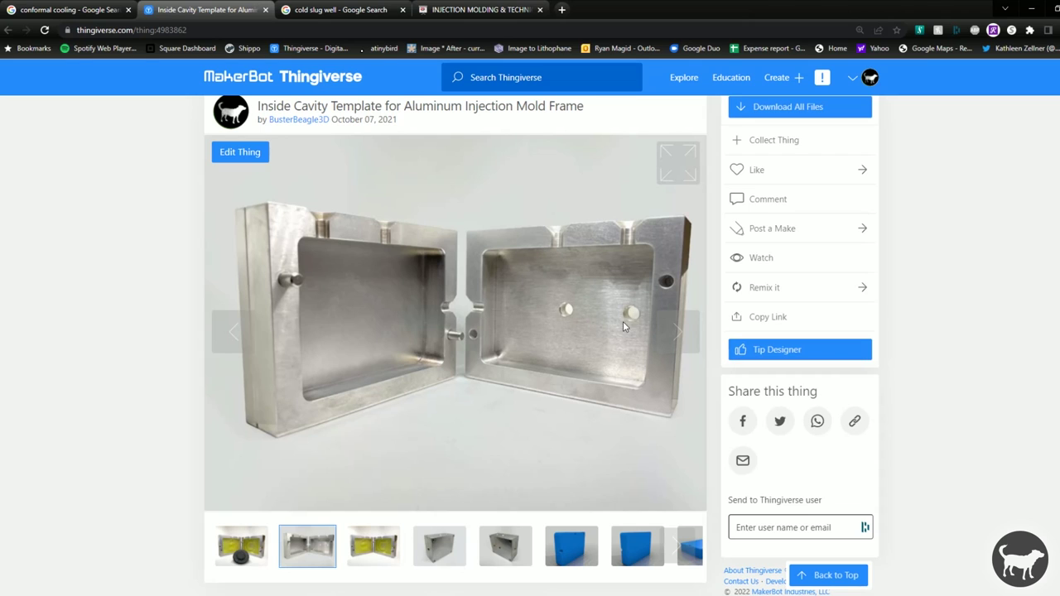
click(373, 546)
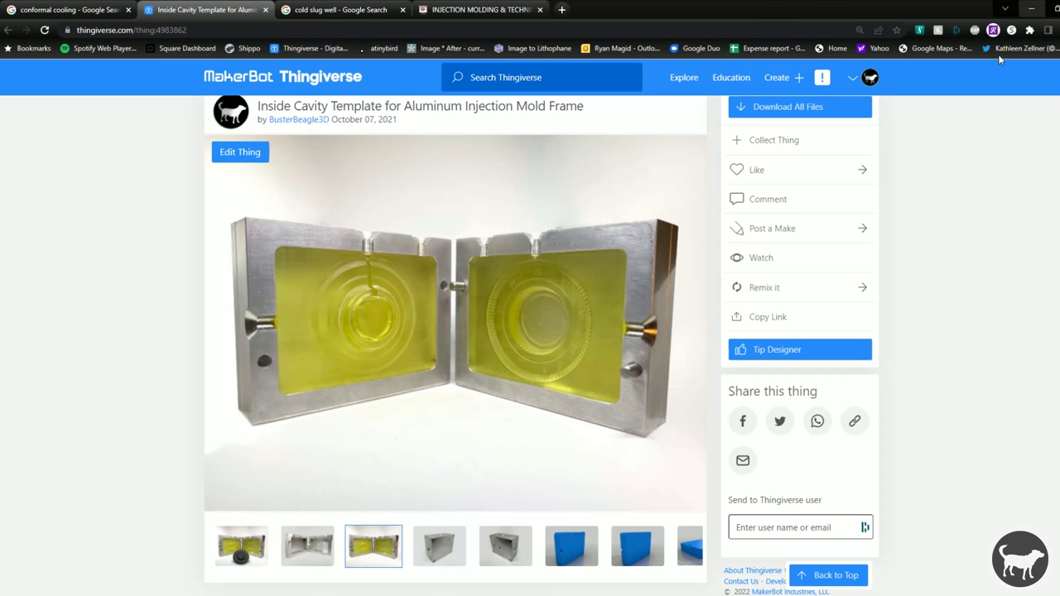
click(1034, 9)
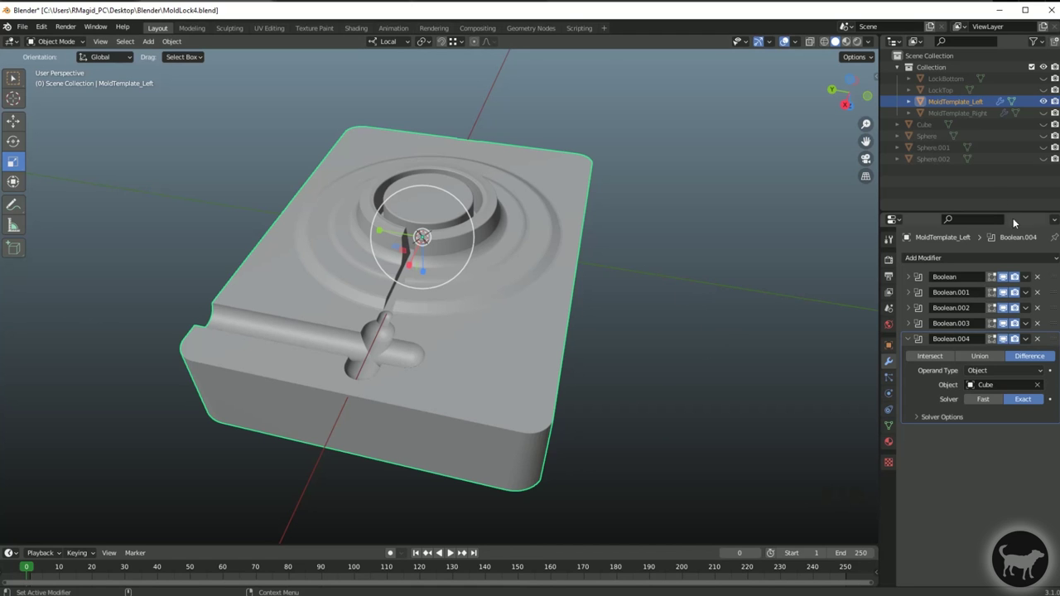
- Show MoldTemplate_Right, hide MoldTemplate_Left, and look straight down on the dial cavity in Top Orthographic view
alt+middle_drag(667, 324, 779, 306)
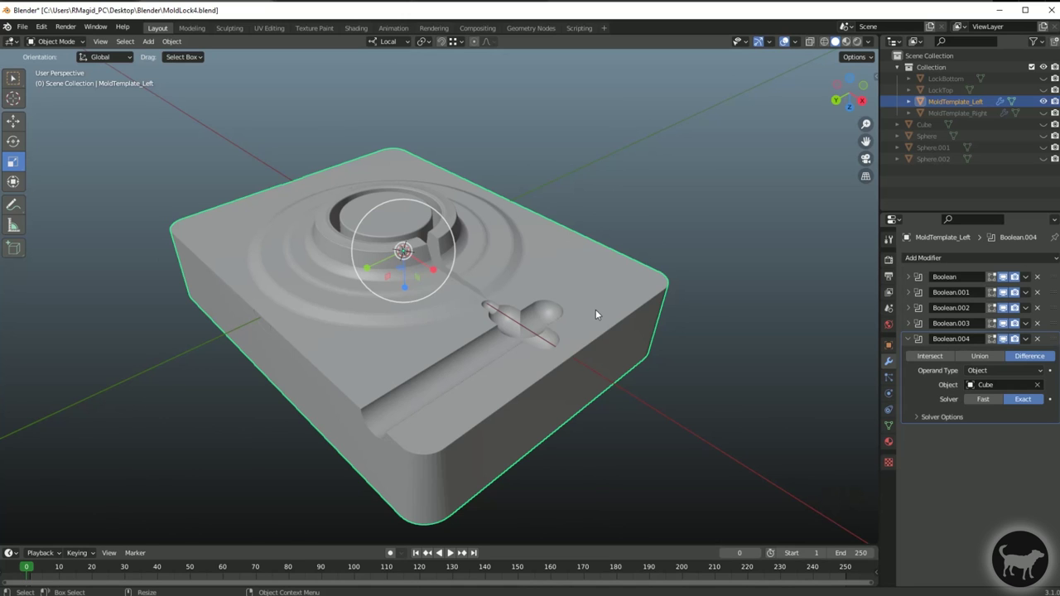
alt+middle_drag(655, 368, 651, 306)
alt+middle_drag(504, 312, 679, 362)
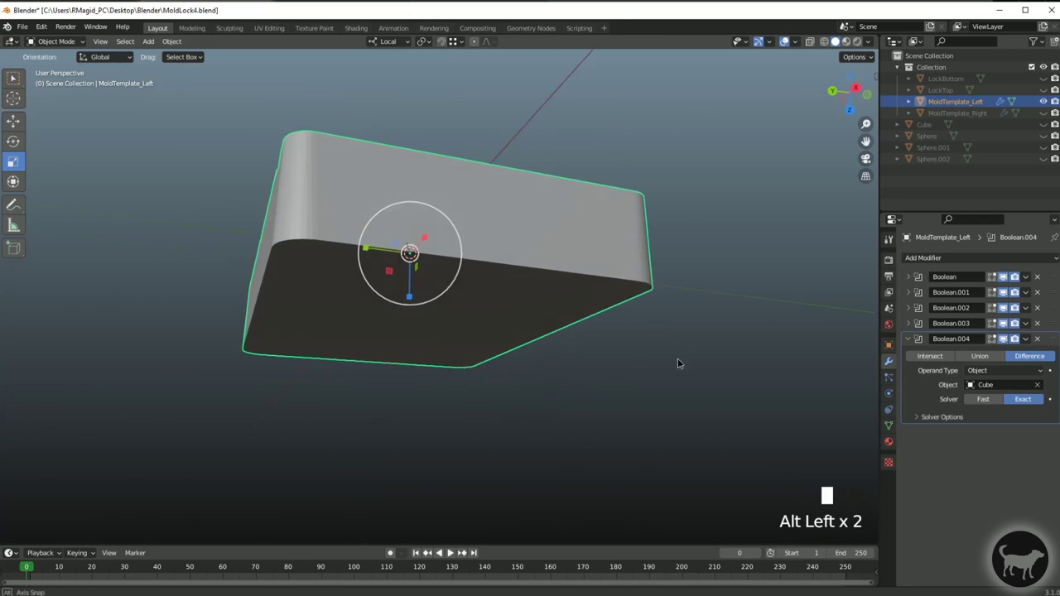
click(1043, 113)
click(1043, 101)
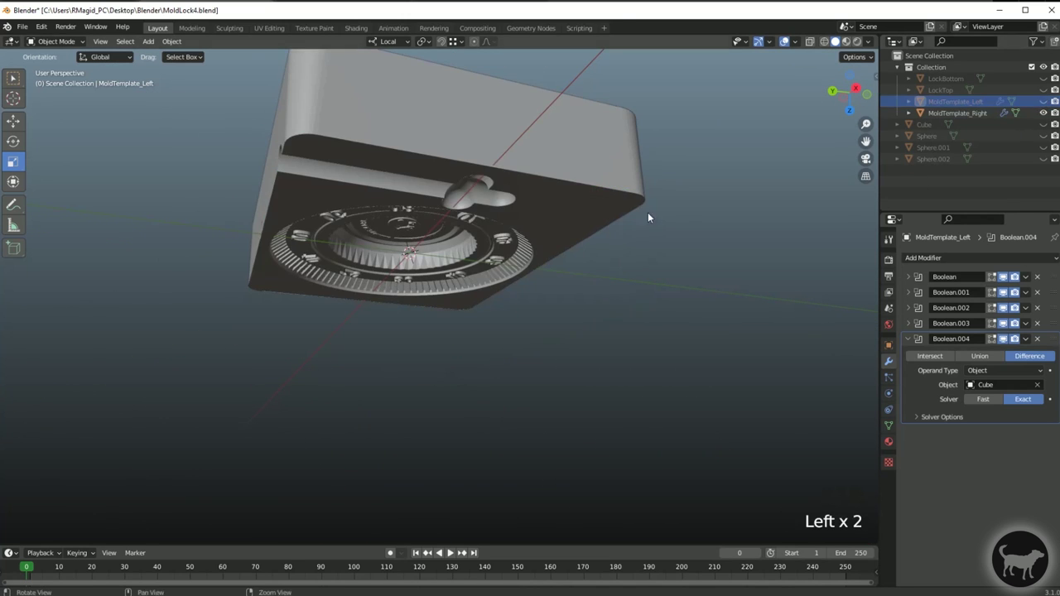
alt+drag(648, 212, 635, 145)
alt+middle_drag(635, 145, 562, 207)
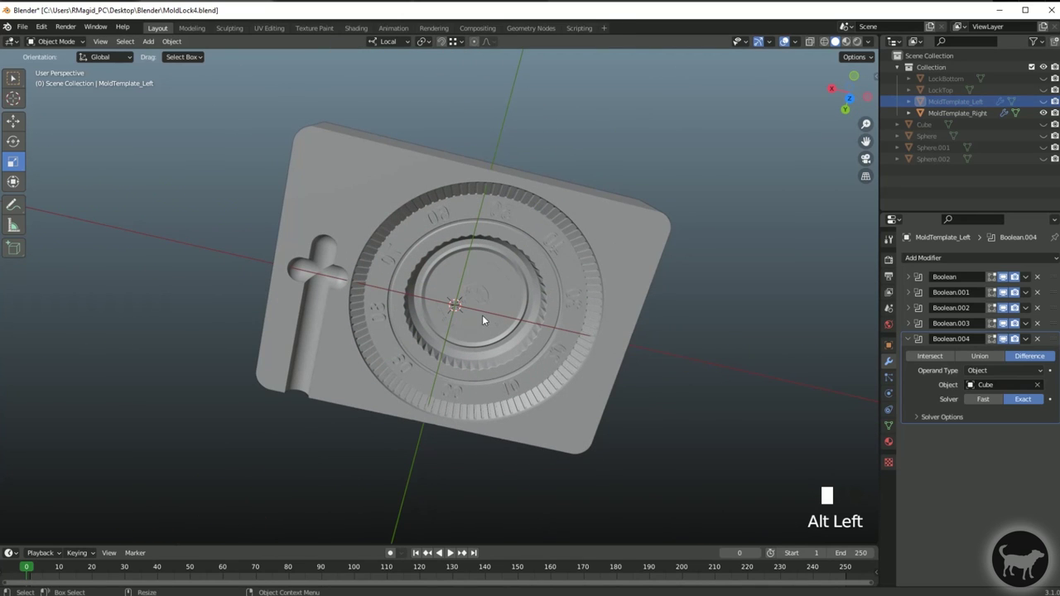
alt+drag(693, 310, 687, 334)
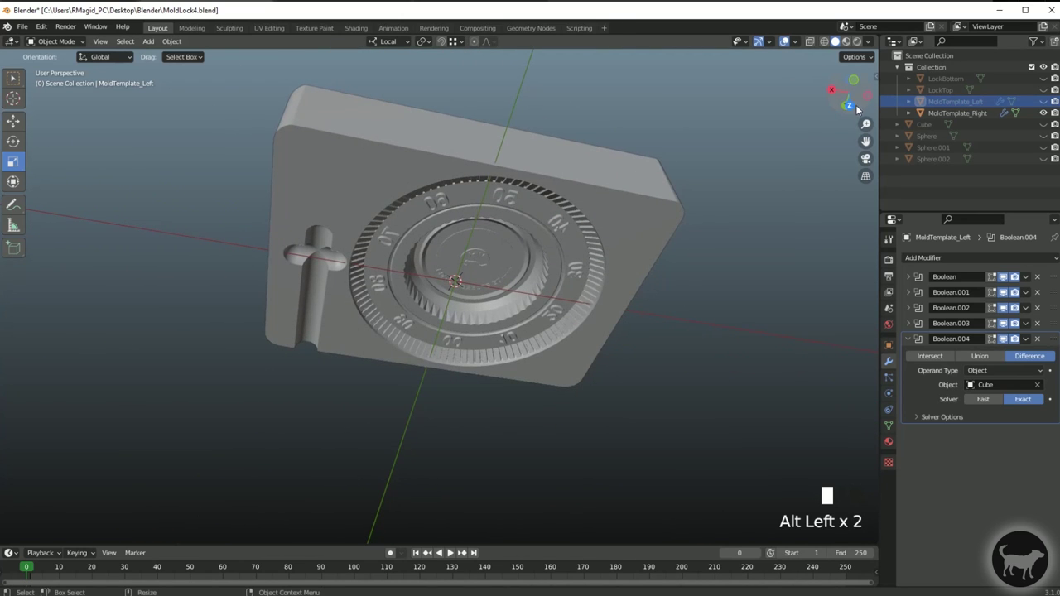
click(855, 81)
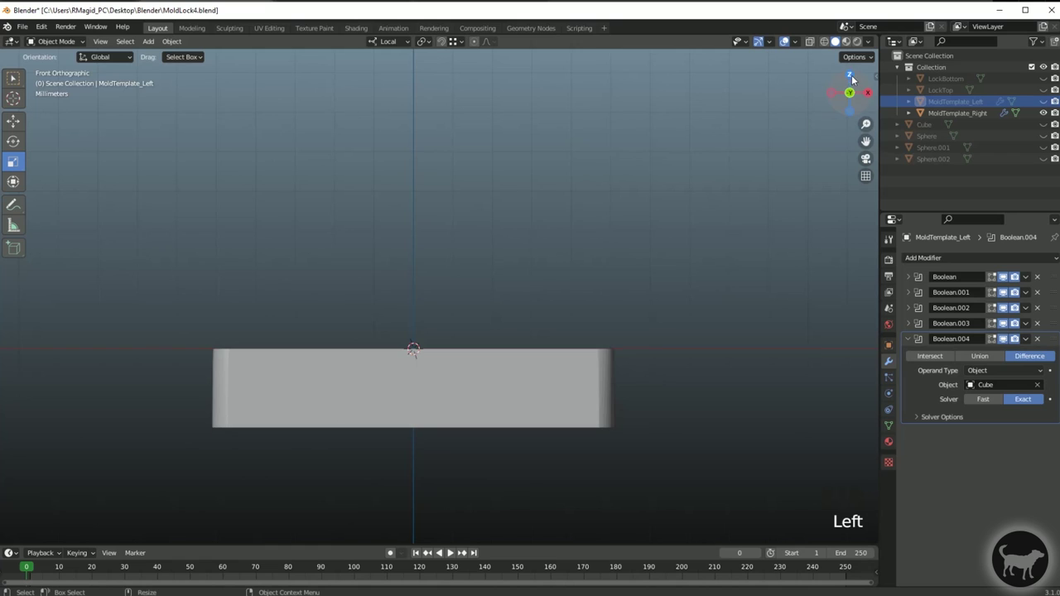
click(851, 74)
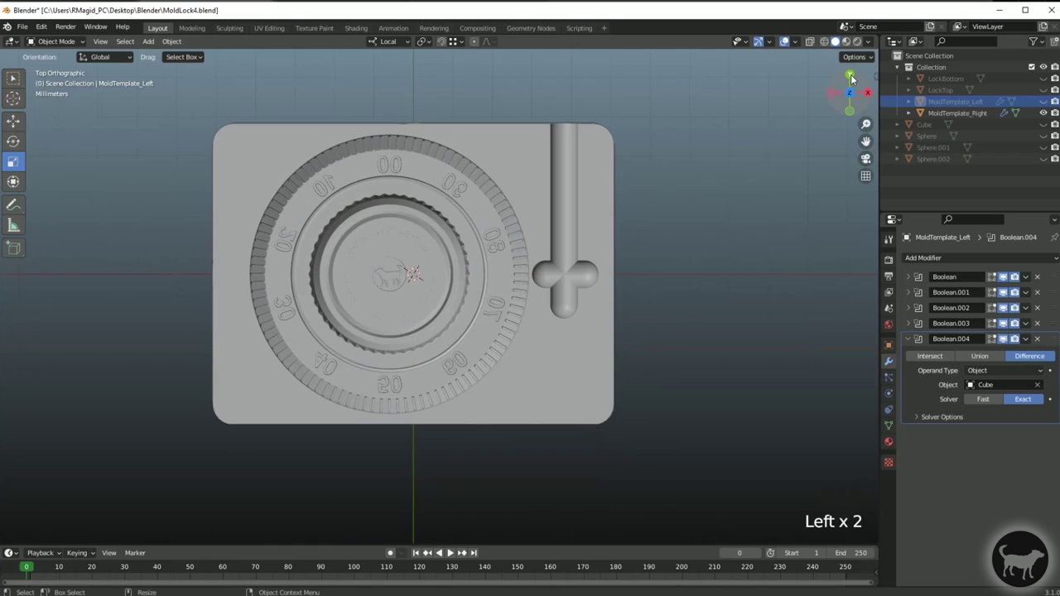
- Add a Bezier circle with a 30 mm radius and move it about -6.4 mm in X and 0.29 mm in Y onto the dial's center
click(147, 42)
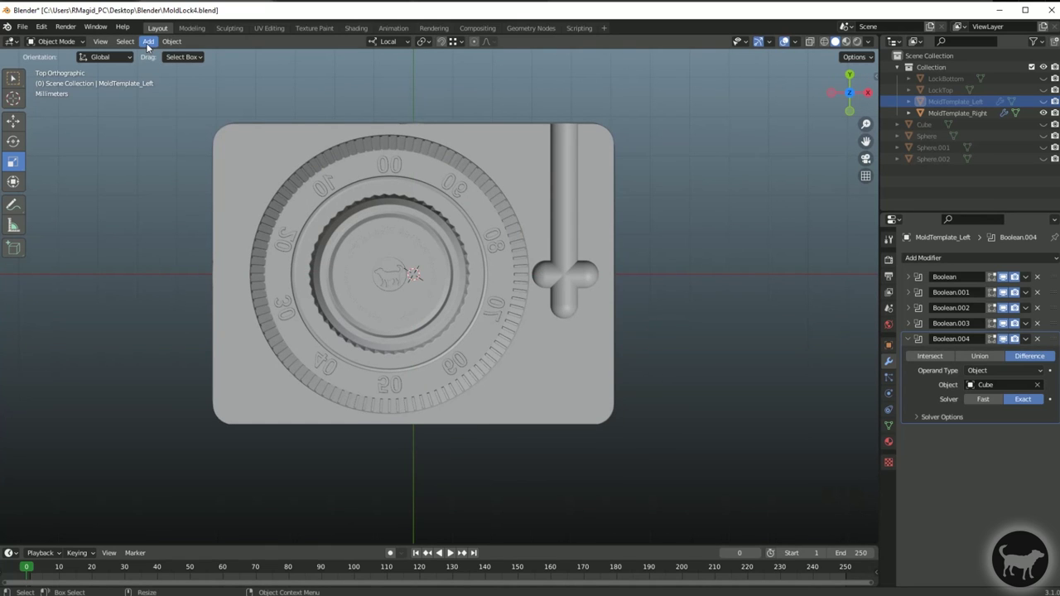
click(147, 42)
mouse_move(168, 68)
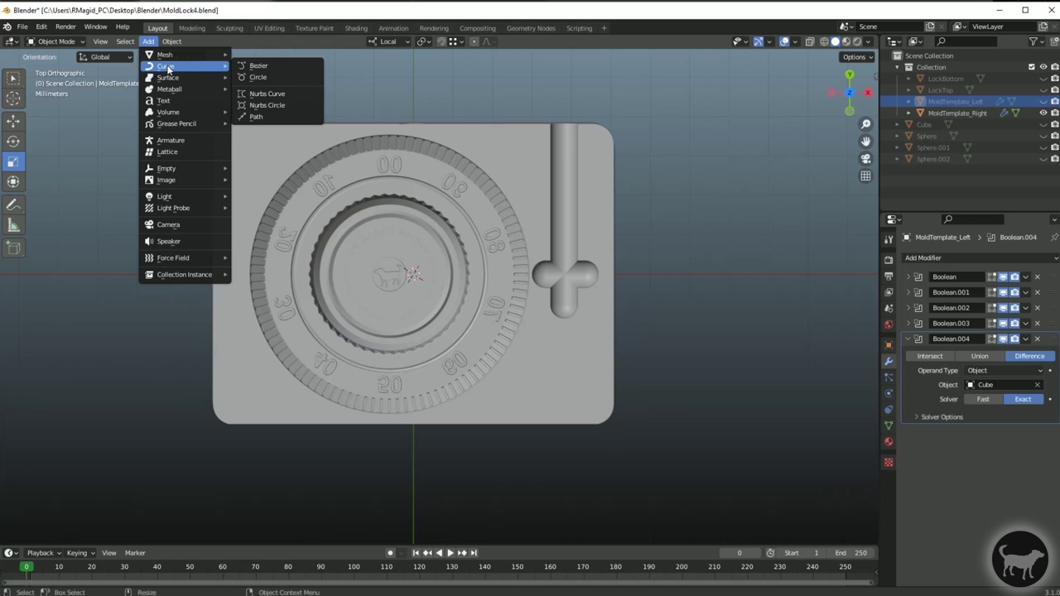
click(264, 76)
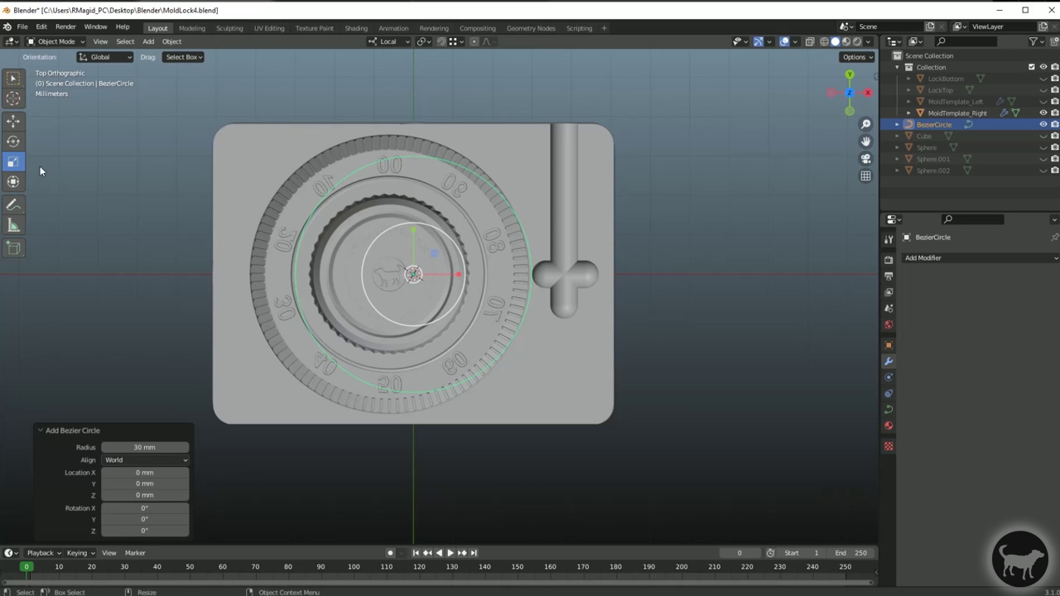
click(13, 121)
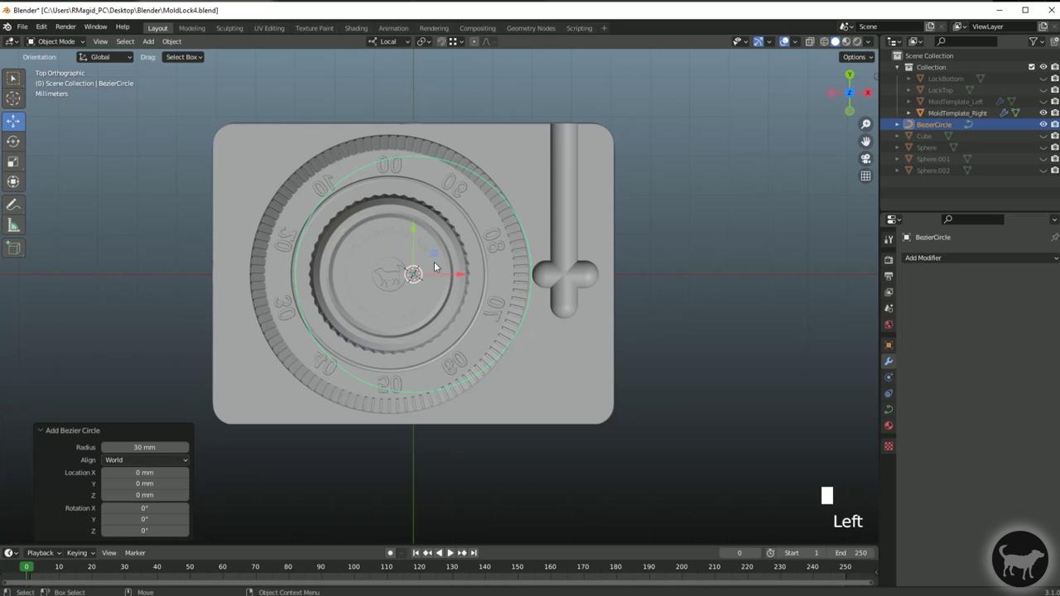
drag(435, 254, 406, 249)
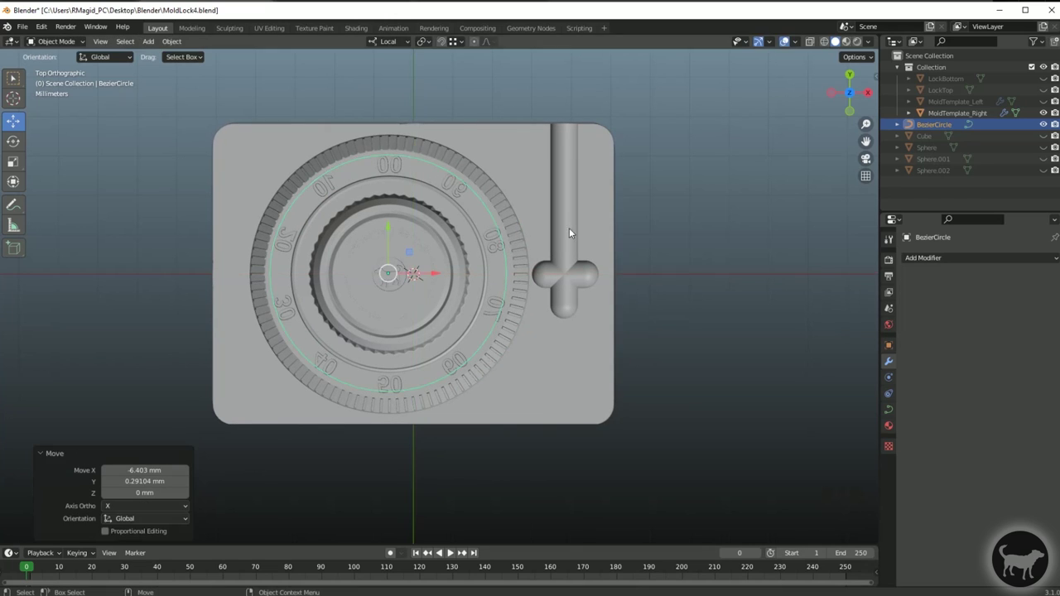
- Turn on X-ray and lower the Bezier circle about 8 mm in Z in Right Orthographic view
alt+drag(686, 353, 704, 231)
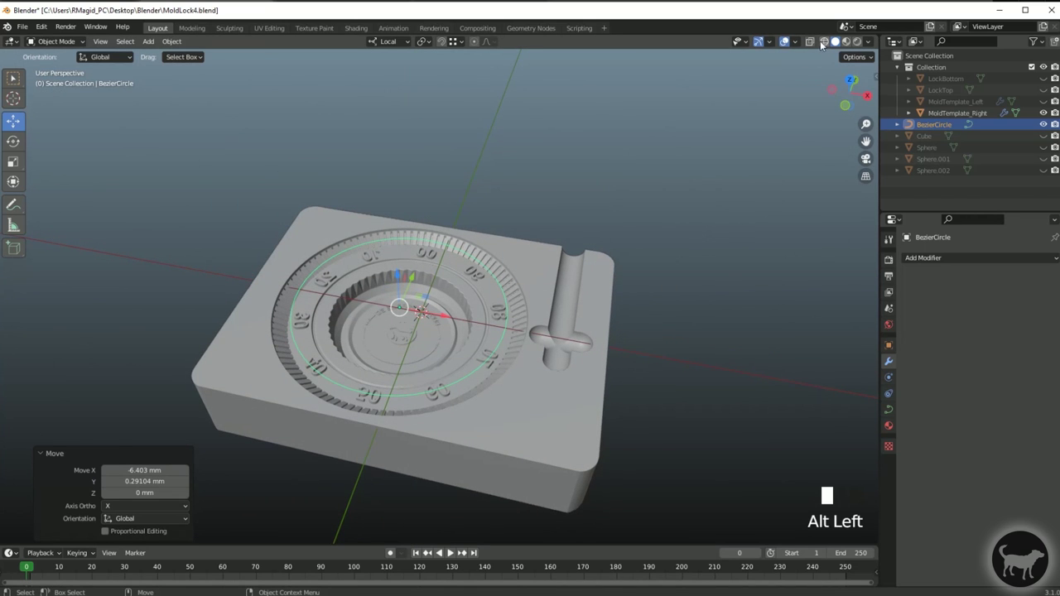
alt+drag(809, 47, 858, 79)
click(868, 92)
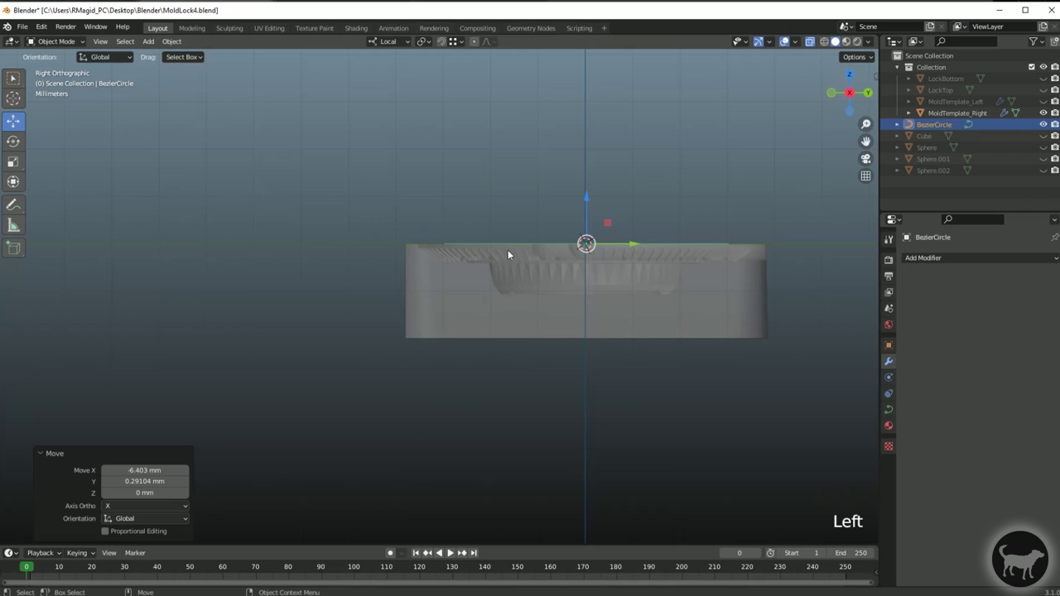
drag(584, 200, 585, 240)
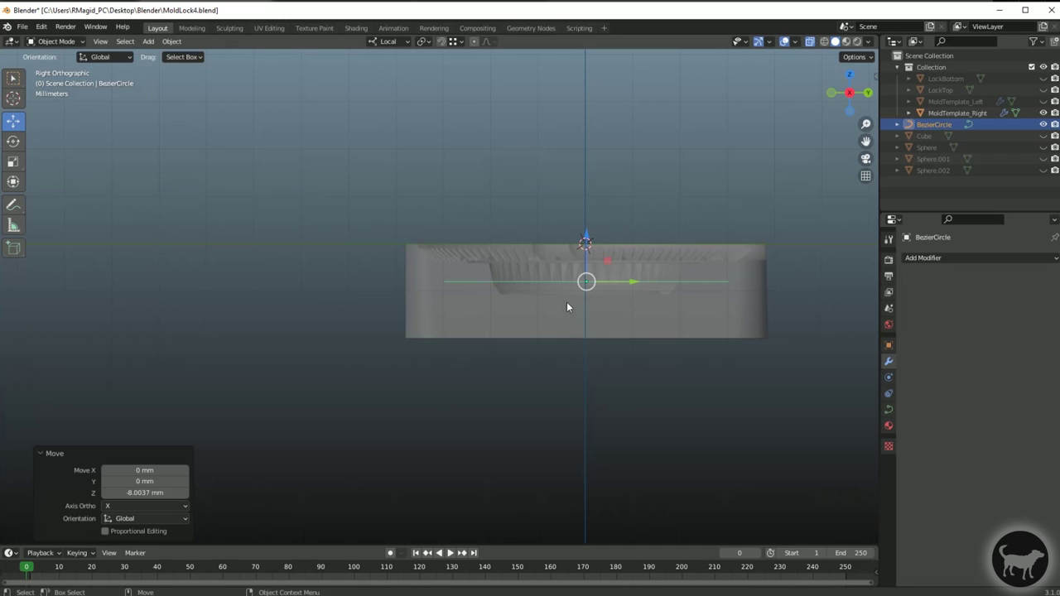
- Give the Bezier circle a round bevel with a depth of 2.5 mm so it forms a tubular channel
click(888, 410)
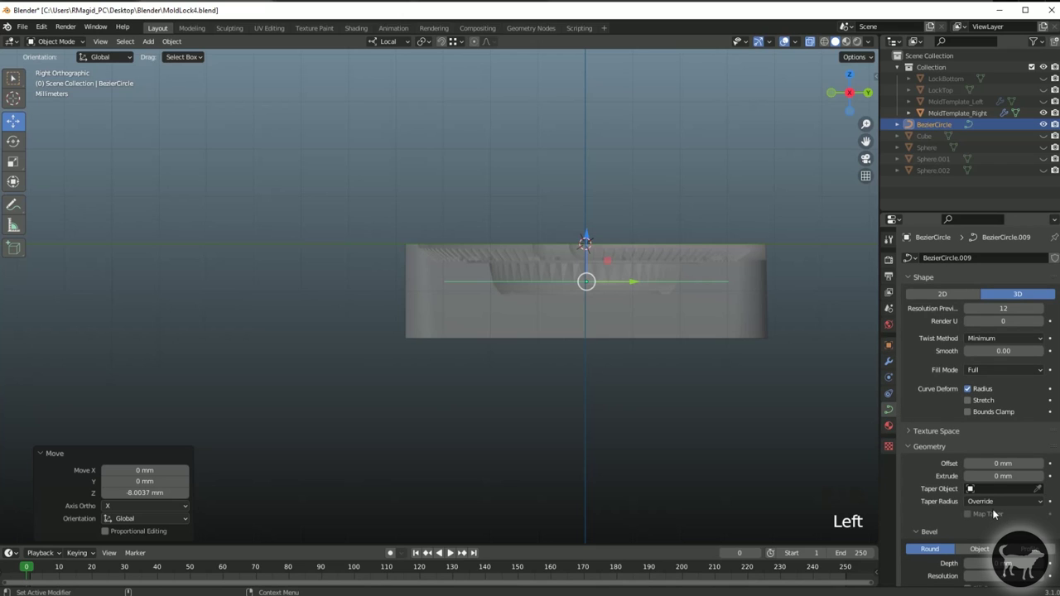
click(915, 447)
click(908, 446)
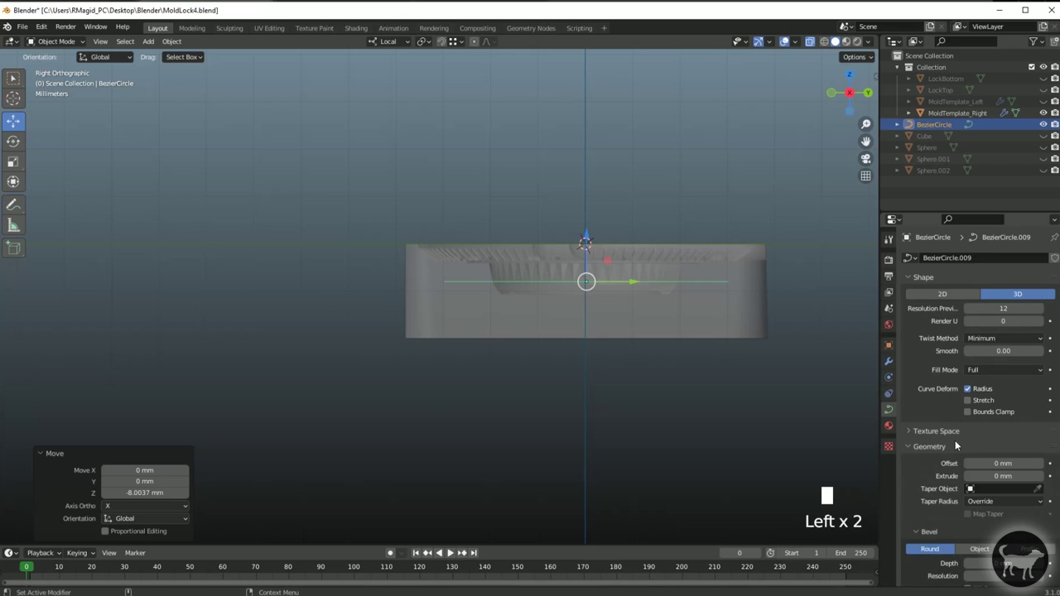
click(928, 531)
click(918, 532)
scroll(933, 492, down, 4)
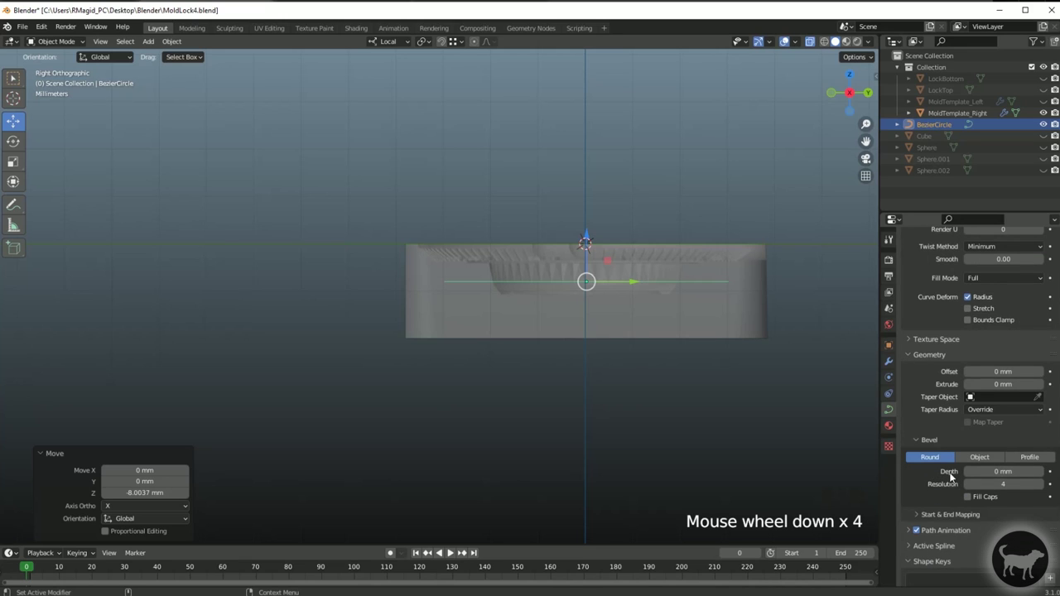
click(1007, 472)
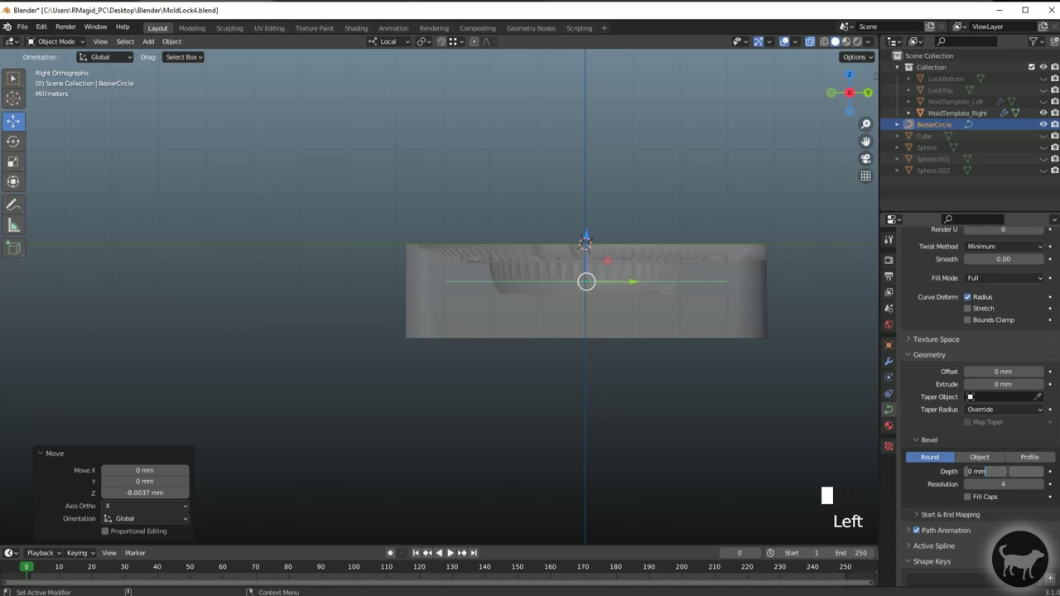
text(2)
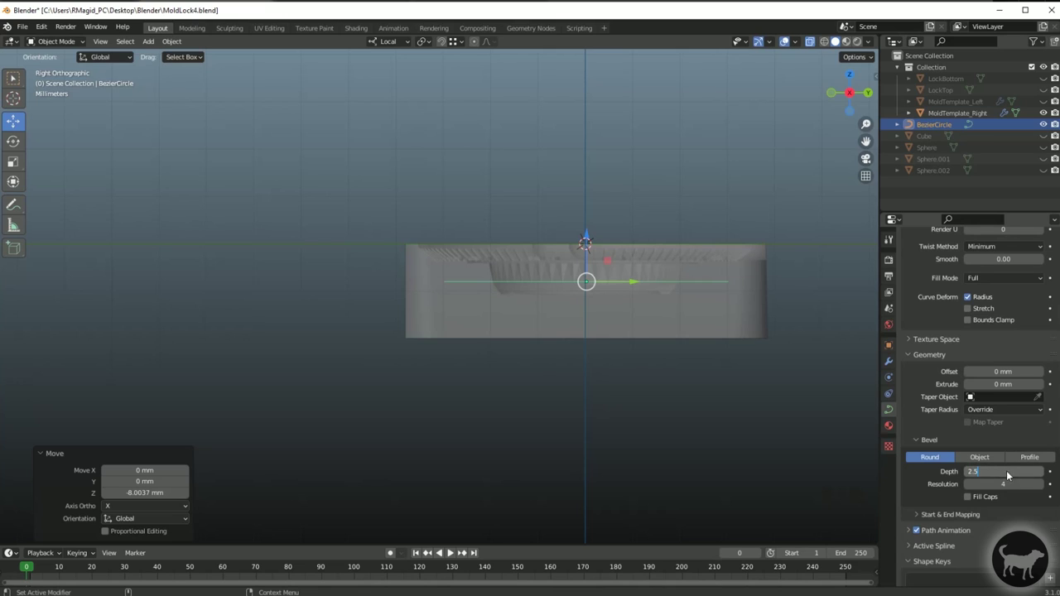
text(.5)
key(Return)
- Display the mold half and the beveled circle in wireframe shading
alt+drag(568, 162, 599, 183)
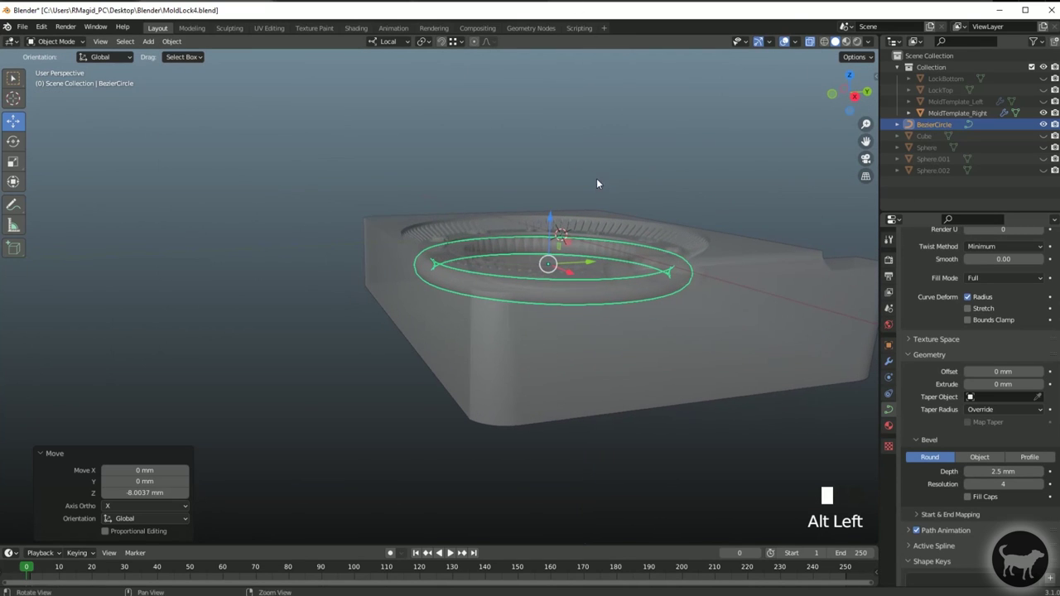
click(50, 44)
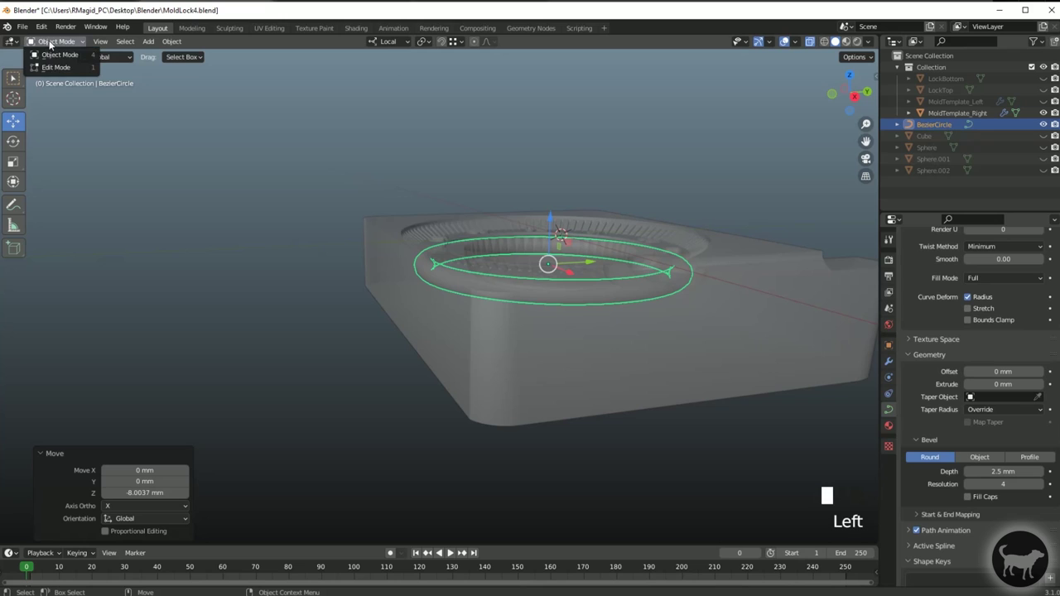
click(60, 54)
click(825, 42)
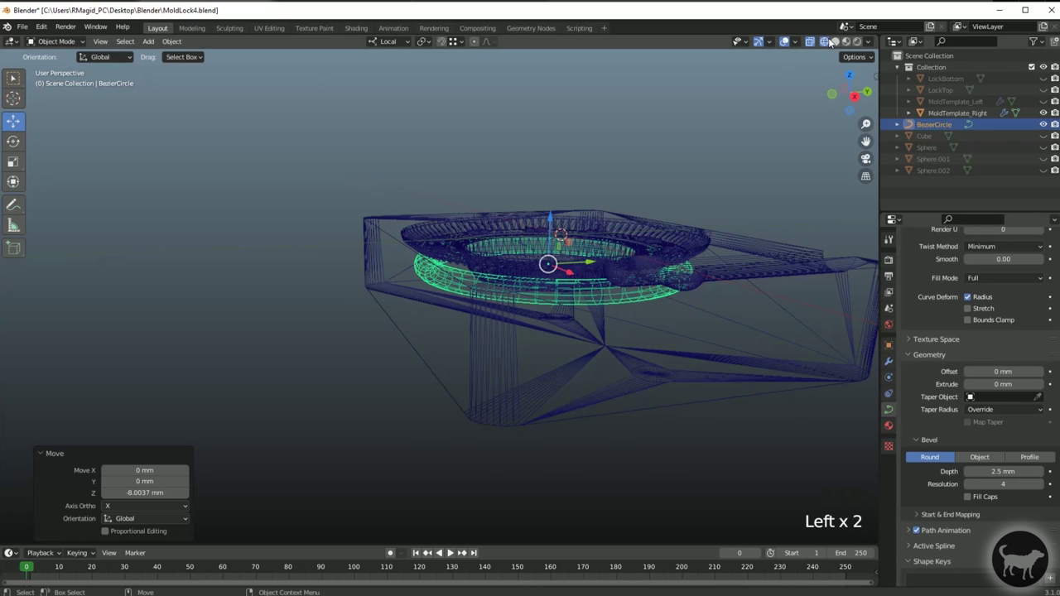
- In Back Orthographic view, lower the ring about 1.29 mm in Z away from the dial rim and nudge it back up about 0.12 mm
alt+drag(530, 248, 416, 250)
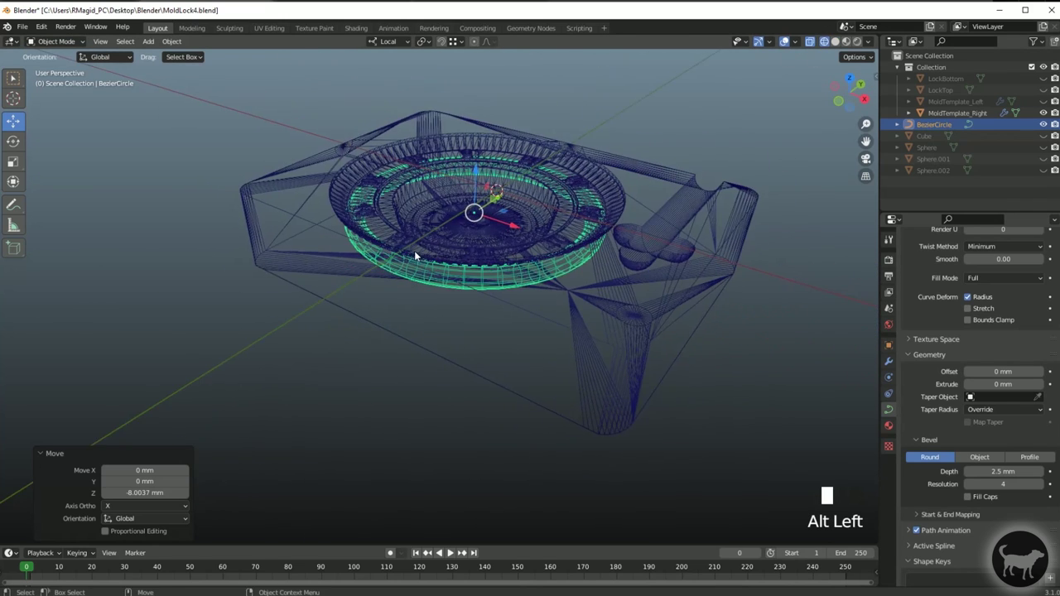
middle_click(416, 250)
scroll(490, 265, up, 2)
alt+drag(489, 265, 448, 225)
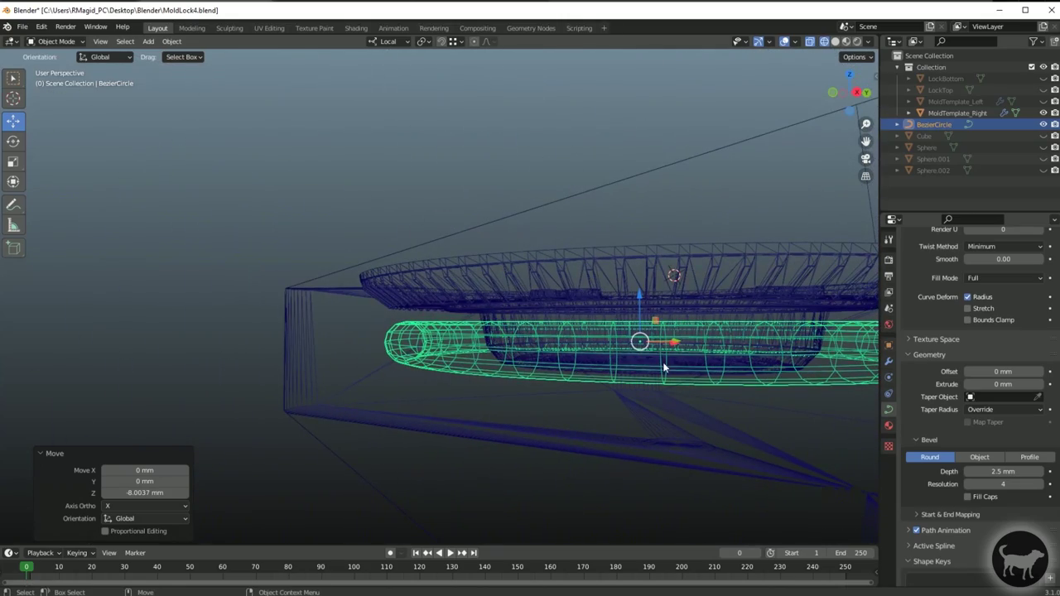
alt+middle_click(569, 252)
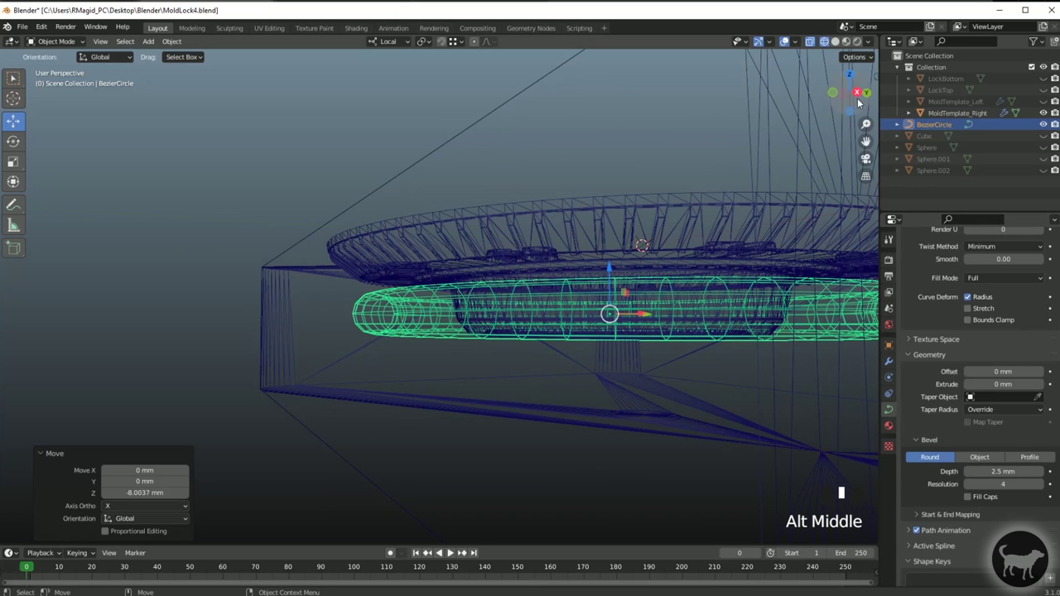
click(871, 96)
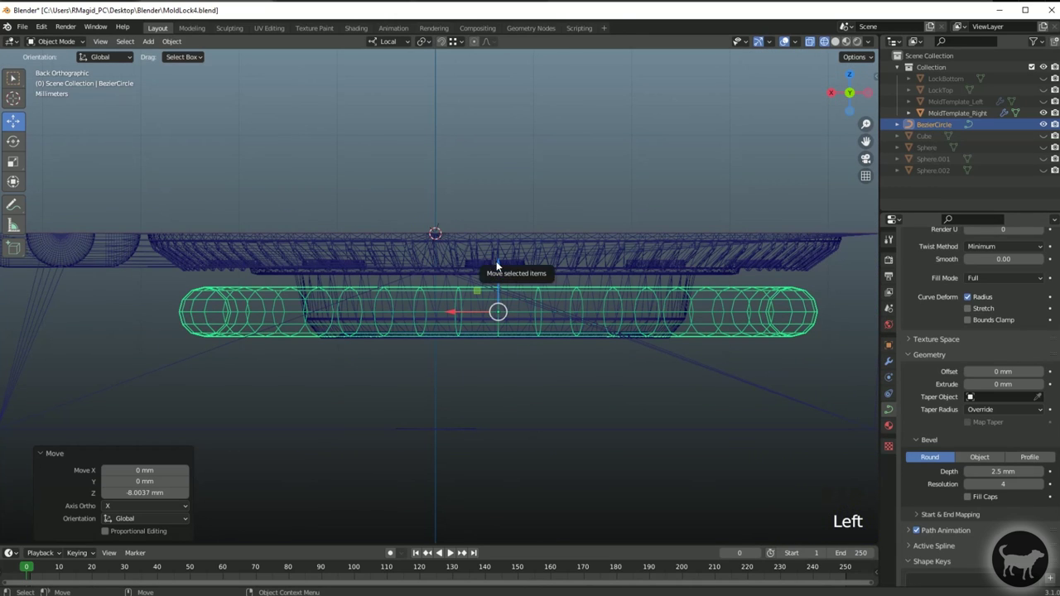
drag(497, 265, 443, 292)
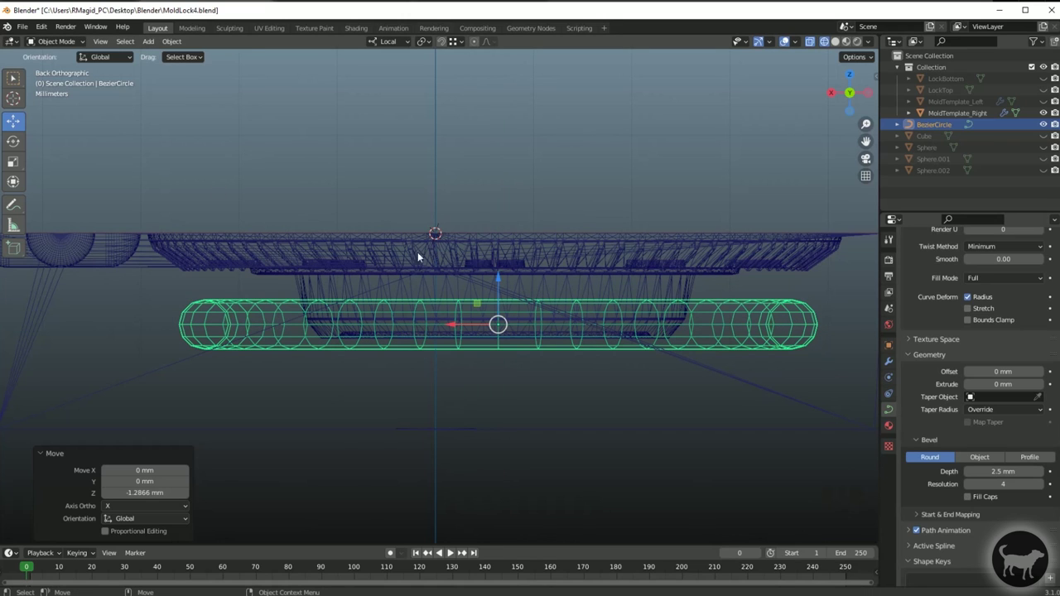
drag(498, 277, 498, 278)
- Examine the ring channel's position around the dial cavity from above, below and the side
scroll(593, 343, down, 3)
alt+drag(593, 343, 368, 392)
scroll(543, 316, down, 3)
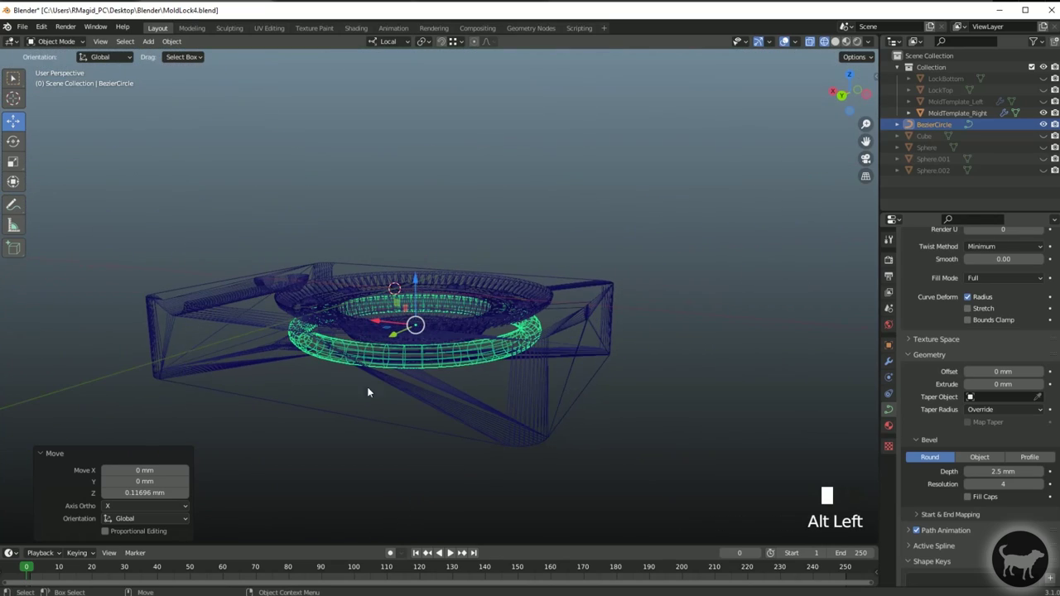
alt+drag(431, 365, 468, 231)
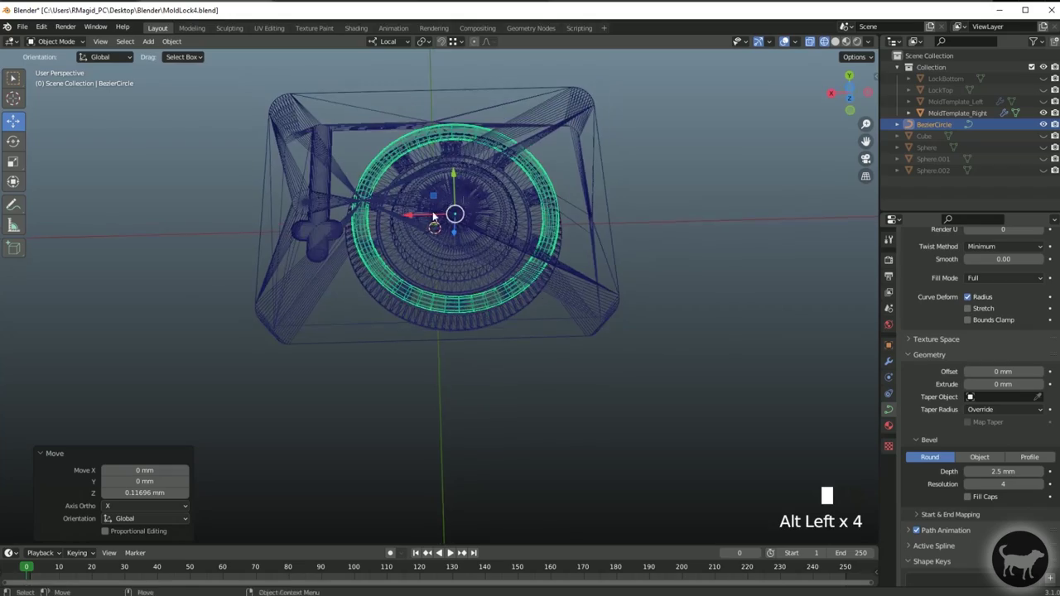
alt+middle_click(439, 370)
alt+drag(440, 369, 397, 412)
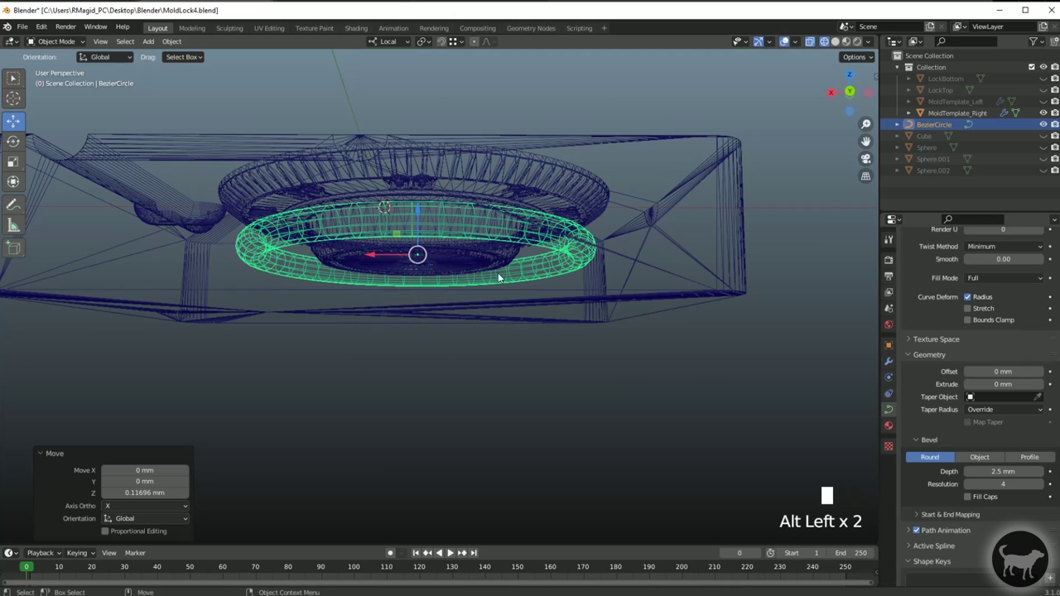
alt+drag(463, 310, 329, 302)
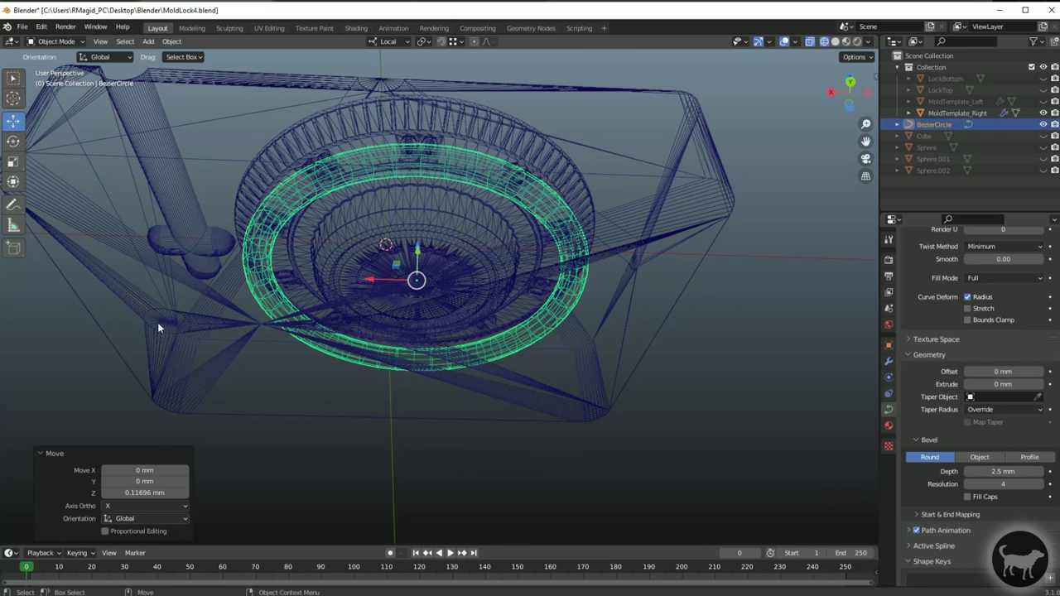
alt+drag(357, 321, 332, 237)
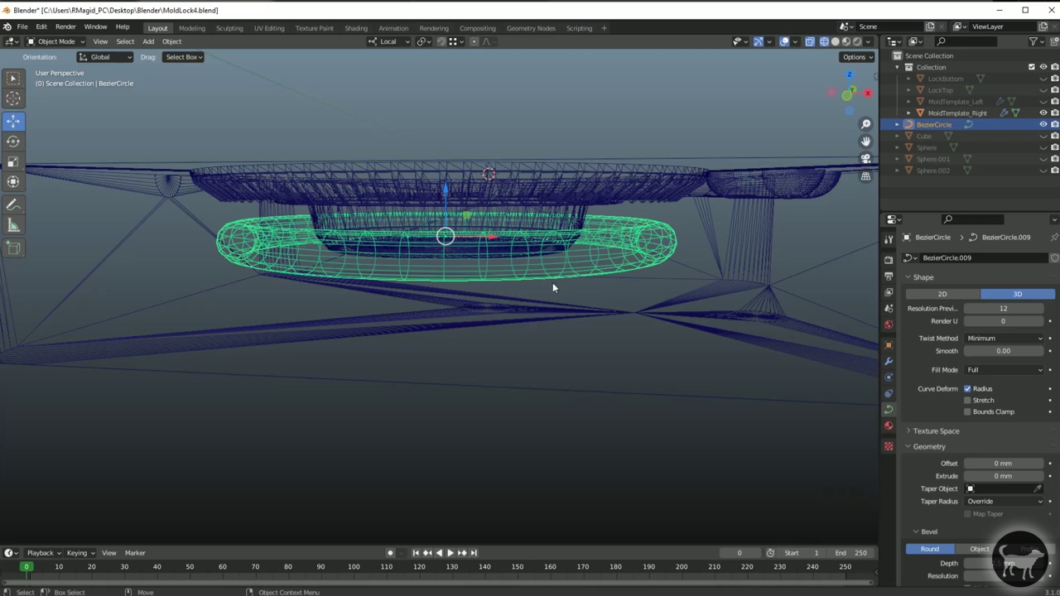
- Add a Path curve in Front Orthographic view and lower it about 19.7 mm in Z to the mold's underside
click(868, 94)
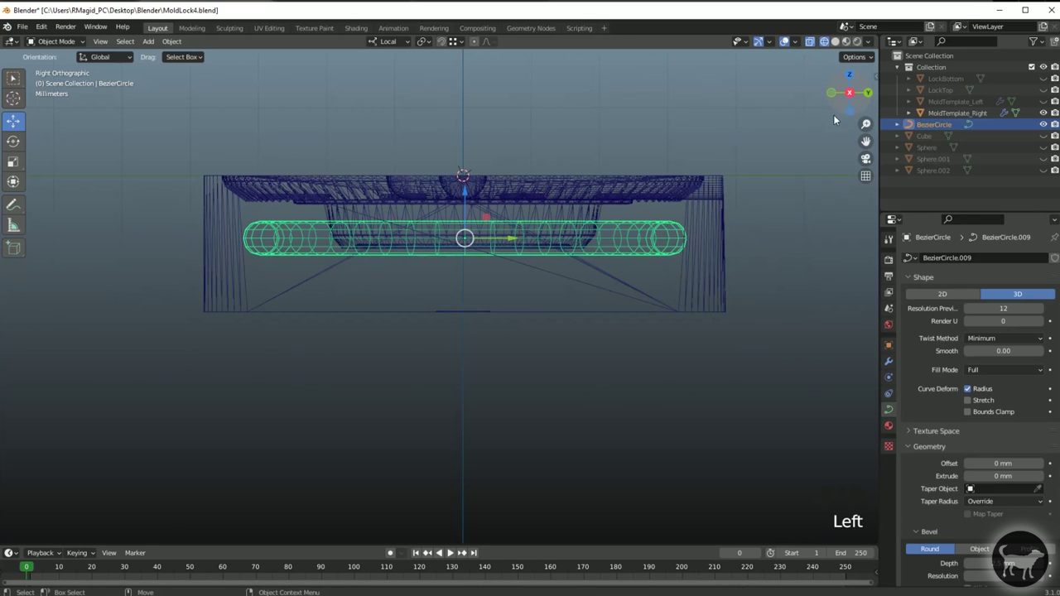
click(831, 94)
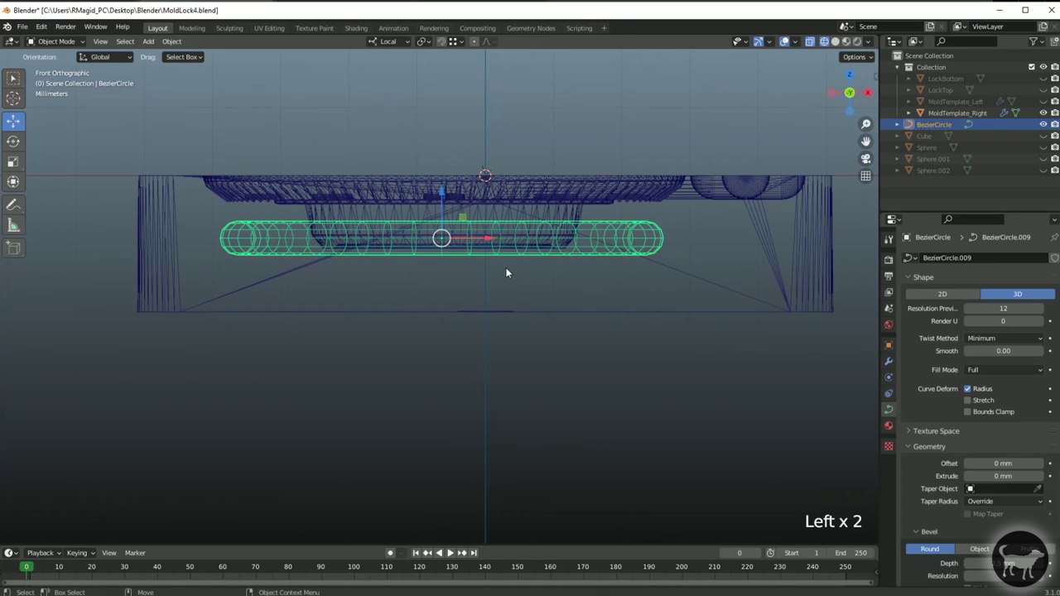
click(148, 41)
mouse_move(172, 75)
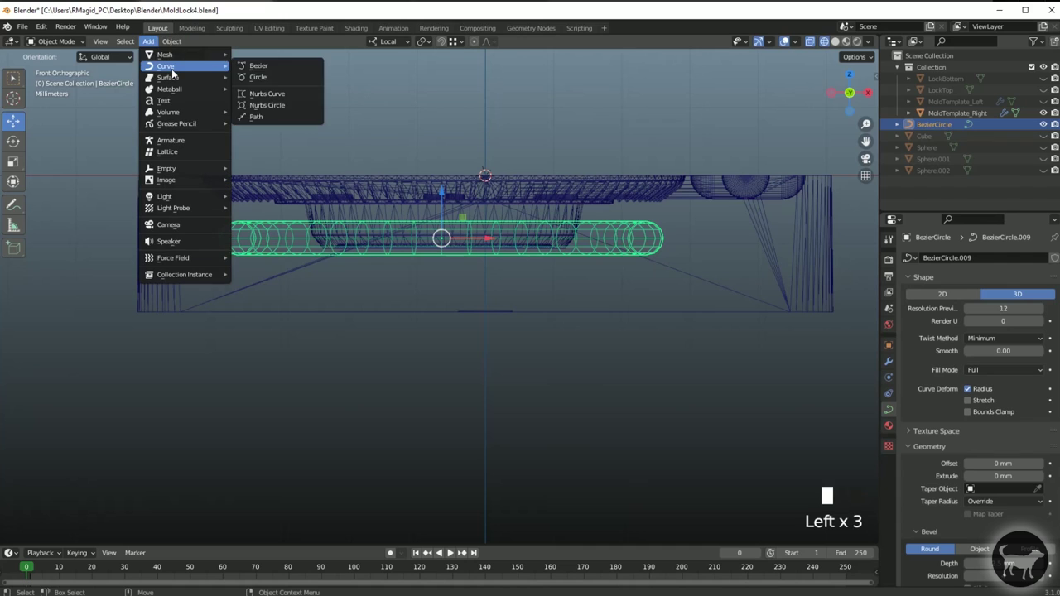
click(272, 116)
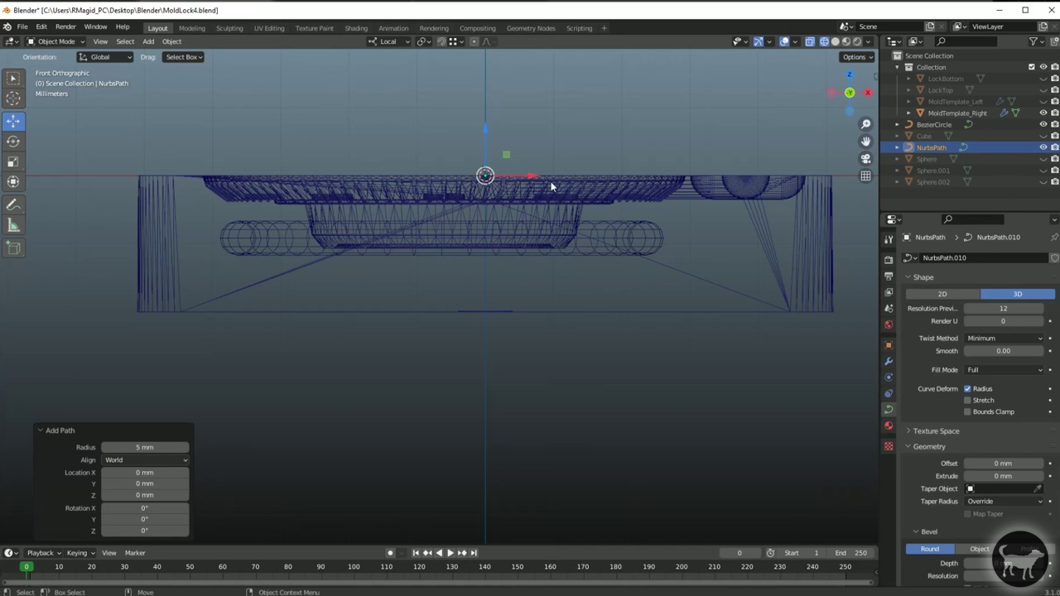
alt+drag(535, 168, 532, 194)
drag(487, 131, 507, 249)
mouse_move(507, 249)
alt+mouse_down()
mouse_move(477, 243)
mouse_move(515, 263)
alt+mouse_up()
scroll(477, 244, up, 2)
- Switch the NURBS path to Edit Mode and examine its control points near the mold's underside
click(106, 58)
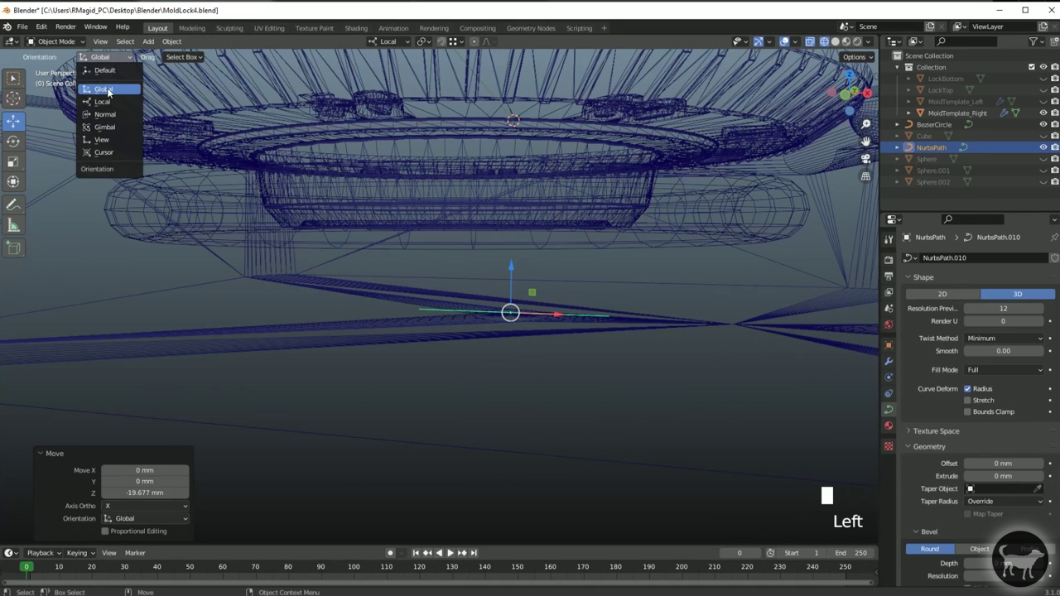
drag(54, 42, 54, 66)
scroll(426, 307, up, 4)
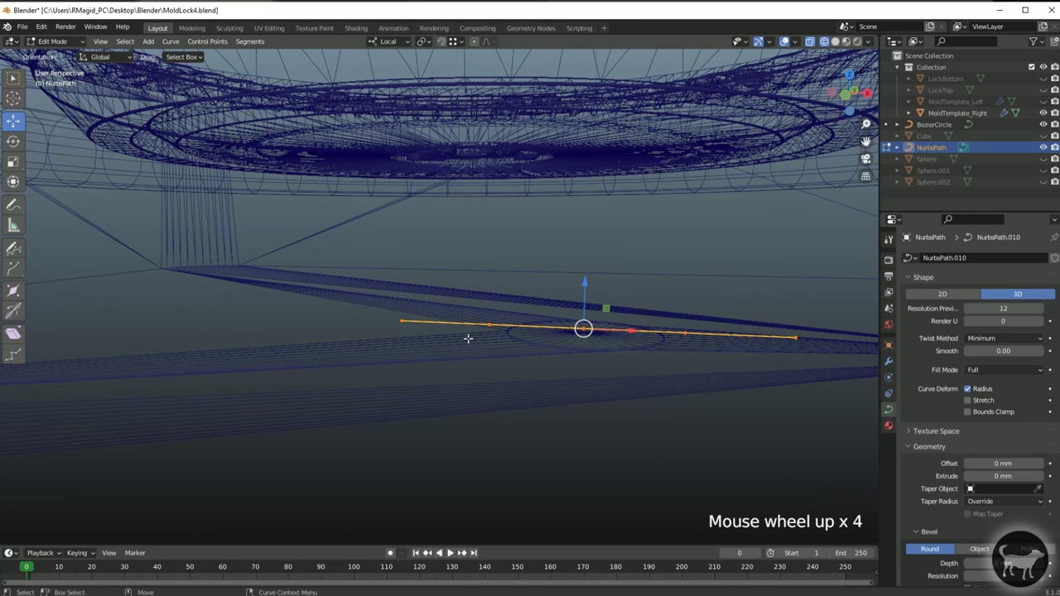
scroll(660, 302, down, 4)
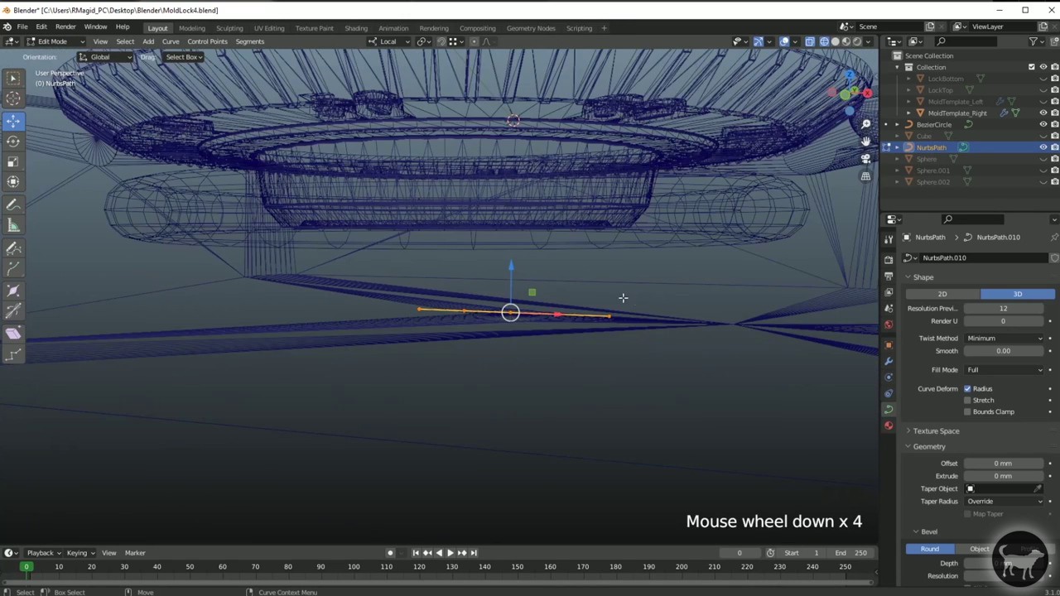
alt+drag(587, 328, 448, 291)
scroll(538, 308, up, 3)
alt+middle_click(494, 299)
scroll(493, 299, down, 3)
scroll(460, 302, up, 6)
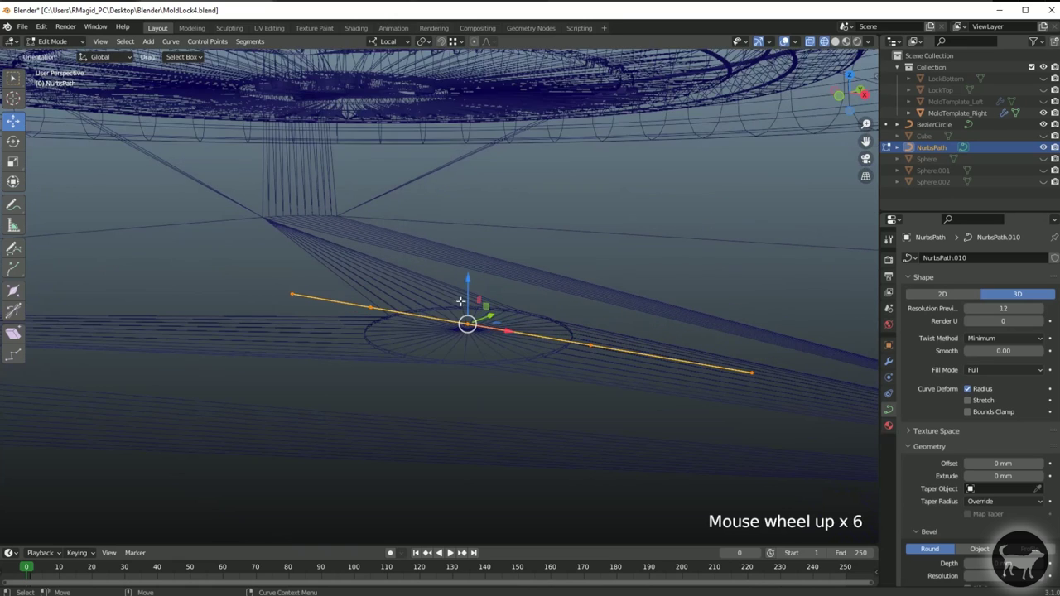
scroll(502, 319, up, 3)
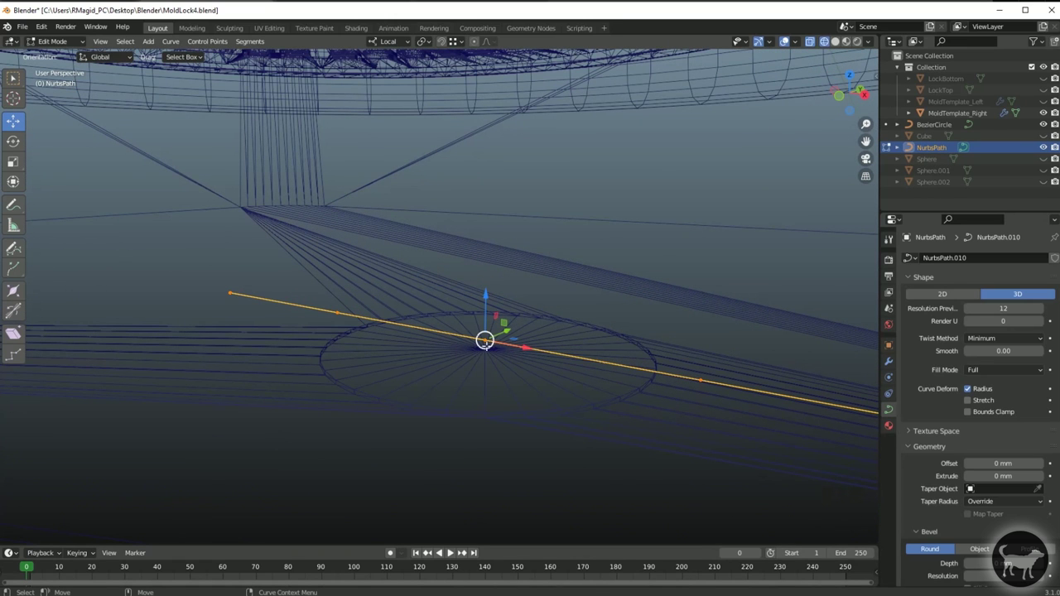
alt+drag(487, 341, 583, 301)
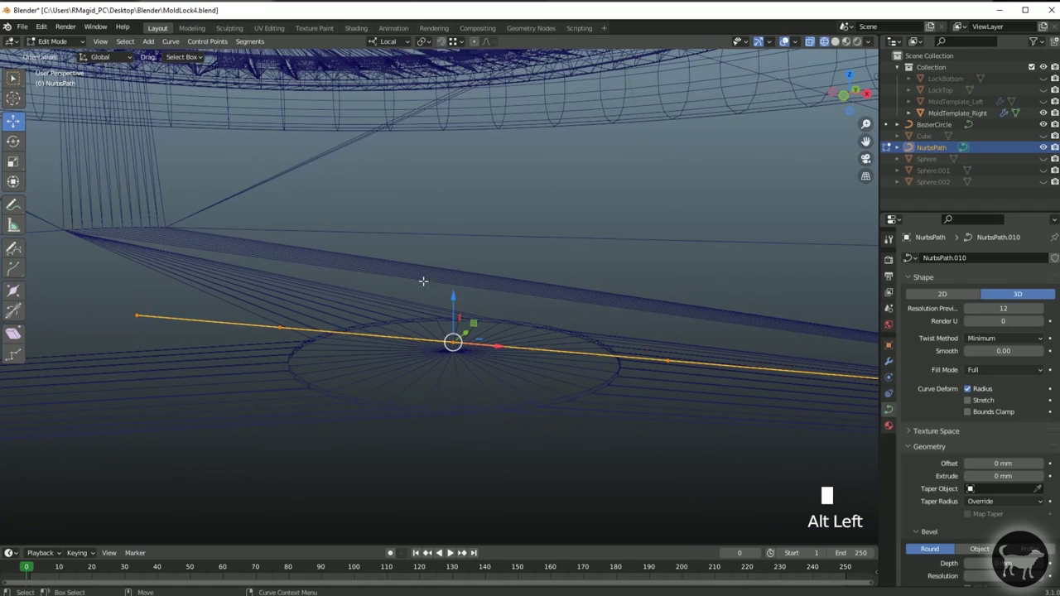
scroll(430, 277, down, 8)
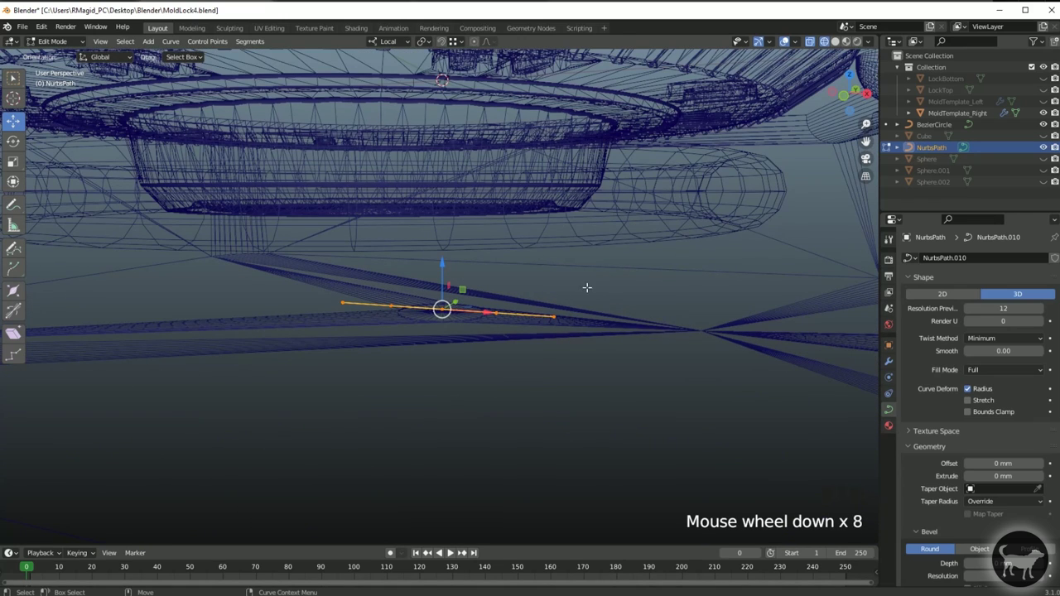
- In Front Orthographic view, move the path's +X end point about 13.3 mm in X and 10.4 mm in Z, and its adjacent point about 18.3 mm in X
click(867, 94)
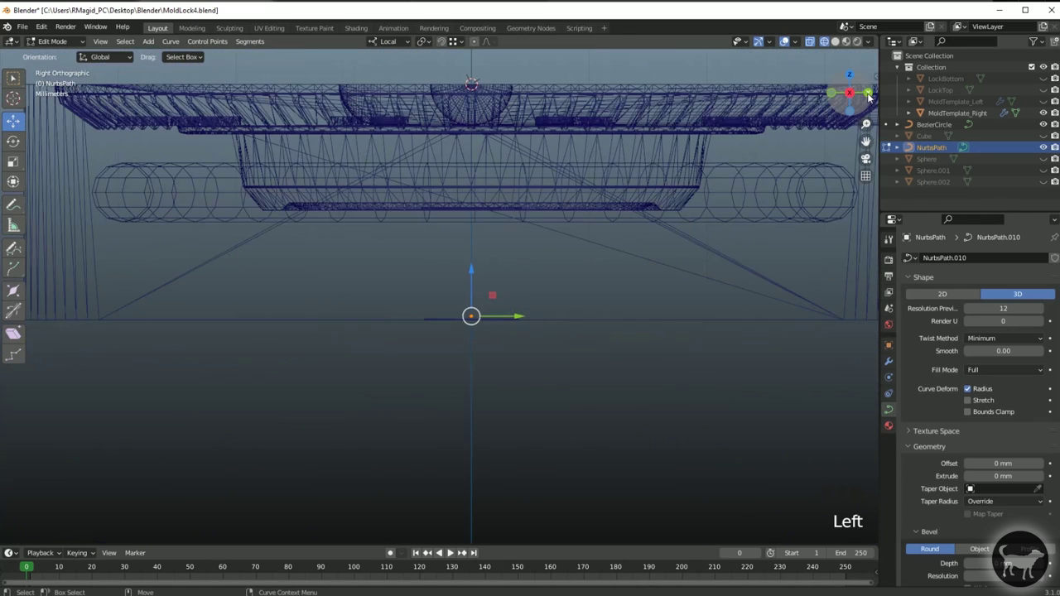
click(831, 92)
drag(519, 275, 575, 351)
drag(572, 295, 730, 172)
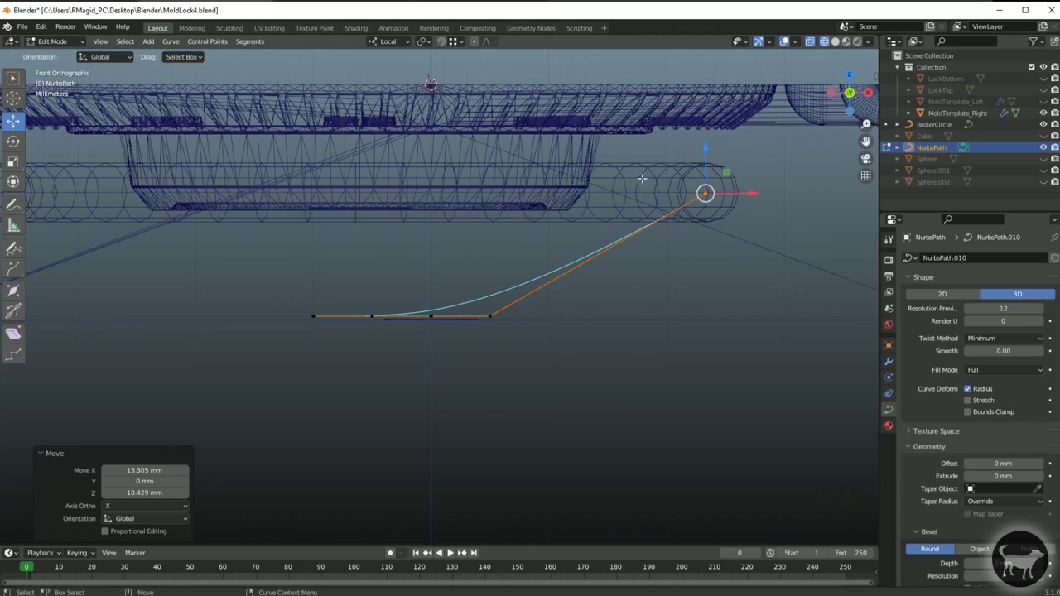
drag(465, 276, 527, 369)
drag(509, 295, 726, 291)
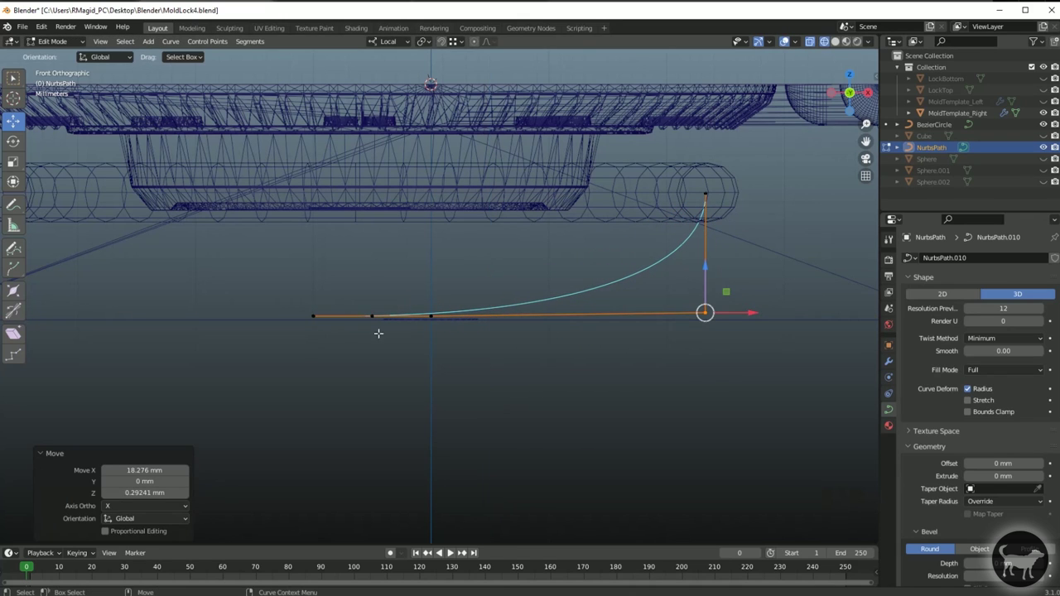
- Raise the path's two inner control points, place its −X end below the mold's center, and align the adjacent point above it, about 6.7 mm toward −X
drag(367, 282, 449, 367)
drag(422, 294, 566, 231)
click(315, 316)
drag(357, 316, 477, 340)
drag(428, 265, 430, 310)
click(526, 246)
drag(530, 236, 449, 227)
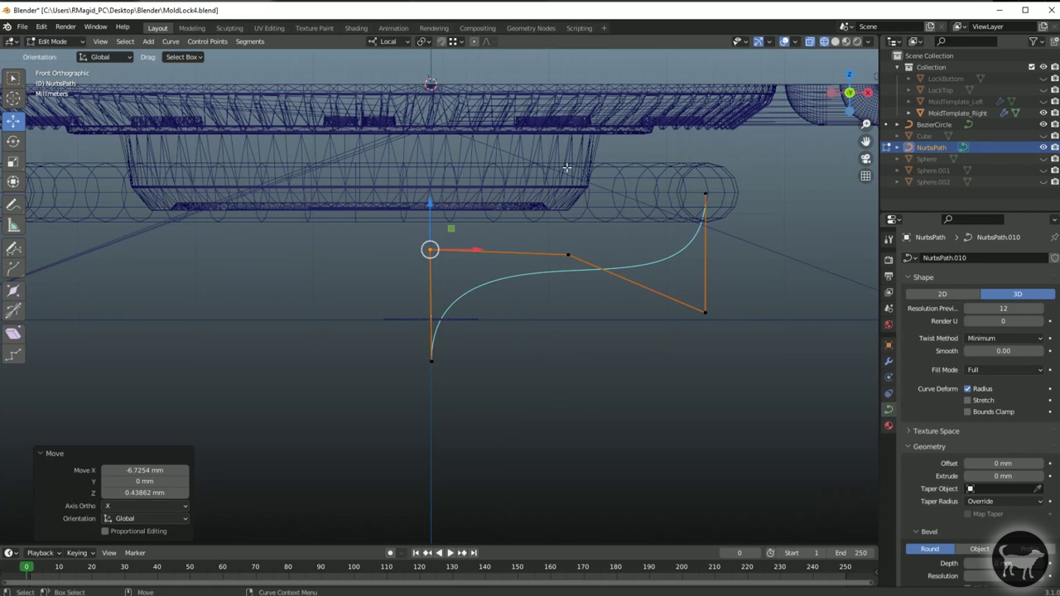
- Extrude the path's lower end point about 3.7 mm downward in Z, using the XYZ-oriented Extrude tool
drag(421, 350, 452, 386)
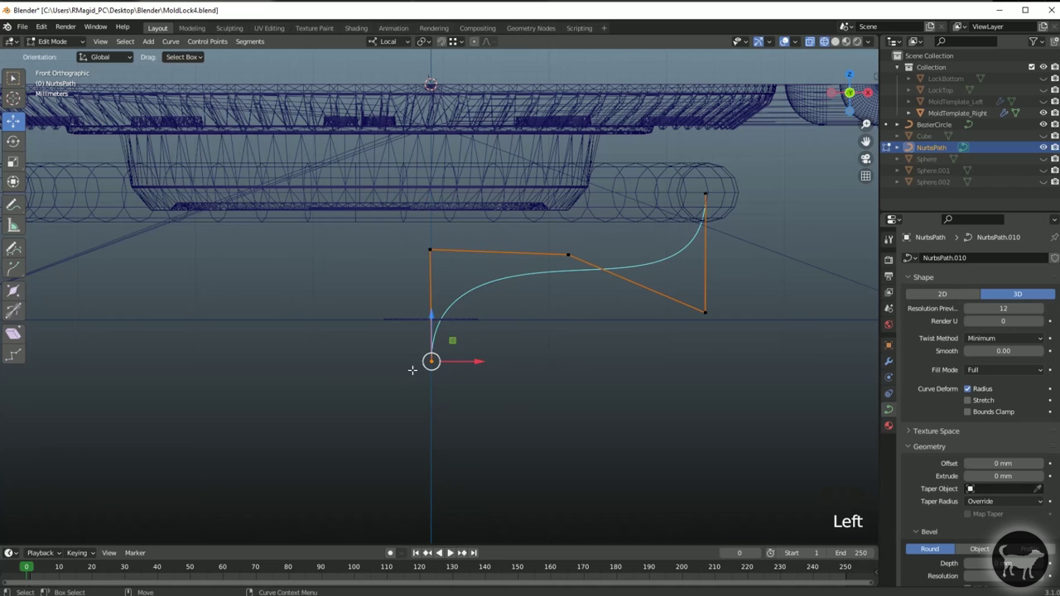
click(12, 268)
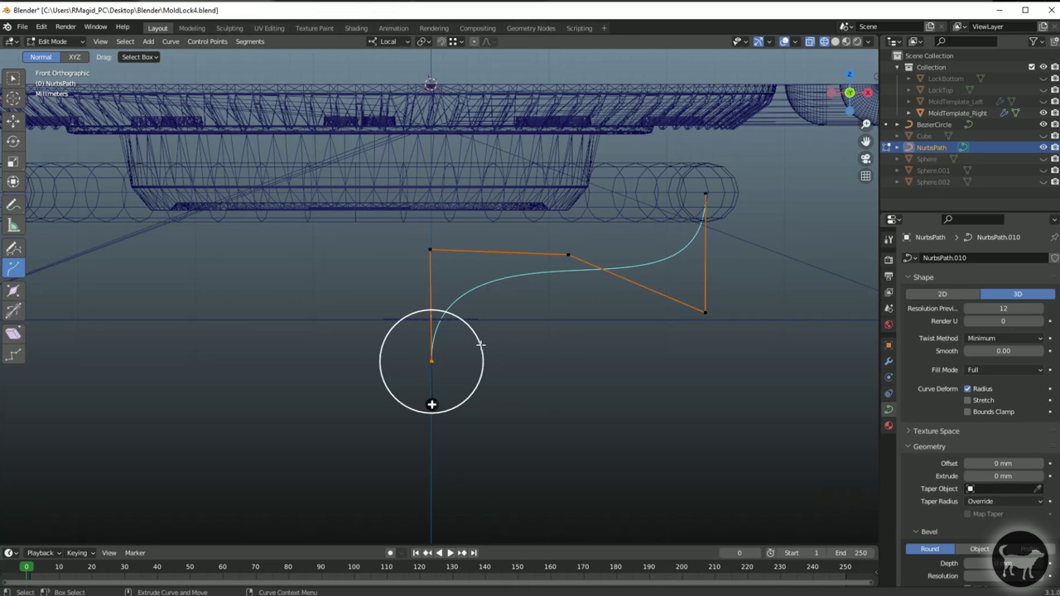
click(76, 57)
drag(431, 318, 443, 380)
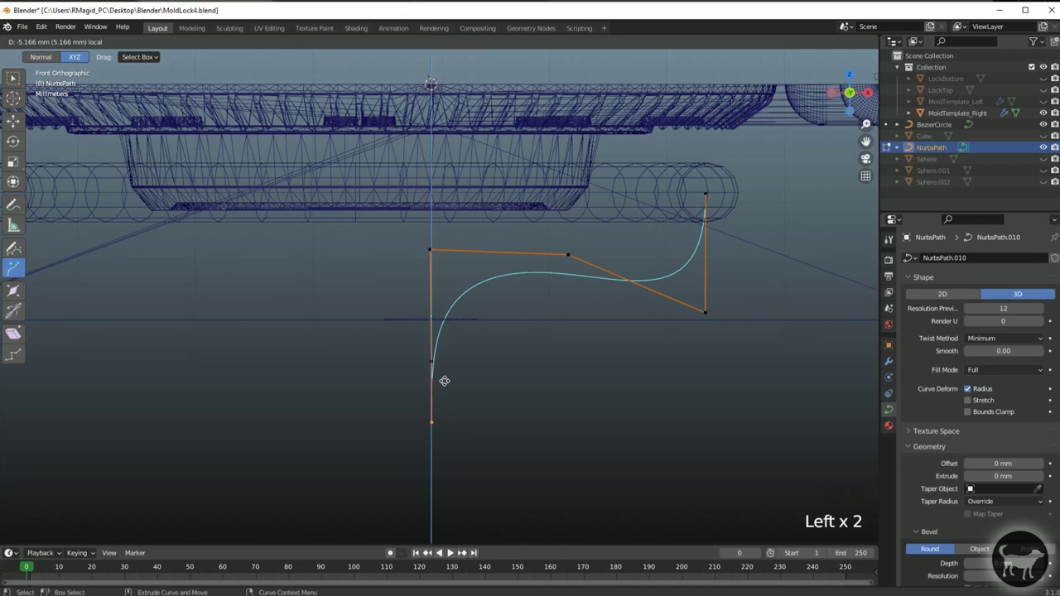
mouse_move(444, 380)
mouse_down()
mouse_move(439, 339)
mouse_move(452, 363)
mouse_up()
scroll(444, 376, up, 5)
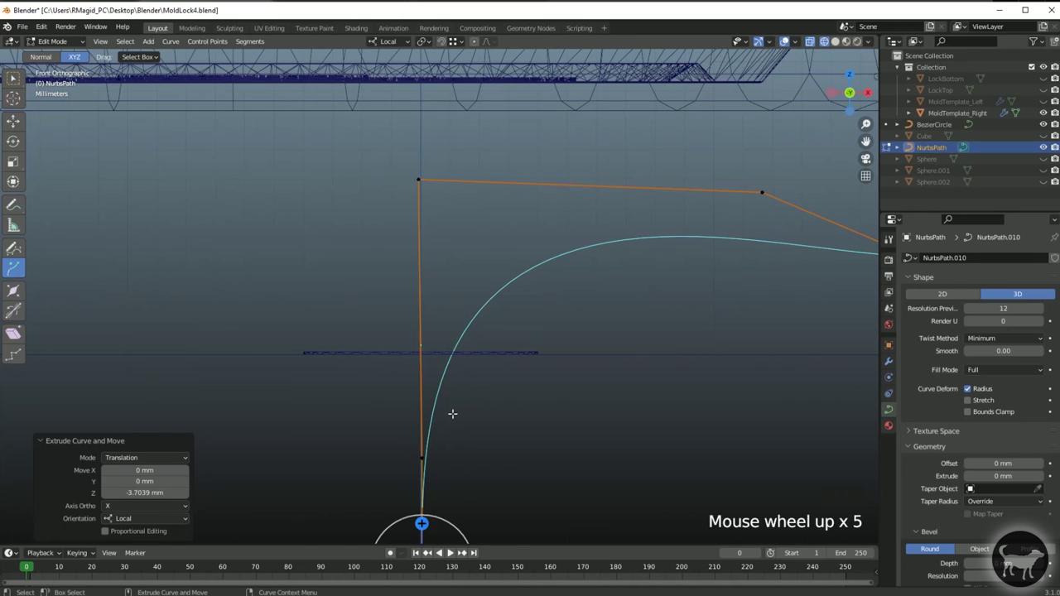
scroll(500, 366, down, 2)
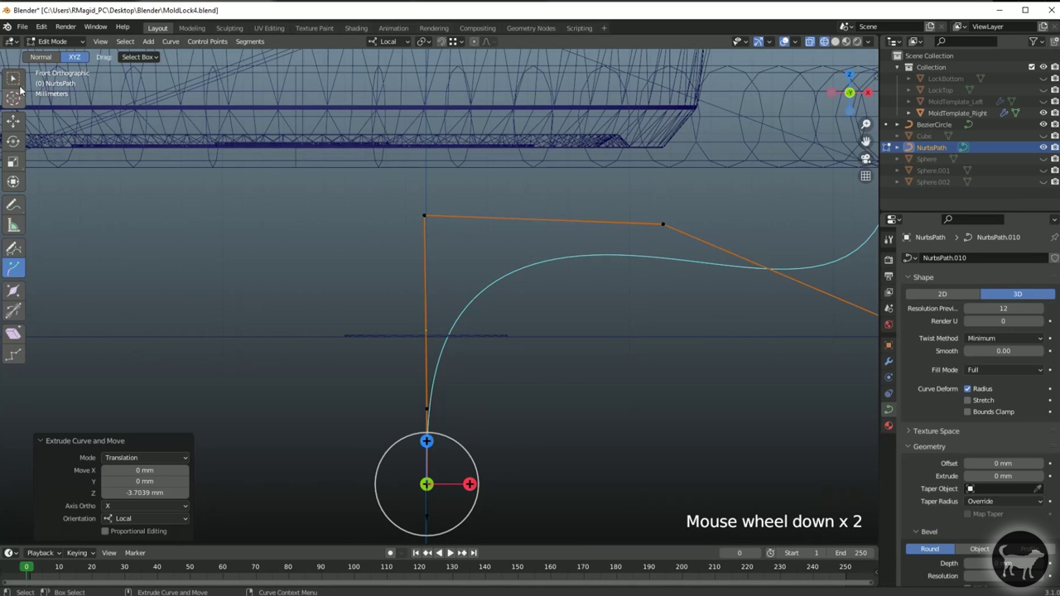
- Smooth the path by raising the corner point under its +X end and shifting the upper inner corner point toward −X
click(13, 121)
scroll(592, 327, down, 2)
scroll(421, 274, up, 1)
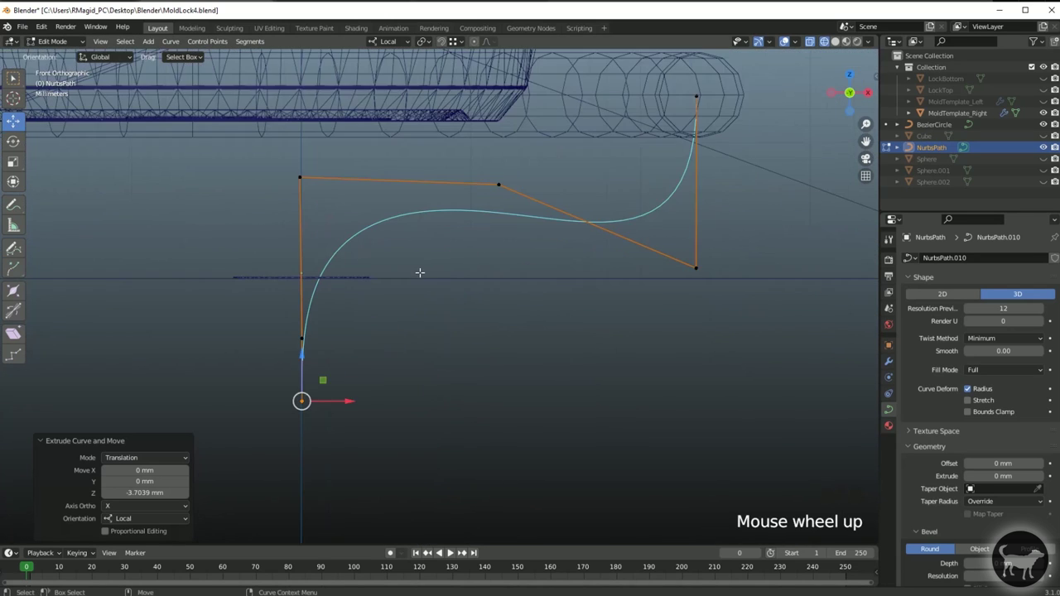
alt+middle_click(429, 279)
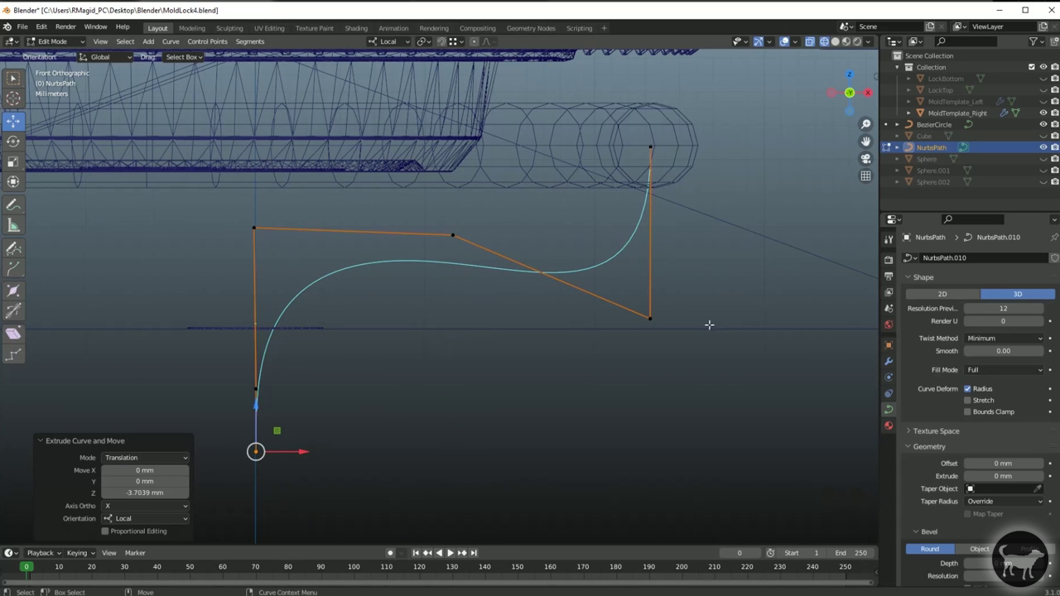
click(650, 314)
drag(650, 273, 657, 240)
drag(319, 262, 233, 224)
- Shift the path's second-lowest control point toward +X and its lower end point about 0.14 mm toward −X
click(256, 388)
drag(301, 387, 319, 388)
click(256, 451)
drag(298, 451, 299, 454)
- Give the path a round bevel, trying a depth of 2 mm and settling on 1.5 mm
scroll(523, 313, down, 2)
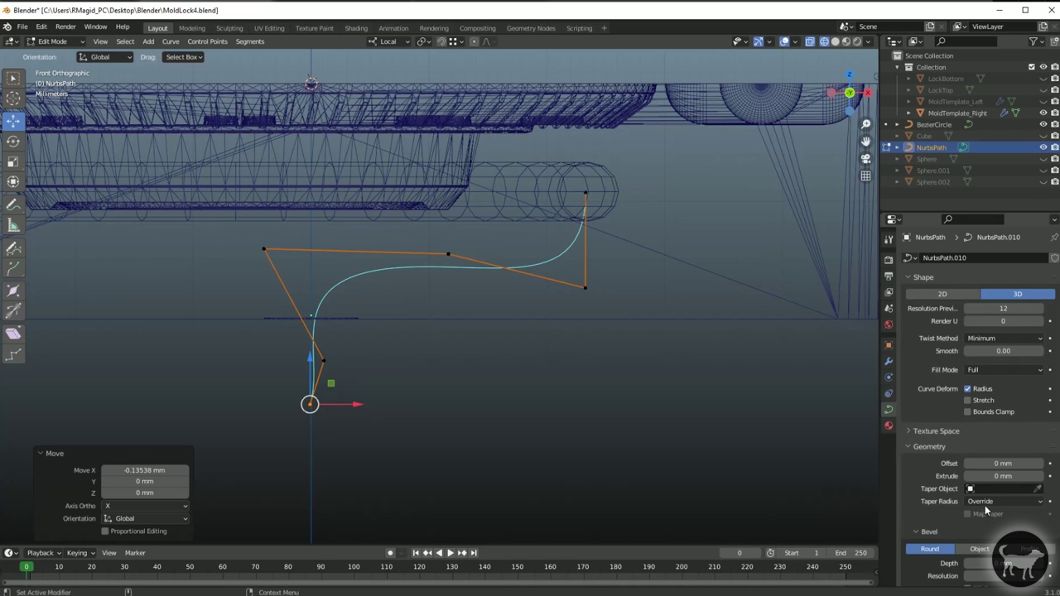
scroll(985, 511, down, 2)
scroll(977, 501, down, 1)
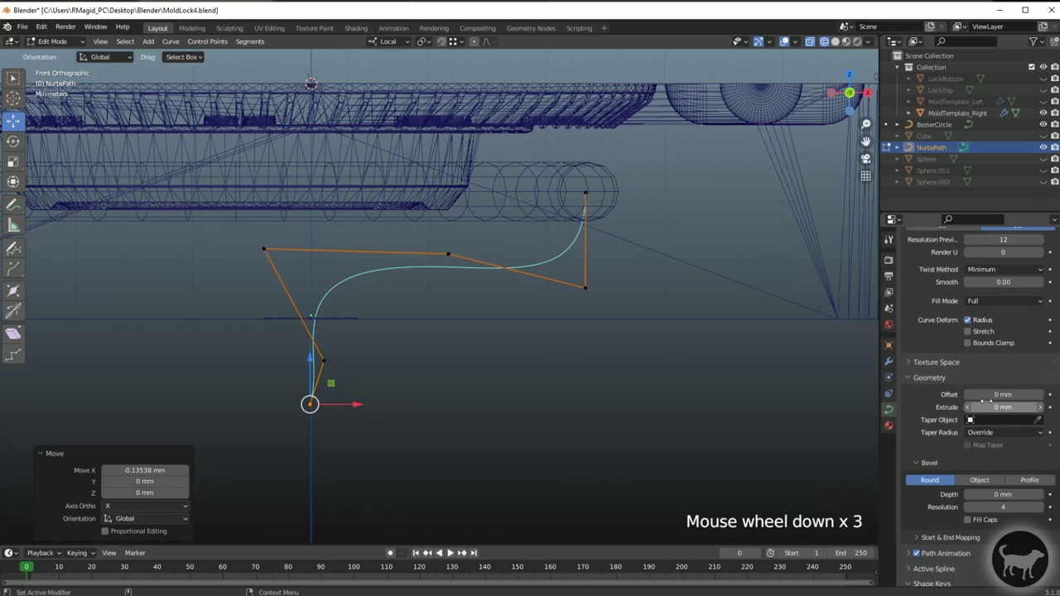
click(996, 494)
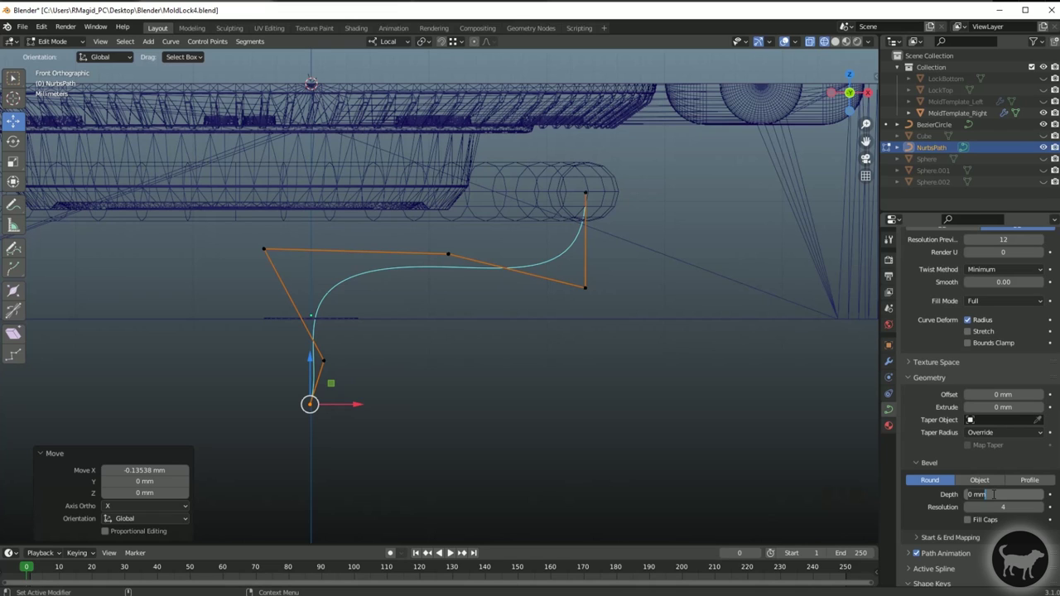
text(2)
key(Return)
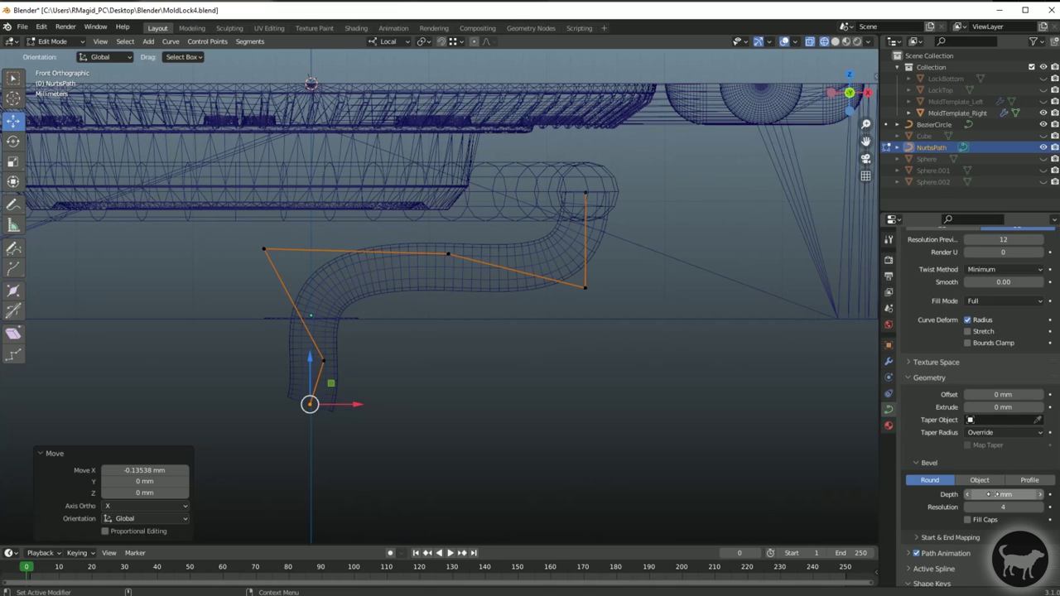
click(997, 492)
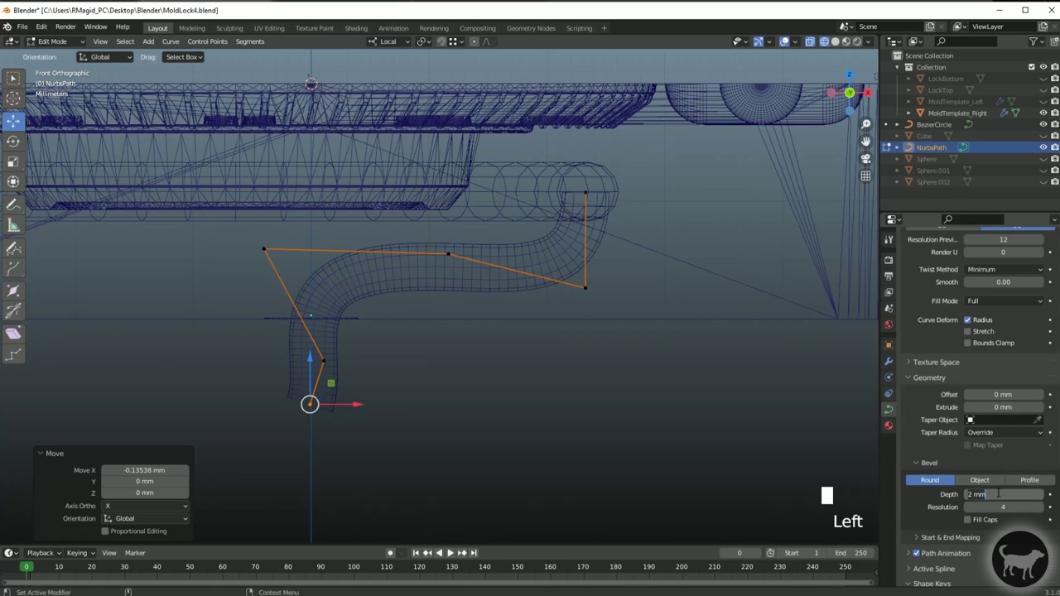
text(7)
text(.5)
key(Return)
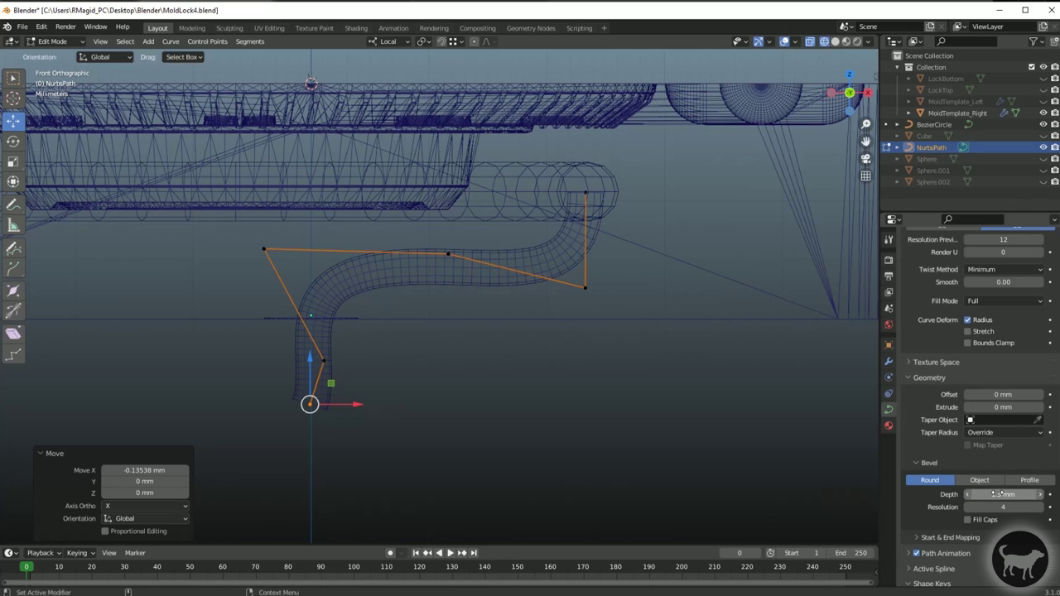
- Return the beveled path to Object Mode
scroll(404, 318, down, 2)
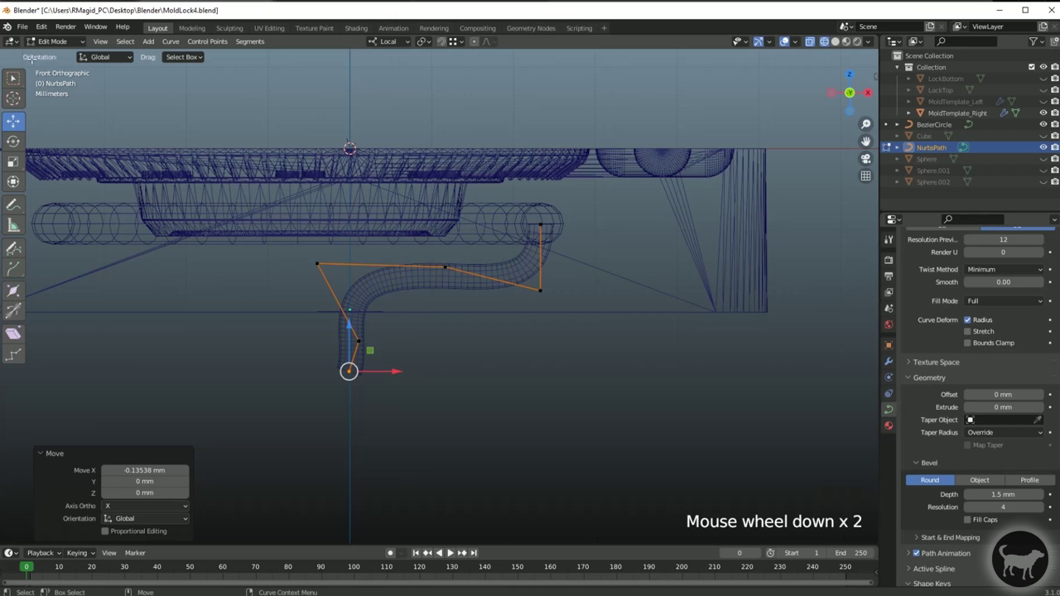
click(51, 41)
click(48, 55)
- Examine the path tube's run from the ring channel to the mold's underside from the front and from other angles
scroll(520, 441, up, 2)
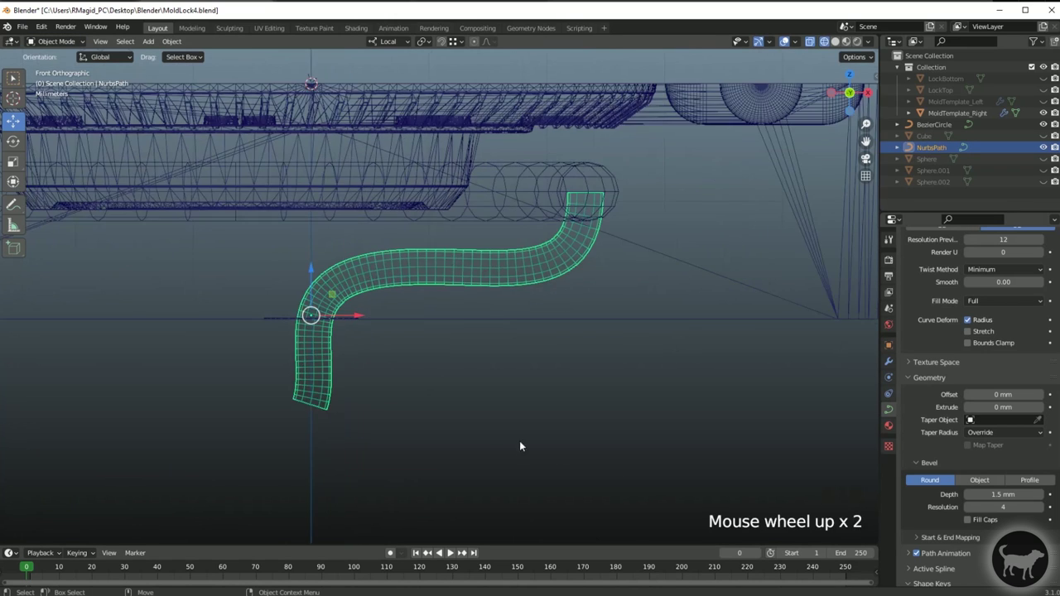
alt+middle_drag(520, 441, 575, 373)
alt+middle_drag(443, 231, 571, 253)
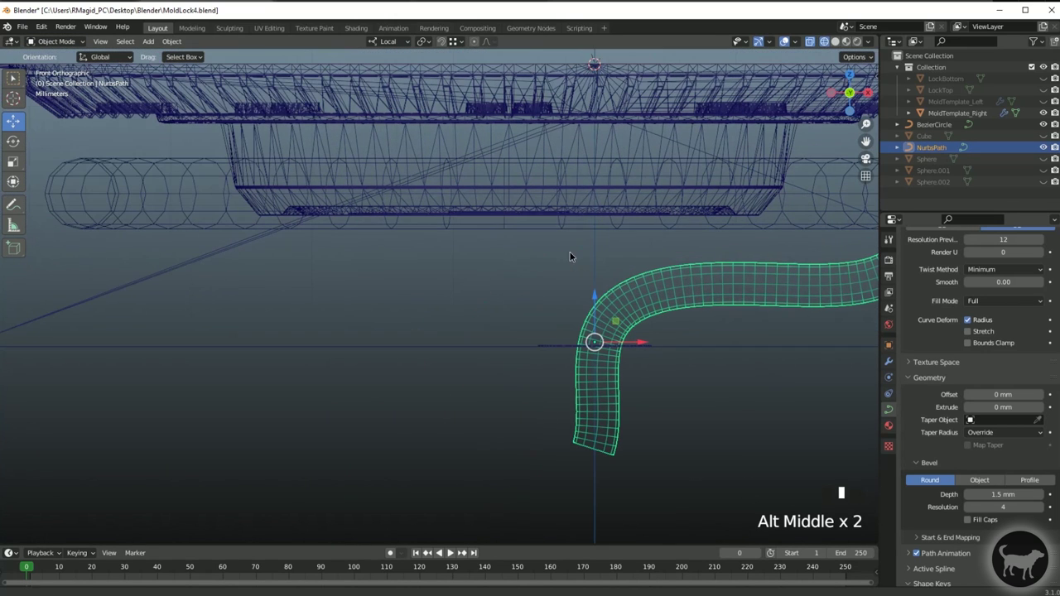
scroll(435, 346, down, 4)
alt+drag(435, 345, 501, 252)
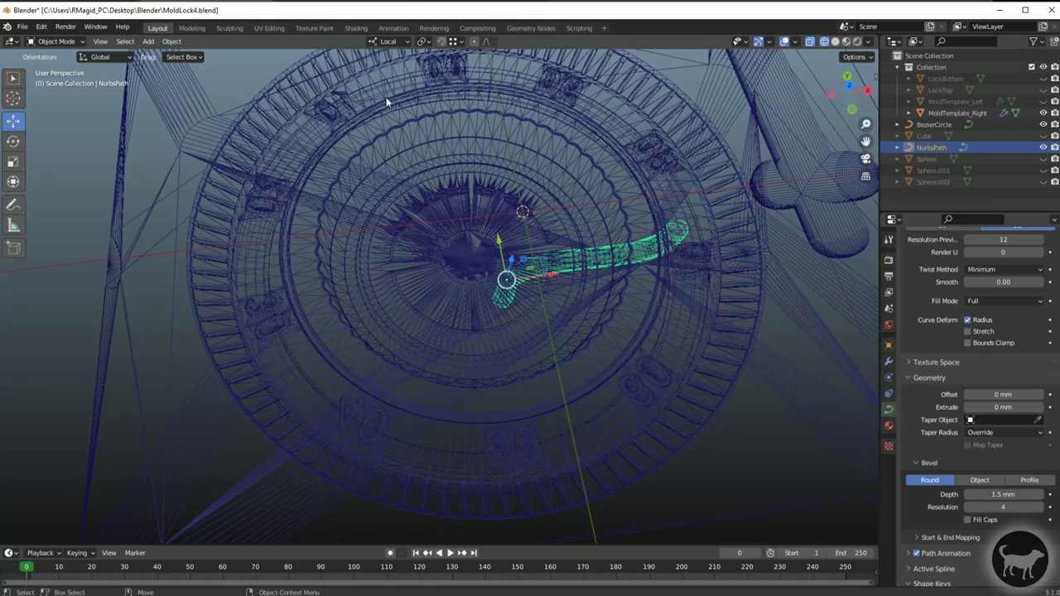
mouse_move(551, 184)
alt+mouse_down()
mouse_move(555, 249)
mouse_move(558, 183)
alt+mouse_up()
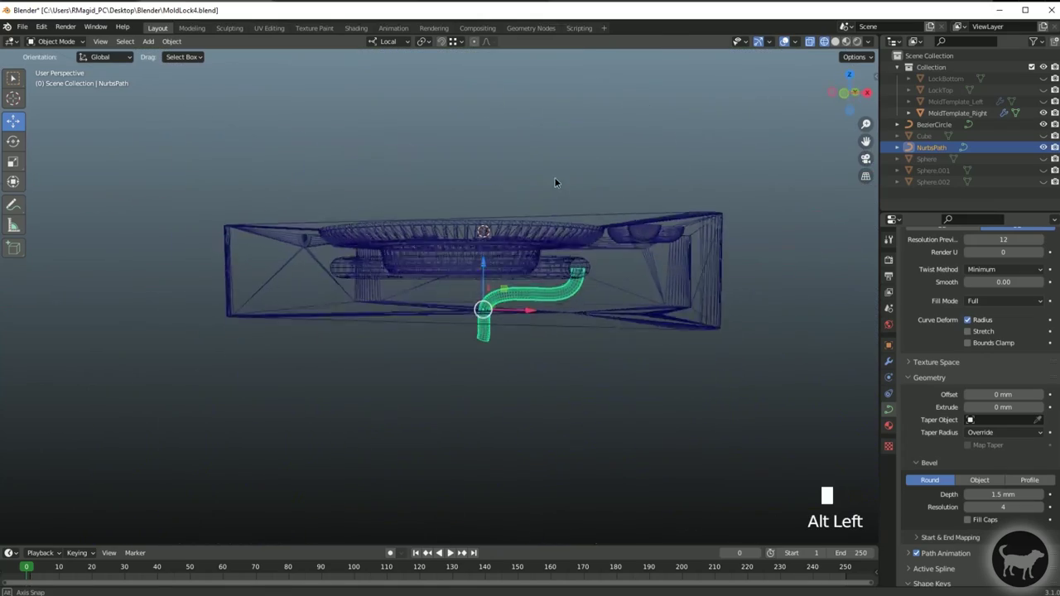
alt+scroll(553, 265, up, 3)
alt+middle_click(547, 323)
alt+drag(535, 308, 520, 301)
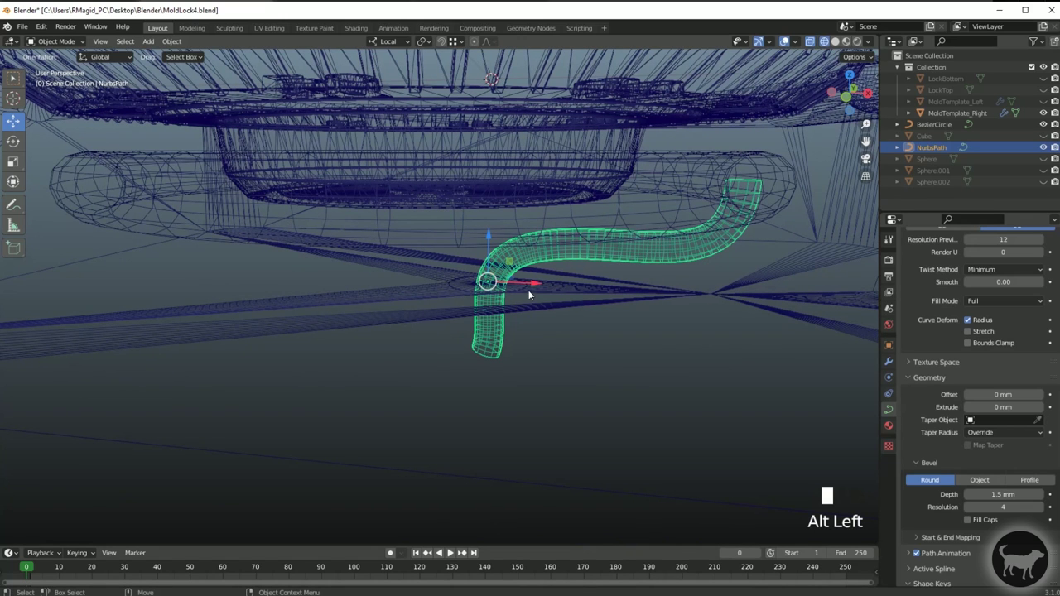
- Duplicate the path tube in place and rotate the copy 180° about its local Z axis
key(ctrl+d)
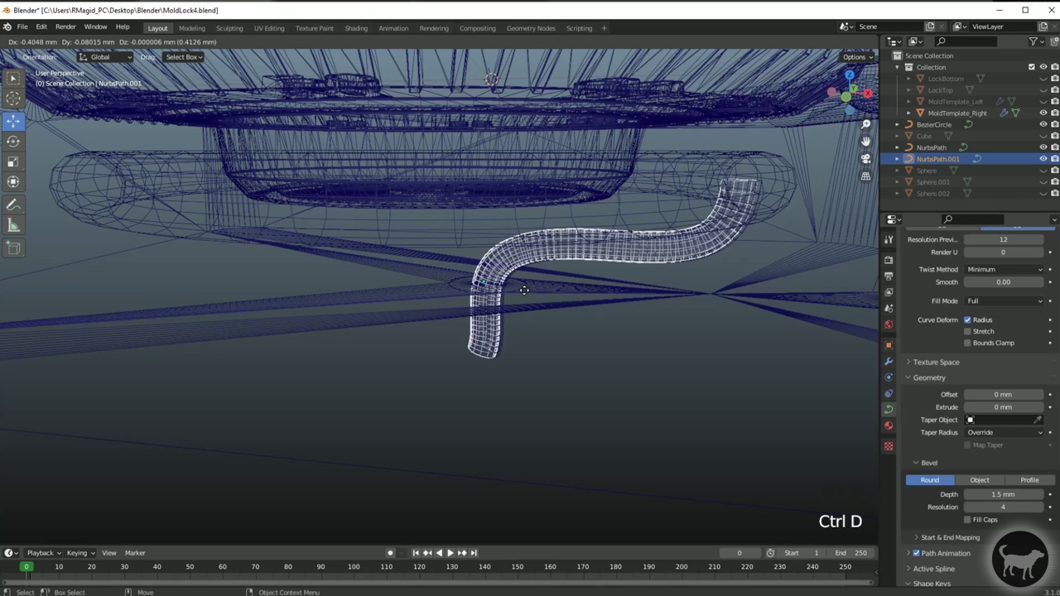
right_click(524, 290)
key(e)
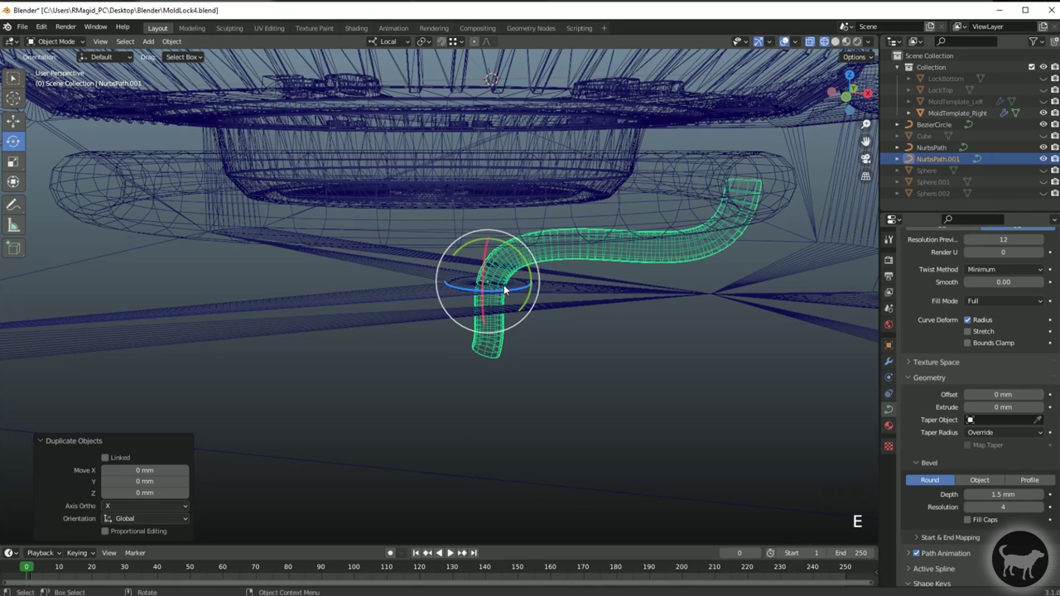
drag(503, 290, 431, 298)
double_click(141, 493)
text(180)
key(Return)
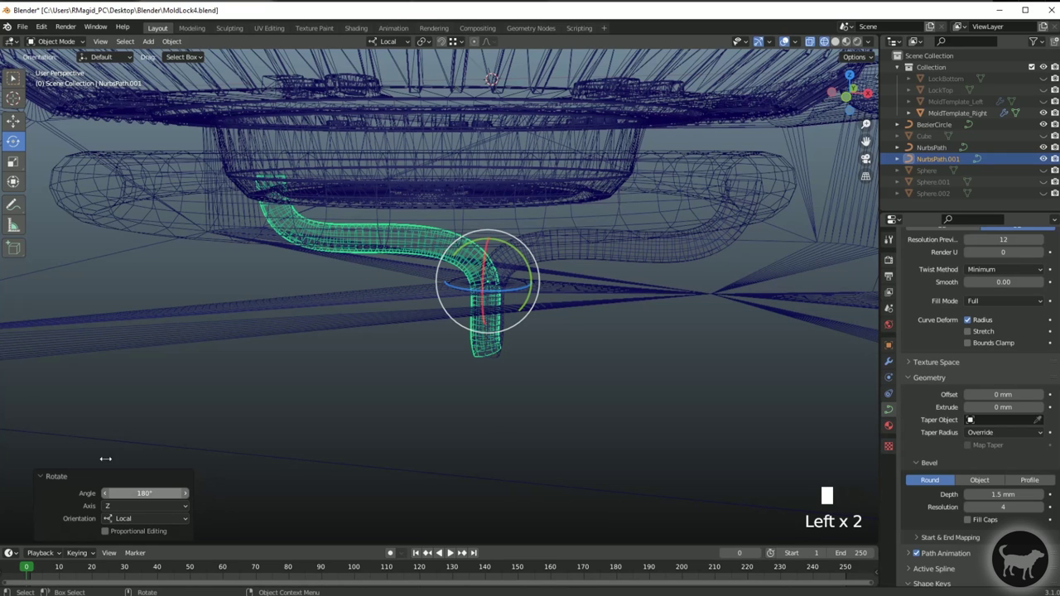
- In Front Orthographic view, edit the duplicate and move its three outer control points about 13 mm toward −X to the ring channel's opposite side
click(867, 93)
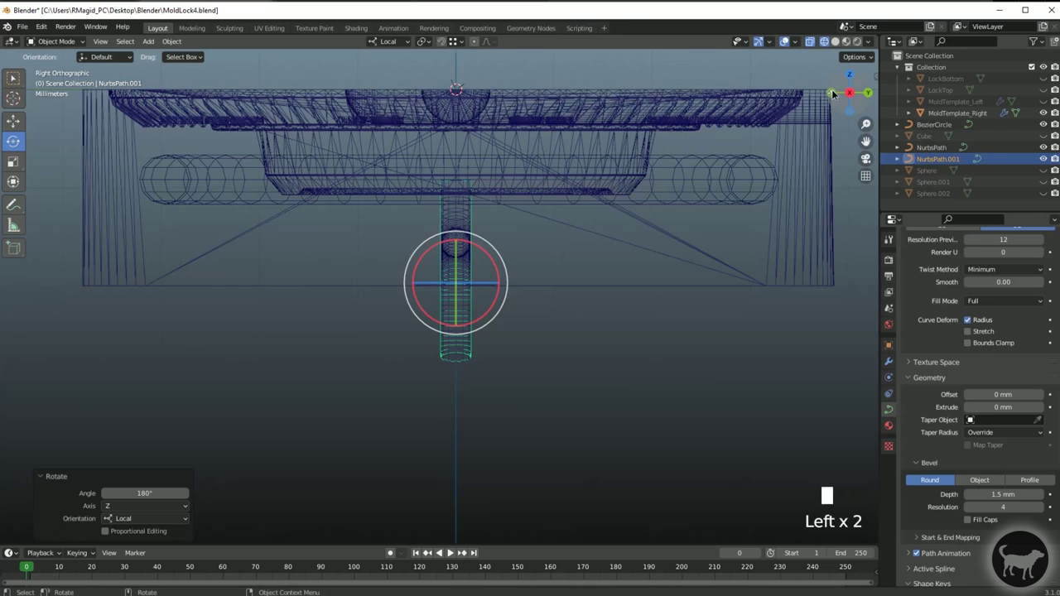
click(832, 91)
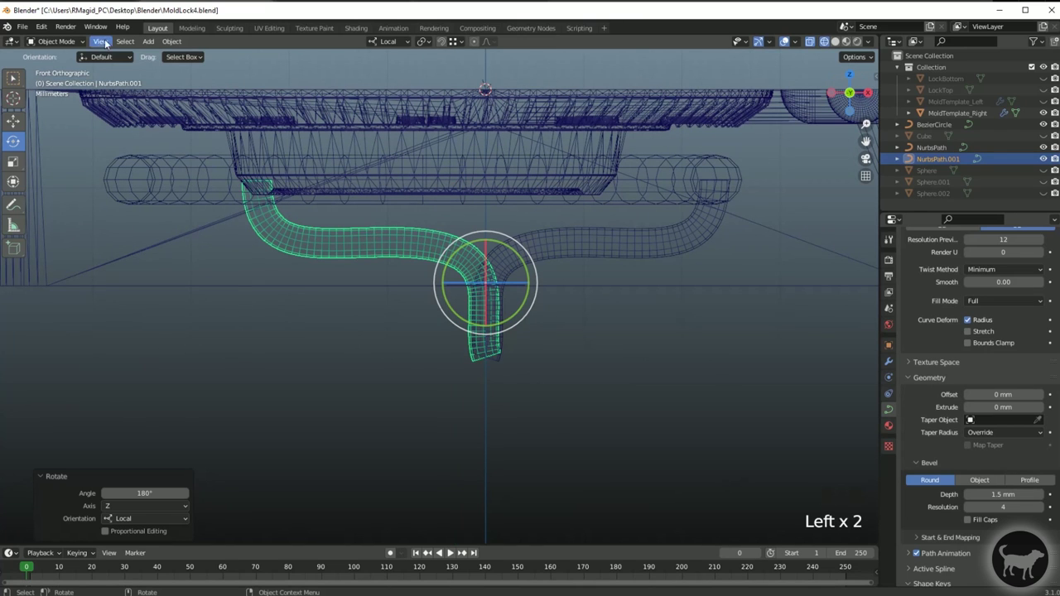
click(56, 42)
click(51, 67)
drag(210, 162, 497, 284)
drag(340, 224, 210, 226)
scroll(533, 307, up, 4)
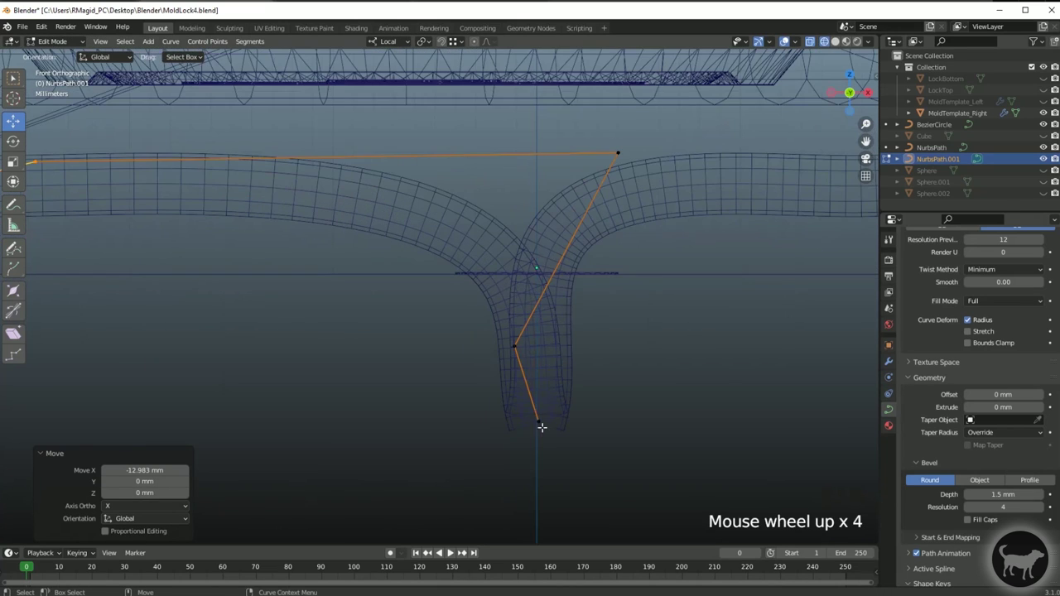
scroll(458, 274, up, 3)
alt+middle_click(461, 274)
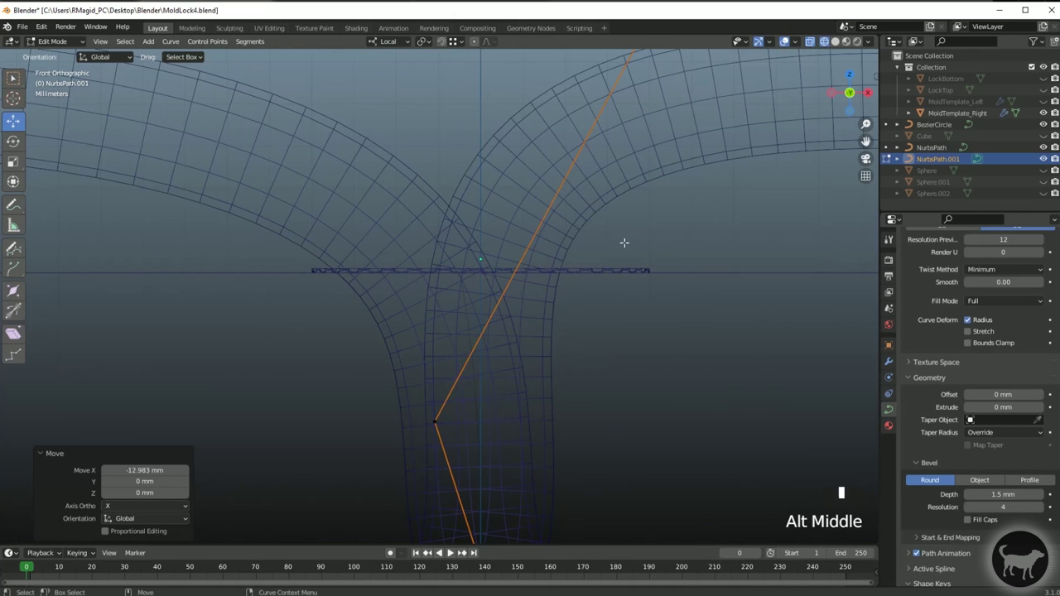
scroll(440, 298, down, 4)
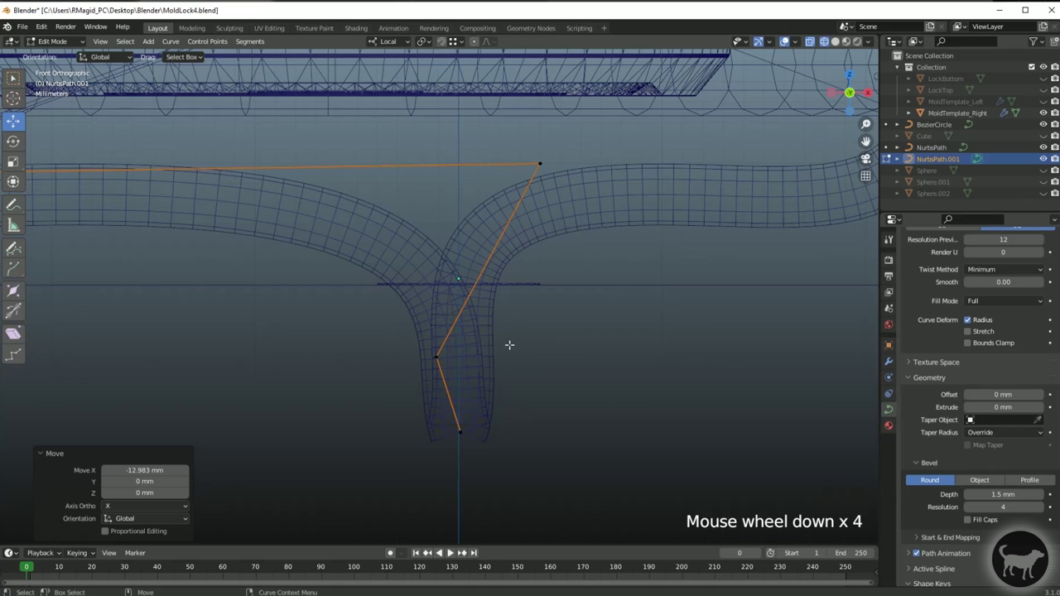
scroll(381, 255, down, 2)
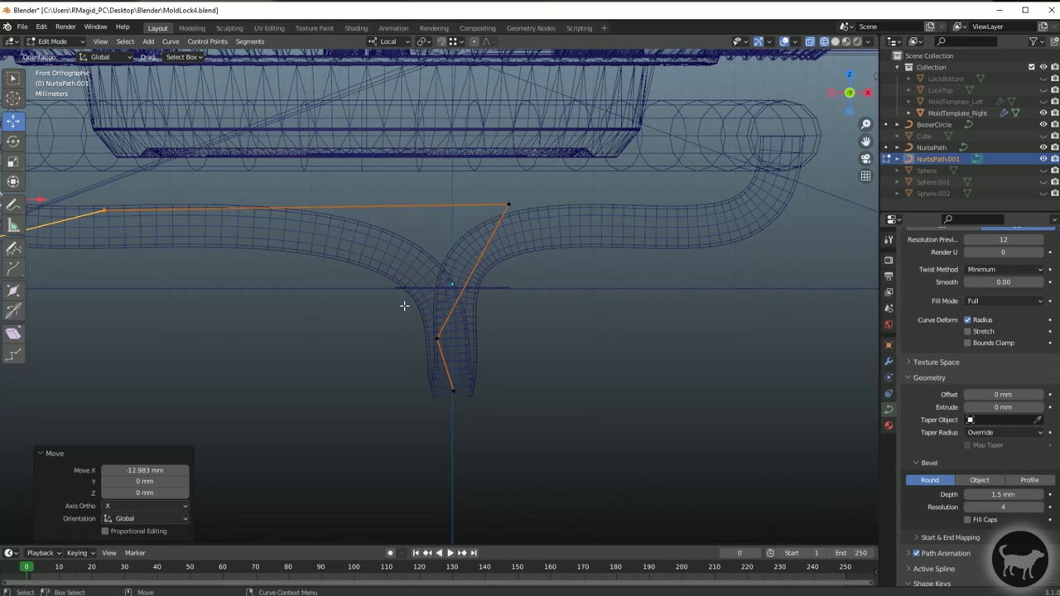
- Move the duplicate's two lowest control points about 0.73 mm toward −X and return it to Object Mode
drag(406, 305, 487, 460)
drag(495, 365, 482, 368)
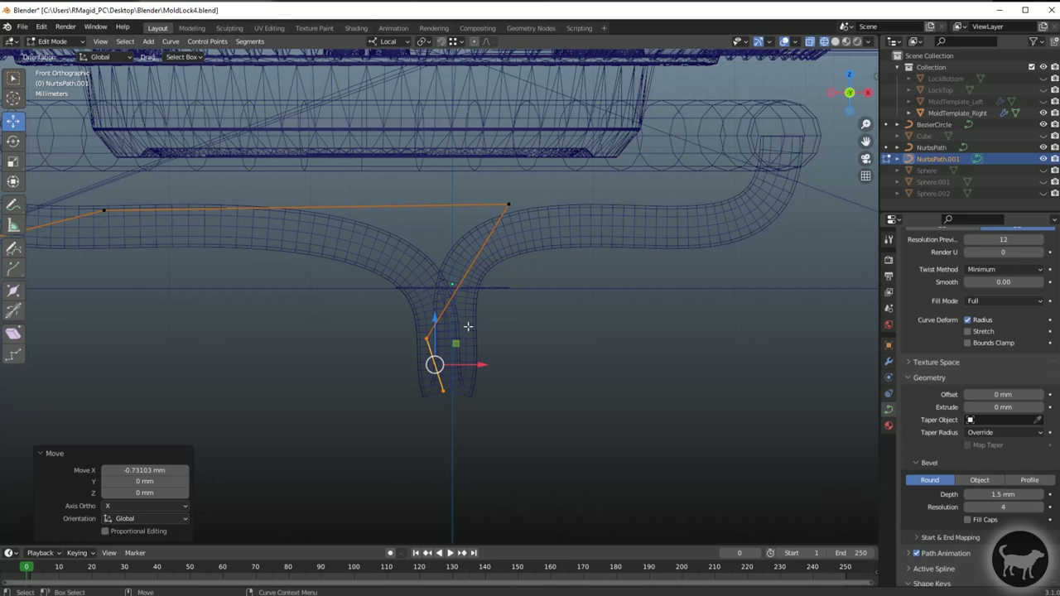
drag(525, 421, 433, 262)
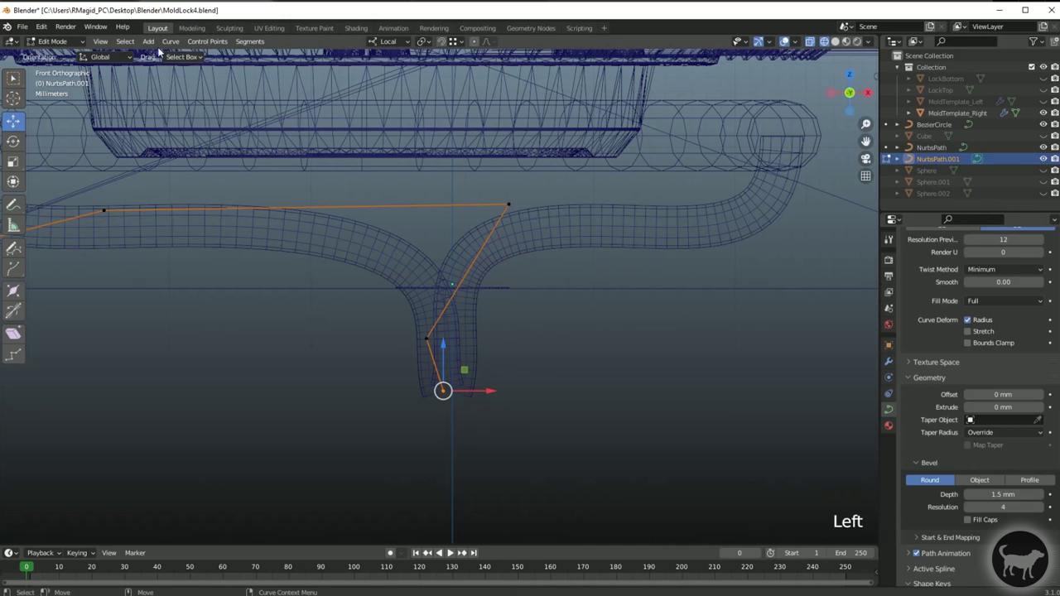
click(57, 44)
click(58, 54)
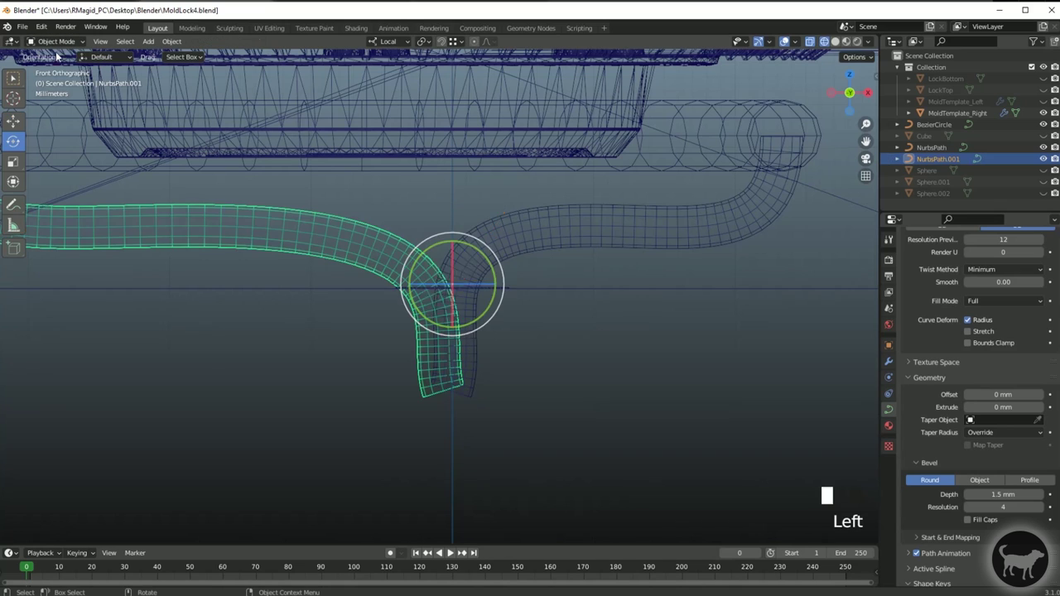
- Edit the original path tube and move its three lowest control points about 1.32 mm toward +X
click(639, 241)
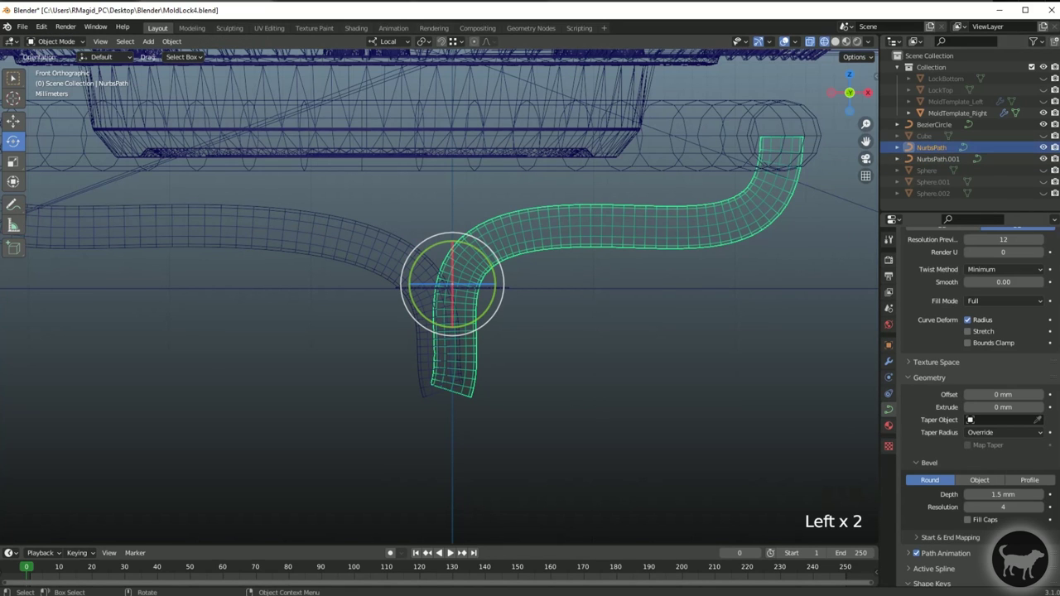
click(31, 45)
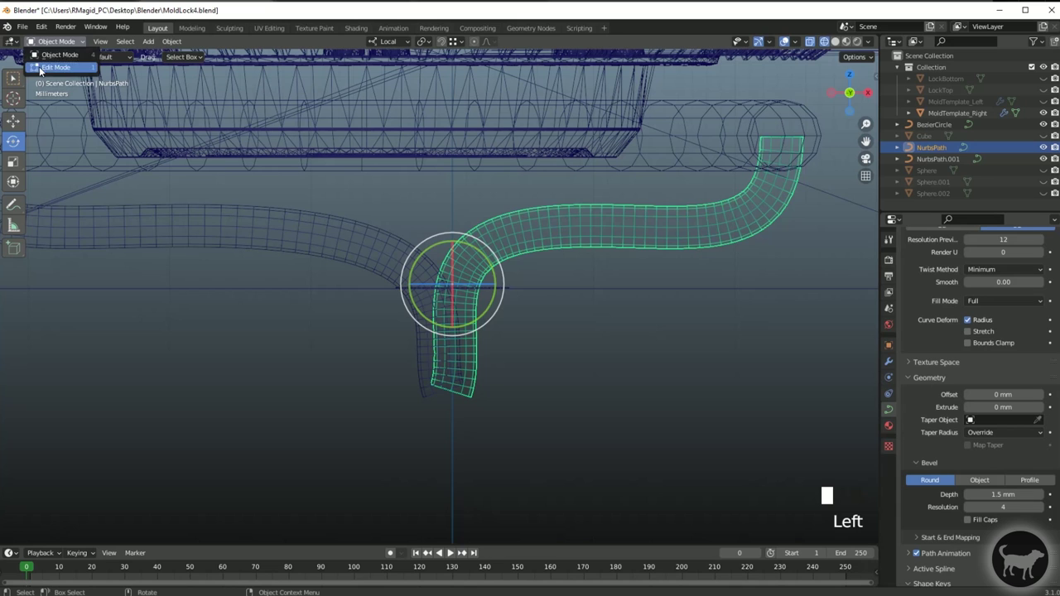
click(51, 70)
drag(367, 179, 462, 438)
scroll(485, 447, up, 3)
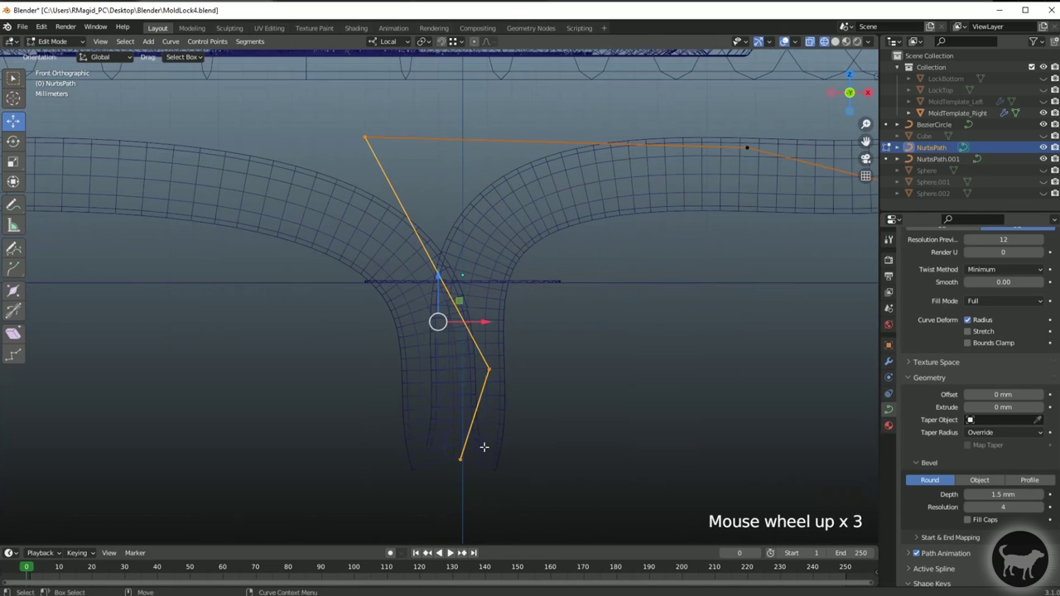
drag(485, 321, 520, 316)
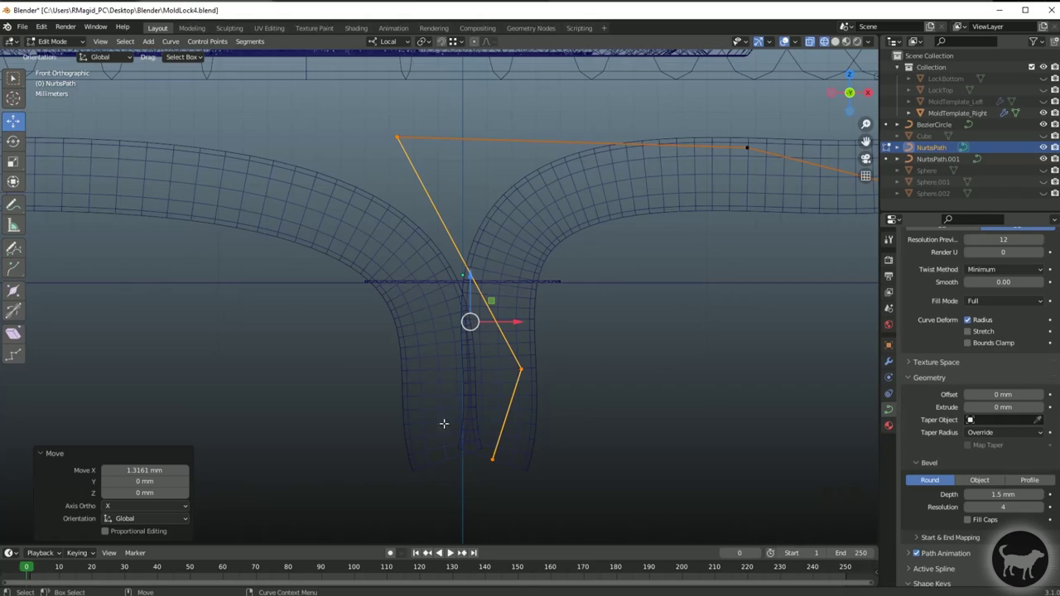
- Examine how the two path tubes run between the ring channel and the mold's underside in solid and wireframe shading from several angles
scroll(405, 249, down, 8)
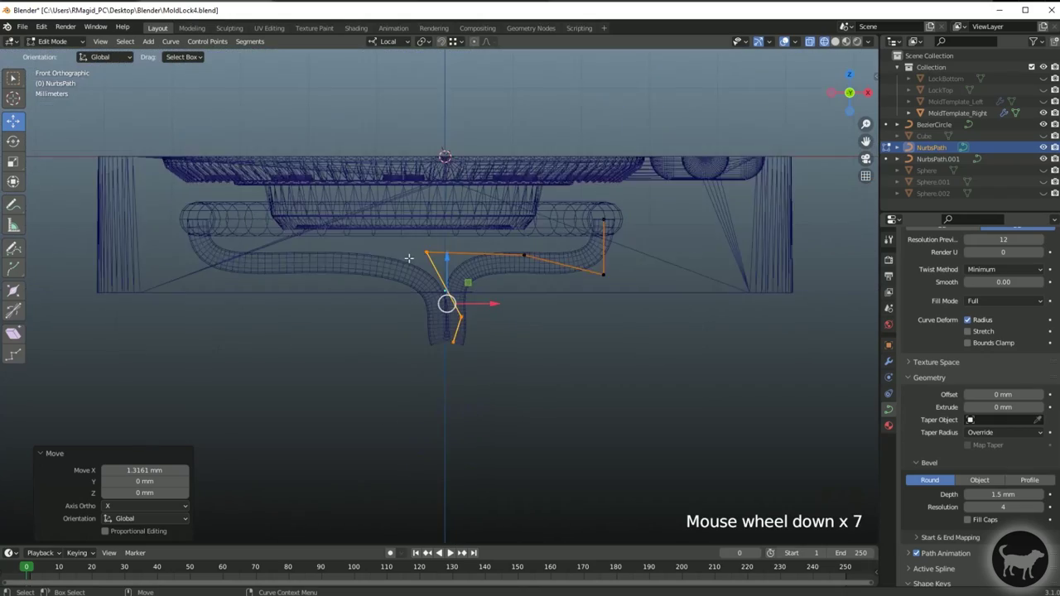
alt+drag(560, 301, 605, 290)
scroll(544, 339, up, 3)
click(835, 41)
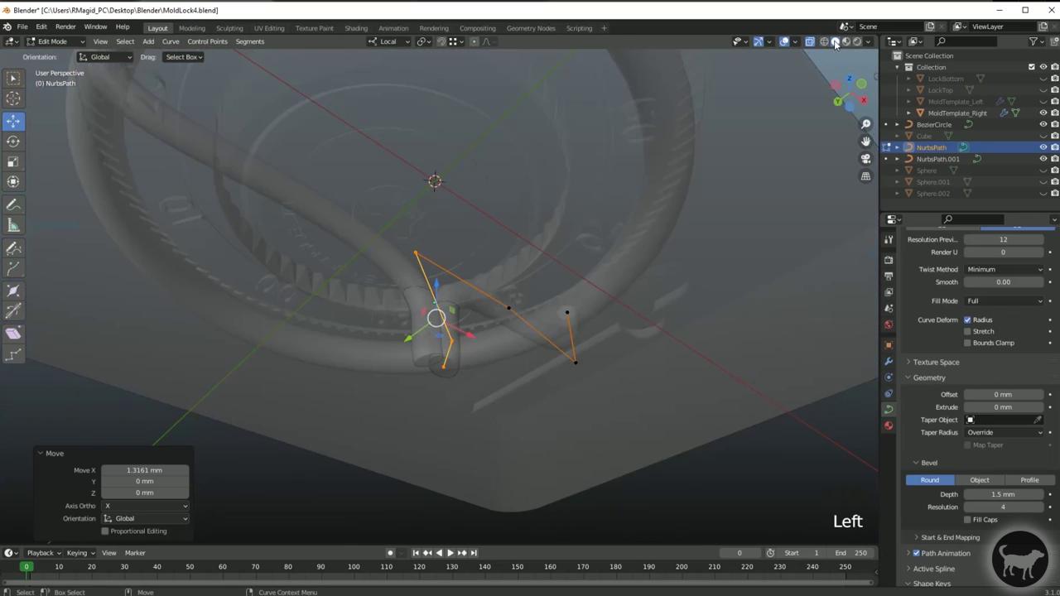
alt+drag(329, 283, 341, 330)
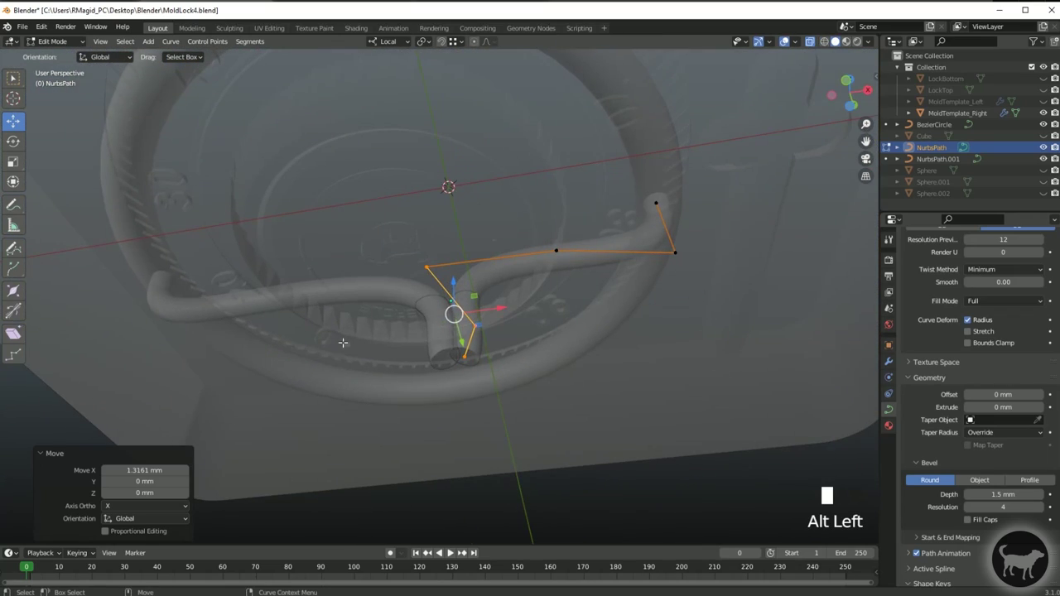
scroll(428, 351, down, 3)
alt+drag(445, 359, 416, 289)
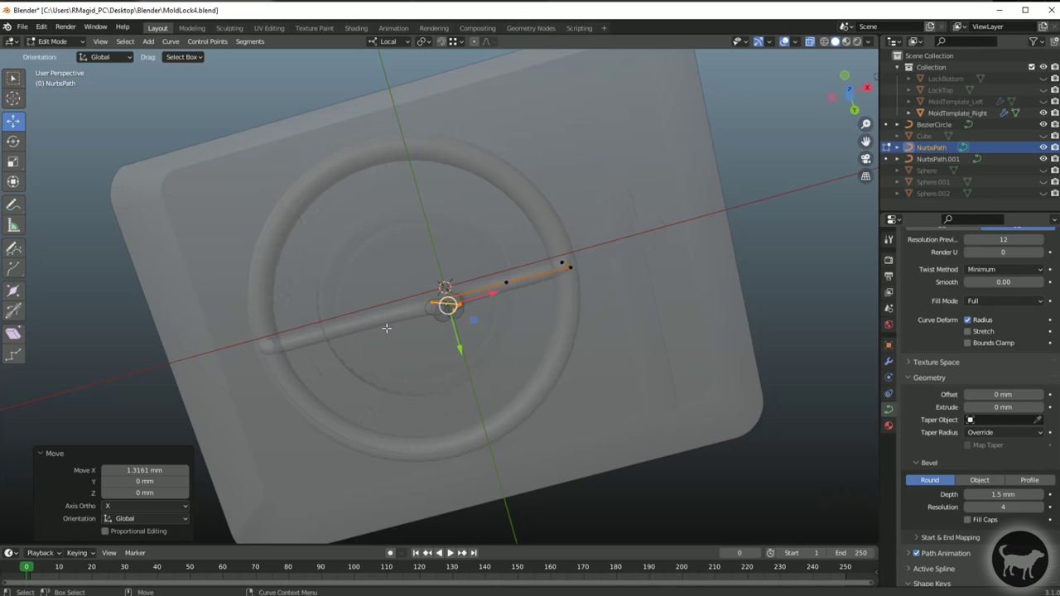
alt+drag(519, 225, 502, 243)
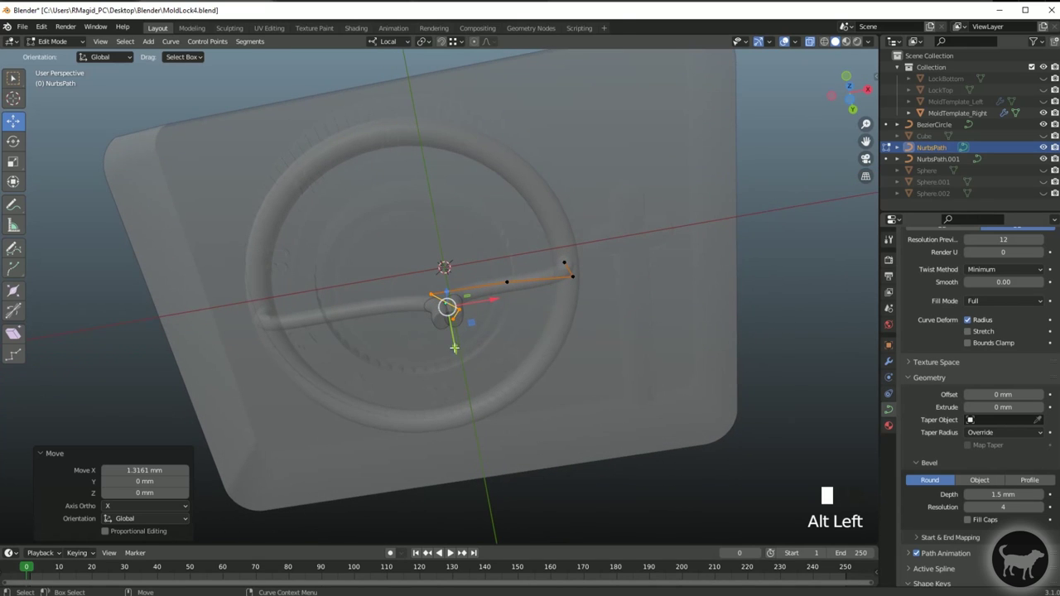
alt+drag(400, 165, 606, 153)
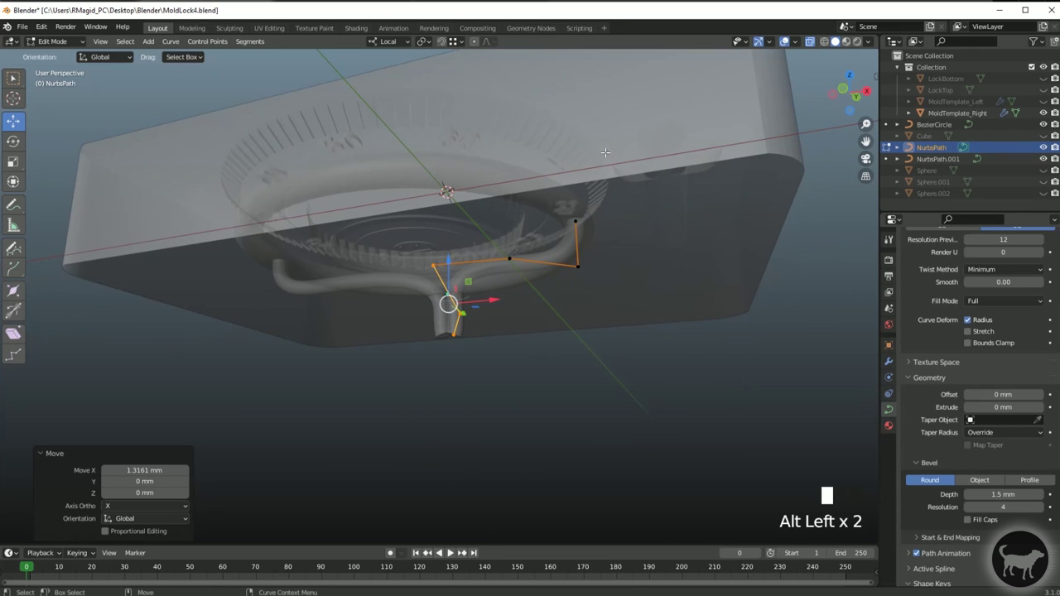
click(824, 42)
mouse_move(517, 265)
alt+mouse_down()
mouse_move(564, 254)
mouse_move(557, 247)
alt+mouse_up()
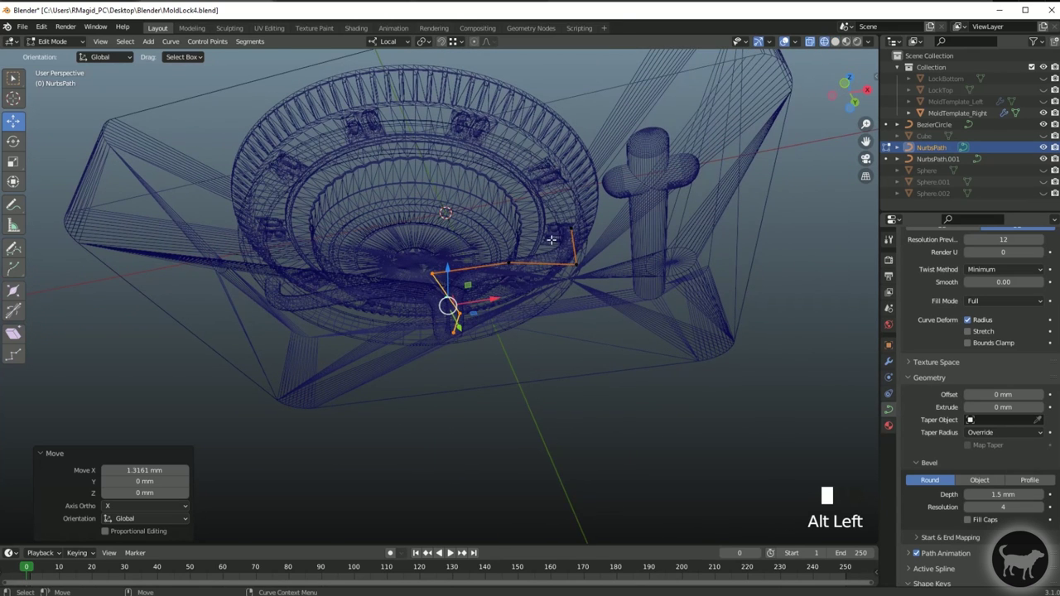
alt+drag(667, 257, 694, 303)
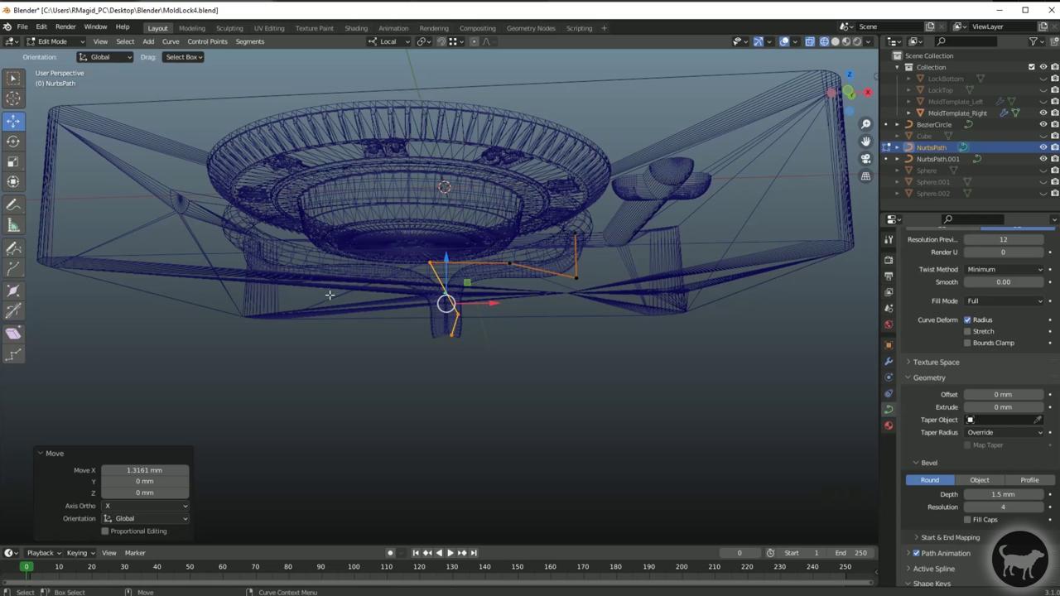
alt+drag(412, 232, 233, 212)
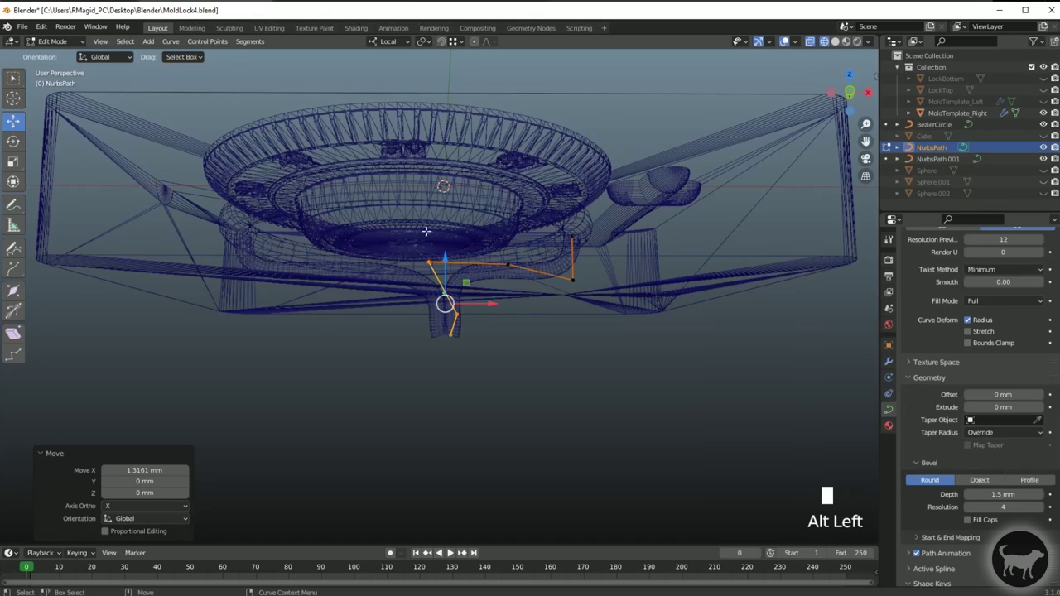
alt+drag(645, 374, 593, 419)
scroll(598, 420, up, 2)
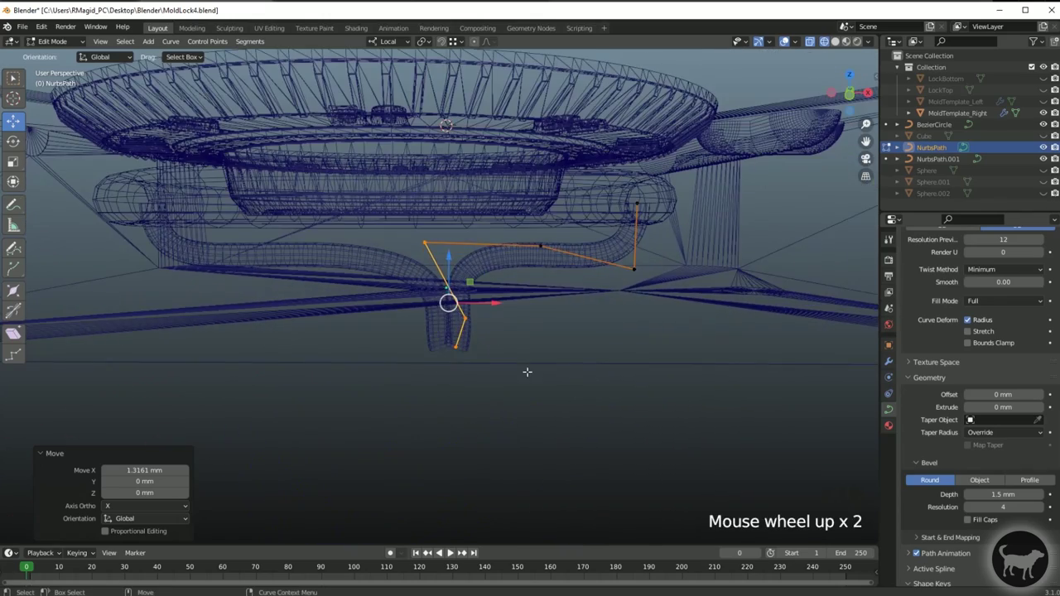
- Return to Object Mode, duplicate the path tube in place and rotate the copy 90° about its local Z axis
key(Tab)
key(ctrl+d)
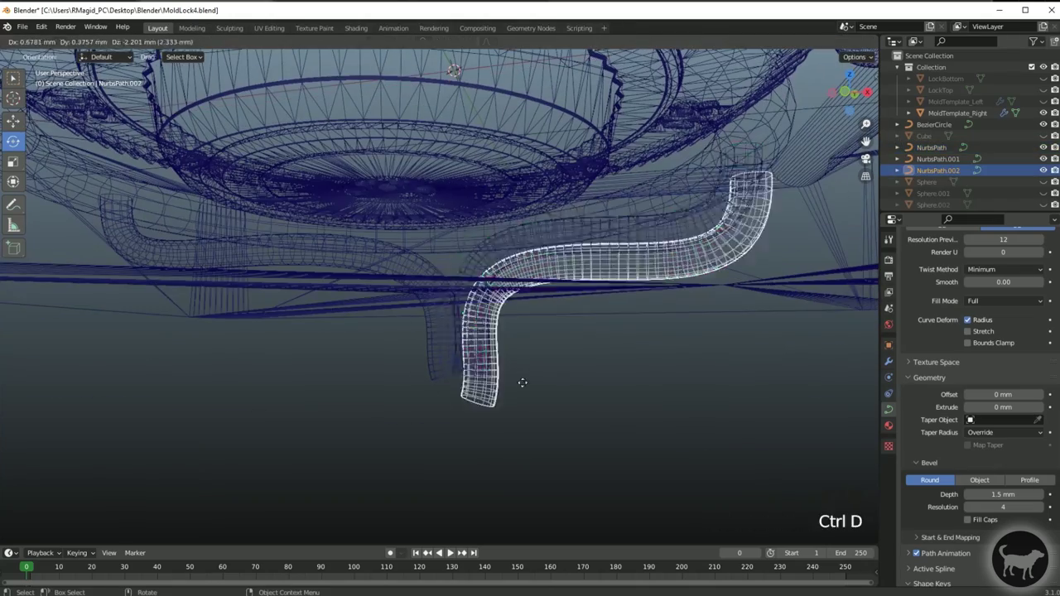
key(Escape)
key(r)
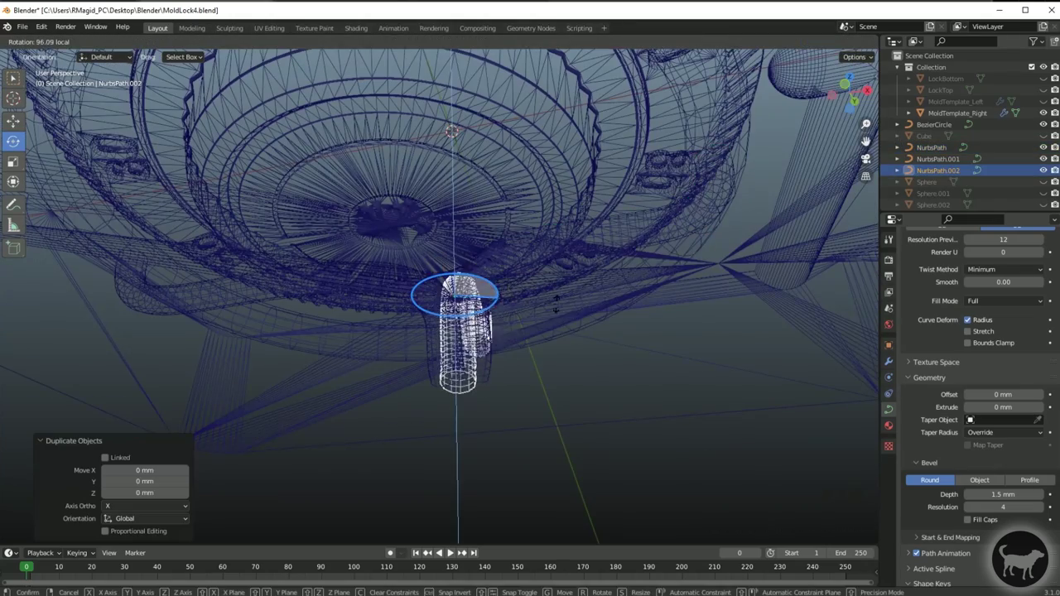
click(163, 252)
alt+drag(163, 252, 559, 267)
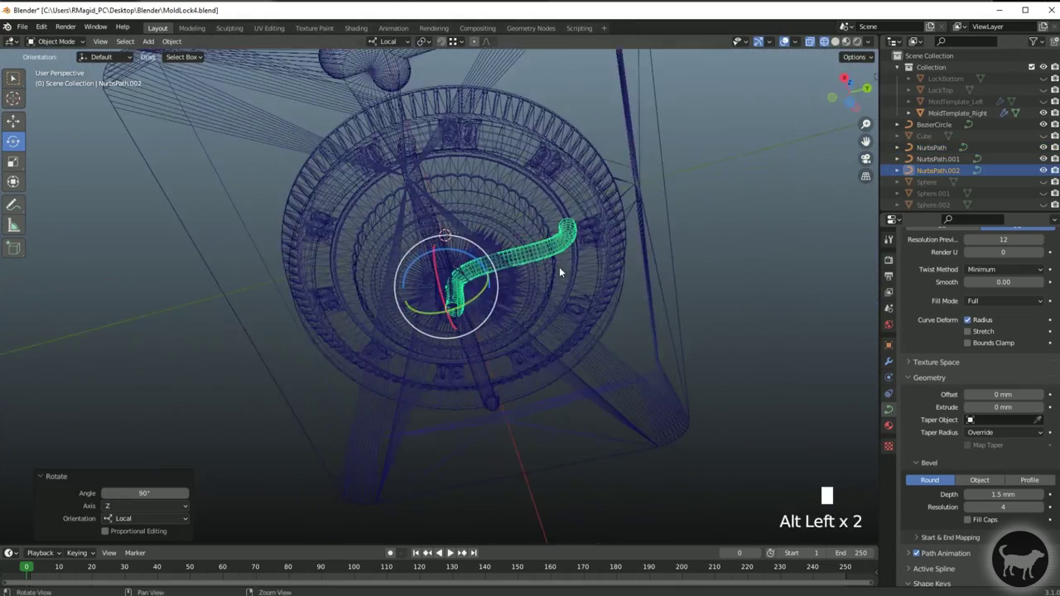
alt+middle_drag(559, 267, 580, 274)
- Edit the rotated copy's control points so its outer end meets the ring channel, and return it to Object Mode
key(Tab)
click(732, 261)
drag(735, 248, 736, 229)
click(735, 228)
scroll(691, 218, up, 4)
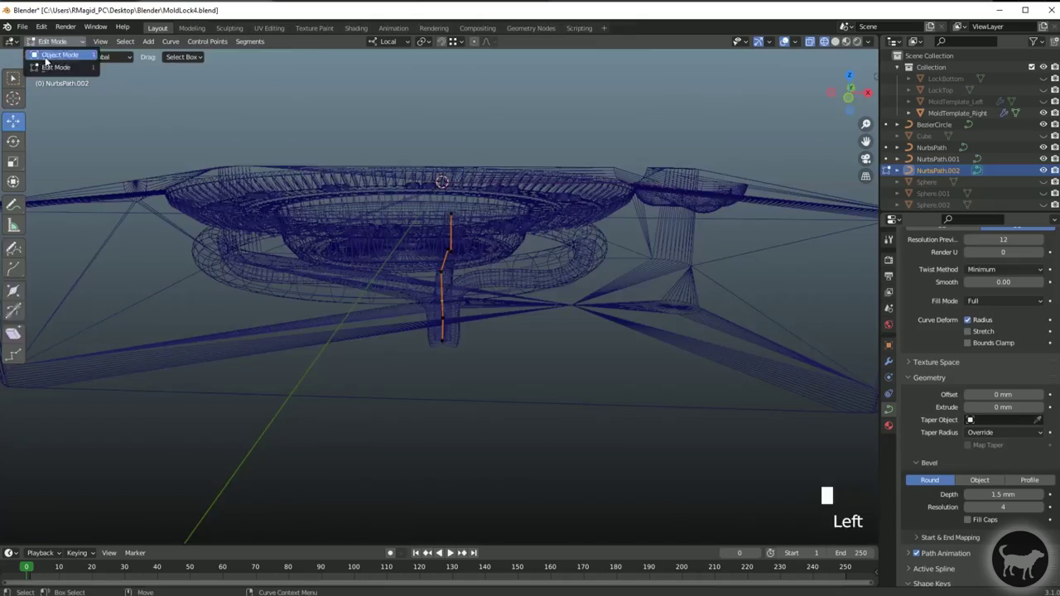
- Duplicate the tube along the Y axis in place and rotate the copy -180° about its local Z axis
key(ctrl+d)
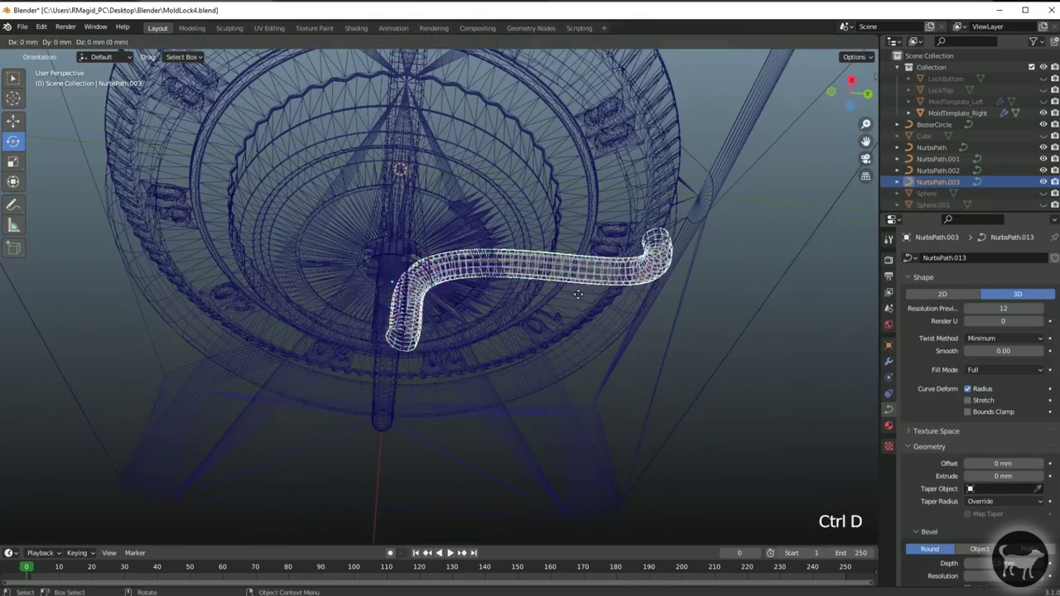
text(rz-180)
key(Return)
- In Right Orthographic view, edit the newest tube's control points to line its ends up with the ring channel and the central outlet
middle_drag(238, 144, 817, 94)
click(830, 91)
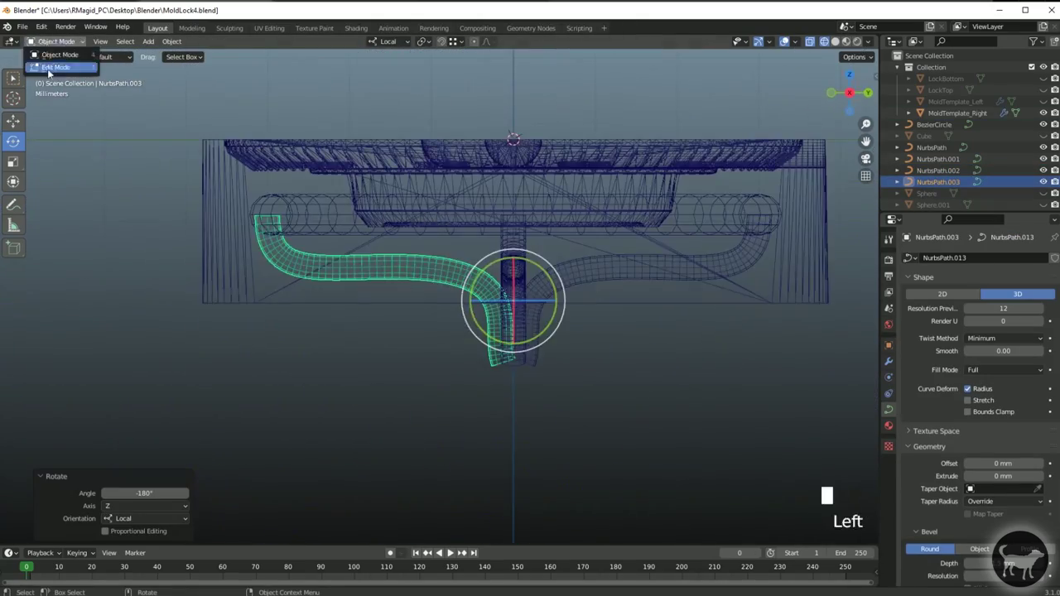
key(Tab)
scroll(439, 298, up, 3)
mouse_move(530, 298)
middle_down()
mouse_move(756, 217)
mouse_move(530, 298)
middle_up()
- Duplicate the newest tube in place and rotate the copy about its local Z axis toward the gap between the 40 and 50 marks
key(Tab)
key(ctrl+d)
key(shift+space)
key(r)
mouse_move(463, 356)
mouse_down()
mouse_move(443, 335)
mouse_move(431, 364)
mouse_move(414, 249)
mouse_up()
click(145, 495)
- Edit the fifth tube and move its three outer control points so its end meets the ring channel, checking it in solid shading
key(Tab)
click(13, 121)
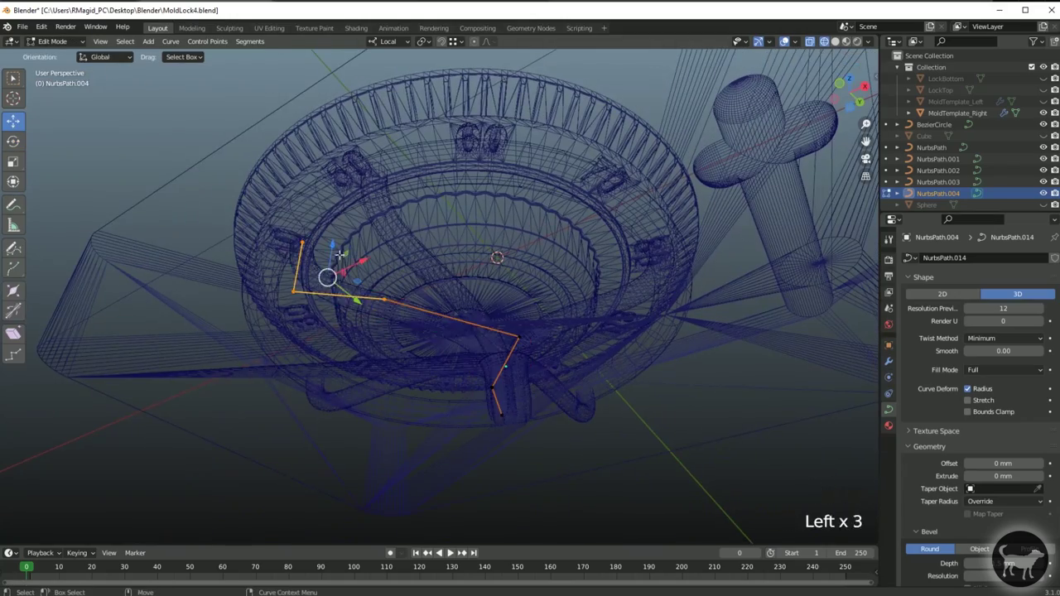
alt+drag(331, 273, 348, 249)
scroll(331, 282, up, 4)
key(z)
drag(178, 291, 331, 249)
click(54, 42)
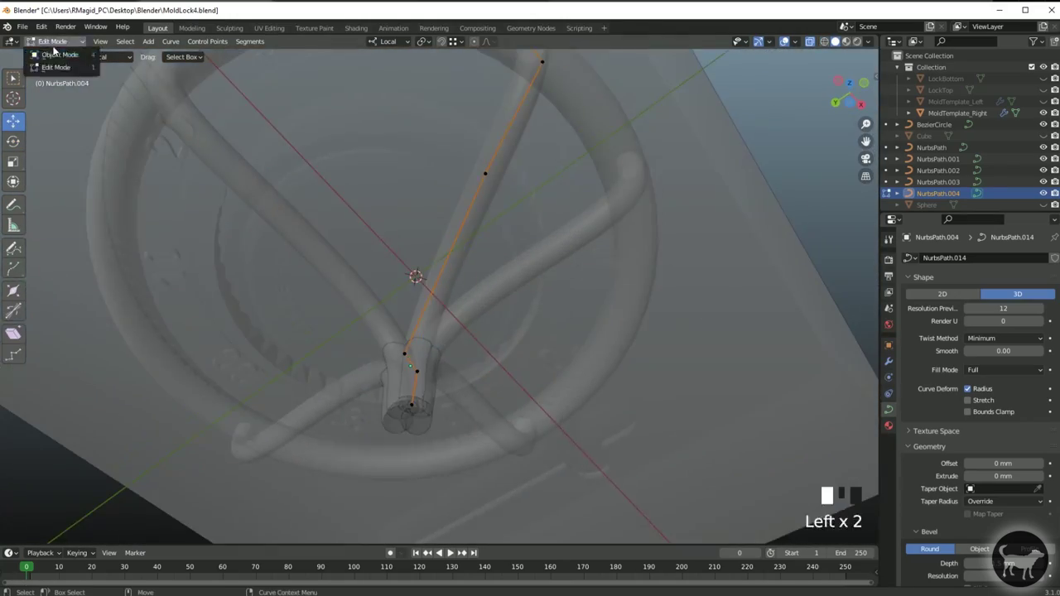
- Duplicate the fifth tube, rotate the copy toward the gap between the 30 and 40 marks, and shift its outer control points to the ring
click(58, 59)
key(ctrl+d)
click(13, 140)
drag(451, 356, 430, 389)
scroll(198, 230, up, 4)
alt+drag(125, 376, 343, 267)
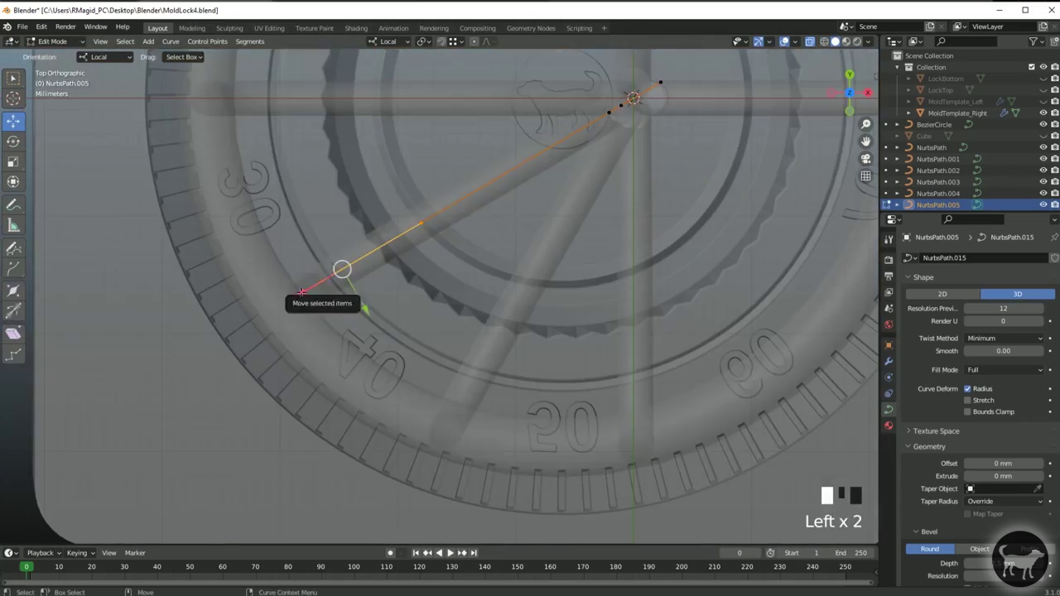
scroll(473, 237, up, 2)
scroll(454, 212, up, 1)
- Rotate the next duplicate -60° about its local Z axis and move its outer control points onto the ring between the 10 and 20 marks
click(157, 493)
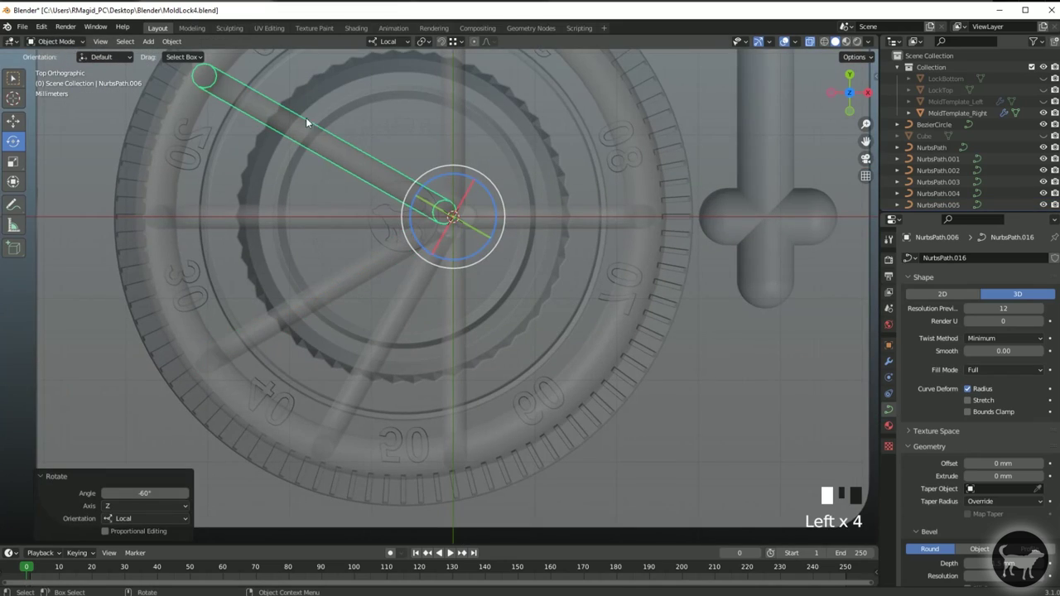
key(Tab)
scroll(453, 217, up, 2)
alt+click(379, 237)
scroll(486, 307, down, 2)
click(13, 121)
drag(356, 229, 501, 238)
- Duplicate that tube, rotate the copy between the 10 and 00 marks, and move its outer control points about 2.39 mm along local -X
key(ctrl+d)
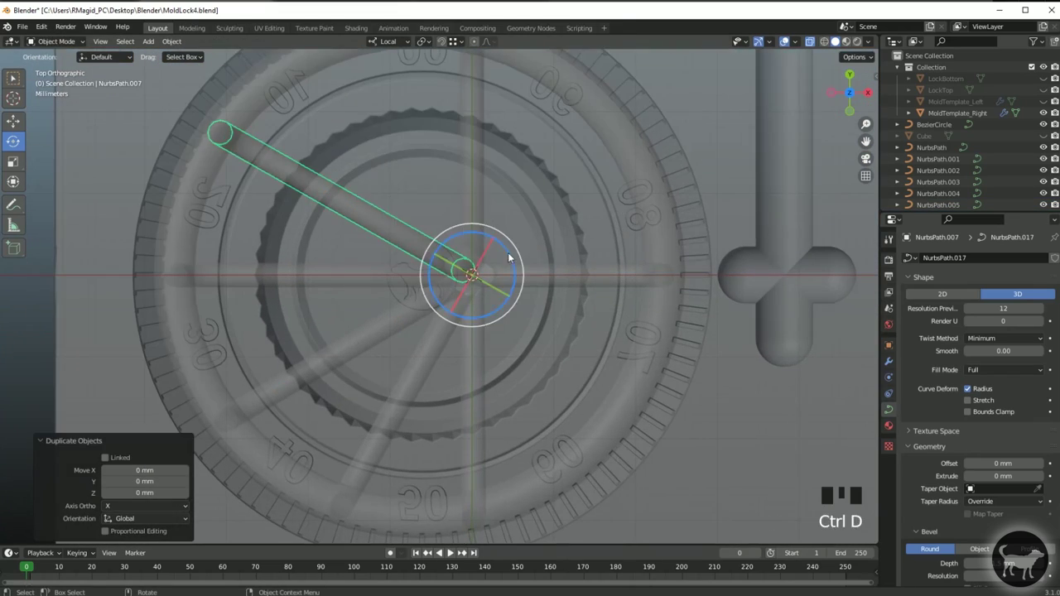
click(501, 241)
alt+middle_click(430, 185)
drag(340, 125, 346, 133)
click(347, 133)
alt+middle_click(346, 133)
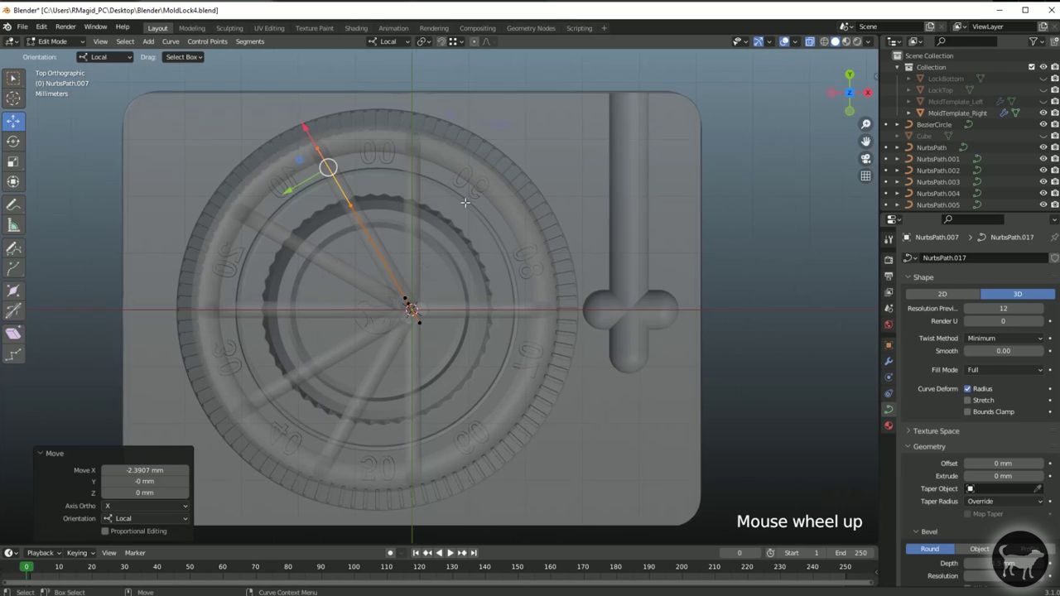
scroll(434, 220, up, 2)
click(821, 260)
scroll(821, 260, up, 3)
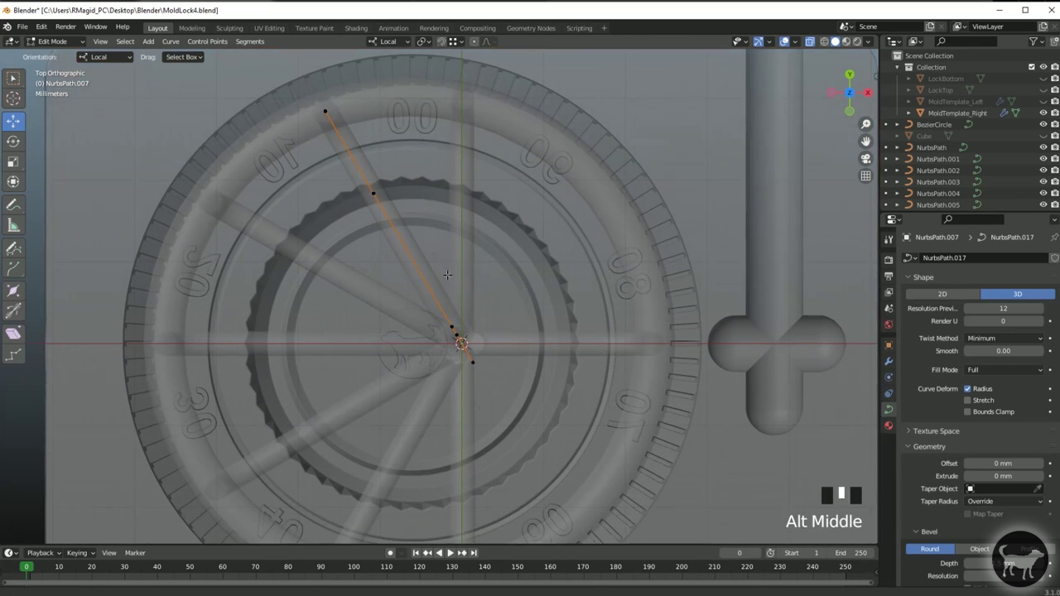
- Duplicate the tube again, rotate the copy just past the 90 mark, and move its outer control points about 2.27 mm along local -X
key(Tab)
key(ctrl+d)
click(490, 237)
drag(459, 298, 555, 354)
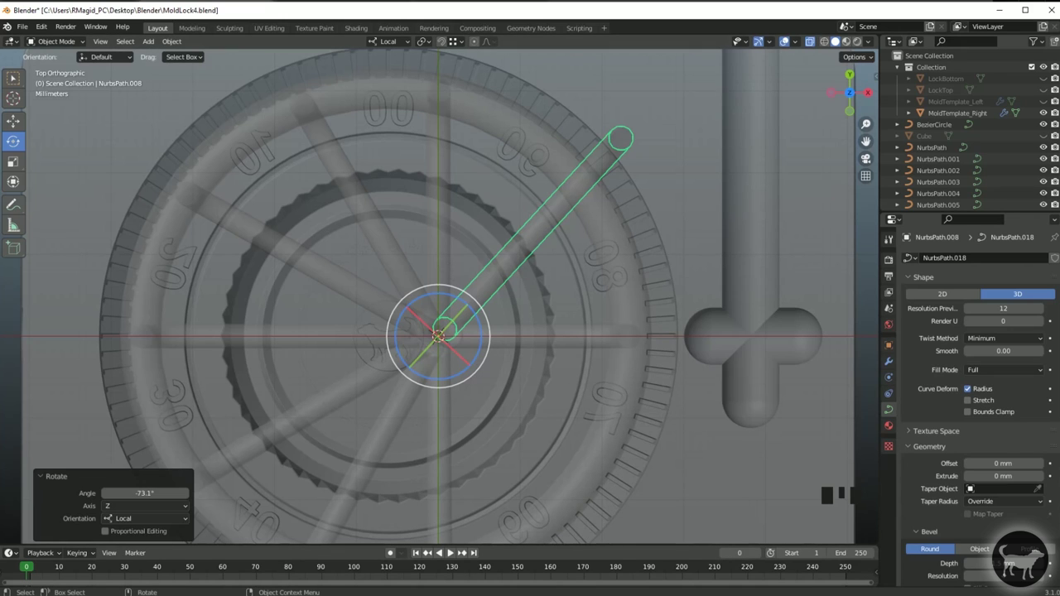
click(55, 42)
click(56, 68)
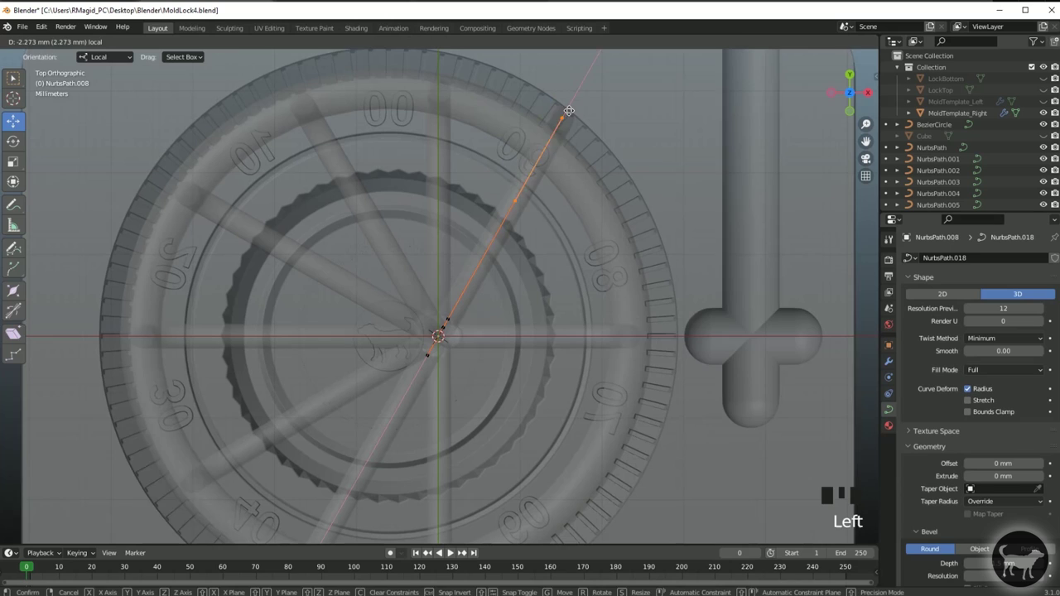
click(438, 248)
- Duplicate the tube beside the 90 mark, rotate the copy toward the 80 mark, and move its outer control points about 1.89 mm along local -X
click(55, 42)
click(55, 68)
click(438, 90)
click(55, 42)
click(55, 68)
click(13, 141)
key(shift+d)
click(497, 314)
drag(480, 290, 497, 327)
key(shift+d)
scroll(408, 271, up, 2)
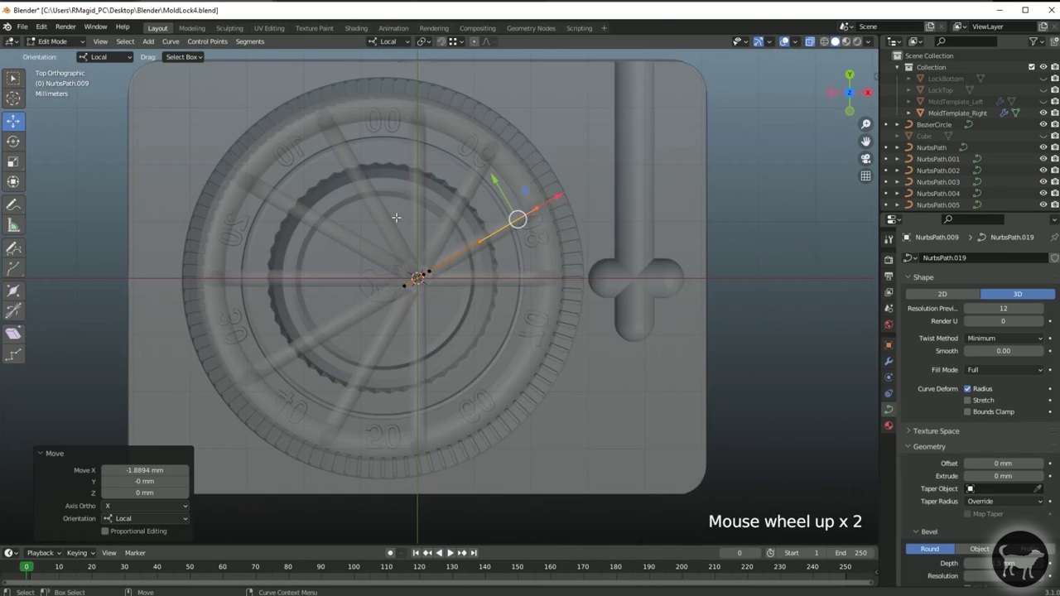
- Rotate another duplicate just past the 70 mark, fit its outer control points to the ring channel, and return it to Object Mode
drag(459, 428, 221, 496)
click(55, 41)
click(56, 68)
drag(584, 367, 504, 439)
click(56, 41)
click(60, 54)
- Duplicate the tube near the 70 mark, rotate the copy -30° about its local Z axis, and fit its outer control points to the ring
key(shift+d)
alt+middle_click(561, 295)
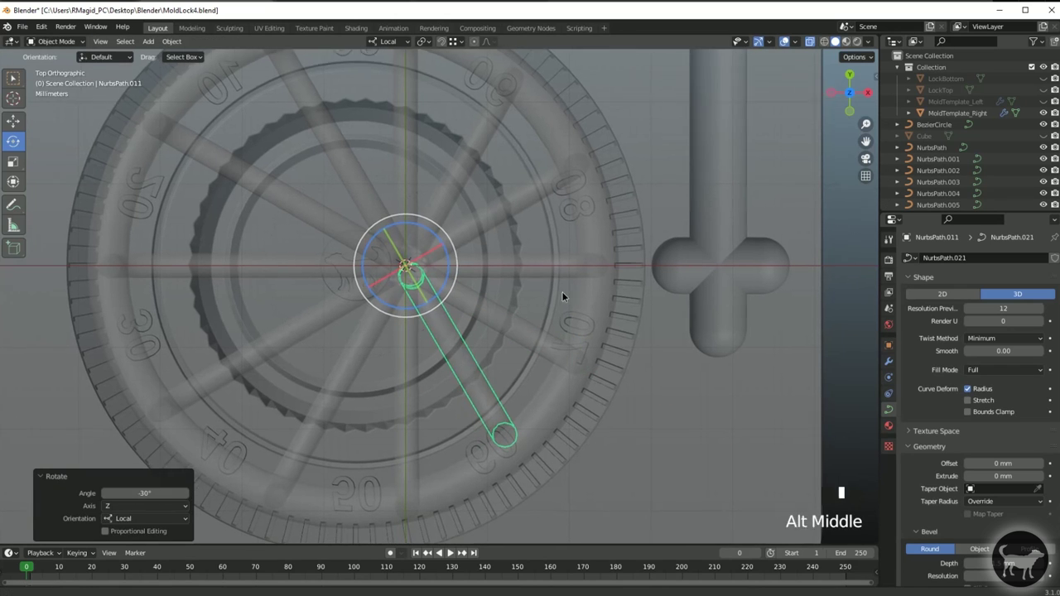
click(56, 42)
click(56, 67)
click(16, 123)
key(Tab)
- Examine the finished set of radial tubes inside the mold from below and from the sides
alt+drag(580, 248, 620, 215)
scroll(521, 210, up, 2)
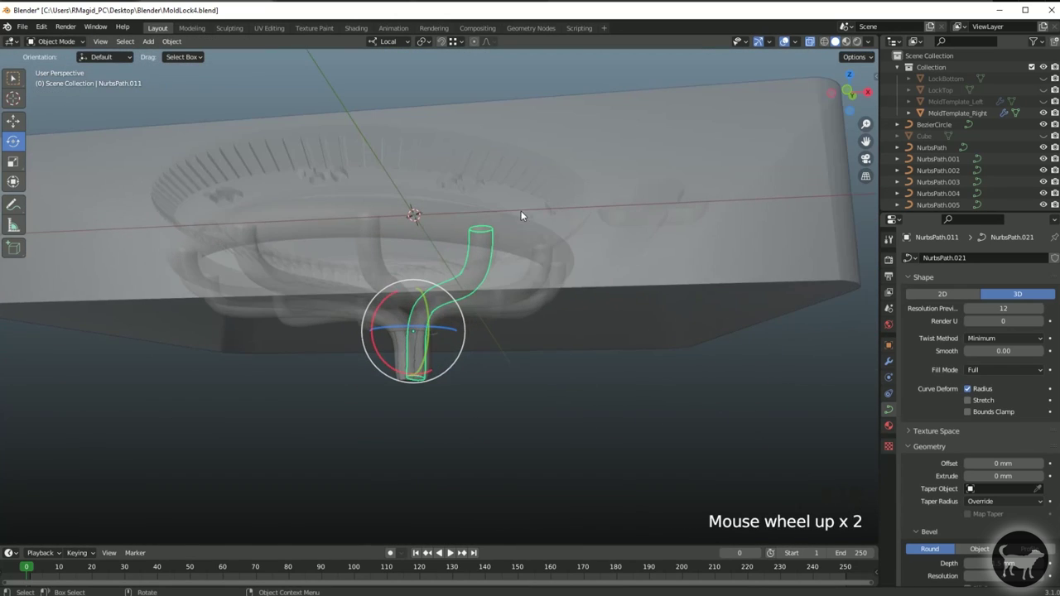
alt+drag(611, 298, 466, 302)
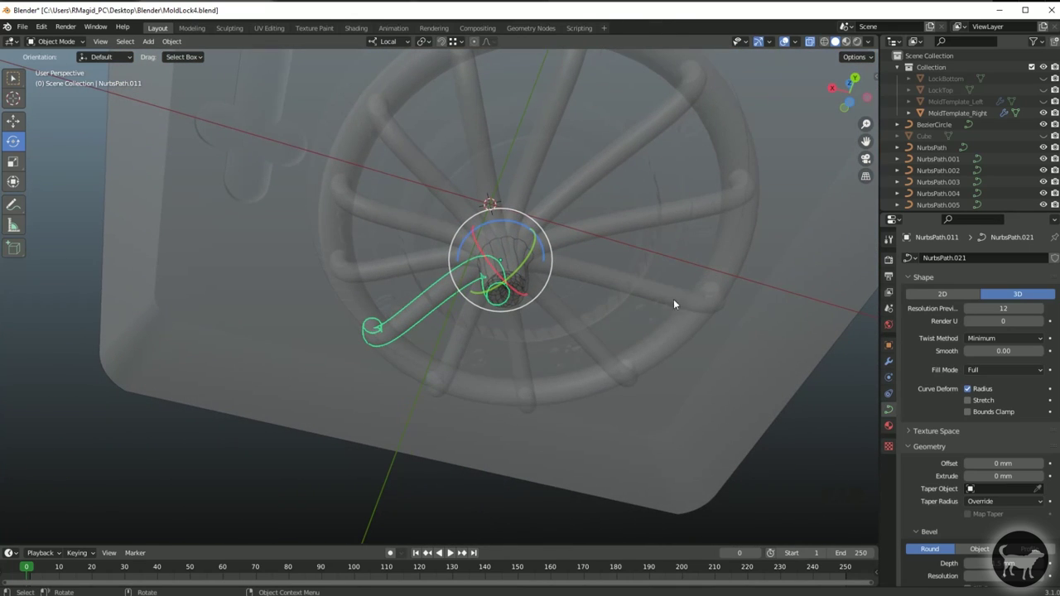
alt+drag(573, 187, 227, 202)
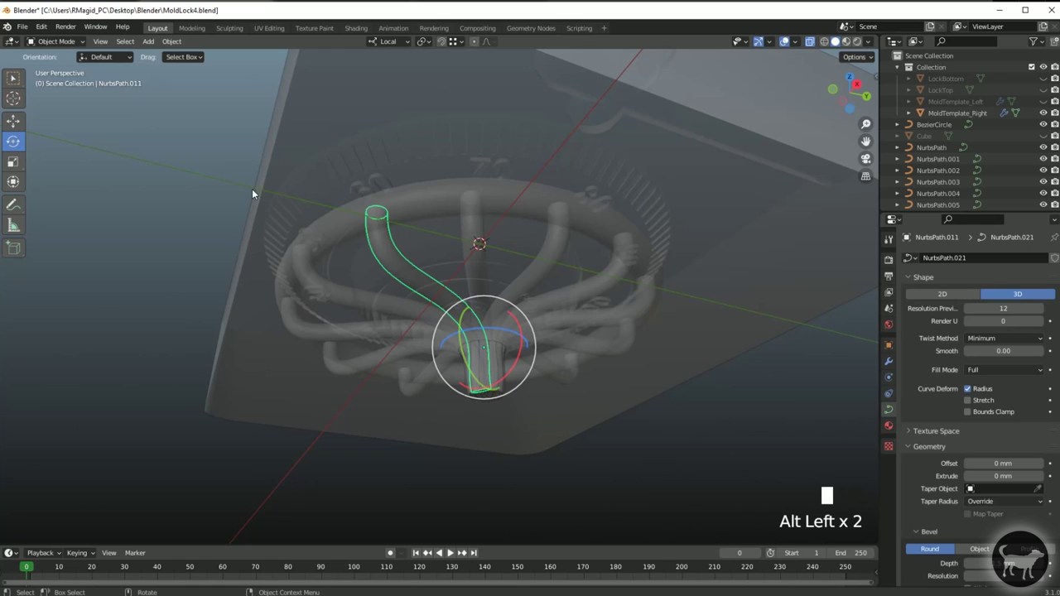
alt+drag(394, 202, 414, 211)
alt+drag(591, 232, 595, 276)
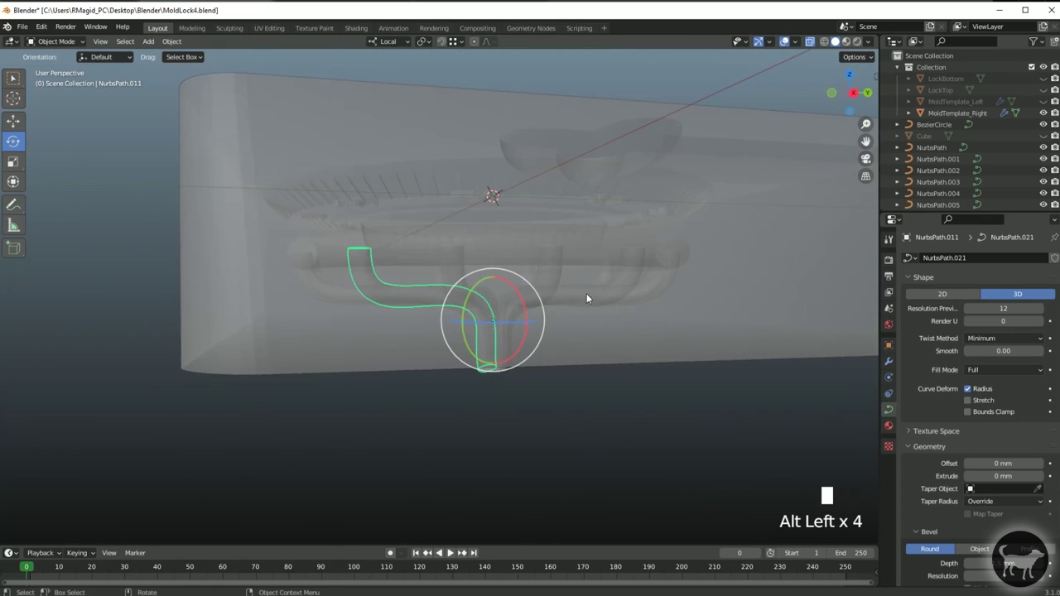
- Display the mold in wireframe from the back and examine the free space beside the ring channel
alt+drag(528, 234, 571, 163)
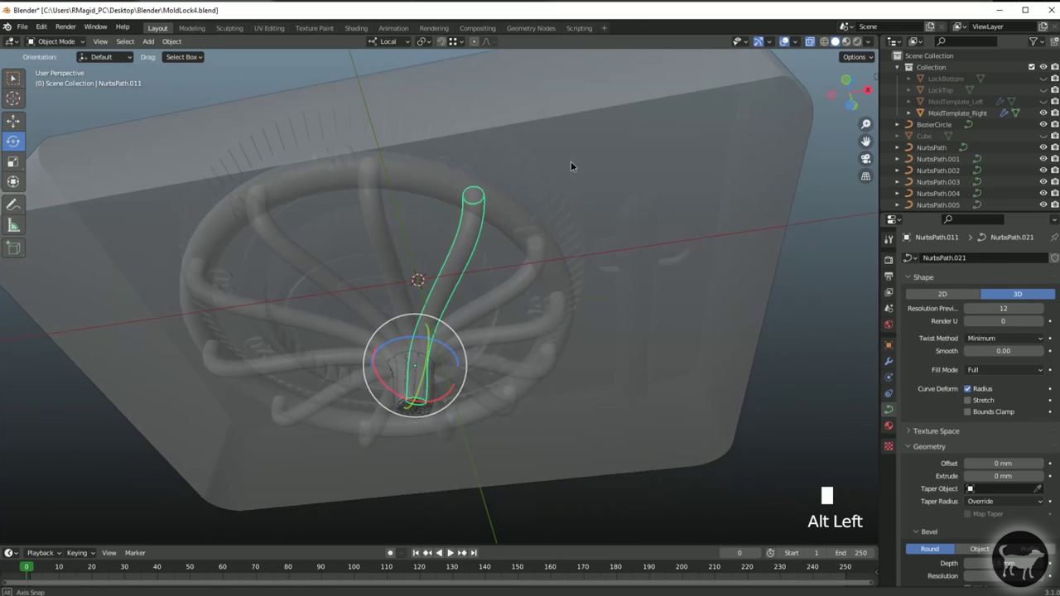
click(640, 235)
alt+drag(652, 333, 555, 262)
alt+drag(681, 306, 562, 232)
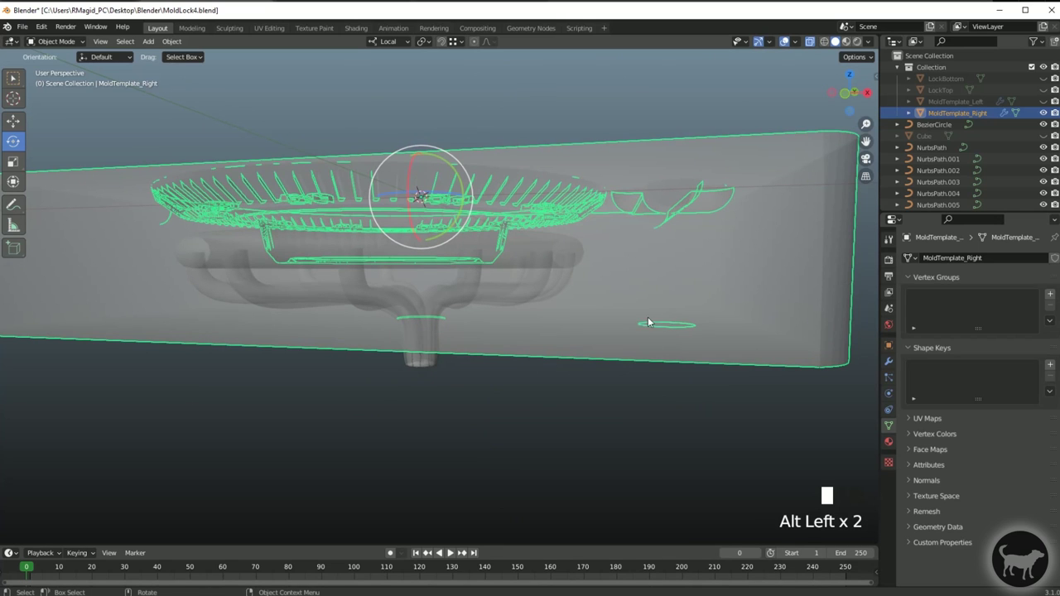
alt+drag(647, 345, 648, 347)
key(shift+z)
alt+middle_drag(647, 348, 217, 293)
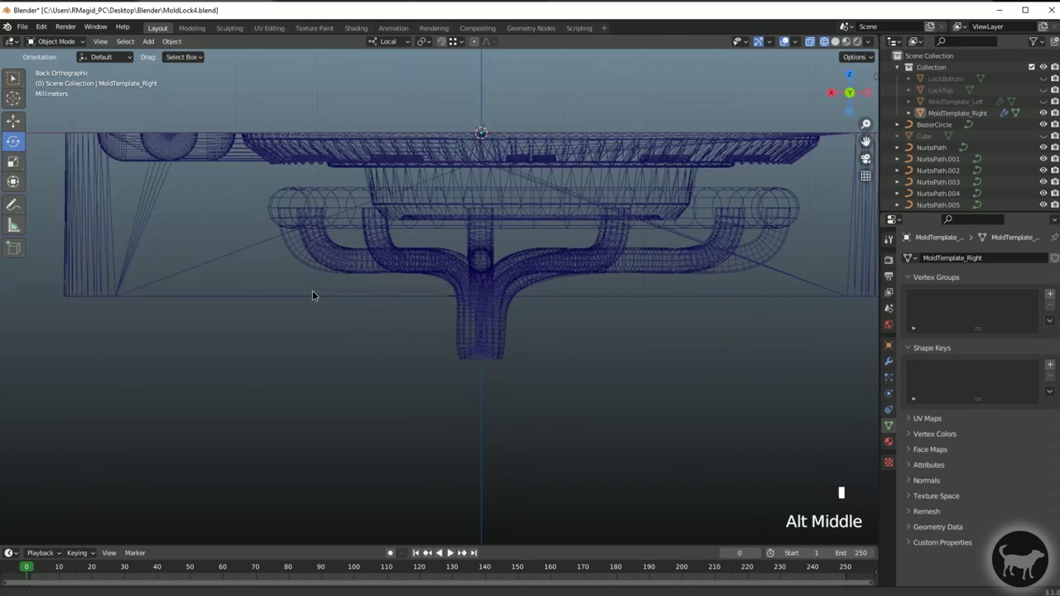
scroll(390, 271, up, 3)
scroll(391, 272, up, 3)
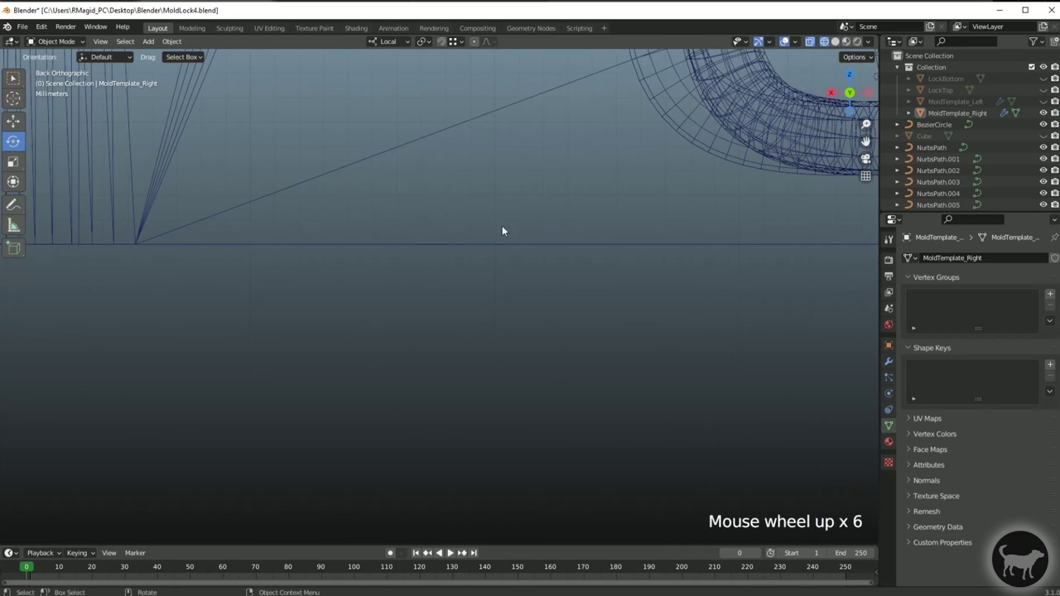
scroll(269, 327, down, 2)
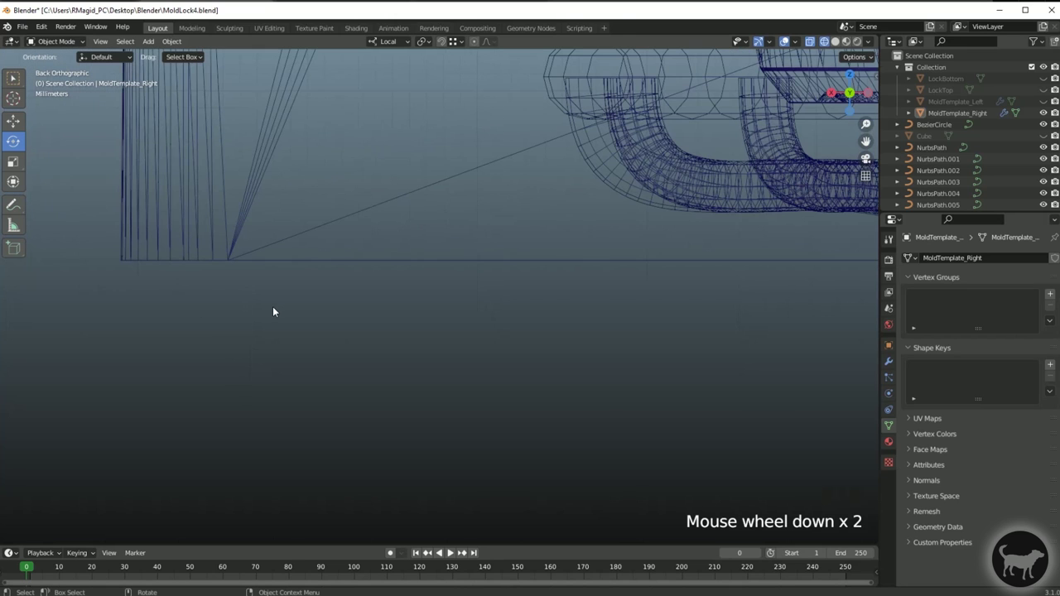
scroll(274, 311, down, 1)
alt+middle_click(373, 276)
- Add a path curve and move it about 29.48 mm along X and -10.46 mm along Z, beside the ring channel
click(149, 41)
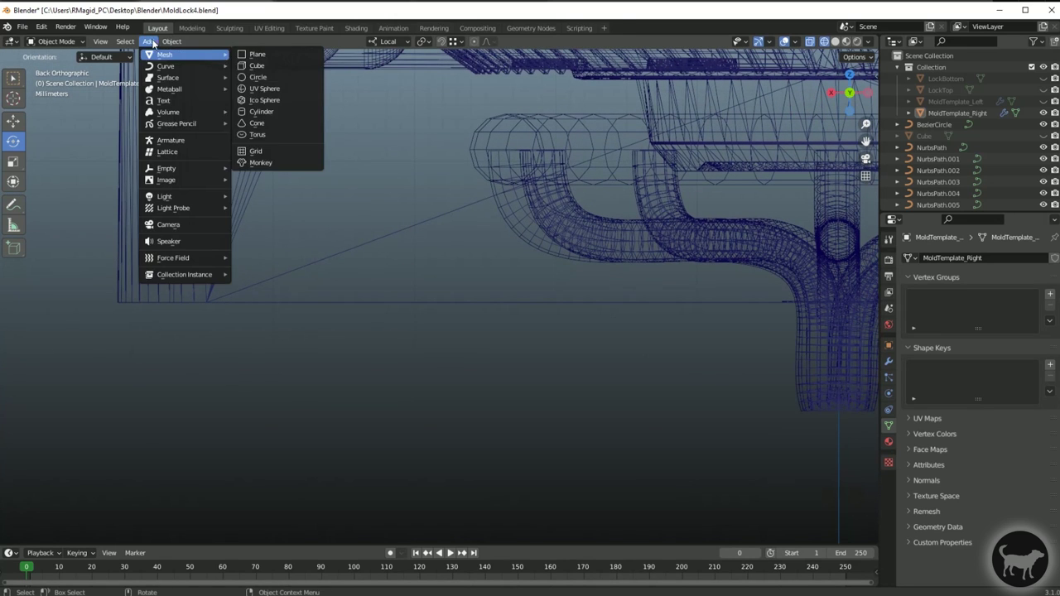
click(105, 156)
click(153, 41)
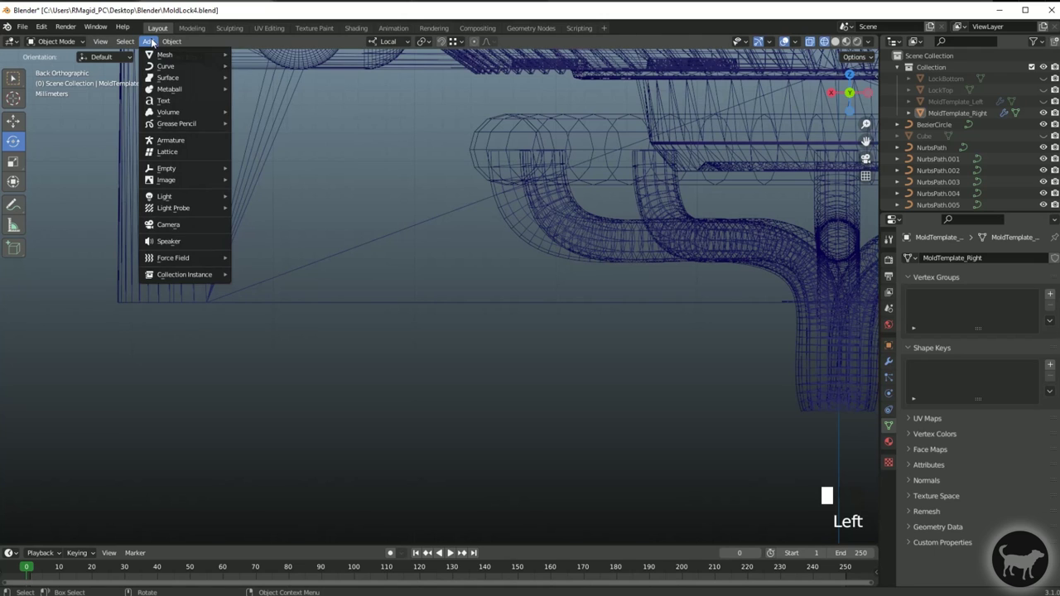
mouse_move(190, 67)
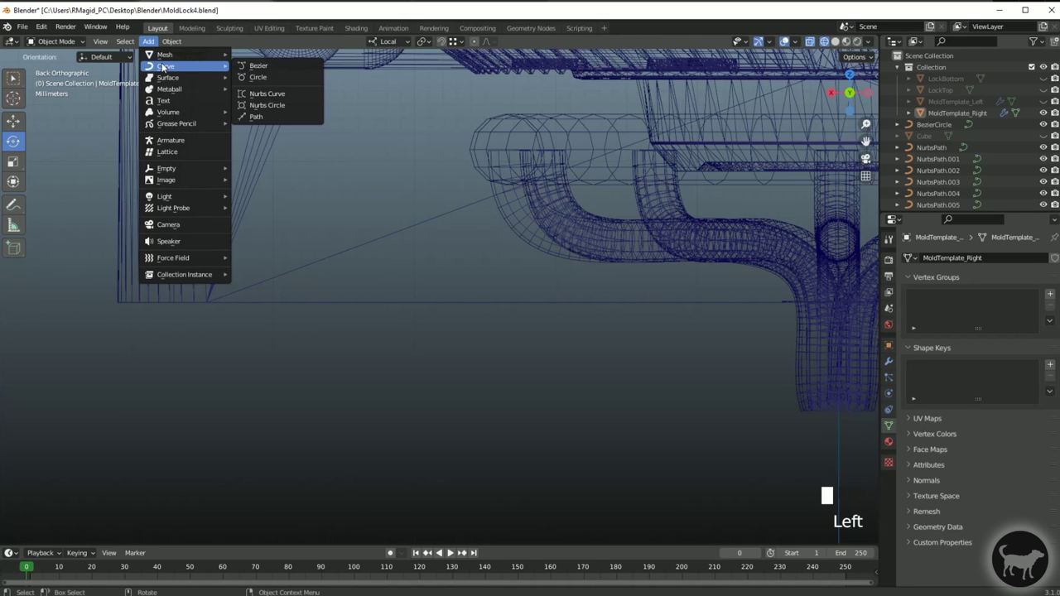
click(254, 116)
scroll(575, 205, down, 4)
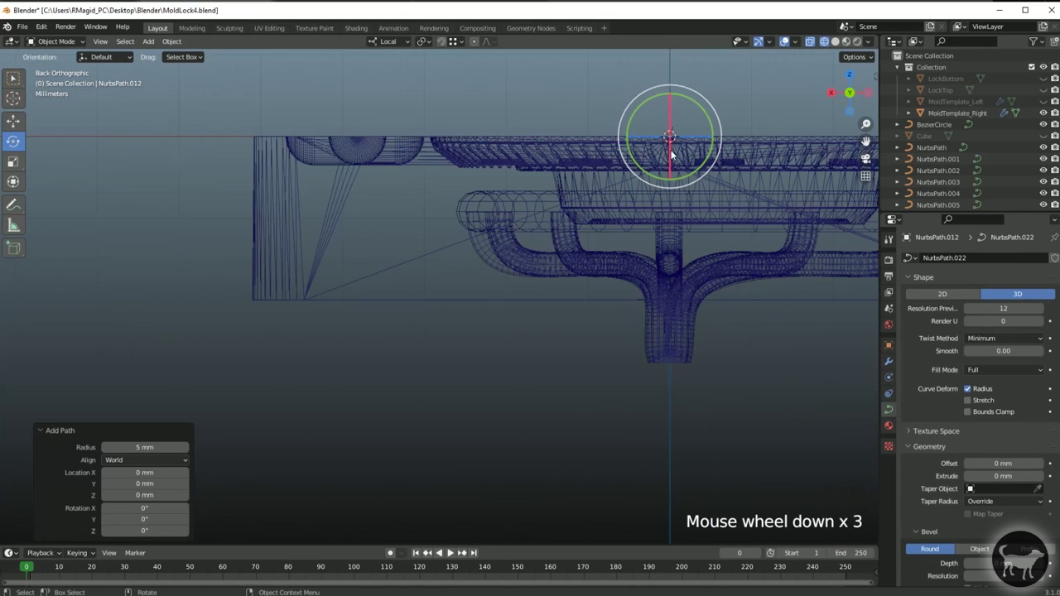
alt+middle_click(666, 174)
key(w)
drag(595, 125, 354, 220)
scroll(355, 219, up, 2)
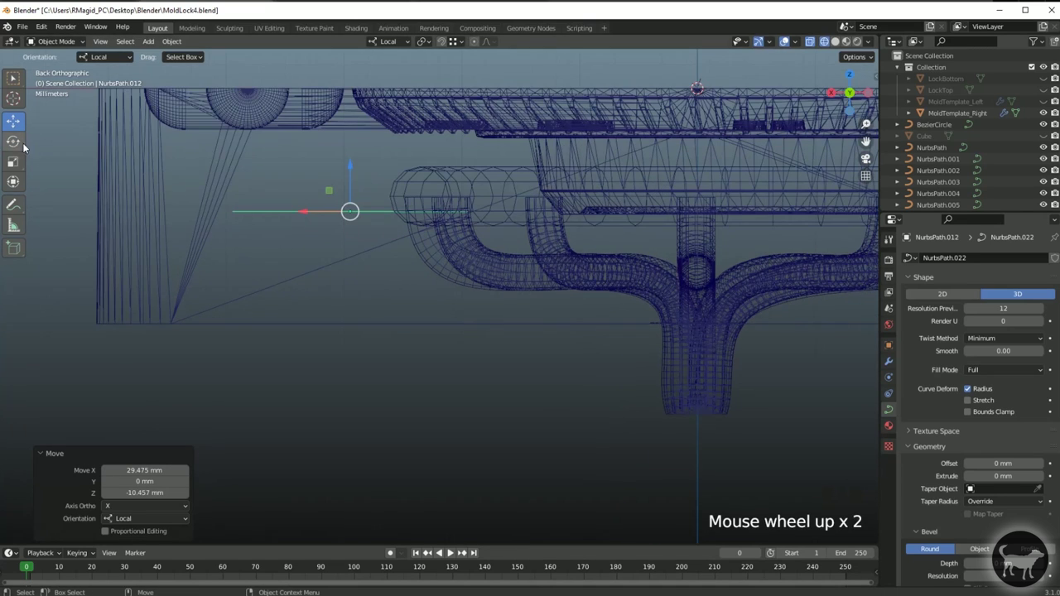
- Enter Edit Mode on the new path and lower its outermost control point along local Z toward the mold's underside
click(38, 41)
click(48, 66)
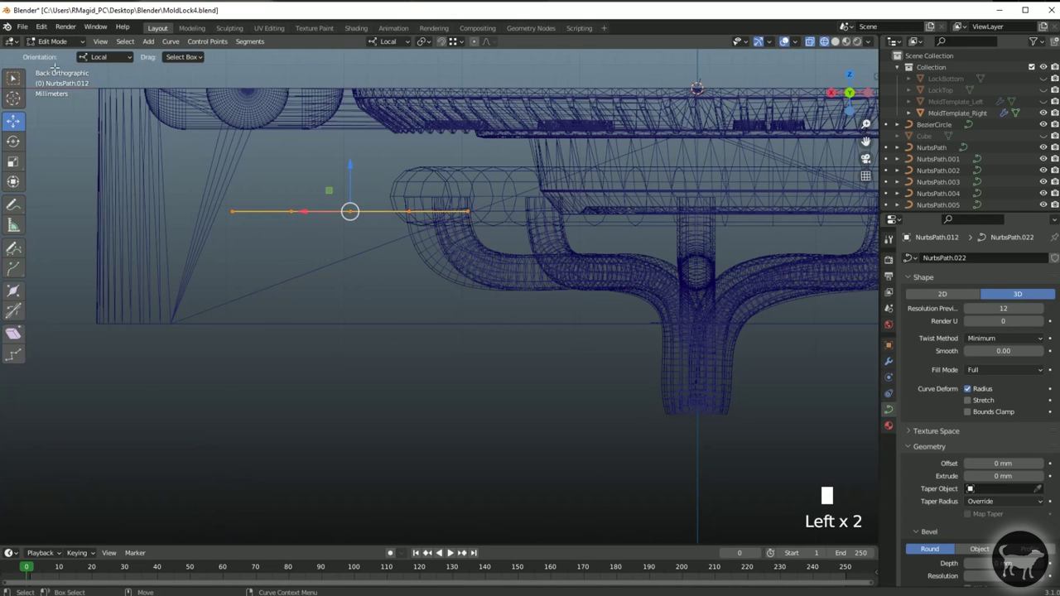
alt+drag(296, 214, 263, 202)
click(261, 211)
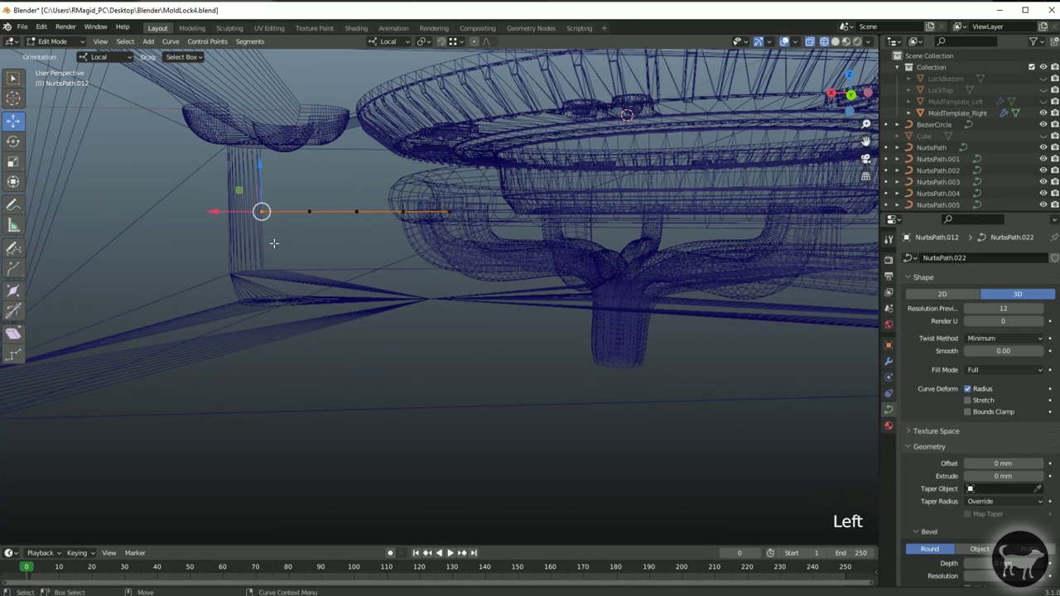
drag(261, 166, 274, 282)
- Reposition the path's neighboring control points so that its outer end bends straight down
alt+middle_drag(273, 281, 331, 182)
drag(496, 193, 557, 175)
click(448, 193)
drag(454, 180, 433, 179)
key(ctrl+z)
drag(557, 177, 650, 363)
click(563, 171)
drag(556, 417, 434, 233)
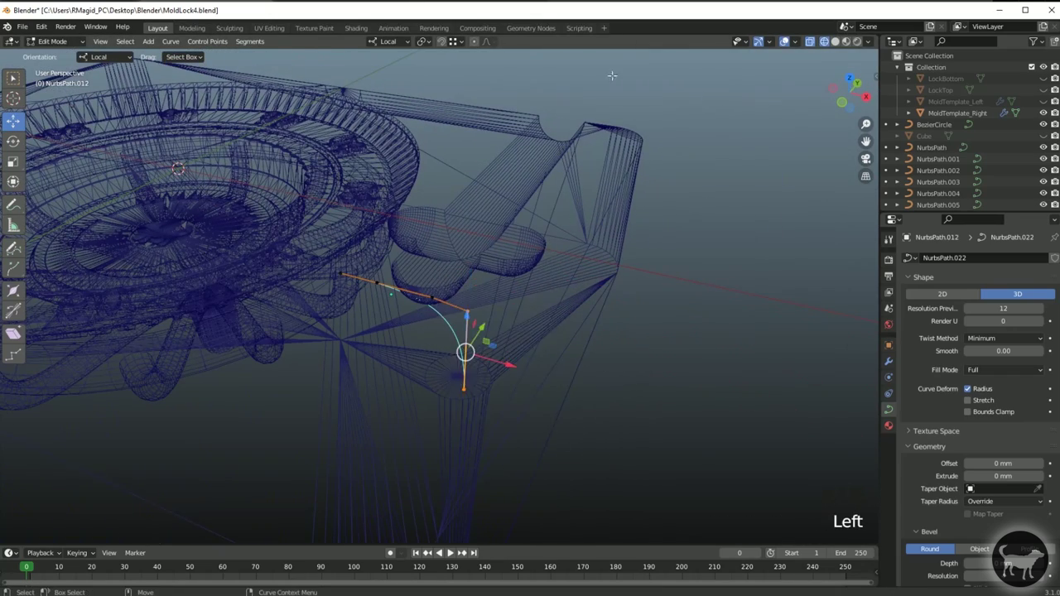
- Check the path from above and move its two outer control points about 0.96 mm along local -X
click(852, 81)
scroll(580, 279, up, 2)
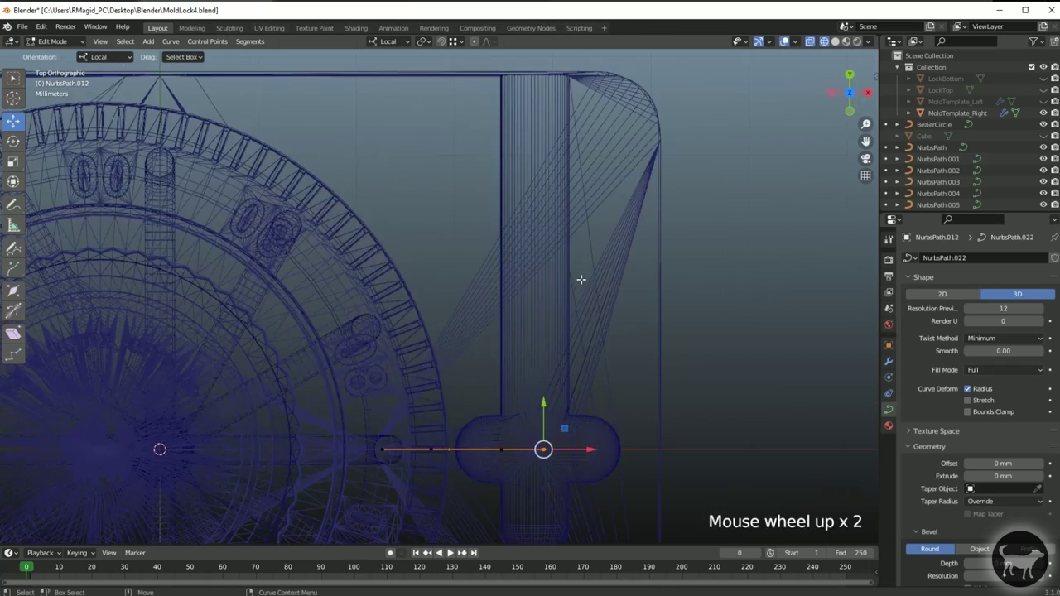
alt+middle_click(580, 279)
alt+scroll(516, 172, up, 3)
alt+middle_click(516, 171)
drag(553, 189, 790, 47)
- Return to solid shading and set the new path's round bevel depth to 2.3 mm
click(834, 42)
click(824, 42)
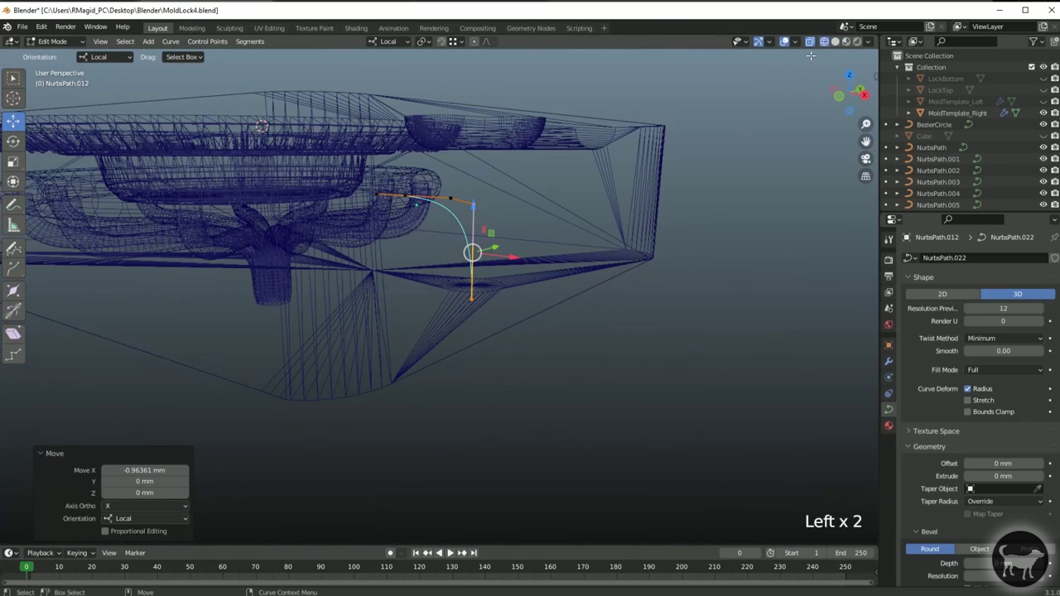
click(835, 42)
scroll(499, 224, down, 4)
mouse_move(499, 225)
alt+mouse_down()
mouse_move(549, 160)
mouse_move(550, 201)
alt+mouse_up()
scroll(348, 315, up, 4)
alt+drag(378, 293, 350, 189)
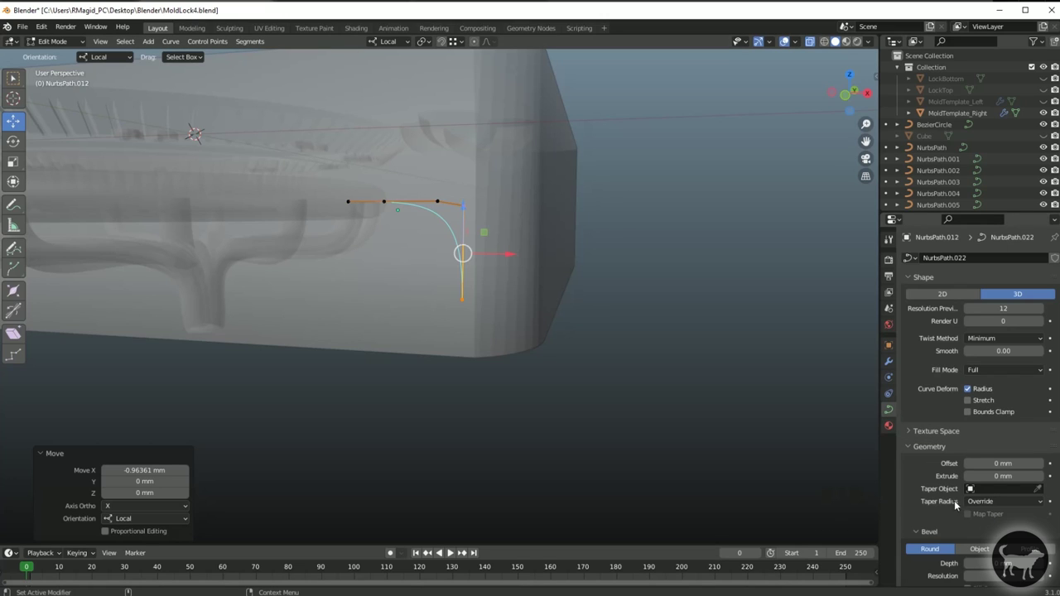
scroll(940, 455, down, 5)
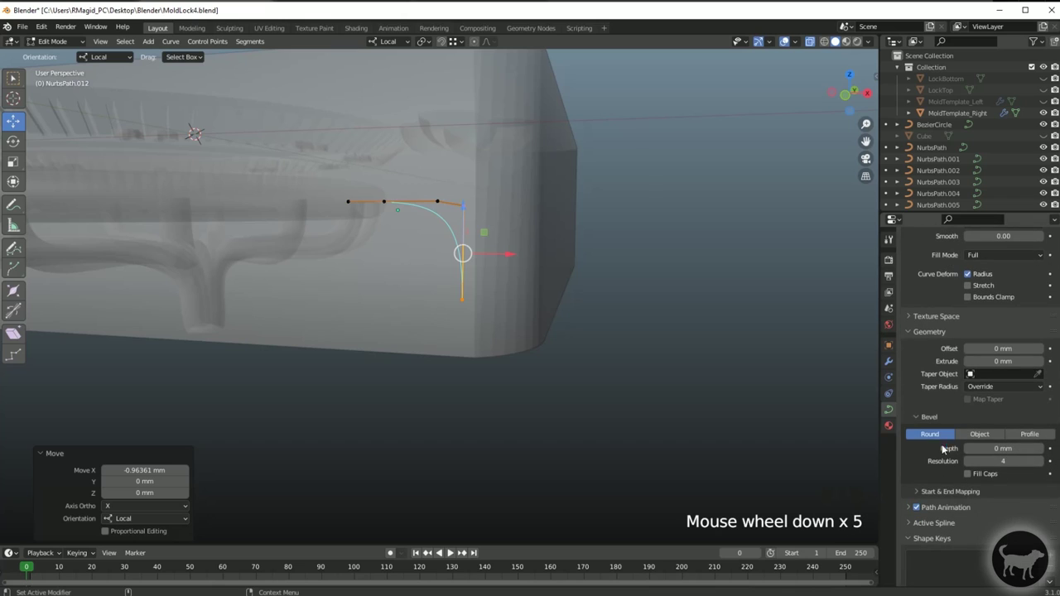
click(1002, 448)
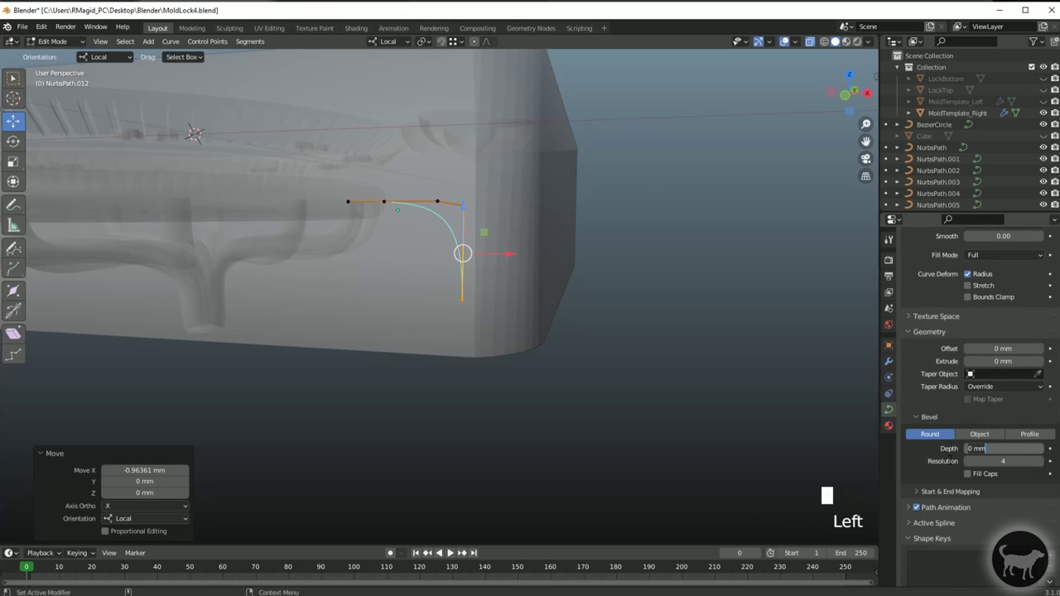
key(Return)
alt+drag(496, 280, 1002, 551)
click(1005, 449)
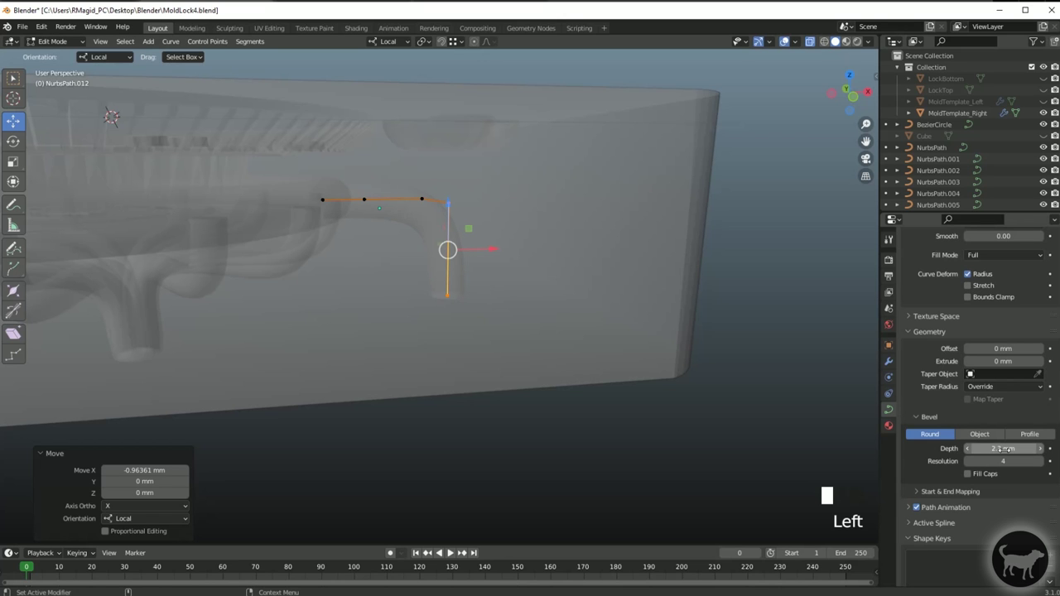
- Move the tube's inner end control point about 0.68 mm along local X and 0.09 mm along Z within the ring channel
mouse_move(390, 219)
alt+mouse_down()
mouse_move(513, 157)
mouse_move(390, 218)
alt+mouse_up()
click(327, 201)
scroll(489, 339, up, 7)
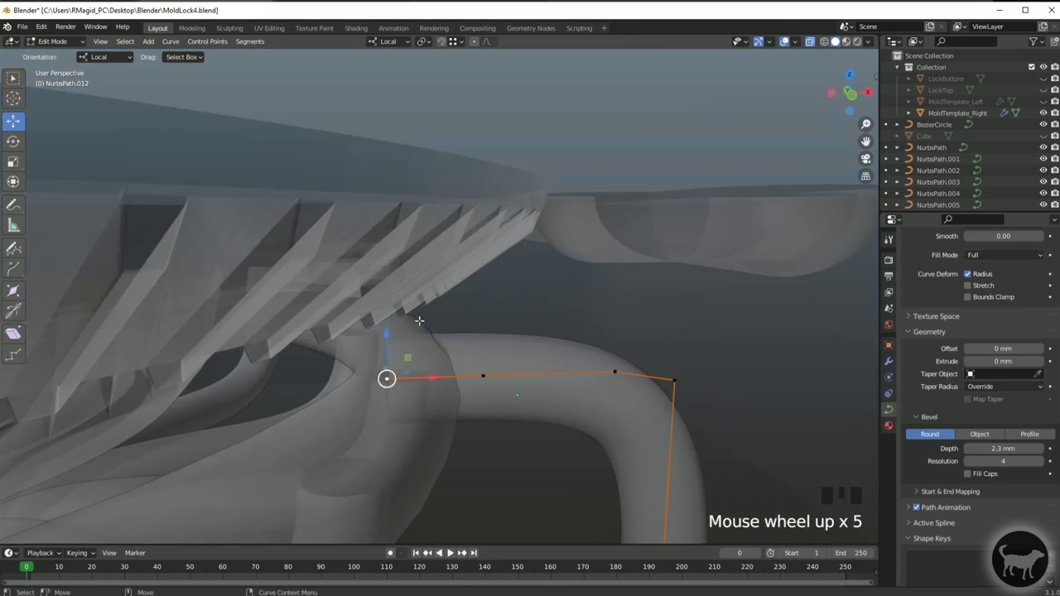
scroll(490, 339, up, 2)
alt+drag(489, 339, 612, 301)
scroll(552, 326, up, 2)
alt+middle_click(478, 281)
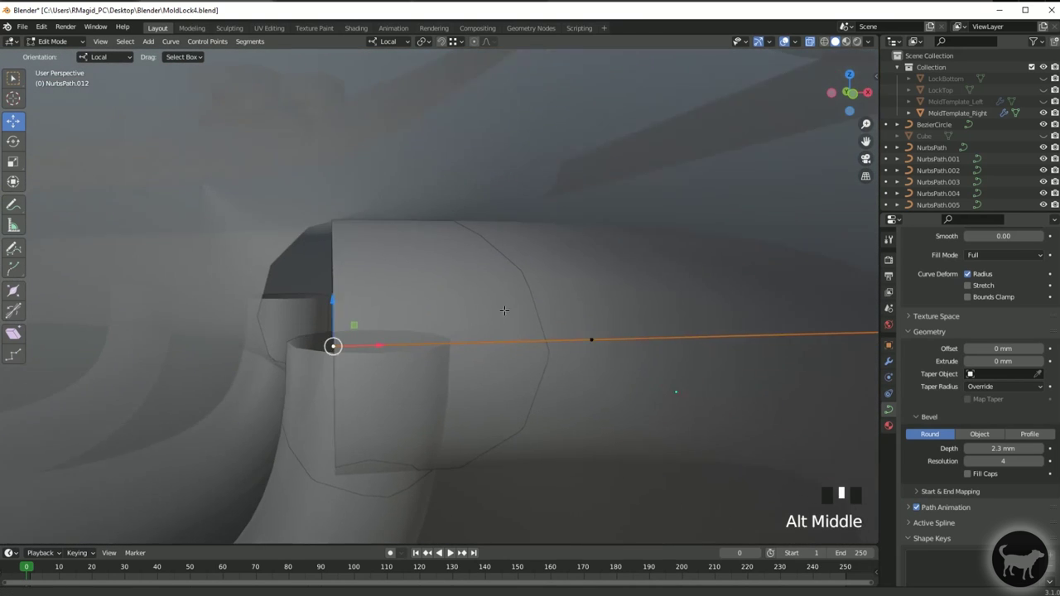
drag(355, 318, 382, 303)
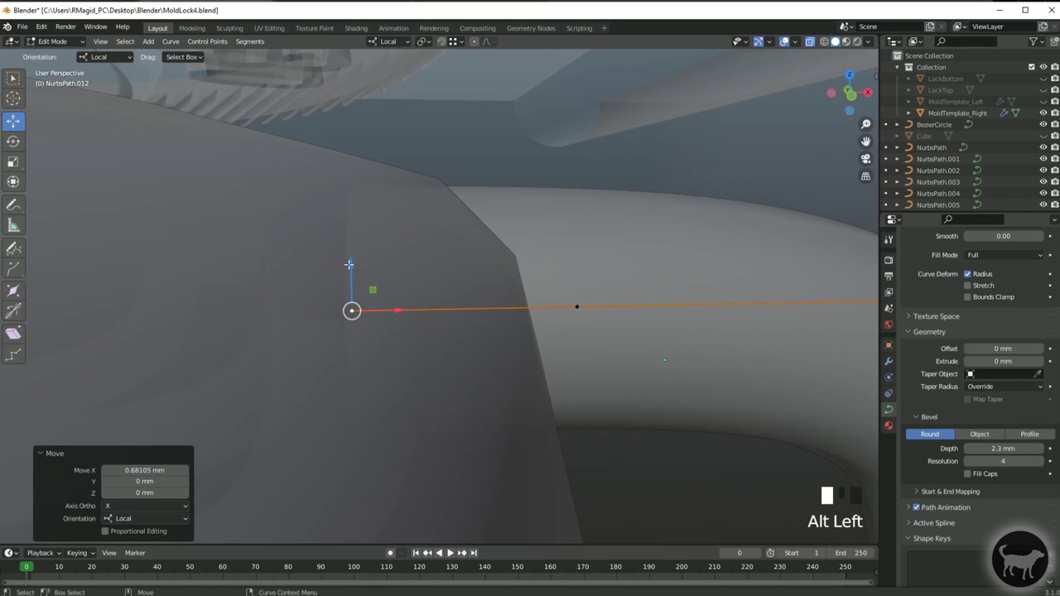
drag(348, 265, 349, 257)
- Turn off X-ray display and hide MoldTemplate_Right to expose the cooling channel tubes
alt+drag(350, 257, 641, 322)
scroll(430, 273, down, 12)
scroll(585, 357, down, 3)
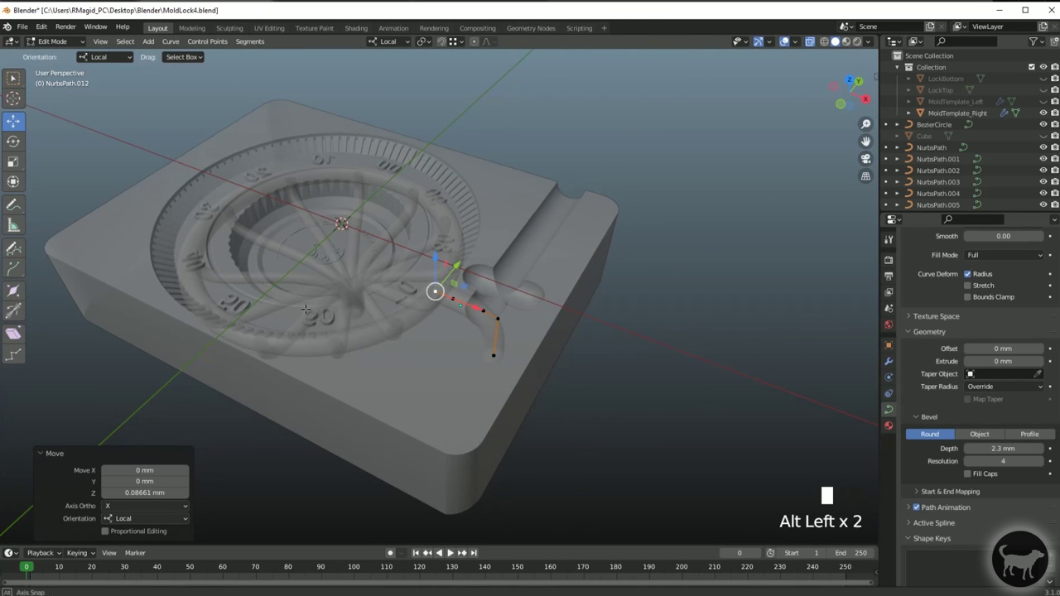
alt+drag(288, 285, 454, 212)
alt+drag(412, 318, 422, 249)
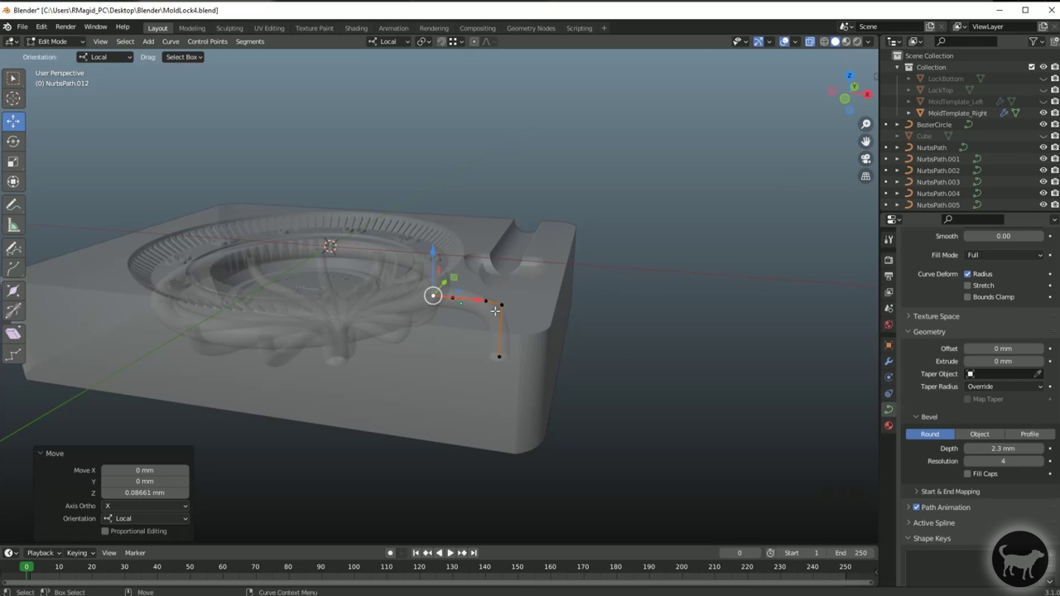
click(808, 43)
alt+drag(710, 168, 646, 165)
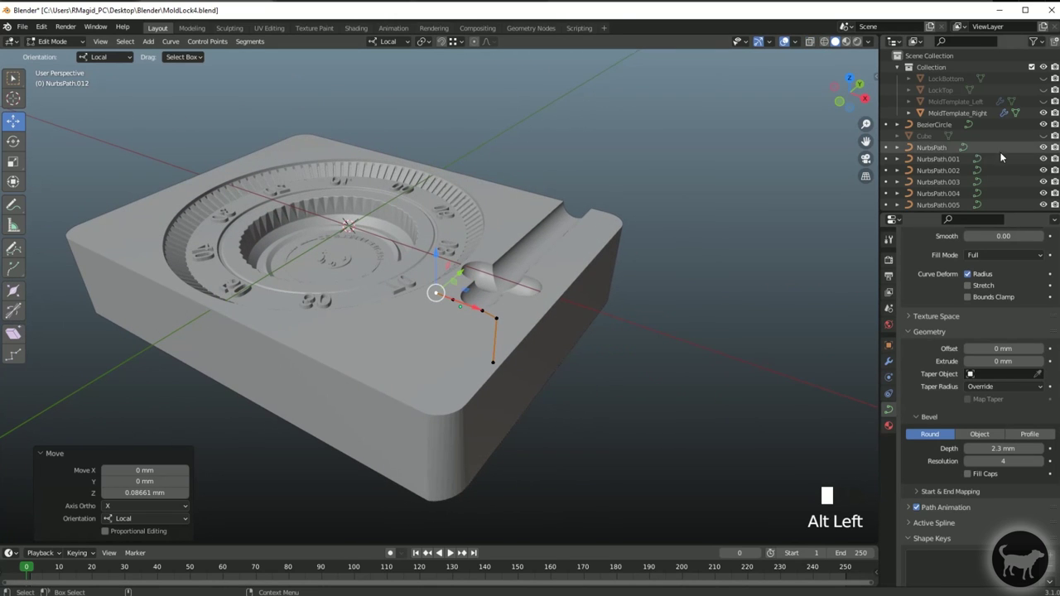
click(1018, 114)
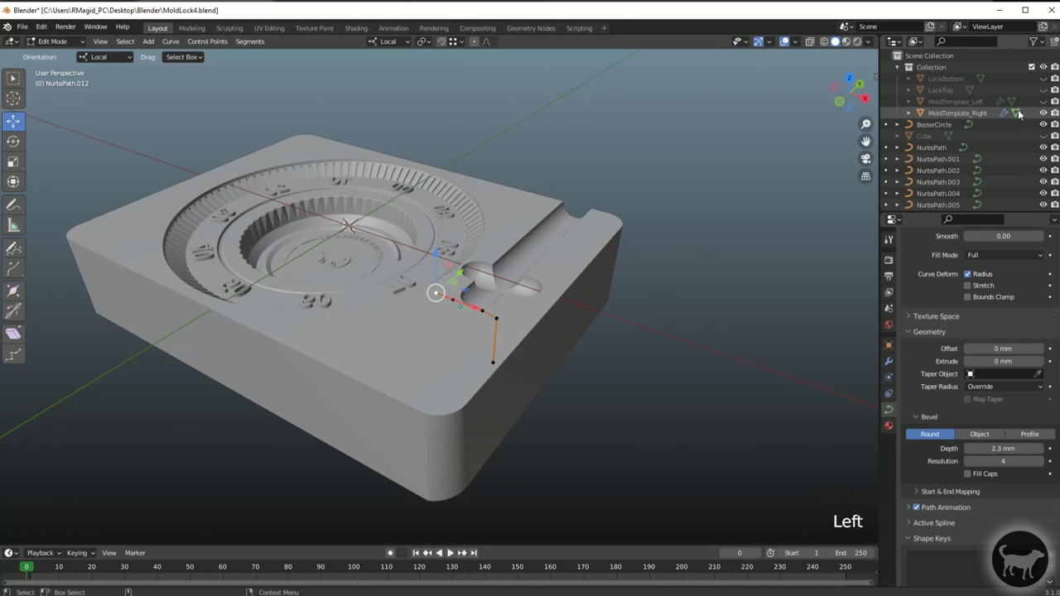
click(1042, 113)
alt+drag(687, 207, 641, 338)
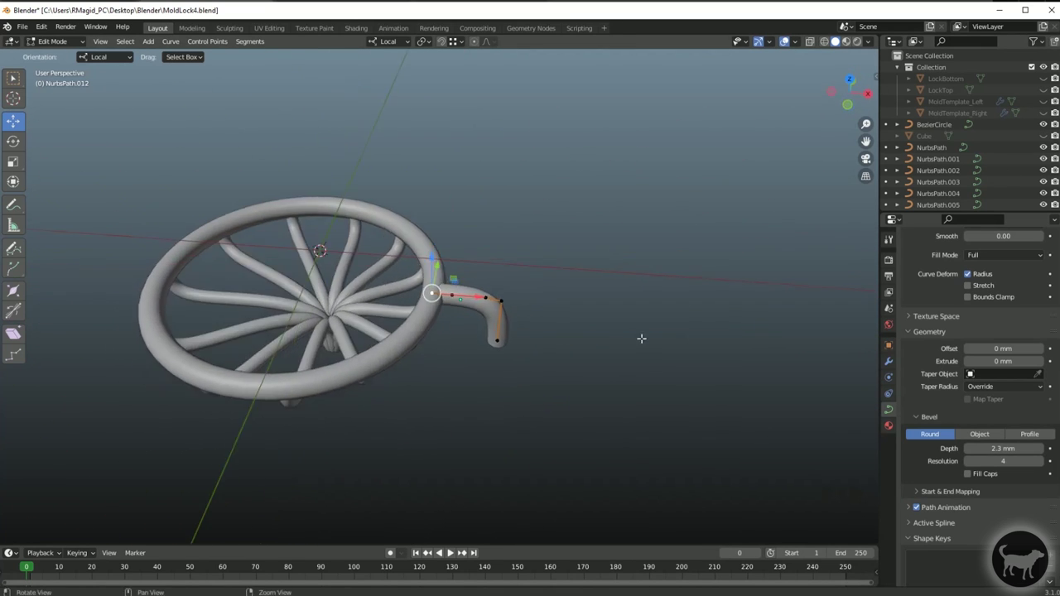
- Examine the exposed cooling channel, including the central junction of the radial tubes and the side tube's connection to the ring
scroll(457, 313, up, 4)
alt+drag(456, 313, 530, 357)
alt+middle_drag(530, 356, 563, 381)
alt+drag(563, 381, 593, 402)
scroll(450, 323, up, 2)
scroll(450, 323, down, 1)
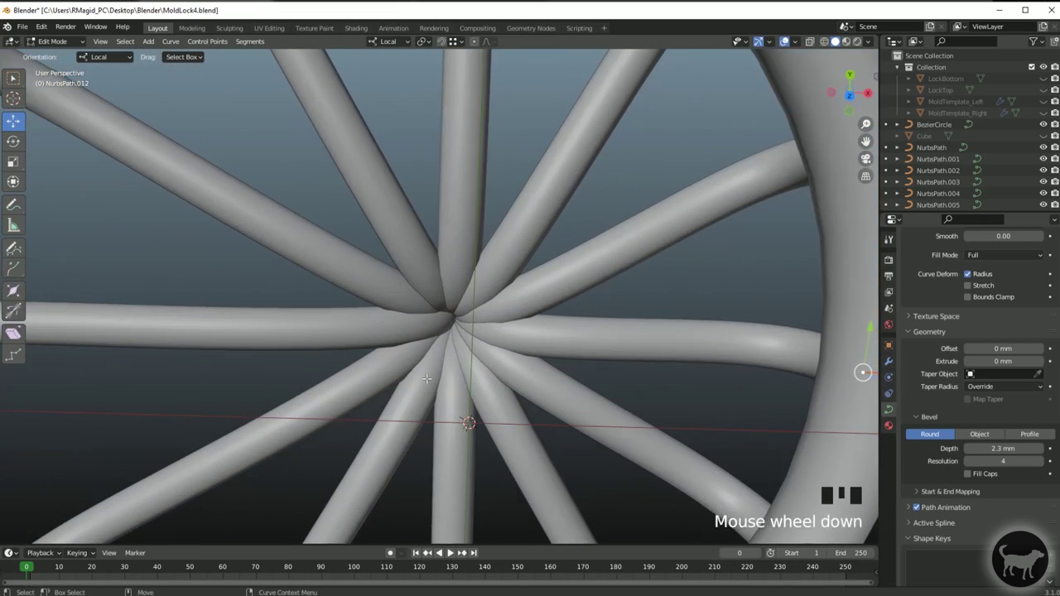
alt+drag(450, 323, 567, 356)
scroll(447, 314, down, 6)
scroll(567, 356, up, 3)
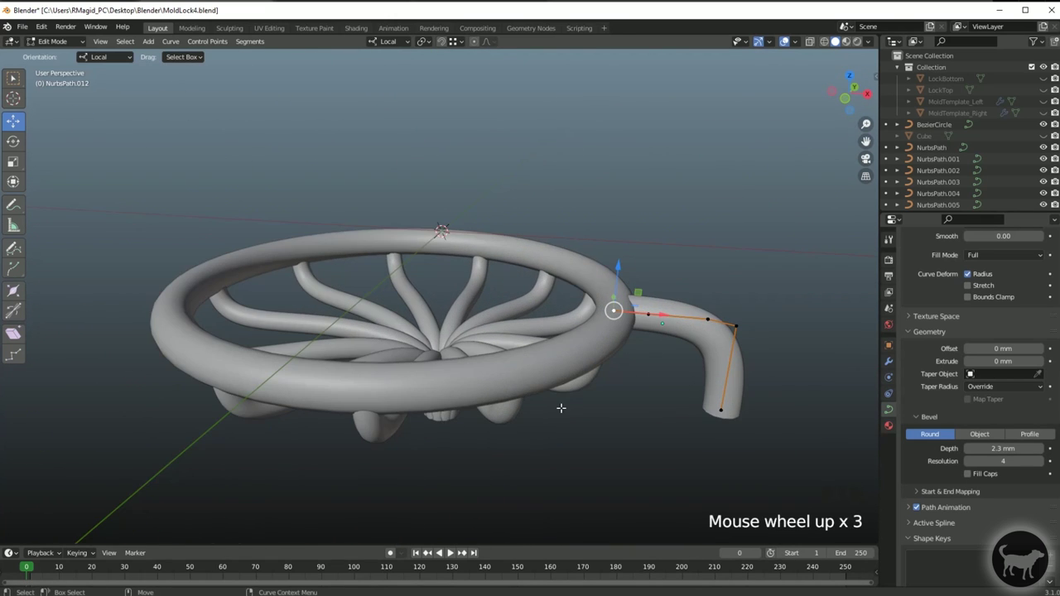
- Return to Object Mode and convert the BezierCircle ring to a mesh, keeping the original curve
click(935, 124)
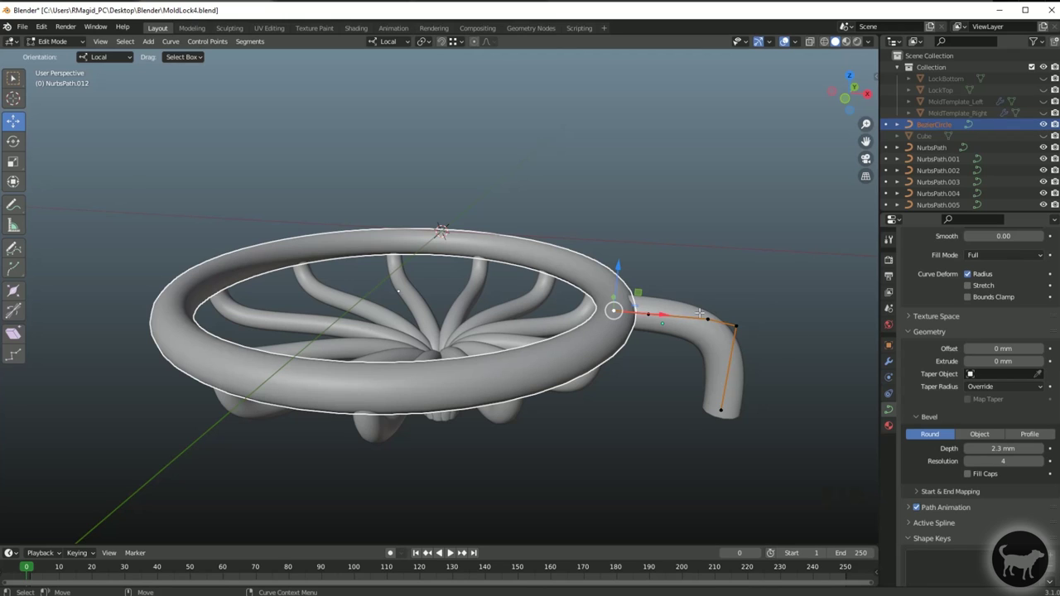
click(45, 40)
click(53, 55)
click(575, 262)
click(170, 42)
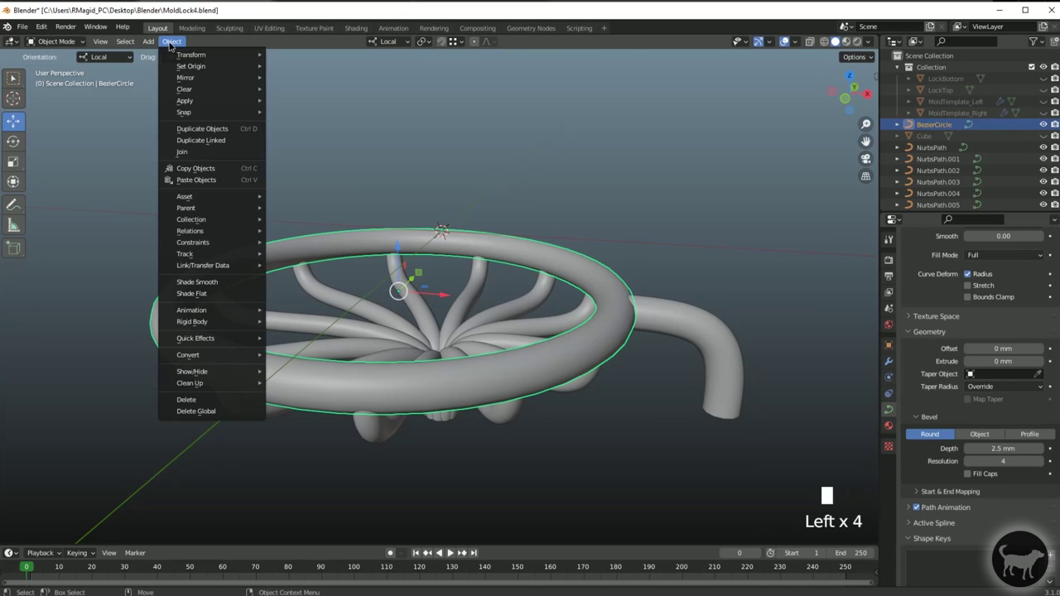
click(171, 42)
mouse_move(224, 355)
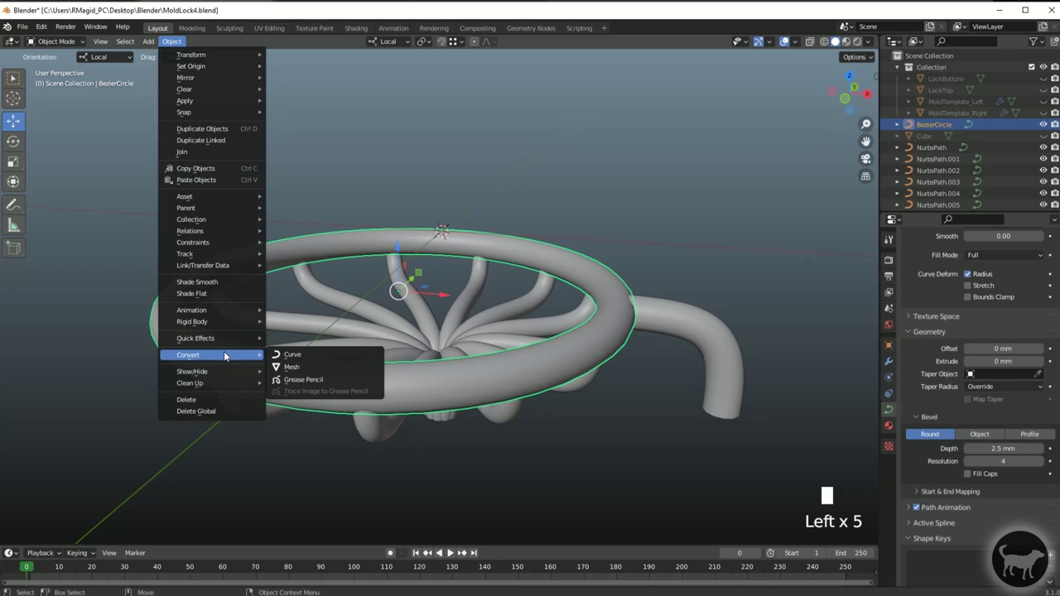
click(291, 368)
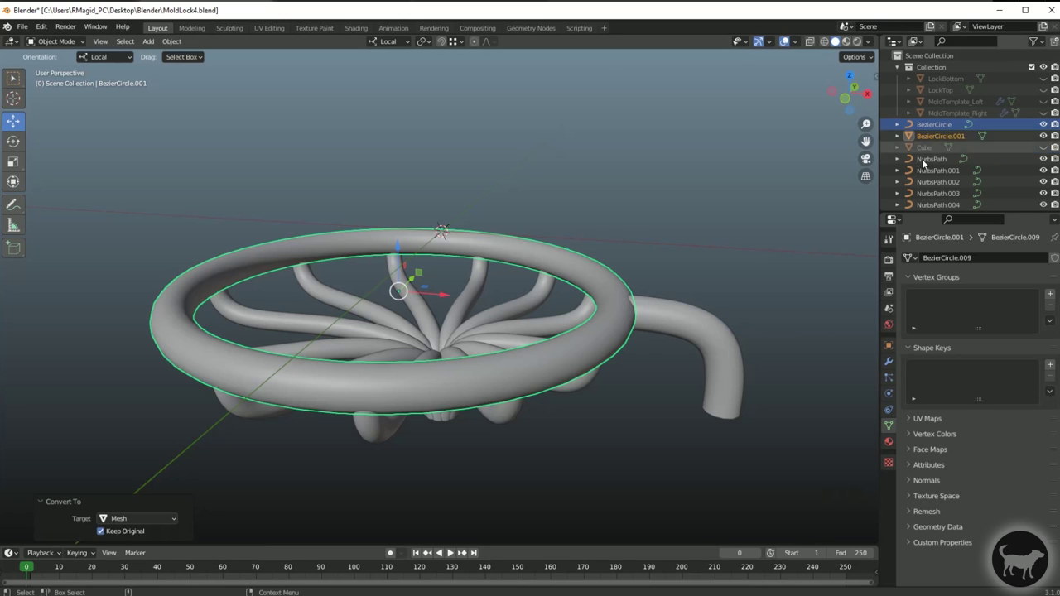
- Hide the original BezierCircle curve and select its mesh copy
click(933, 127)
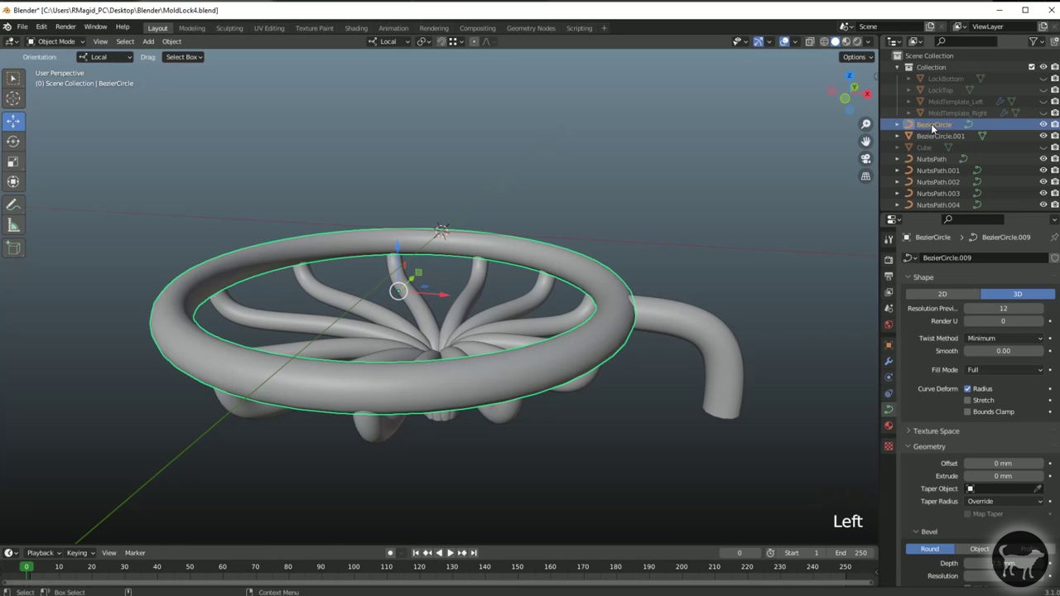
click(1043, 124)
click(938, 134)
mouse_move(536, 230)
alt+mouse_down()
mouse_move(512, 261)
mouse_move(582, 170)
mouse_move(562, 206)
mouse_move(492, 227)
mouse_move(525, 230)
alt+mouse_up()
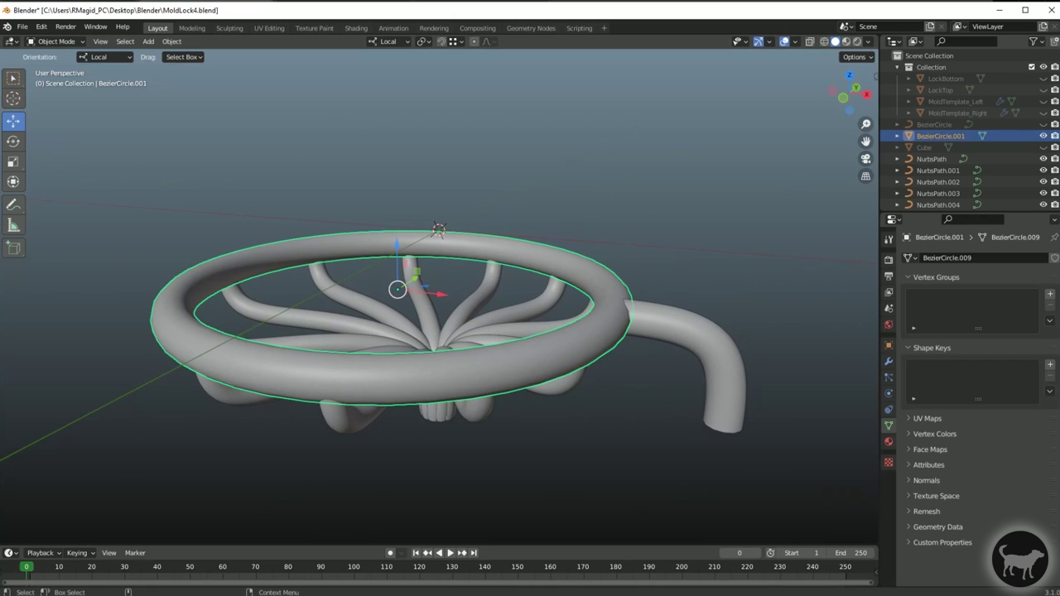
- Convert all the radial tube curves and the side tube curve to meshes, keeping the original curves
alt+drag(225, 363, 461, 300)
click(441, 362)
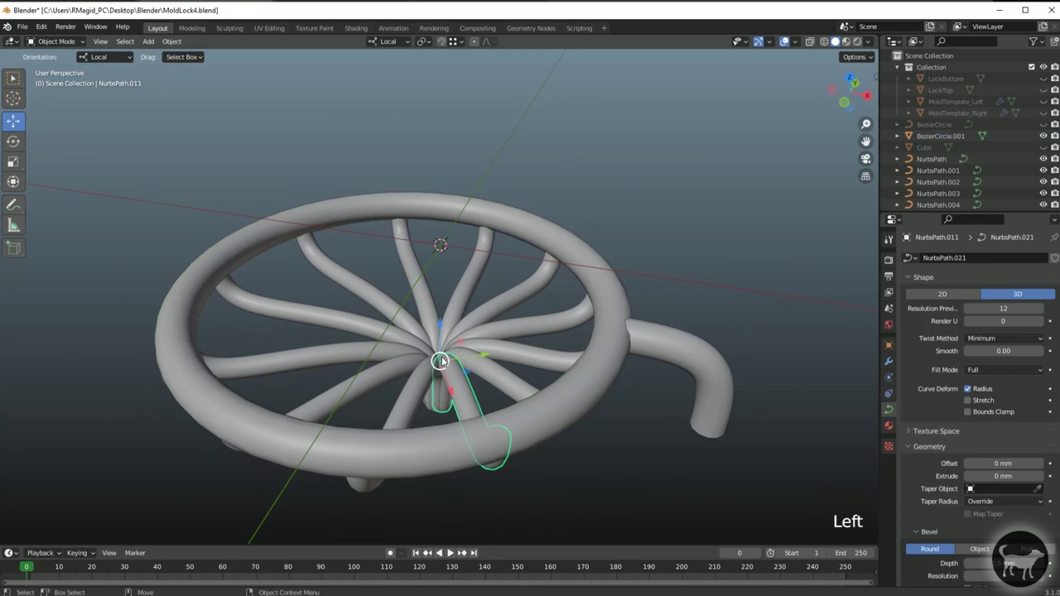
shift+click(380, 374)
shift+click(348, 388)
shift+click(320, 360)
shift+click(356, 275)
shift+click(335, 261)
shift+click(406, 248)
shift+click(460, 273)
shift+click(501, 300)
shift+click(512, 333)
shift+click(509, 352)
shift+click(497, 371)
alt+drag(497, 371, 476, 155)
shift+click(640, 410)
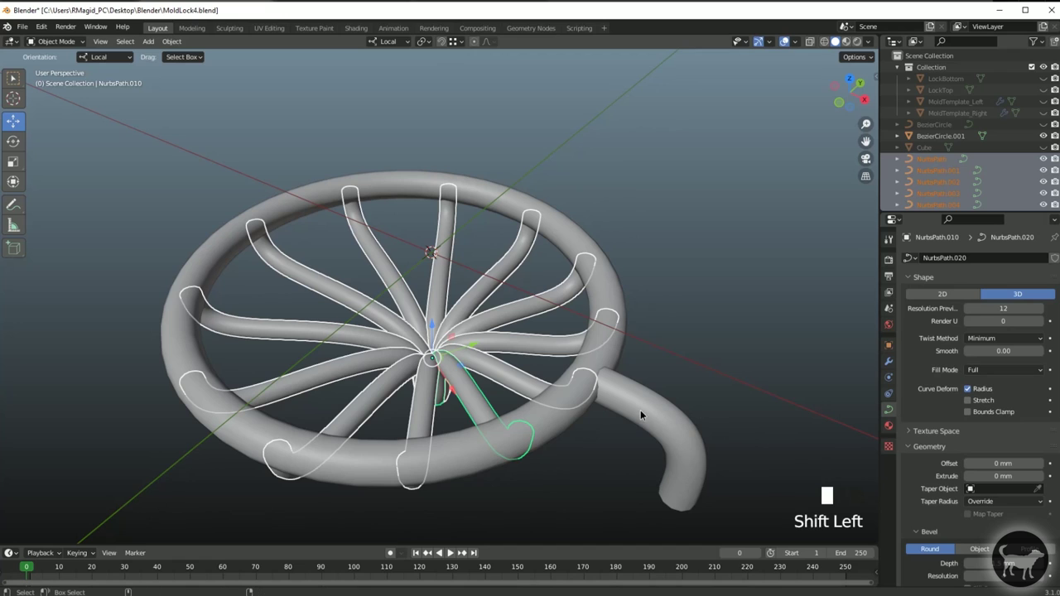
click(172, 42)
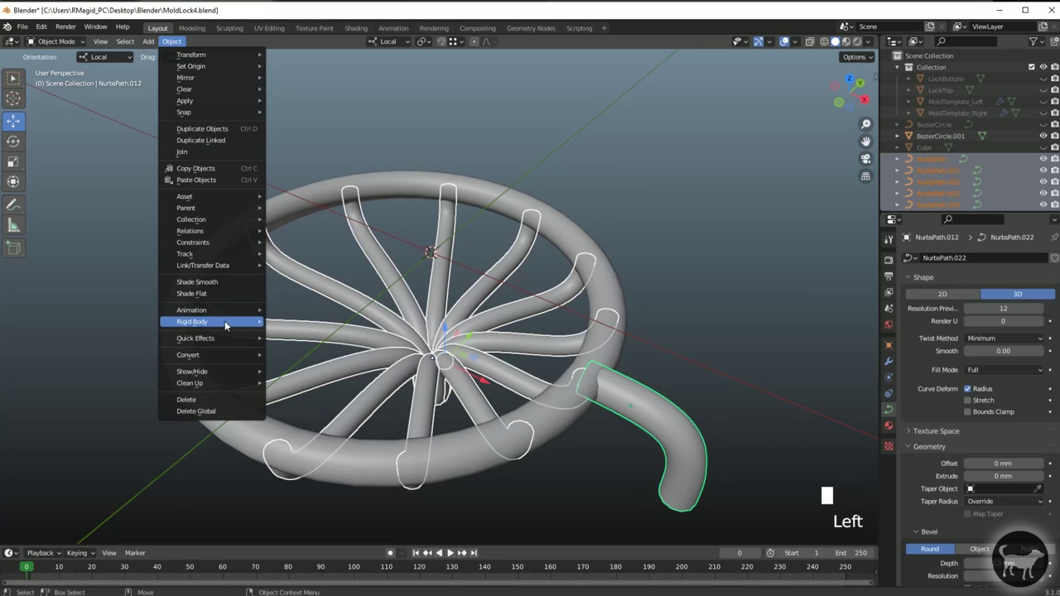
mouse_move(232, 356)
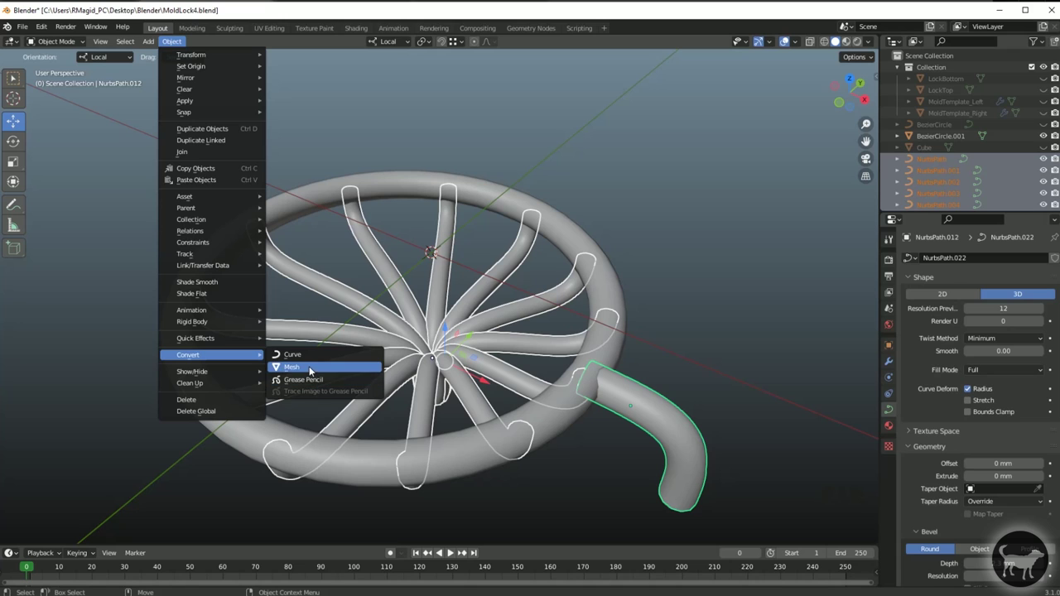
click(294, 367)
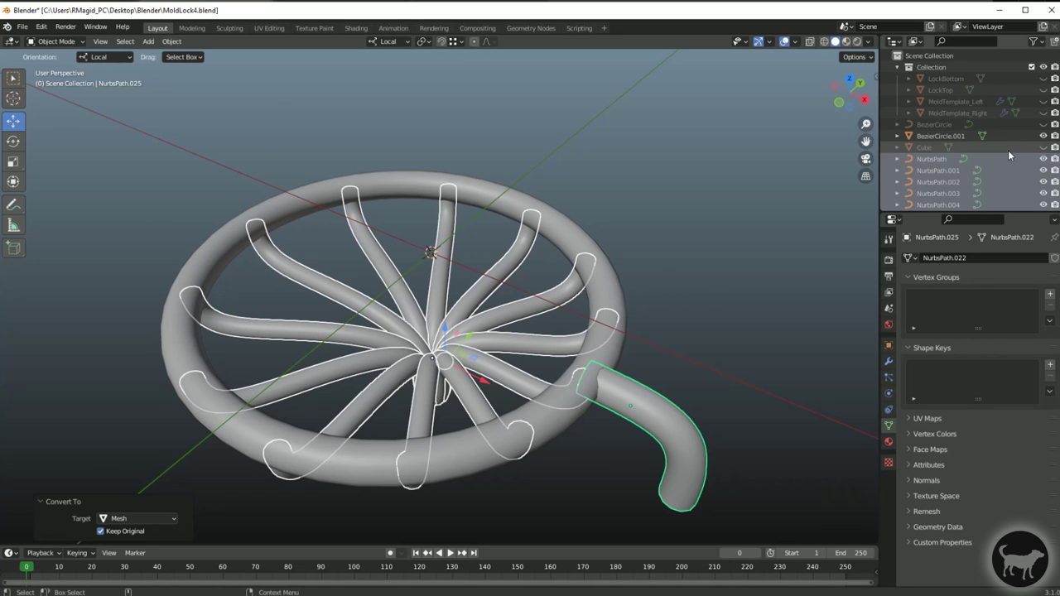
- Hide the original curves NurbsPath.001 through NurbsPath.012, leaving their mesh copies displayed
scroll(1006, 153, down, 10)
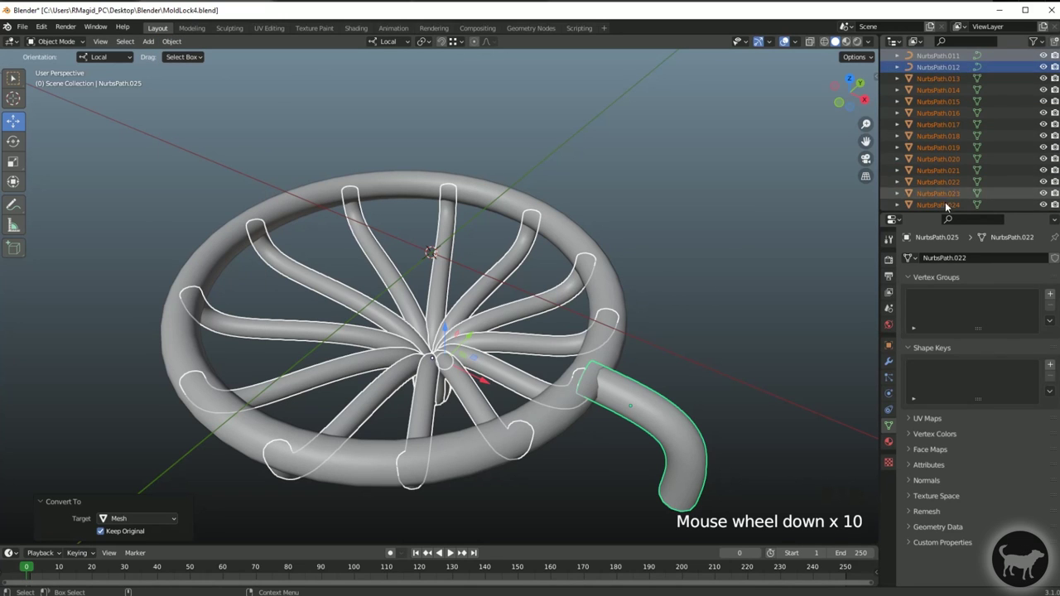
scroll(950, 161, up, 2)
scroll(946, 143, down, 6)
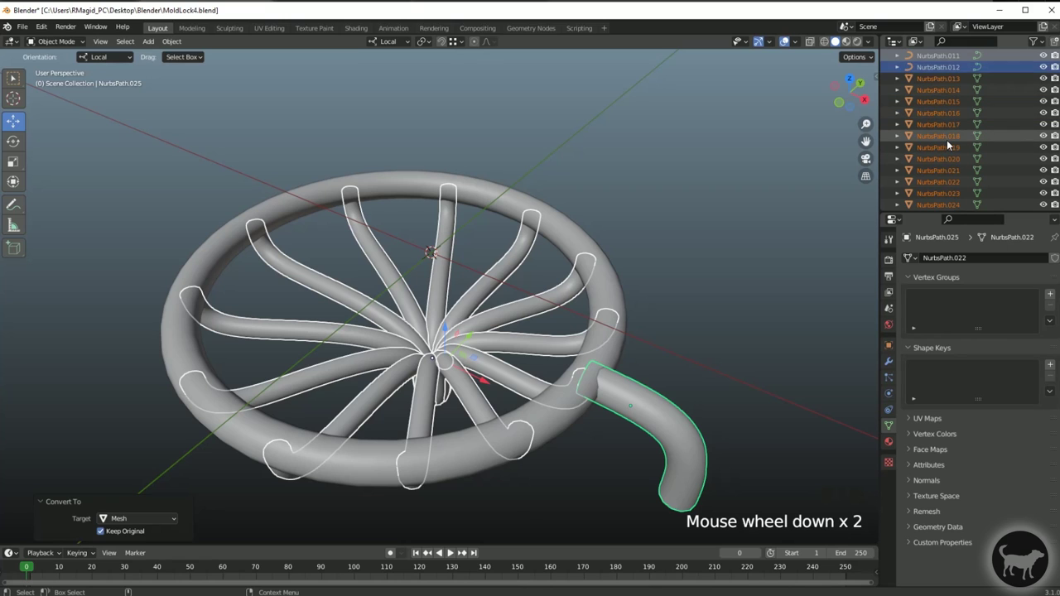
scroll(946, 140, up, 4)
scroll(947, 140, up, 4)
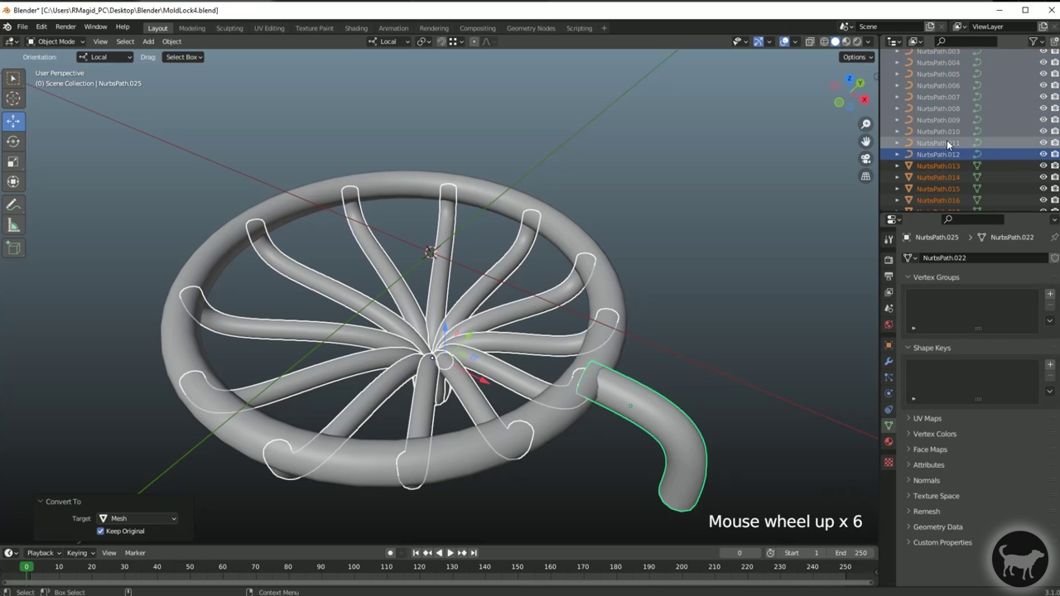
click(415, 347)
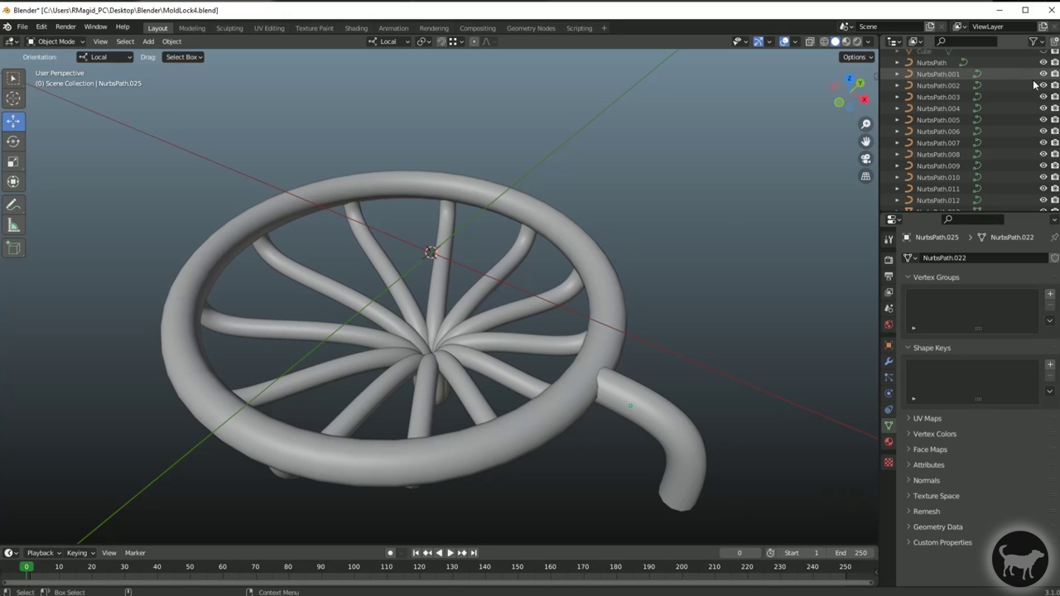
drag(1045, 77, 1041, 201)
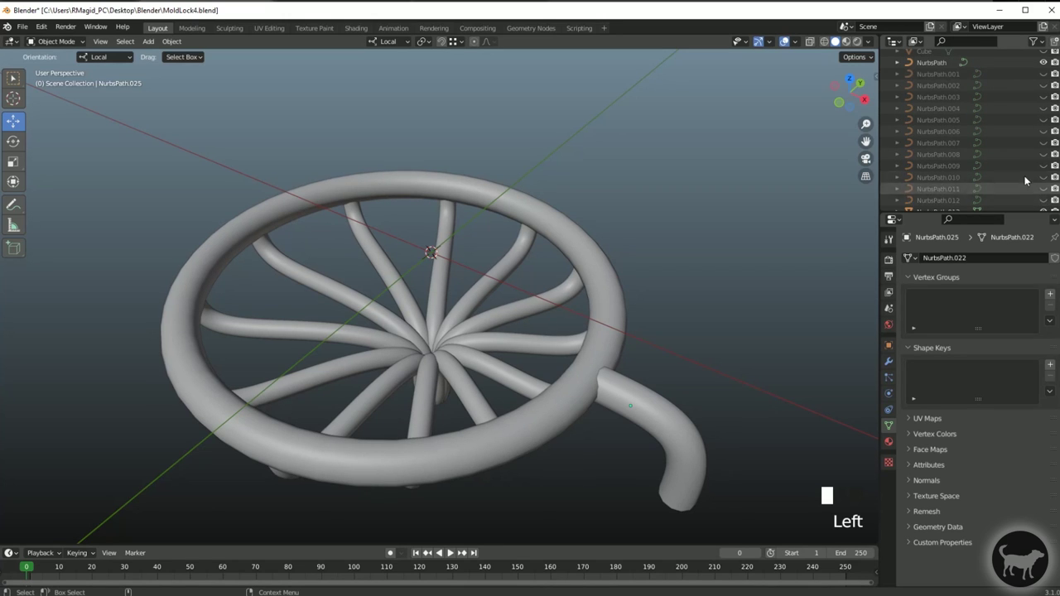
scroll(1033, 209, down, 2)
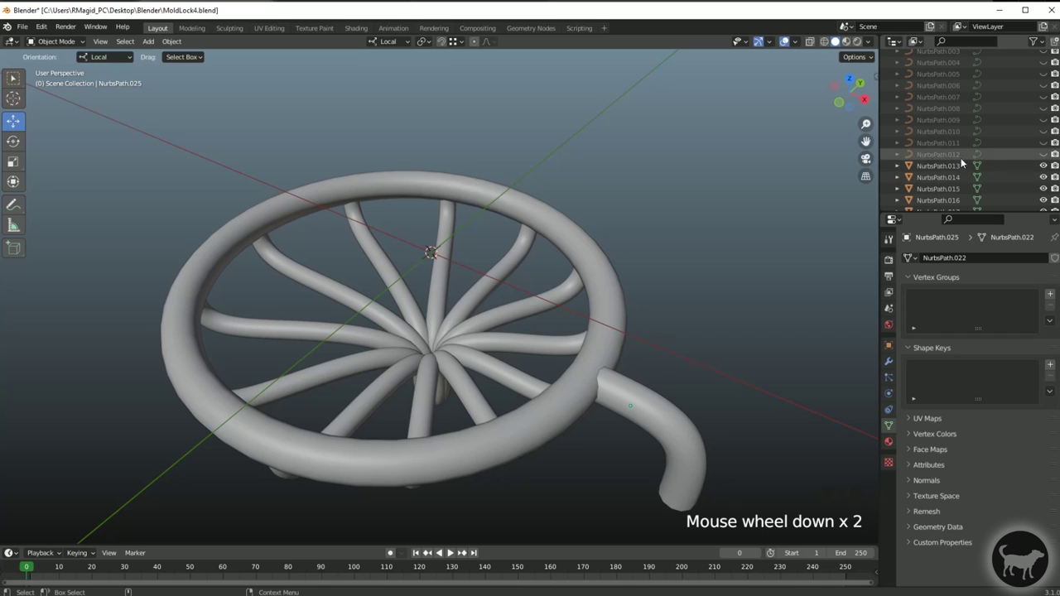
scroll(961, 207, down, 2)
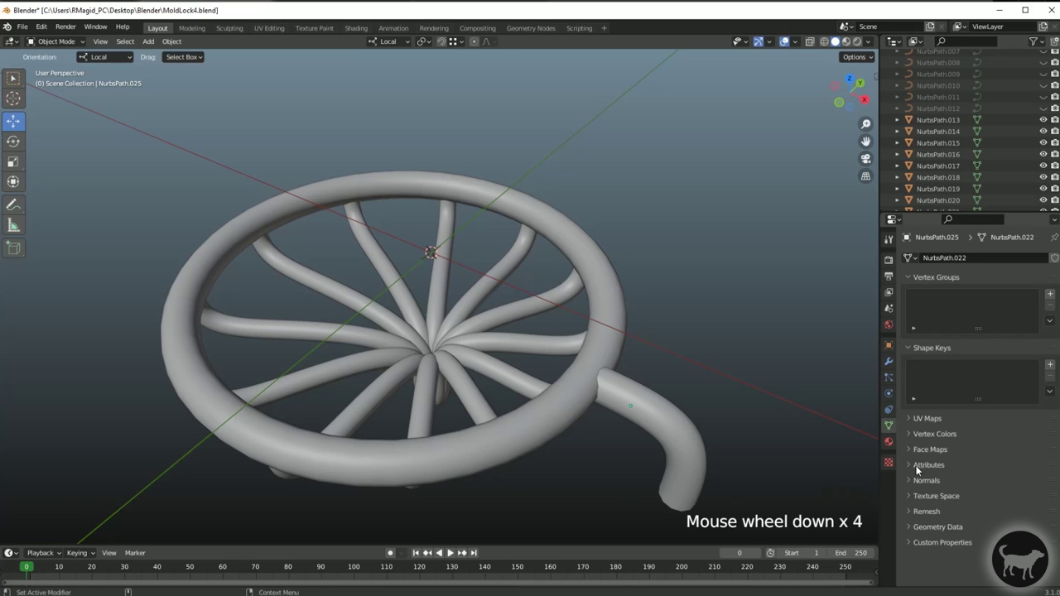
scroll(1004, 134, up, 9)
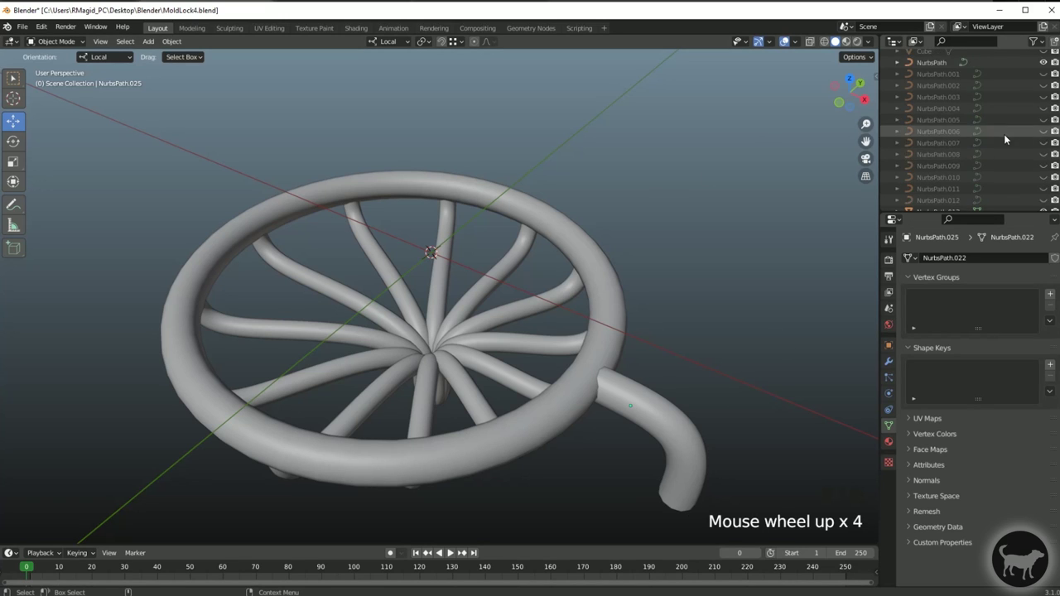
- Temporarily show MoldTemplate_Right to compare it with the cooling channel tubes, and hide it again
click(1043, 113)
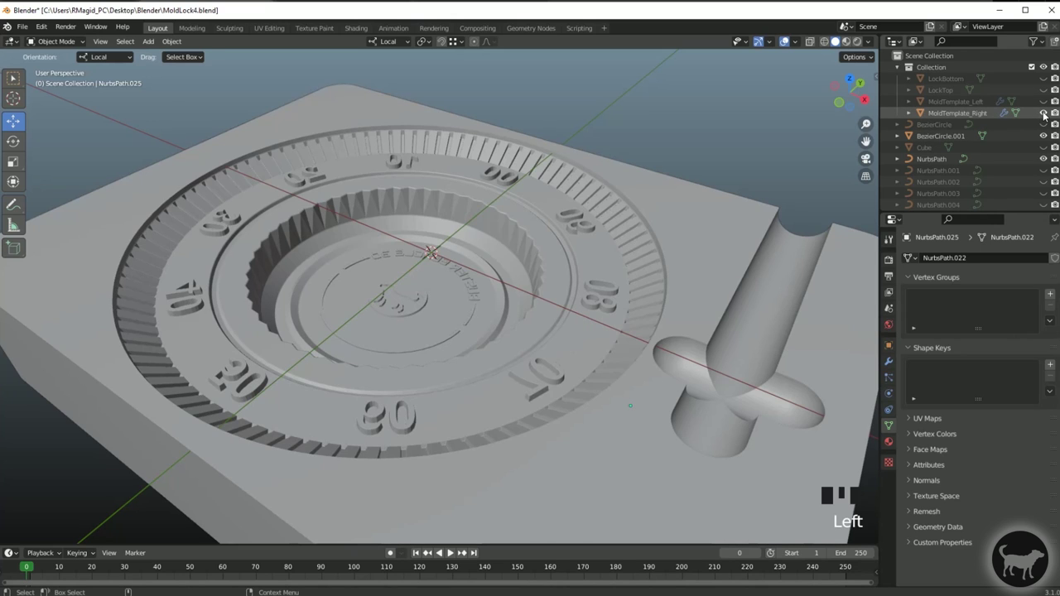
click(1043, 114)
click(1043, 113)
click(1044, 114)
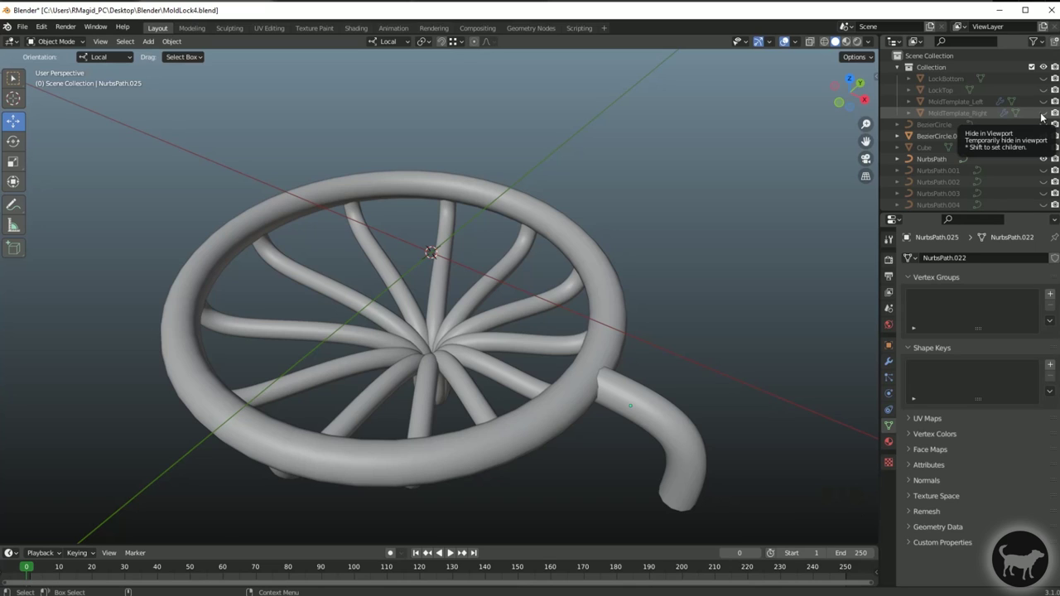
click(573, 253)
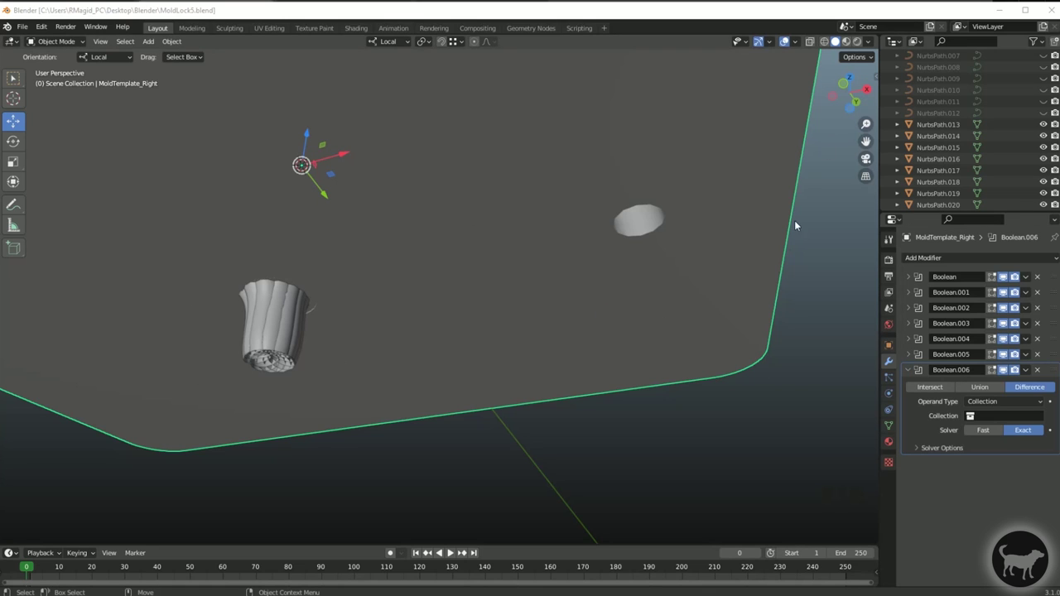
- Move the radial tube meshes NurbsPath.013 through NurbsPath.024 into a new collection named Outlet
scroll(943, 165, down, 5)
scroll(948, 87, up, 2)
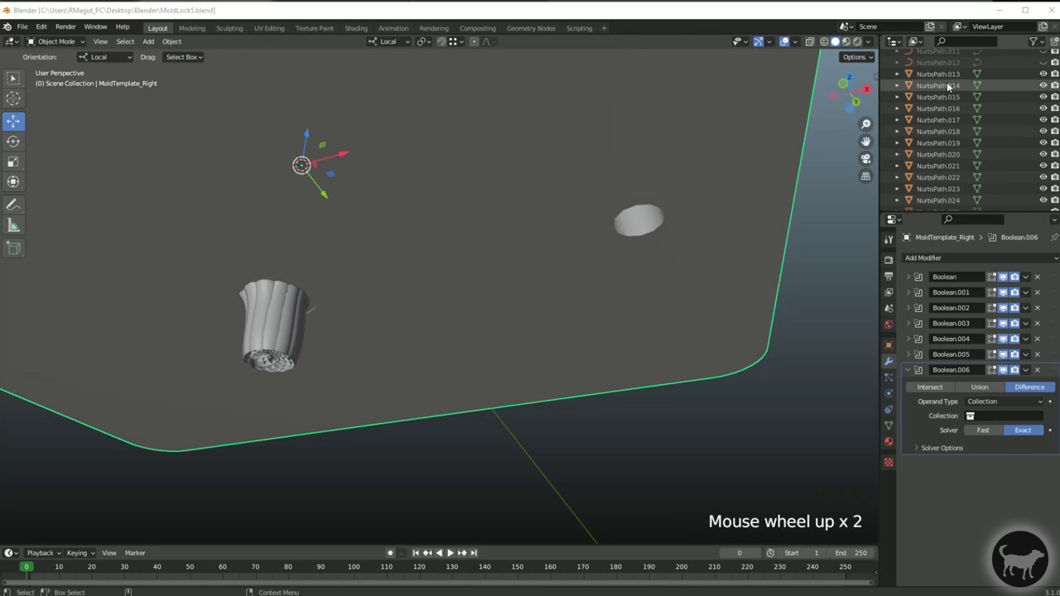
scroll(939, 153, up, 2)
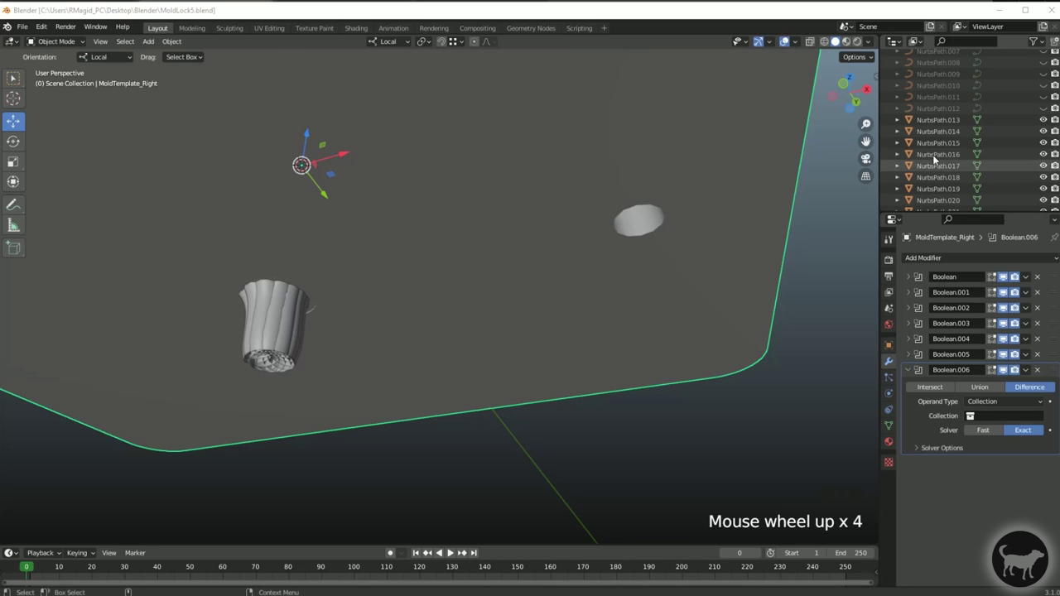
click(938, 121)
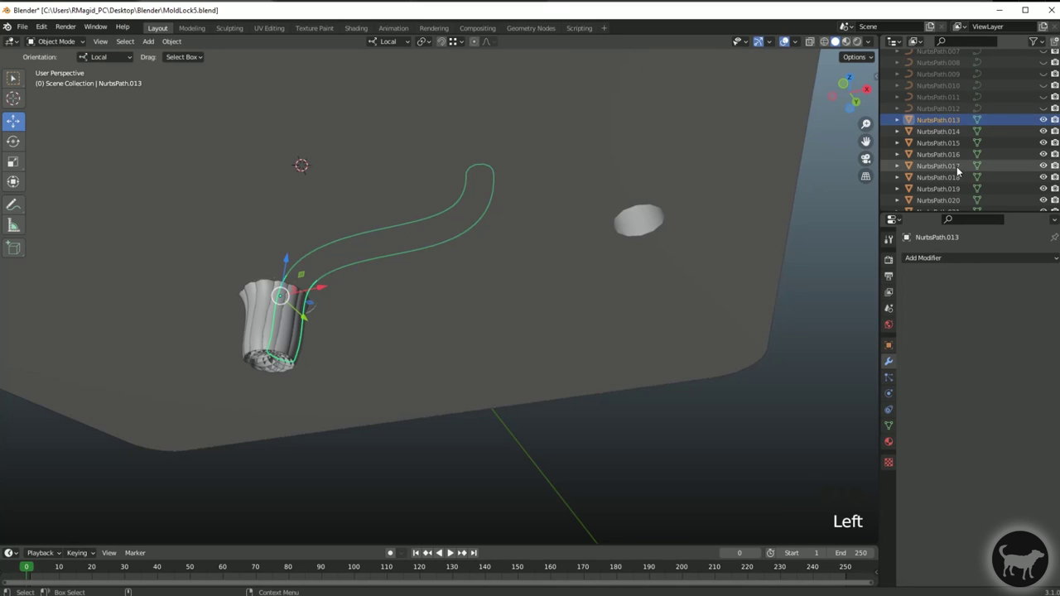
scroll(946, 150, down, 3)
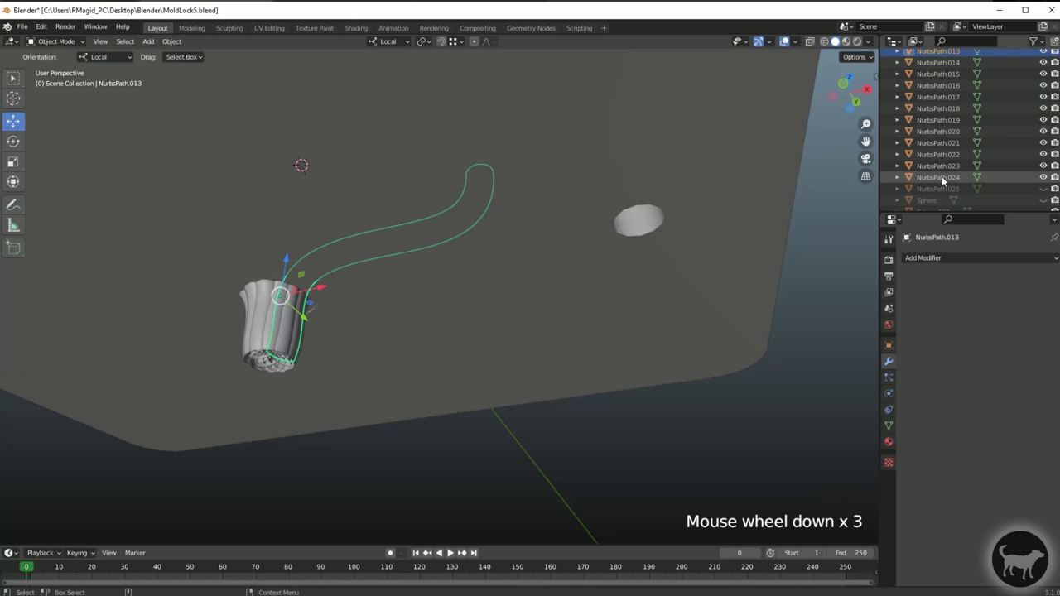
shift+click(938, 178)
scroll(275, 257, down, 2)
alt+drag(275, 256, 489, 149)
alt+drag(489, 375, 703, 407)
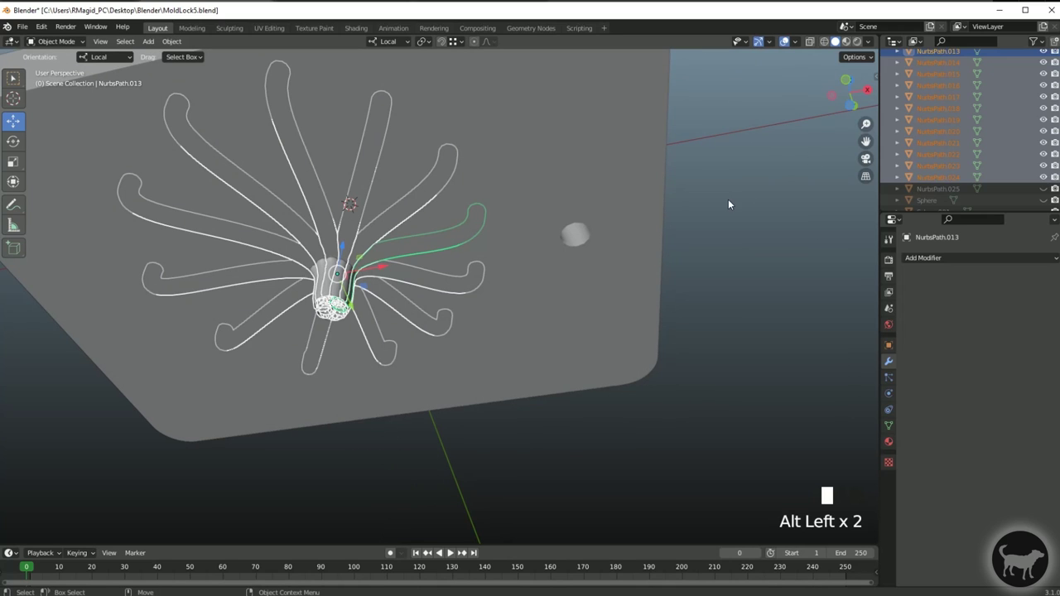
key(ctrl+g)
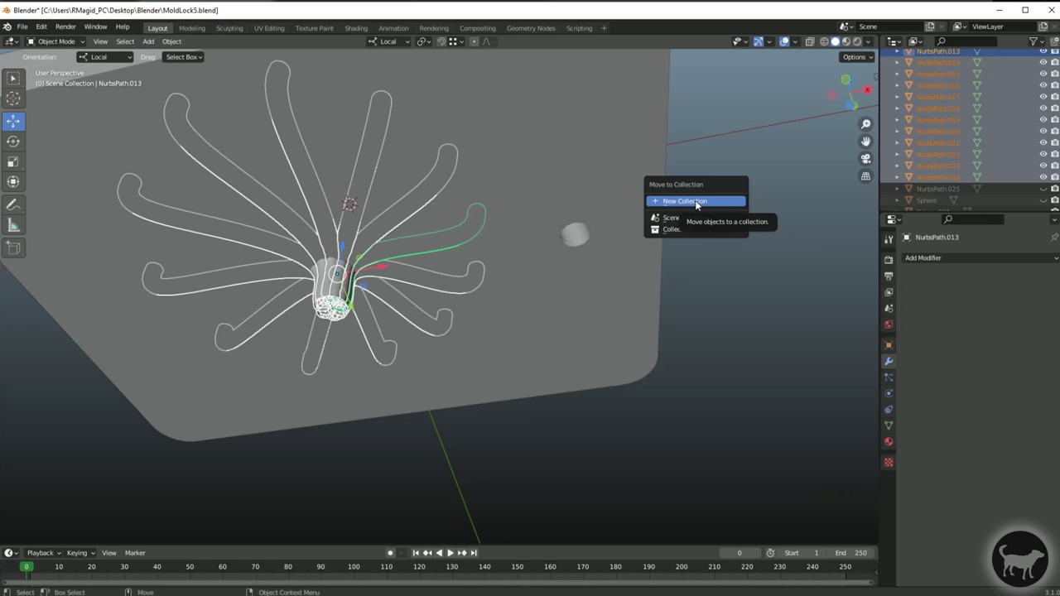
click(695, 201)
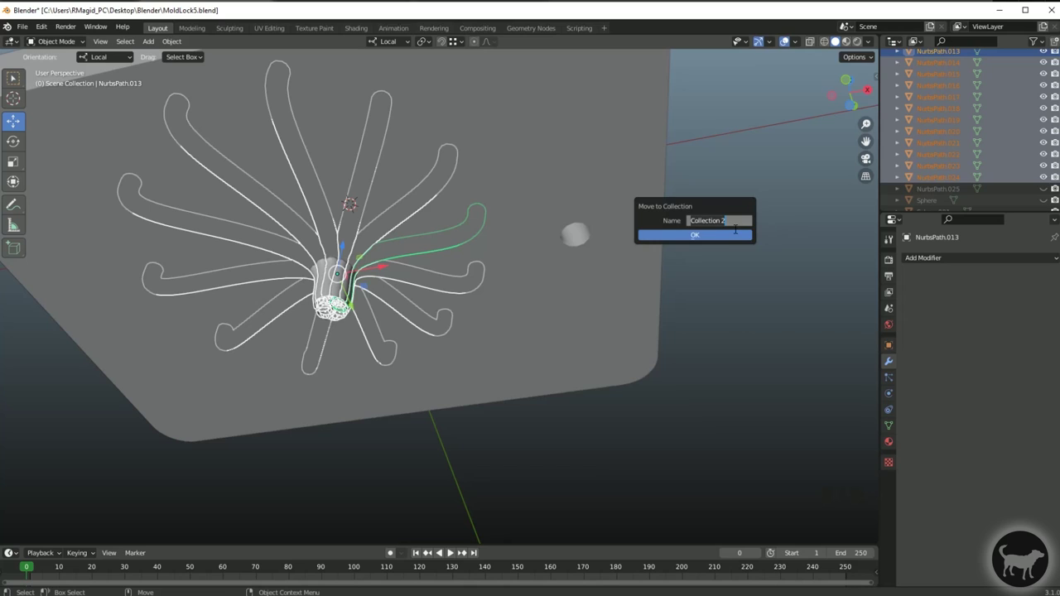
text(Outlet)
key(Return)
click(719, 235)
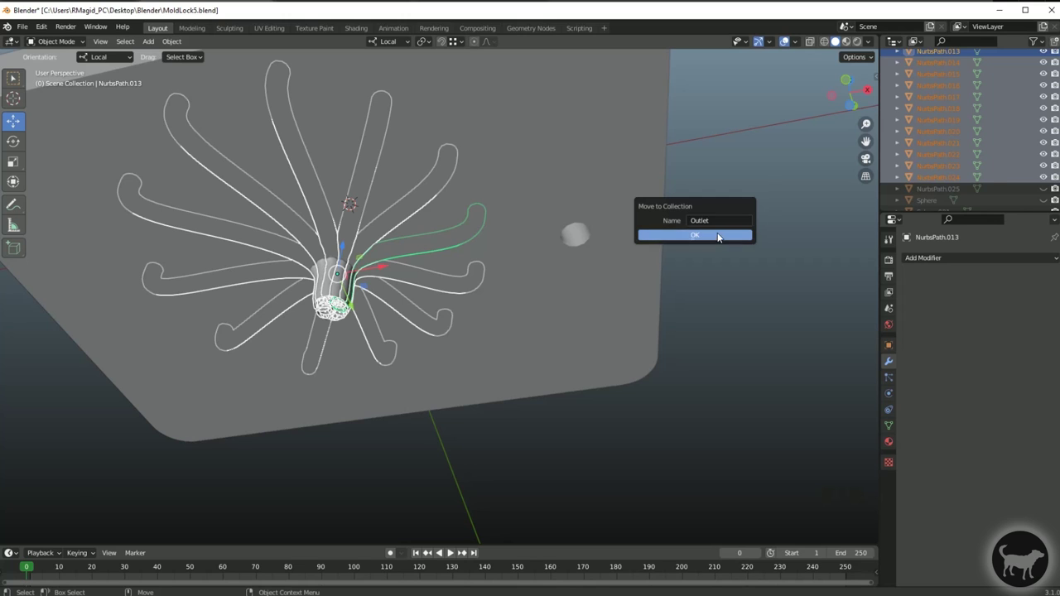
- Check the Outlet collection and the tube meshes it contains in the scene hierarchy
scroll(936, 164, up, 8)
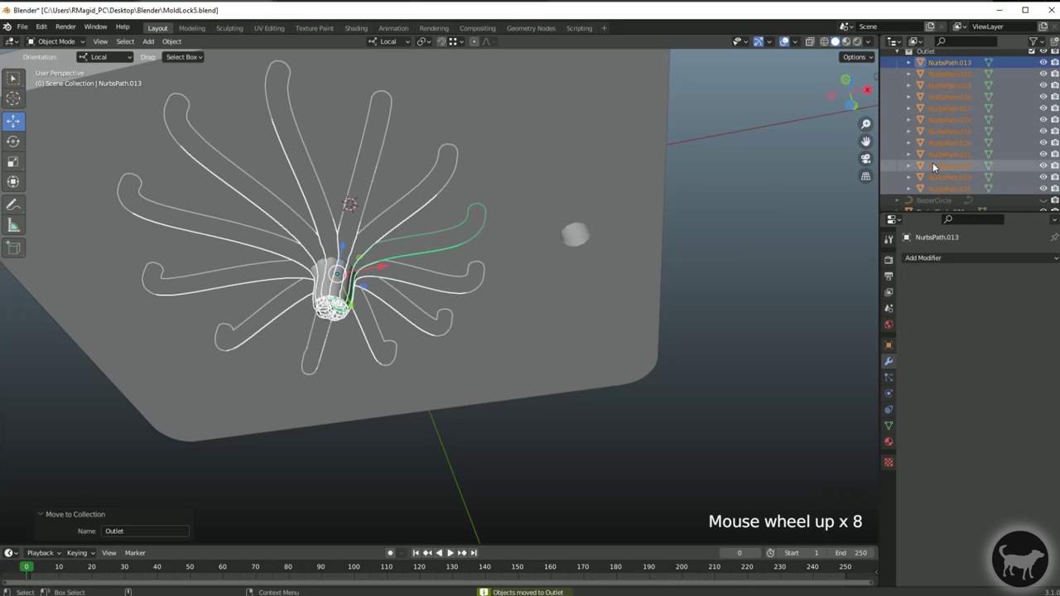
scroll(928, 157, up, 3)
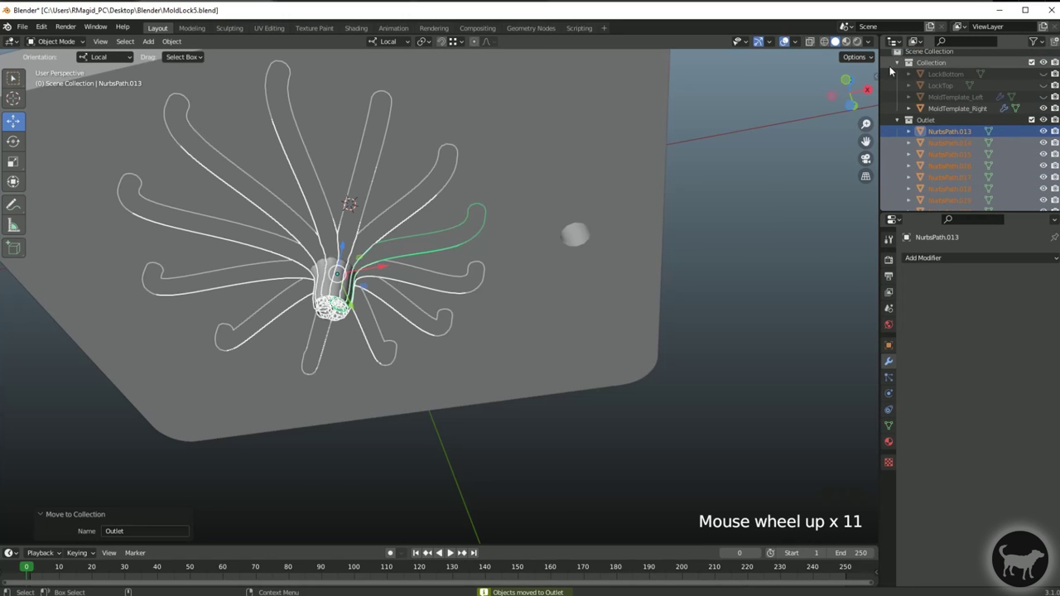
click(899, 121)
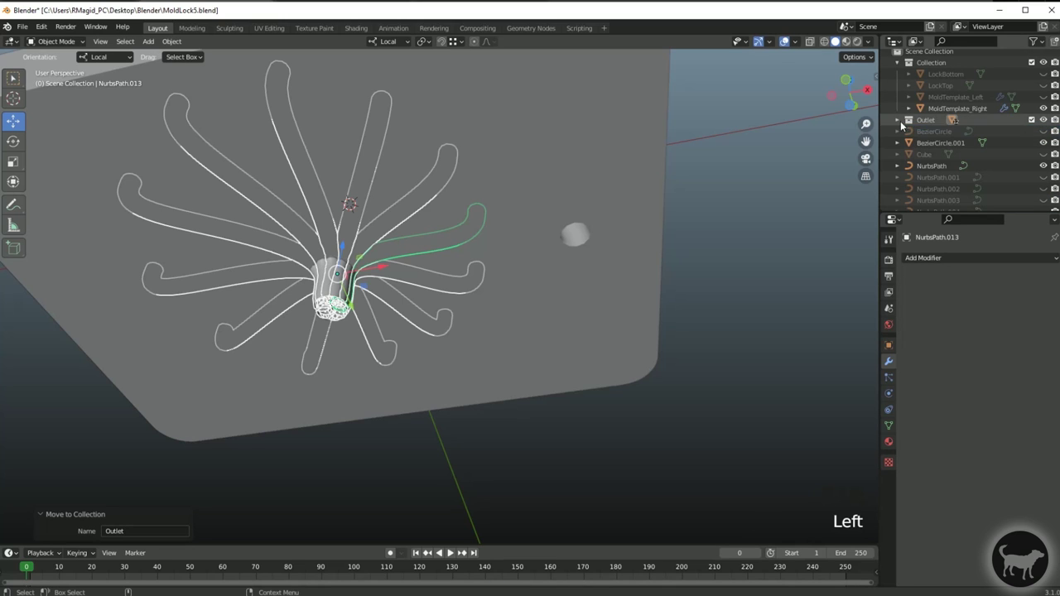
click(921, 121)
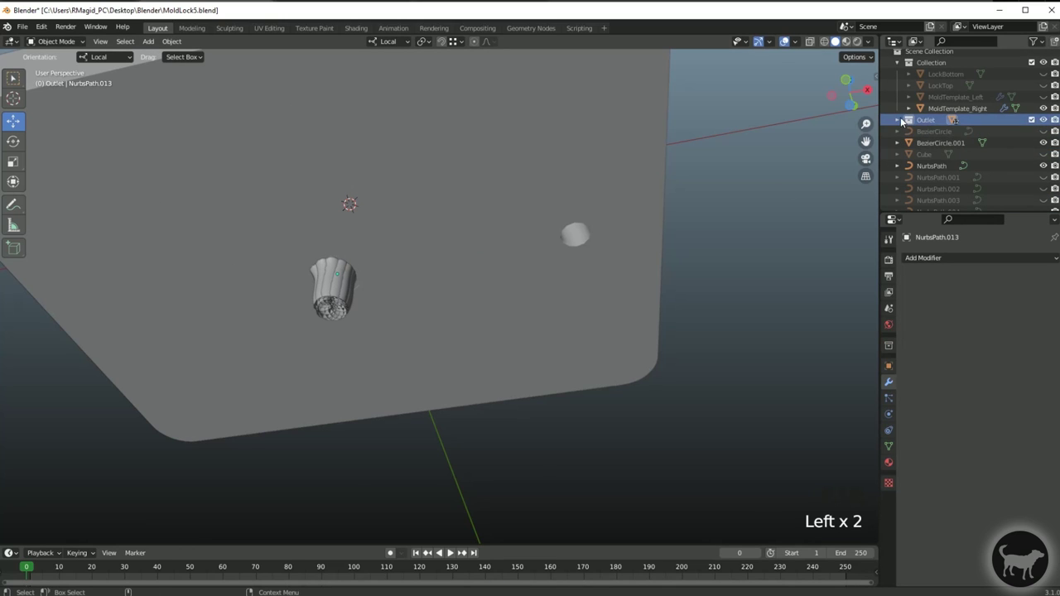
click(952, 120)
click(952, 120)
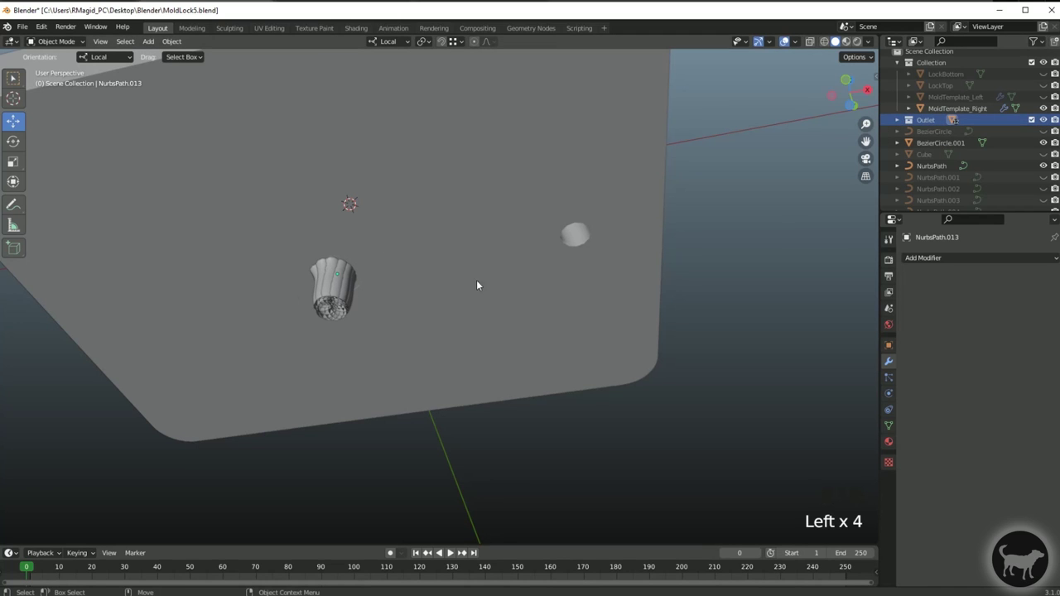
click(896, 121)
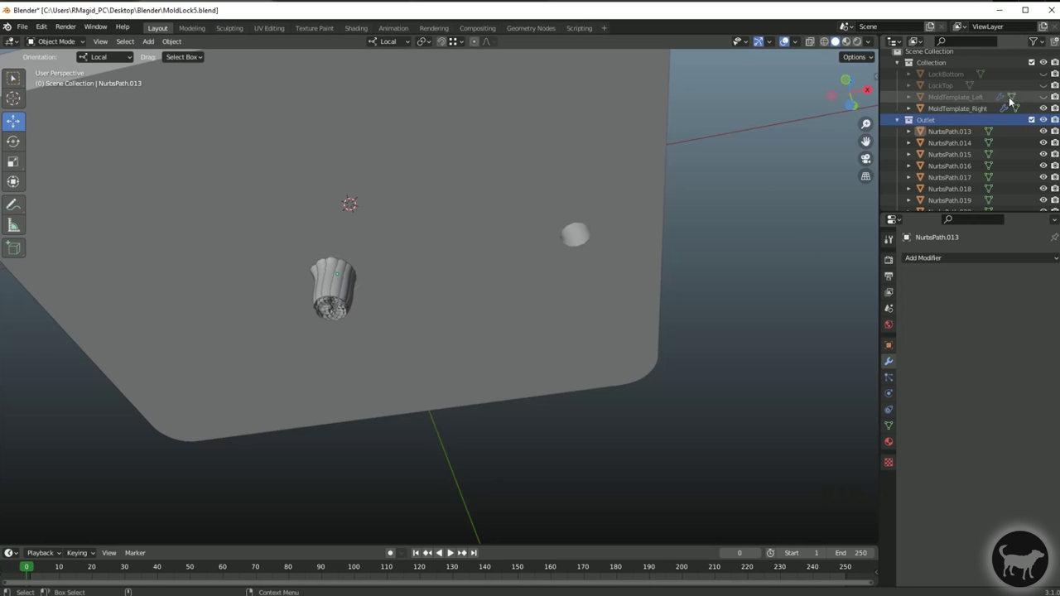
- Set MoldTemplate_Right's Boolean.006 Difference modifier to operand type Collection and assign the Outlet collection
click(980, 108)
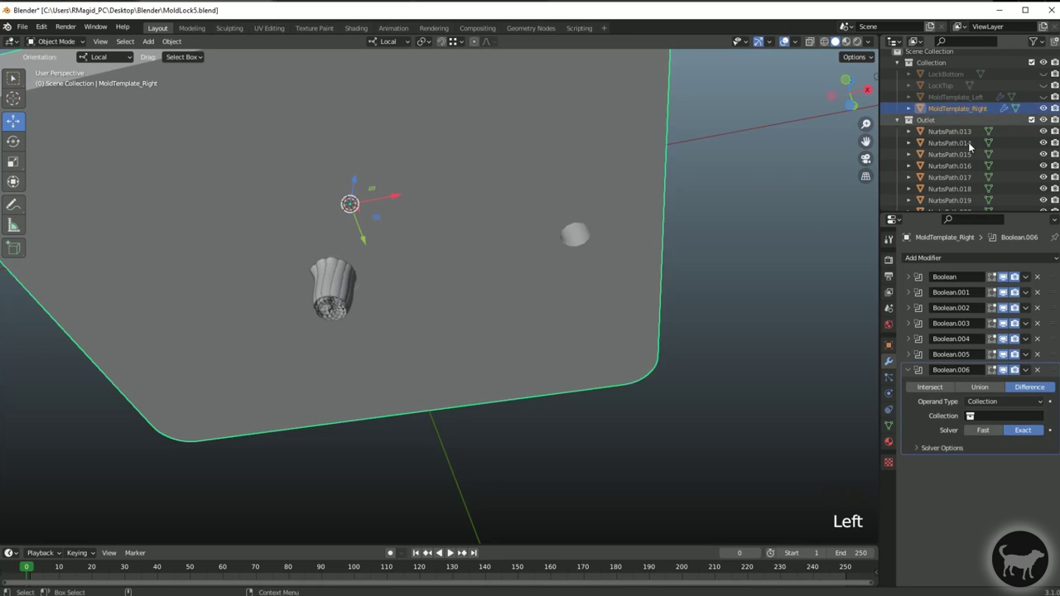
click(1002, 403)
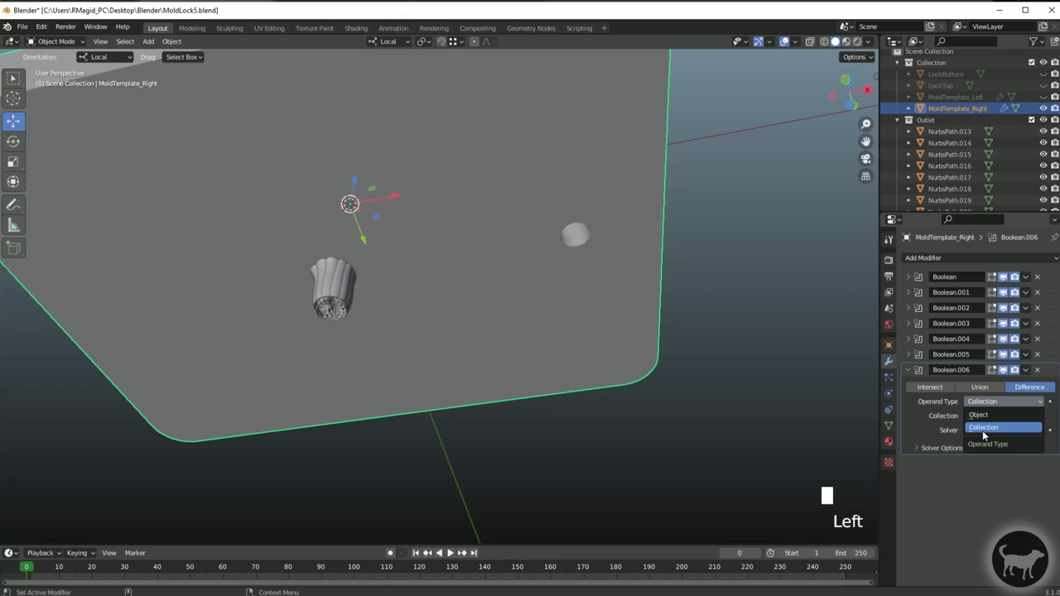
click(984, 427)
click(989, 417)
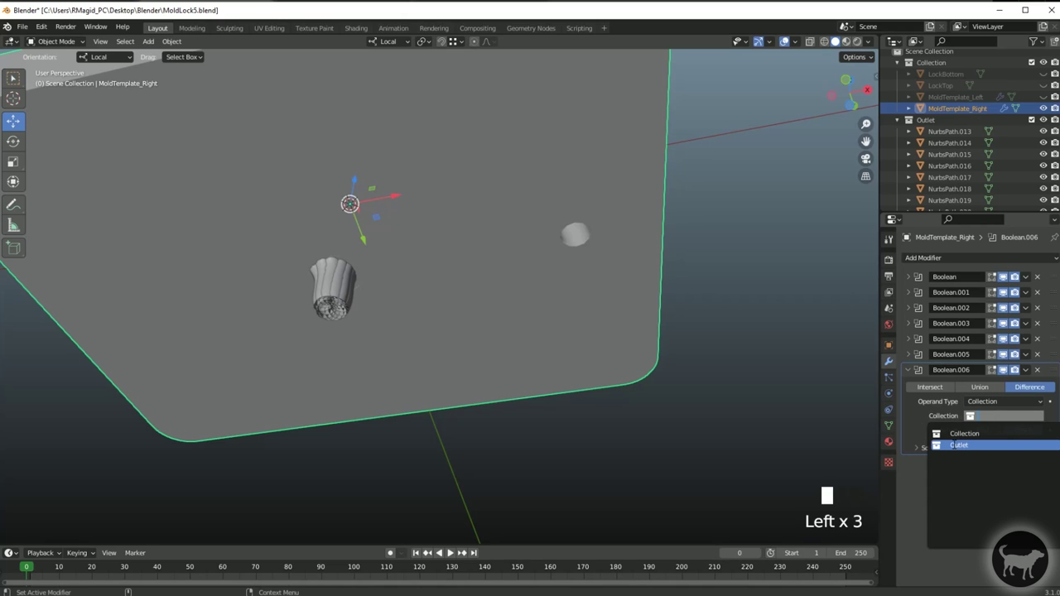
click(954, 445)
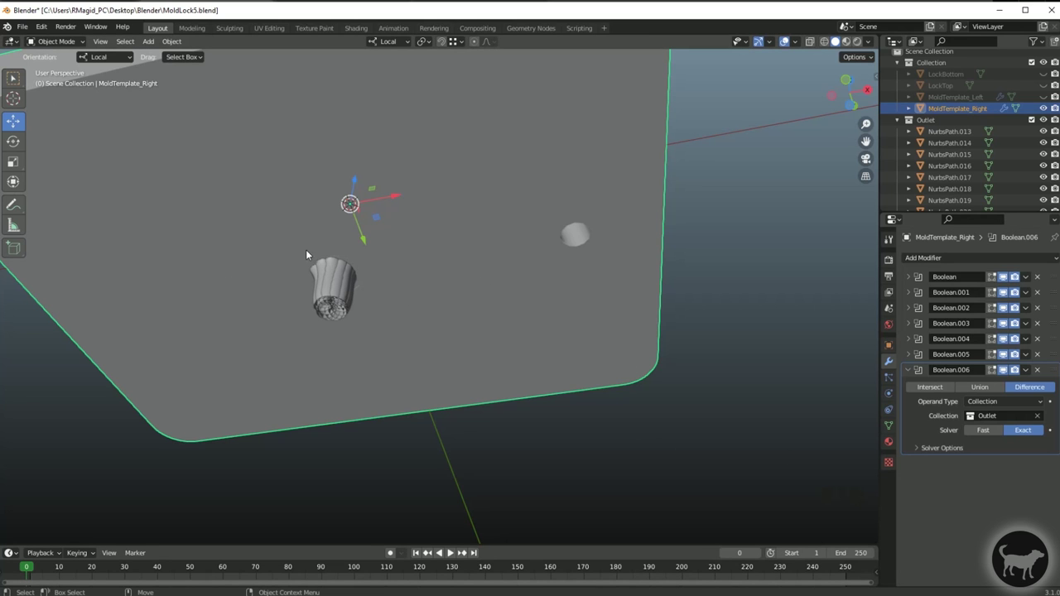
click(1041, 108)
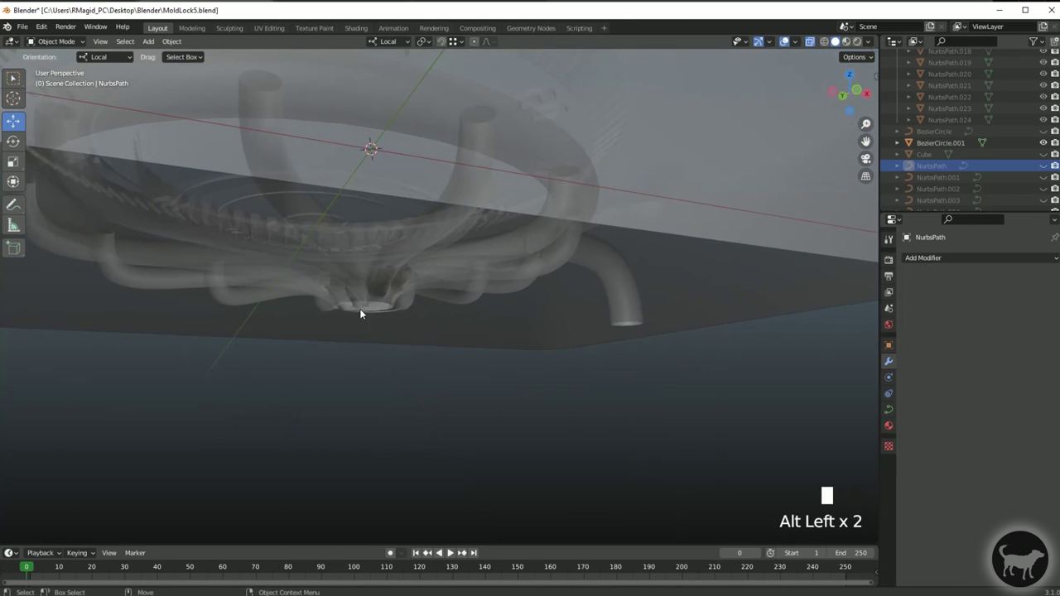
- Inspect the cooling channel tubes and their central outlet through the transparent mold from several angles
alt+drag(360, 313, 369, 298)
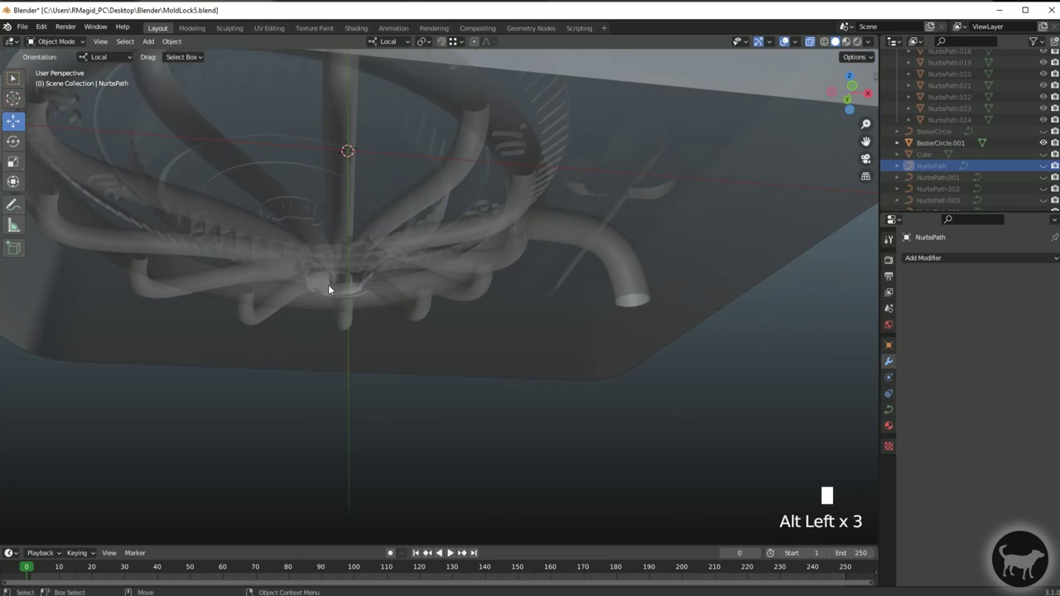
scroll(331, 289, down, 4)
alt+drag(461, 345, 330, 301)
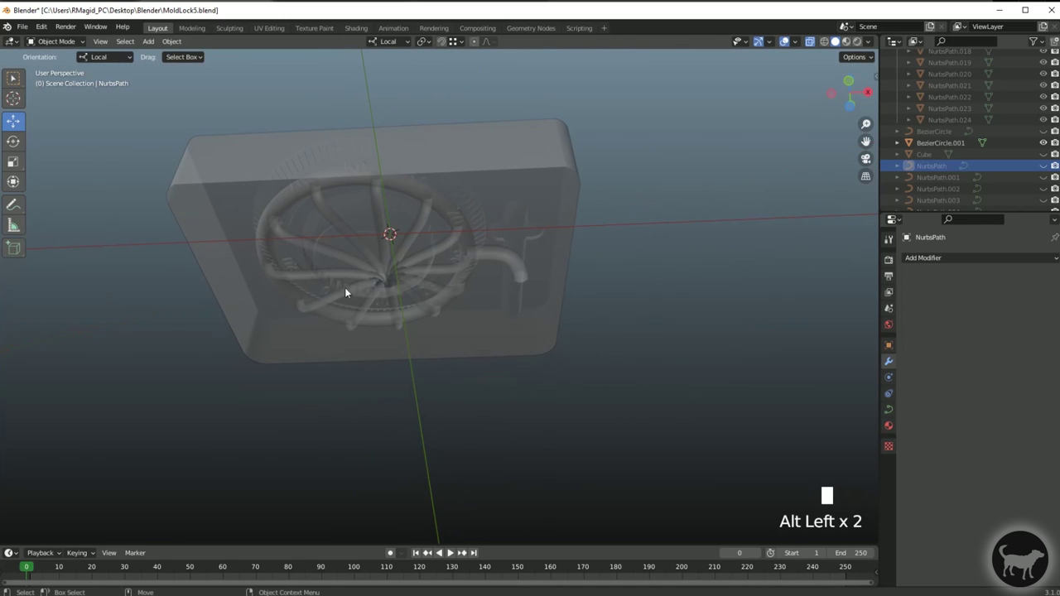
alt+drag(612, 266, 671, 404)
scroll(436, 381, up, 4)
mouse_move(437, 382)
alt+mouse_down()
mouse_move(468, 317)
mouse_move(443, 273)
mouse_move(427, 373)
alt+mouse_up()
click(427, 373)
scroll(474, 288, down, 1)
alt+drag(473, 289, 534, 530)
scroll(439, 236, up, 3)
alt+drag(439, 242, 746, 307)
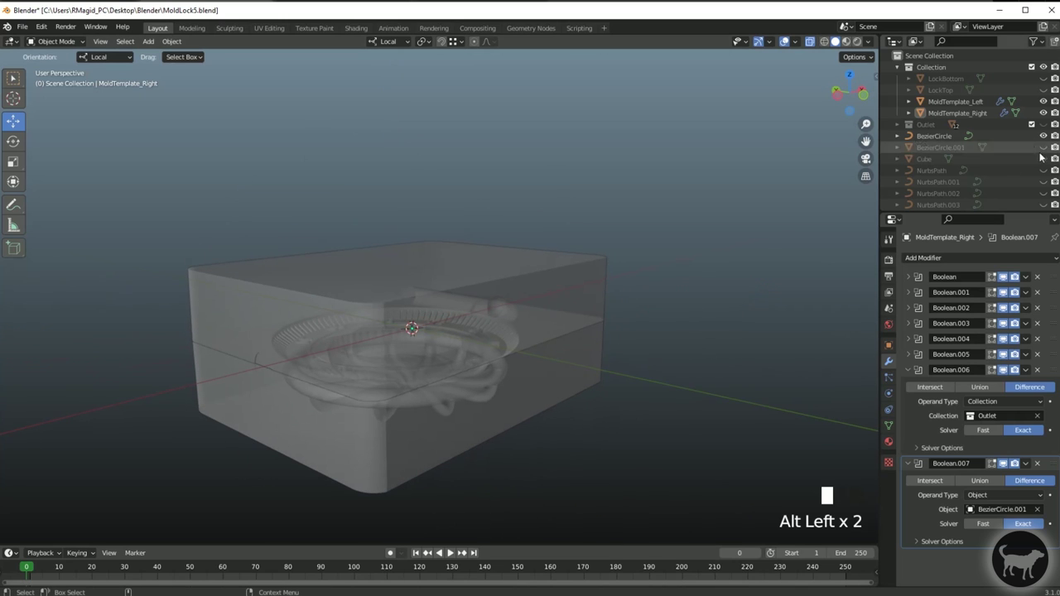
- Turn off X-ray display so both mold halves are shown solid, and clear the selection
click(462, 305)
alt+drag(480, 298, 641, 257)
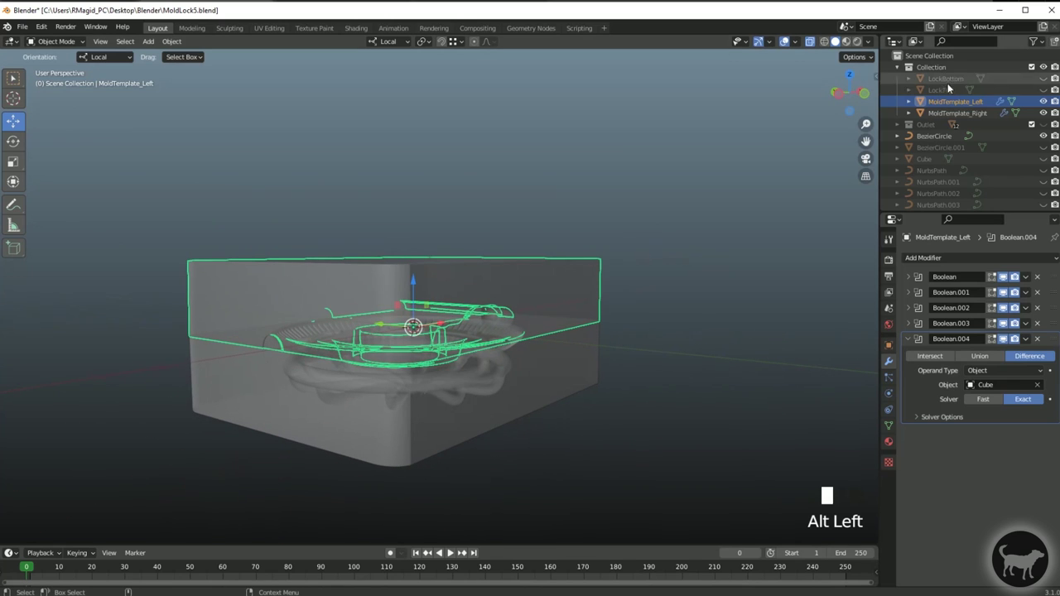
click(836, 42)
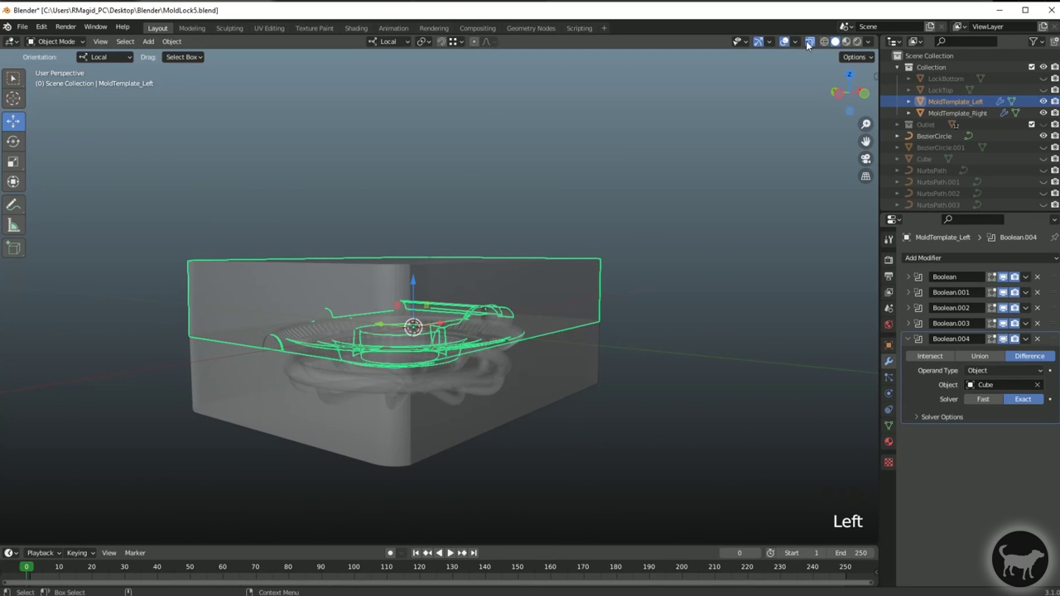
click(809, 41)
alt+drag(795, 108, 742, 166)
click(828, 140)
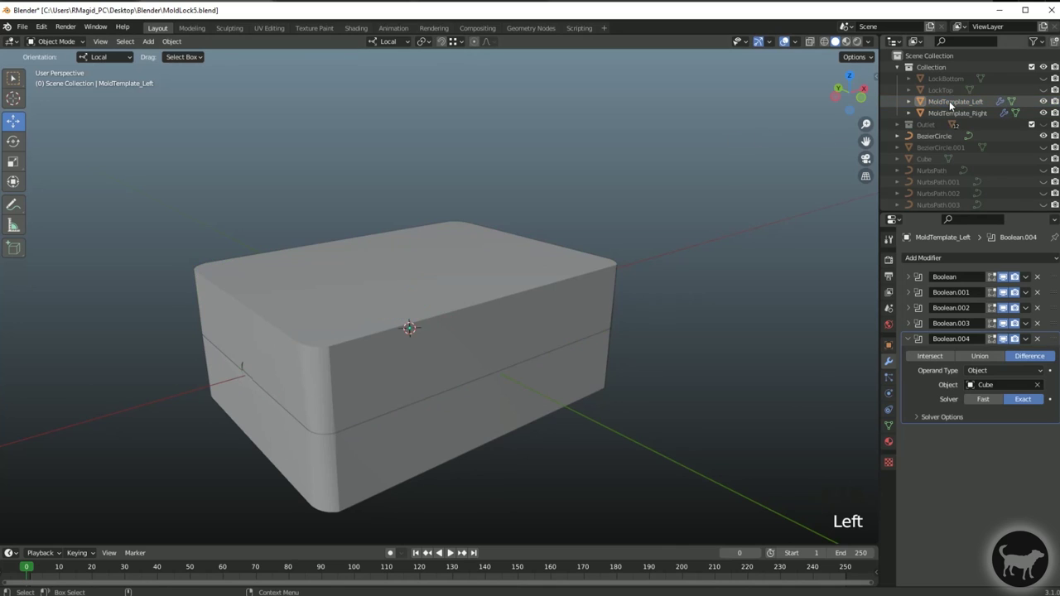
- Export MoldTemplate_Left as an STL, overwriting MoldFinal_Left_NEW.stl in the Blender folder
click(951, 102)
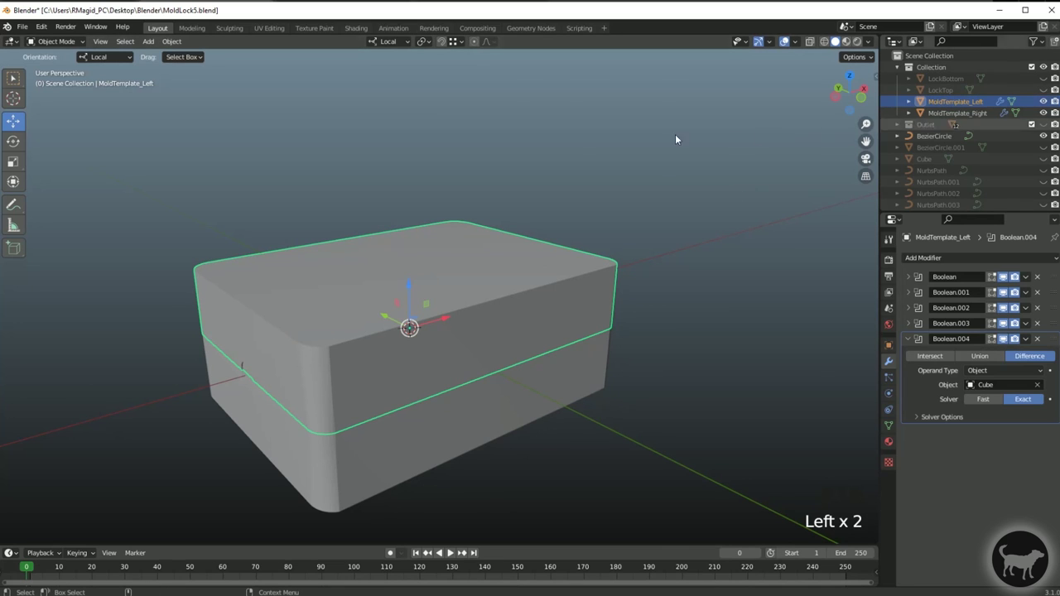
click(22, 27)
mouse_move(67, 191)
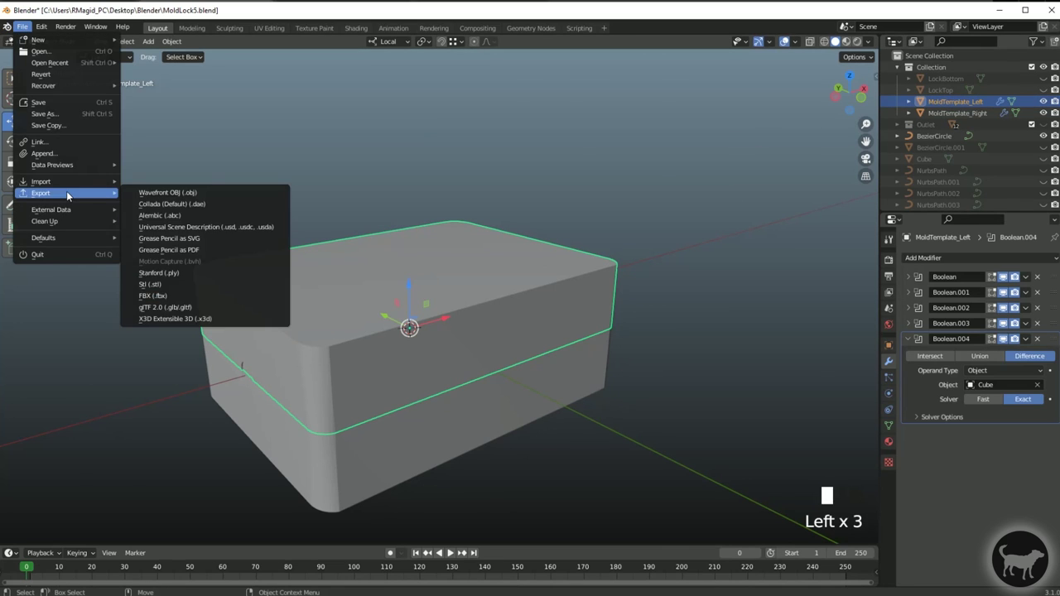
click(157, 286)
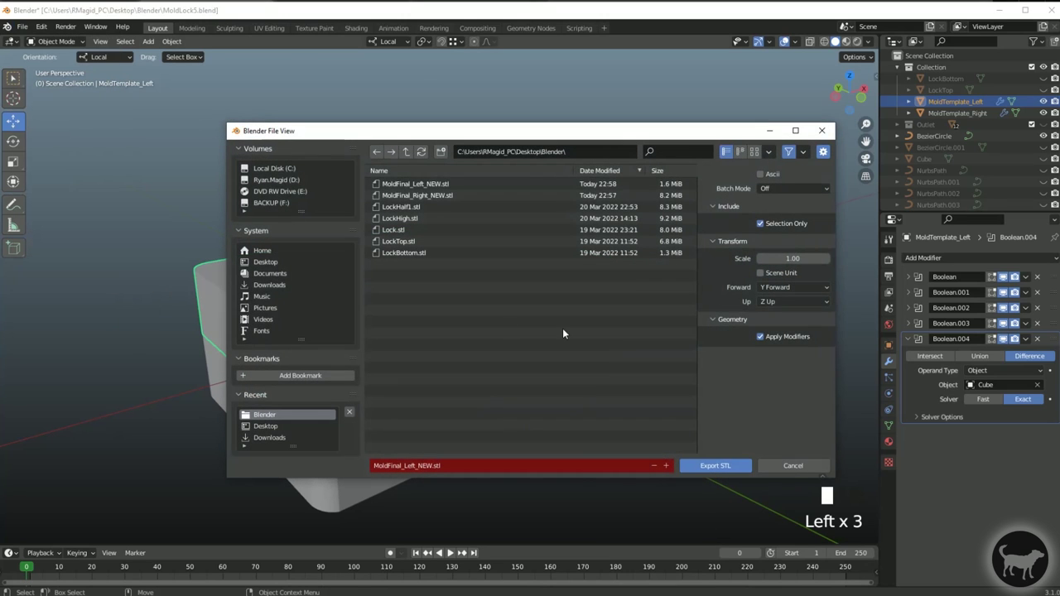
click(410, 186)
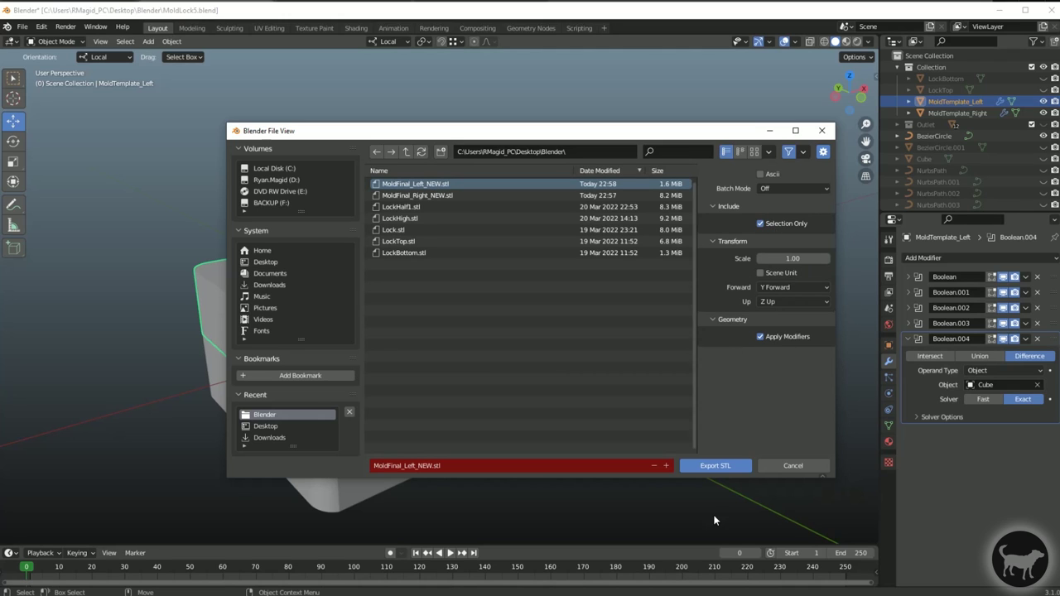
click(714, 466)
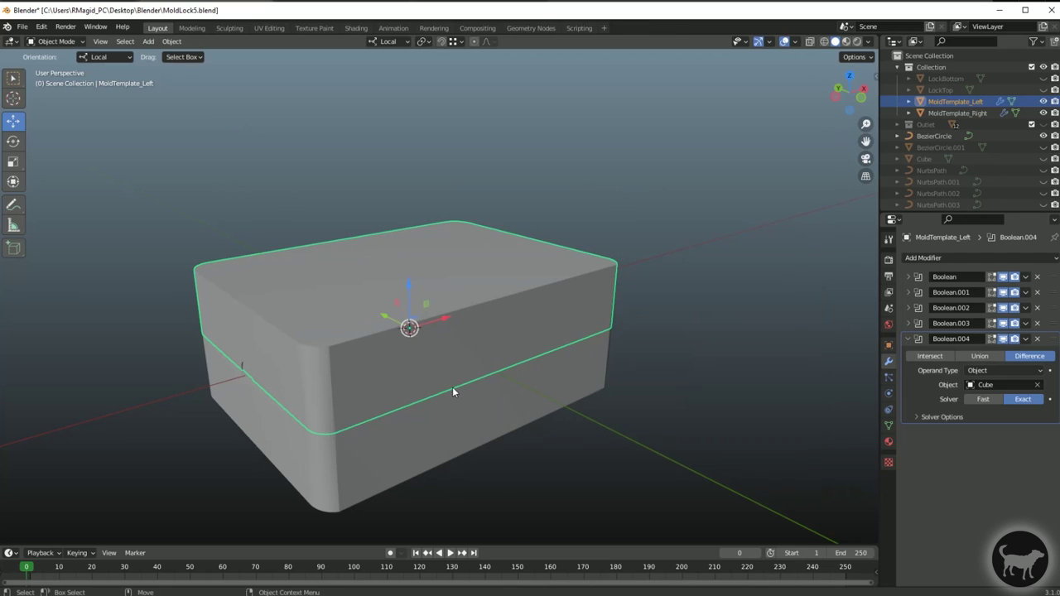
- Export MoldTemplate_Right as an STL, overwriting MoldFinal_Right_NEW.stl in the Blender folder
click(981, 116)
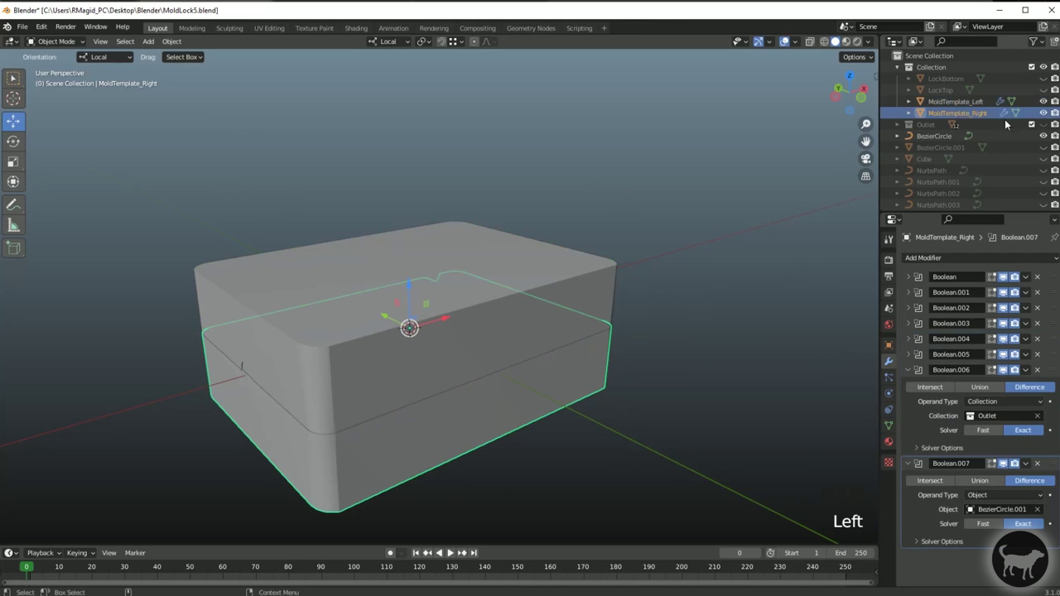
click(22, 28)
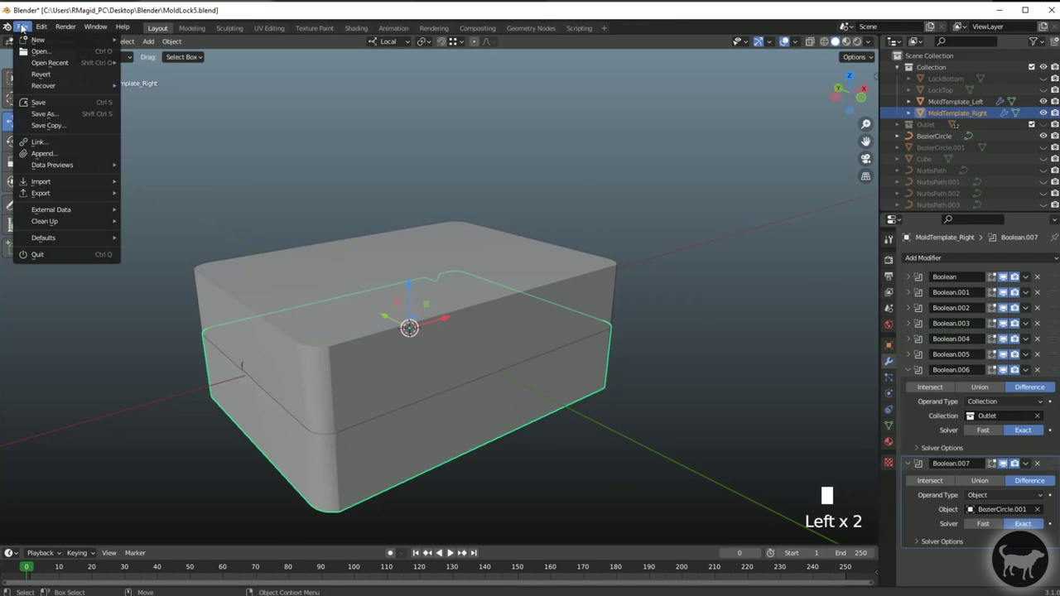
mouse_move(79, 192)
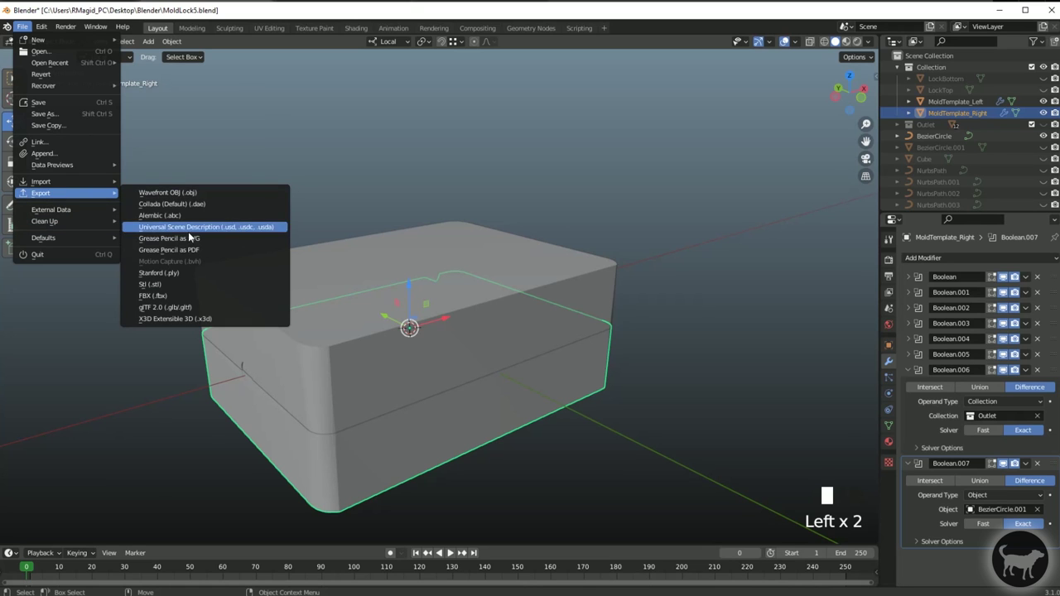
click(180, 286)
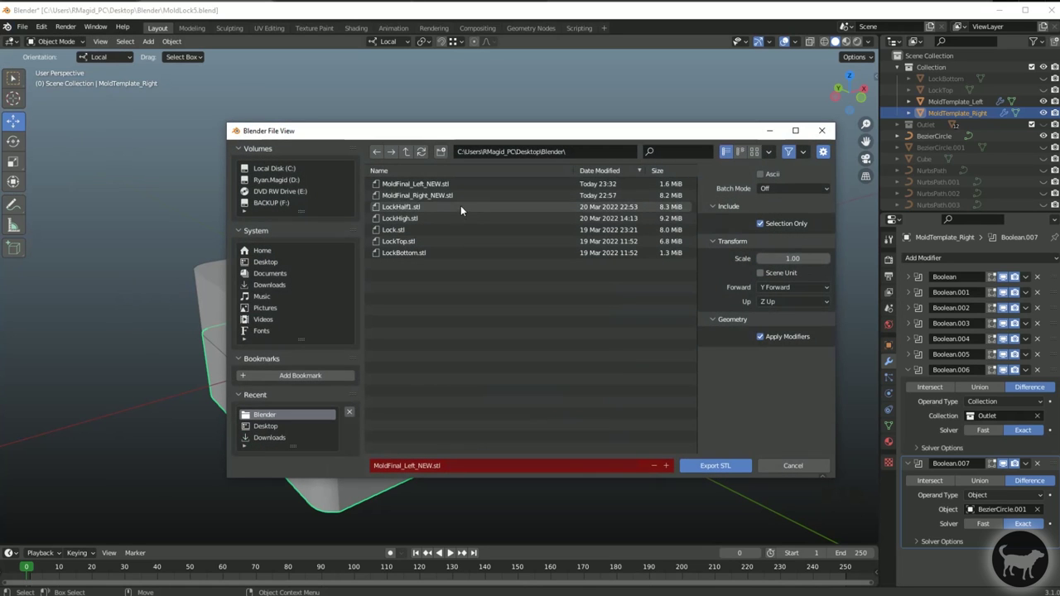
click(433, 195)
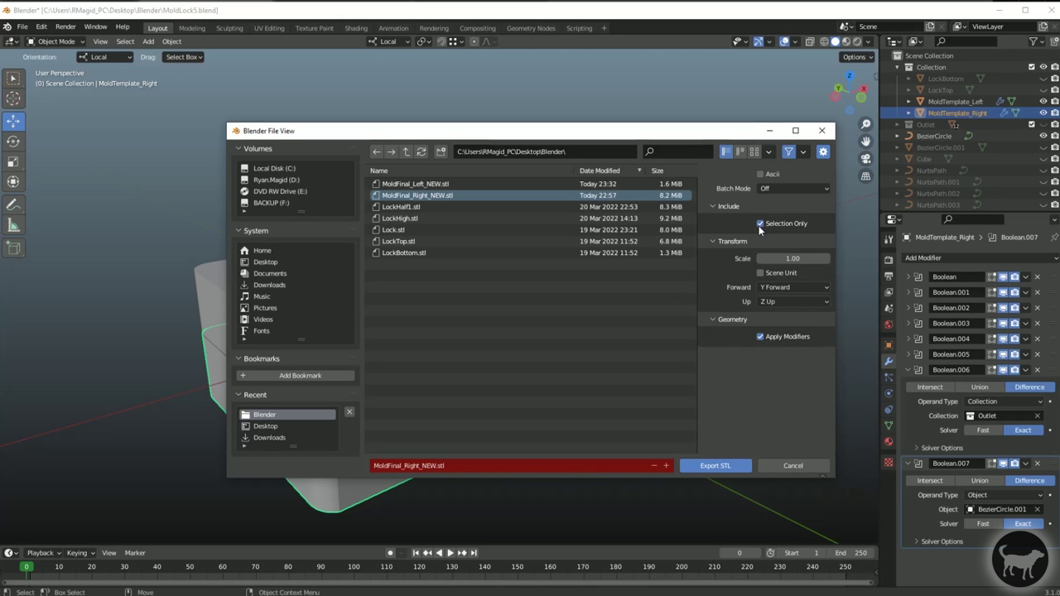
click(731, 465)
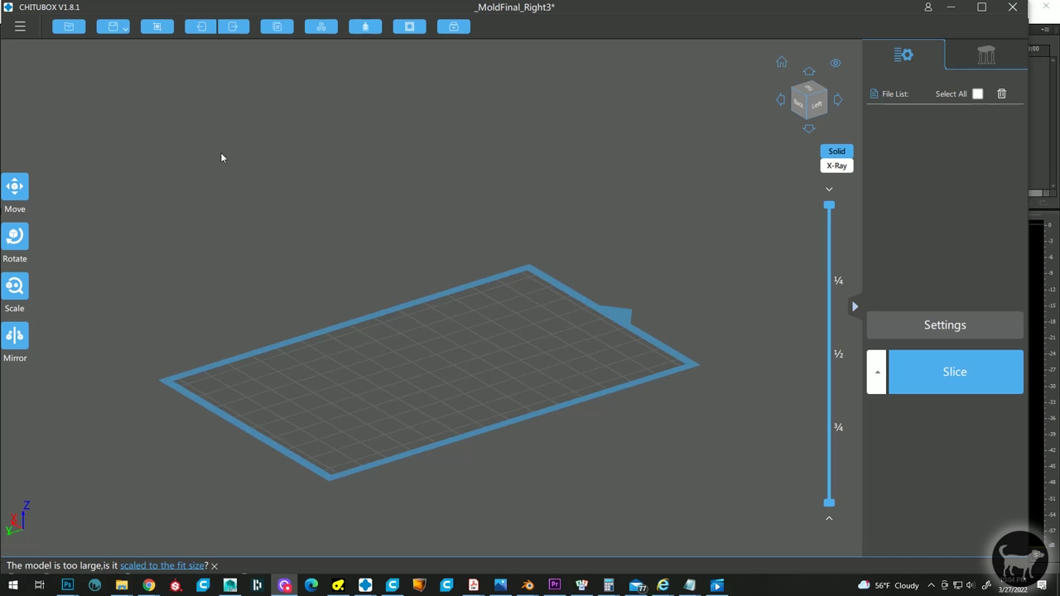
- Switch to CHITUBOX and import MoldFinal_Left_NEW.stl and MoldFinal_Right_NEW.stl together
click(76, 32)
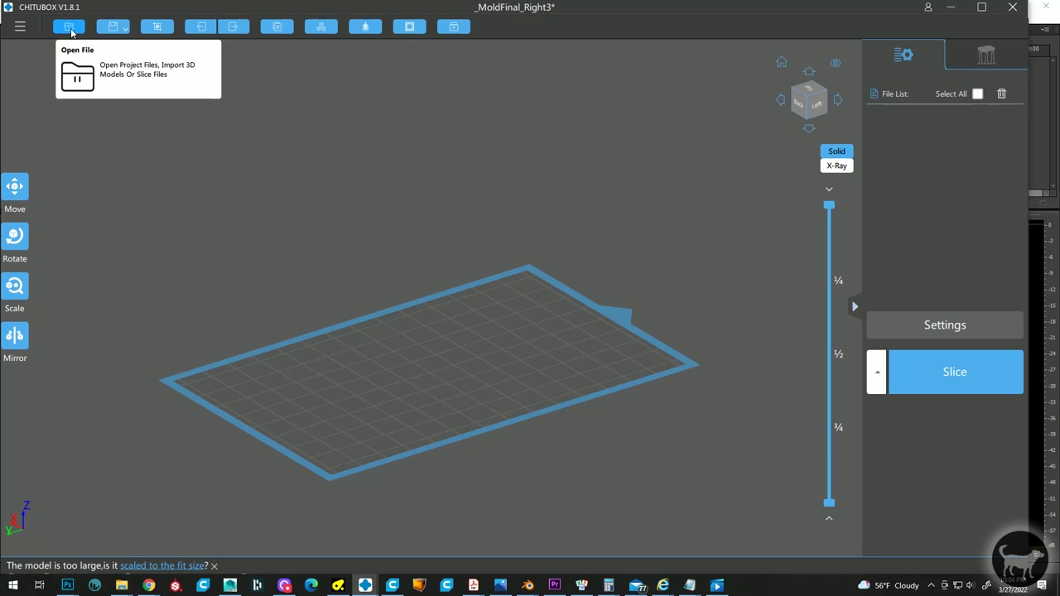
click(232, 161)
shift+click(244, 173)
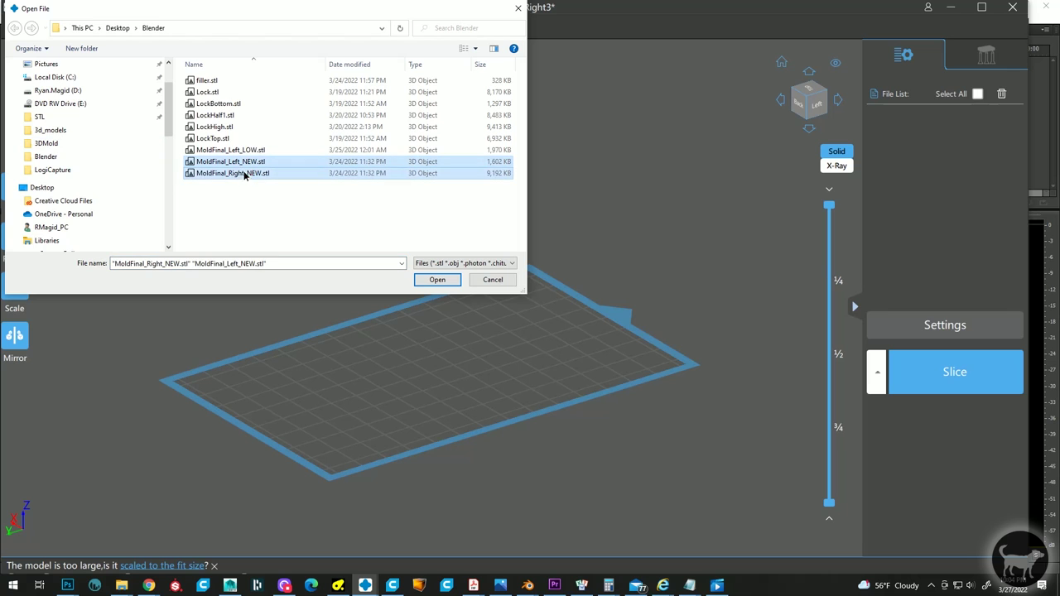
click(437, 280)
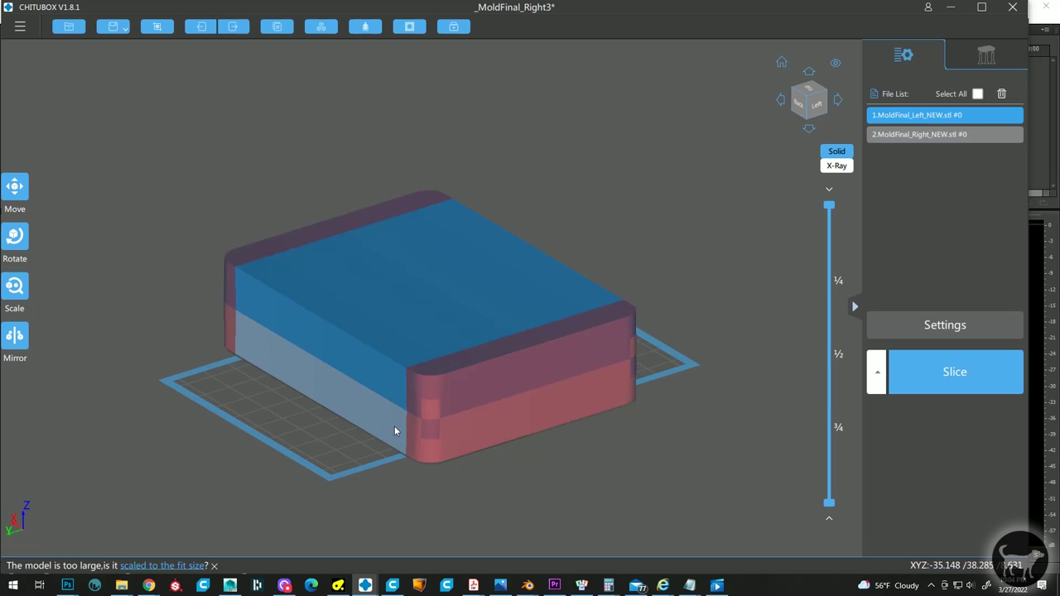
- Select both mold halves and stand them upright by rotating them 90° about X and 90° about Z
click(364, 404)
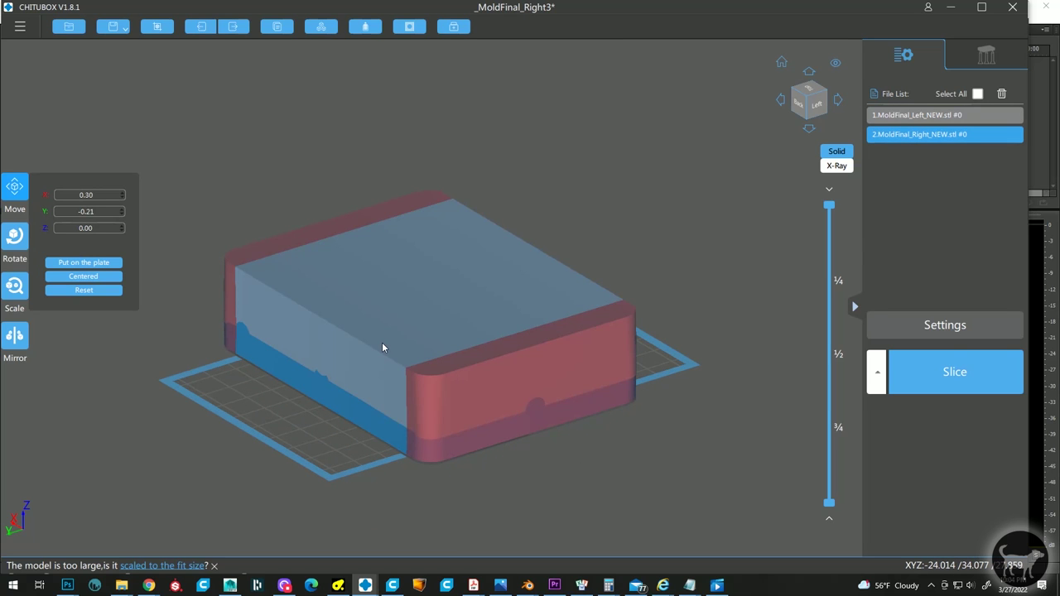
key(ctrl+a)
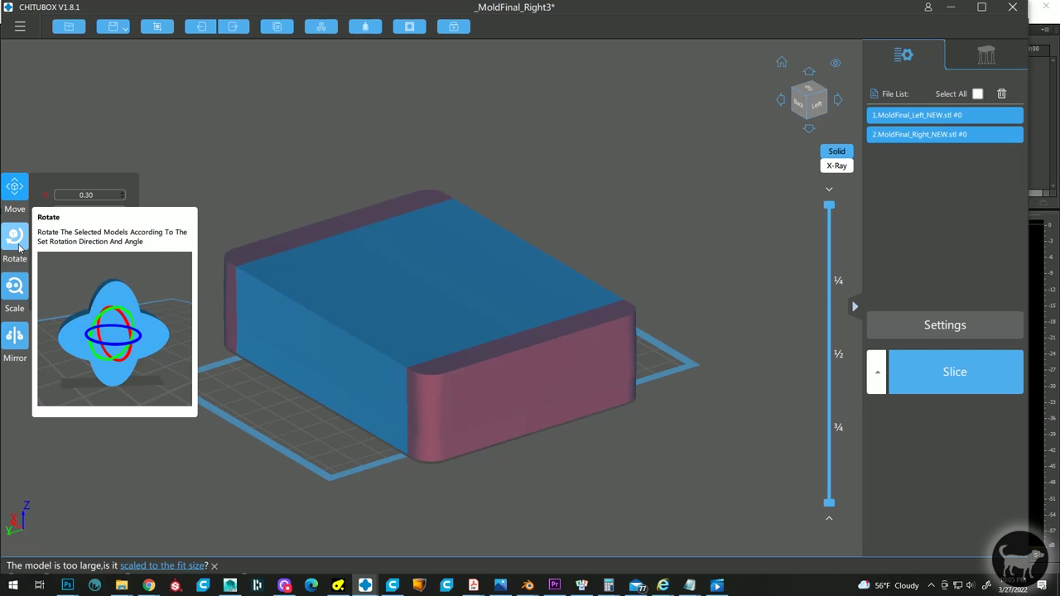
click(15, 238)
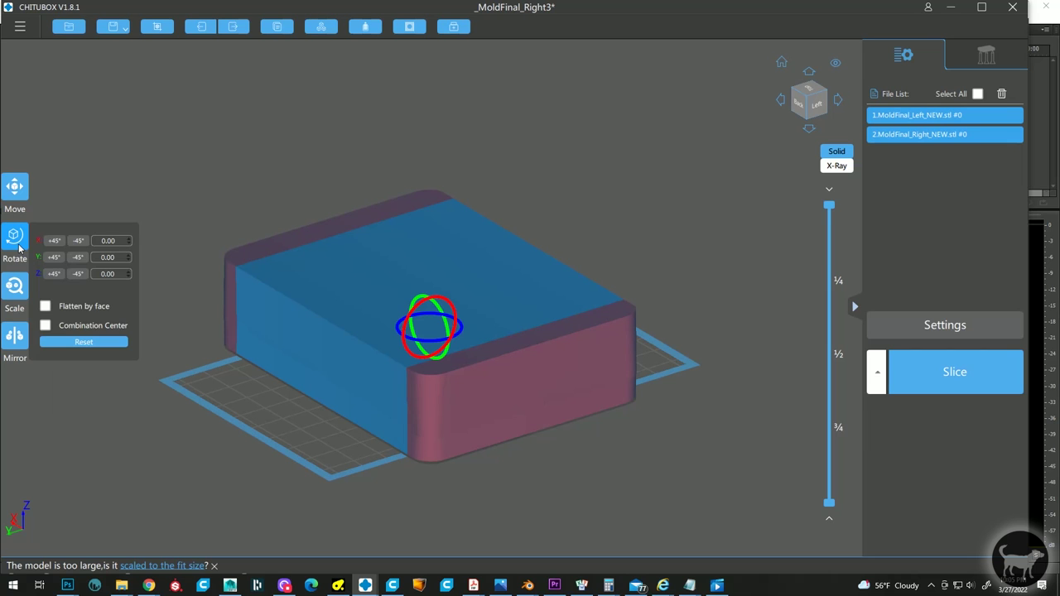
drag(412, 313, 512, 257)
double_click(108, 240)
text(90)
key(Return)
double_click(114, 274)
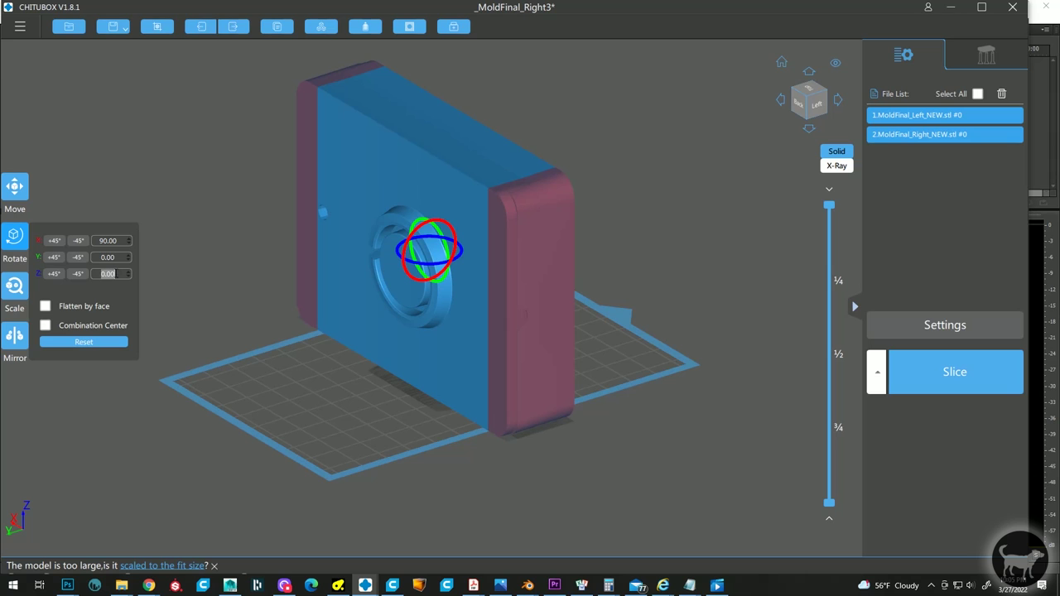
text(90)
key(Return)
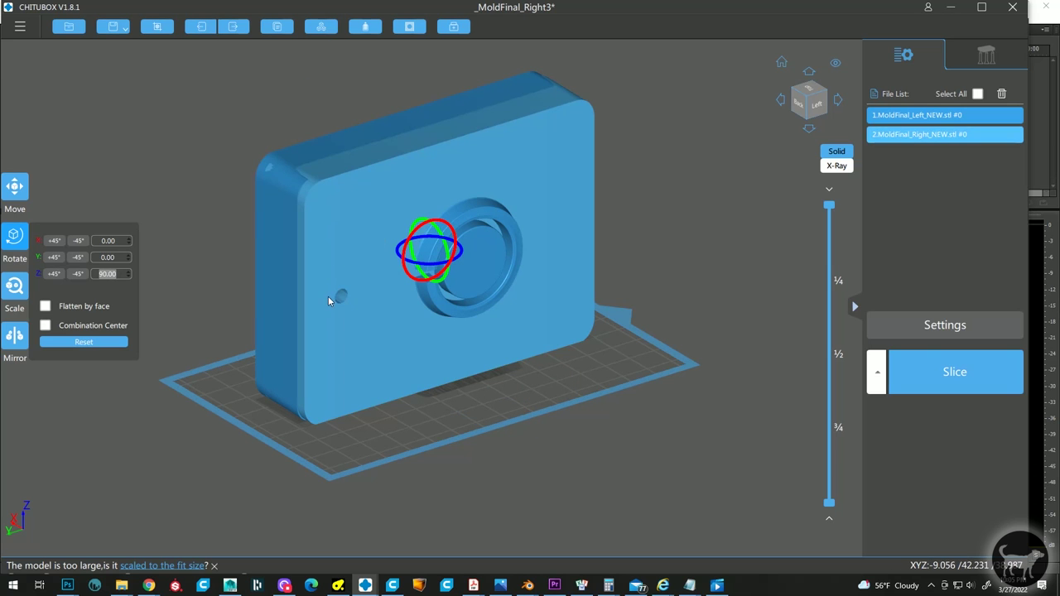
- Move only the MoldFinal_Right_NEW.stl half along X to -19.61 to separate it from the left half
click(24, 190)
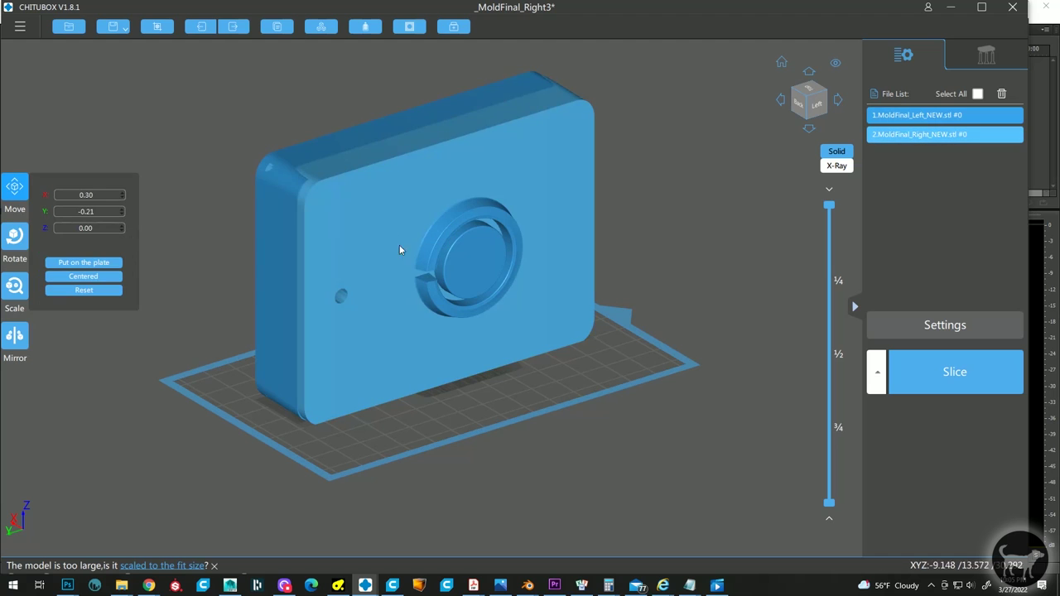
click(377, 230)
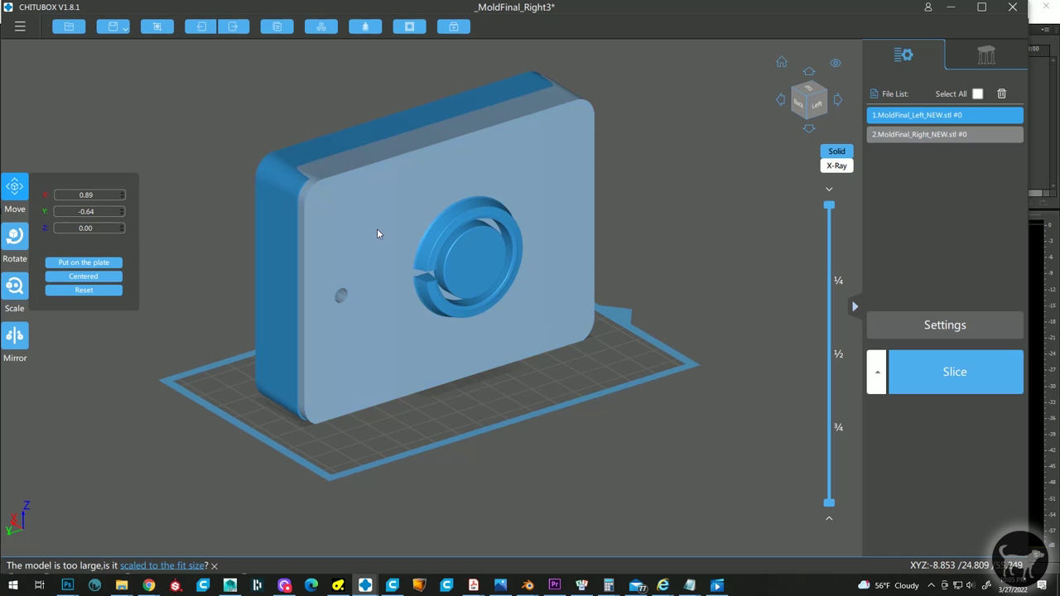
click(348, 246)
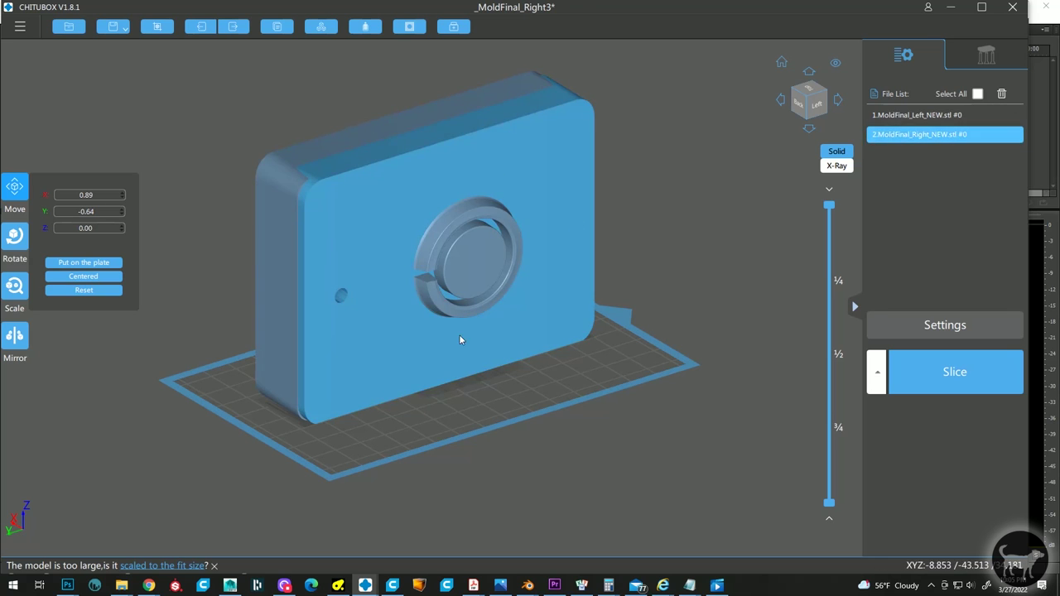
drag(124, 199, 123, 200)
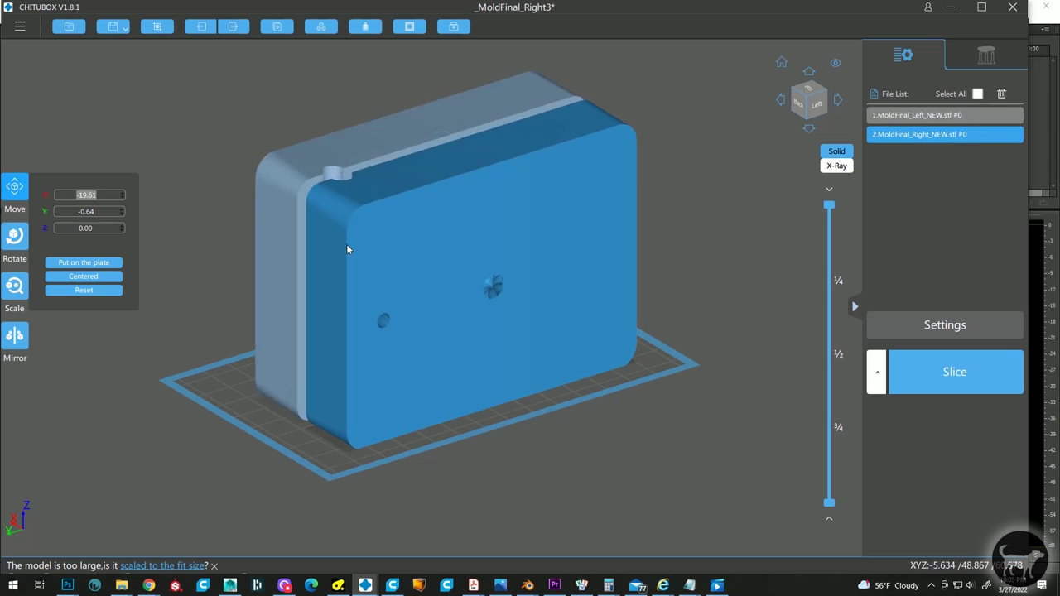
- Select both mold halves and shift them together along X to 9.30 on the build plate
middle_drag(527, 484, 572, 508)
drag(573, 507, 421, 283)
click(419, 274)
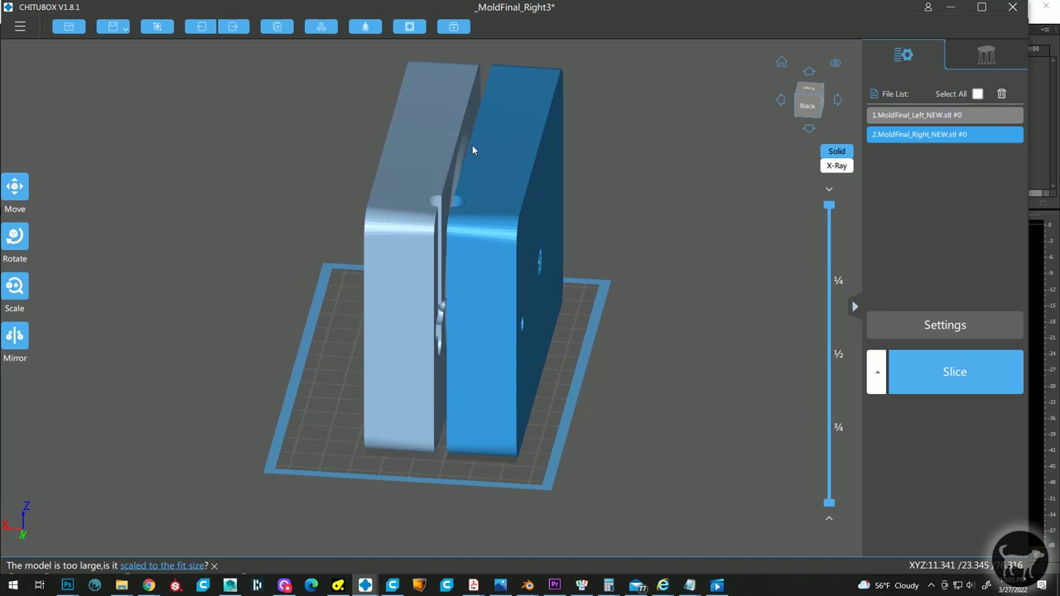
click(544, 169)
ctrl+click(408, 222)
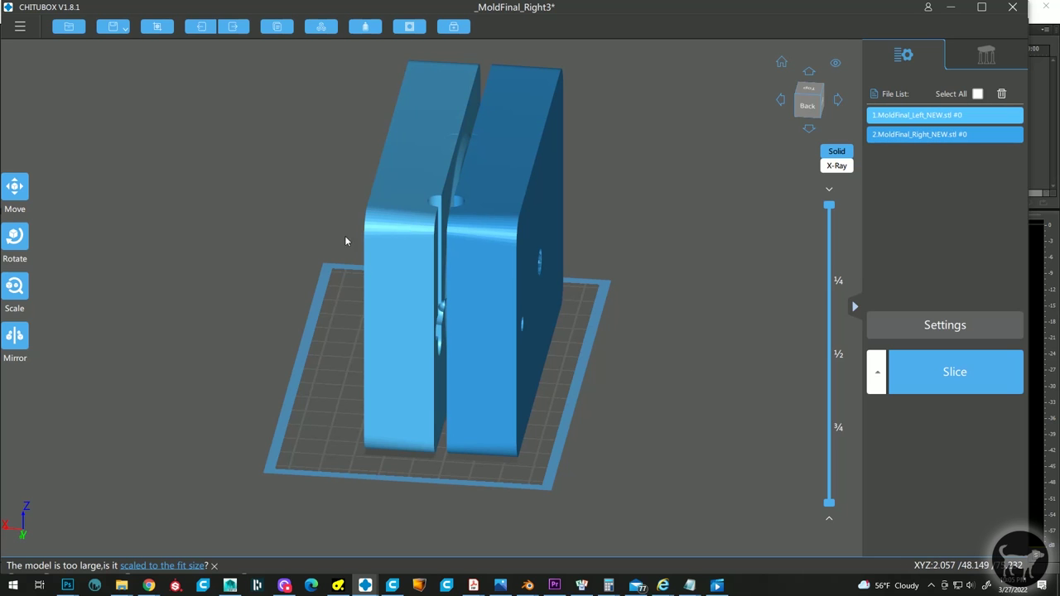
click(16, 196)
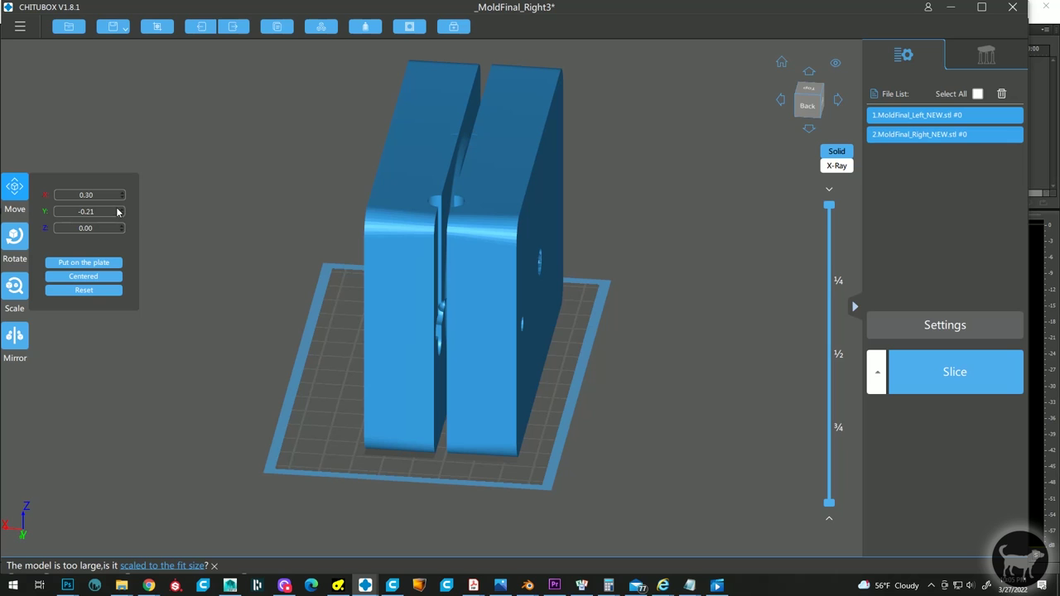
scroll(123, 198, down, 10)
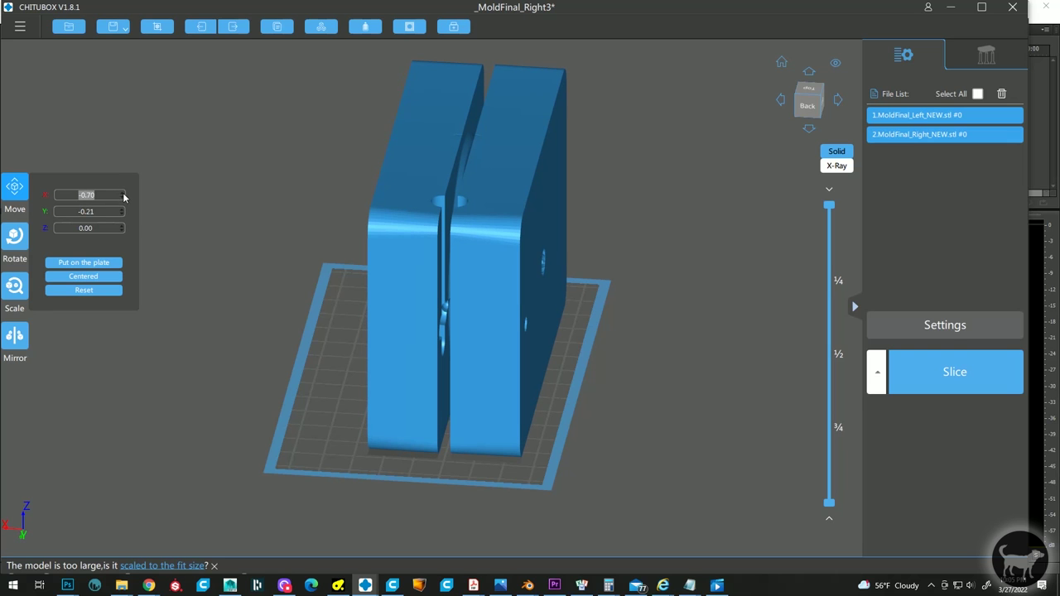
scroll(124, 197, up, 9)
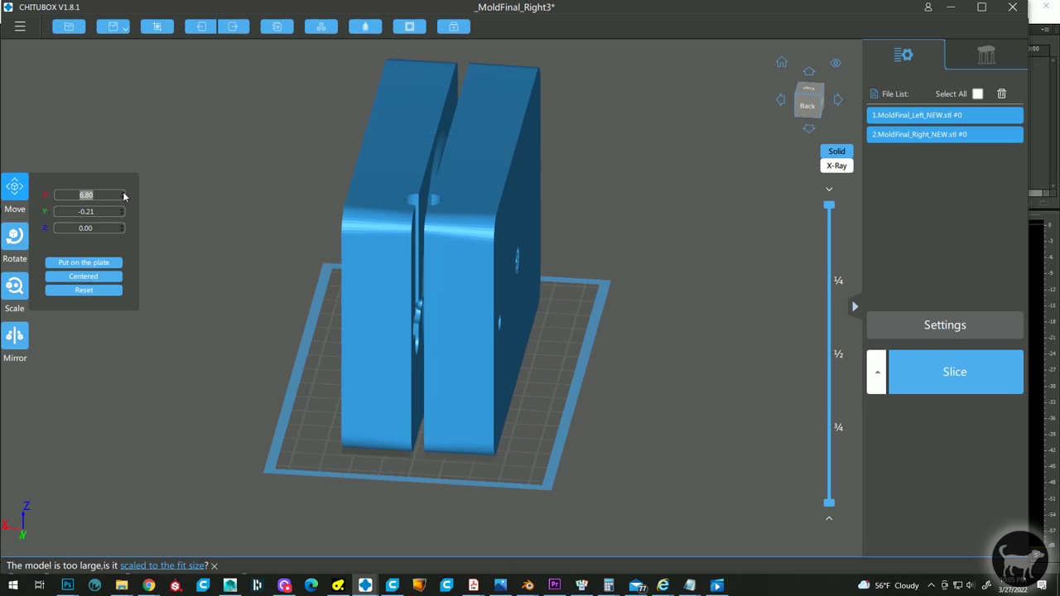
scroll(123, 196, up, 1)
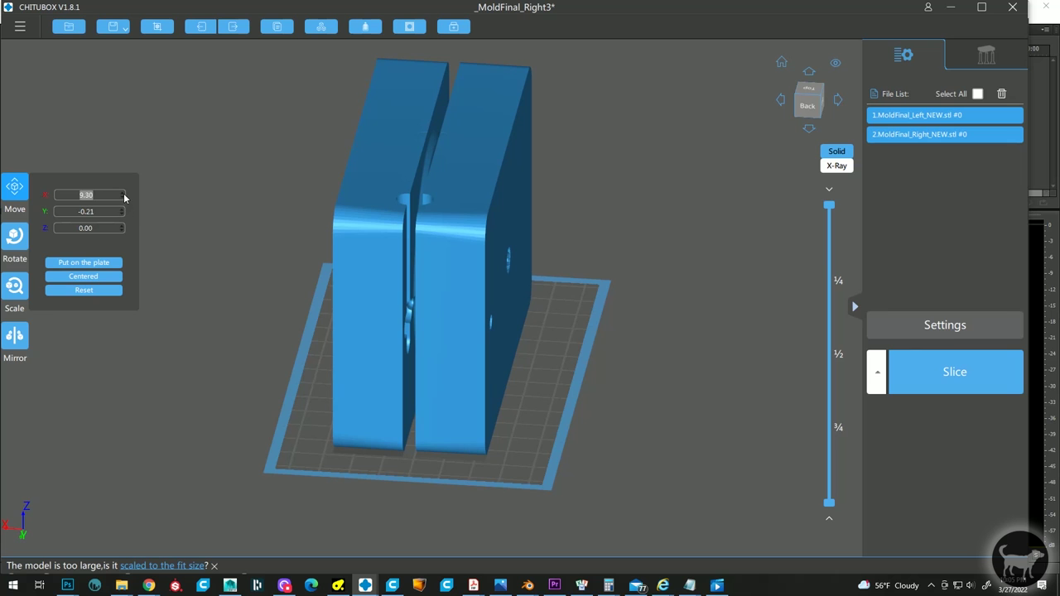
- Examine both upright mold halves from several angles, checking their fit on the build plate, their undersides and the gap between them
drag(672, 367, 682, 435)
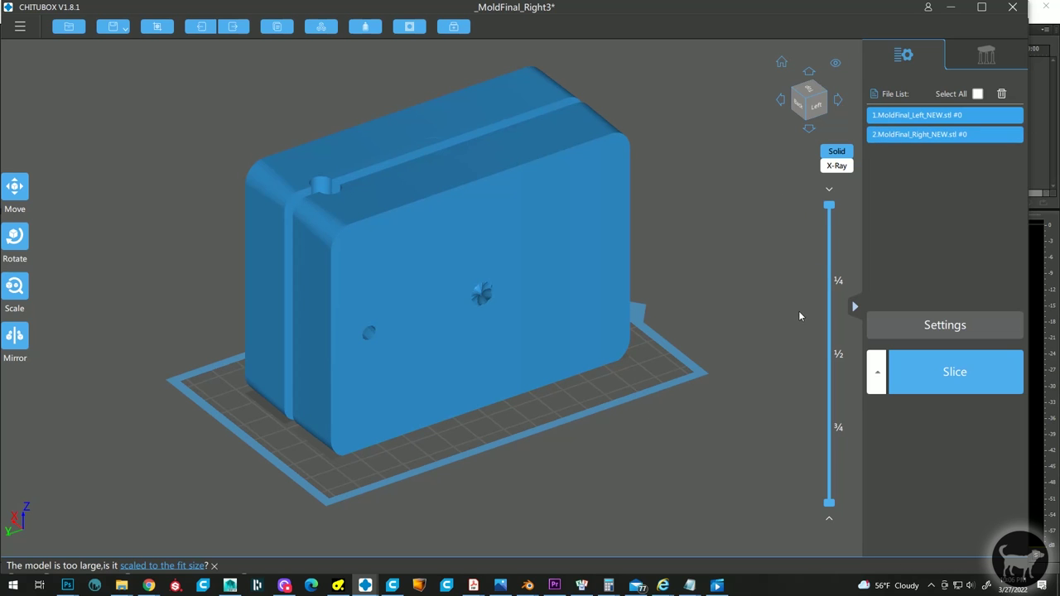
drag(620, 490, 643, 454)
drag(527, 473, 430, 414)
click(288, 338)
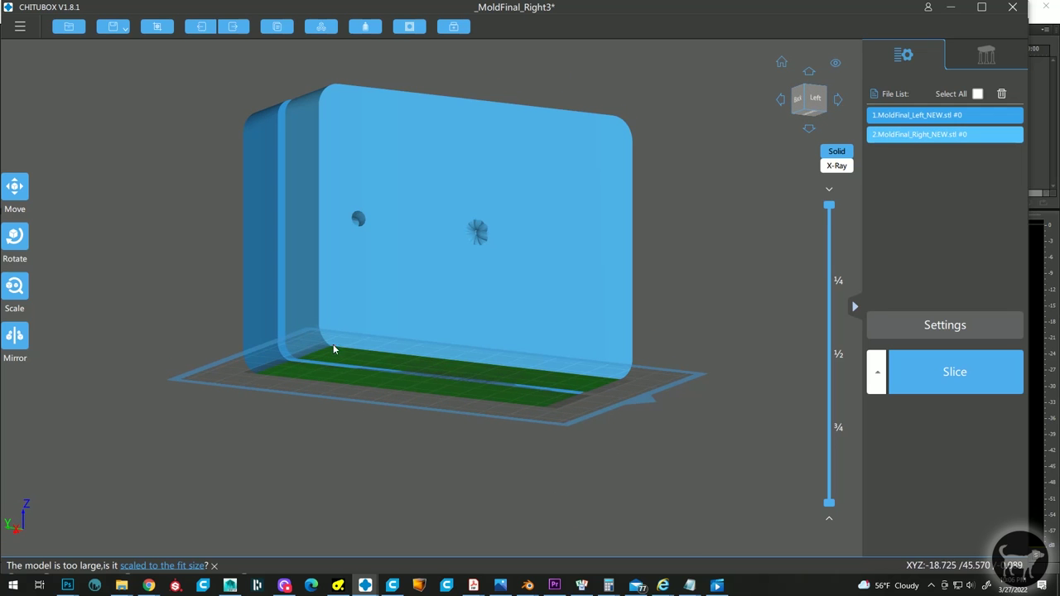
click(227, 350)
click(293, 343)
click(469, 459)
drag(439, 424, 327, 398)
click(327, 398)
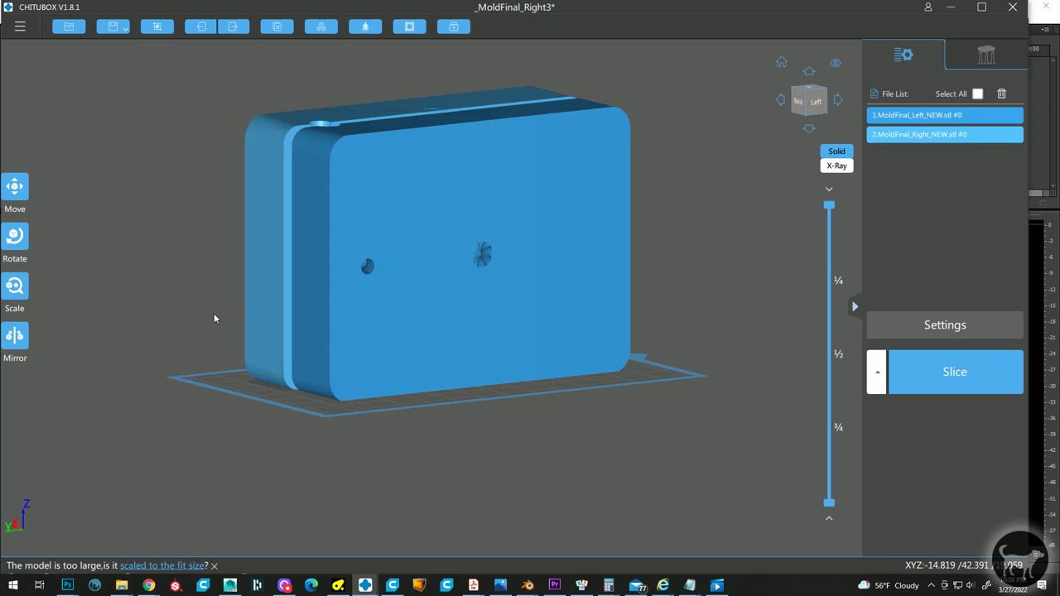
right_drag(478, 174, 372, 340)
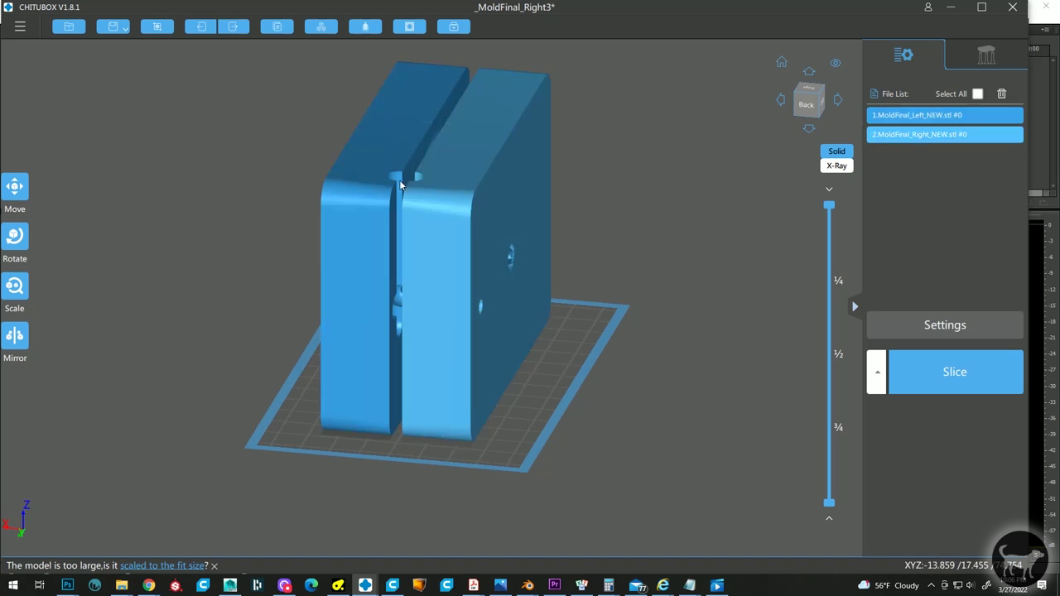
right_drag(519, 311, 245, 359)
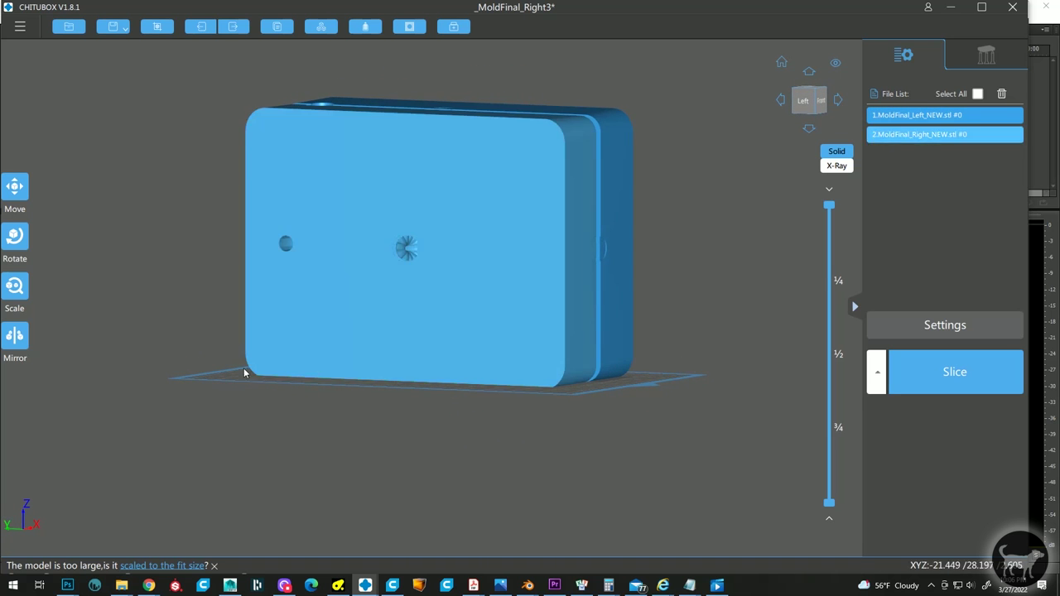
right_drag(221, 382, 284, 421)
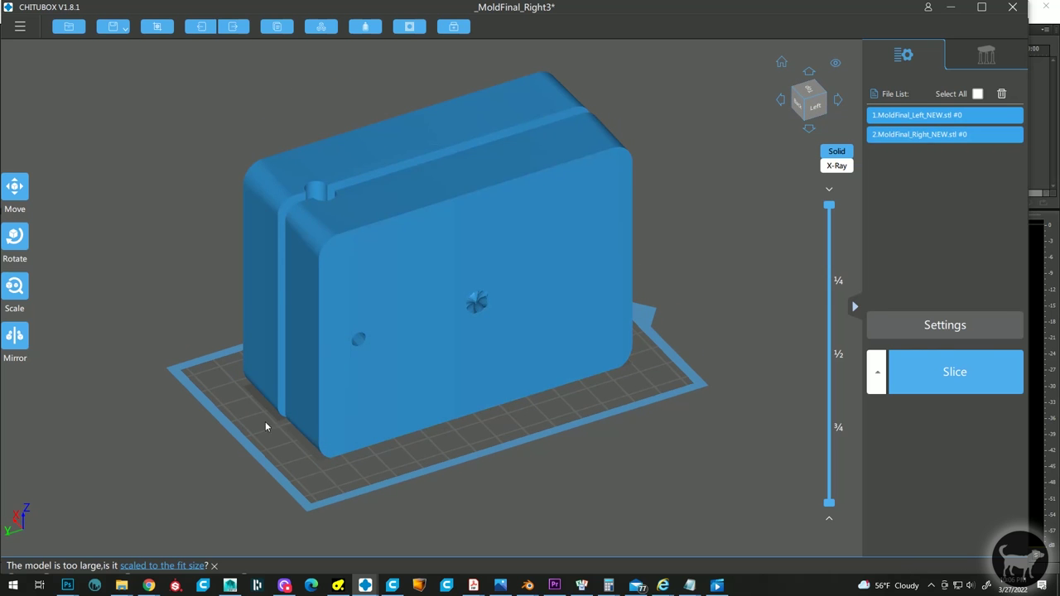